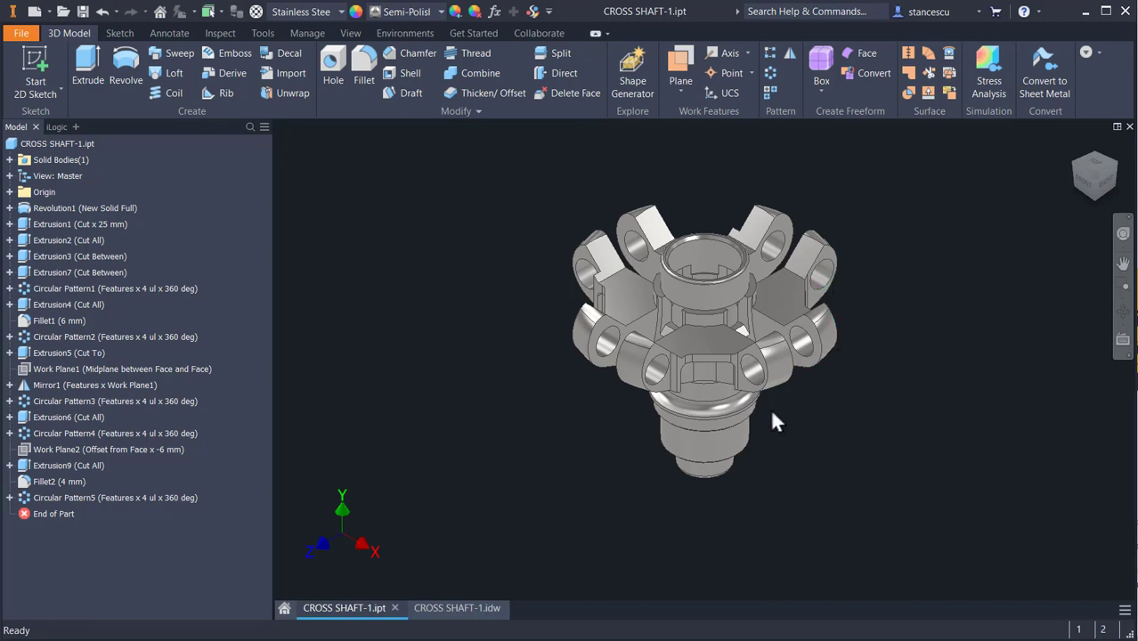
- Examine the cross shaft model from the side and from above, including its forked arms, pin holes and stepped shaft
shift+middle_drag(771, 418, 772, 390)
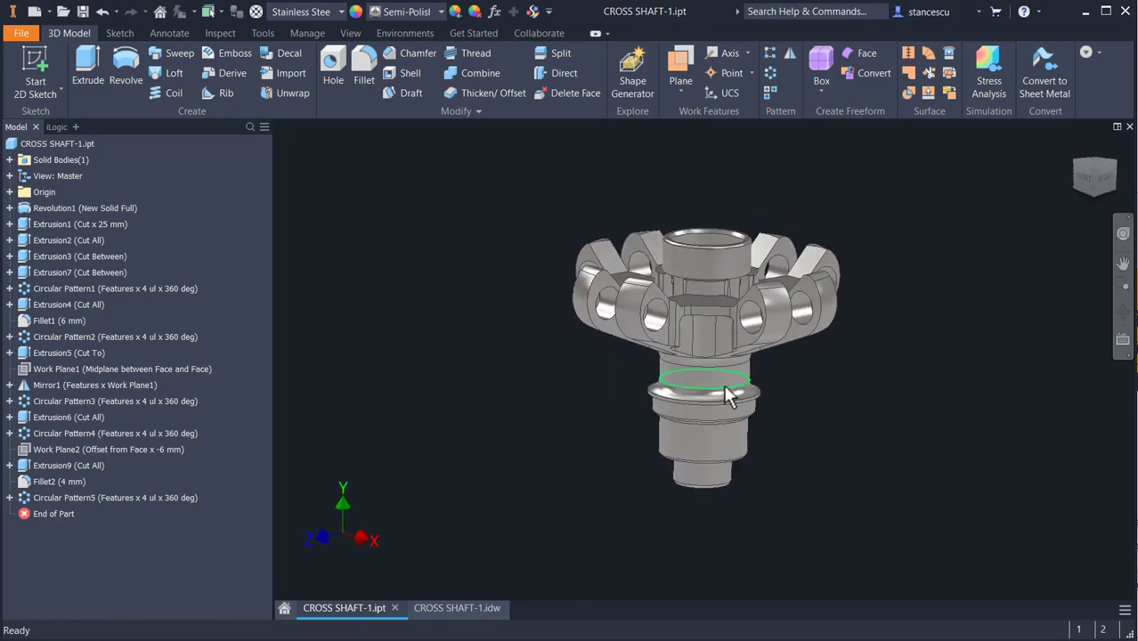
scroll(711, 349, up, 3)
shift+middle_drag(694, 380, 711, 366)
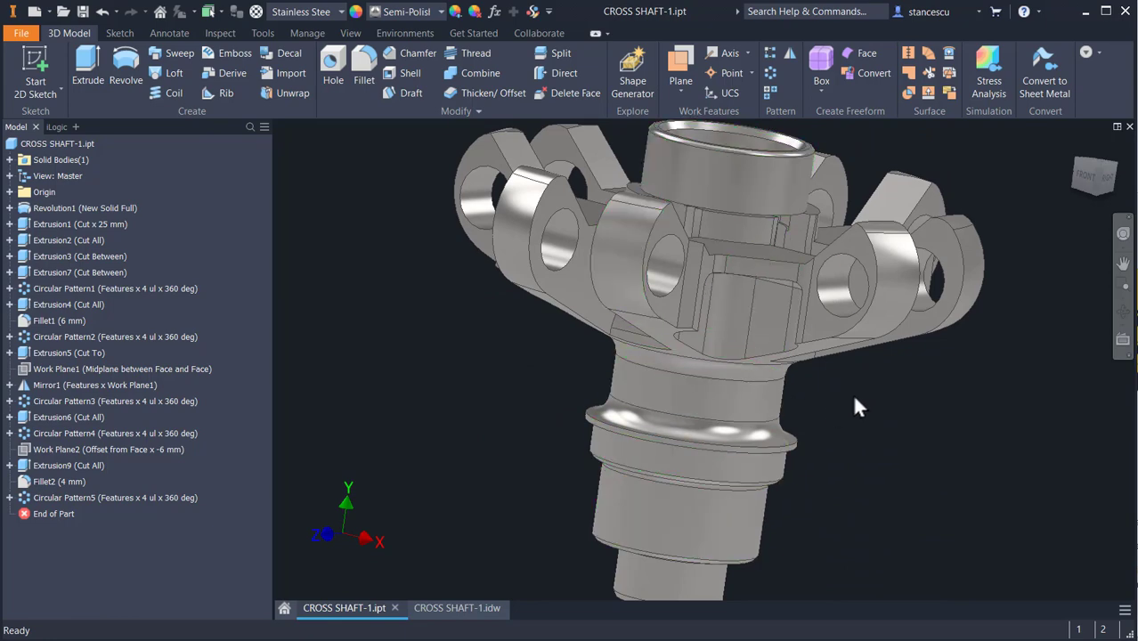
shift+middle_drag(854, 401, 826, 431)
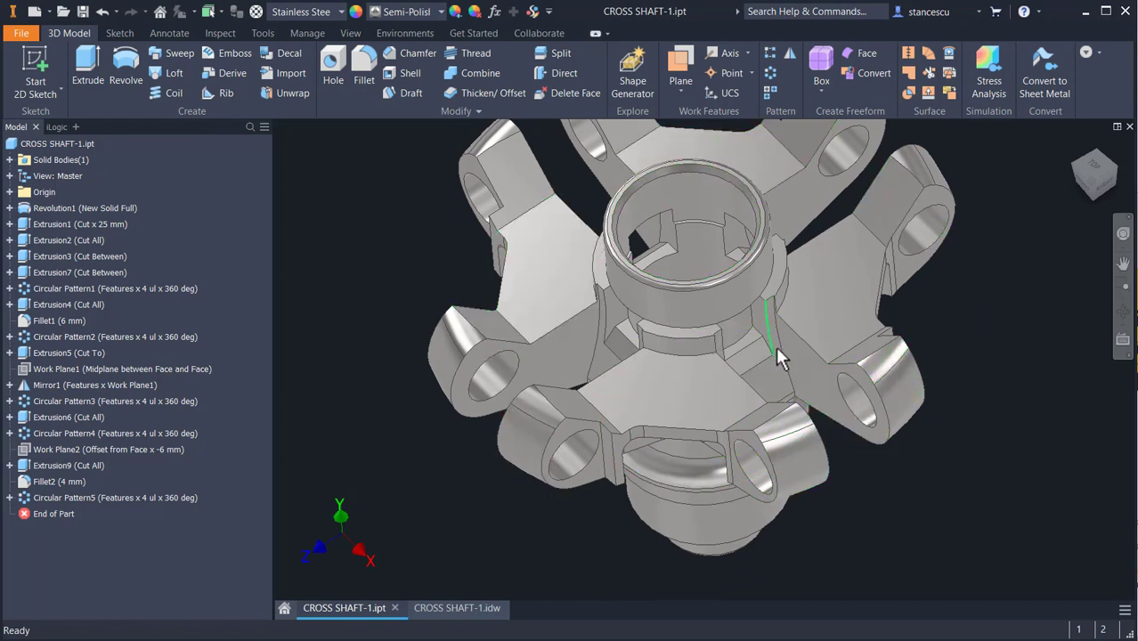
shift+middle_drag(987, 361, 990, 374)
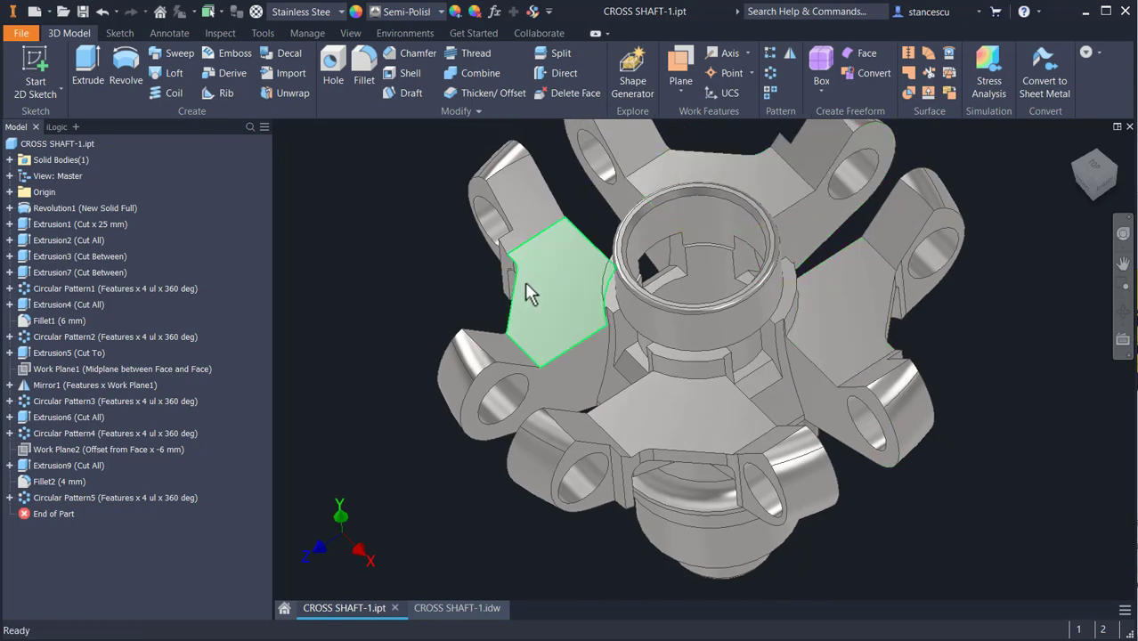
shift+middle_drag(674, 427, 682, 369)
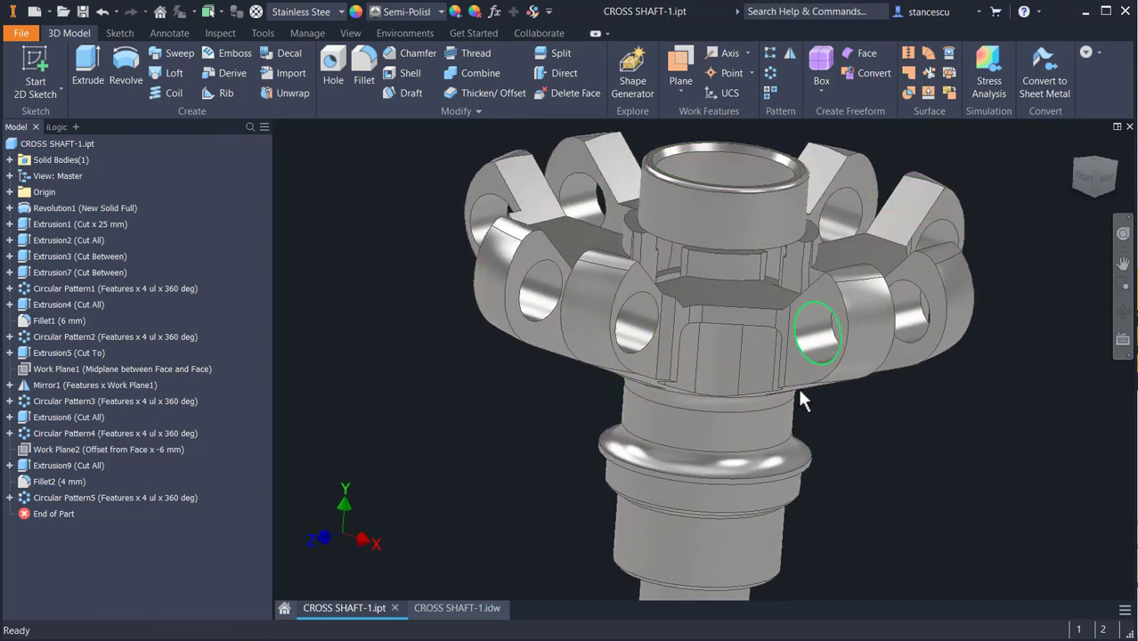
mouse_move(733, 416)
shift+middle_down()
mouse_move(754, 345)
mouse_move(730, 422)
mouse_move(754, 435)
mouse_move(751, 447)
mouse_move(750, 372)
mouse_move(736, 414)
shift+middle_up()
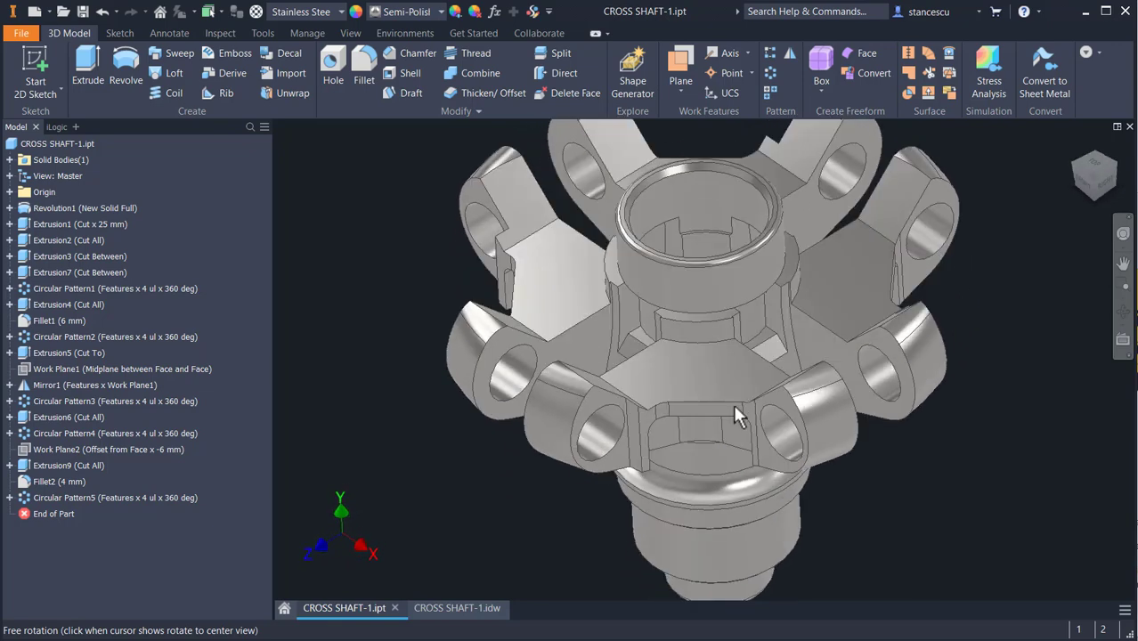
- Open the CROSS SHAFT-1.idw drawing and examine the half-section and dimensions of view B-B up close
click(489, 611)
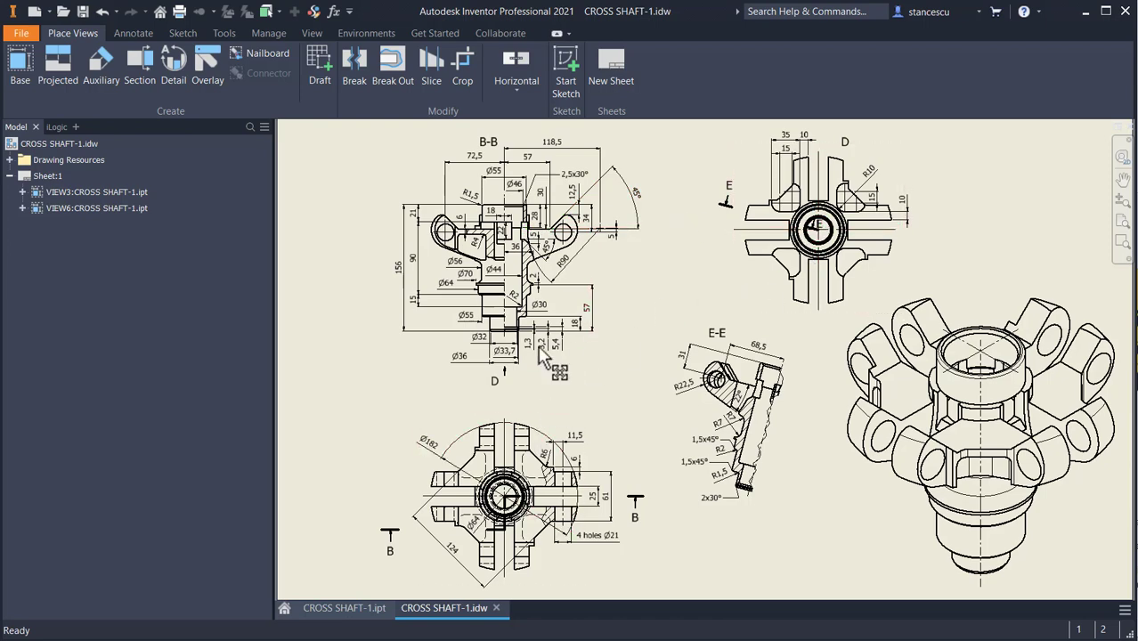
scroll(601, 276, up, 3)
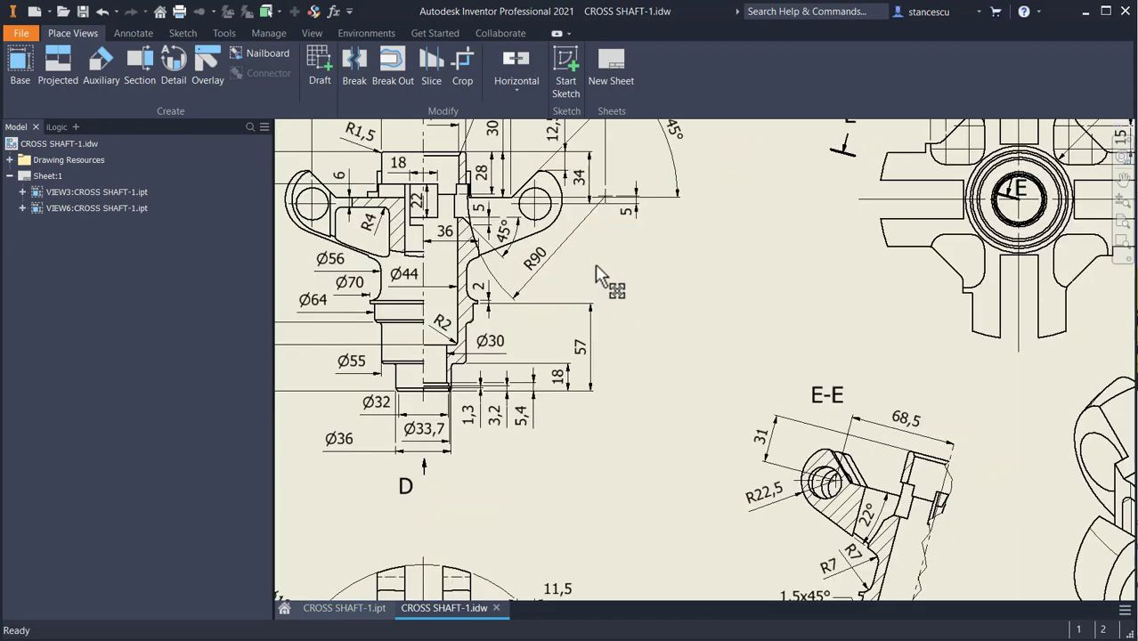
scroll(601, 276, up, 3)
mouse_move(602, 275)
middle_down()
mouse_move(754, 309)
mouse_move(754, 343)
mouse_move(853, 353)
middle_up()
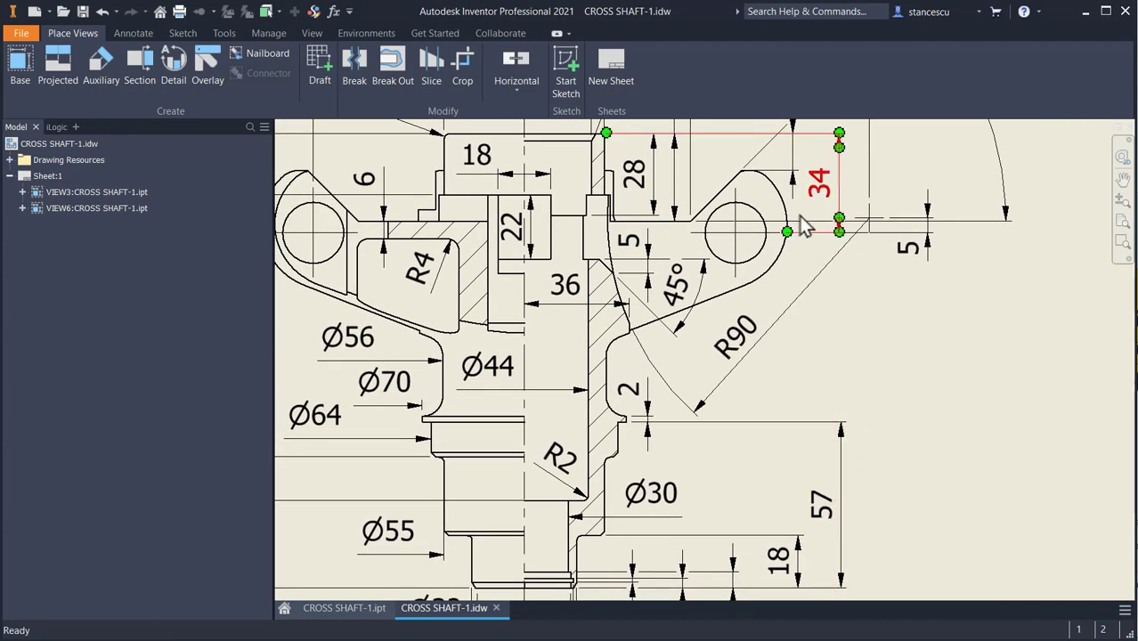
middle_drag(870, 328, 930, 334)
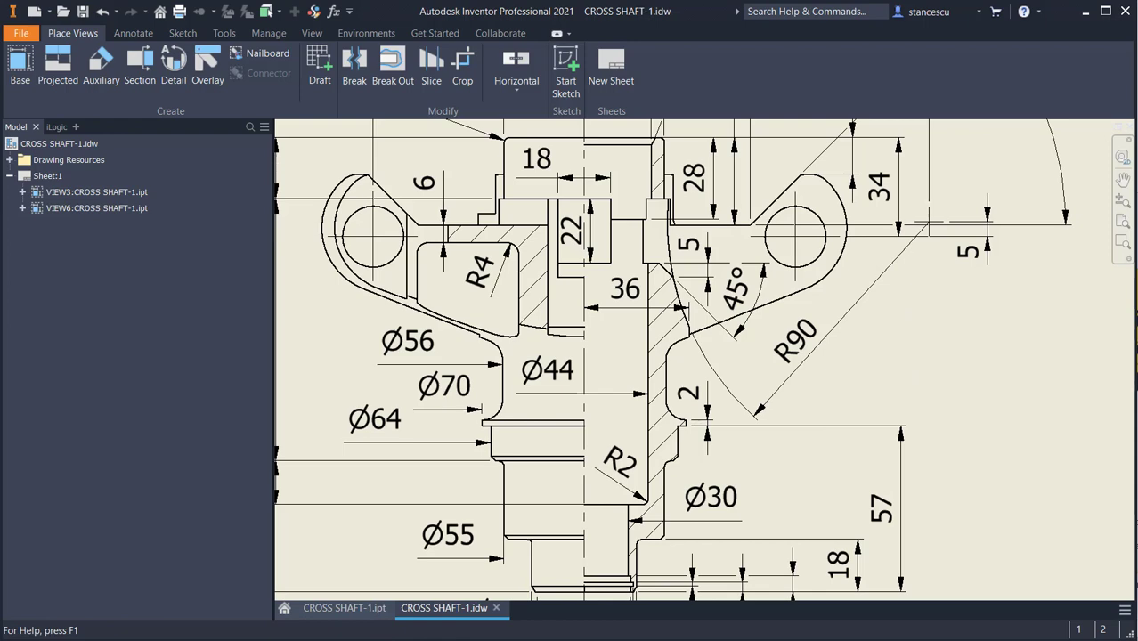
- Switch to Chrome, search for "snipaste download" and open the Snipaste Downloads page
key(alt+Tab)
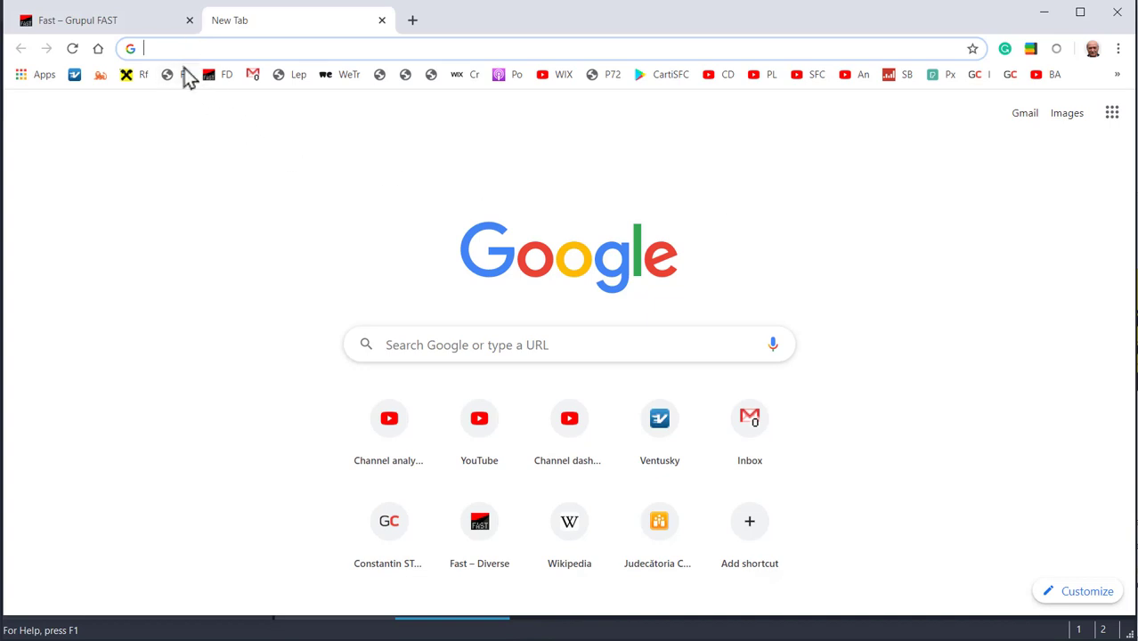
text(snip)
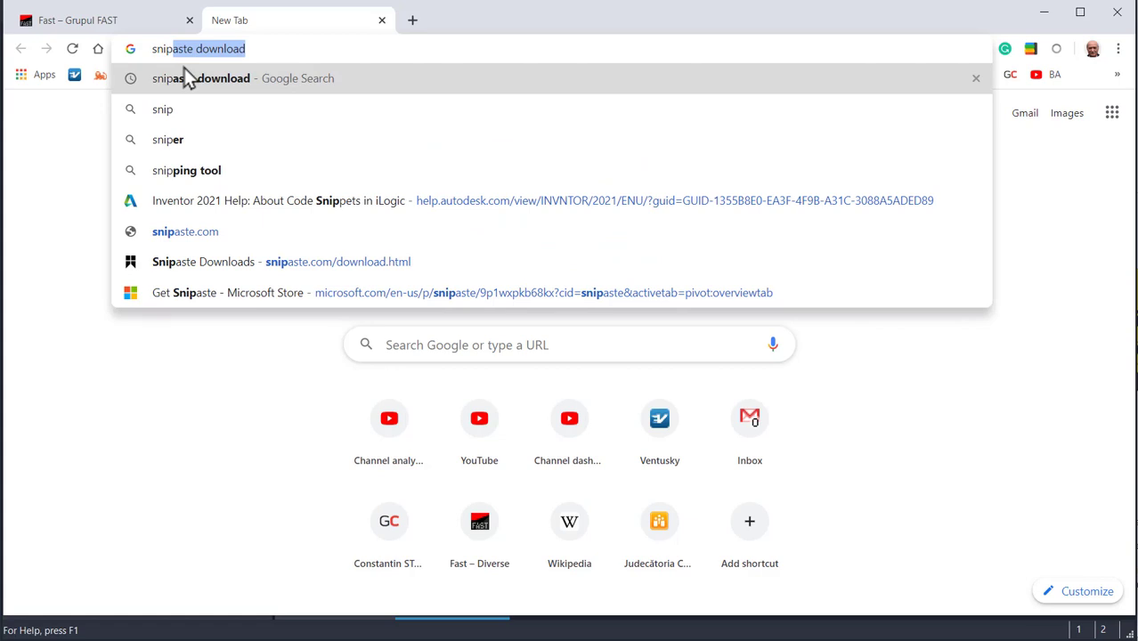
text(aste)
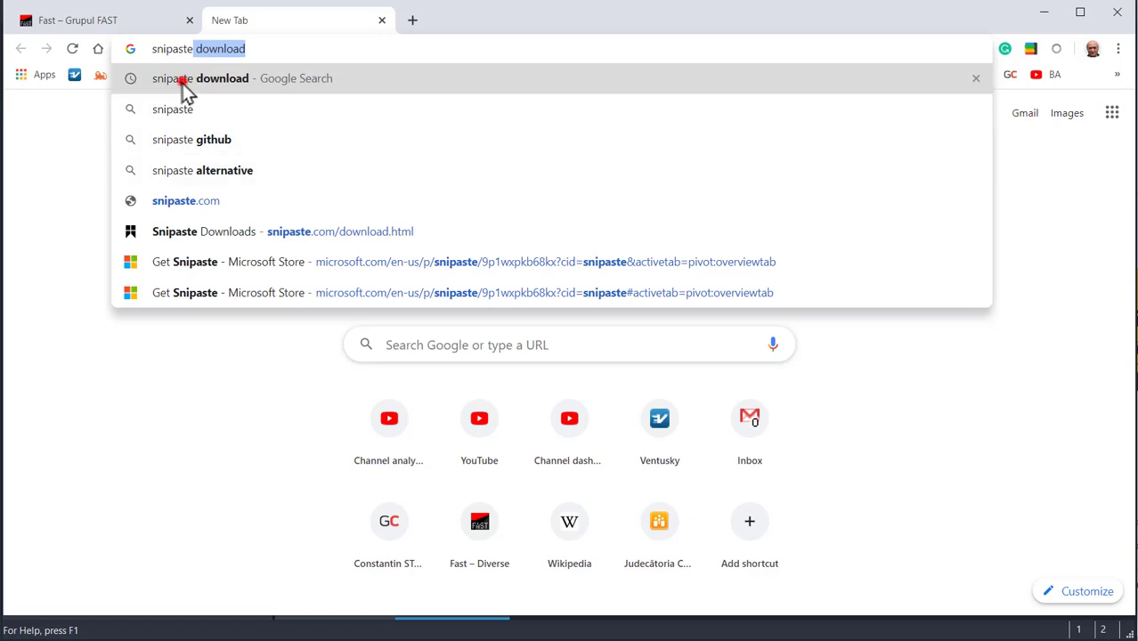
click(185, 87)
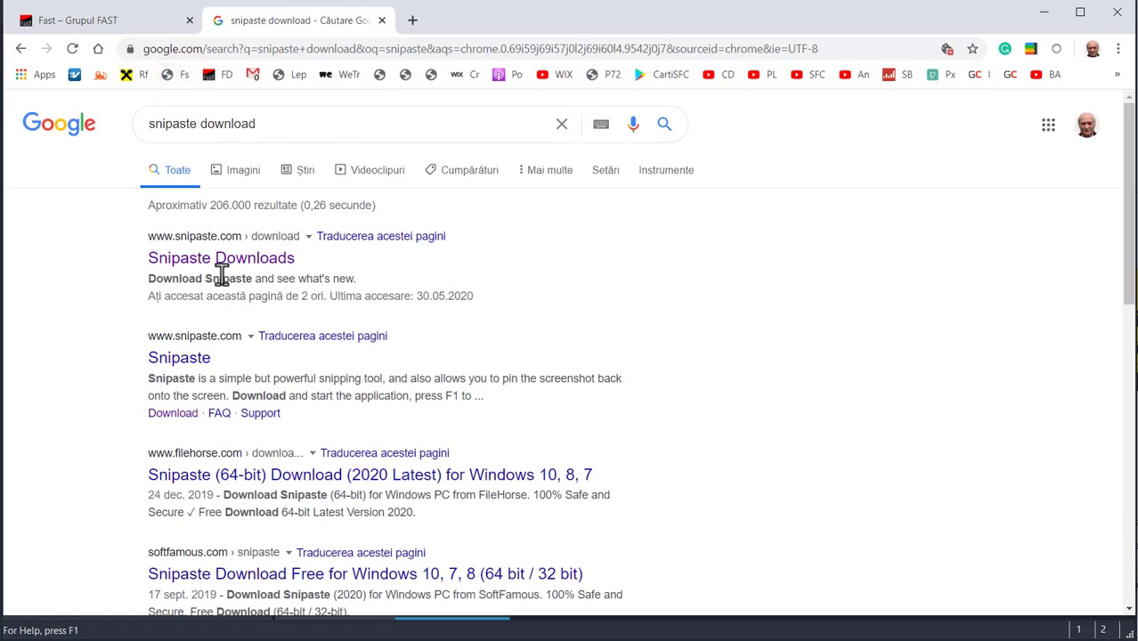
click(233, 270)
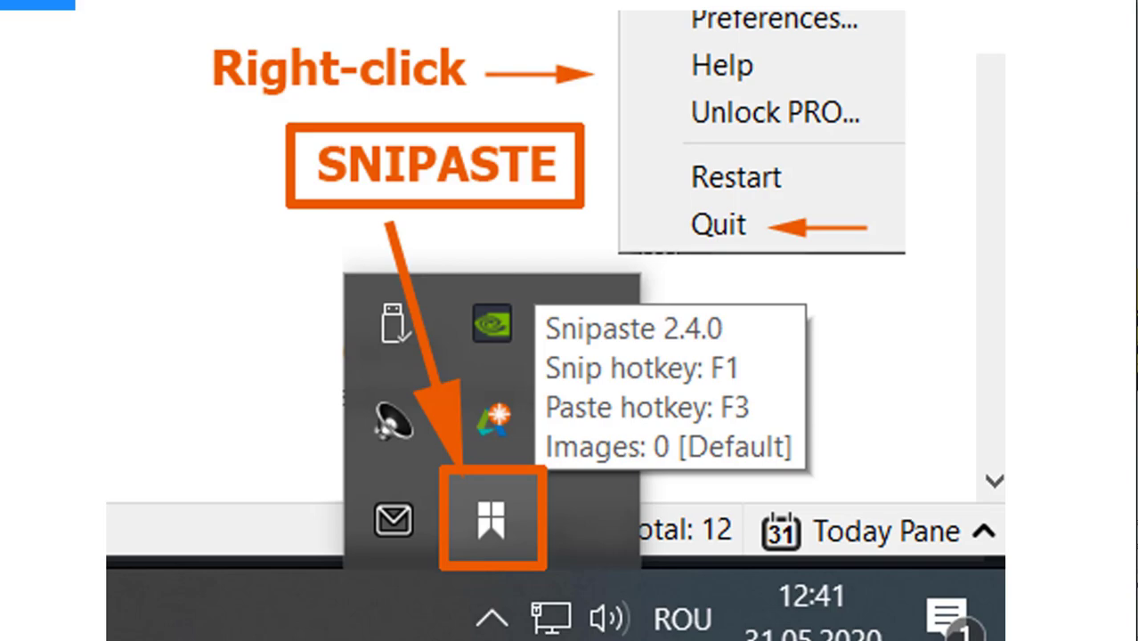
- Capture the sectioned half of view B-B from the centerline outward with Snipaste and save it as Snipaste_2020-05-31_13-05-21.jpg in D:\Temp
click(697, 606)
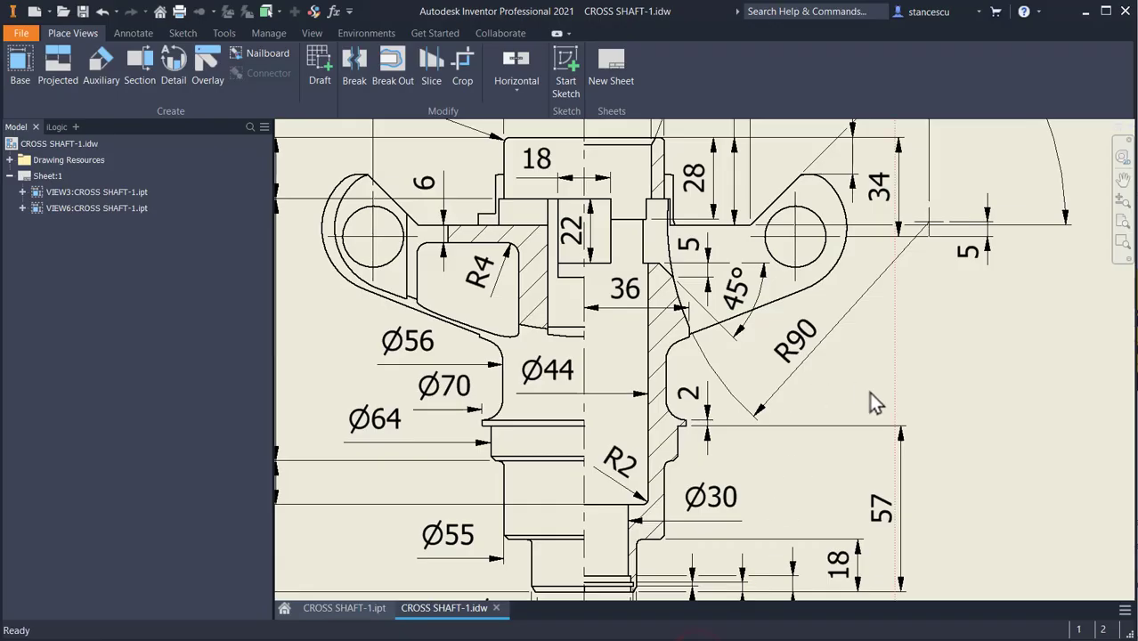
click(695, 176)
key(F1)
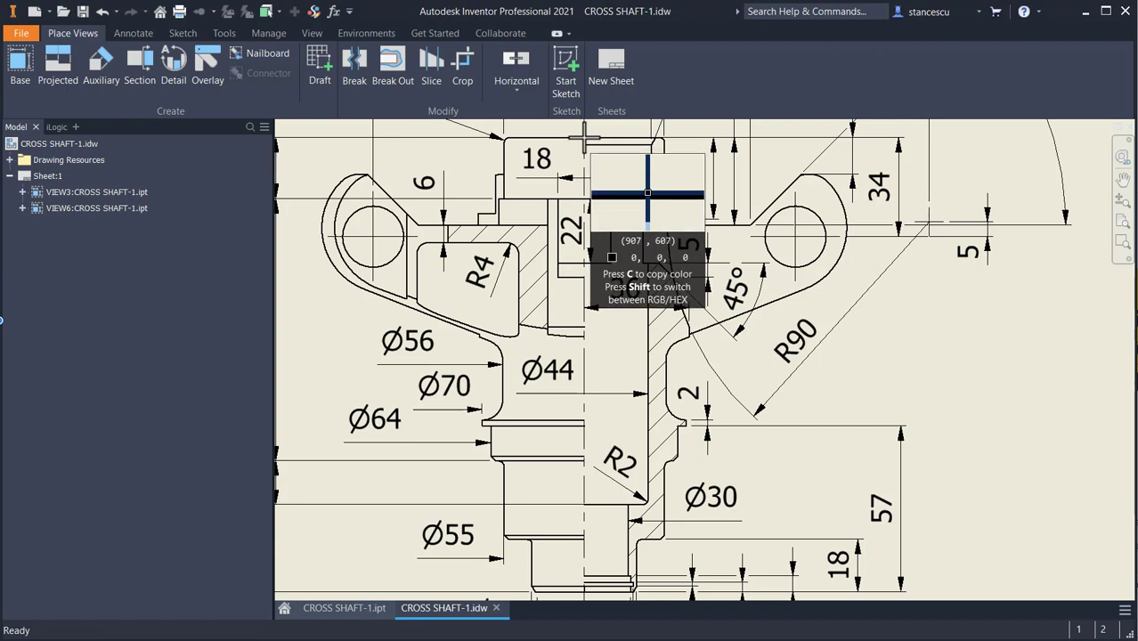
drag(583, 136, 864, 592)
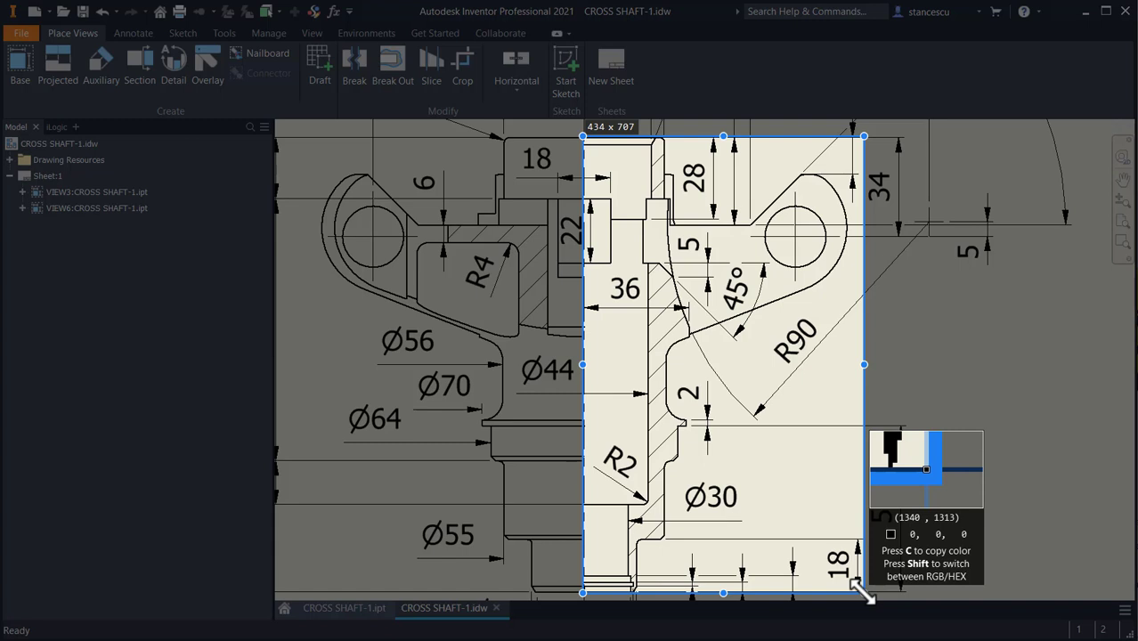
drag(860, 590, 863, 592)
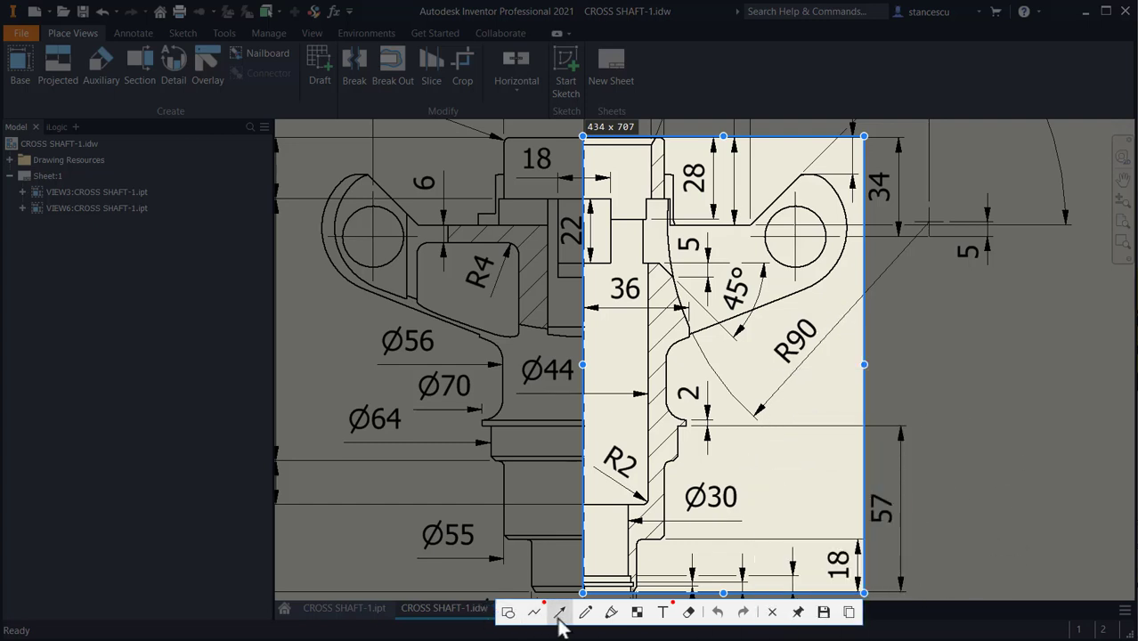
click(823, 613)
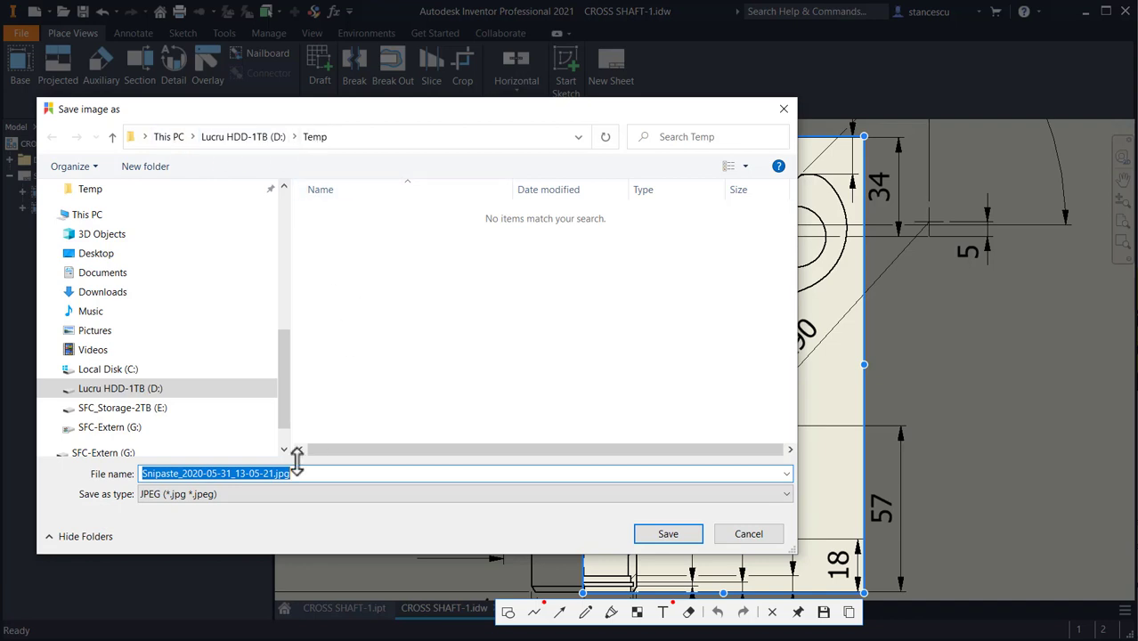
click(670, 535)
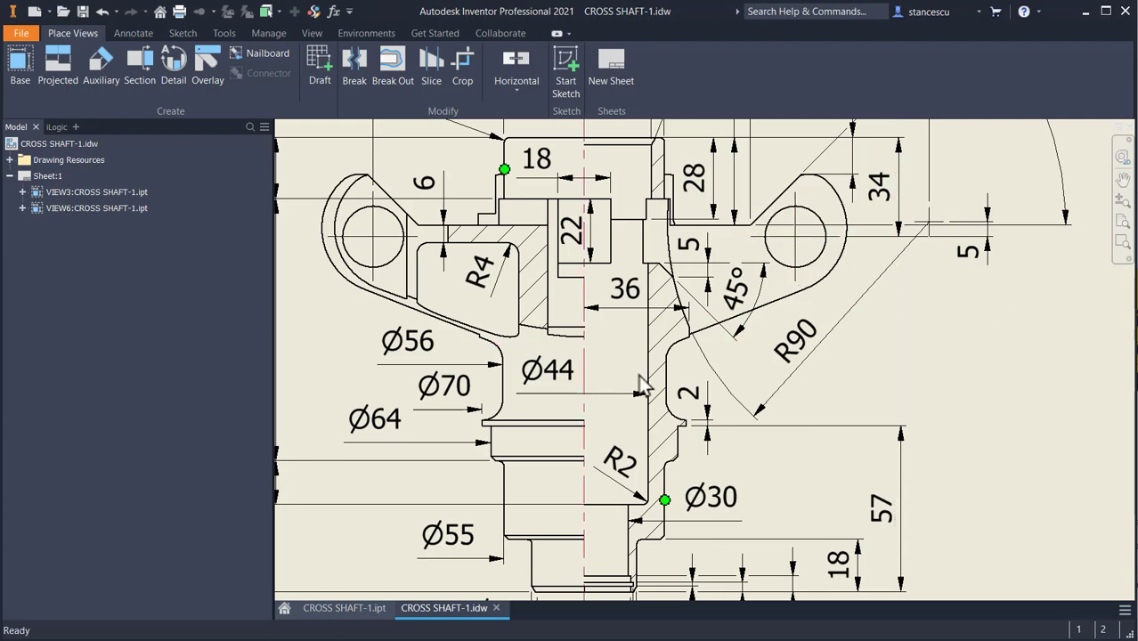
- Create a new part from the metric Standard (mm).ipt template and start a 2D sketch on the XY plane
scroll(728, 350, down, 5)
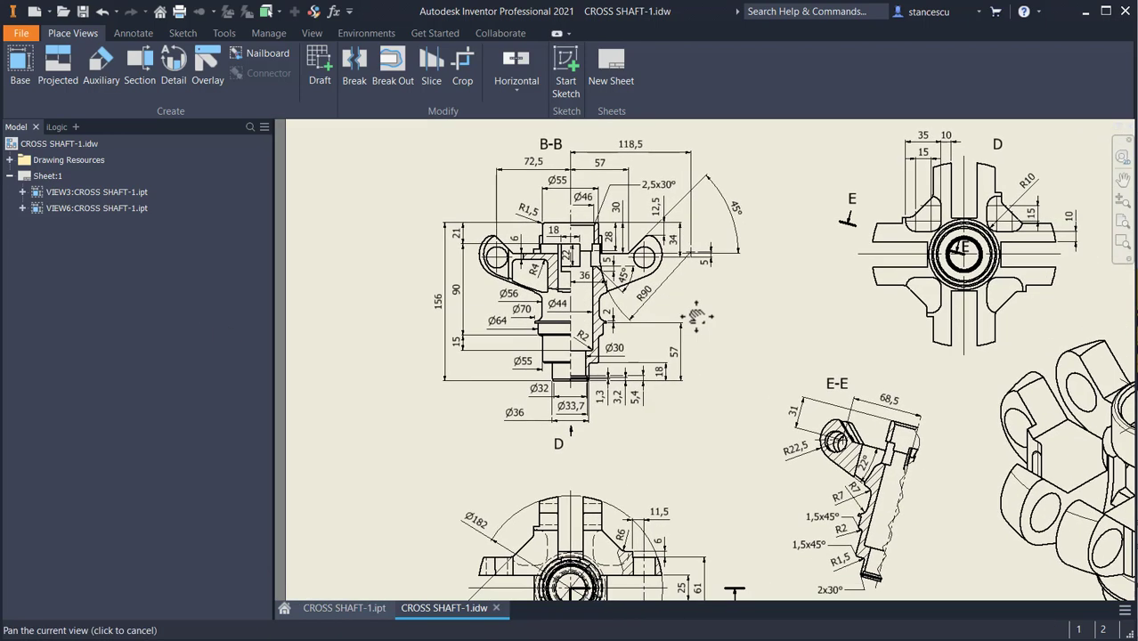
key(Home)
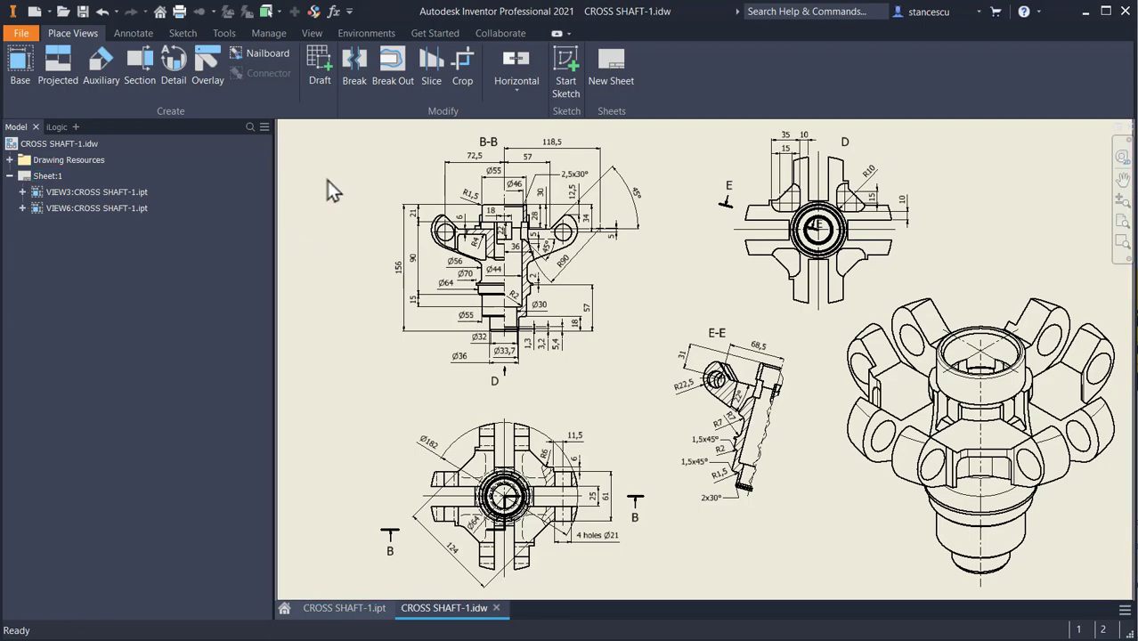
click(35, 12)
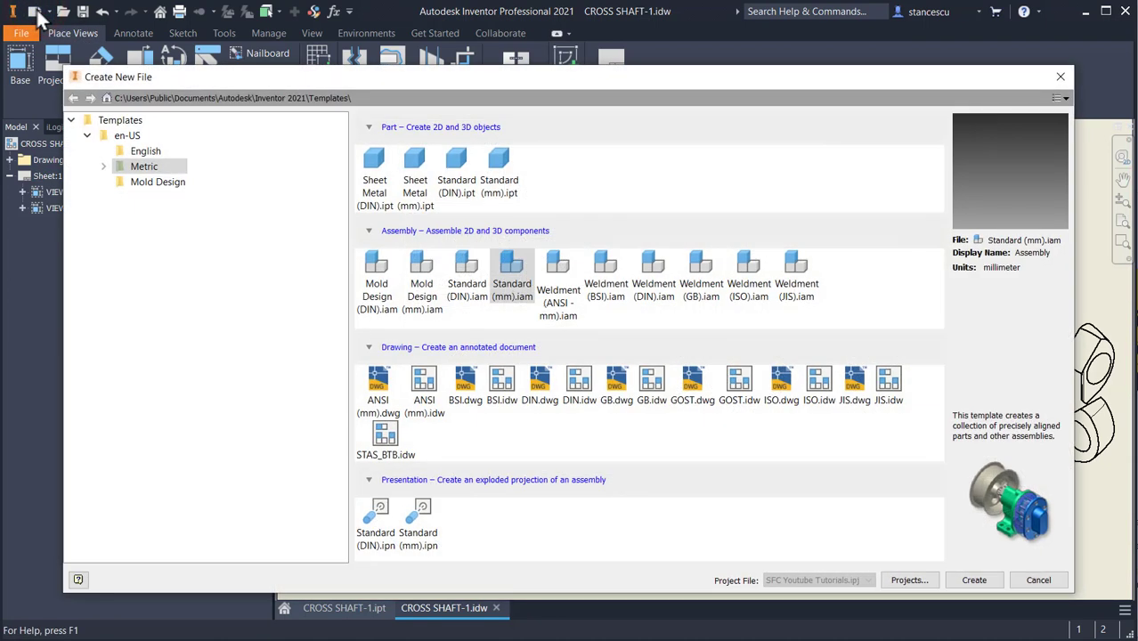
double_click(503, 162)
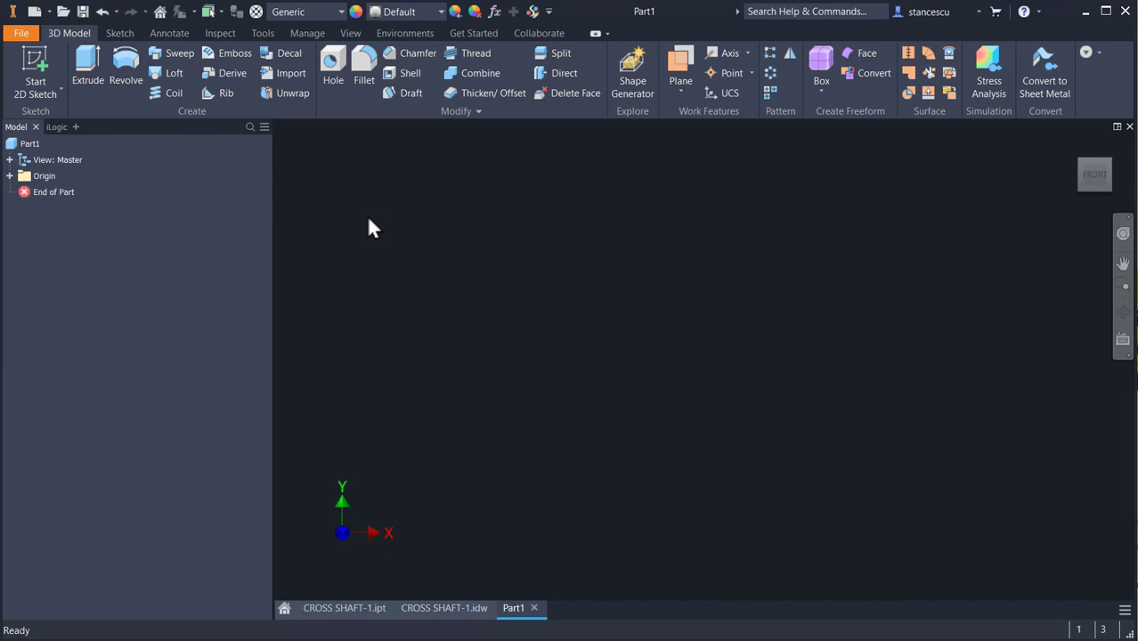
click(39, 54)
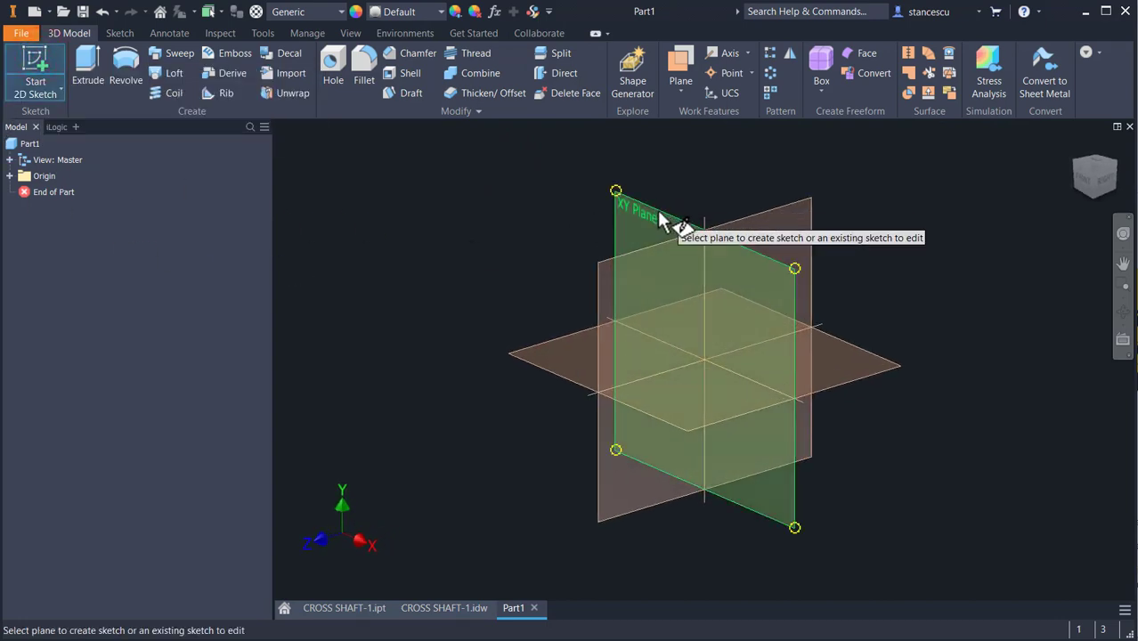
click(659, 219)
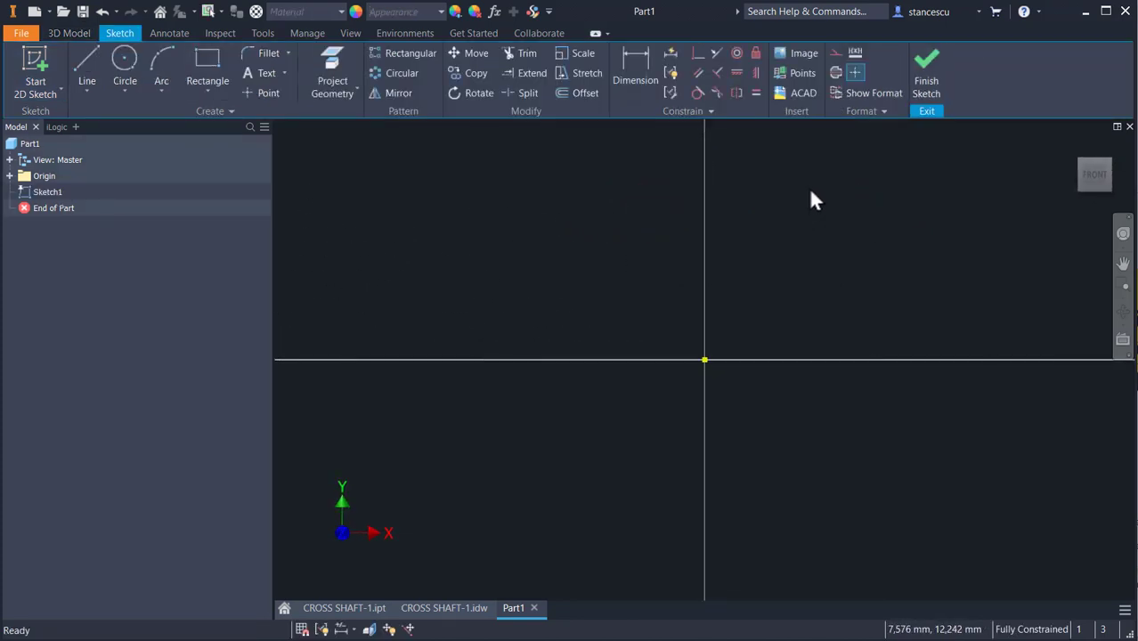
- Insert the image Snipaste_2020-05-31_13-05-21.jpg into the sketch once, placed below and to the right of the origin
click(799, 59)
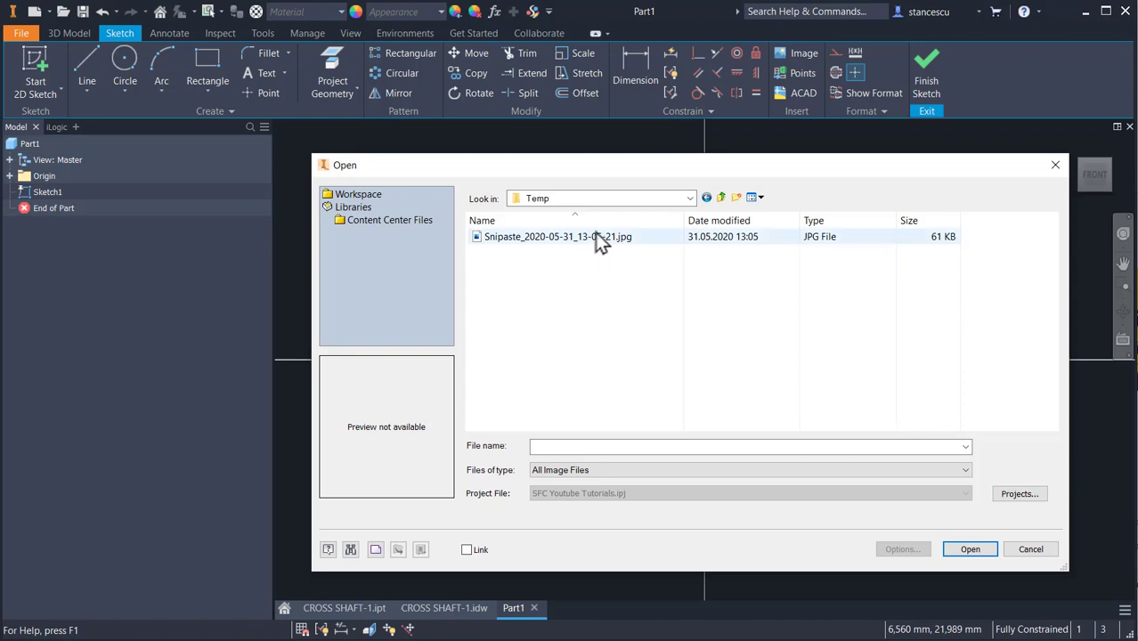
click(487, 240)
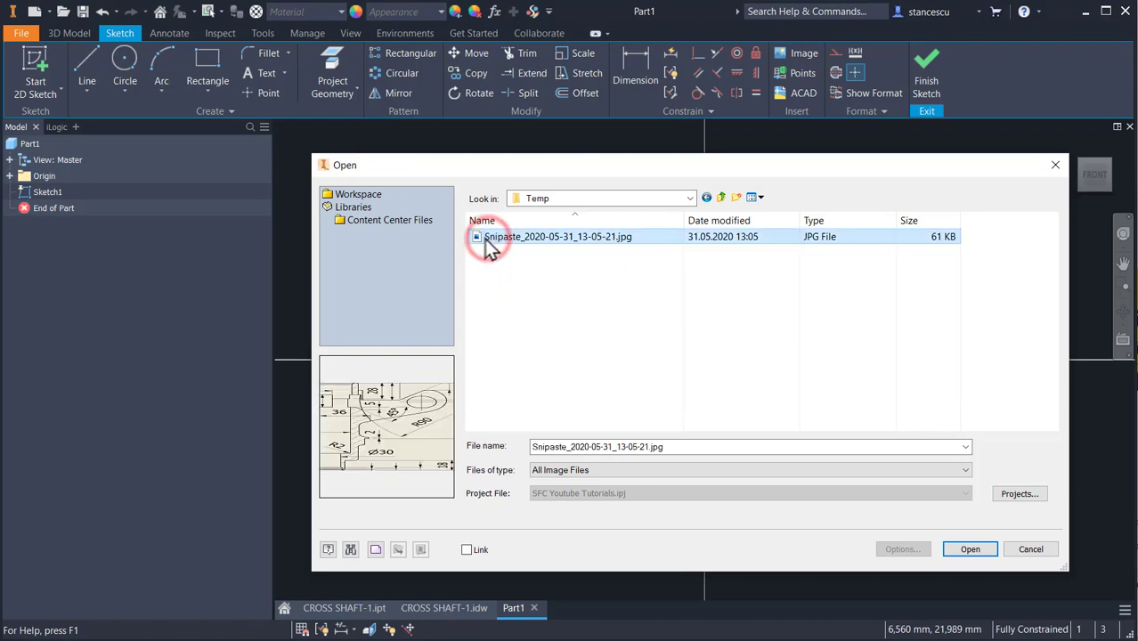
double_click(480, 240)
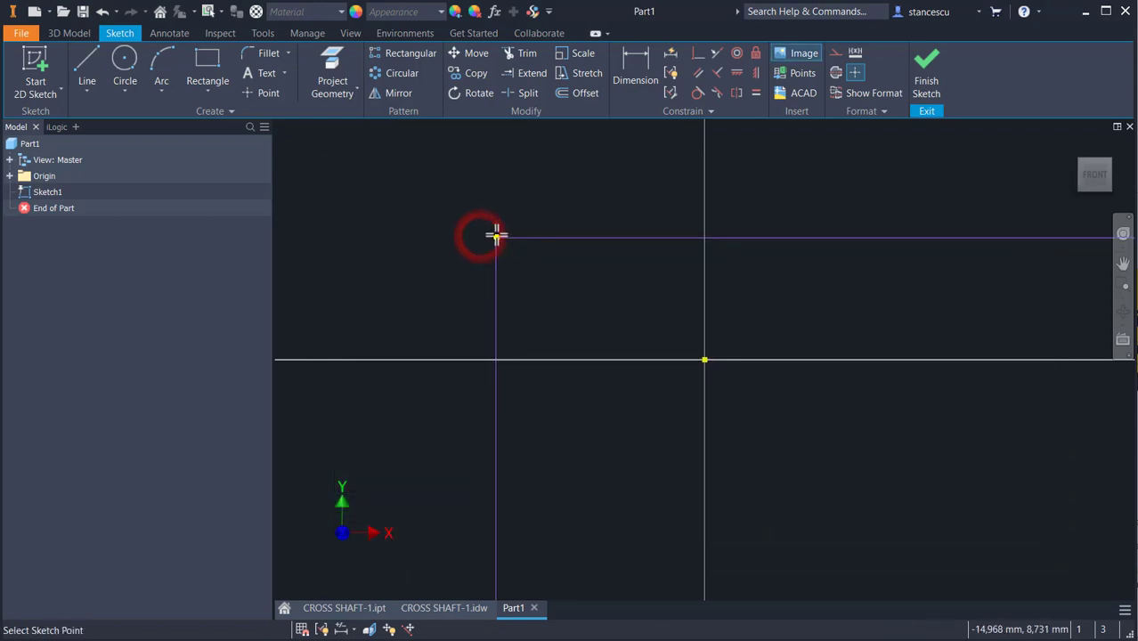
scroll(485, 218, down, 2)
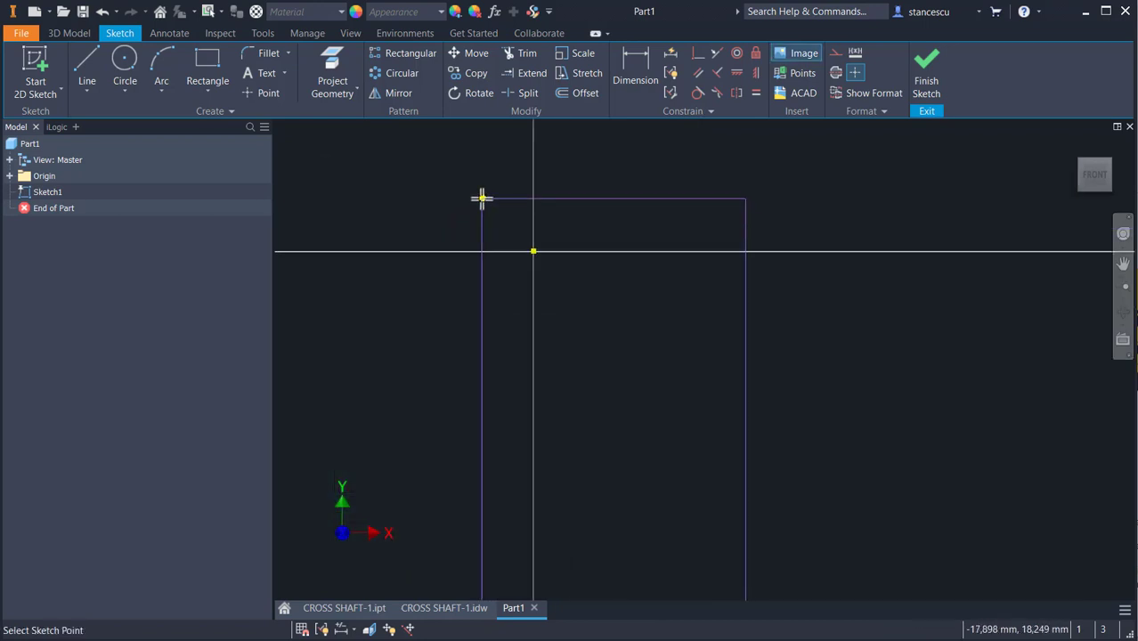
scroll(483, 198, down, 2)
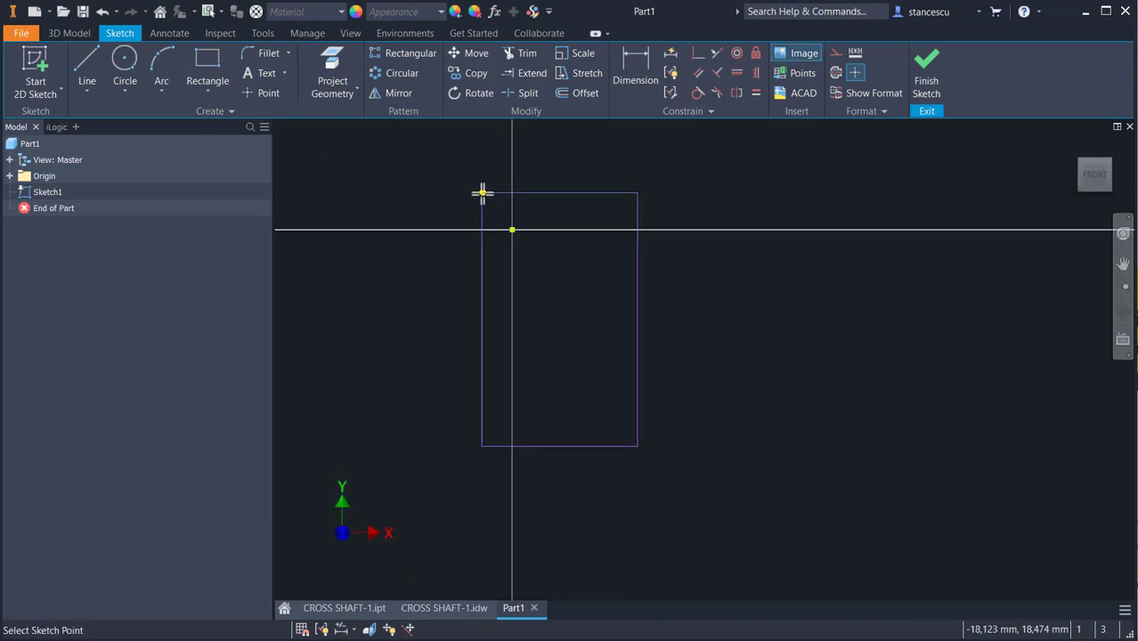
click(572, 269)
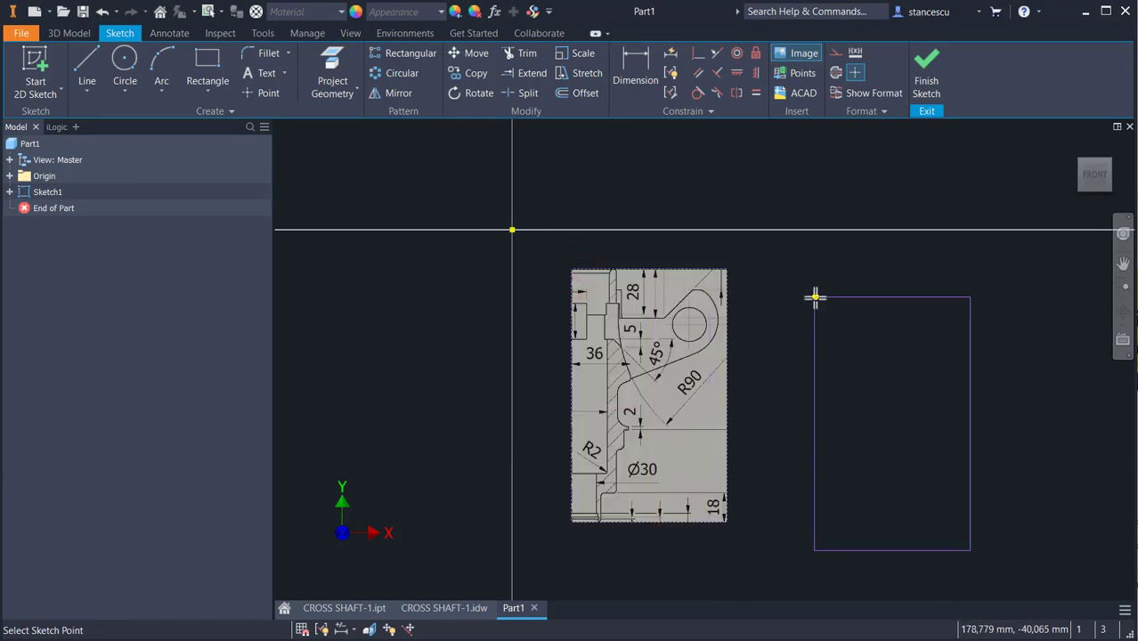
key(Escape)
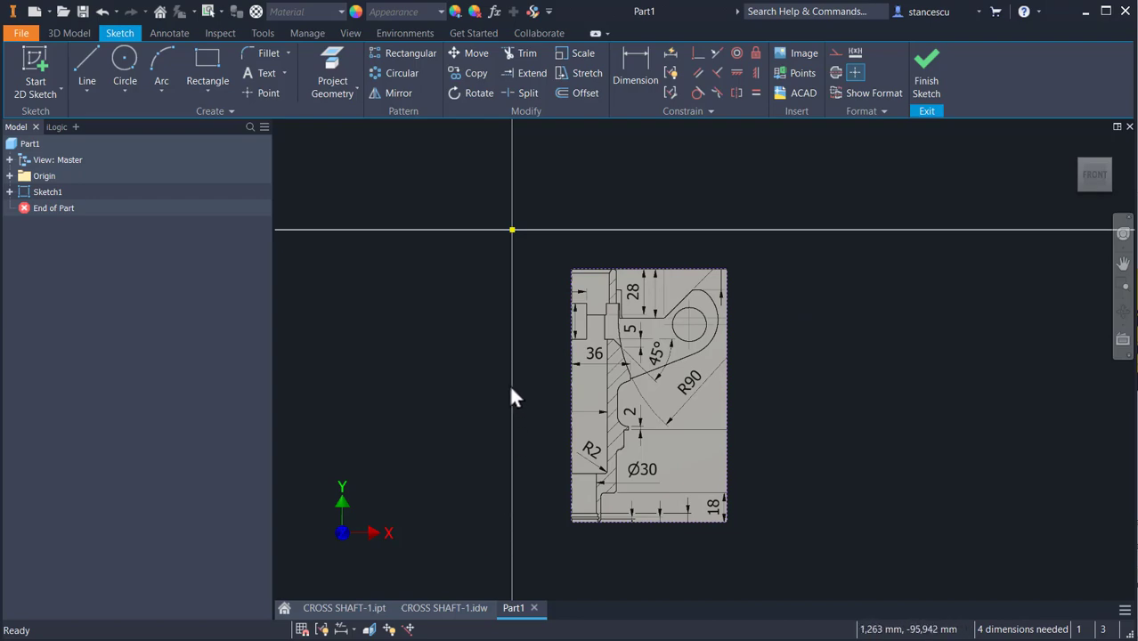
- Look up the shaft's overall height dimension in the CROSS SHAFT-1.idw drawing and return to Part1
click(445, 608)
scroll(477, 276, up, 6)
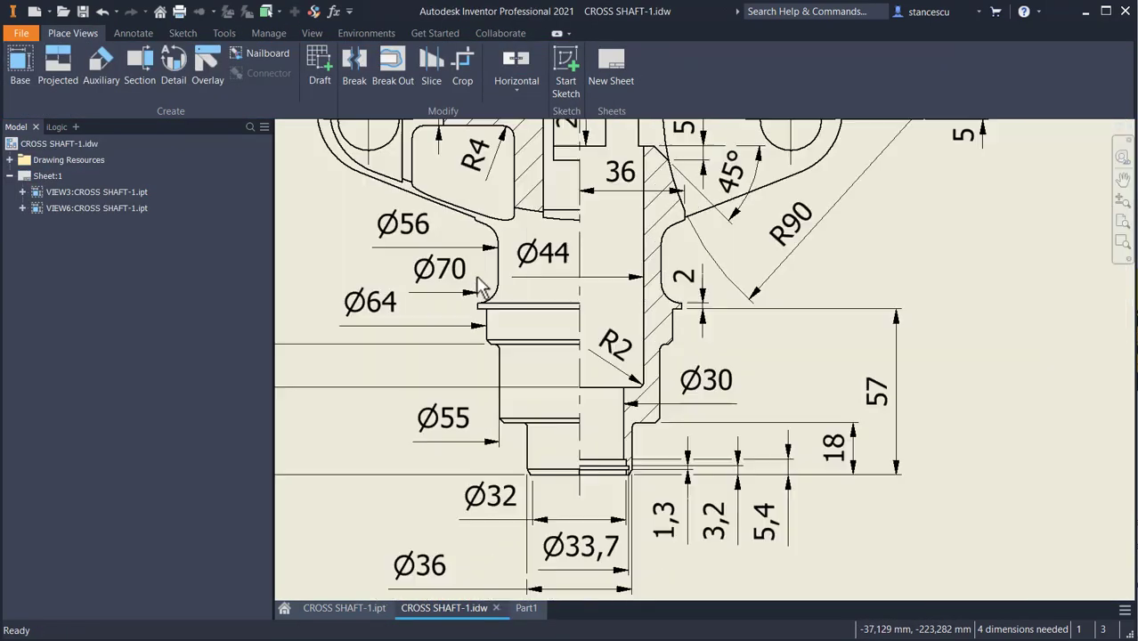
mouse_move(510, 304)
middle_down()
mouse_move(689, 402)
mouse_move(752, 366)
mouse_move(737, 389)
middle_up()
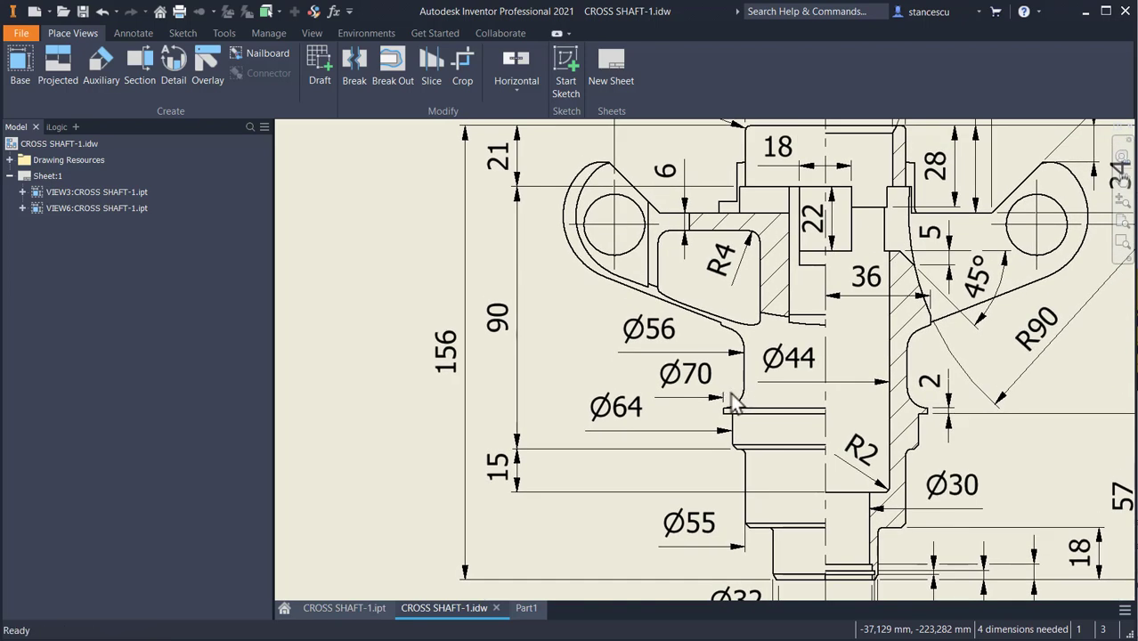
click(442, 356)
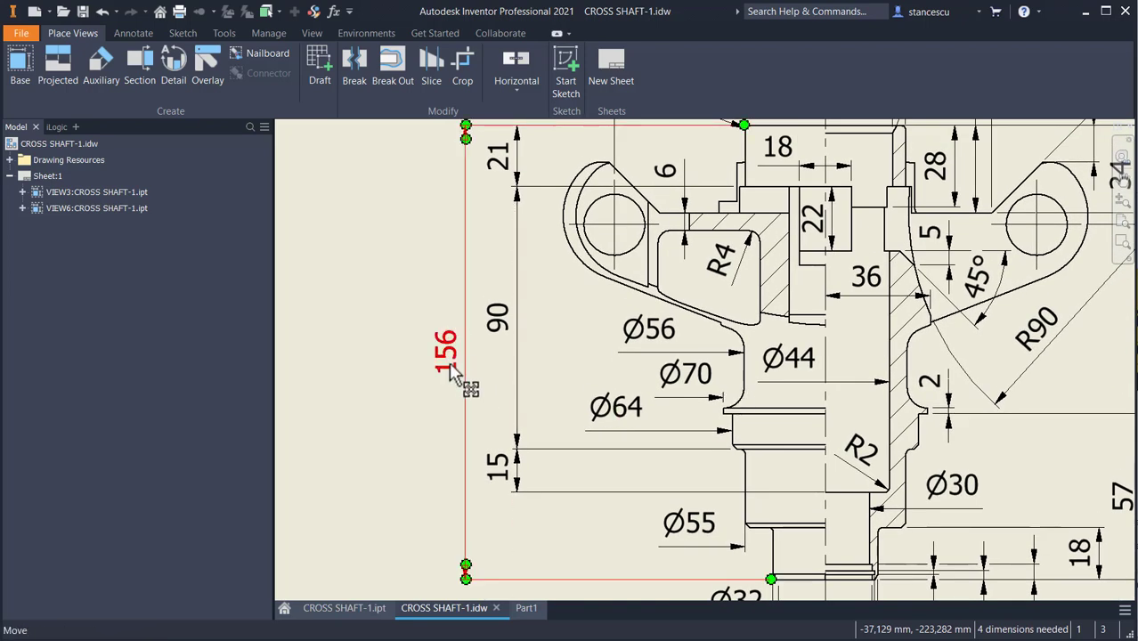
key(Escape)
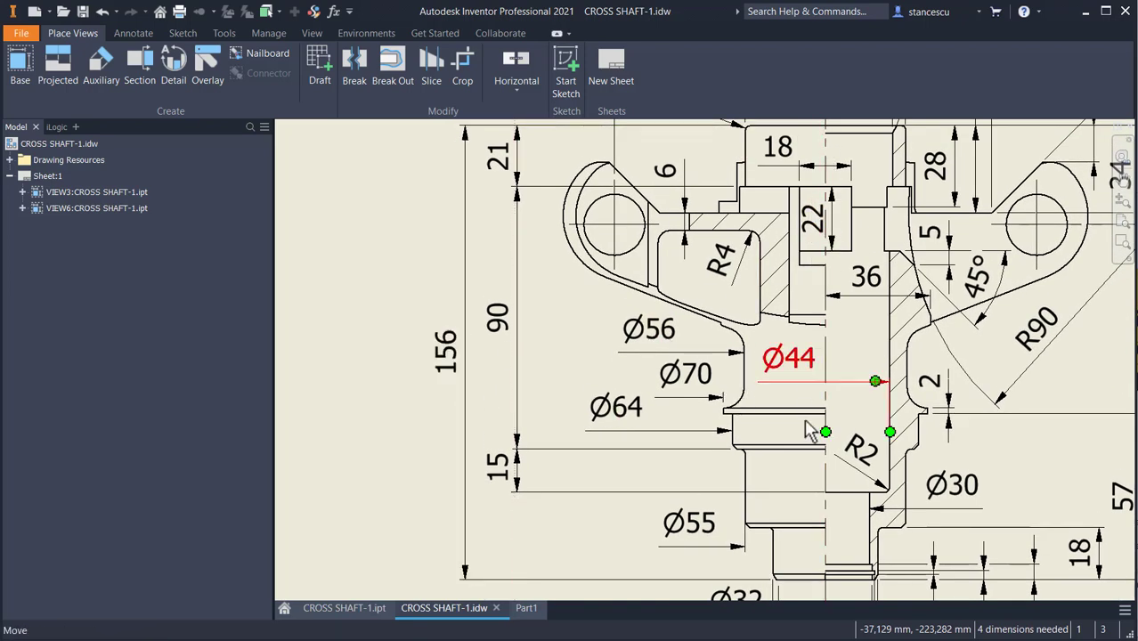
click(526, 608)
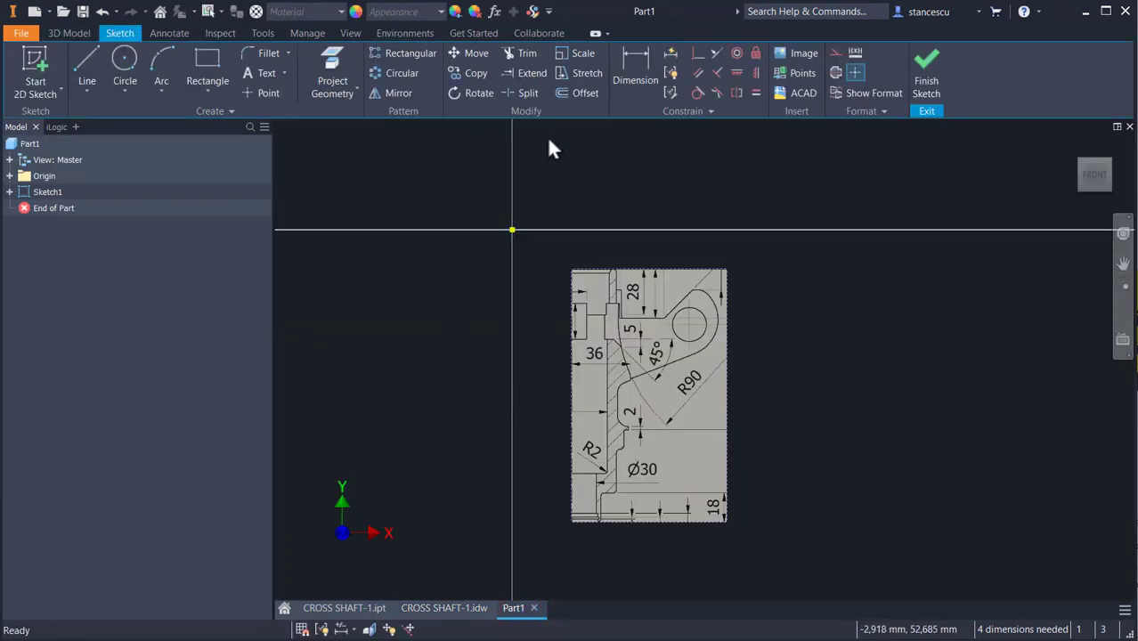
- Constrain the inserted image's left edge to be vertical and dimension its height to 156 mm
click(752, 75)
click(570, 387)
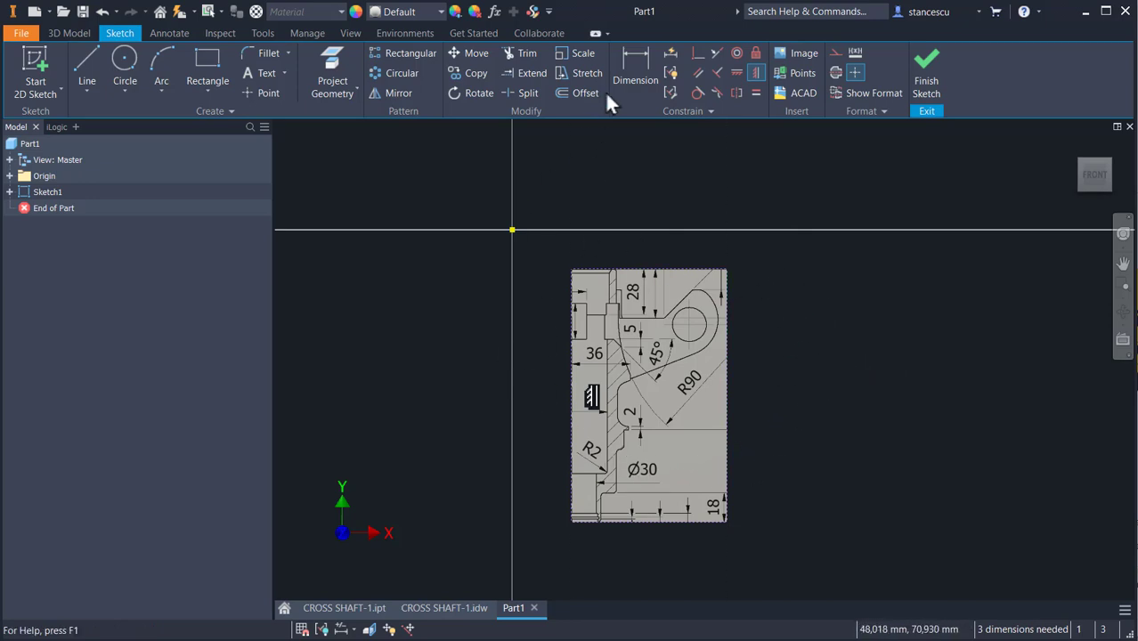
click(636, 76)
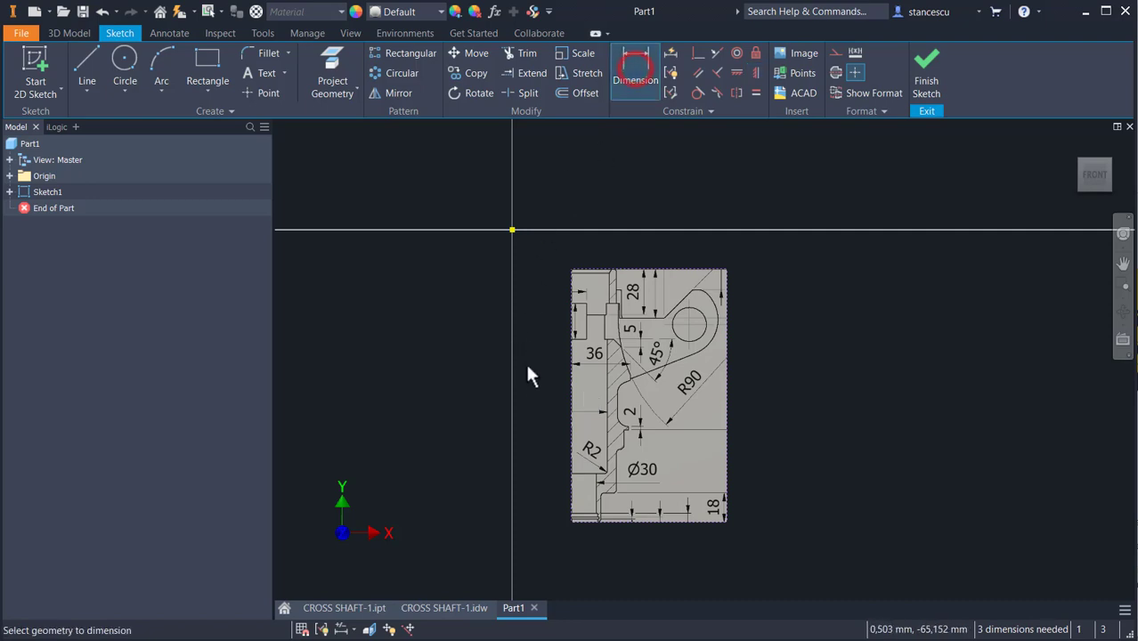
click(574, 405)
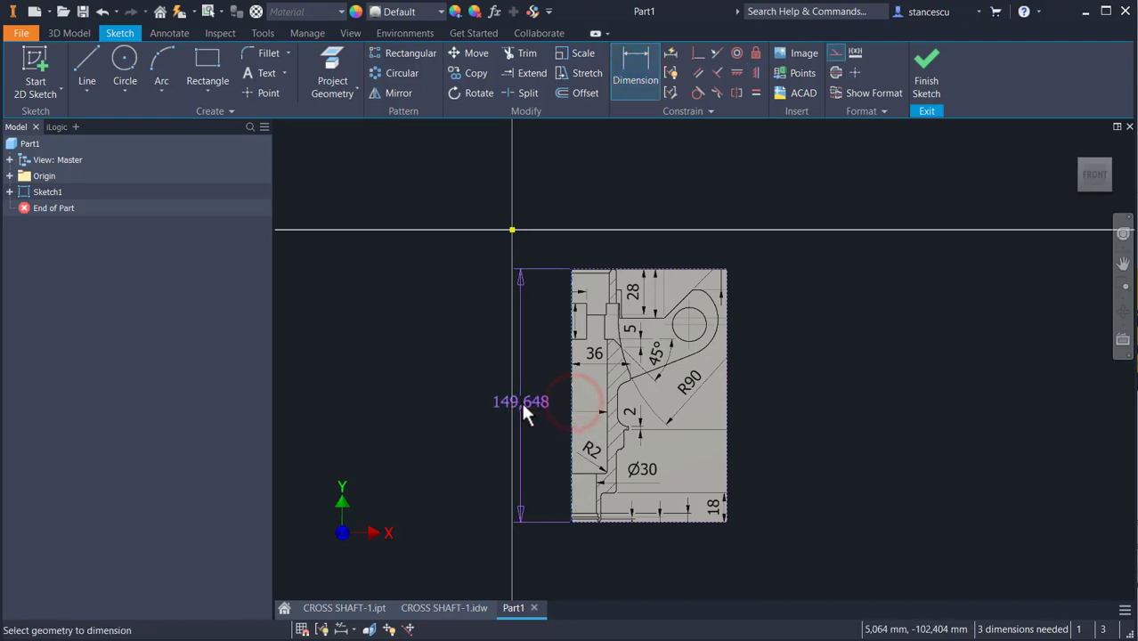
click(489, 404)
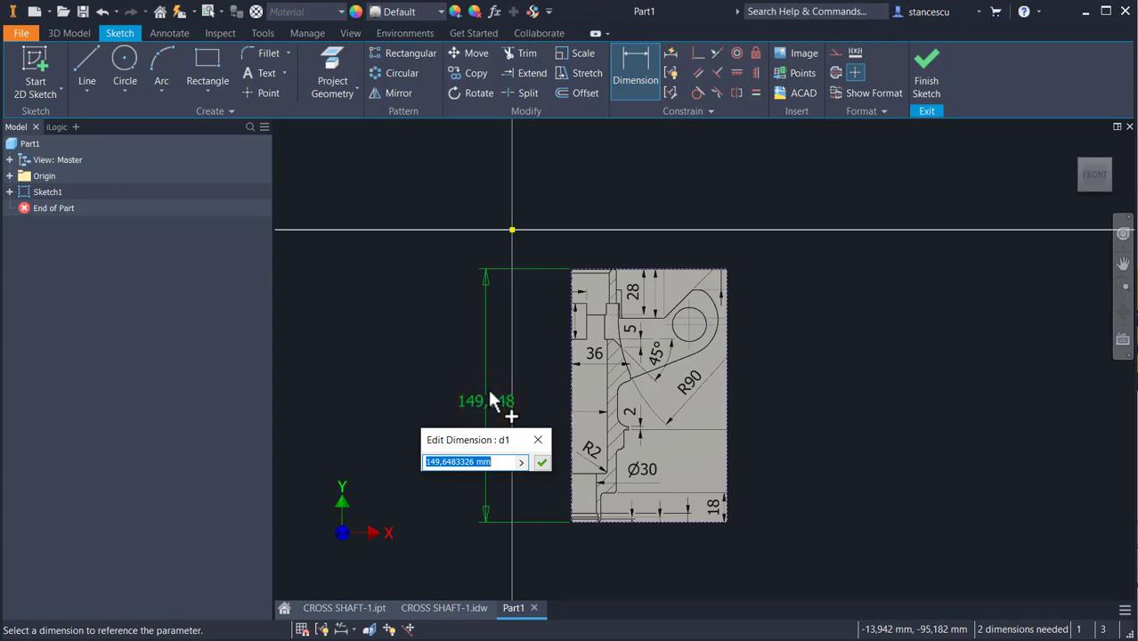
text(156)
key(Return)
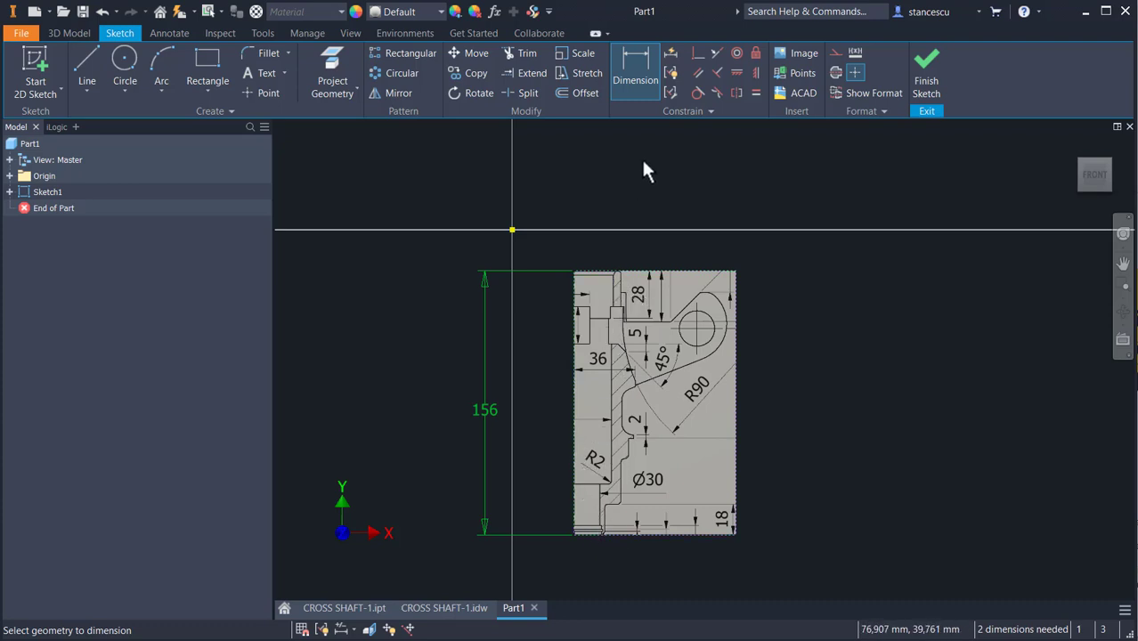
- Make the image's lower-left corner coincident with the sketch origin
click(696, 54)
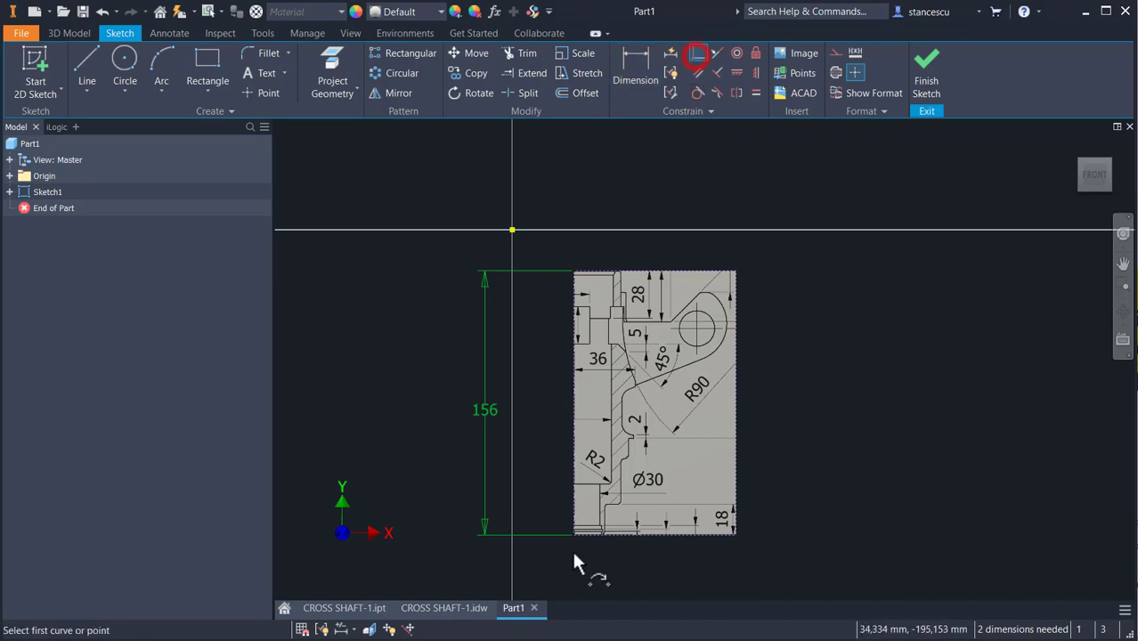
click(573, 535)
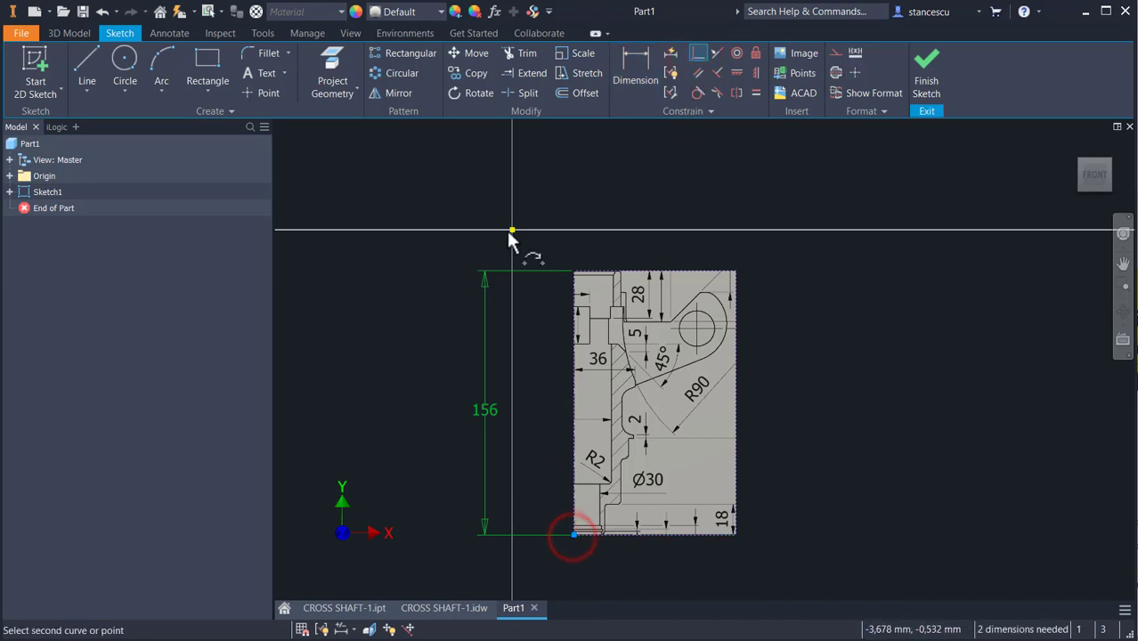
click(512, 230)
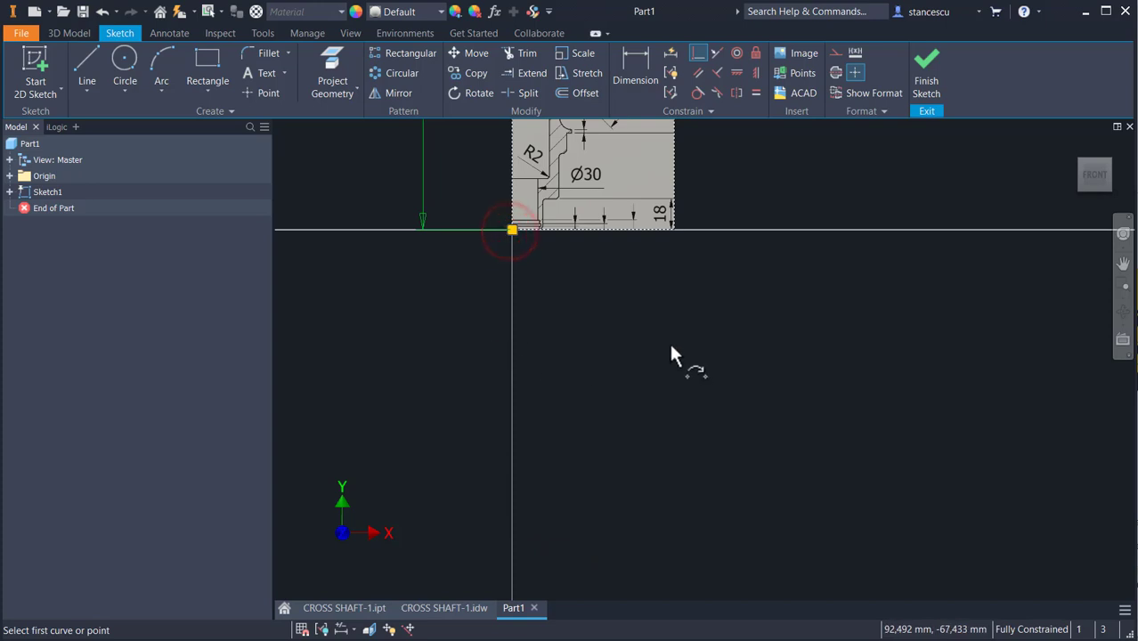
mouse_move(670, 351)
middle_down()
mouse_move(751, 551)
mouse_move(762, 621)
middle_up()
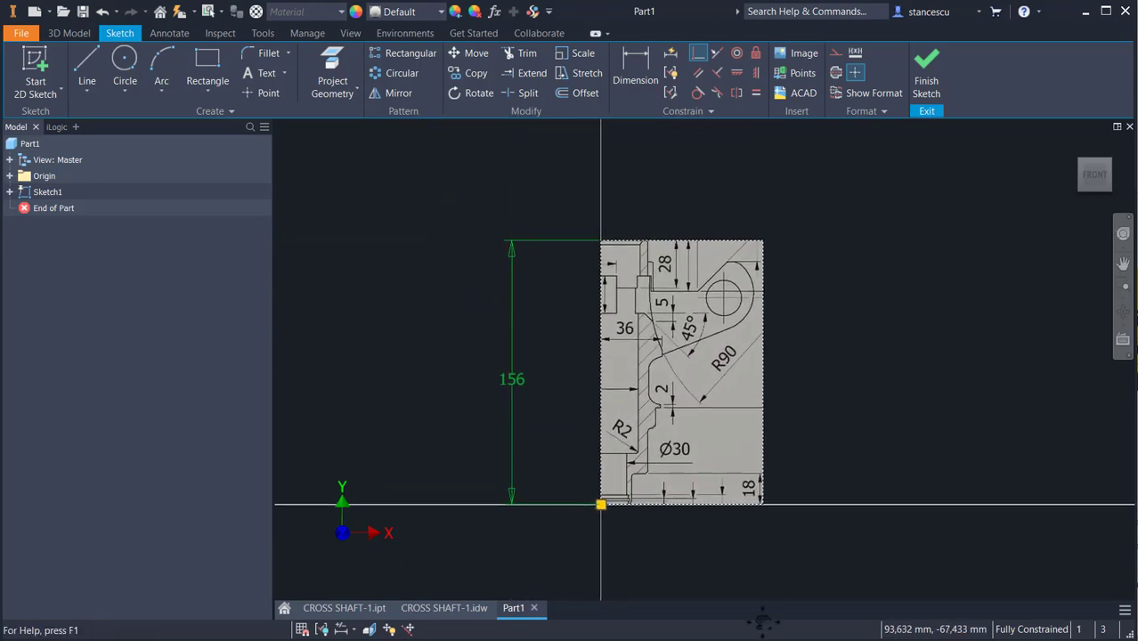
click(387, 260)
- Trace the inner bore with the Line tool from the image's top edge, past the small chamfer, down to the R2 corner and add its tangent arc
scroll(631, 285, up, 5)
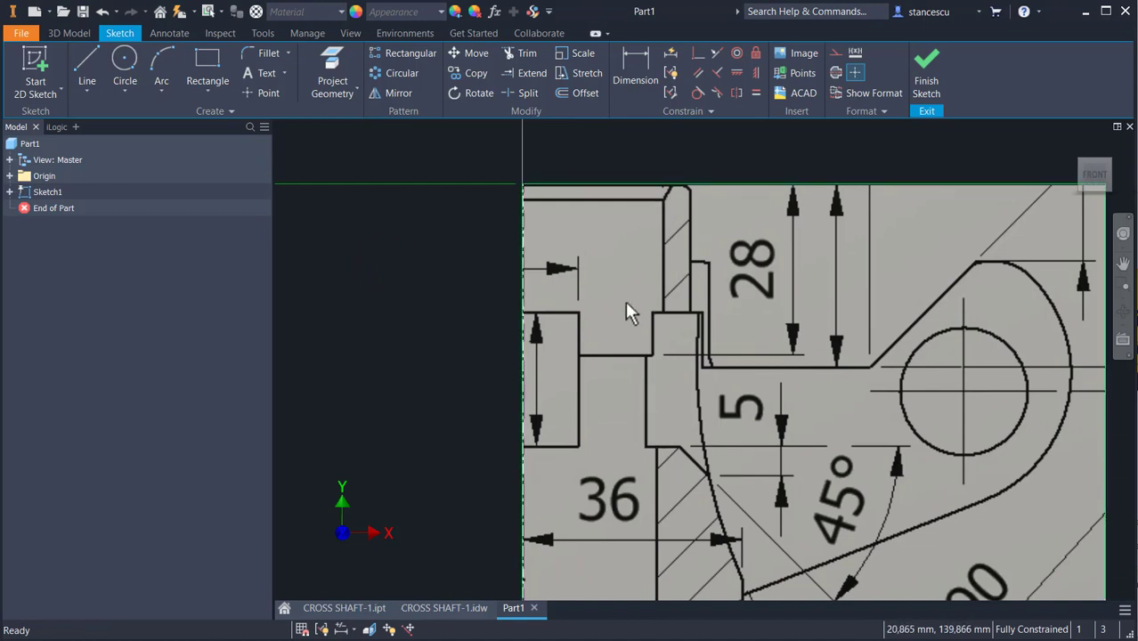
click(84, 62)
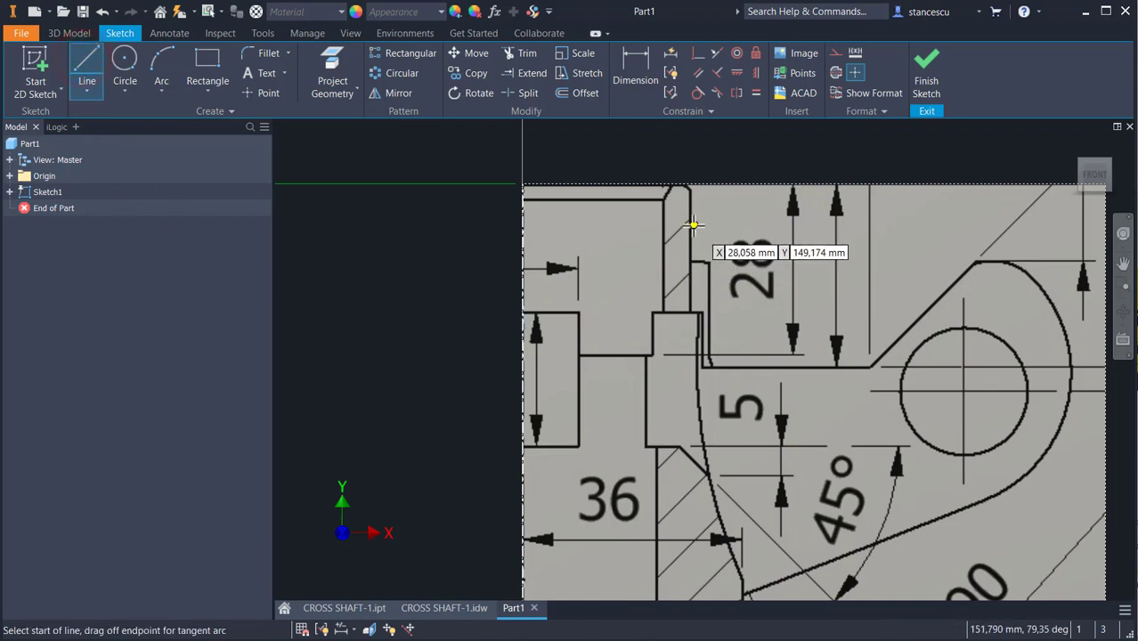
click(670, 185)
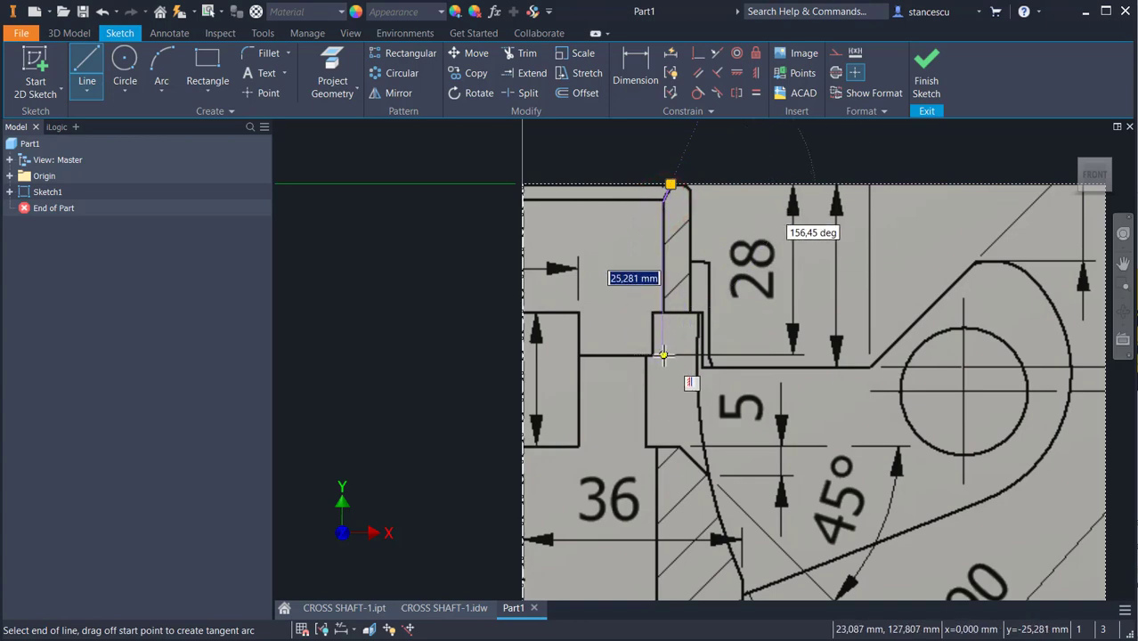
middle_drag(656, 557, 651, 299)
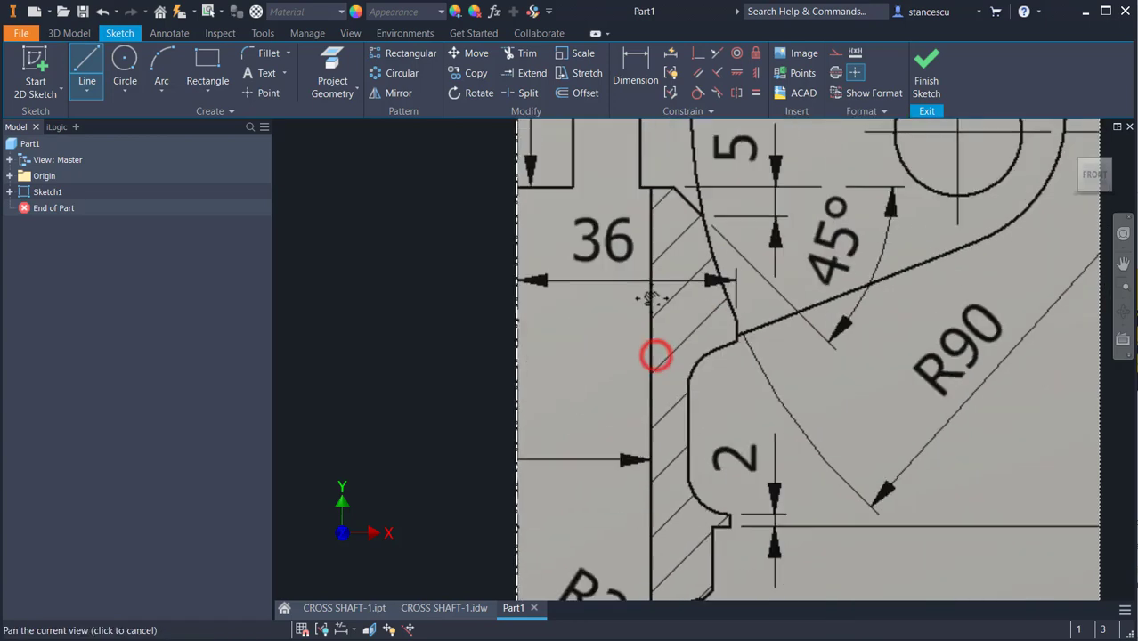
click(664, 383)
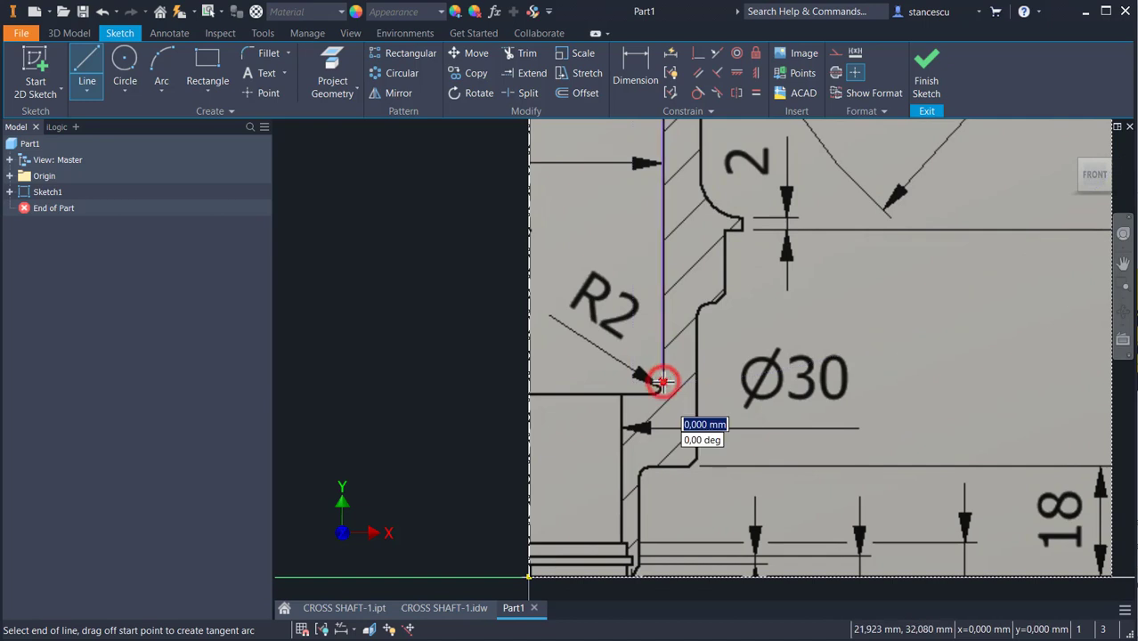
drag(664, 383, 639, 385)
- Continue the profile down the Ø30 bore wall, about 25 mm long, and around the small groove to the image's bottom edge
middle_drag(627, 561, 623, 389)
scroll(661, 432, up, 5)
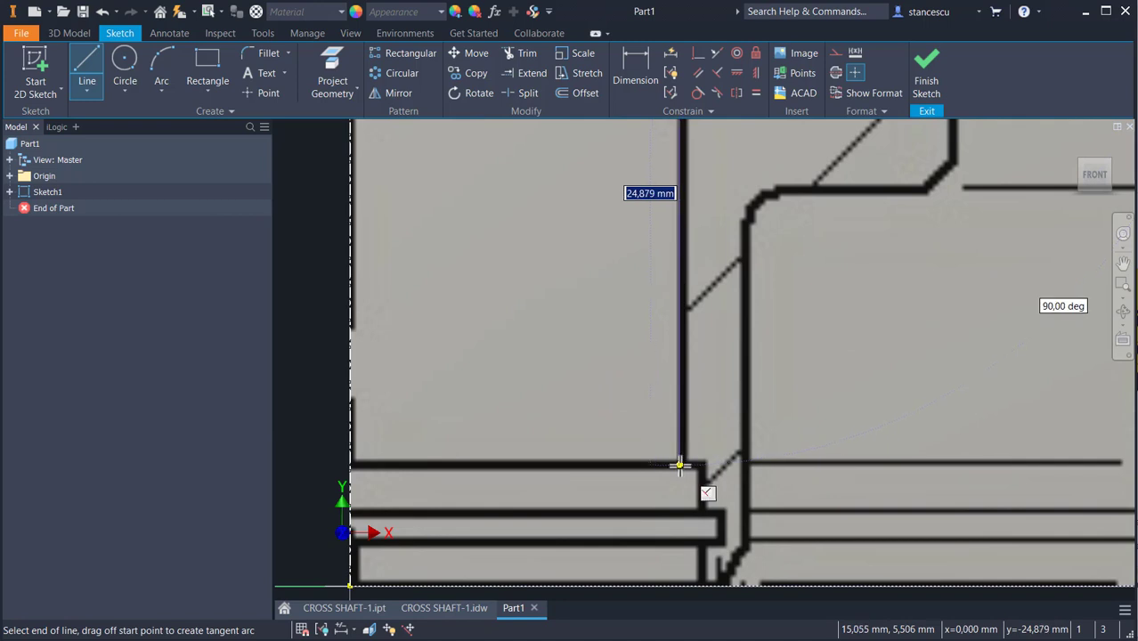
click(679, 464)
middle_drag(701, 464, 709, 303)
click(712, 324)
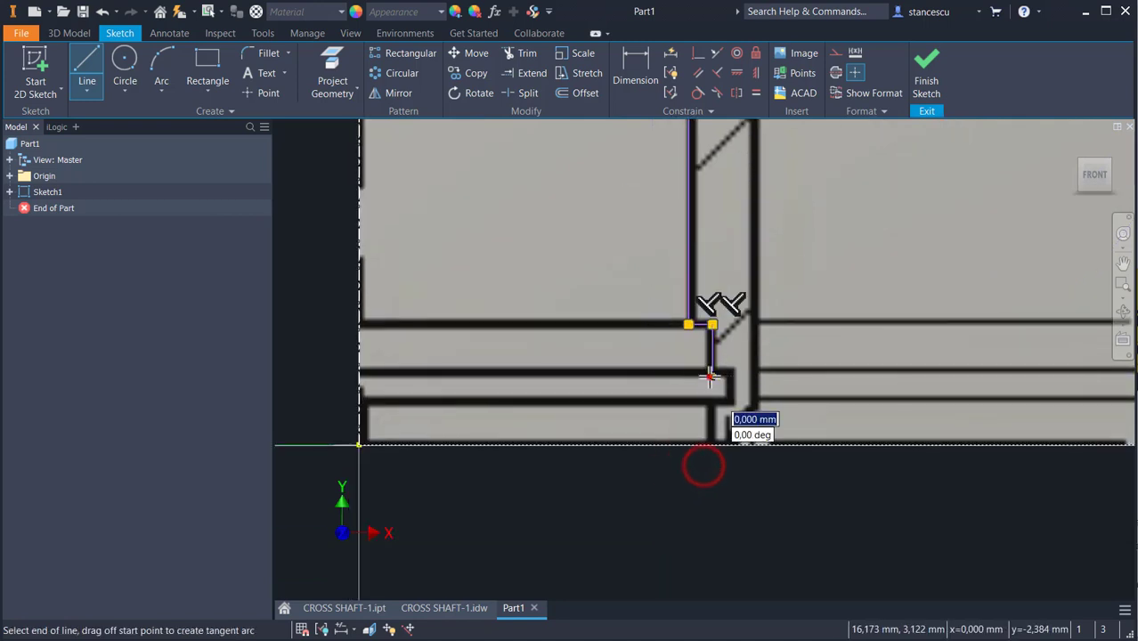
click(713, 374)
click(732, 376)
click(732, 402)
click(712, 401)
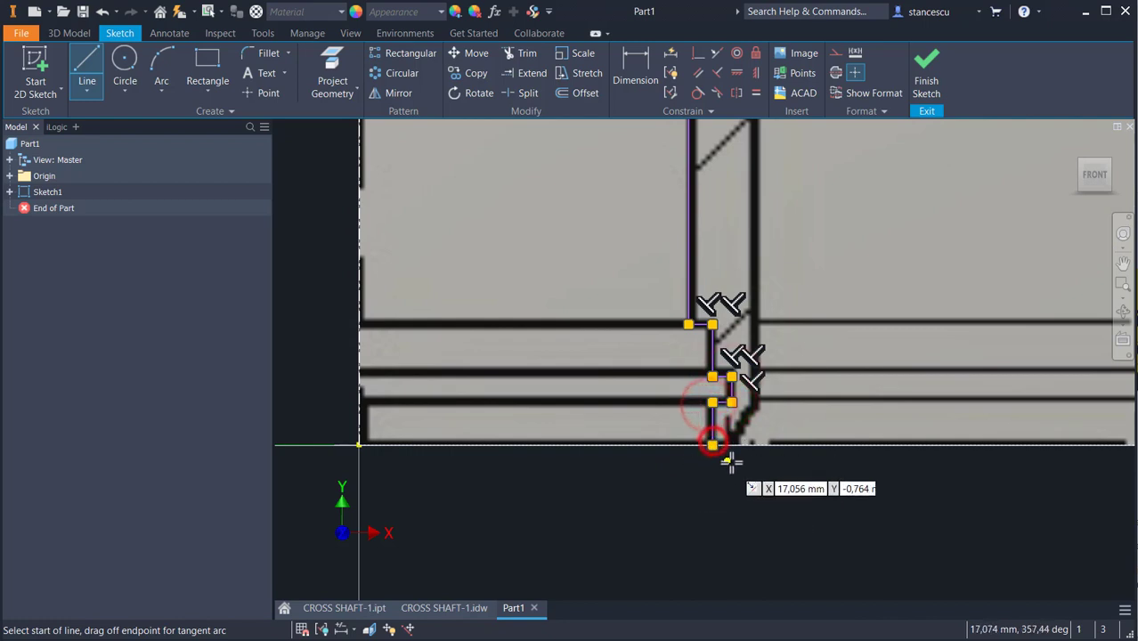
- Trace the outer contour from the bottom edge through the chamfer, vertical wall, tangent fillet arc and shoulder to the next chamfer
click(737, 445)
click(737, 445)
click(758, 403)
middle_drag(757, 132, 774, 386)
click(773, 339)
middle_drag(773, 339, 772, 334)
drag(771, 335, 820, 304)
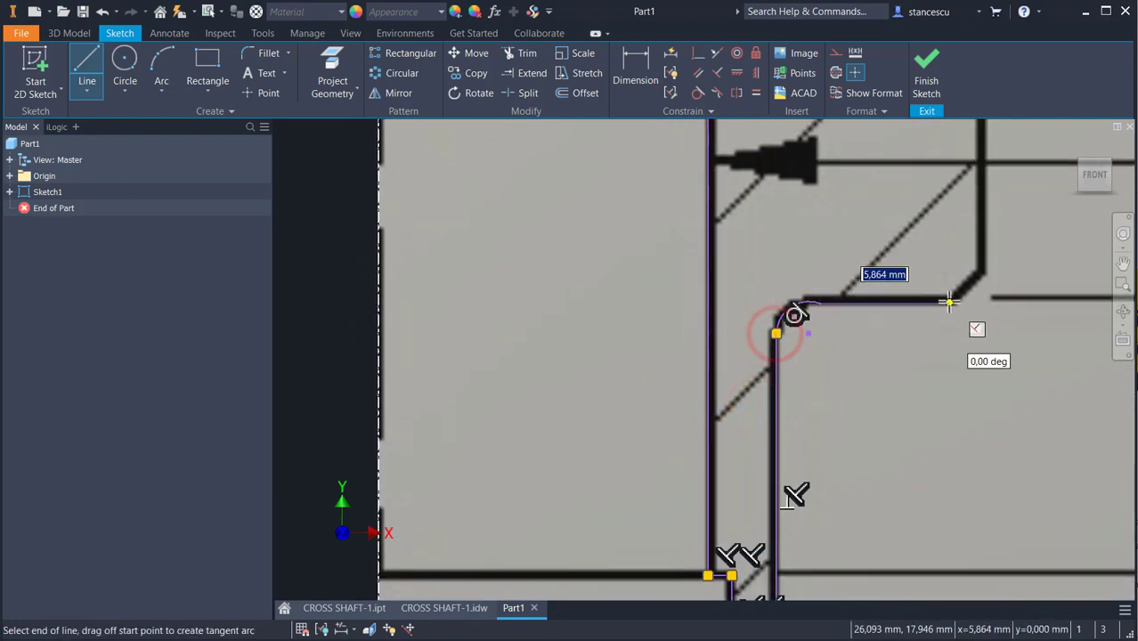
click(951, 301)
click(983, 271)
- Continue the outer contour up the wall above that chamfer, adding the next tangent fillet arc and sloped chamfer line
middle_drag(979, 134, 666, 261)
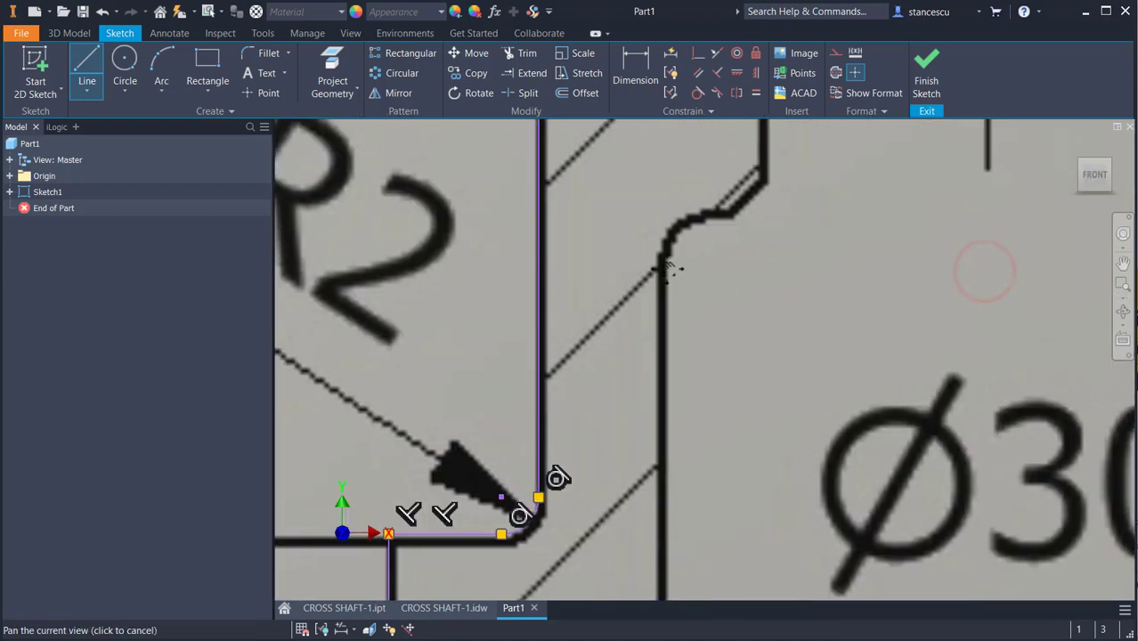
click(659, 260)
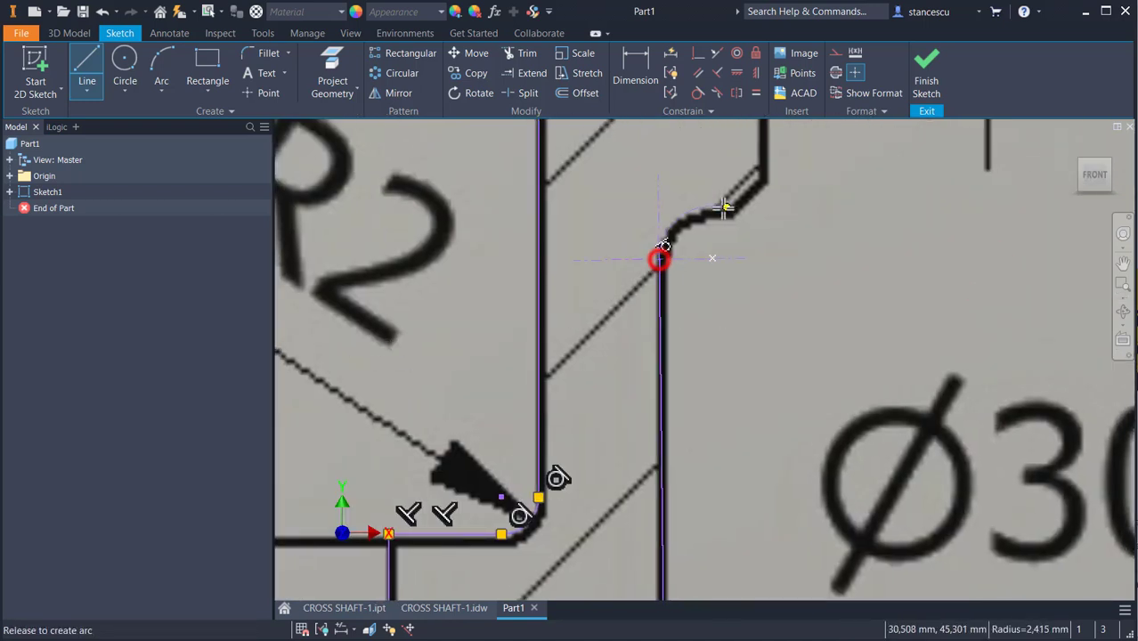
drag(659, 260, 721, 215)
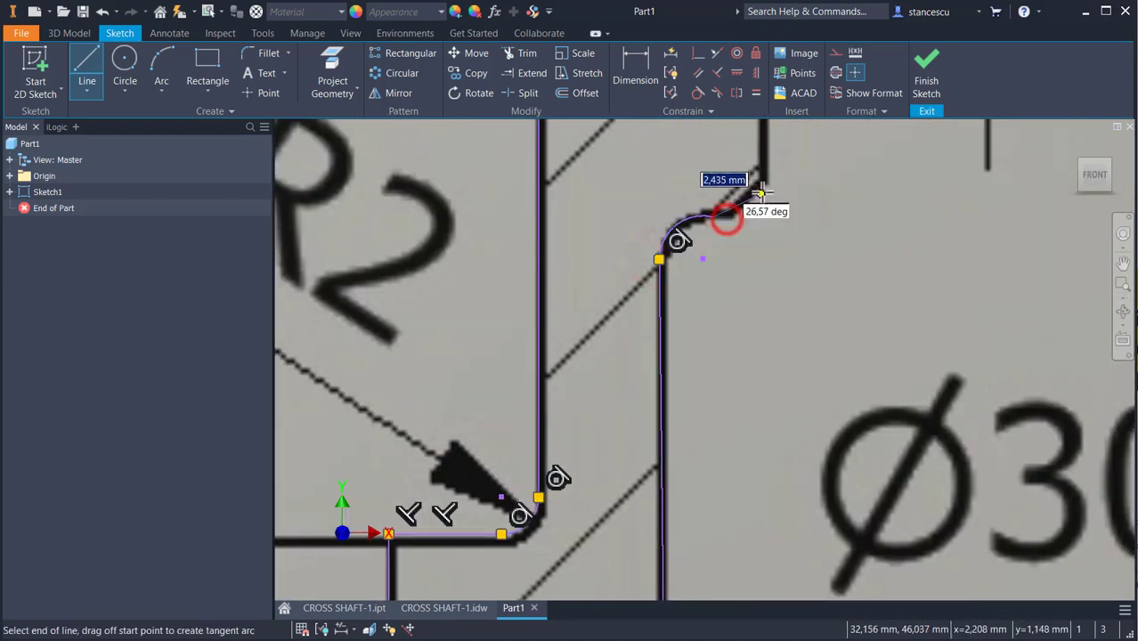
click(766, 179)
- Trace the wall up to the 2 mm flange, around the flange, and along the arc leading to the neck
middle_drag(766, 178, 790, 464)
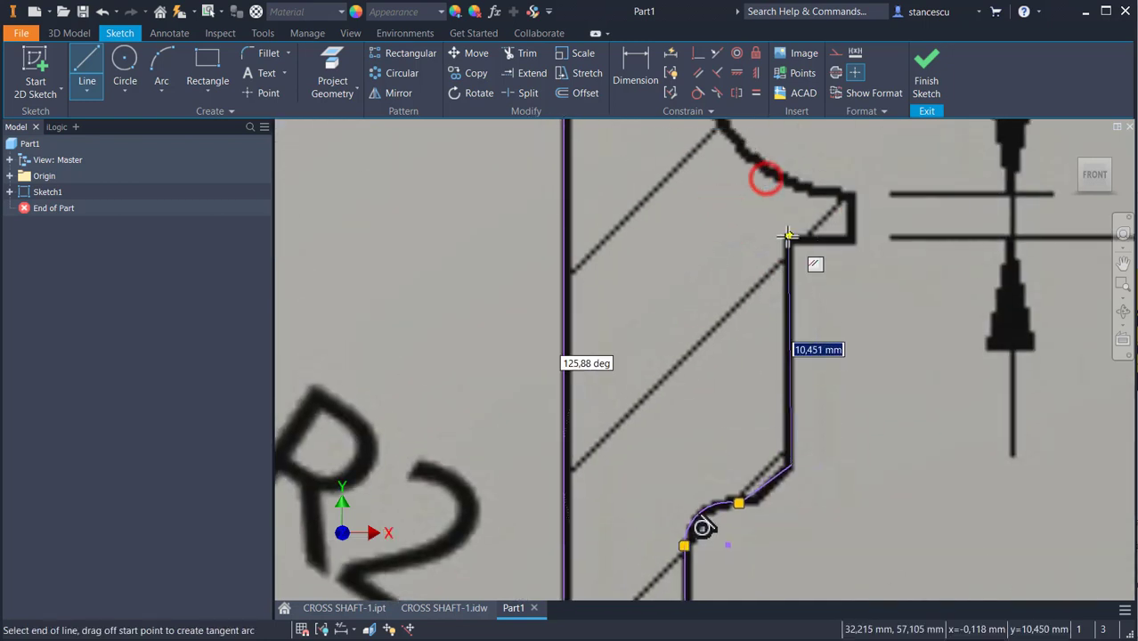
click(789, 239)
click(851, 239)
drag(851, 193, 751, 345)
middle_drag(722, 122, 751, 345)
mouse_move(750, 345)
mouse_down()
mouse_move(757, 396)
mouse_move(784, 392)
mouse_move(699, 424)
mouse_move(767, 323)
mouse_move(760, 338)
mouse_up()
- Draw the neck line upward and finish it with a tangent arc to the corner below the 36 dimension
middle_drag(759, 168, 769, 401)
click(769, 216)
middle_drag(770, 216, 755, 392)
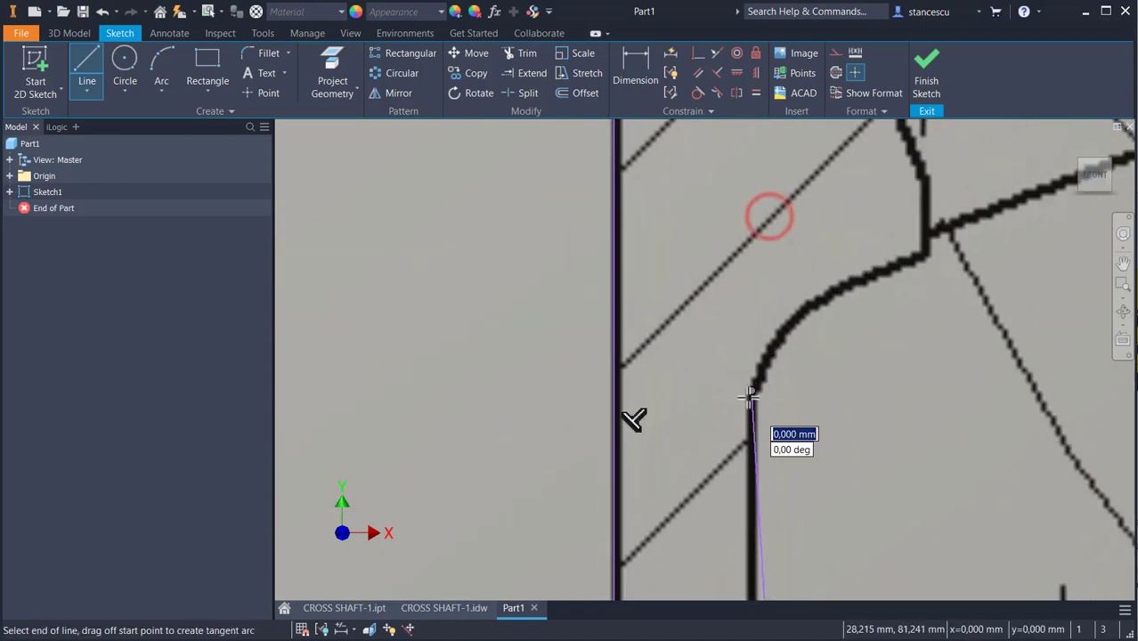
drag(755, 378, 922, 260)
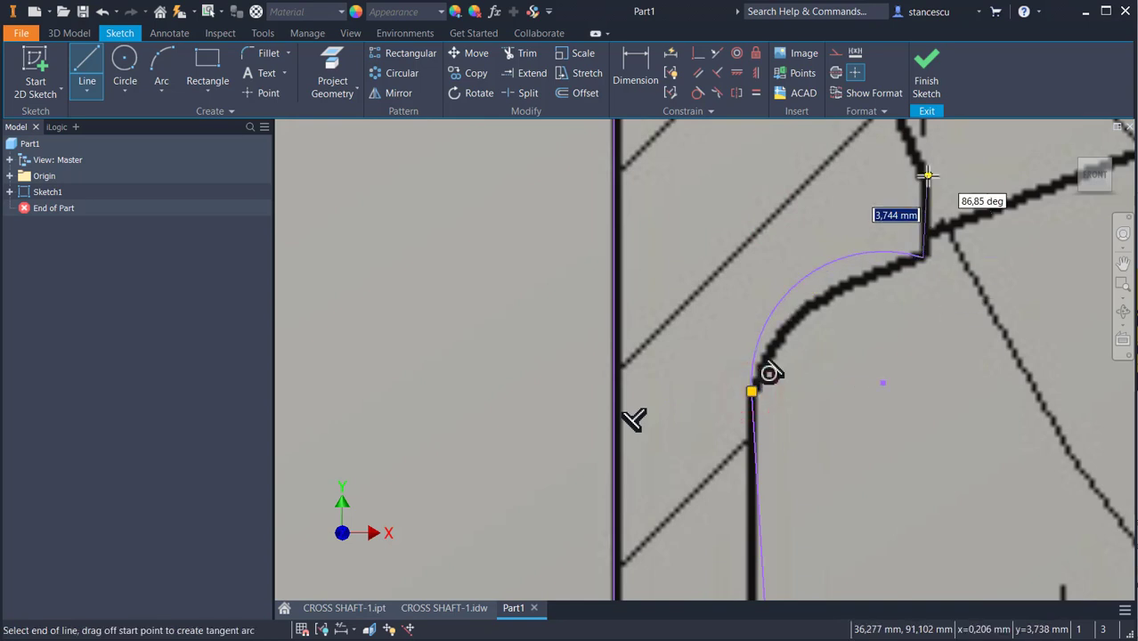
- Delete the short vertical segment drawn above the end of the neck's upper arc
middle_drag(928, 183, 895, 249)
key(Escape)
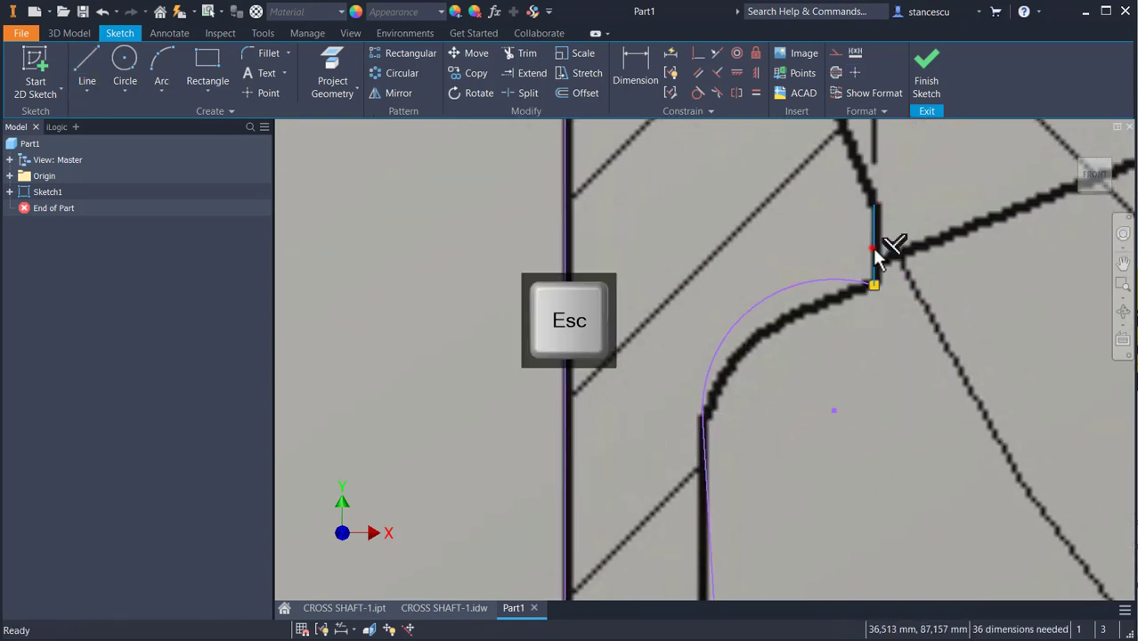
click(871, 248)
key(Delete)
- Constrain the neck line to be vertical and make it tangent to the arc above the flange
middle_drag(861, 421, 849, 184)
click(710, 434)
click(755, 73)
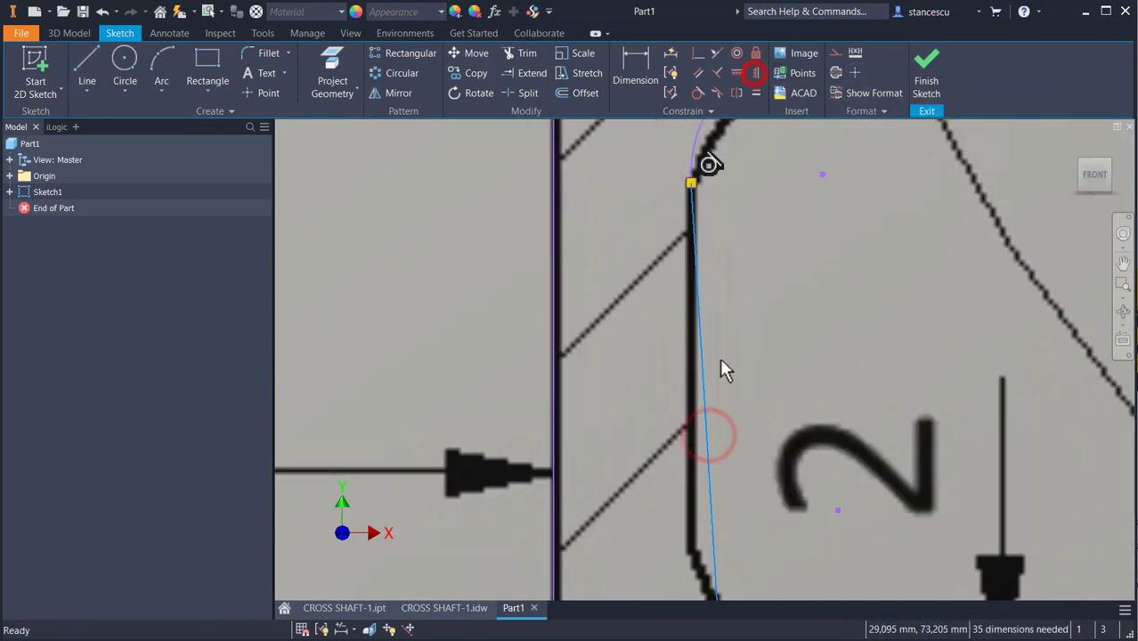
click(703, 359)
middle_drag(774, 284, 786, 167)
click(698, 92)
click(728, 422)
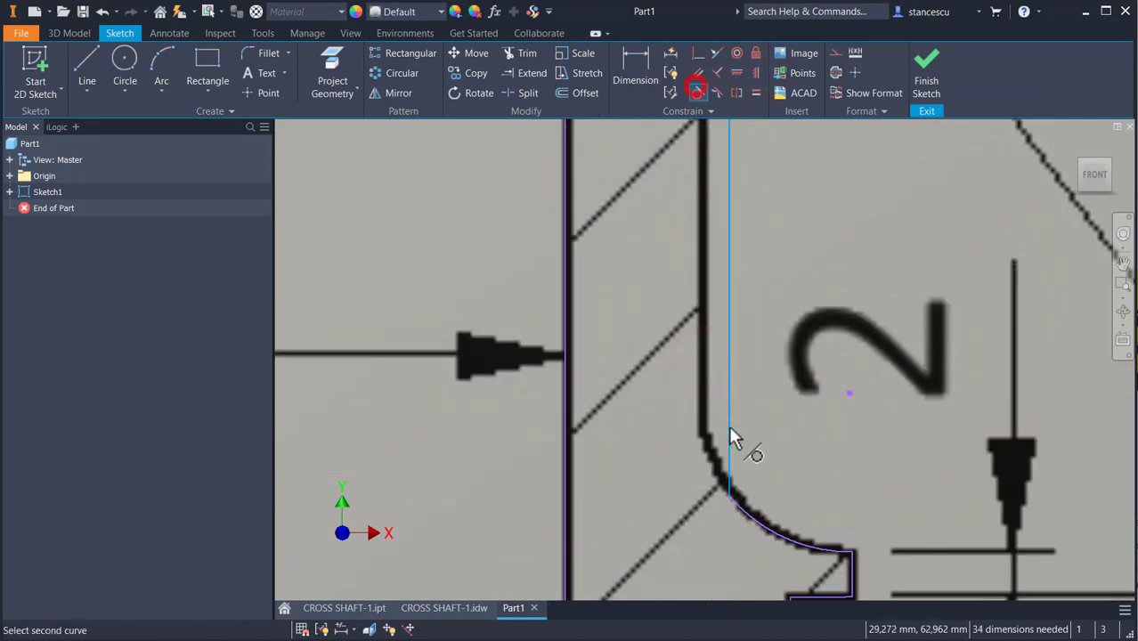
click(741, 508)
- Move the free end of the neck's upper arc so the arc follows the fillet in the image
middle_drag(744, 274, 831, 432)
key(Escape)
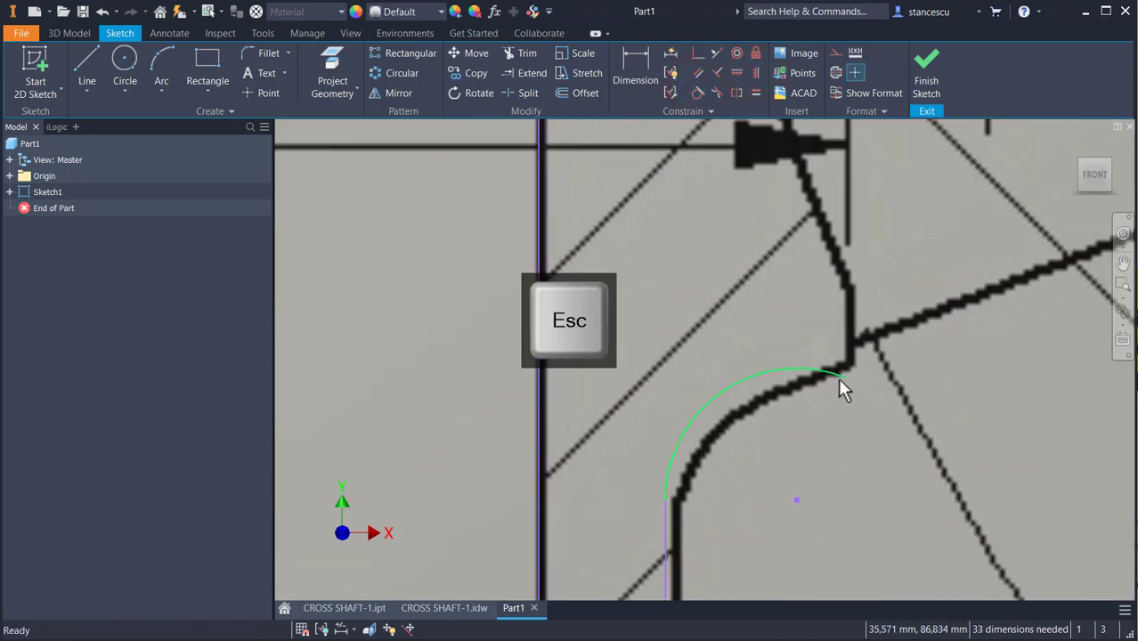
drag(838, 377, 790, 361)
- Draw a line about 48 mm long at about 22° from the neck arc to the lug, continuing tangentially around the lug's rounded end
scroll(846, 414, up, 2)
scroll(719, 440, up, 3)
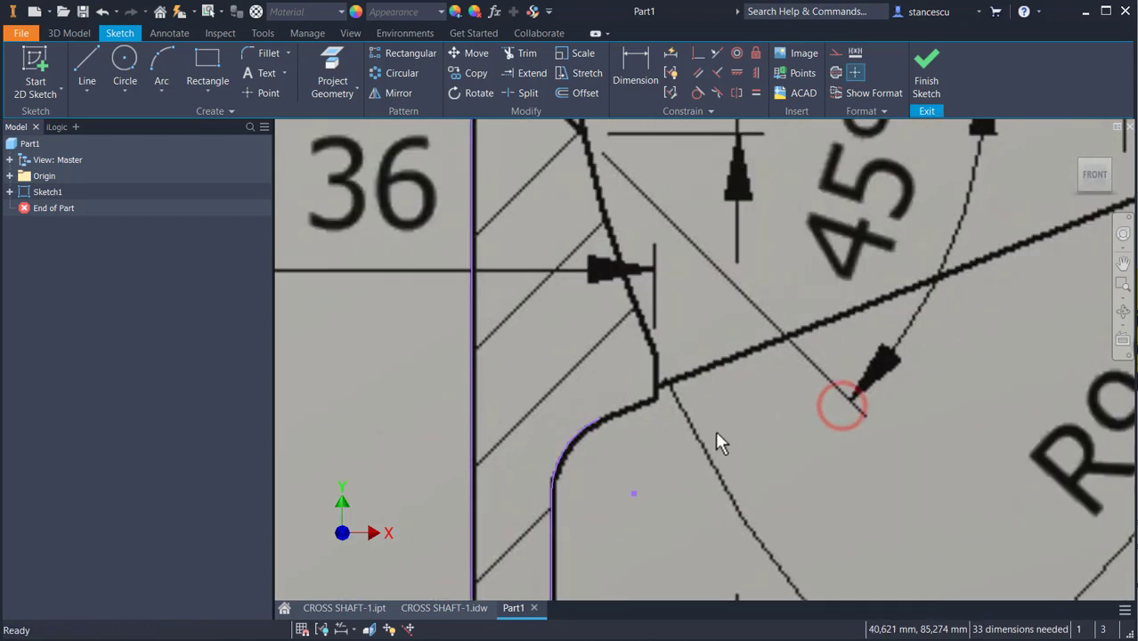
middle_drag(719, 440, 815, 438)
click(87, 71)
click(563, 545)
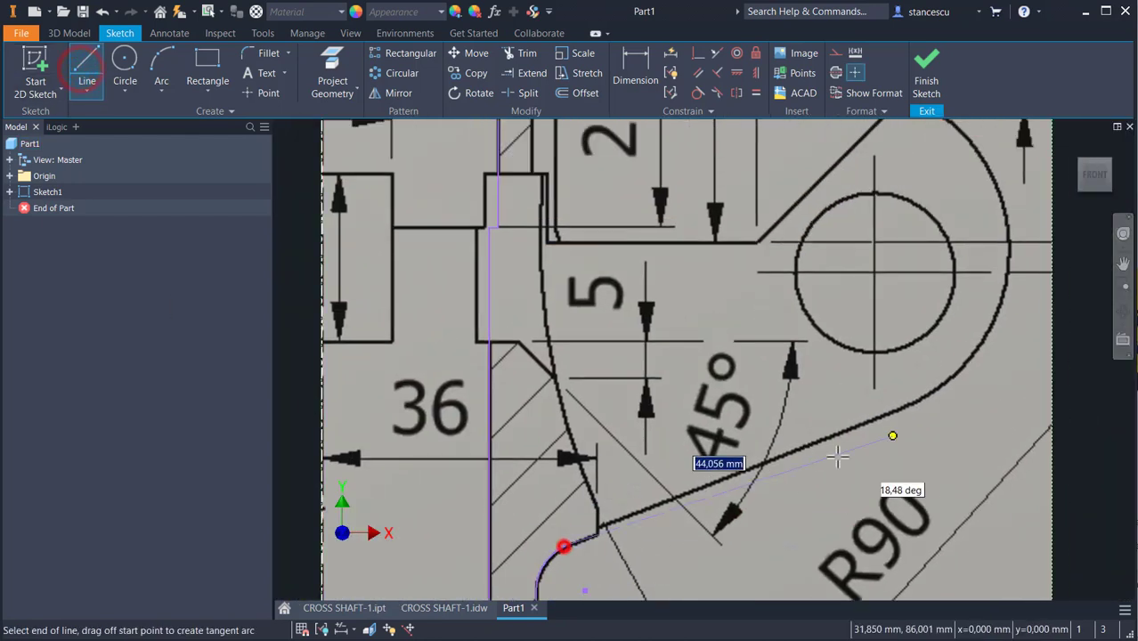
middle_drag(906, 410, 914, 488)
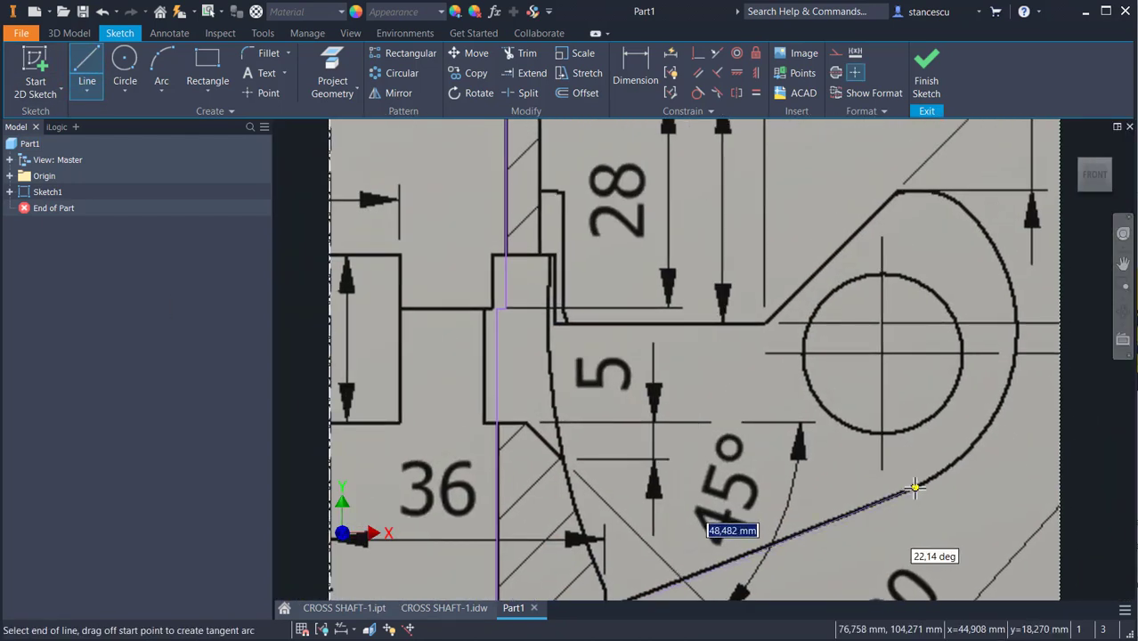
click(915, 488)
drag(914, 488, 968, 212)
- Continue the outline down the lug's upper slope, horizontally along the ledge, and up the short edge beside the collar
click(762, 324)
click(559, 326)
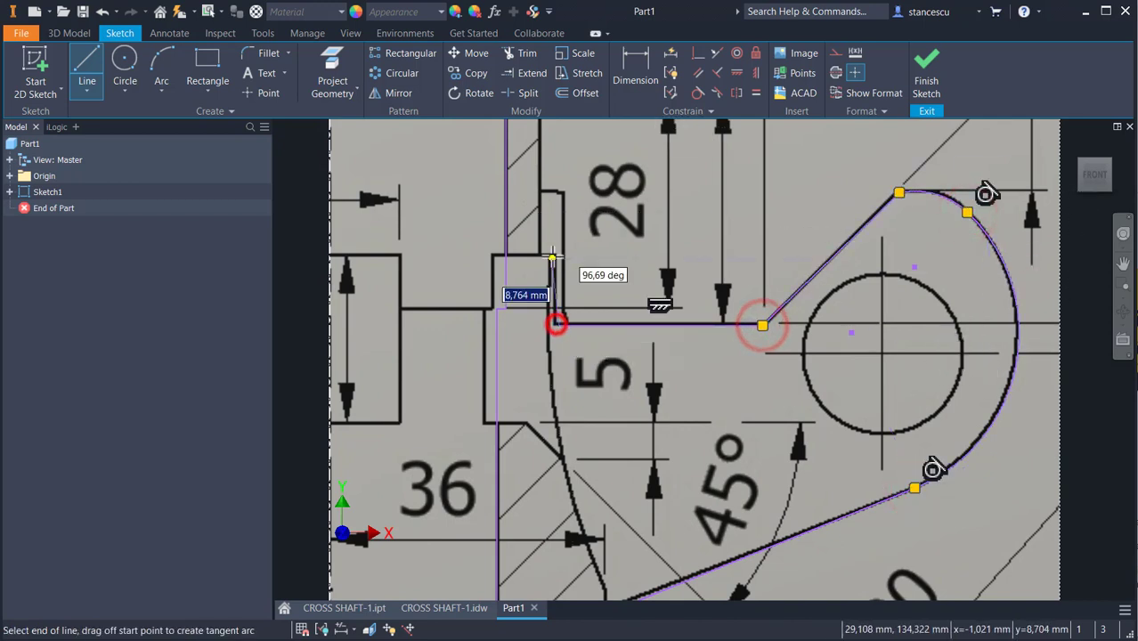
click(551, 260)
- Draw the collar's outer edge up about 20 mm, slope it inward, and close the profile along the rim's top edge
middle_drag(539, 212, 537, 436)
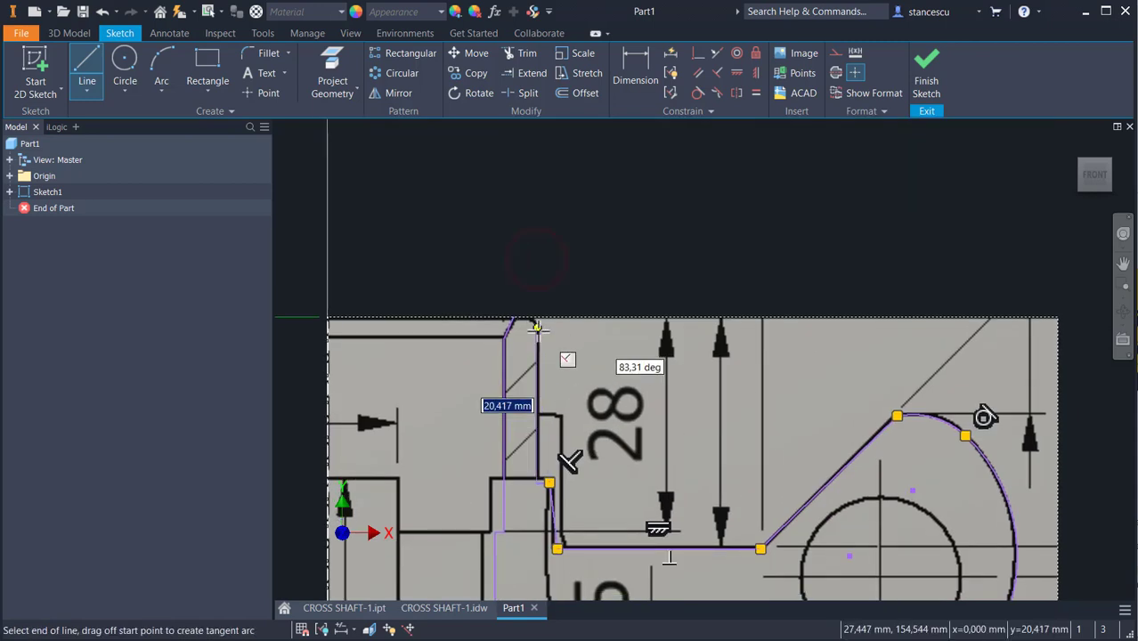
scroll(526, 316, up, 5)
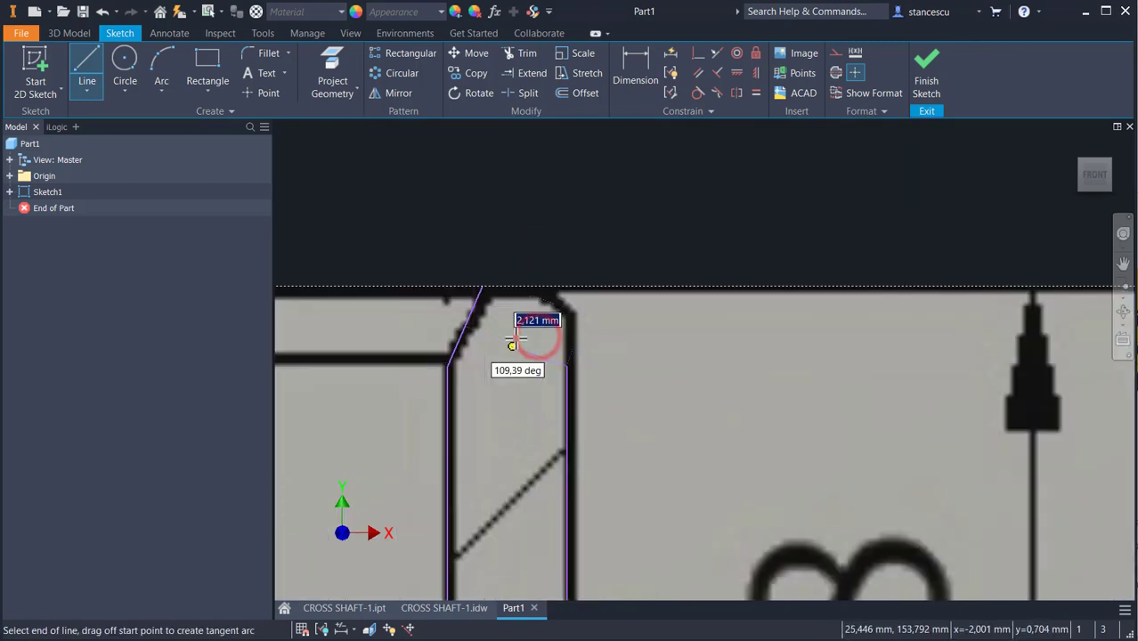
click(535, 287)
click(482, 287)
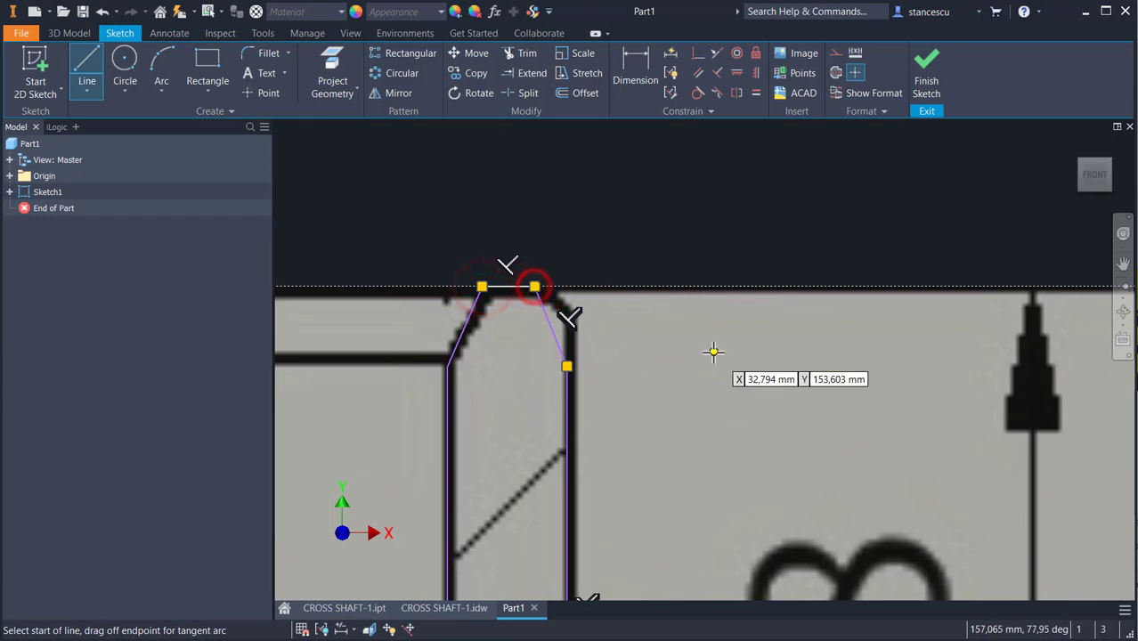
key(Home)
key(Escape)
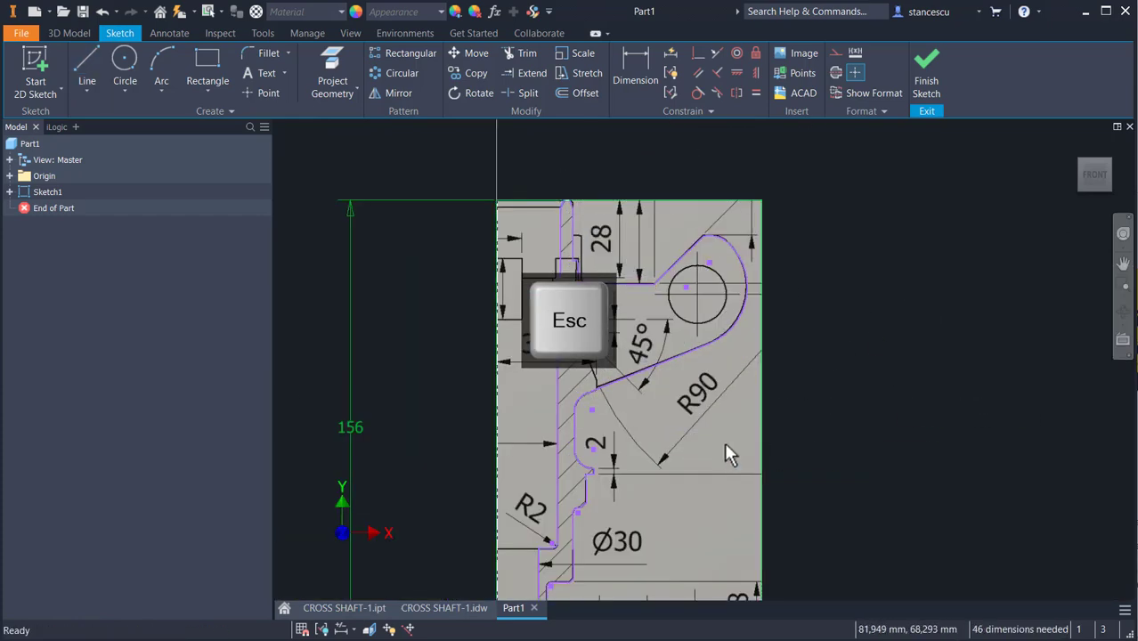
- Hide Image1 to check the traced profile, and delete the image from Sketch1
click(9, 192)
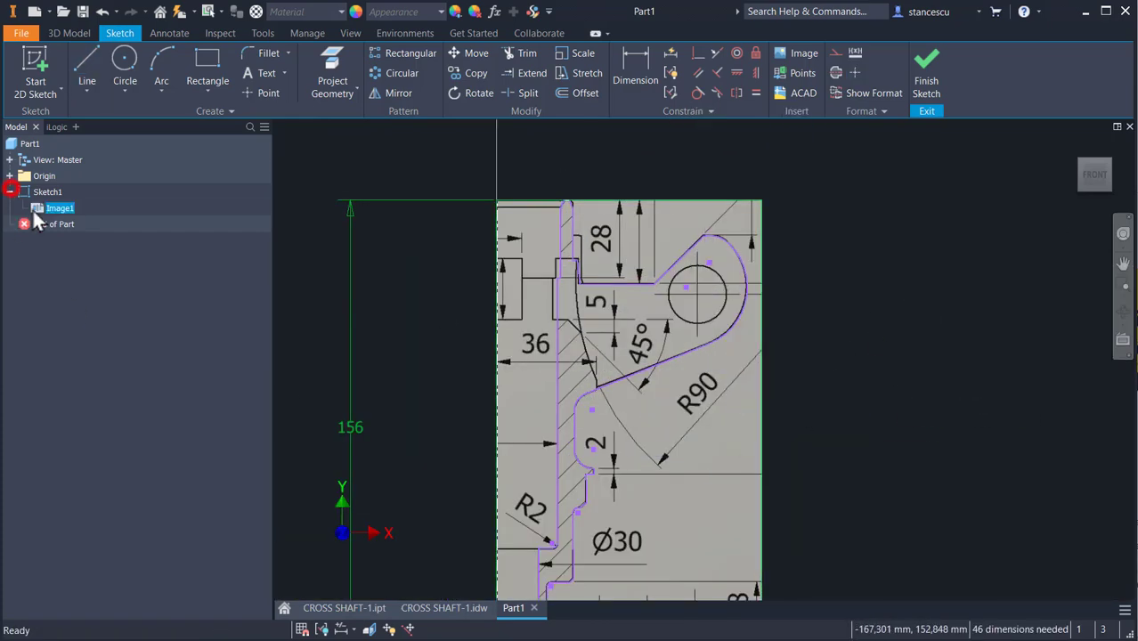
right_click(40, 208)
click(64, 394)
key(Home)
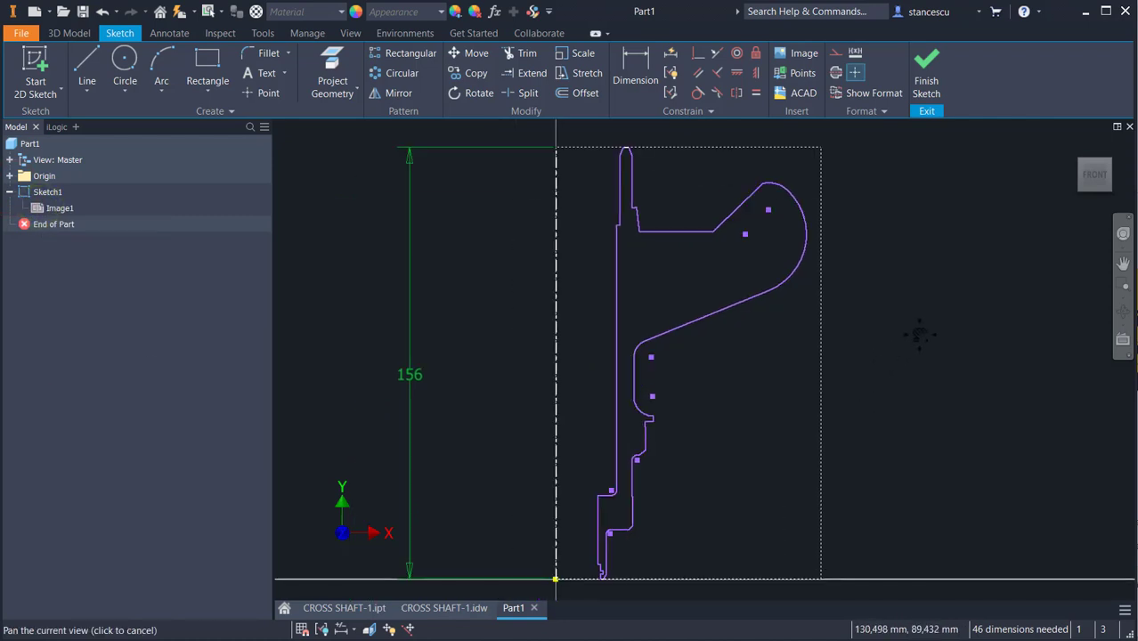
click(37, 208)
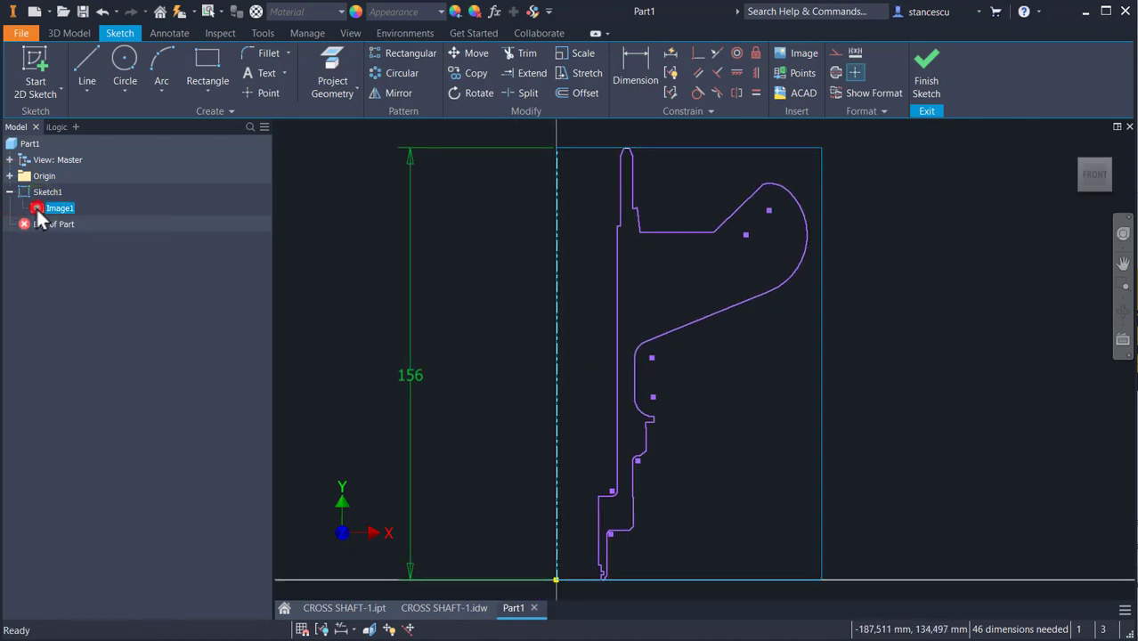
key(Delete)
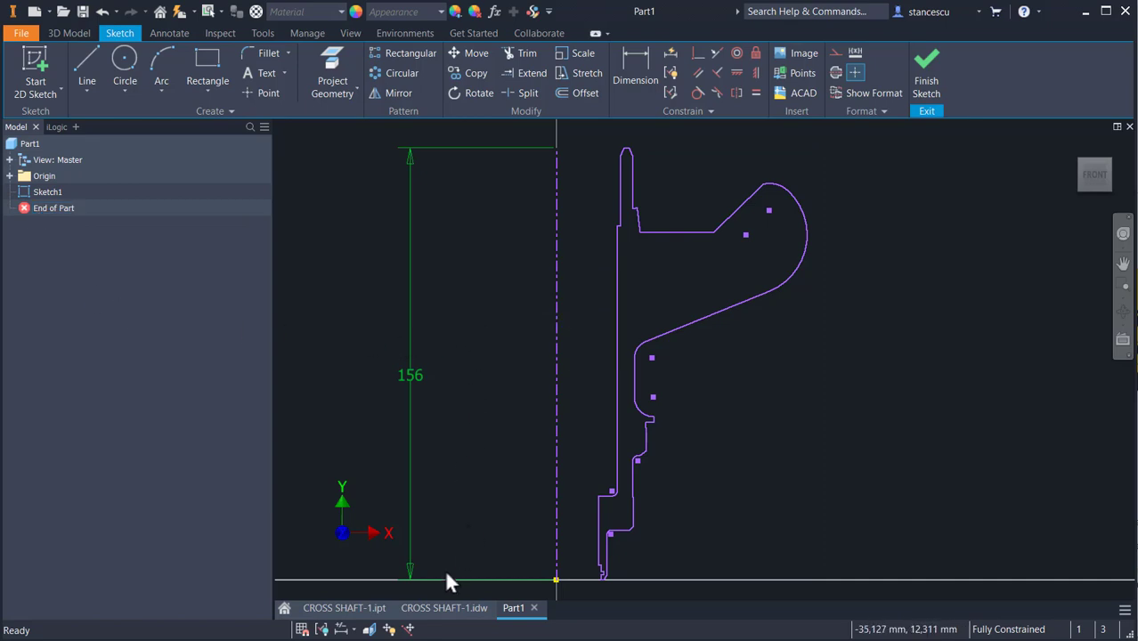
- Check the top rim's shape in CROSS SHAFT-1.idw and delete the sloped line at the rim's outer corner in Part1's sketch
click(449, 608)
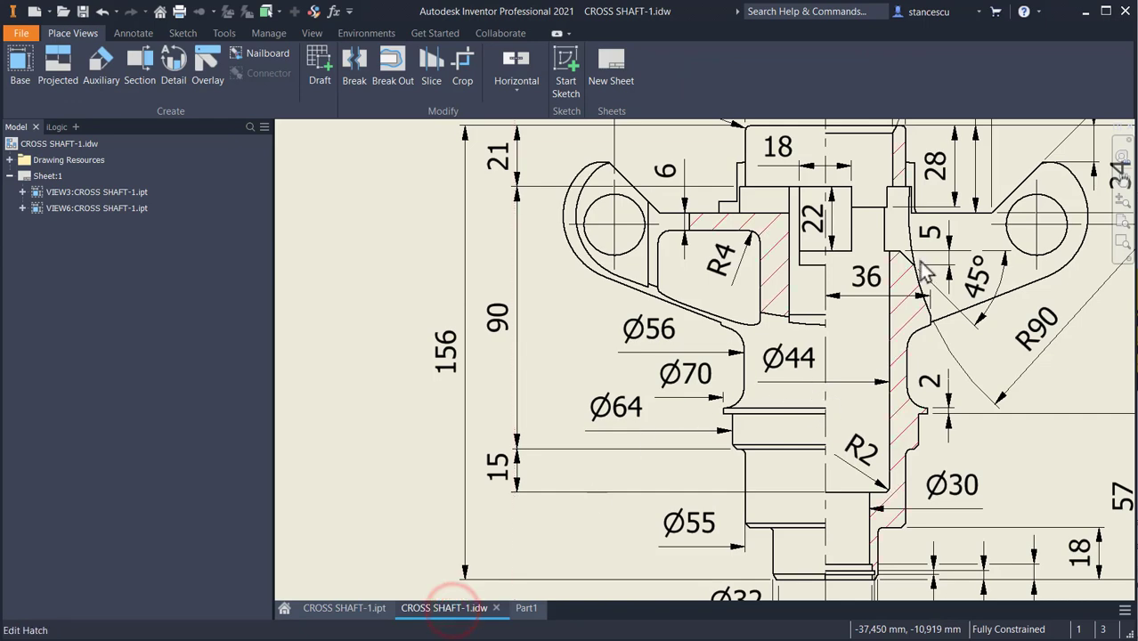
scroll(842, 303, up, 2)
scroll(673, 224, up, 2)
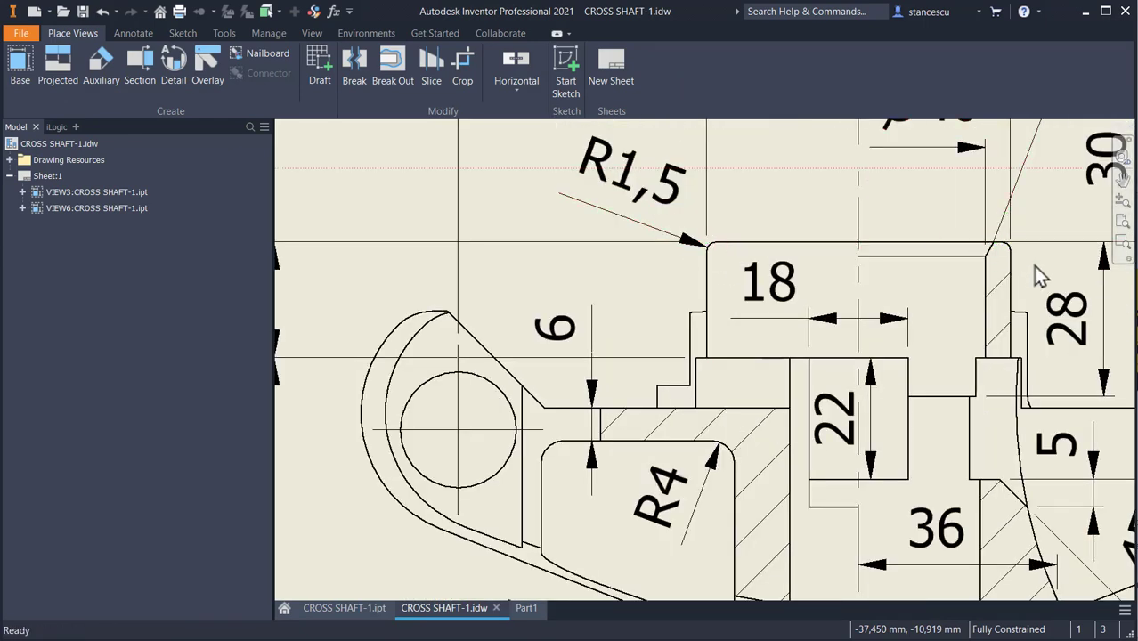
scroll(775, 347, down, 2)
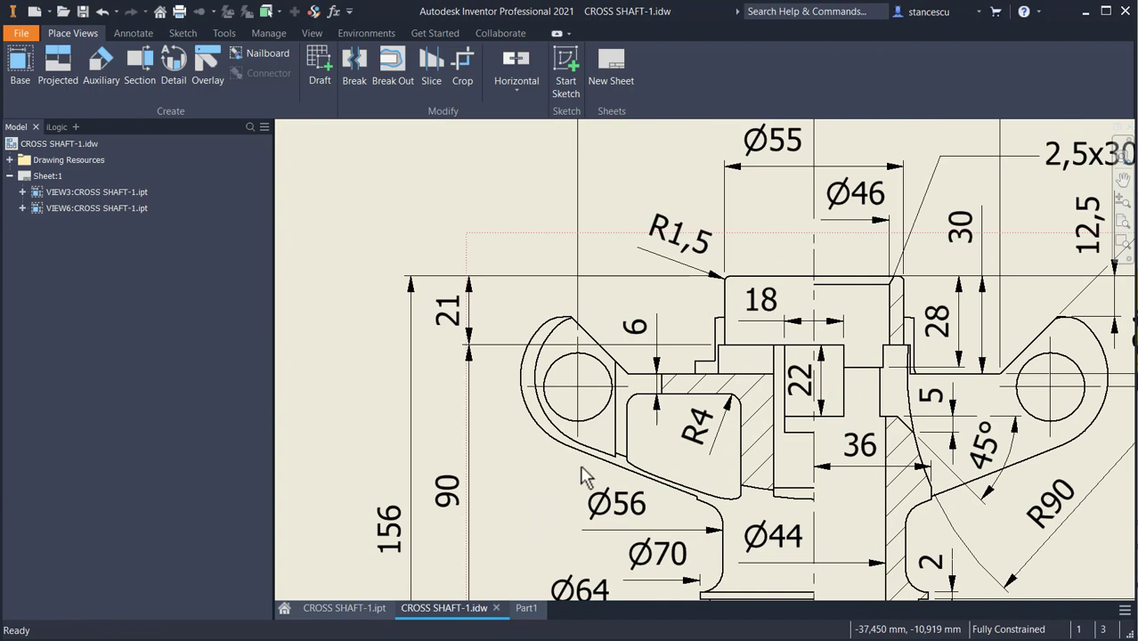
click(527, 608)
mouse_move(654, 194)
middle_down()
mouse_move(676, 298)
mouse_move(669, 284)
middle_up()
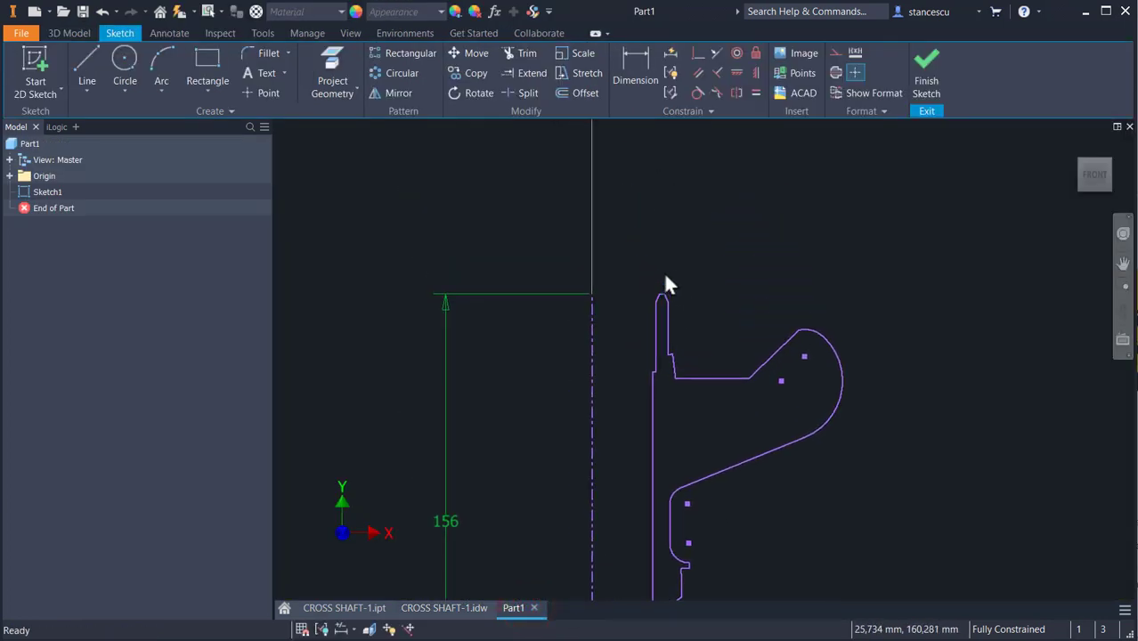
scroll(676, 294, up, 4)
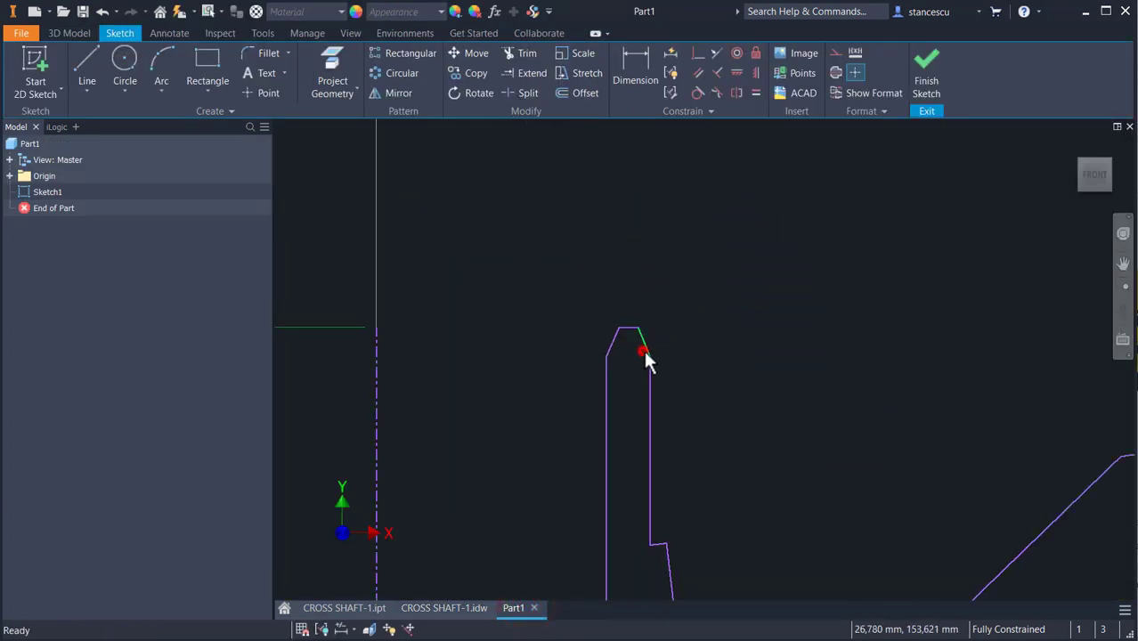
click(644, 350)
key(Delete)
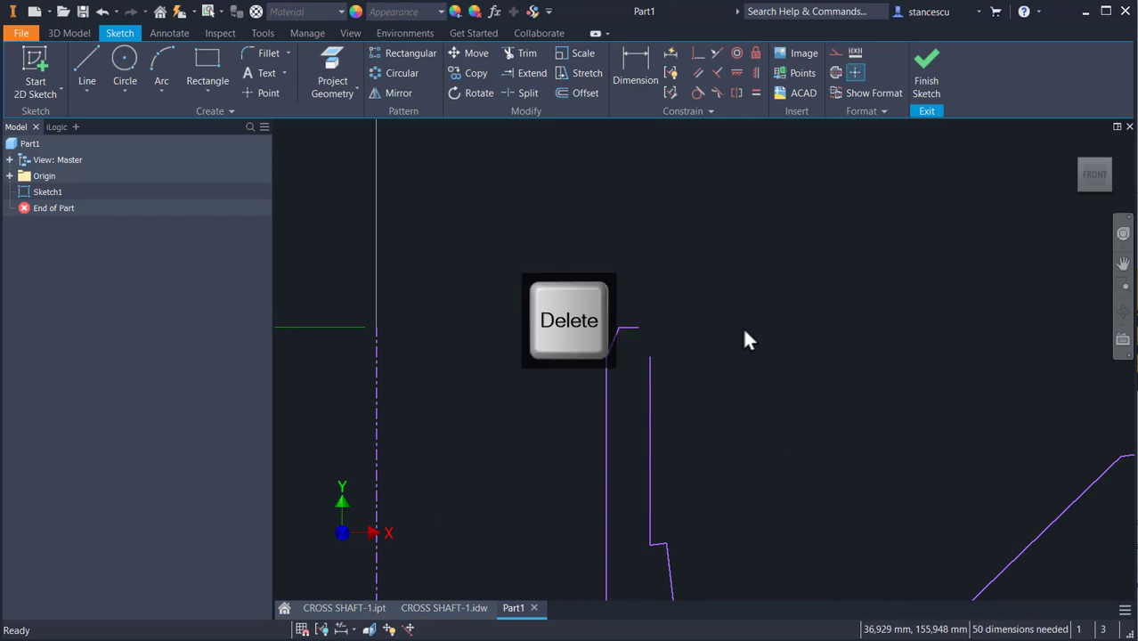
- Check the rim radius in CROSS SHAFT-1.idw and fillet the rim's outer top corner in Part1 with a 1.5 mm radius
click(444, 608)
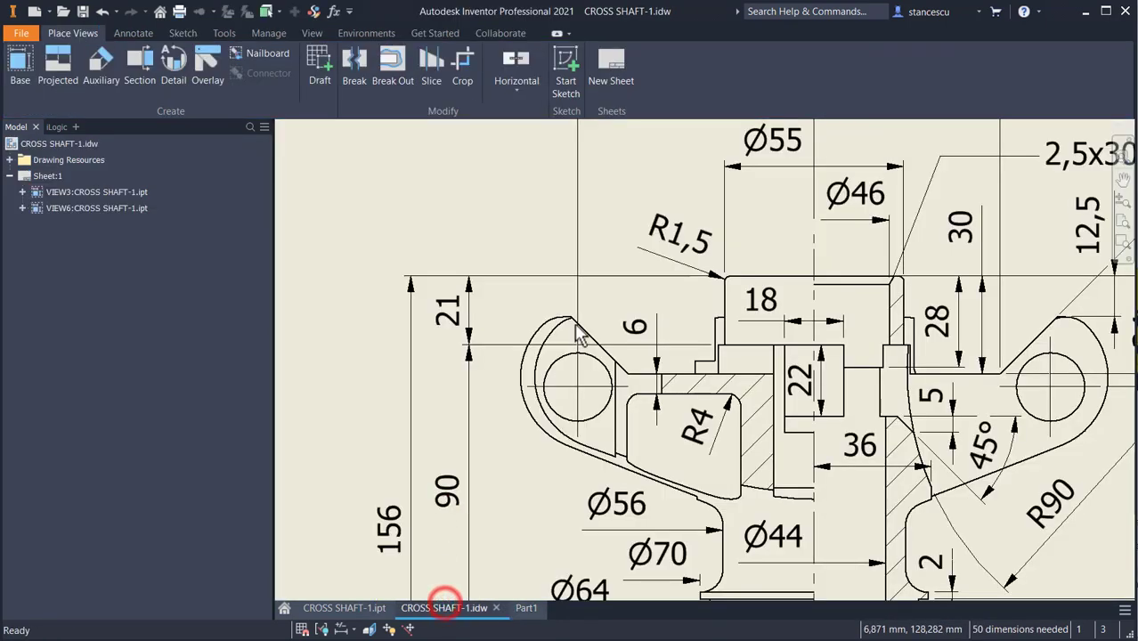
click(526, 609)
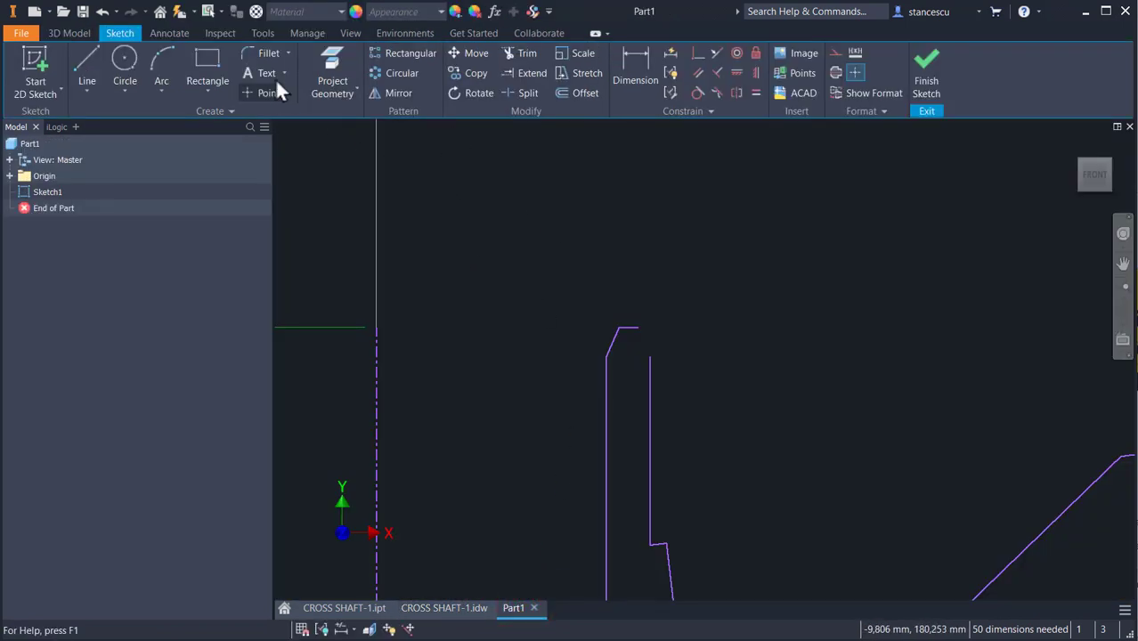
click(265, 53)
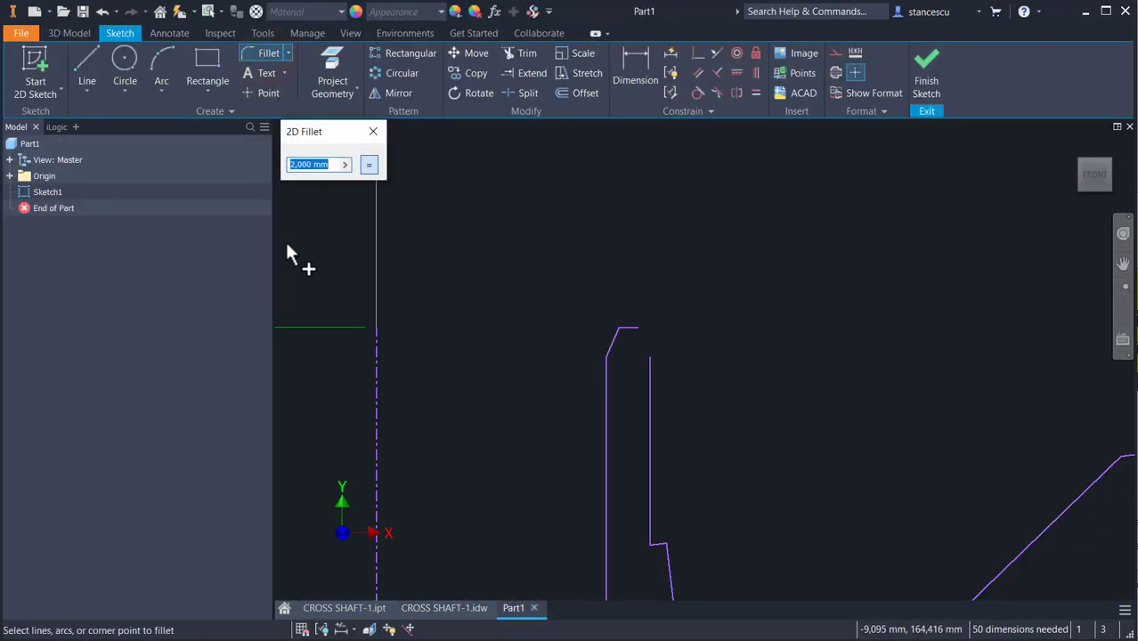
text(1.5)
click(650, 360)
click(633, 327)
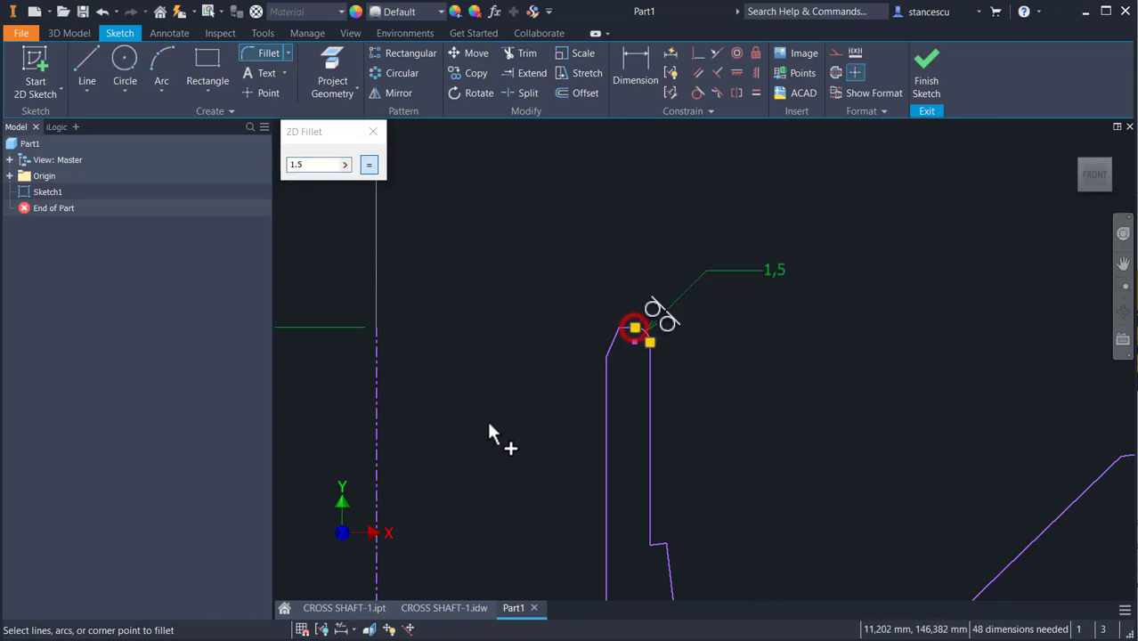
key(Escape)
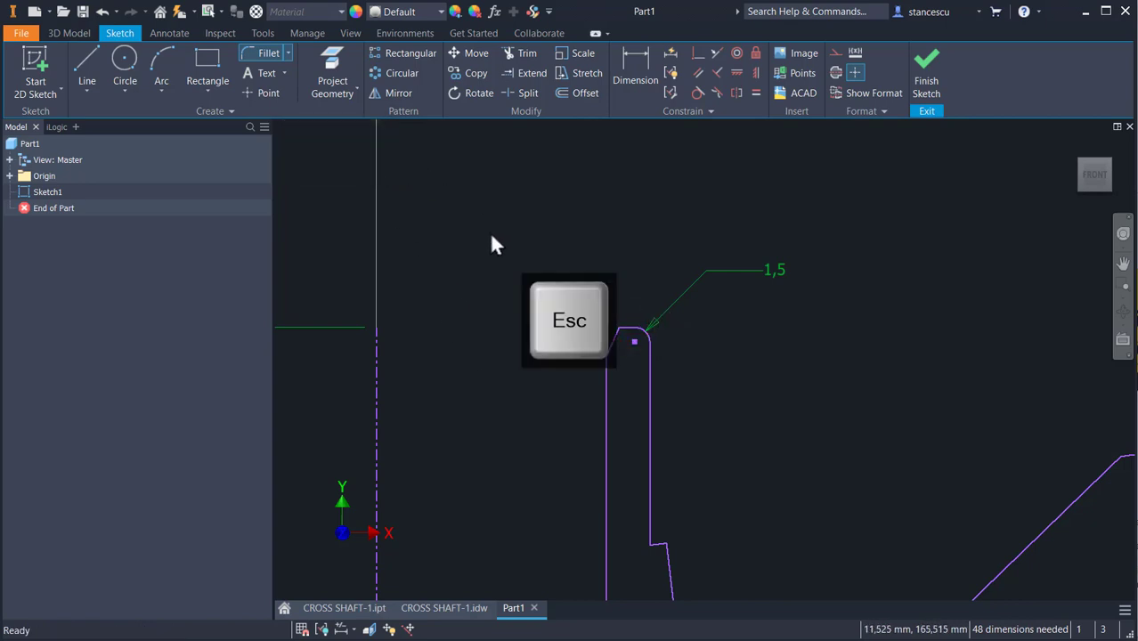
- Examine the rim corner and the overall section dimensions in CROSS SHAFT-1.idw, and return to Part1's sketch
middle_drag(531, 292, 604, 314)
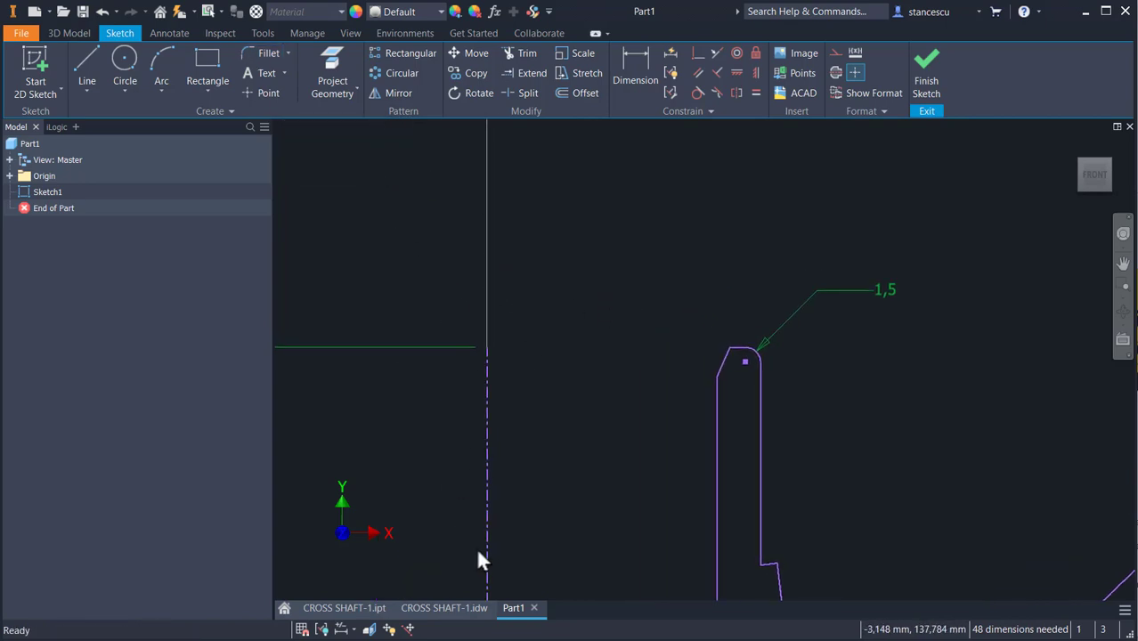
click(434, 611)
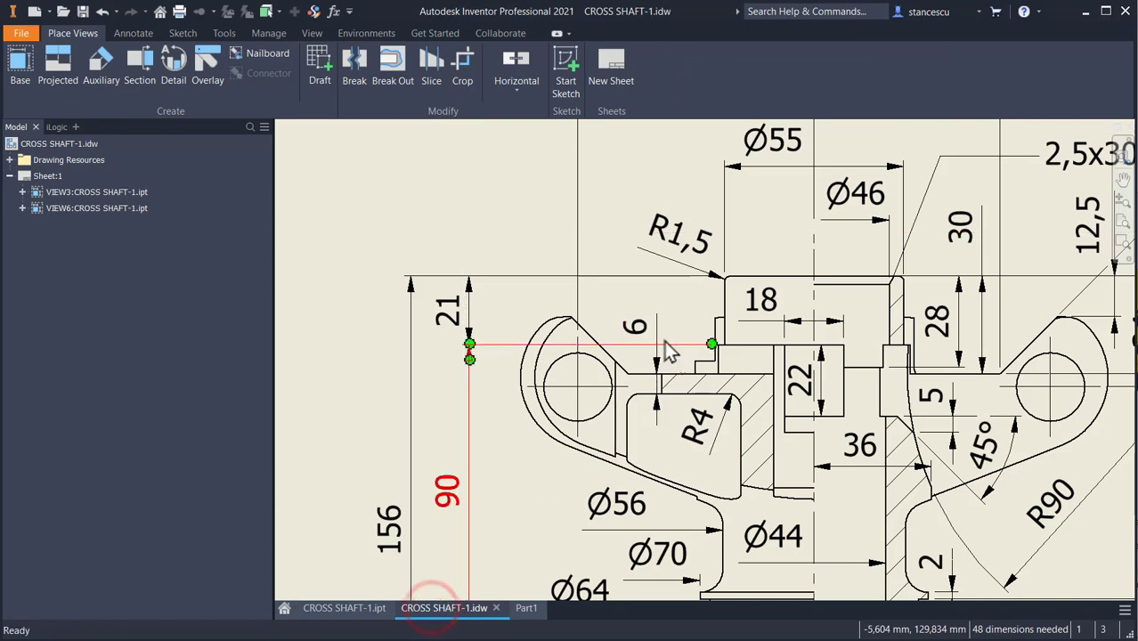
scroll(895, 302, up, 2)
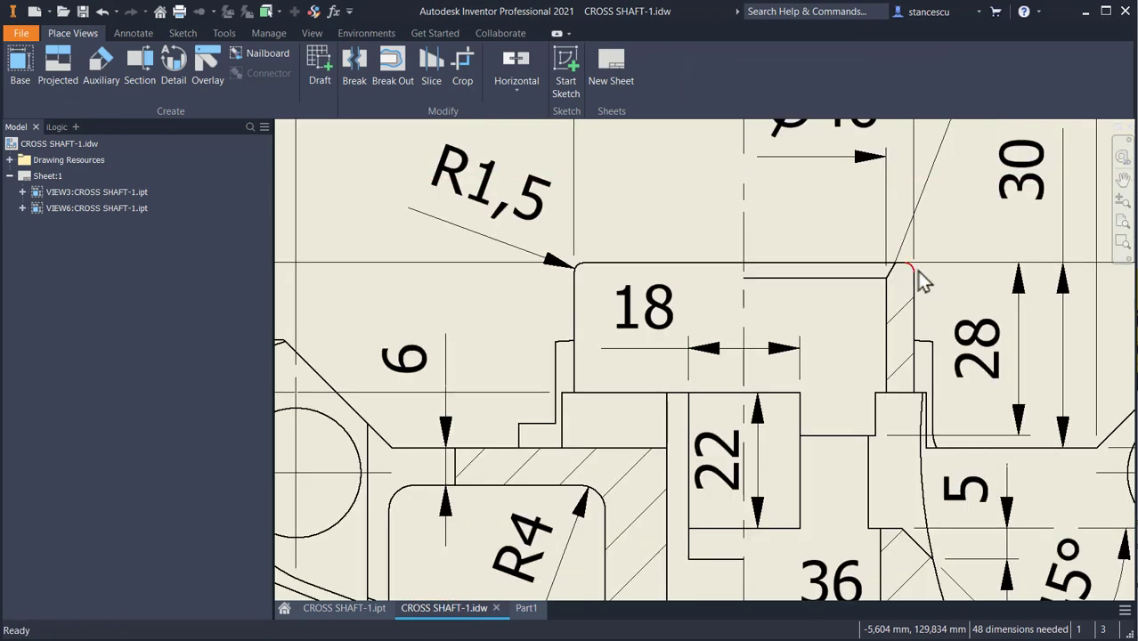
click(918, 267)
scroll(871, 376, down, 4)
middle_drag(870, 472, 848, 272)
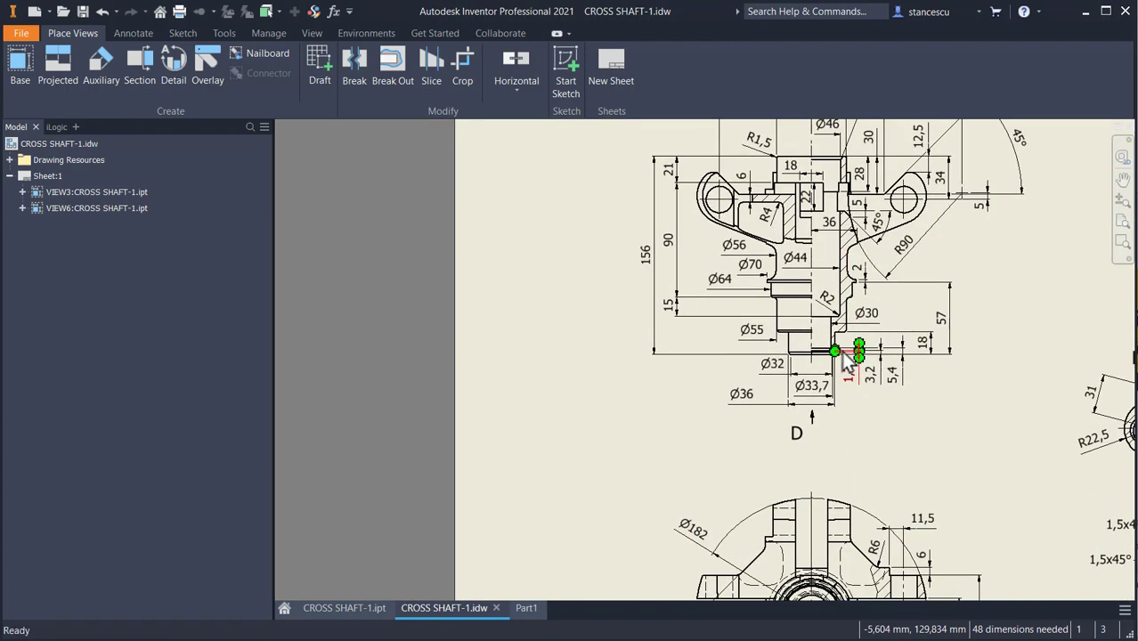
click(528, 609)
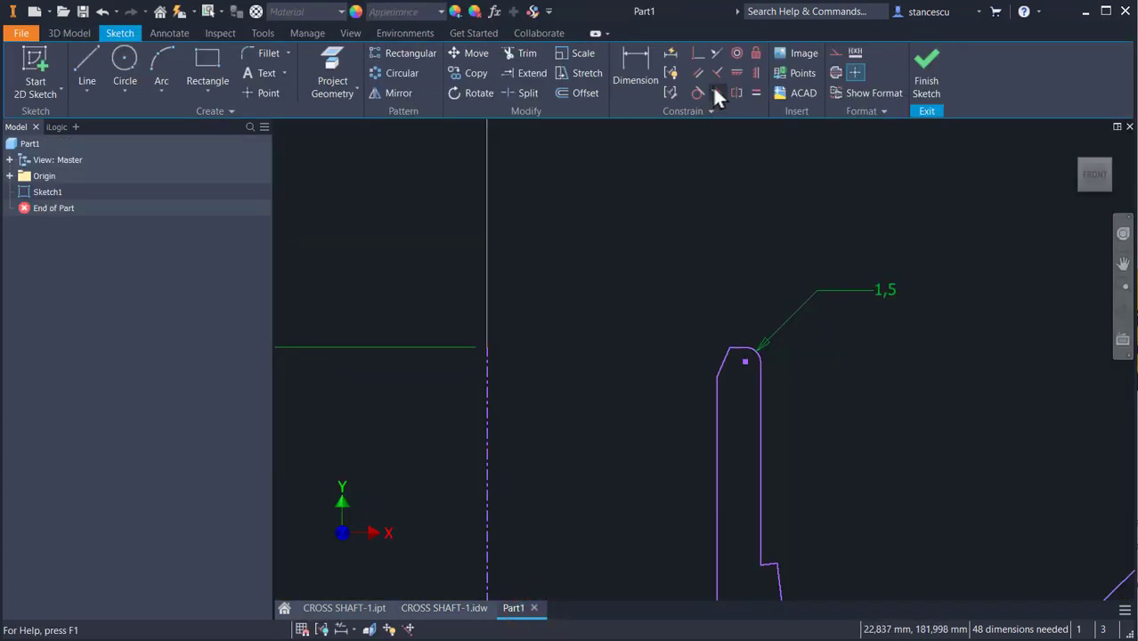
click(696, 55)
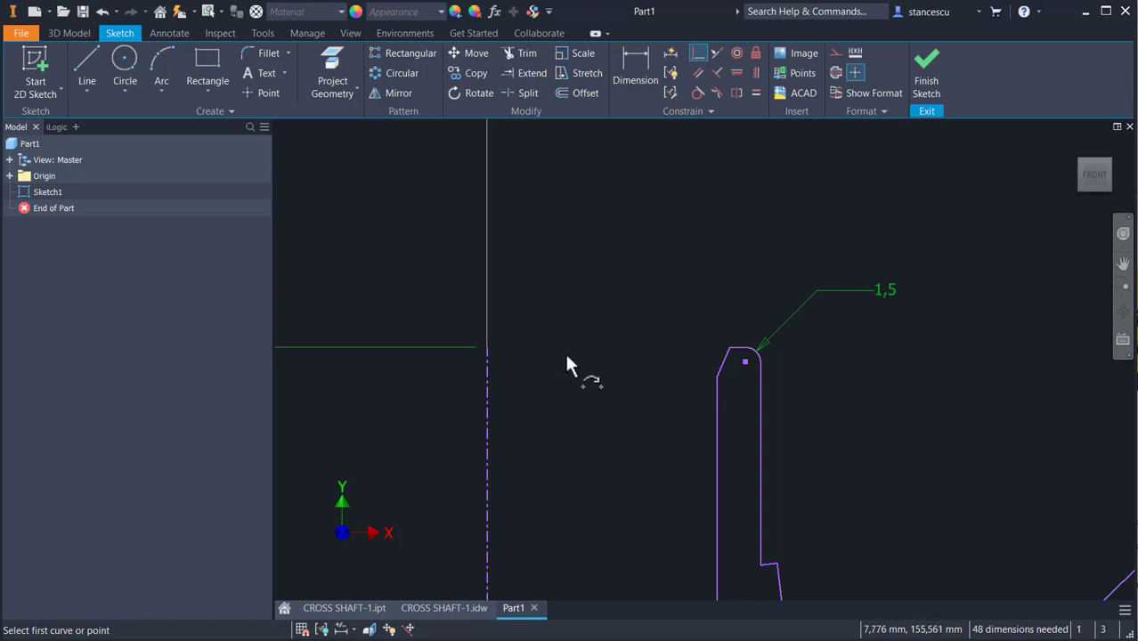
scroll(569, 376, down, 5)
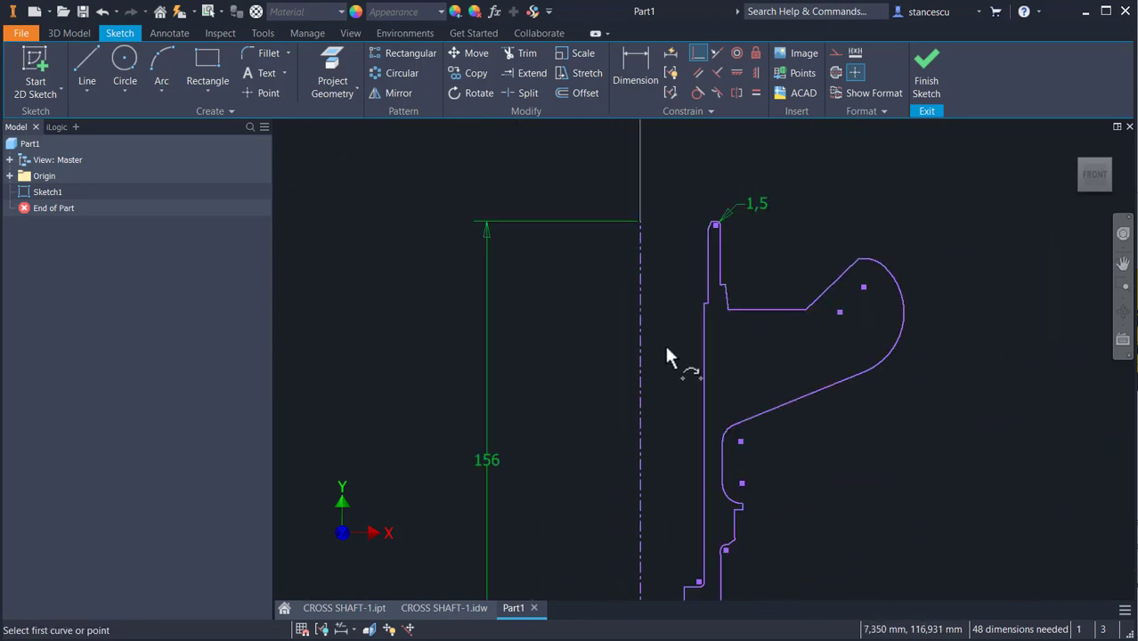
scroll(649, 412, down, 3)
middle_drag(648, 431, 658, 385)
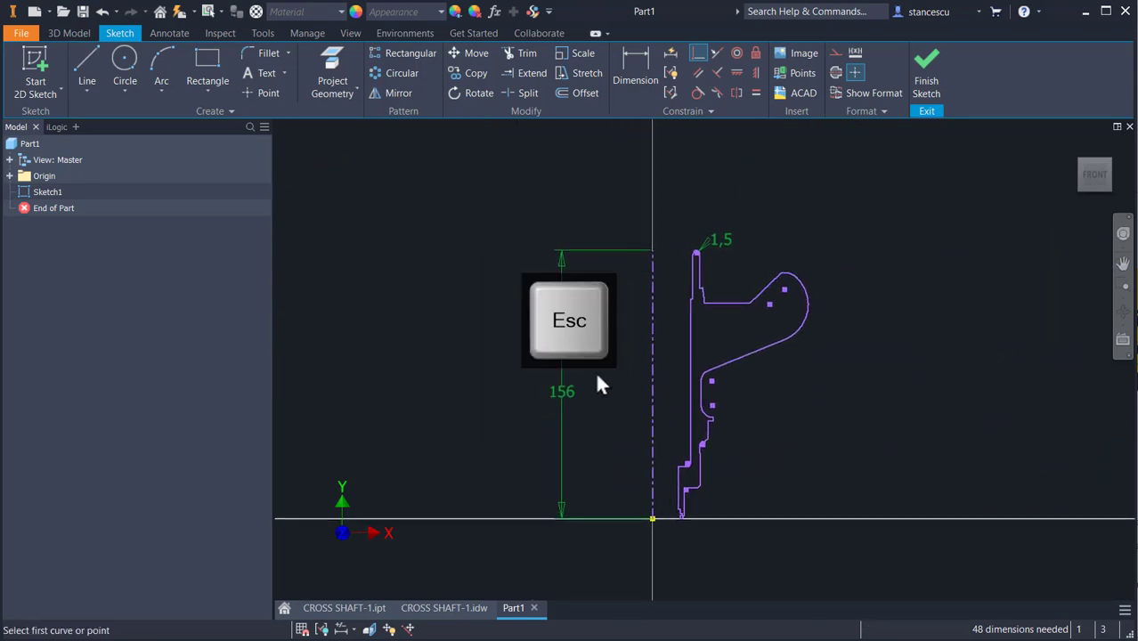
key(Escape)
- Delete the existing vertical axis line and redraw it 156 mm long, straight up from the sketch origin
click(653, 452)
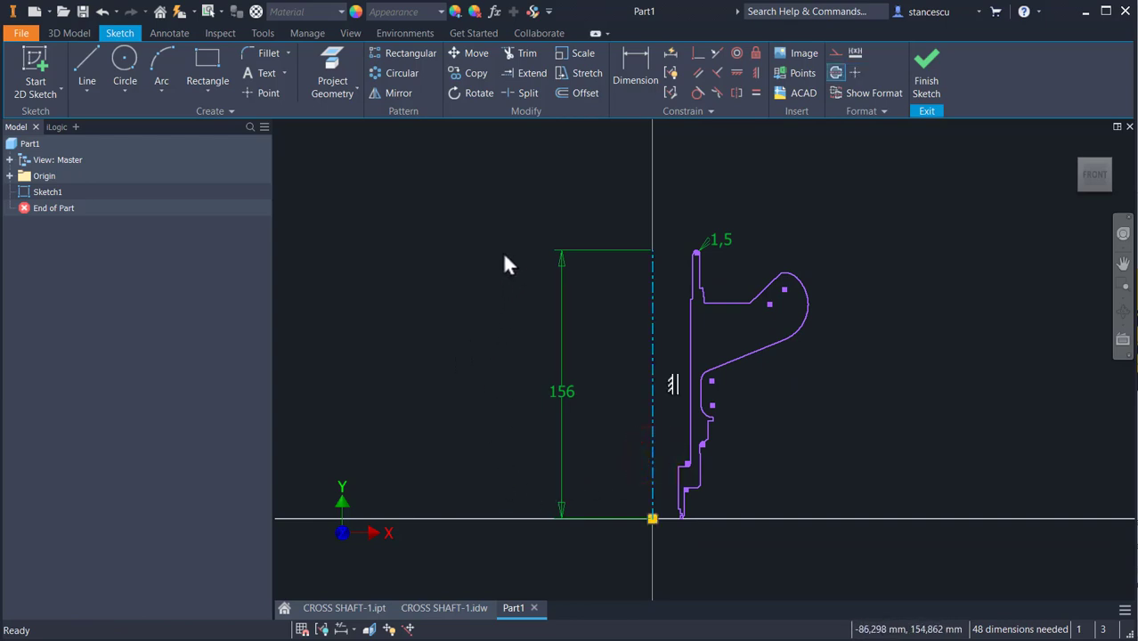
key(Delete)
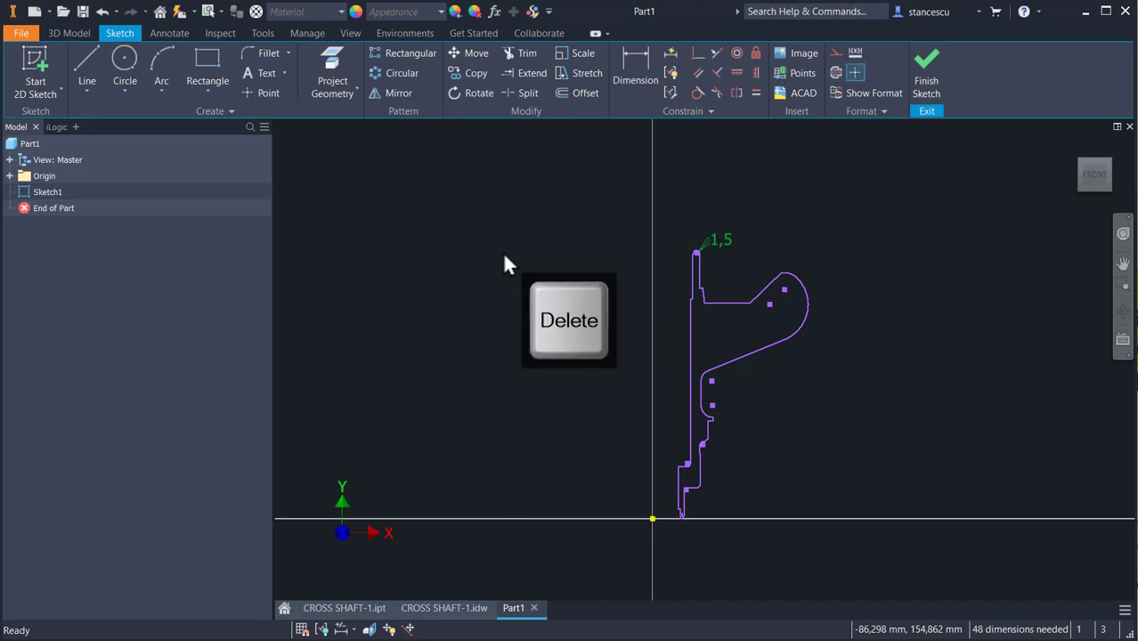
click(82, 64)
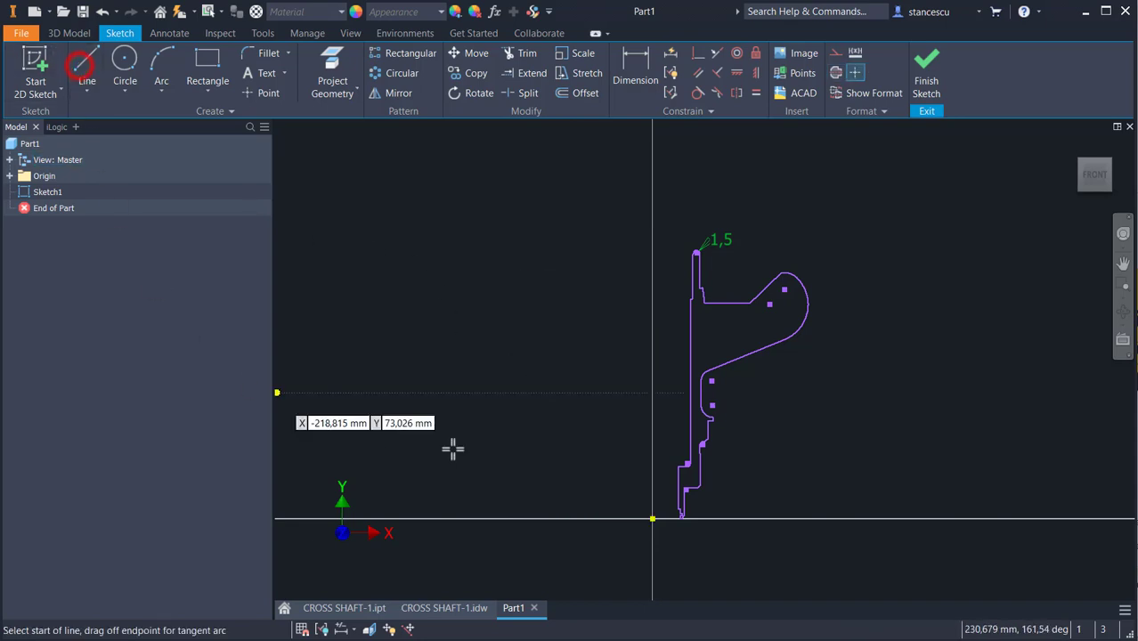
click(653, 518)
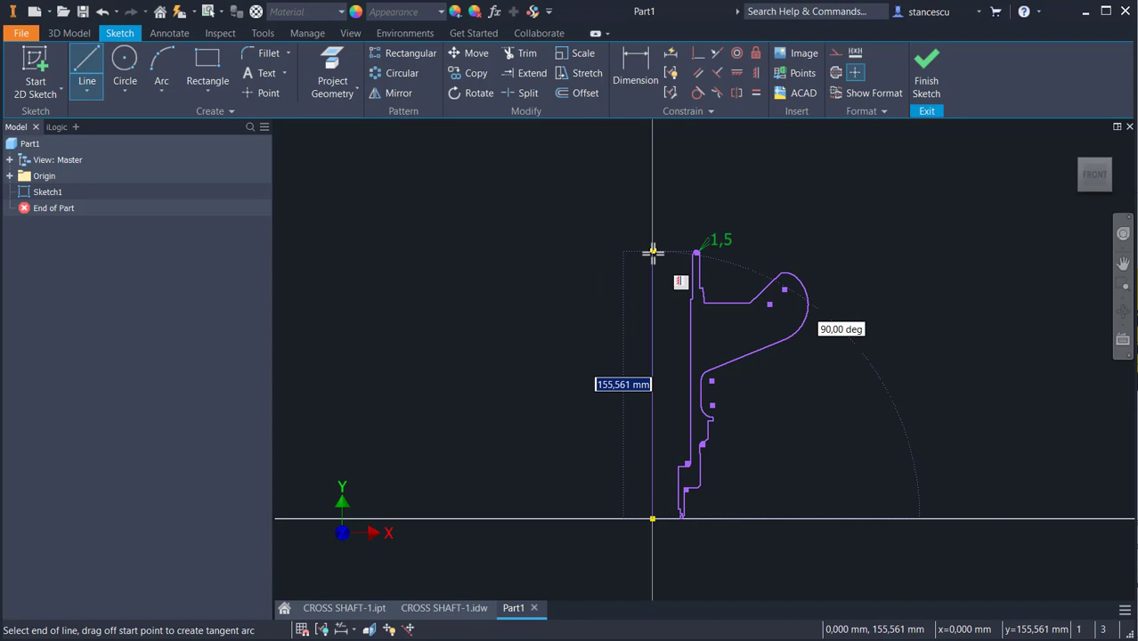
key(Return)
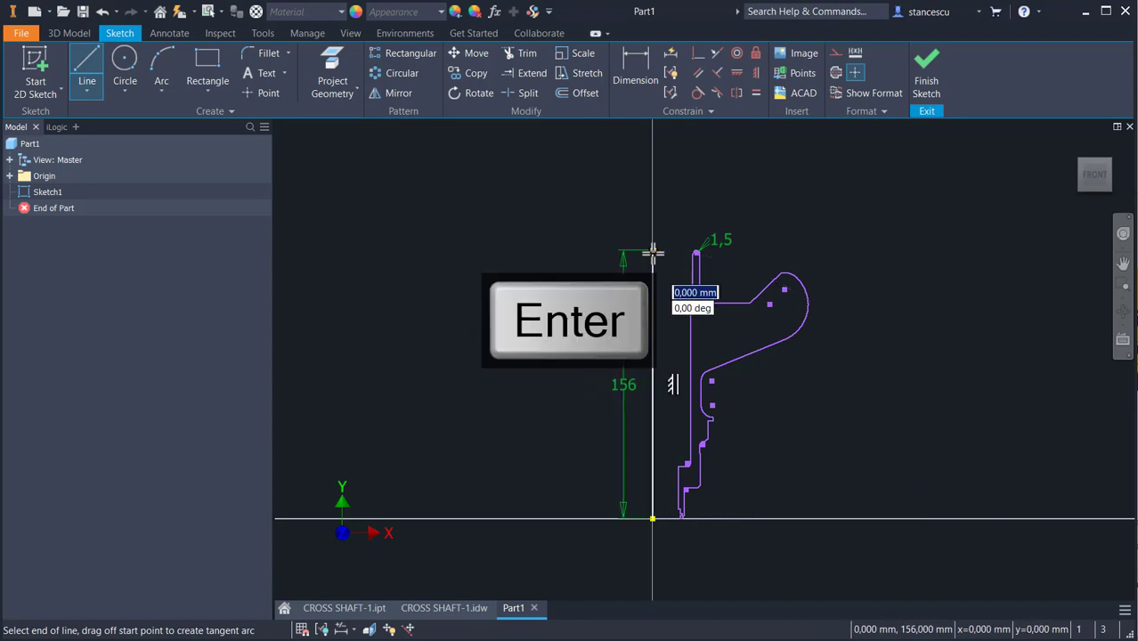
key(Escape)
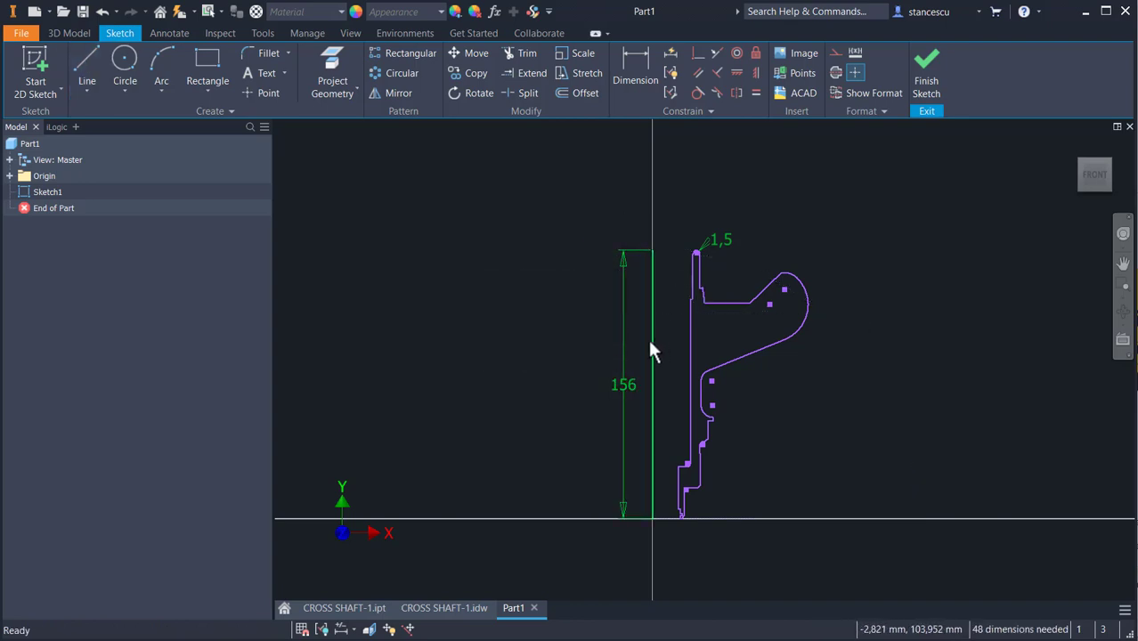
- Convert the new vertical axis line to a centerline
click(651, 340)
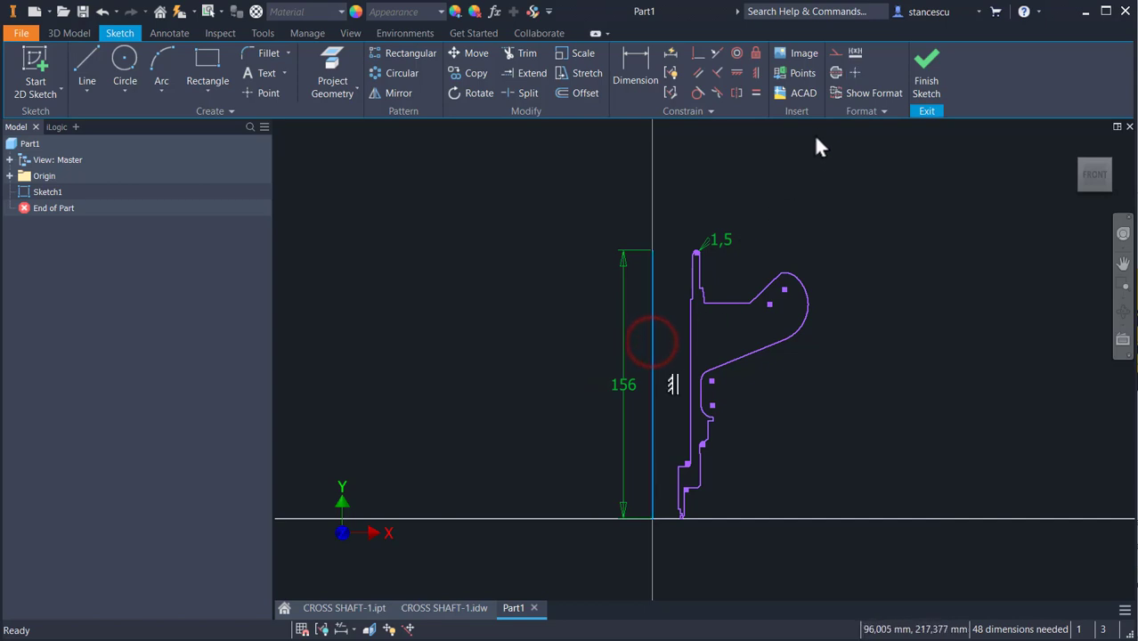
click(837, 73)
click(734, 183)
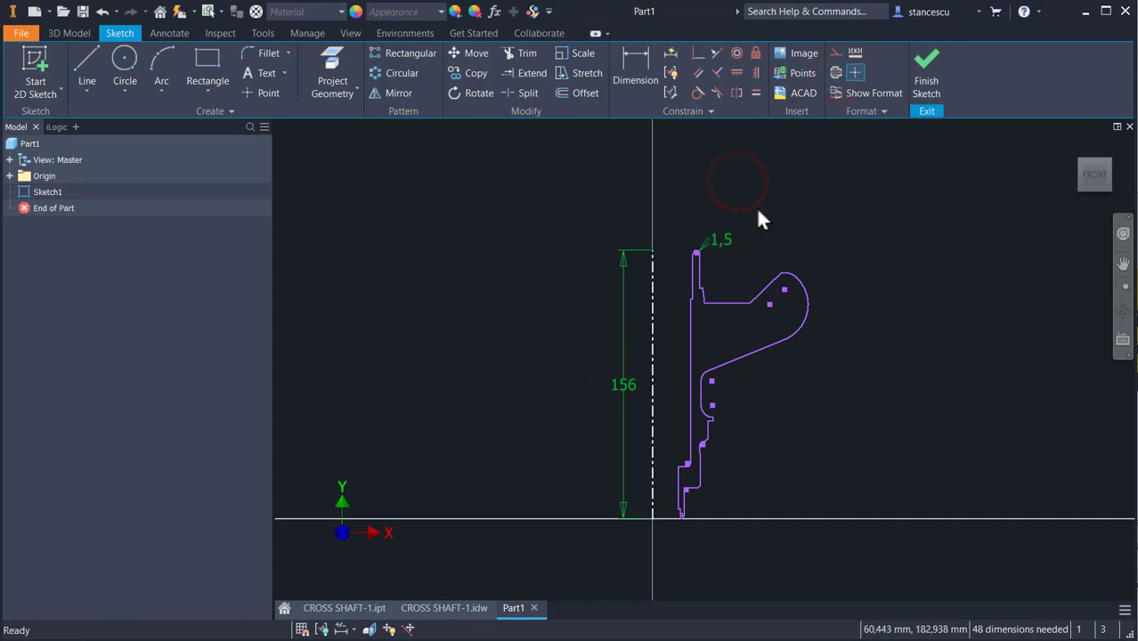
- Apply a coincident constraint between the rim's short top edge and the upper endpoint of the centerline
scroll(802, 169, up, 3)
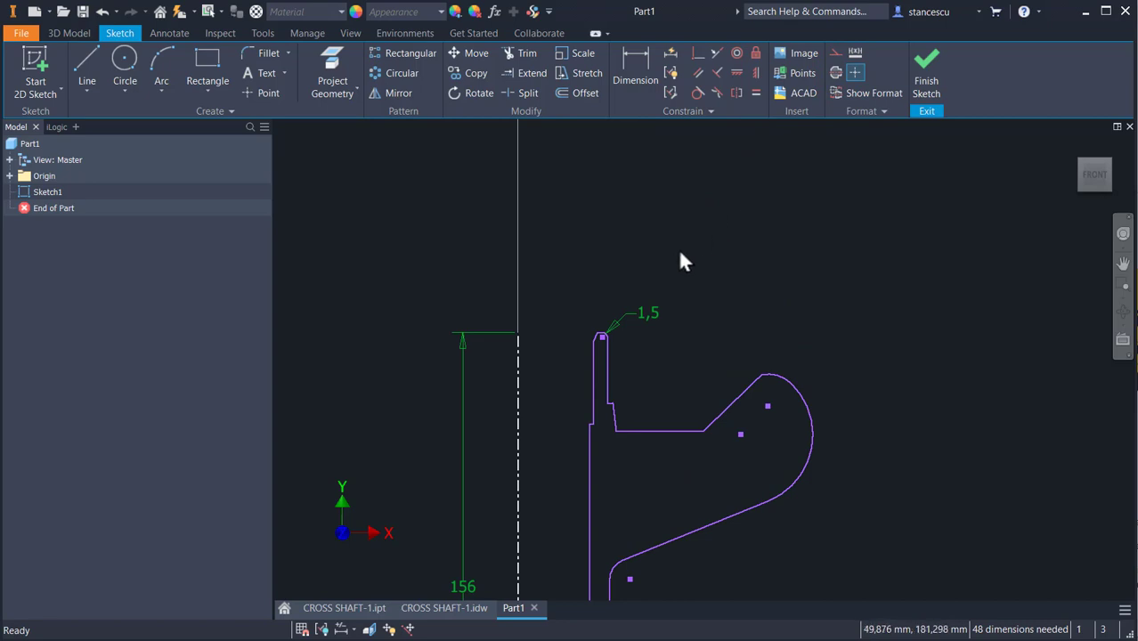
middle_drag(680, 261, 707, 206)
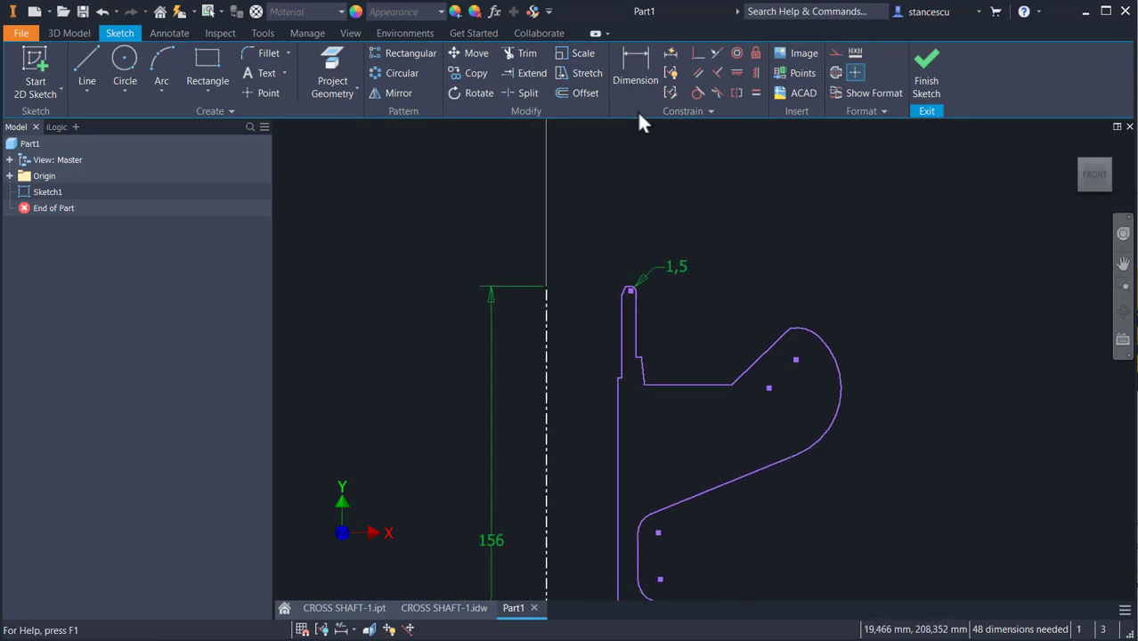
click(698, 53)
scroll(645, 214, up, 5)
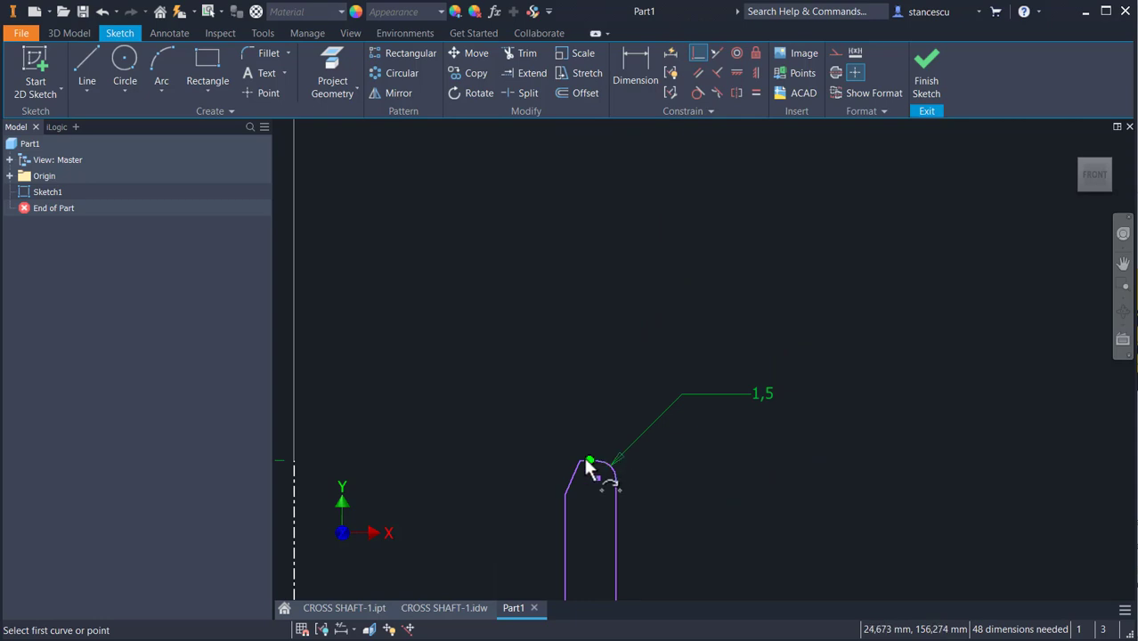
scroll(588, 469, up, 2)
middle_drag(585, 470, 791, 436)
scroll(641, 417, down, 2)
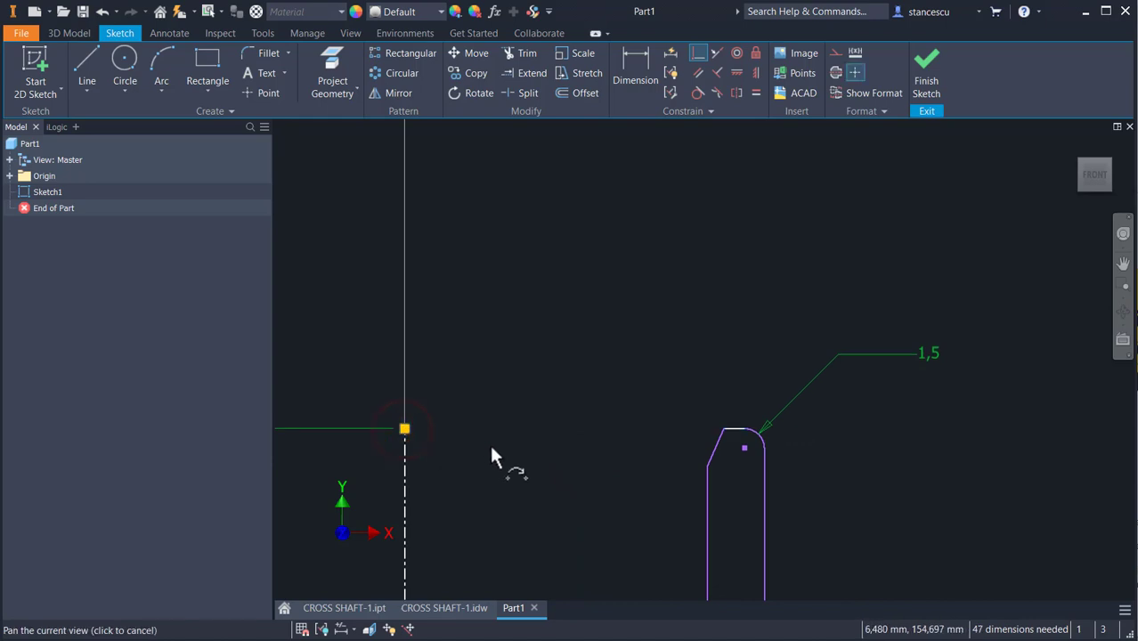
- Apply a coincident constraint between the profile's short bottom edge and the lower endpoint of the centerline at the origin
mouse_move(493, 452)
middle_down()
mouse_move(574, 111)
mouse_move(643, 198)
mouse_move(636, 361)
middle_up()
middle_drag(651, 517, 641, 60)
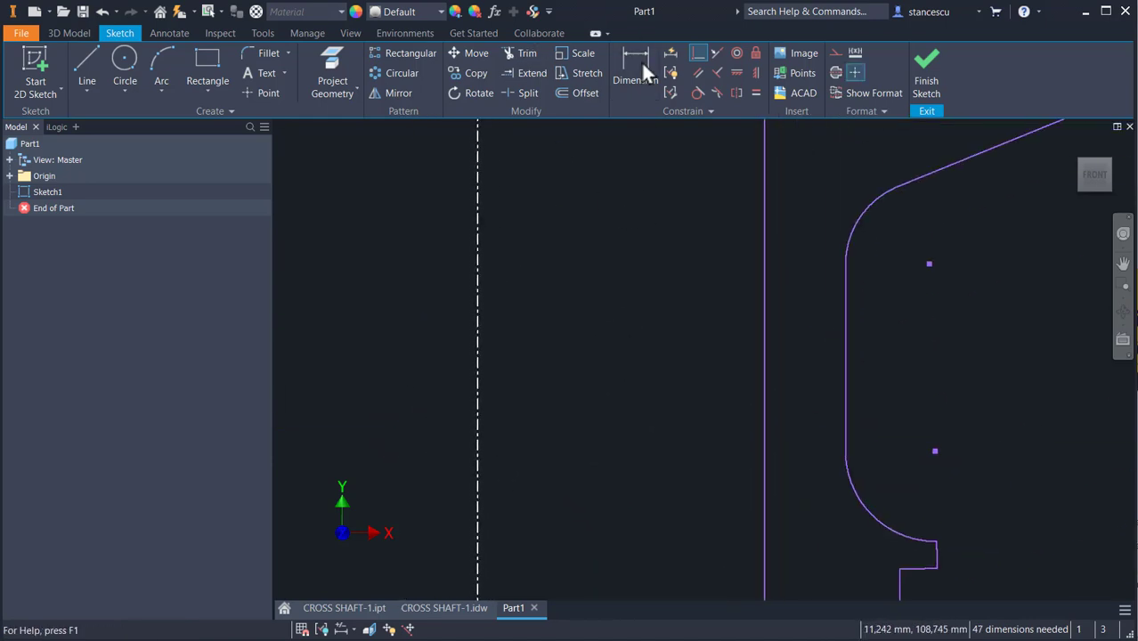
middle_drag(666, 129, 672, 135)
scroll(687, 439, down, 10)
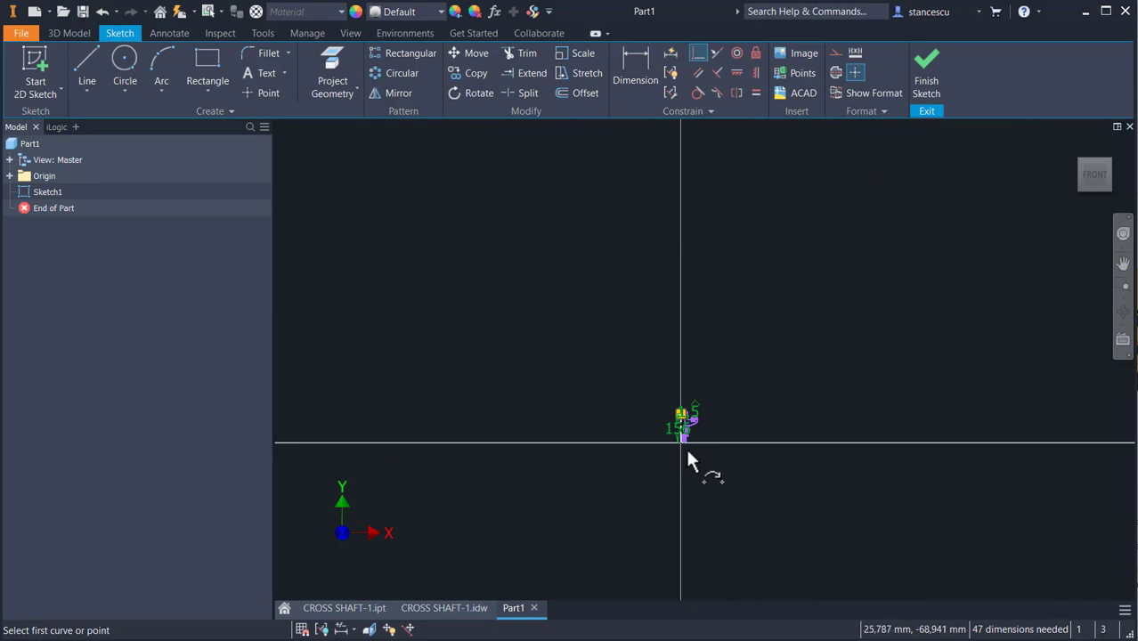
scroll(688, 451, up, 10)
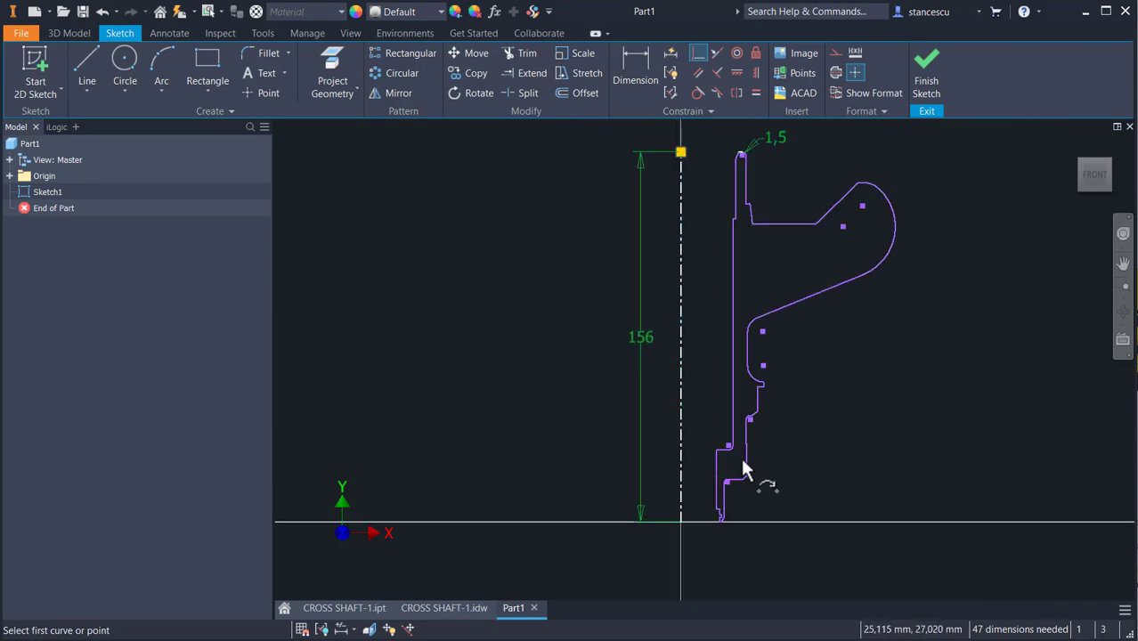
scroll(742, 461, up, 3)
middle_drag(810, 512, 857, 311)
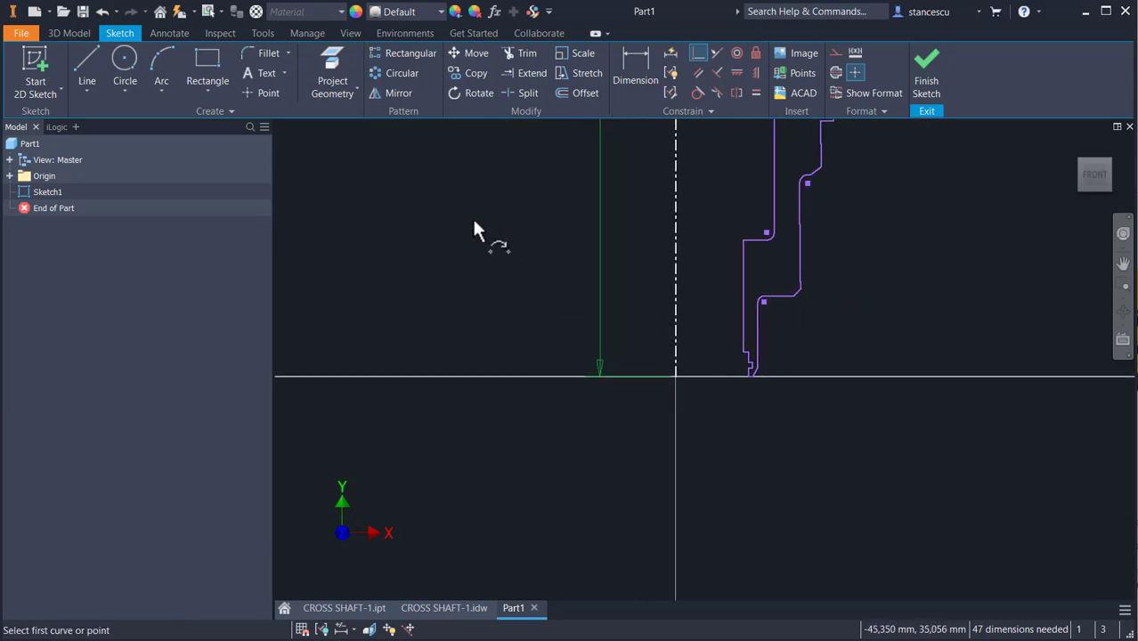
middle_drag(497, 241, 493, 354)
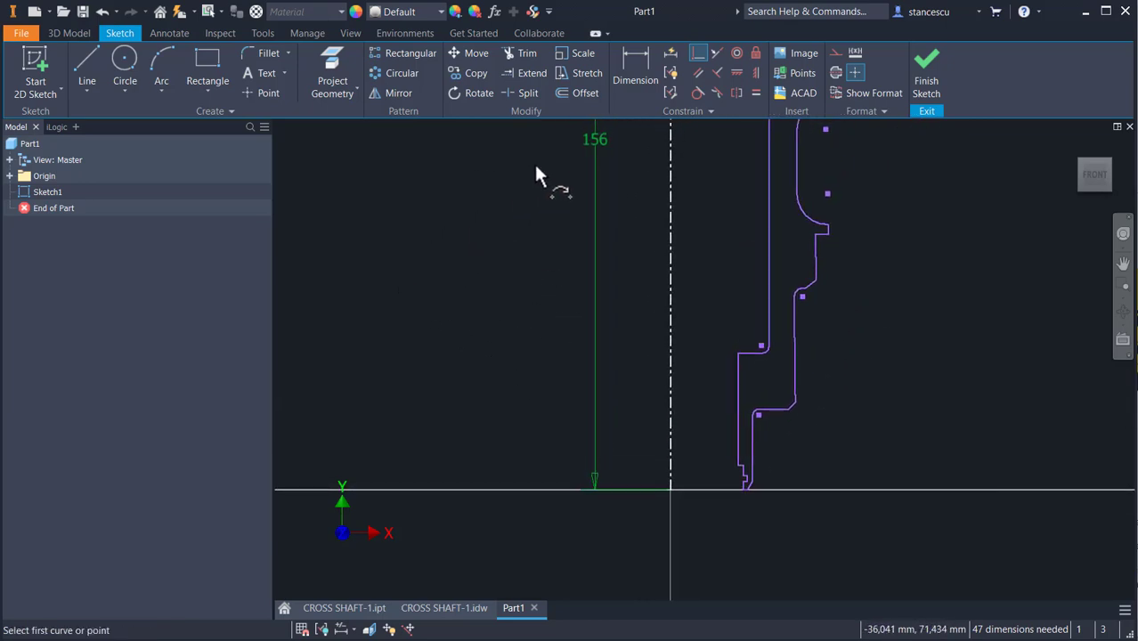
scroll(712, 488, down, 5)
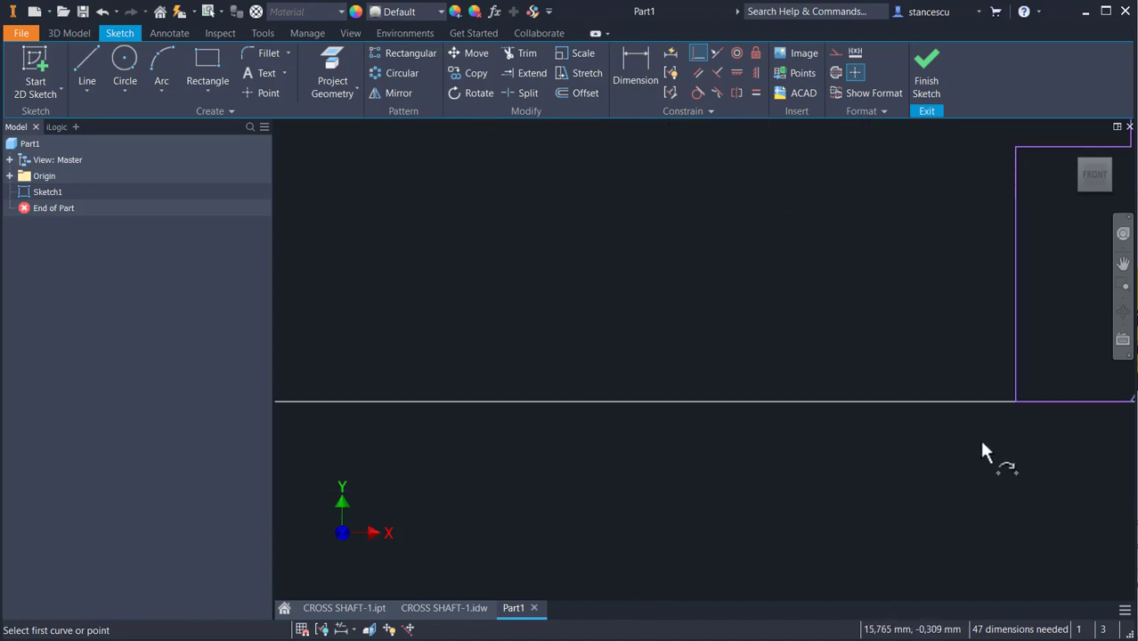
scroll(1015, 427, up, 2)
click(1020, 417)
scroll(769, 506, up, 2)
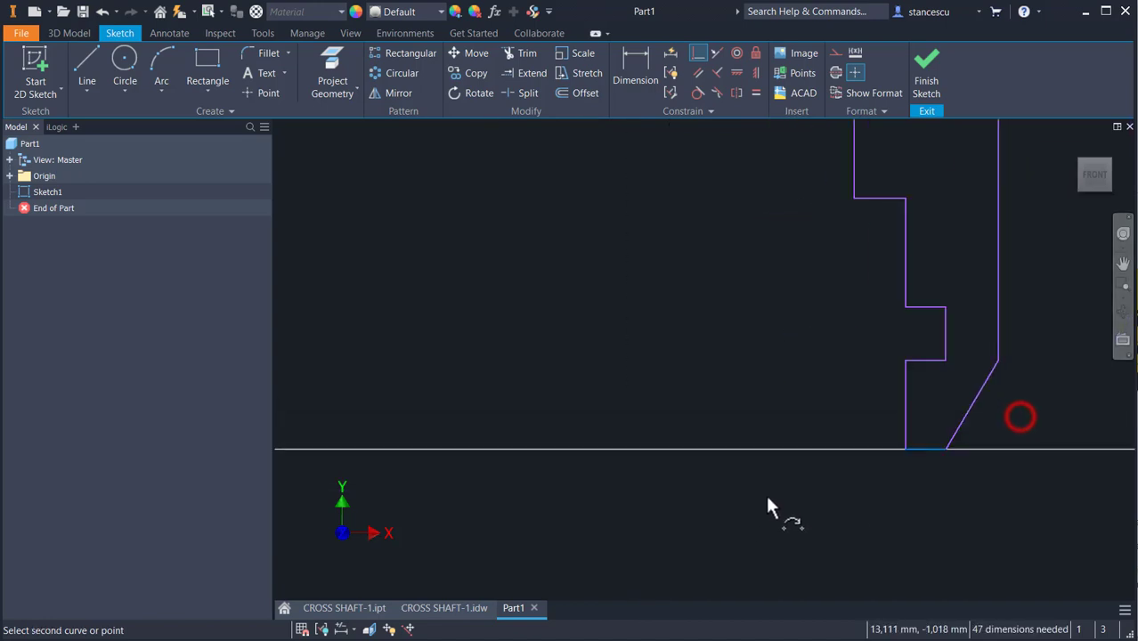
middle_drag(523, 479, 862, 440)
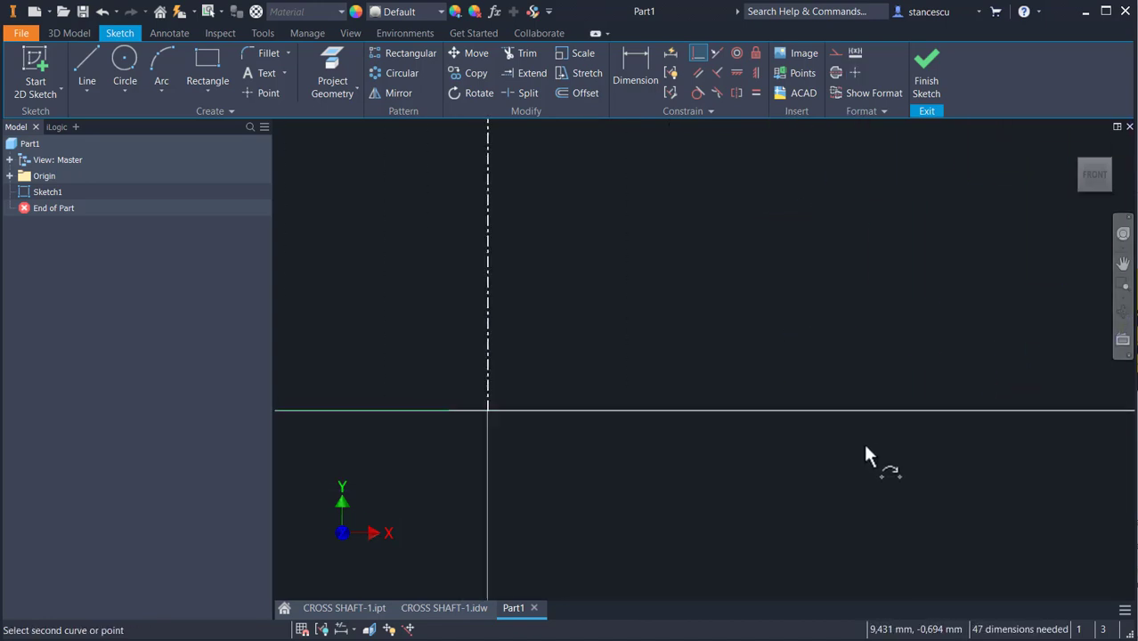
click(490, 410)
- Dimension the angle between the flange's upper sloped edge and the adjoining horizontal edge as 45 degrees
scroll(752, 282, up, 2)
middle_drag(757, 281, 652, 476)
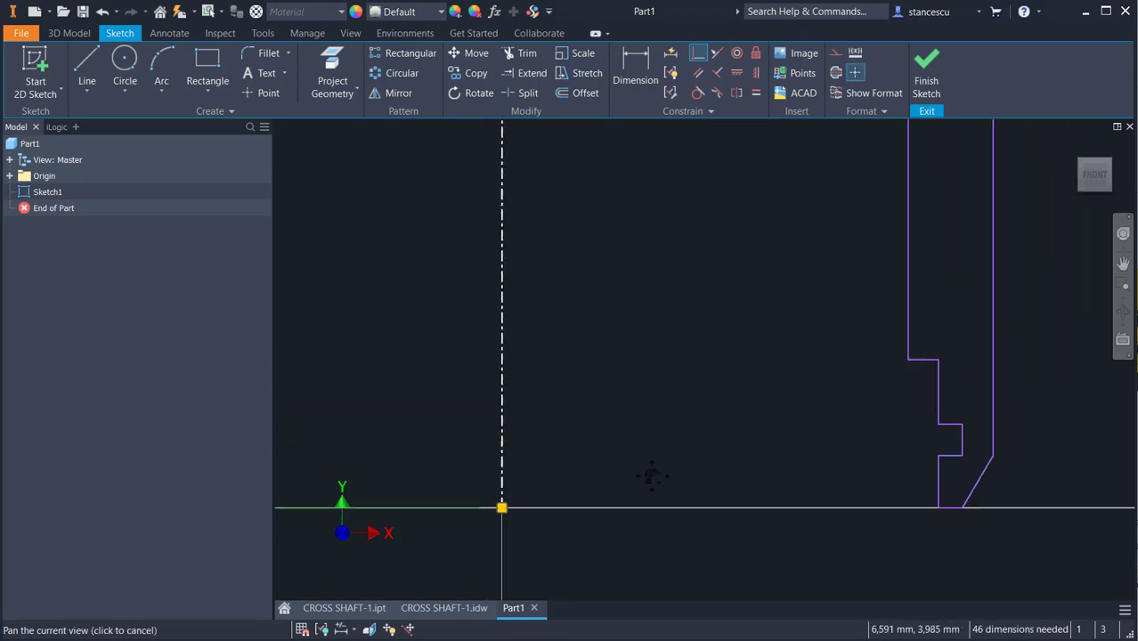
scroll(705, 256, down, 3)
middle_drag(704, 256, 724, 592)
scroll(737, 280, up, 2)
middle_drag(737, 279, 740, 501)
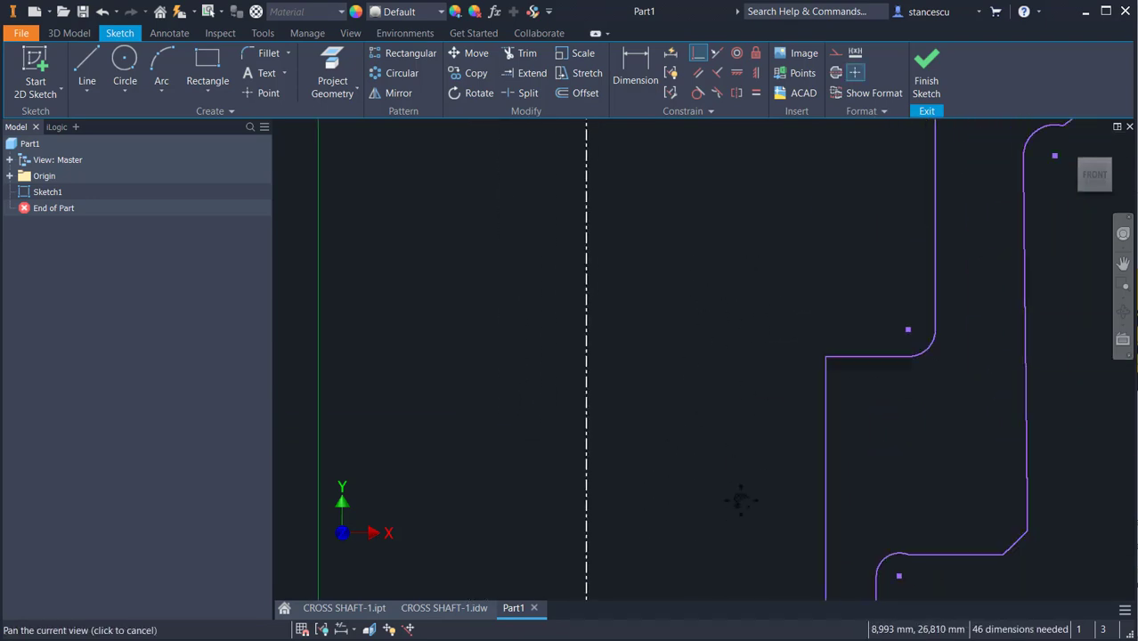
scroll(767, 242, up, 2)
middle_drag(767, 242, 739, 473)
scroll(732, 313, up, 2)
mouse_move(732, 312)
middle_down()
mouse_move(699, 528)
mouse_move(521, 546)
middle_up()
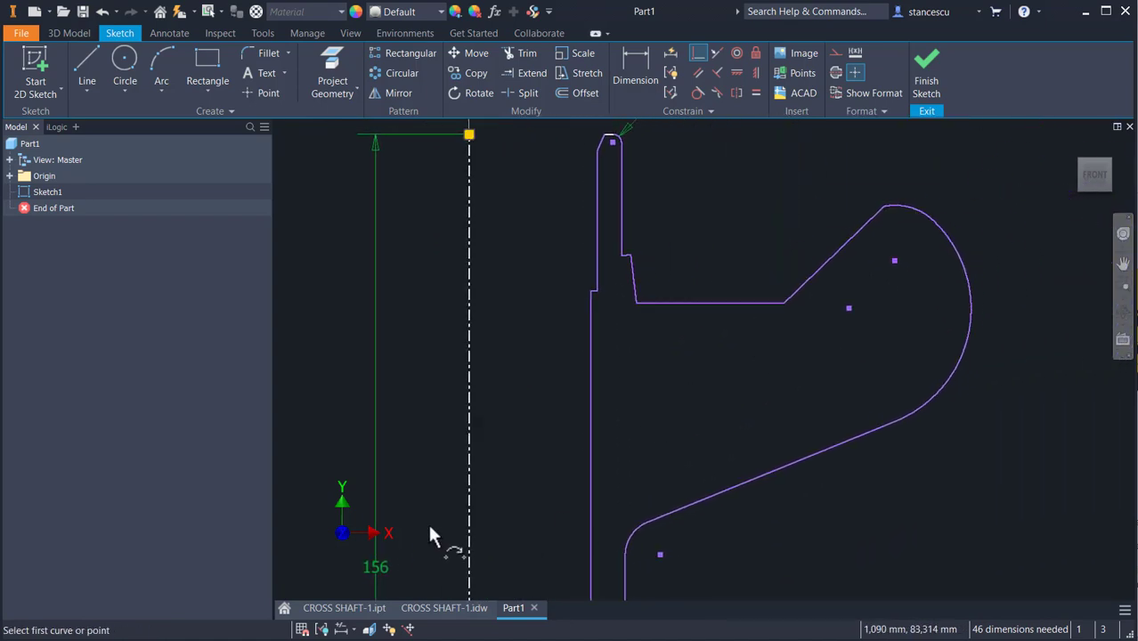
click(635, 67)
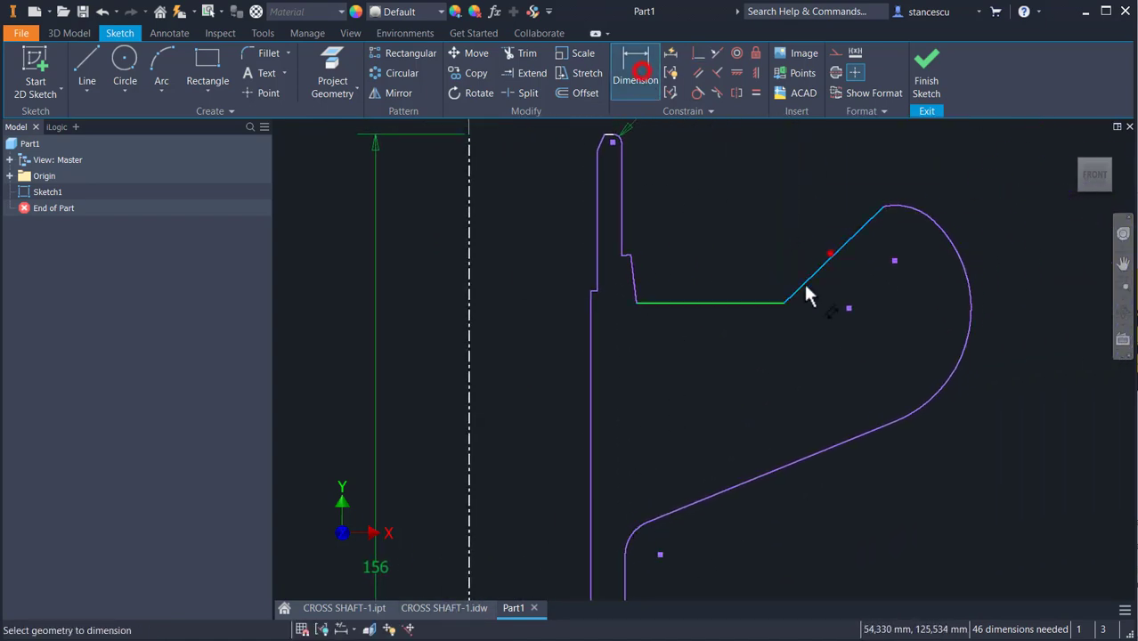
click(831, 253)
click(760, 305)
click(1034, 218)
text(45)
key(Return)
- Dimension the angle between the flange's lower sloped edge and the horizontal edge above it as 22 degrees
click(778, 305)
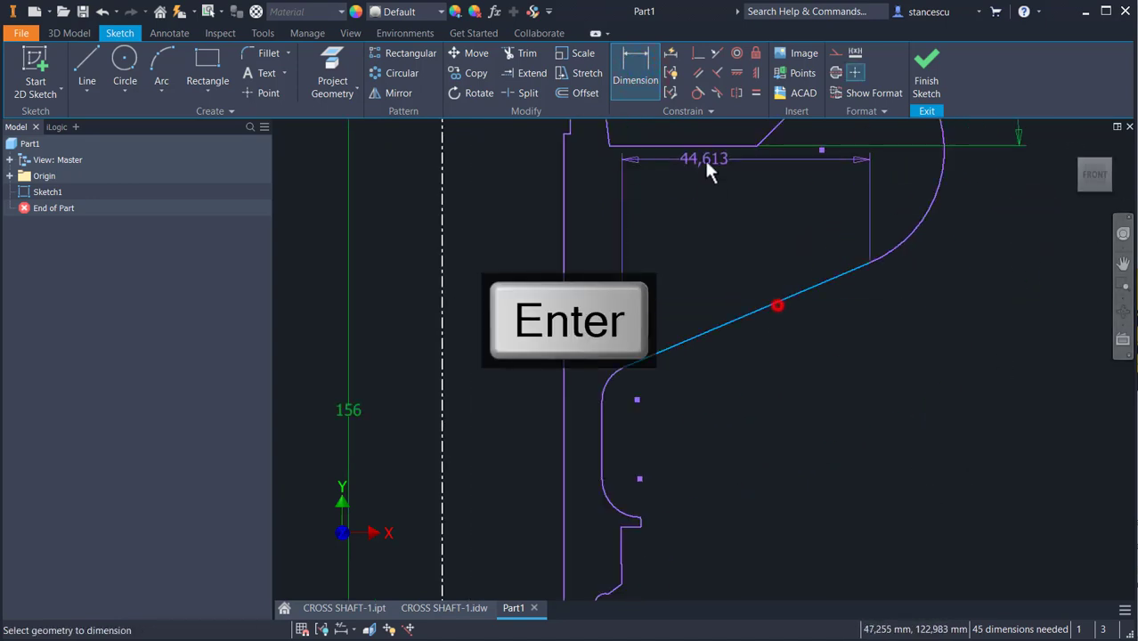
click(709, 146)
click(739, 221)
click(737, 250)
- Dimension the rim's inner vertical edge about the centerline as a 46 mm diameter
mouse_move(737, 250)
middle_down()
mouse_move(930, 533)
mouse_move(1016, 402)
mouse_move(996, 508)
middle_up()
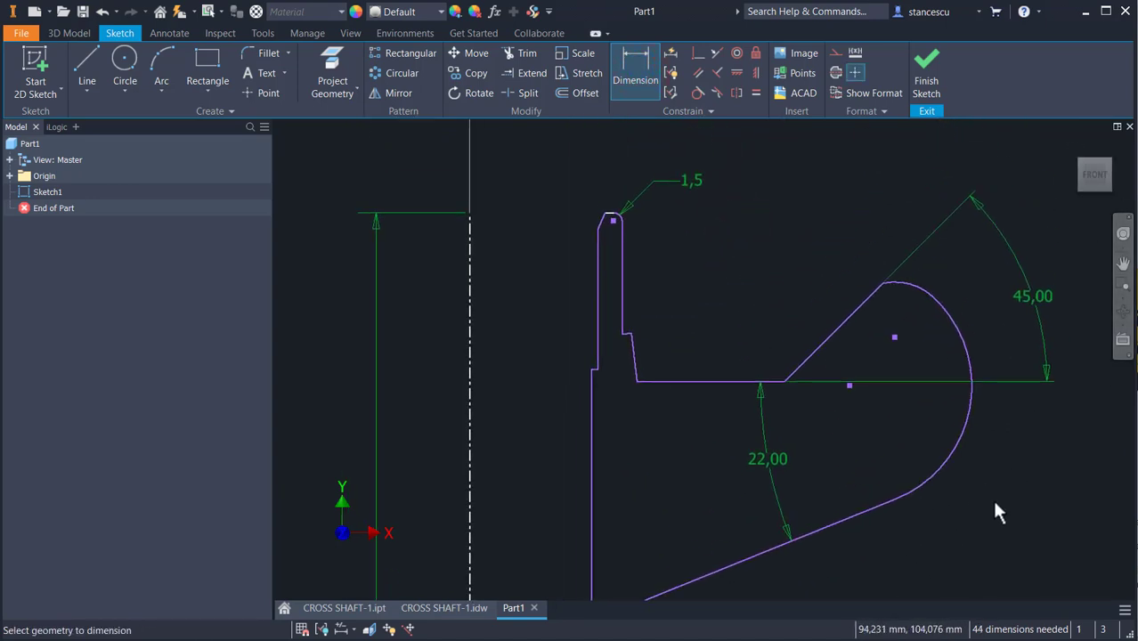
click(598, 286)
click(469, 303)
click(502, 157)
text(46)
key(Return)
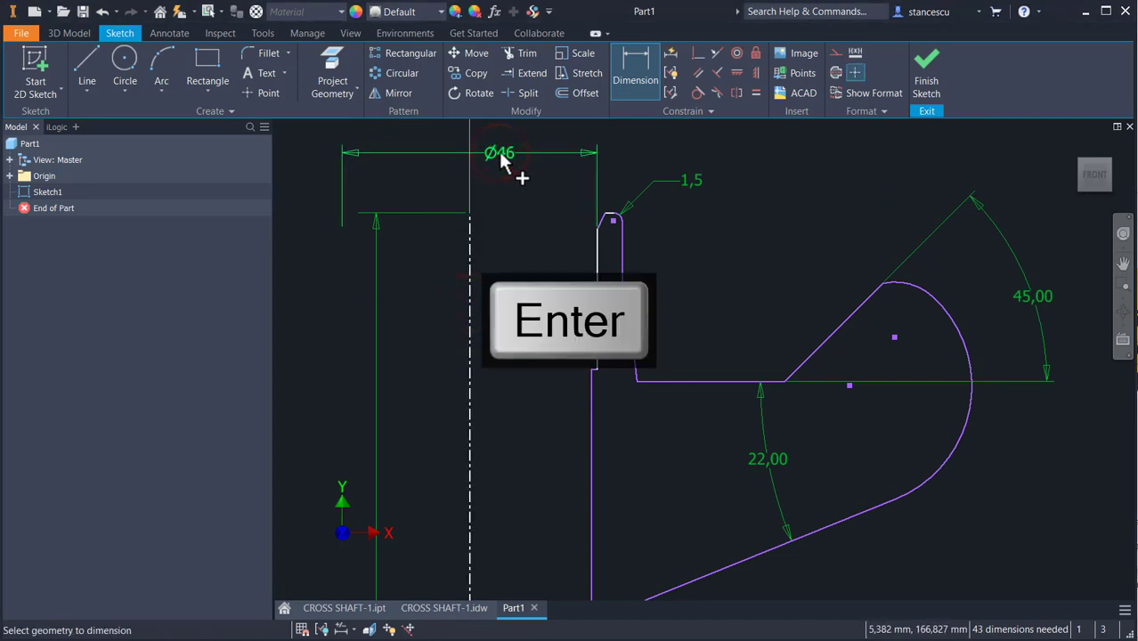
- Dimension the rim's outer vertical edge about the centerline as a 55 mm diameter
middle_drag(521, 173, 675, 373)
click(525, 389)
click(545, 200)
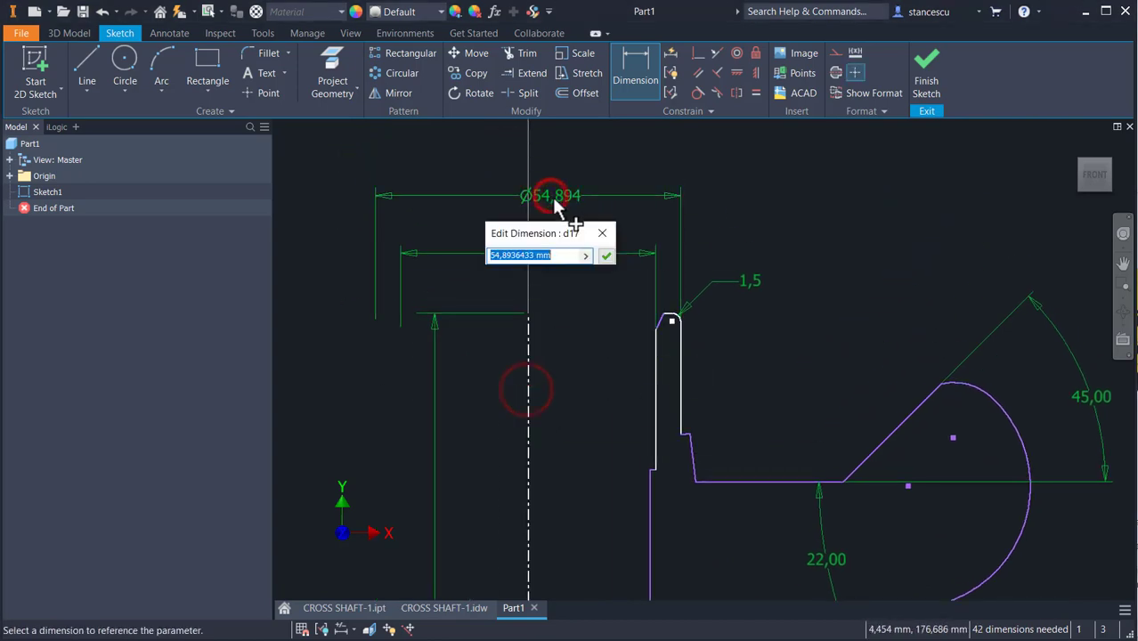
text(55)
key(Return)
- Dimension the vertical height of the chamfer at the rim's inner top corner as 2.5 mm
scroll(654, 303, up, 3)
click(614, 342)
text(2,5)
key(Return)
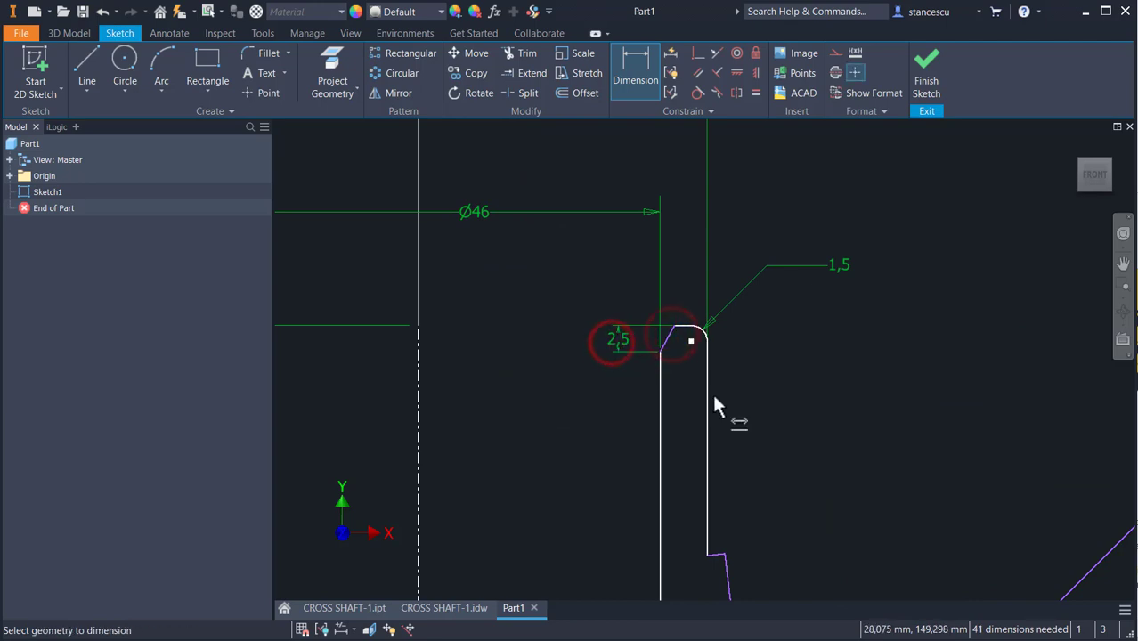
- Dimension the angle between the rim's inner vertical edge and its chamfer line as 30 degrees
click(658, 395)
click(665, 340)
click(679, 265)
text(30)
key(Return)
middle_drag(575, 411, 500, 271)
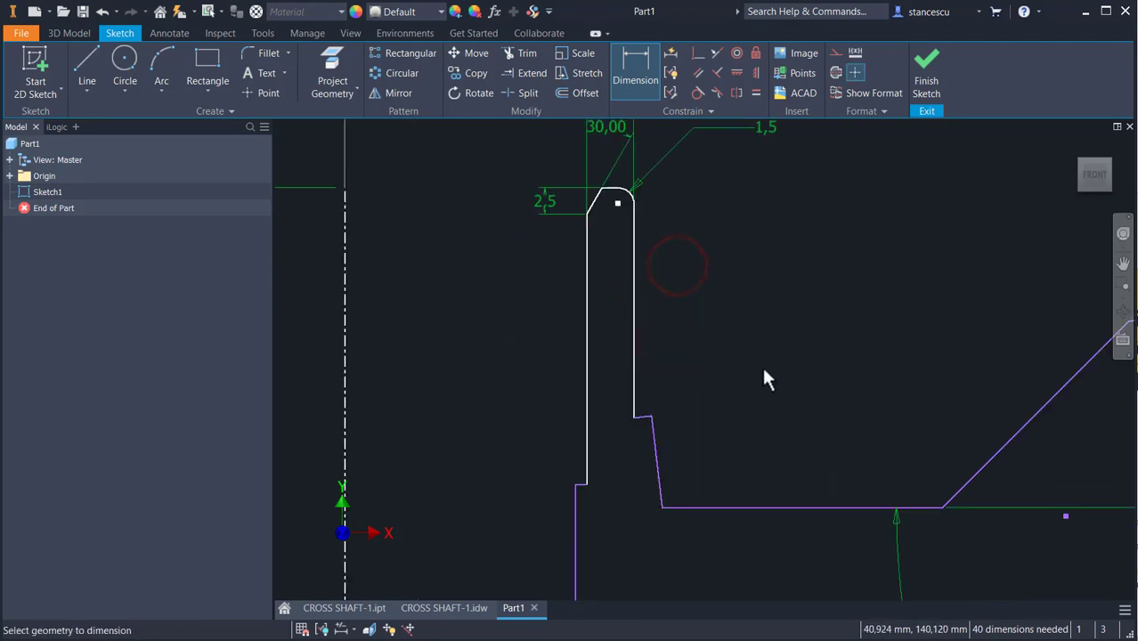
click(615, 191)
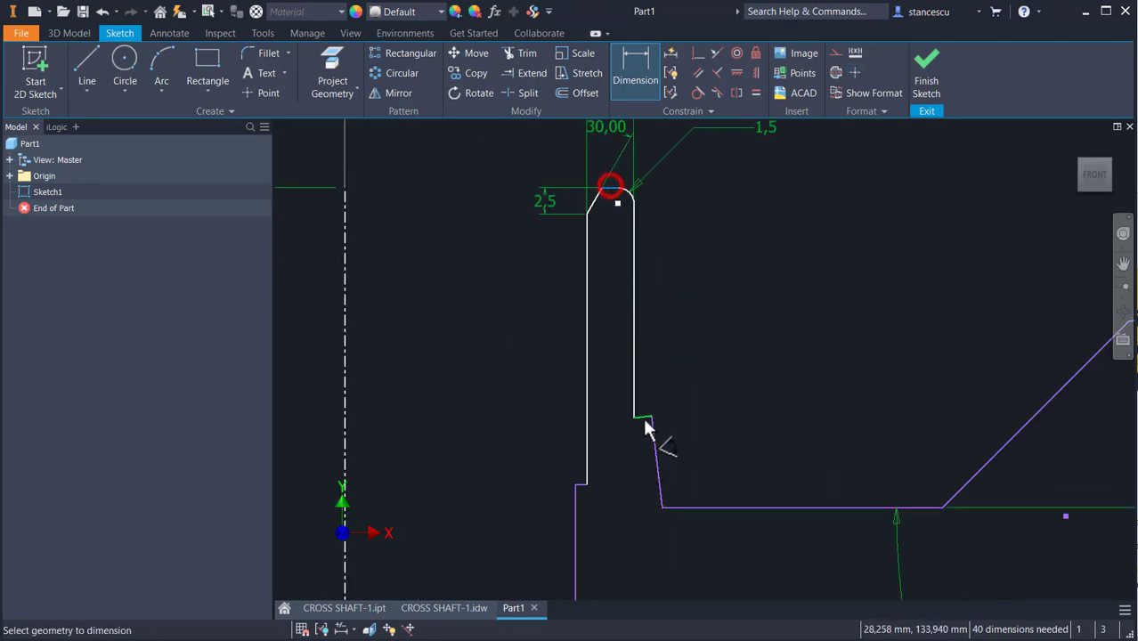
click(651, 418)
key(Escape)
- Apply a horizontal constraint to the short slanted step edge at the foot of the rim's outer side
scroll(637, 417, up, 3)
click(735, 73)
scroll(728, 357, down, 2)
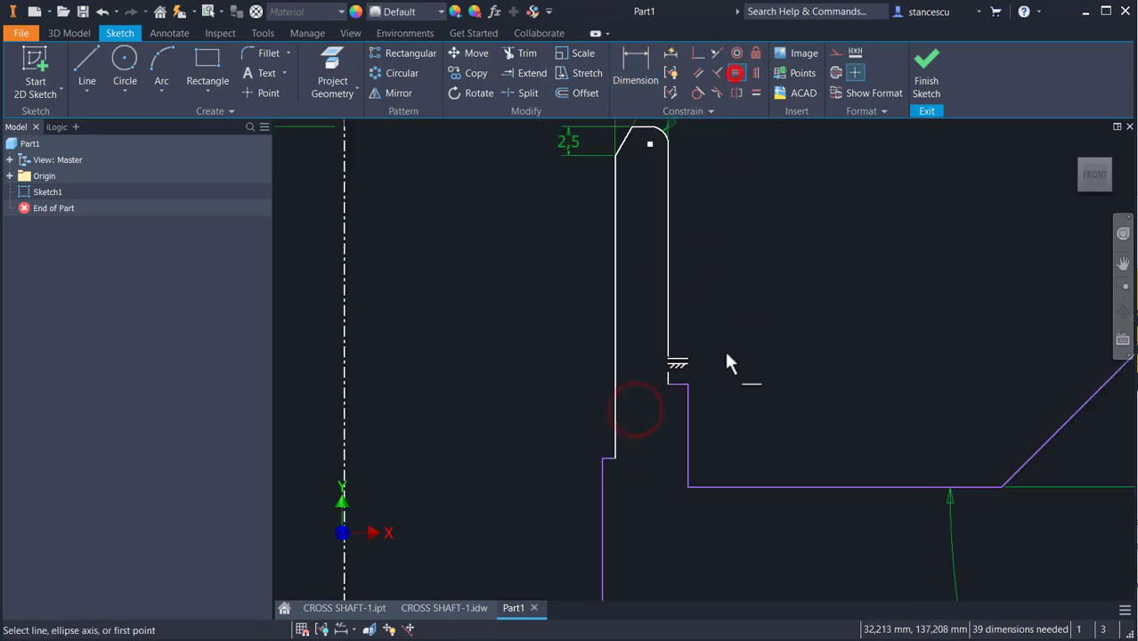
middle_drag(728, 357, 738, 381)
- Dimension the vertical distance from the rim's top edge to the short horizontal step edge below as 21 mm
key(l)
key(d)
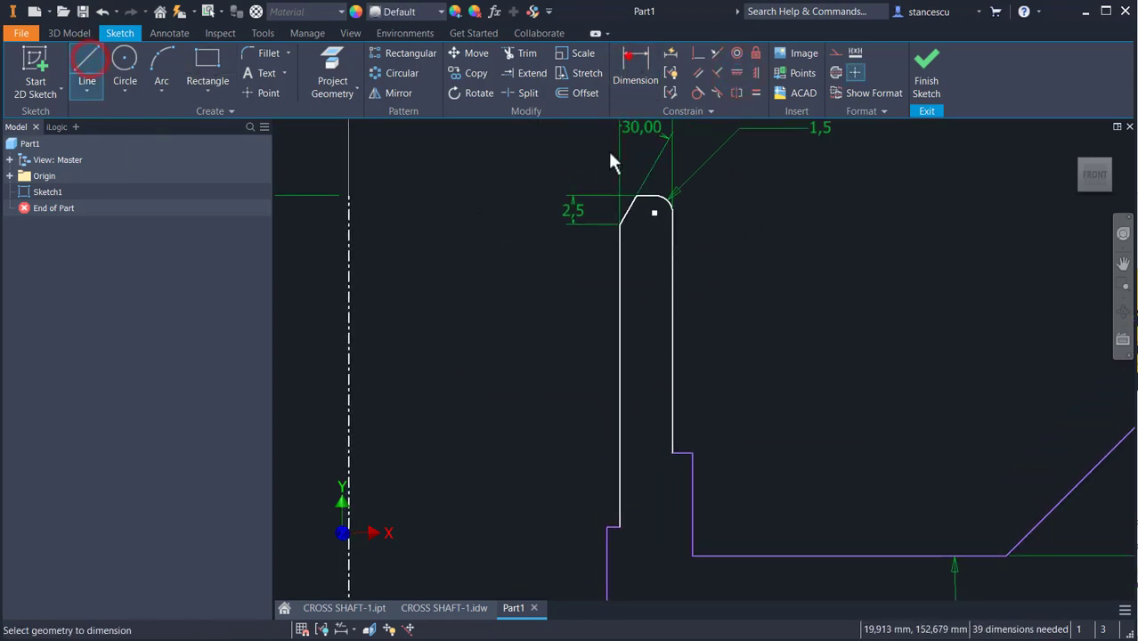
click(681, 454)
click(648, 205)
click(757, 330)
text(21,8733119)
key(Return)
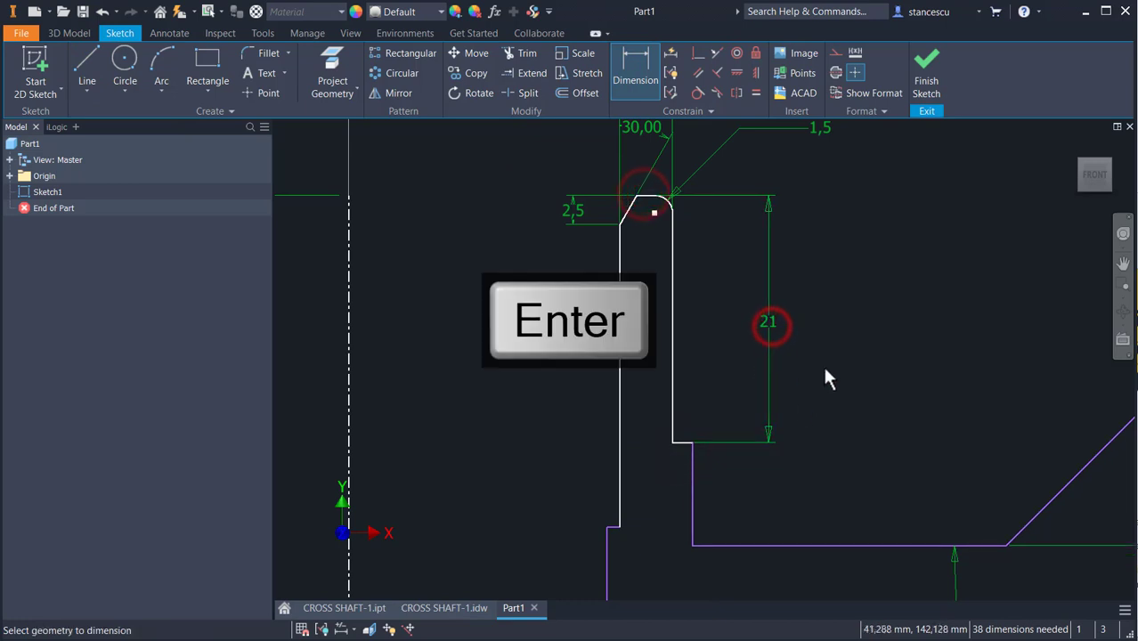
middle_drag(825, 376, 766, 376)
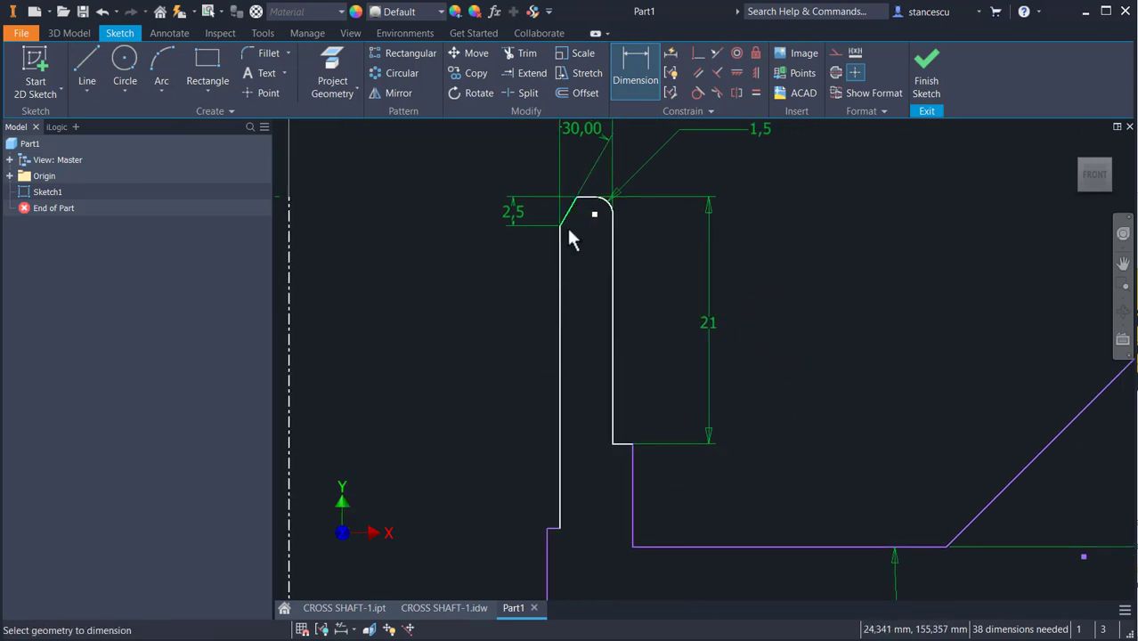
- Dimension the vertical distance from the rim's top edge to the long horizontal edge at the 45° line's foot as 30 mm
click(585, 198)
click(808, 543)
click(813, 375)
text(30)
key(Return)
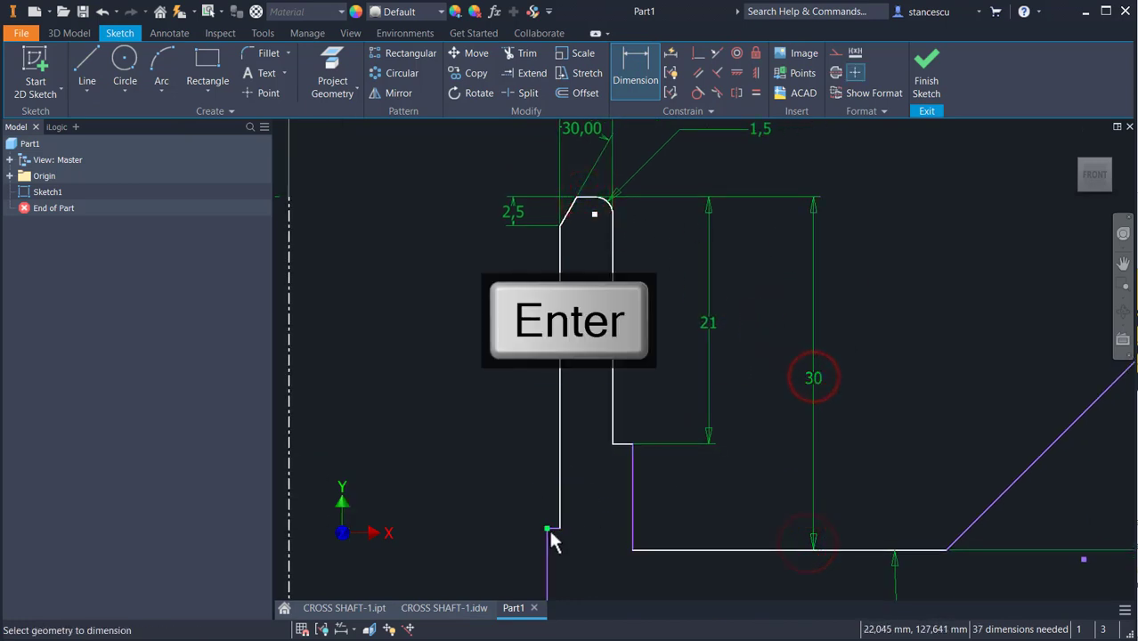
- Dimension the vertical distance from the rim's top edge to the small inner step at its foot as 28 mm
scroll(550, 529, up, 4)
click(546, 536)
scroll(488, 336, down, 3)
middle_drag(489, 337, 520, 514)
click(594, 264)
click(477, 426)
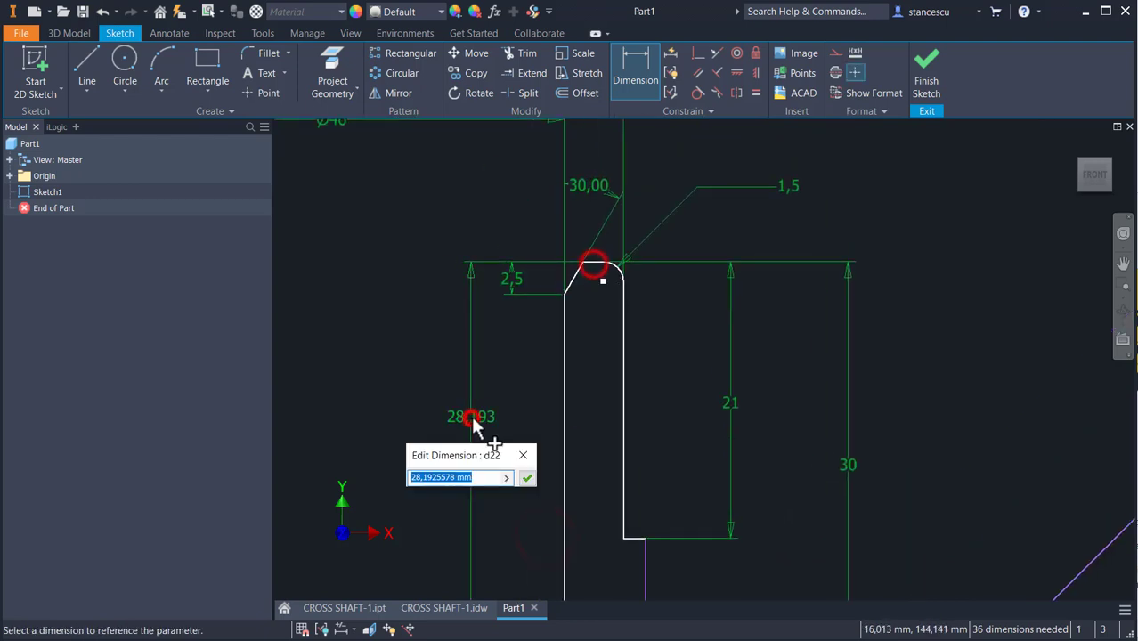
text(20)
key(Return)
- Dimension the long inner vertical edge below the small step about the centerline as a 44 mm diameter
scroll(667, 263, up, 3)
click(668, 378)
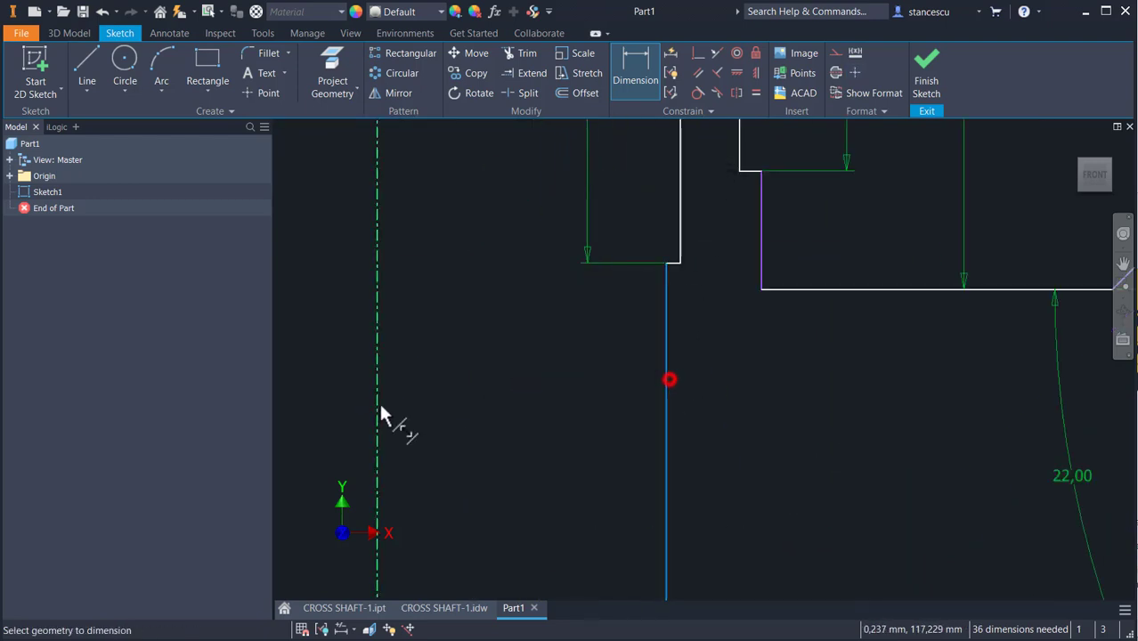
click(378, 402)
click(471, 374)
text(44)
key(Return)
- Dimension the outer vertical edge below the rim's outer step about the centerline as a 64 mm diameter
click(760, 252)
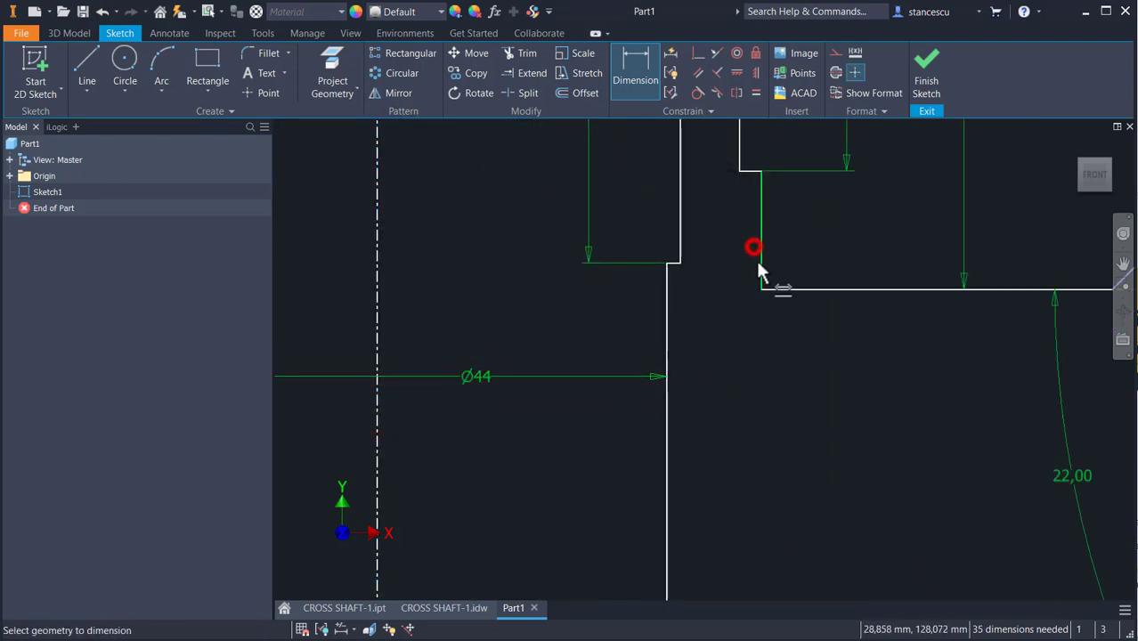
click(378, 321)
click(493, 318)
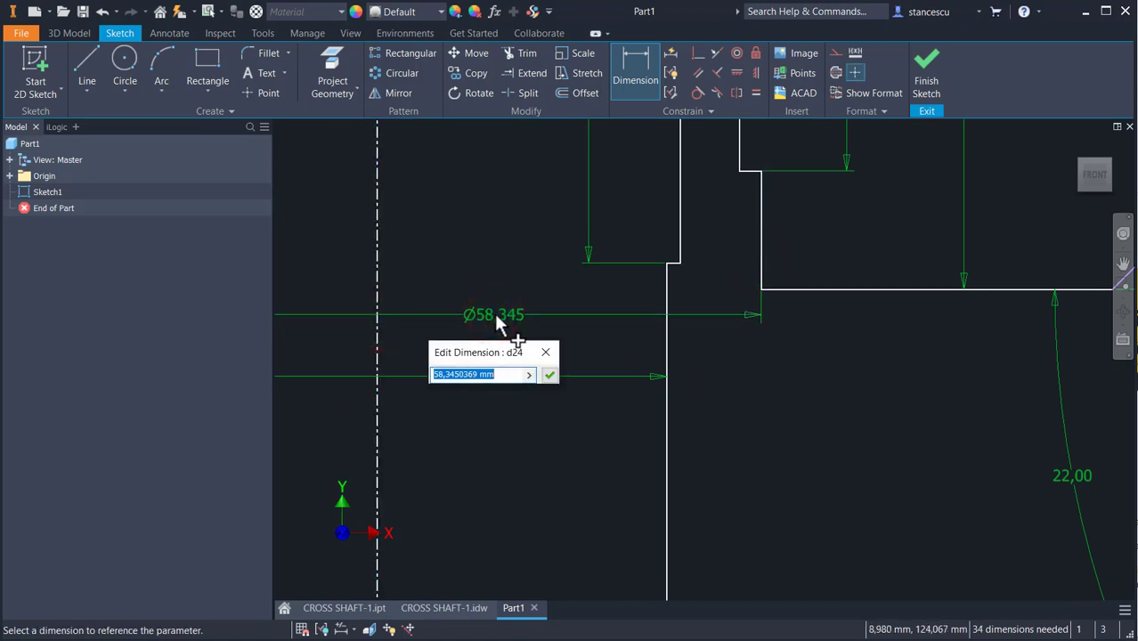
text(64)
key(Return)
- Dimension the vertical distance from the rim's top edge to the lobe's upper arc as 12.5 mm
scroll(732, 316, down, 4)
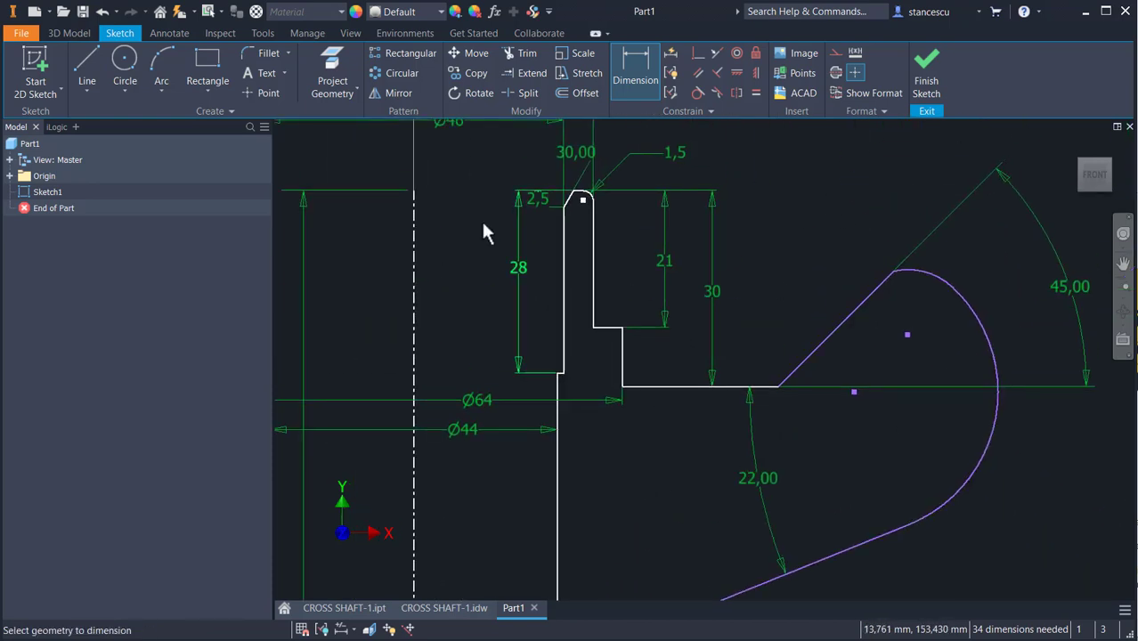
scroll(589, 197, up, 3)
scroll(579, 189, down, 3)
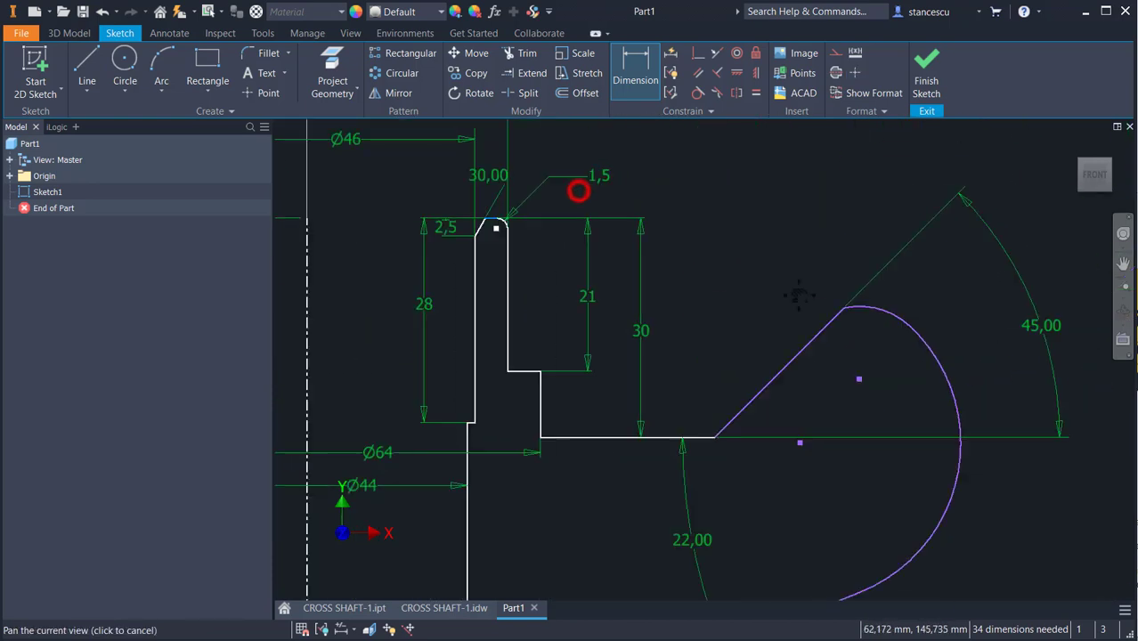
click(856, 309)
click(772, 267)
text(12,5)
key(Return)
scroll(733, 380, down, 3)
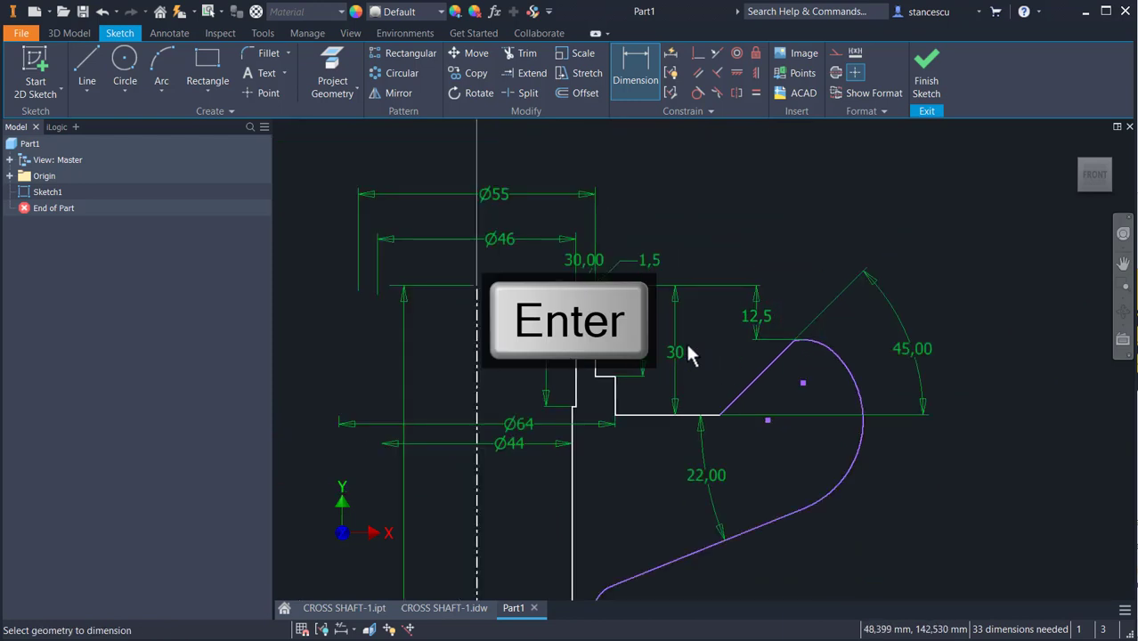
- Dimension the horizontal distance from the centerline to the lower end of the 45° line as 57 mm
key(Escape)
click(641, 69)
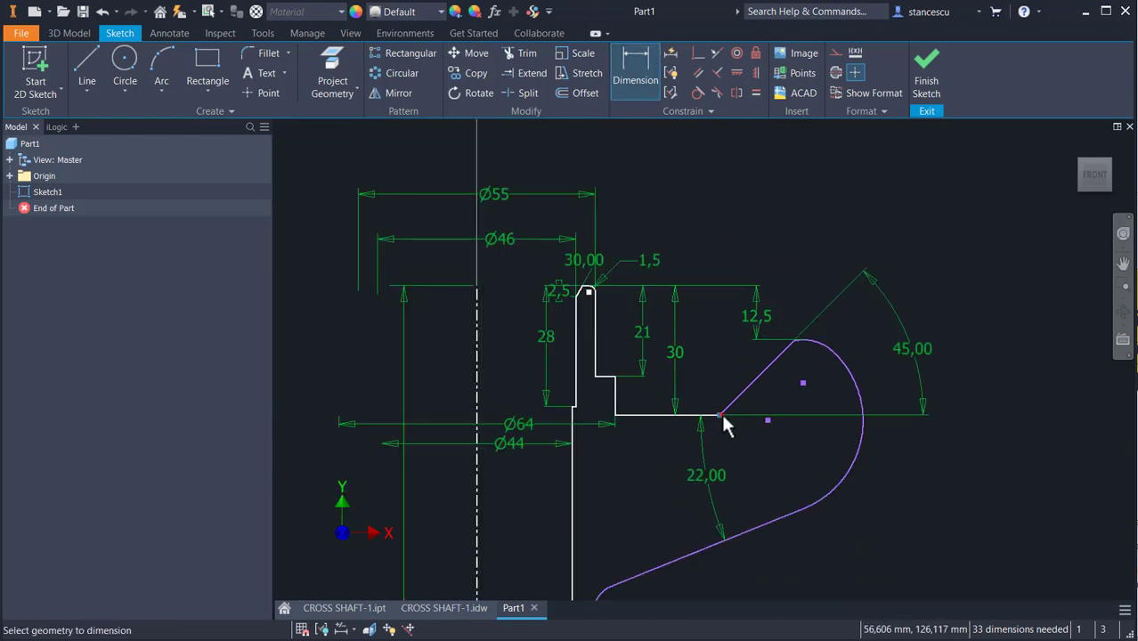
click(720, 414)
click(475, 381)
click(572, 155)
text(57)
key(Return)
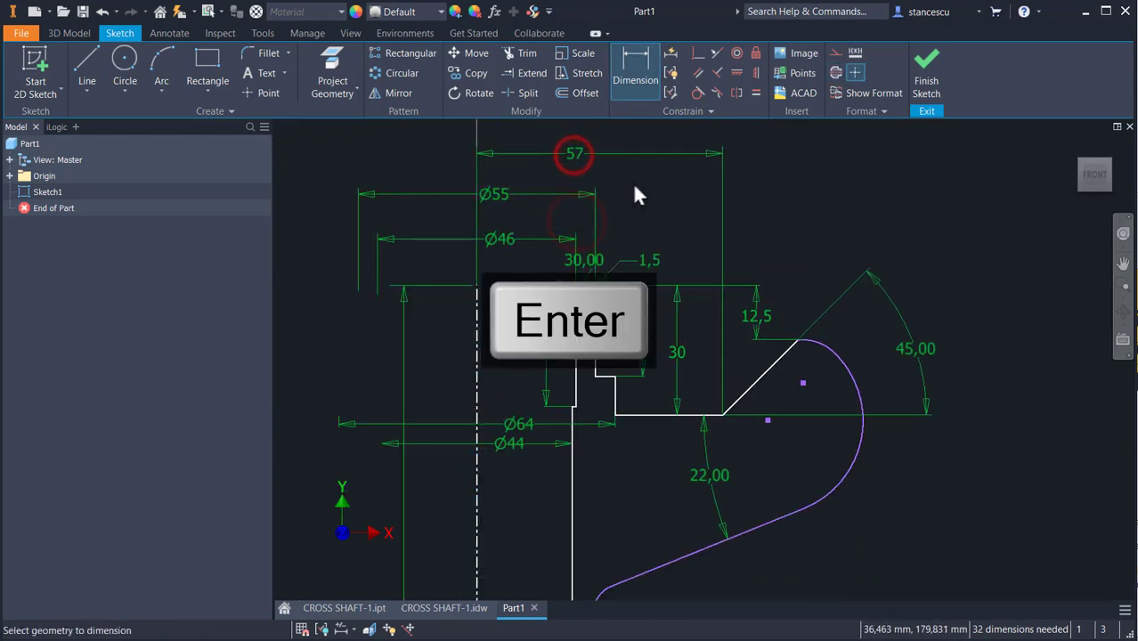
- Dimension the radius of the lobe's large outer arc as 22.5 mm
click(857, 436)
click(908, 469)
text(22)
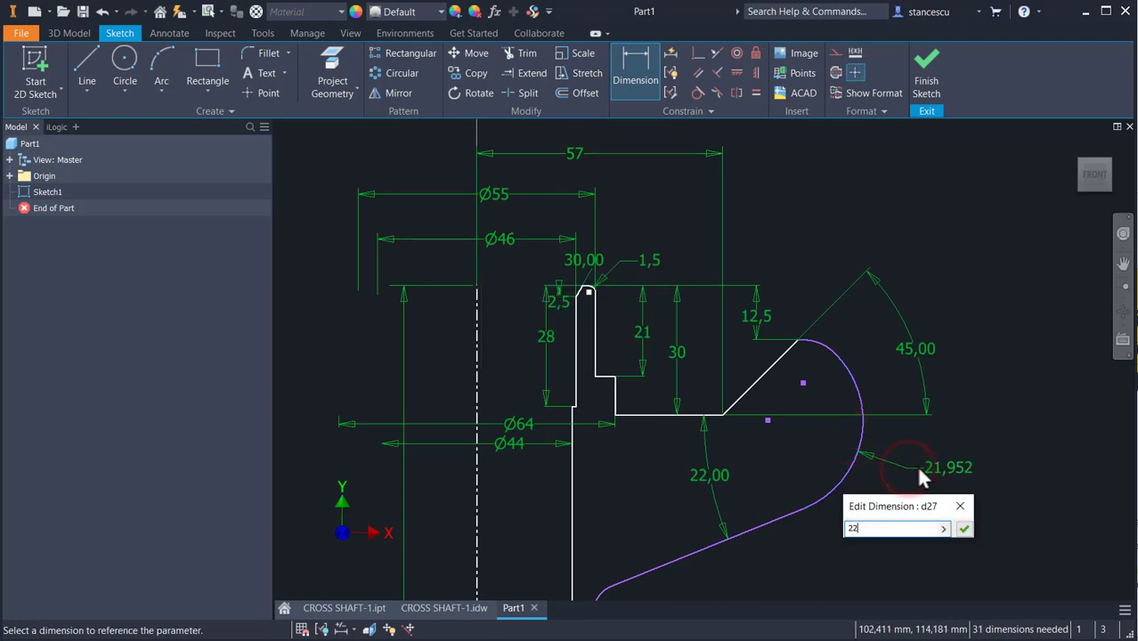
text(,5)
key(Return)
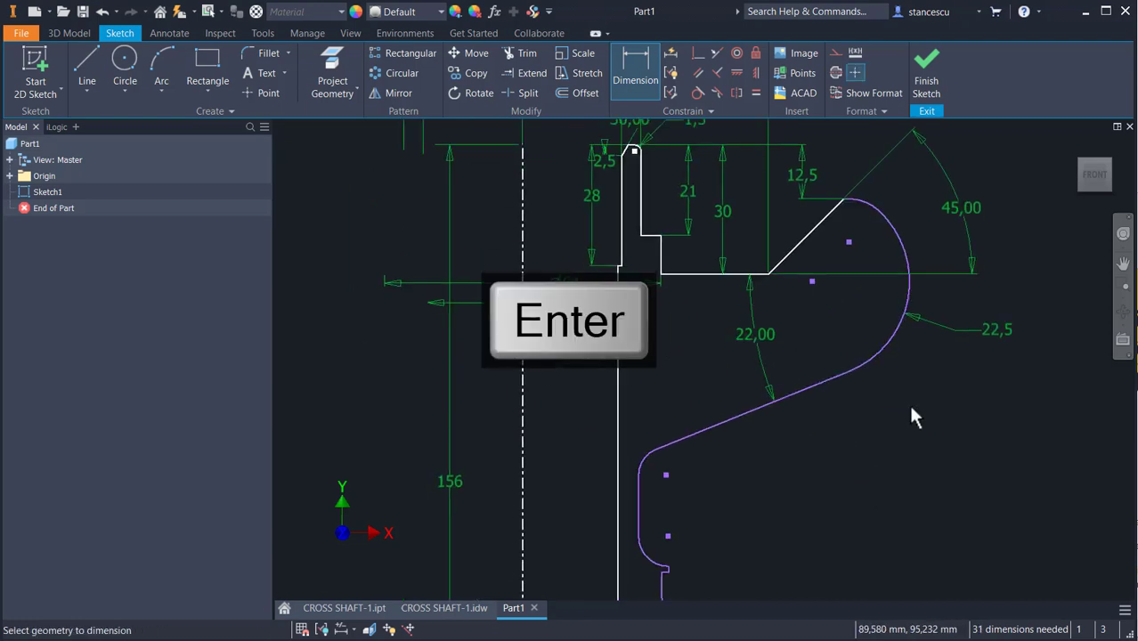
- Dimension the vertical distance from the rim's top edge to the large outer arc's center point as 31 mm
scroll(812, 278, up, 3)
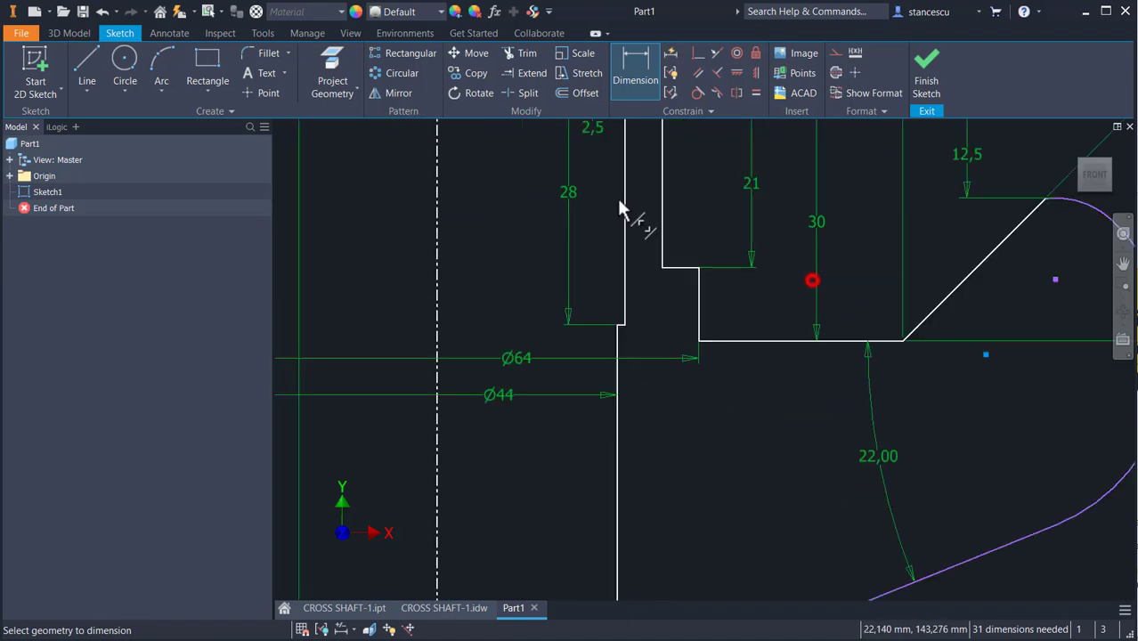
click(645, 255)
scroll(677, 267, down, 2)
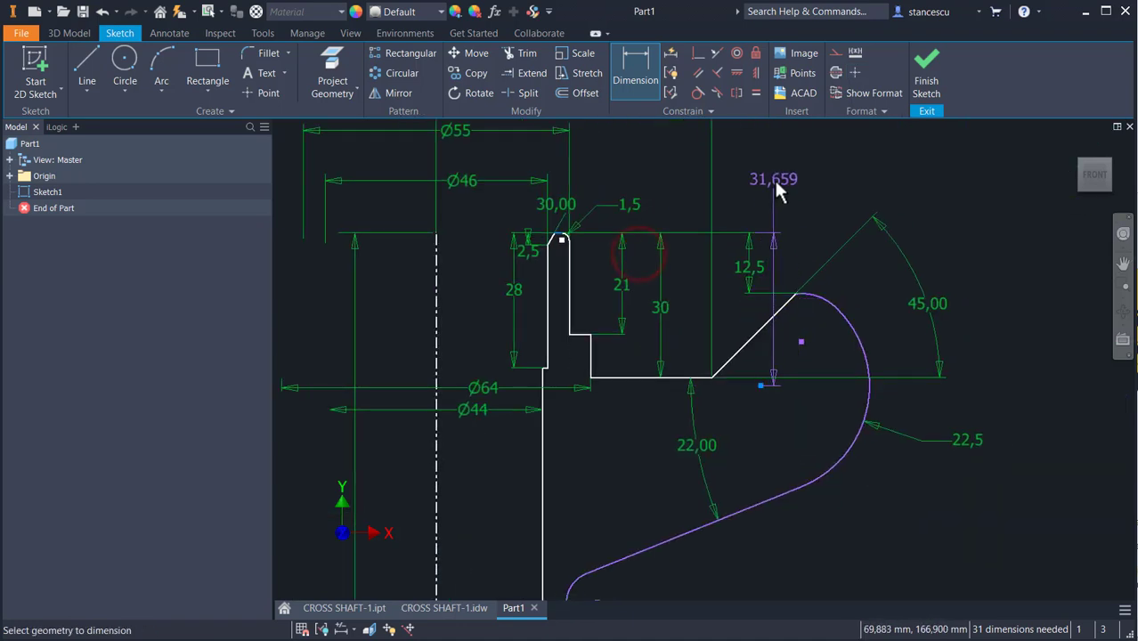
click(775, 175)
text(31)
key(Return)
- Add a linear 68.5 mm horizontal dimension from the centerline to the large outer arc's center point, instead of a diameter
click(754, 380)
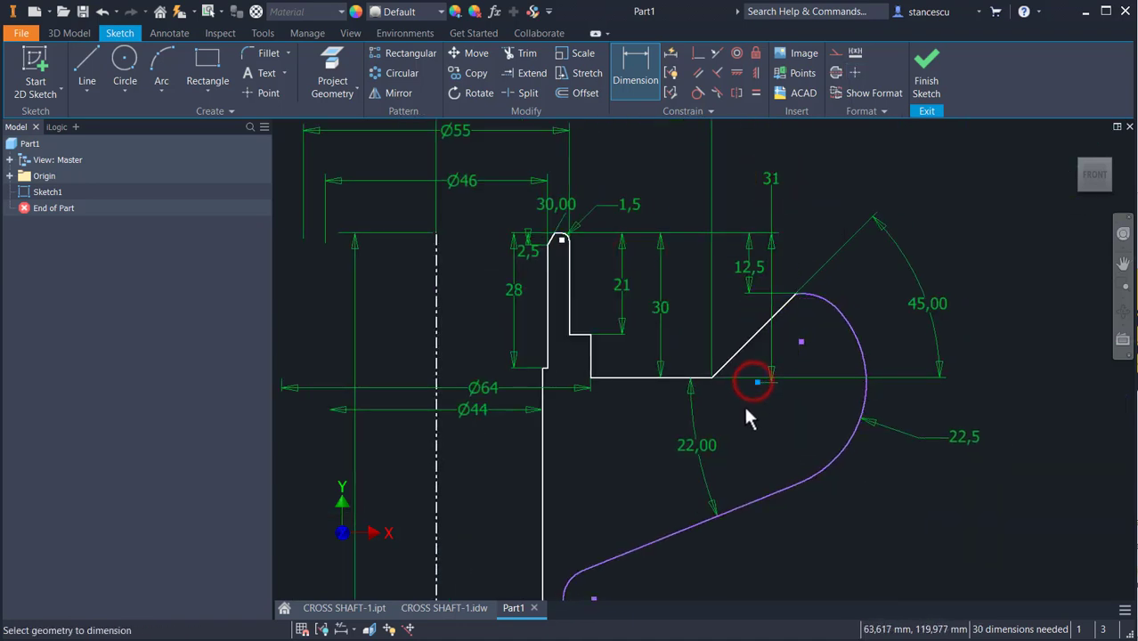
mouse_move(747, 417)
middle_down()
mouse_move(811, 568)
mouse_move(803, 588)
middle_up()
click(493, 458)
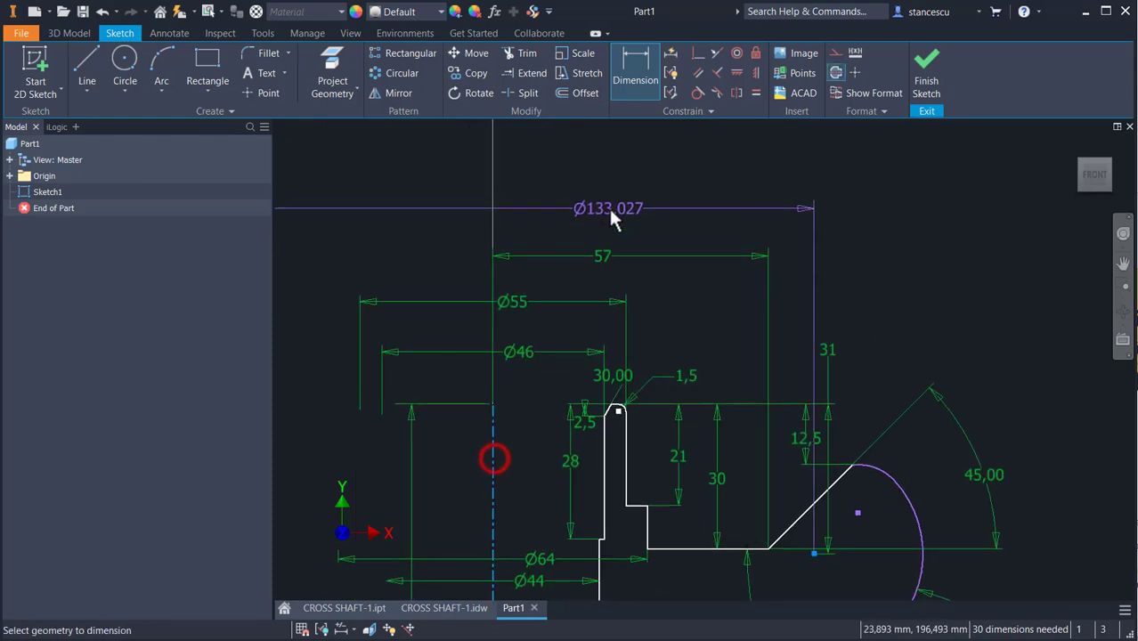
right_click(607, 209)
click(603, 274)
click(611, 203)
text(68,5)
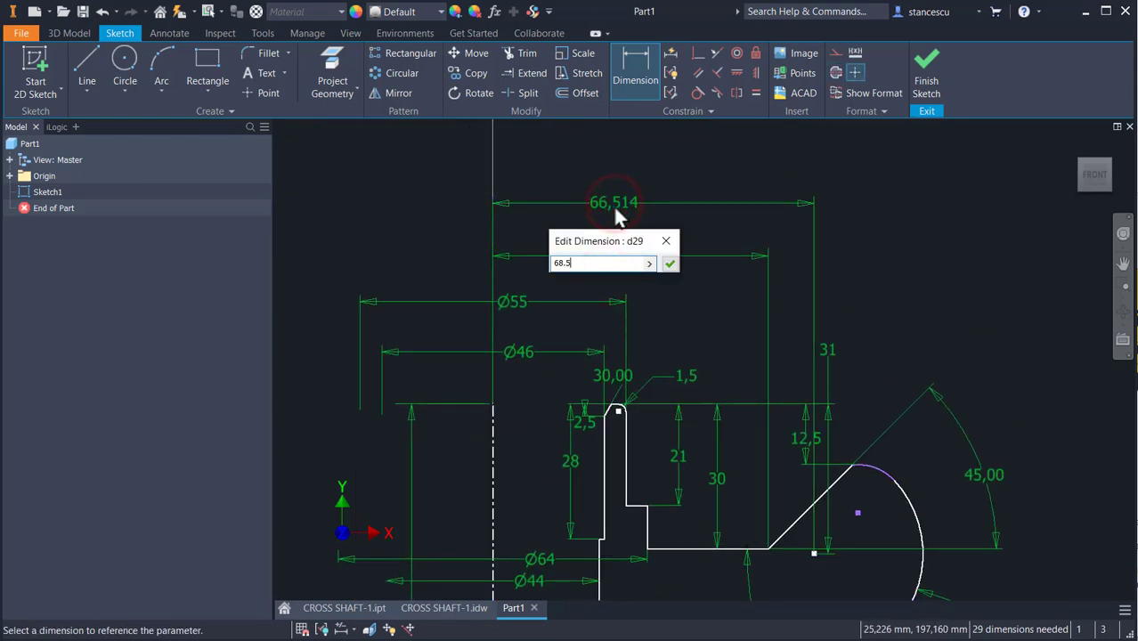
key(Return)
- Dimension the radius of the groove's upper arc, where it meets the slanted line under the lobe, as 7 mm
middle_drag(774, 579, 801, 399)
click(699, 93)
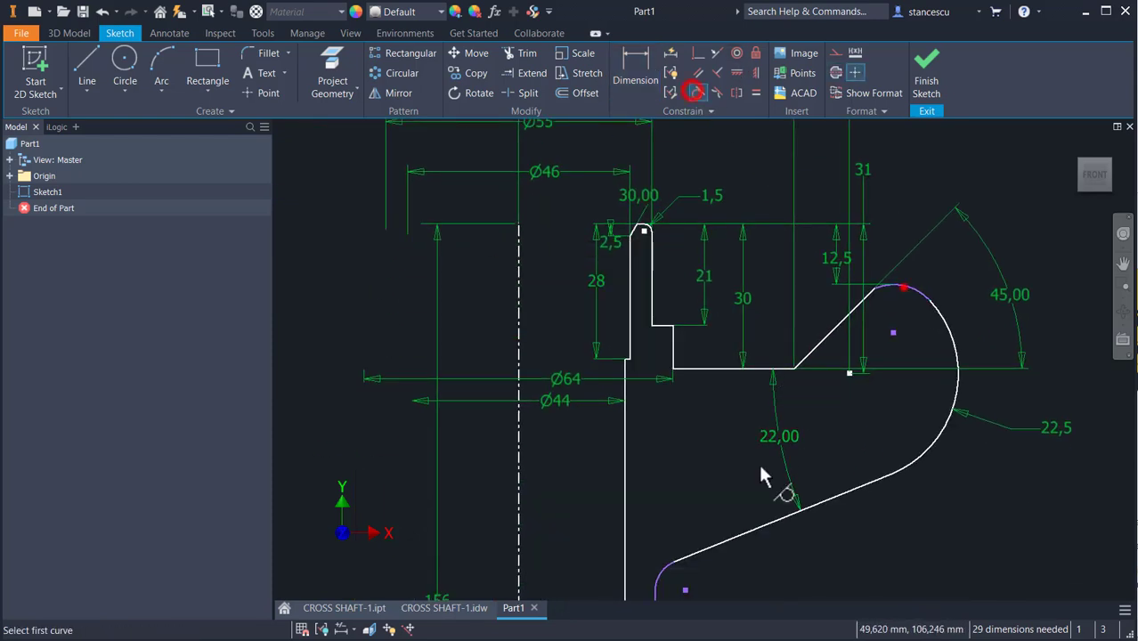
mouse_move(713, 470)
middle_down()
mouse_move(700, 369)
mouse_move(720, 338)
middle_up()
middle_drag(823, 454, 862, 355)
click(635, 66)
click(699, 352)
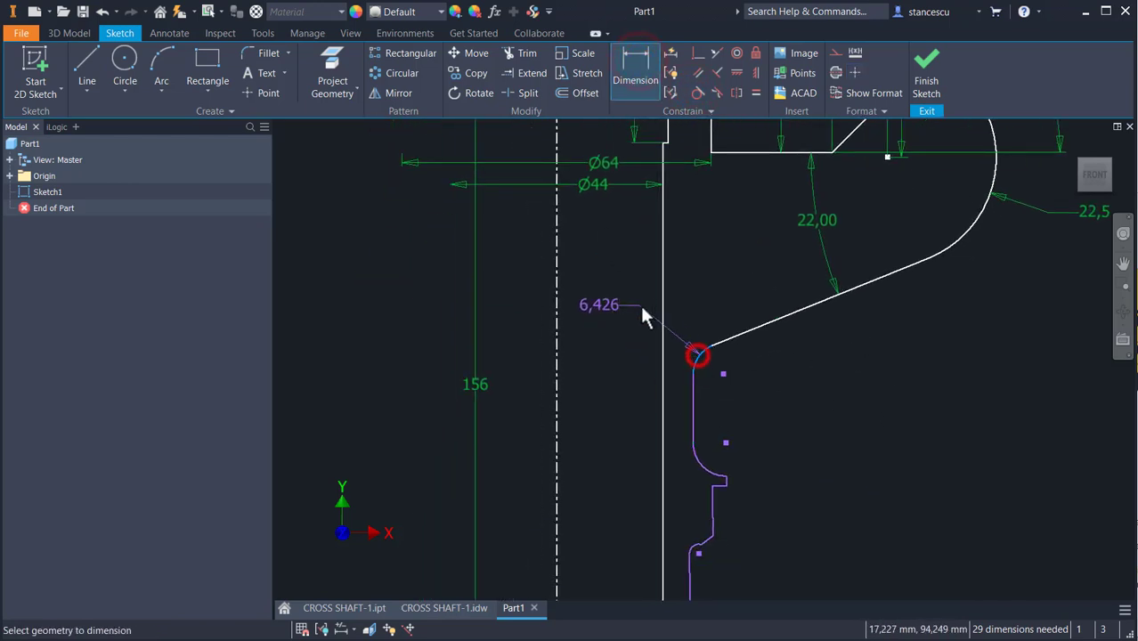
click(640, 305)
text(7)
key(Return)
- Dimension the radius of the groove's lower arc and link it to the upper arc's radius parameter d30
click(696, 469)
click(644, 483)
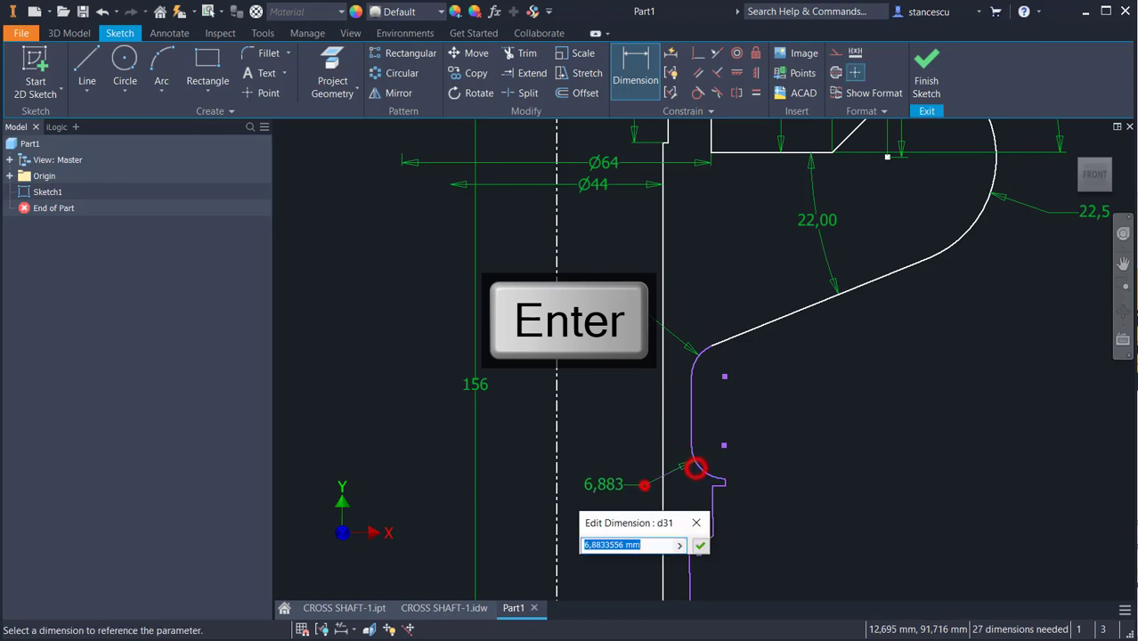
text(d30)
click(700, 546)
- Dimension the groove's vertical edge between the two arcs about the centerline as a 56 mm diameter
click(691, 411)
click(556, 411)
click(604, 408)
text(56)
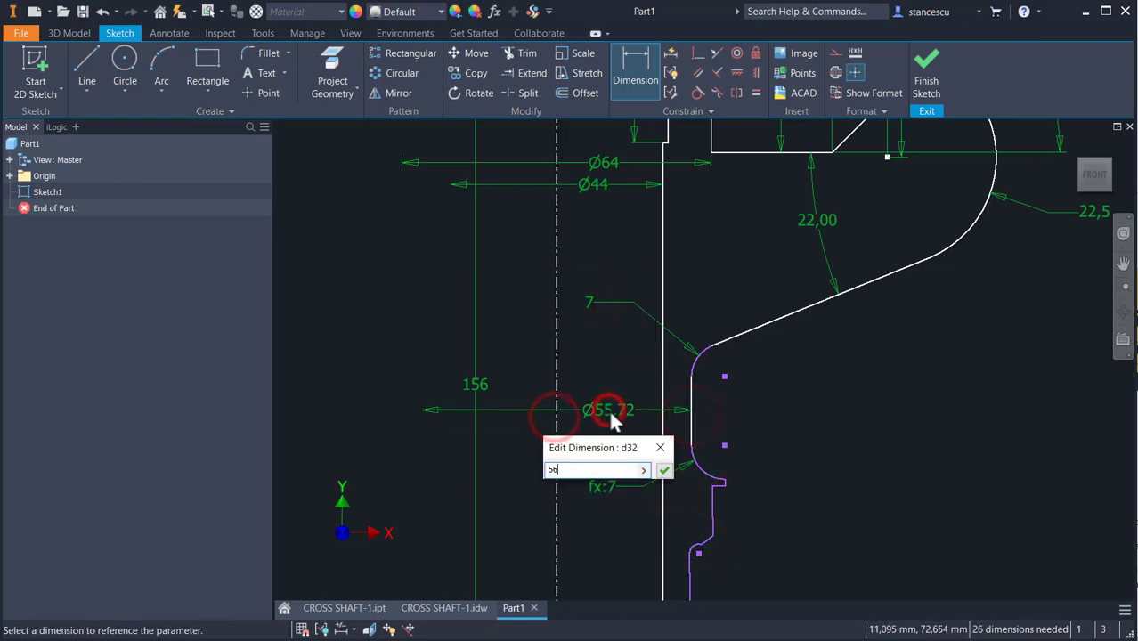
key(Return)
- Dimension the short vertical edge just below the groove's lower arc about the centerline as a 70 mm diameter
scroll(820, 385, up, 2)
scroll(771, 418, down, 2)
scroll(773, 298, up, 4)
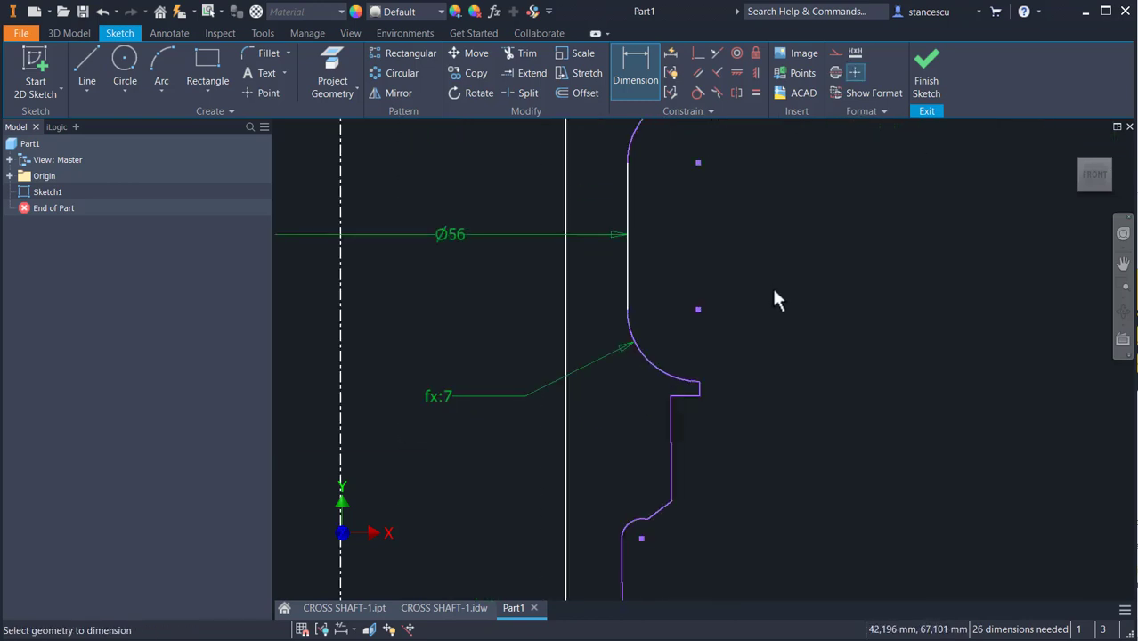
key(Escape)
key(d)
click(887, 465)
scroll(517, 425, down, 2)
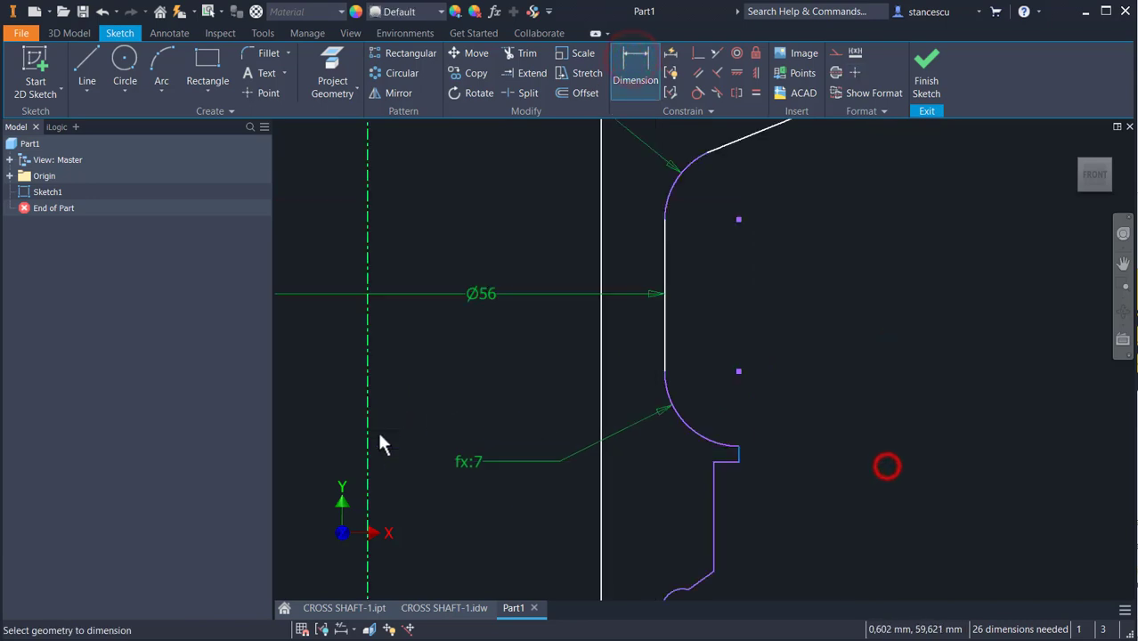
click(366, 428)
click(482, 369)
click(539, 430)
- Dimension the vertical edge below the short step under the groove about the centerline as a 64 mm diameter
middle_drag(797, 478, 901, 323)
click(812, 368)
click(470, 381)
click(538, 378)
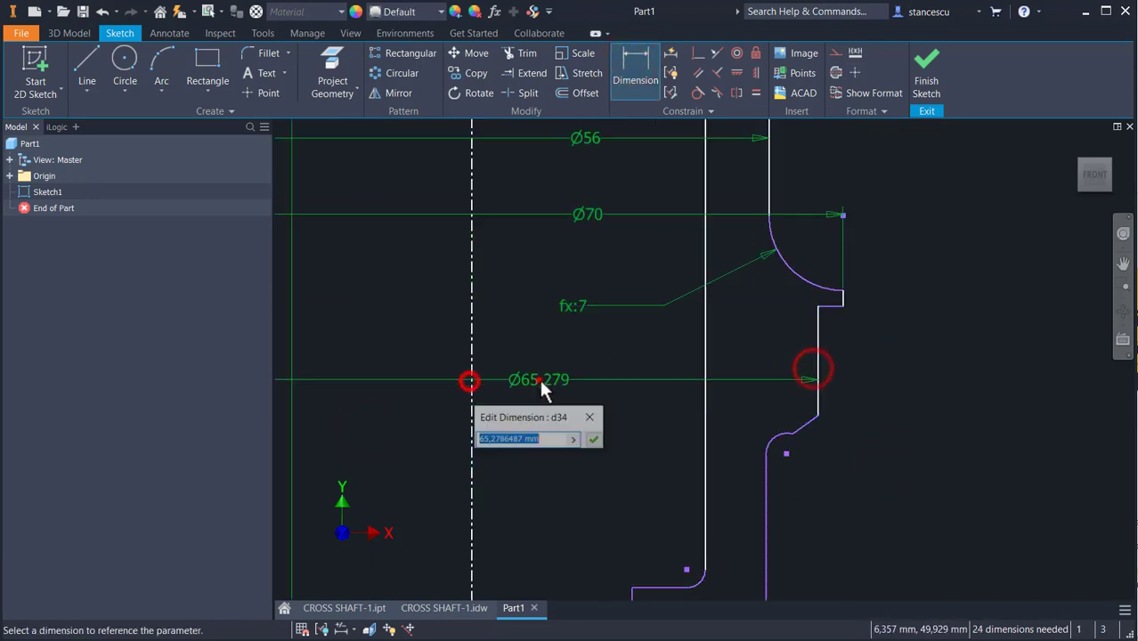
text(64)
key(Return)
- Dimension the radius of the small arc beneath the slanted edge on the lower outer profile as 2 mm
click(768, 444)
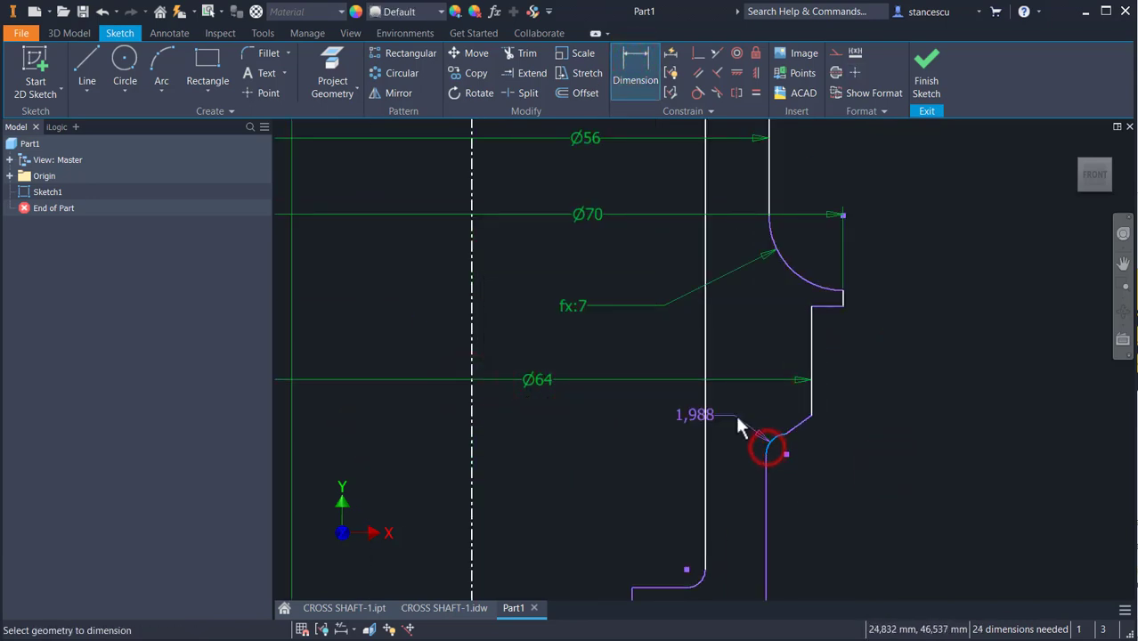
click(735, 416)
text(2)
key(Return)
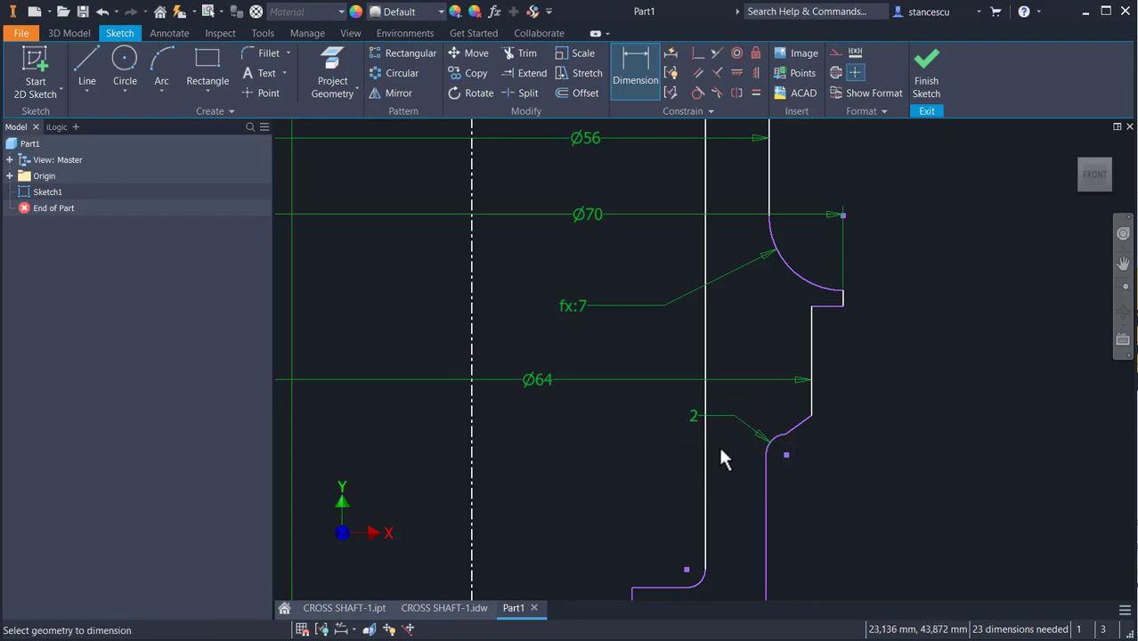
- Dimension the vertical distance from the profile's base line to the short horizontal step under the groove as 57 mm
scroll(715, 438, up, 1)
scroll(884, 361, down, 4)
middle_drag(889, 459, 838, 277)
scroll(722, 540, up, 5)
click(722, 541)
click(1033, 410)
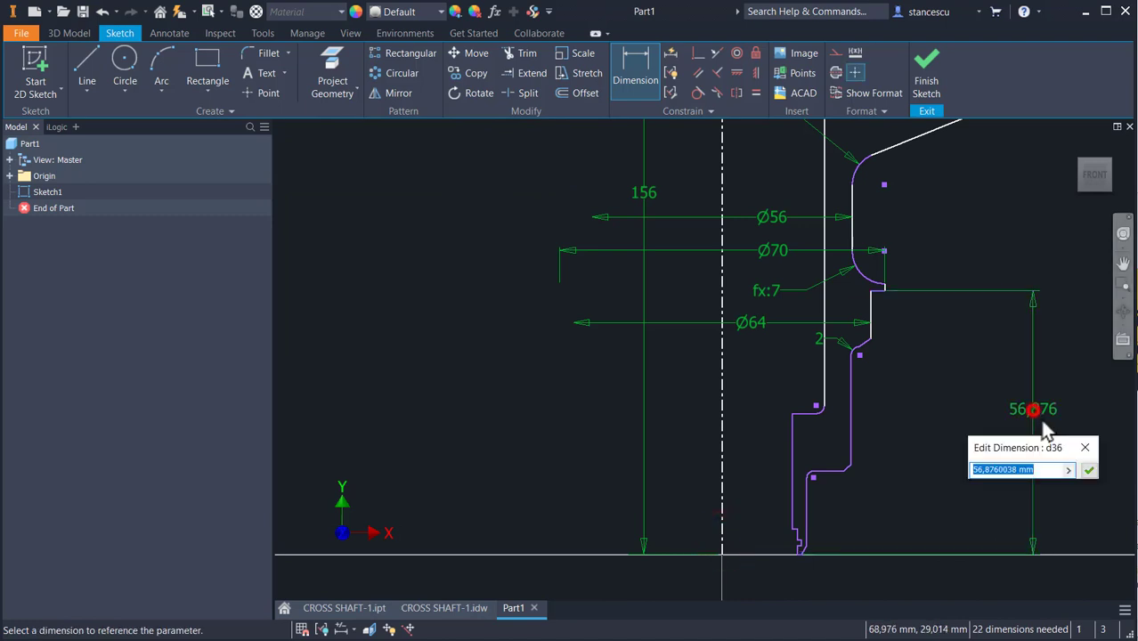
text(57)
key(Return)
- Dimension the angle between the lower 64 mm diameter edge and the short slanted edge below it as 45 degrees
scroll(884, 338, up, 4)
click(835, 329)
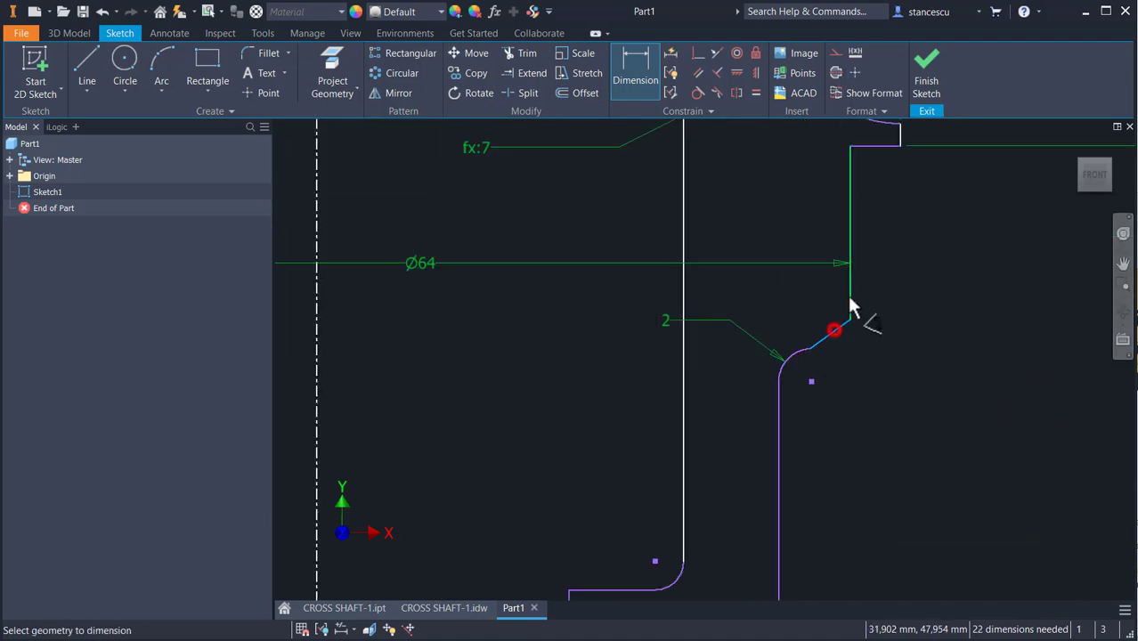
click(848, 295)
click(907, 210)
text(45)
key(Return)
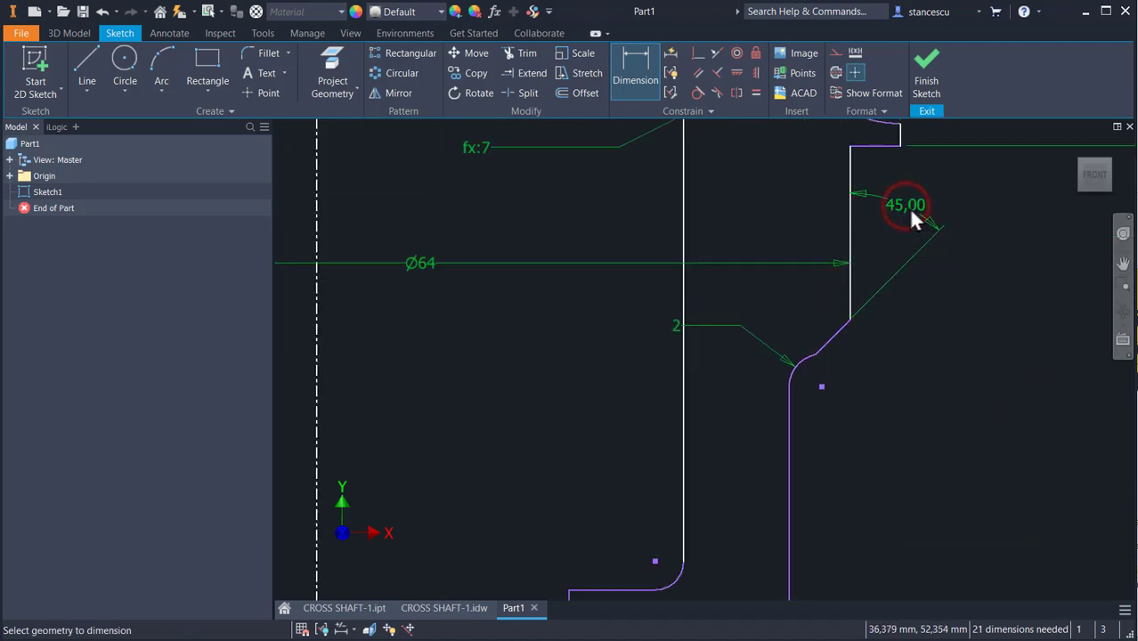
- Dimension the vertical height of the short slanted edge above the 2 mm arc as 1.5 mm
scroll(816, 358, up, 3)
click(826, 351)
scroll(920, 372, down, 5)
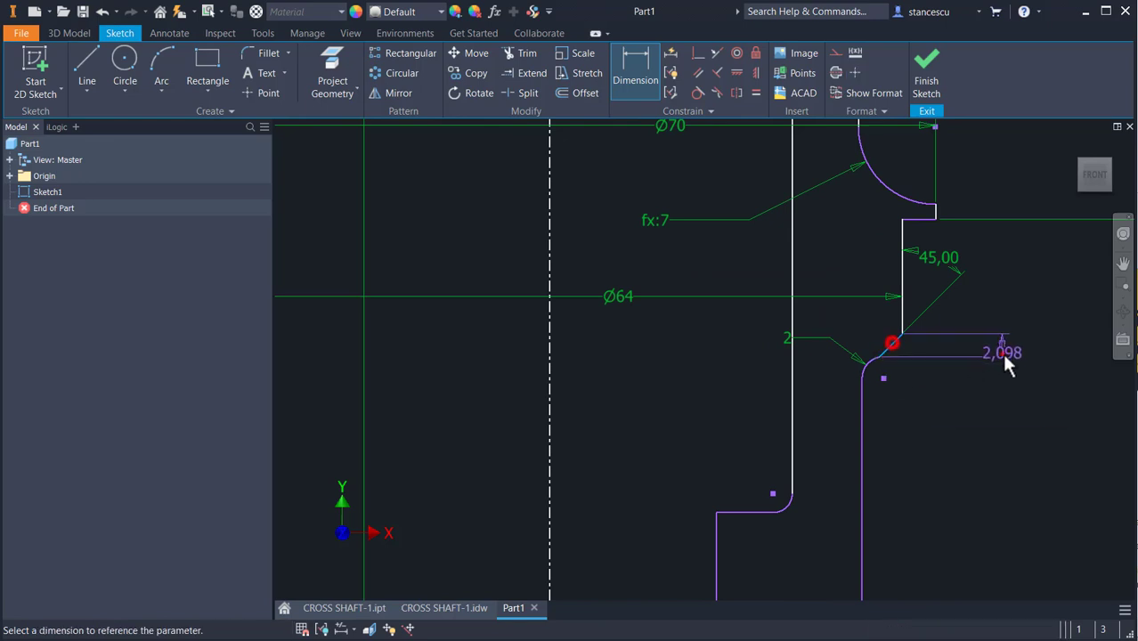
click(1004, 364)
text(1,5)
key(Return)
key(Escape)
scroll(950, 441, down, 5)
scroll(917, 401, up, 5)
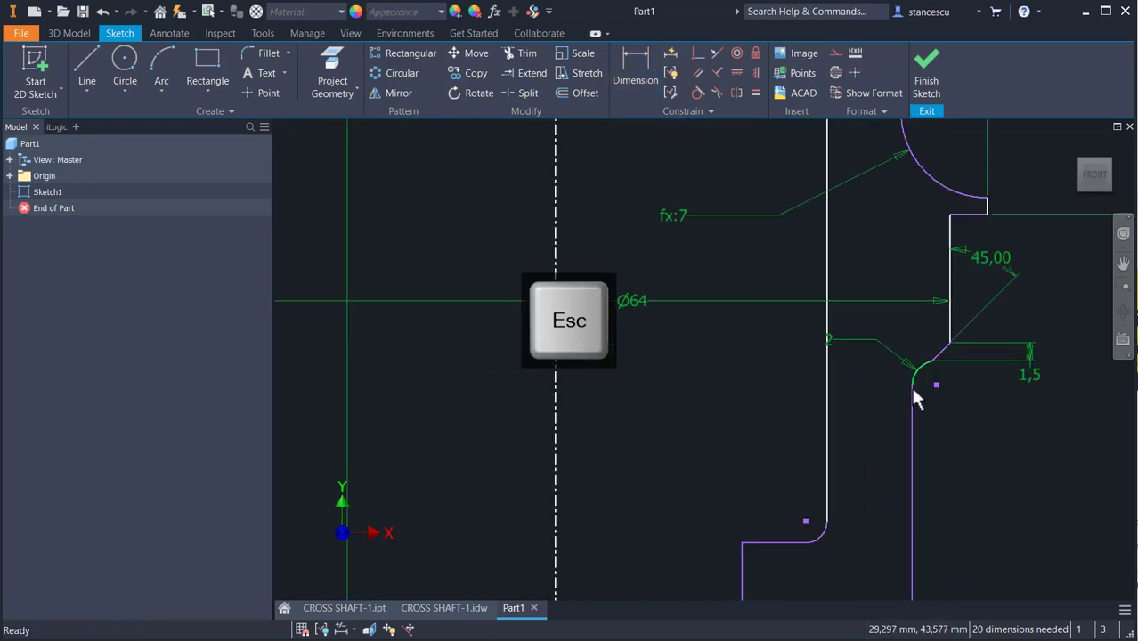
- Dimension the vertical edge below the 2 mm arc about the centerline as a 55 mm diameter
scroll(999, 472, up, 2)
click(636, 69)
click(838, 427)
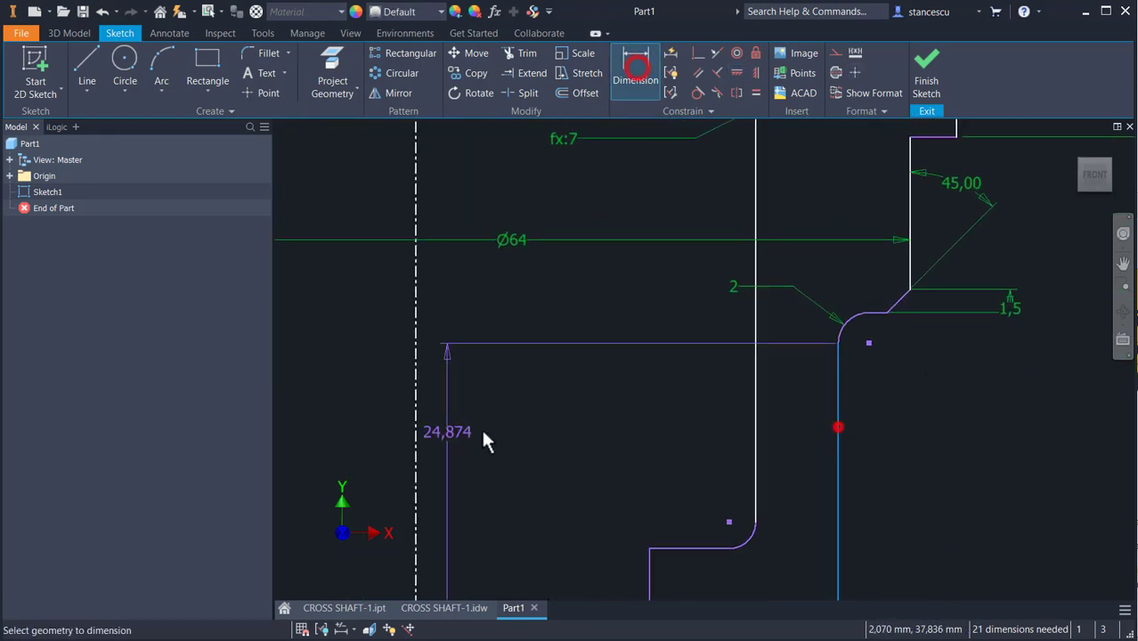
click(414, 432)
click(535, 408)
text(55)
key(Return)
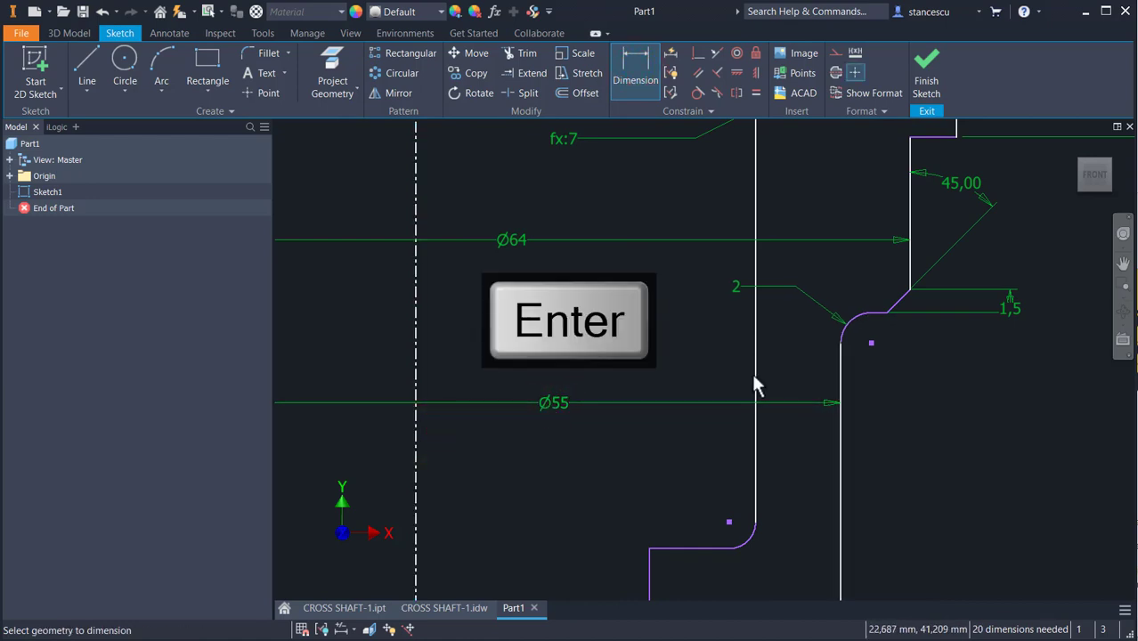
- Apply a tangent constraint between the 2 mm arc and the short horizontal edge beside it
click(697, 93)
click(864, 312)
middle_drag(890, 297, 896, 224)
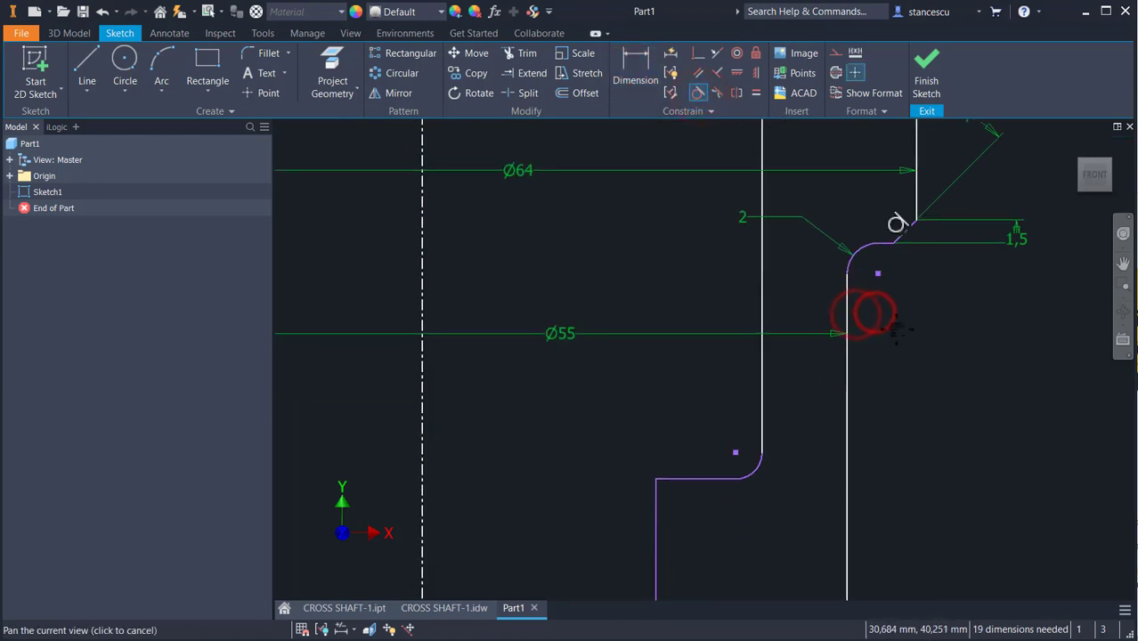
middle_drag(945, 331, 999, 367)
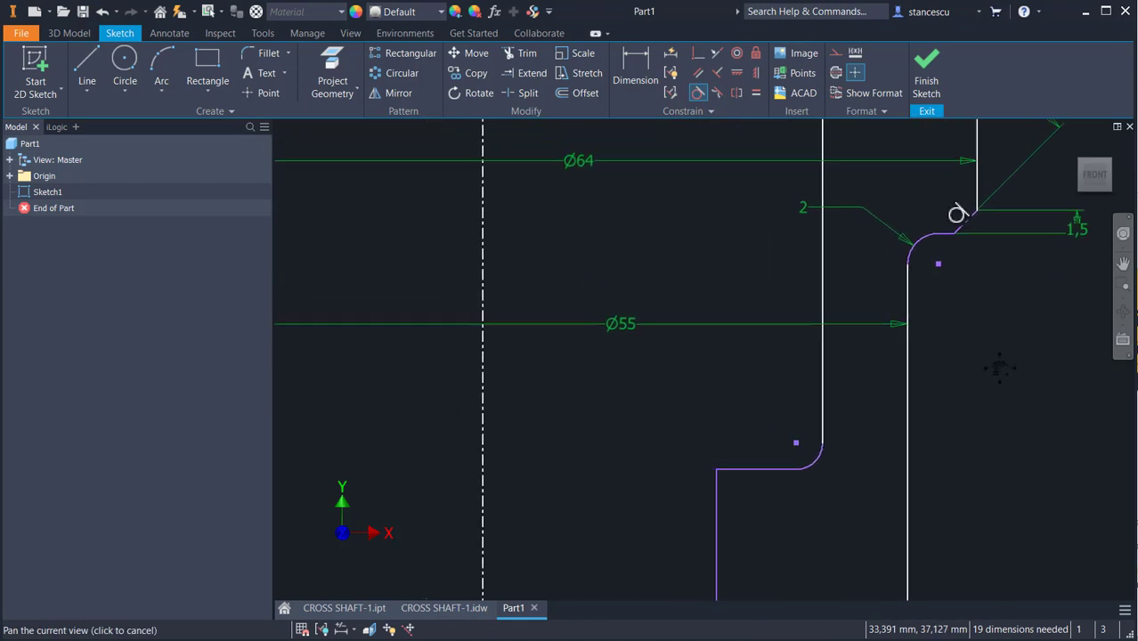
- Dimension the vertical distance from the ledge 21 mm below the top to the short horizontal edge beside the outer 2 mm arc as 90 mm
scroll(966, 375, down, 5)
click(636, 67)
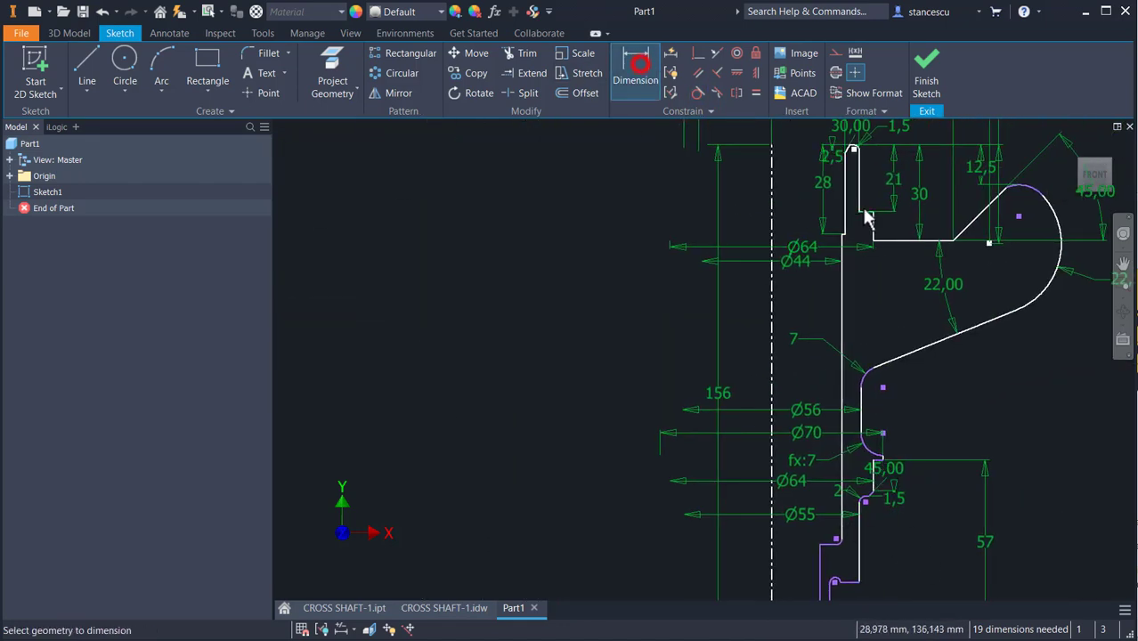
click(860, 216)
scroll(851, 506, up, 8)
click(844, 503)
scroll(828, 472, down, 3)
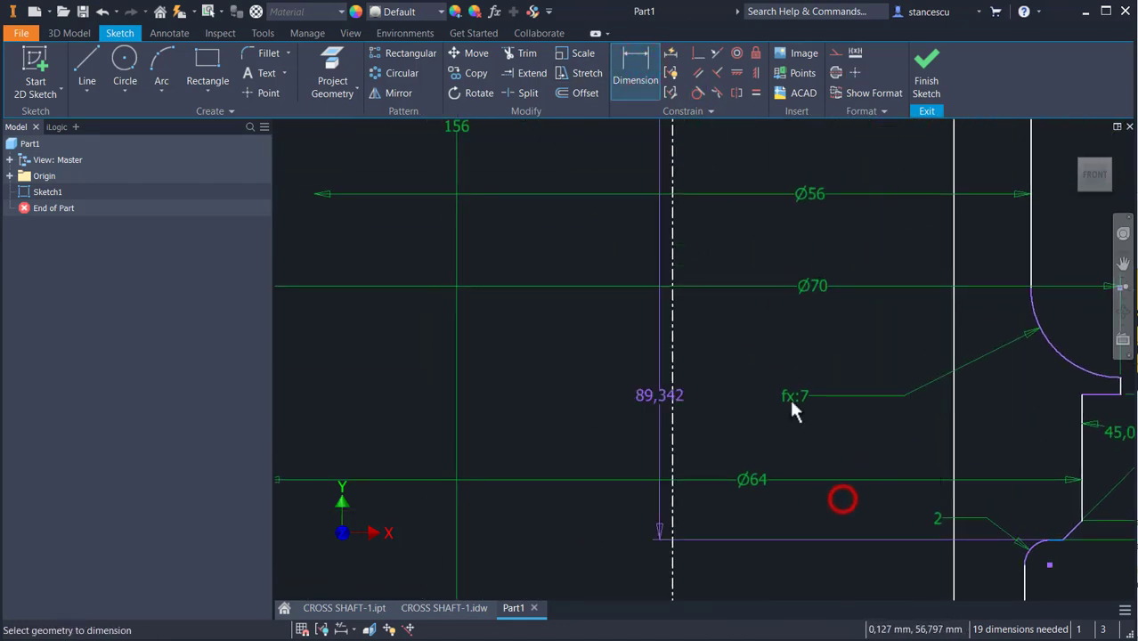
scroll(980, 454, down, 3)
click(486, 201)
text(90)
key(Return)
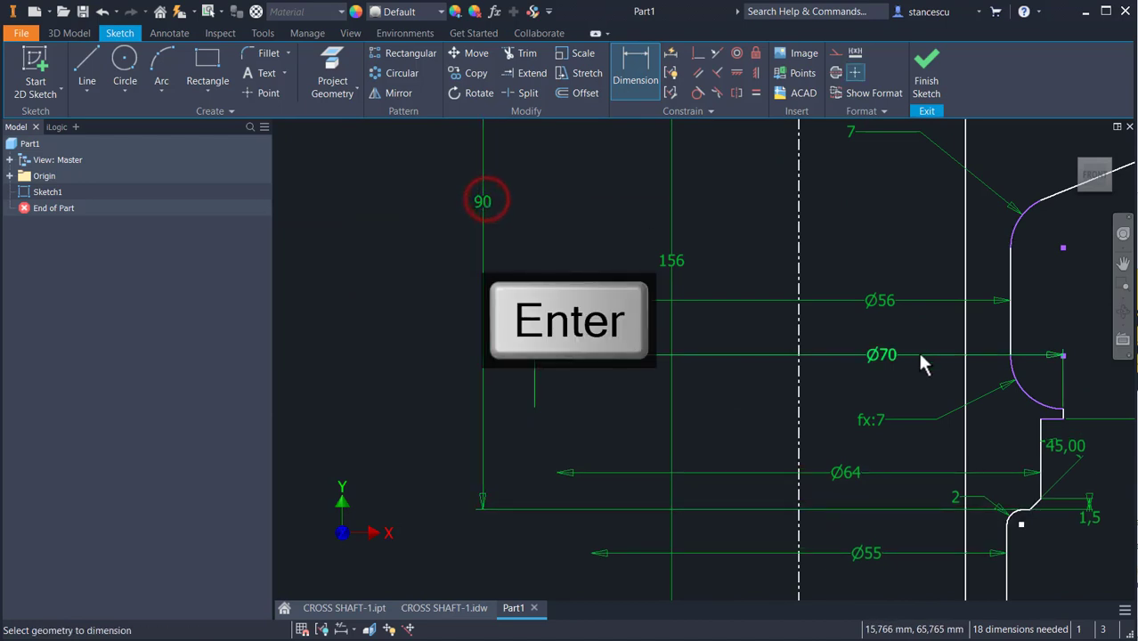
- Apply a tangent constraint between the lowest outer arc and the horizontal edge adjoining it below the 55 mm diameter
middle_drag(904, 584, 780, 293)
click(784, 296)
click(698, 92)
click(821, 407)
click(853, 419)
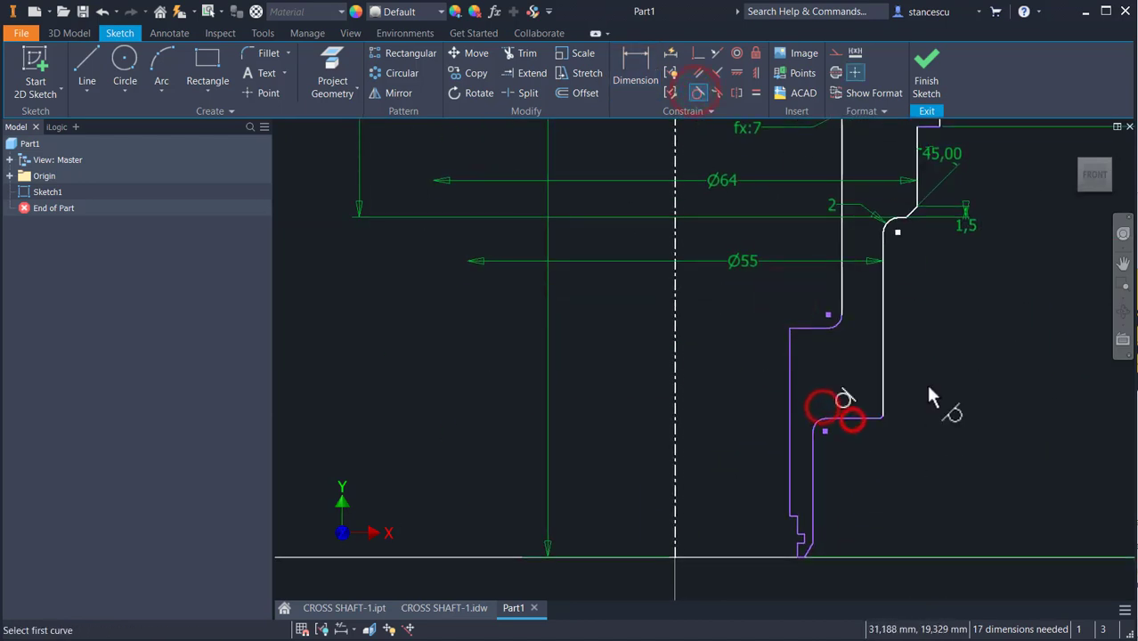
- Dimension the vertical height of the short slanted edge at the lower end of the 55 mm diameter as 1.5 mm
scroll(900, 415, up, 10)
click(635, 69)
click(775, 408)
click(973, 419)
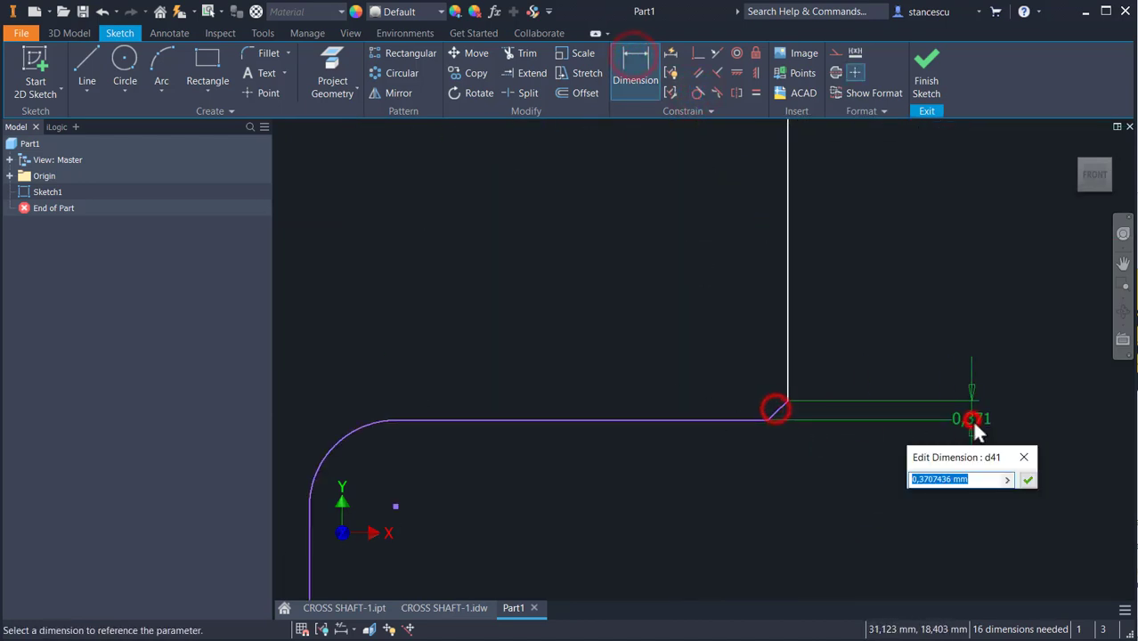
text(0)
key(Return)
- Dimension the angle between the 55 mm diameter edge and the short slanted edge at its lower end as 45 degrees
click(776, 433)
click(786, 330)
click(829, 183)
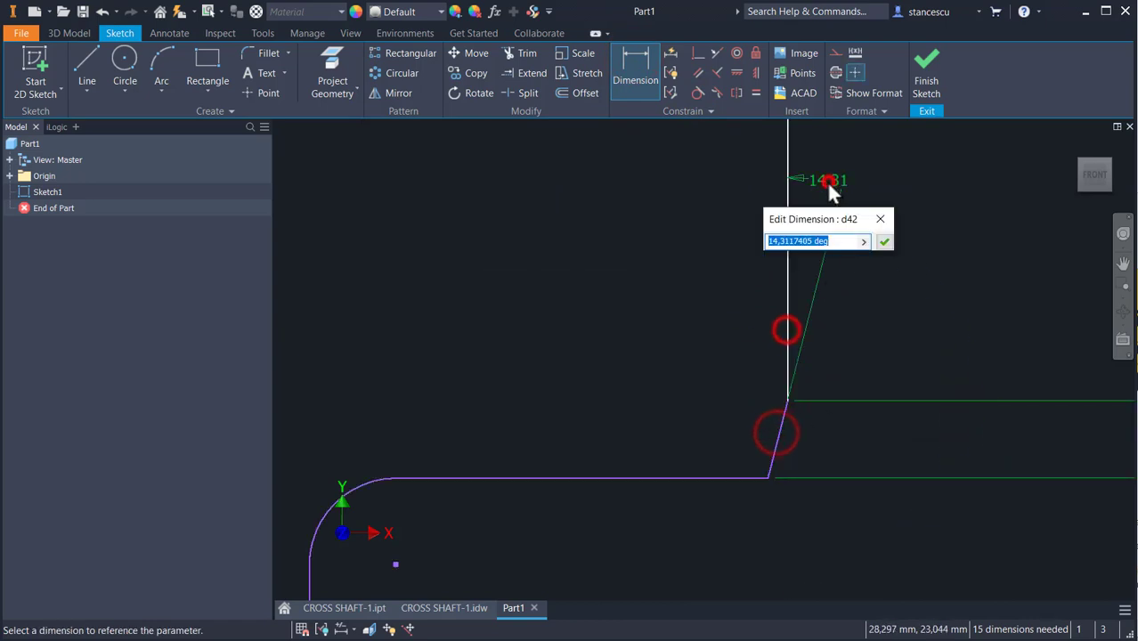
text(45)
key(Return)
- Dimension the horizontal edge beside the lowest outer arc 18 mm above the base line and constrain it horizontal
scroll(610, 384, down, 5)
click(620, 374)
click(563, 555)
click(935, 454)
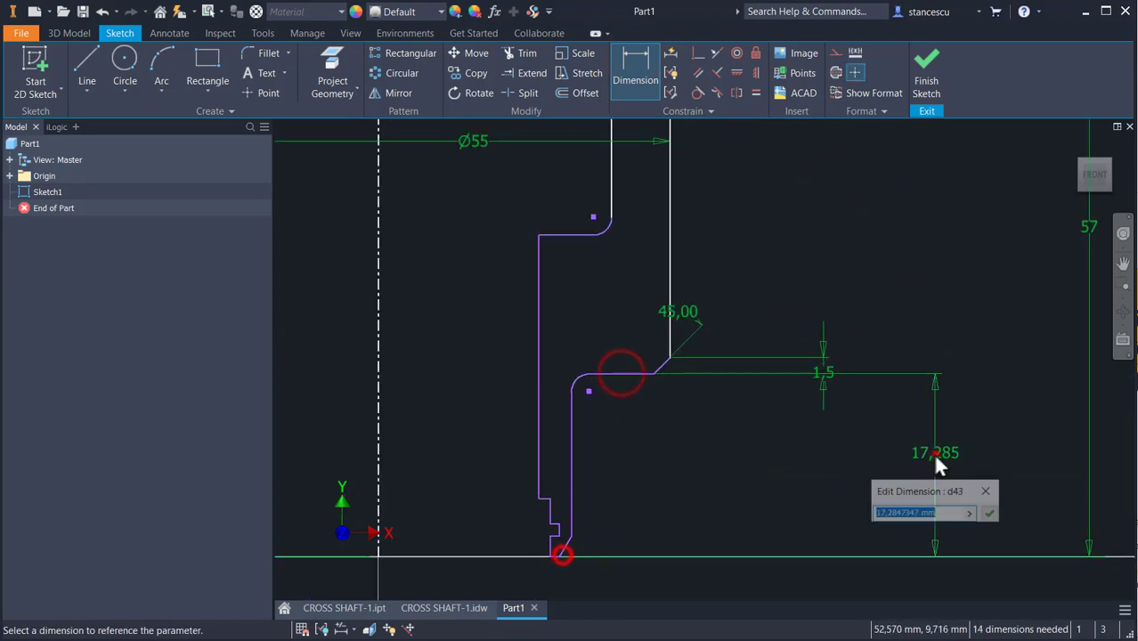
text(18)
key(Return)
click(737, 72)
click(634, 372)
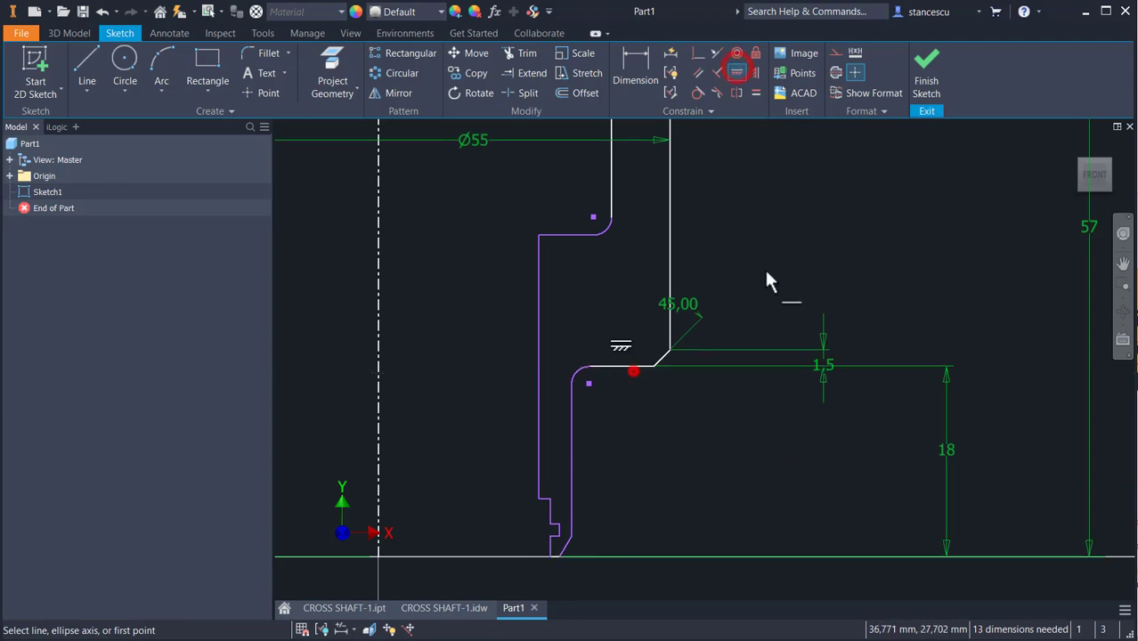
- Dimension the radius of the arc at the lower end of the bore's long vertical edge as 2 mm
middle_drag(768, 281, 827, 329)
click(635, 67)
click(665, 278)
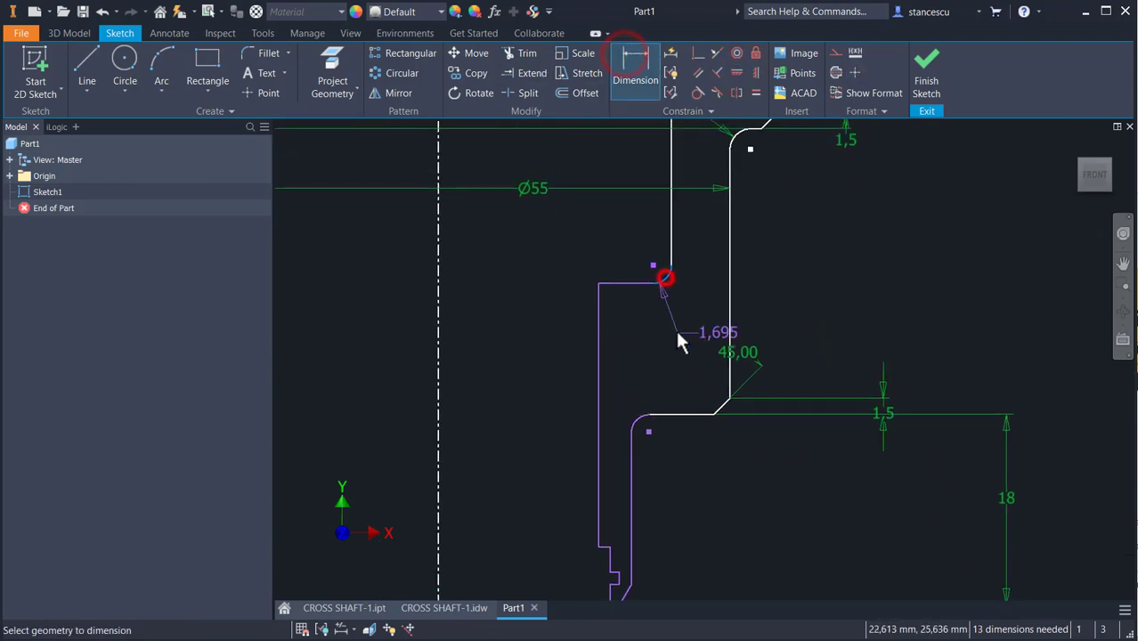
click(684, 301)
text(2)
key(Return)
- Dimension the radius of the lowest outer arc as 1.5 mm
click(635, 419)
click(557, 353)
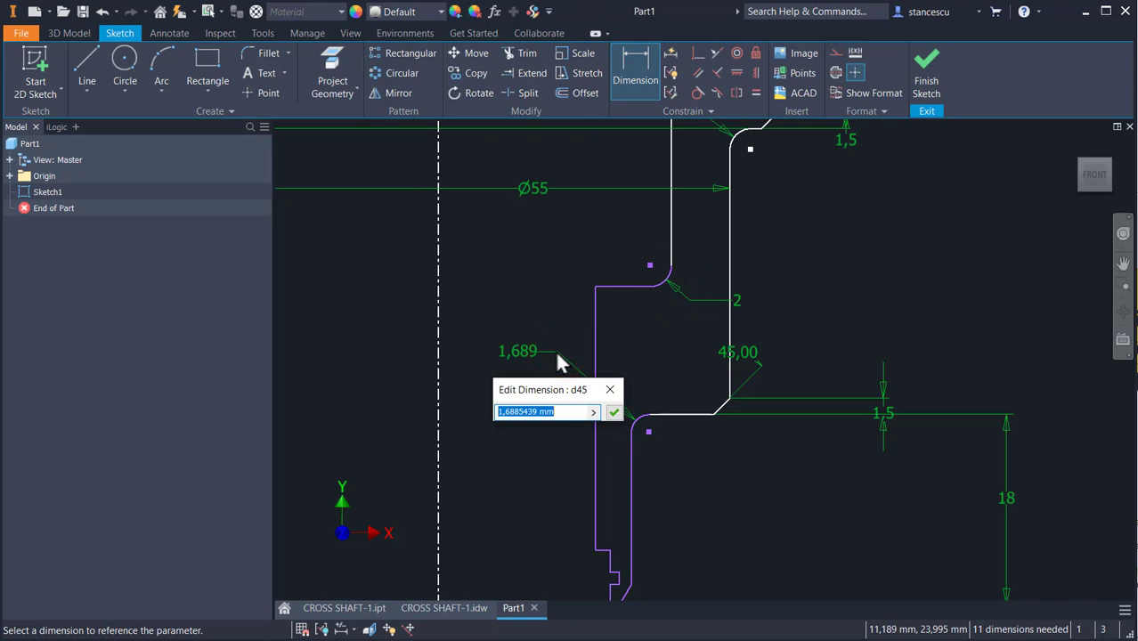
text(1,5)
key(Return)
- Dimension the vertical distance between the bore ledge beside the inner 2 mm arc and the lower end of the upper 45-degree chamfer as 15 mm
mouse_move(561, 363)
middle_down()
mouse_move(775, 376)
mouse_move(724, 366)
mouse_move(735, 443)
middle_up()
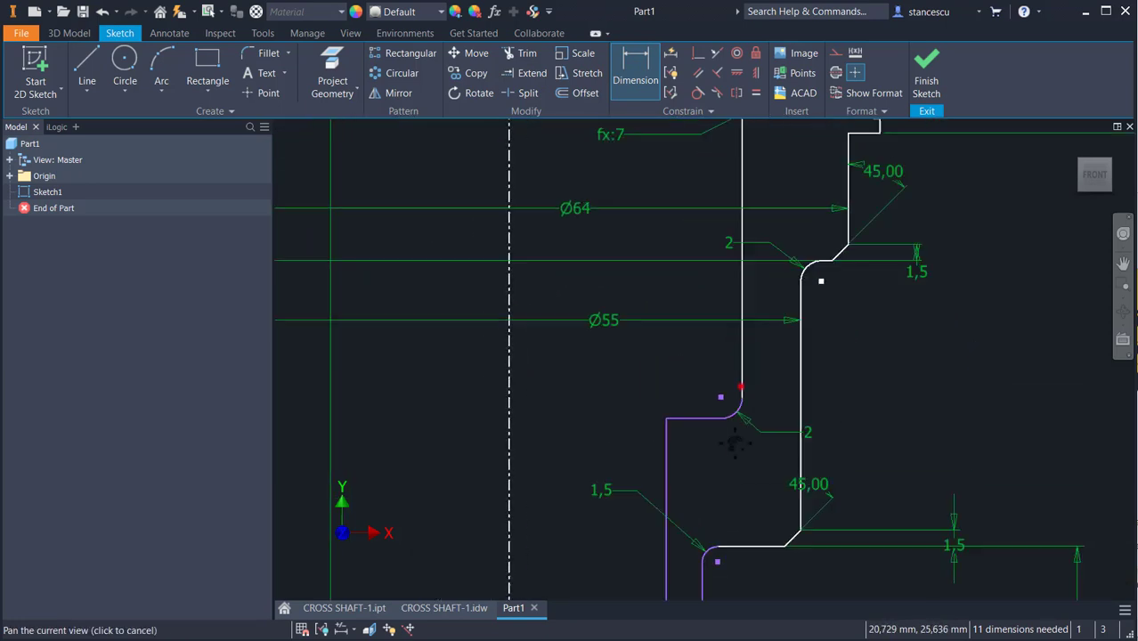
click(739, 386)
click(635, 60)
click(674, 456)
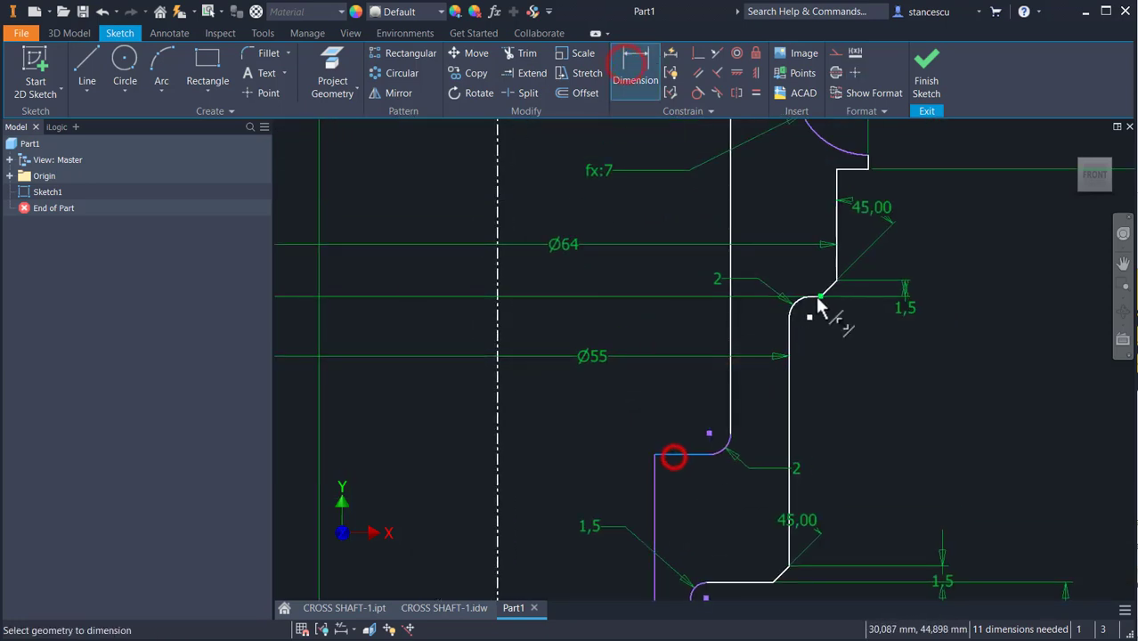
click(820, 300)
click(1045, 456)
text(15)
key(Return)
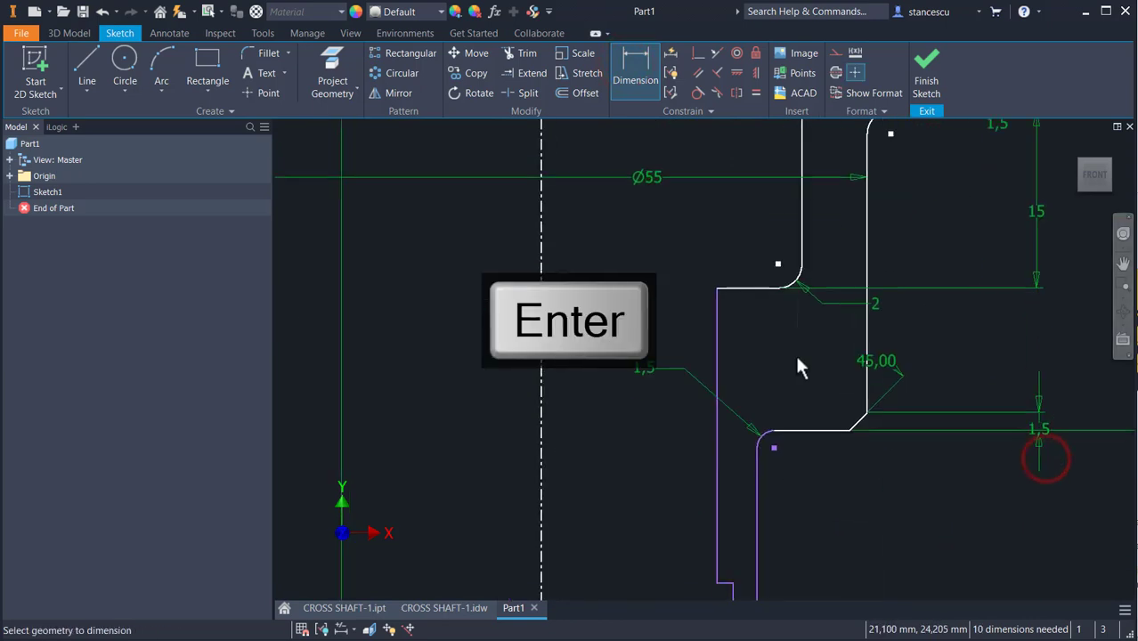
- Dimension the vertical bore edge below the inner 2 mm arc's ledge about the centerline as a 30 mm diameter
click(717, 336)
click(542, 369)
click(577, 309)
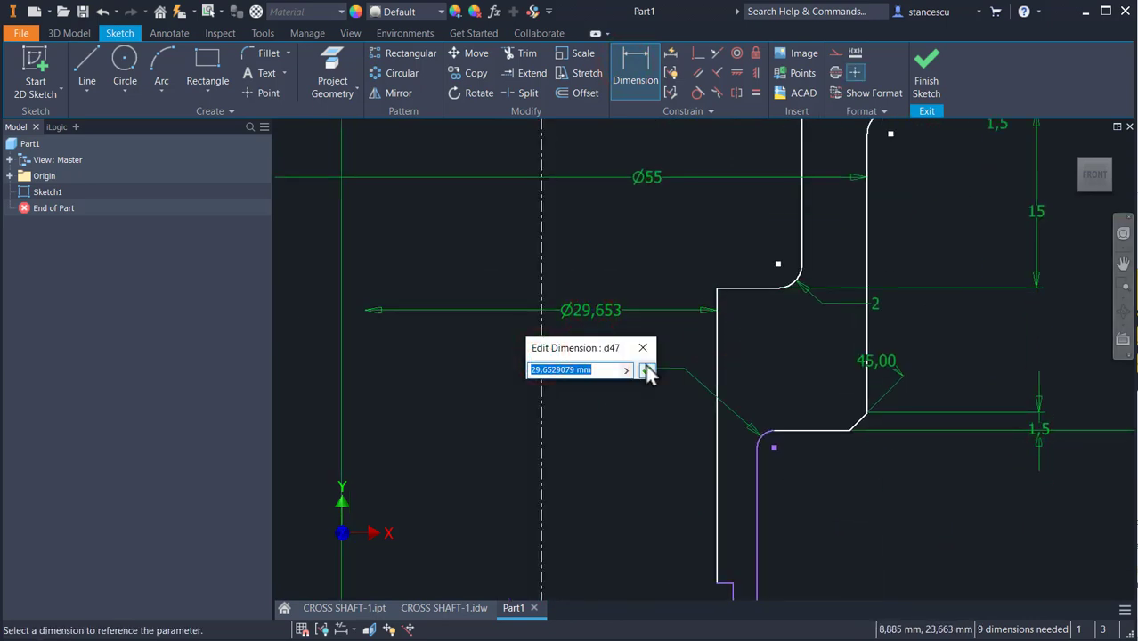
text(30)
click(648, 369)
- Dimension the short vertical edge below the 30 mm bore about the centerline as a 32 mm diameter
middle_drag(828, 539, 856, 343)
scroll(799, 398, up, 3)
click(732, 400)
click(370, 410)
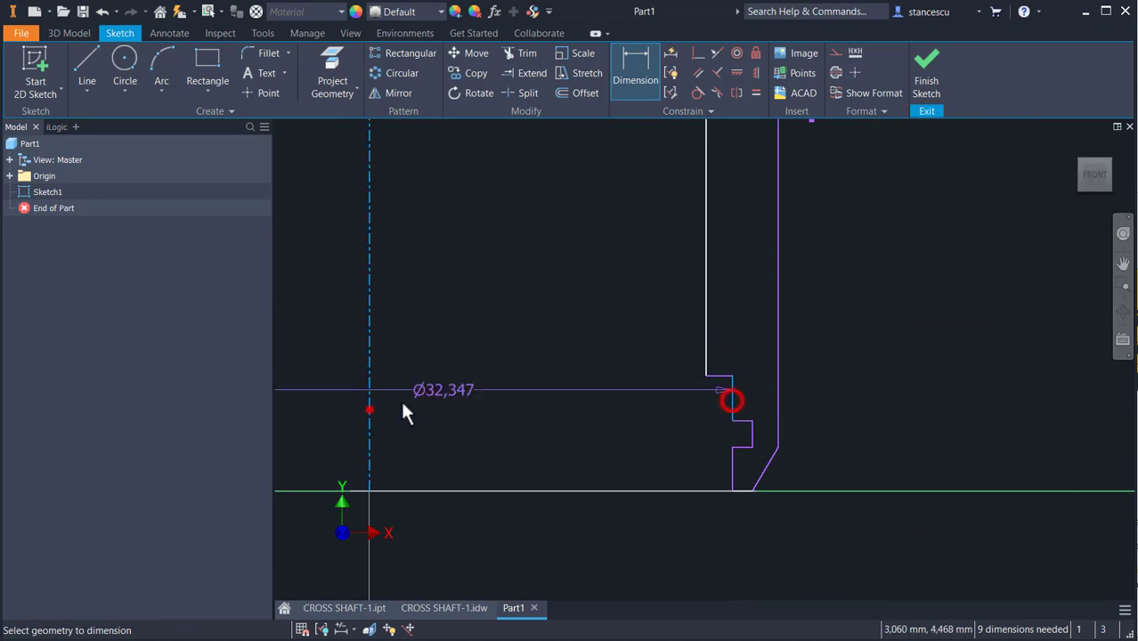
middle_drag(537, 285, 559, 154)
click(594, 423)
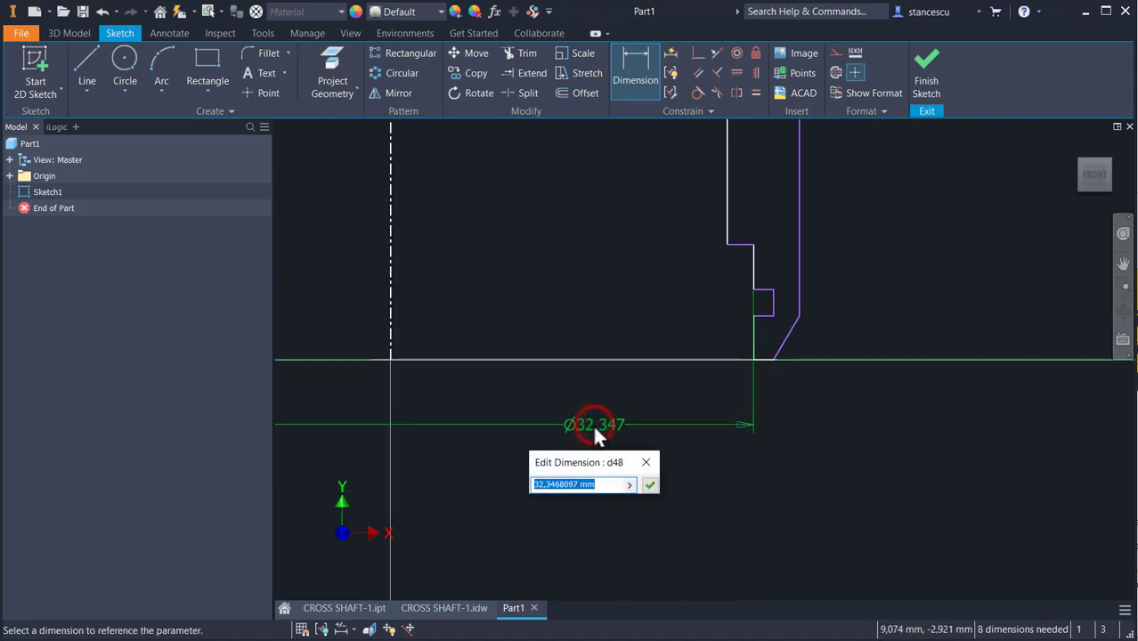
text(32)
key(Return)
- Dimension the vertical edge of the small groove near the base about the centerline as a 33.7 mm diameter
click(770, 306)
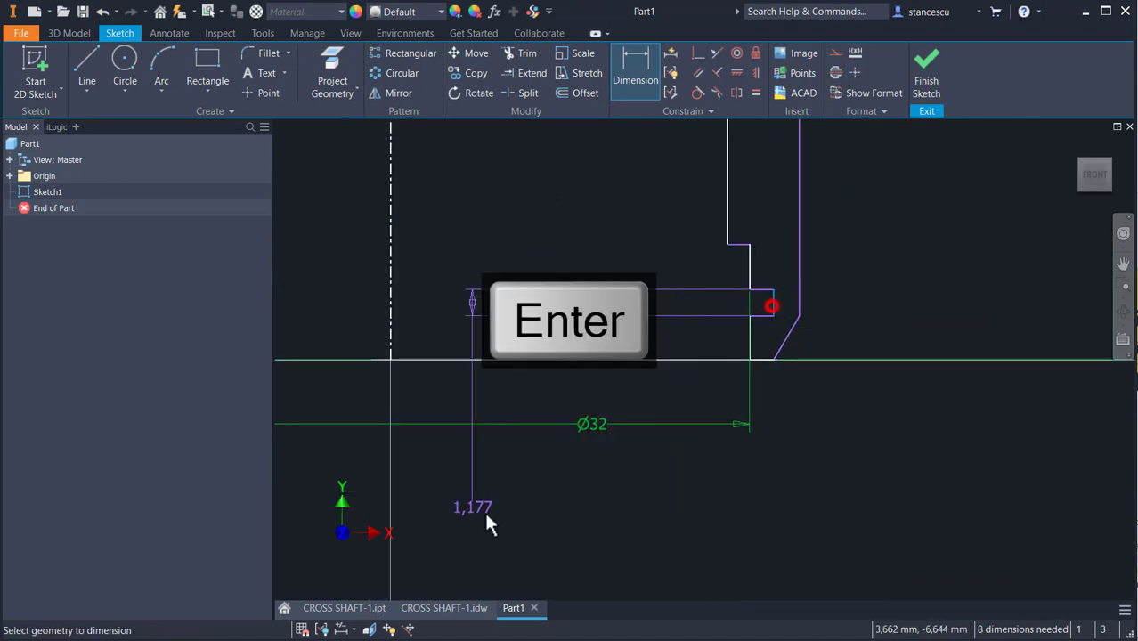
click(388, 339)
click(507, 486)
text(33,7)
key(Return)
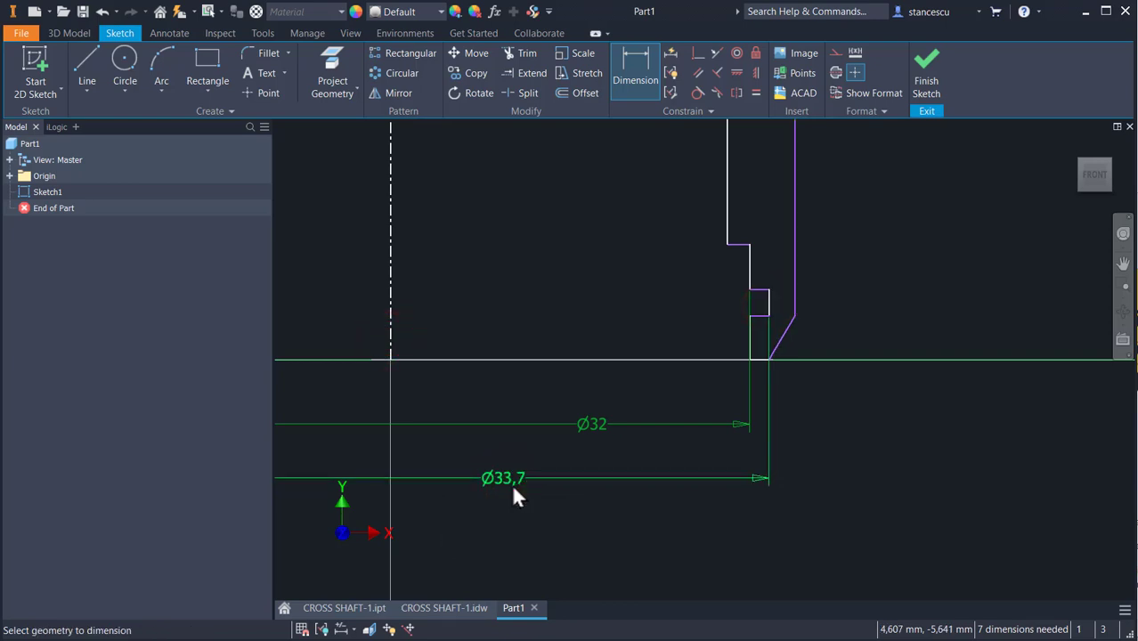
- Dimension the height of the ledge between the 30 mm and 32 mm bores above the base line as 5.4 mm
click(742, 240)
click(641, 359)
click(514, 303)
text(5,4)
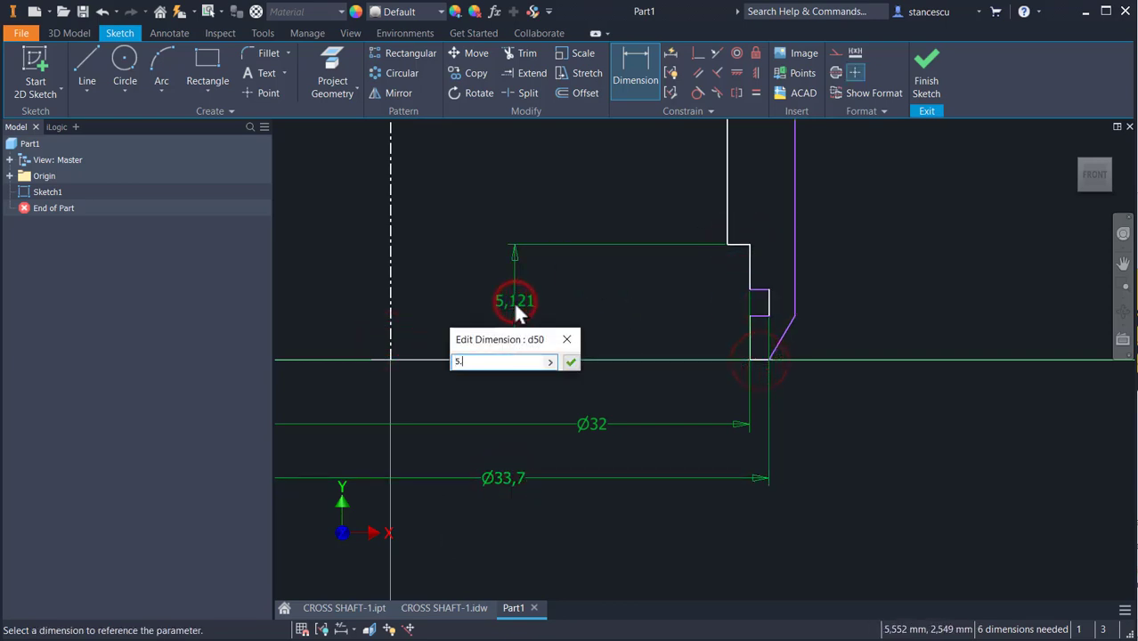
key(Return)
- Dimension the small groove with its upper edge 3.2 mm above the base line and a height of 1.3 mm
click(752, 299)
click(587, 314)
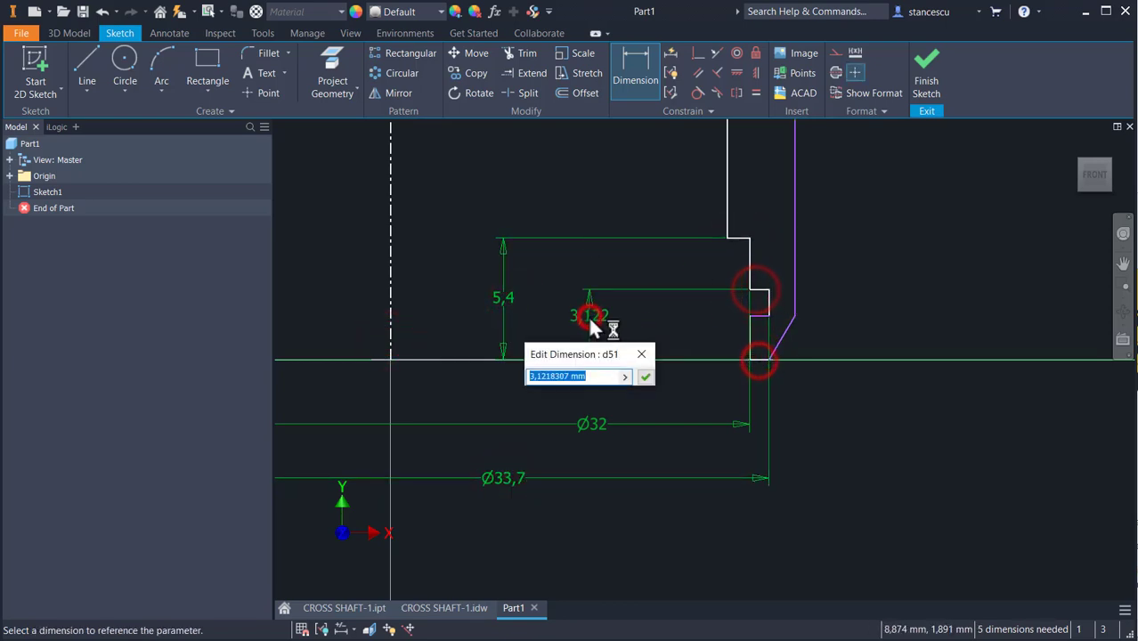
text(3,2)
key(Return)
click(769, 303)
click(693, 315)
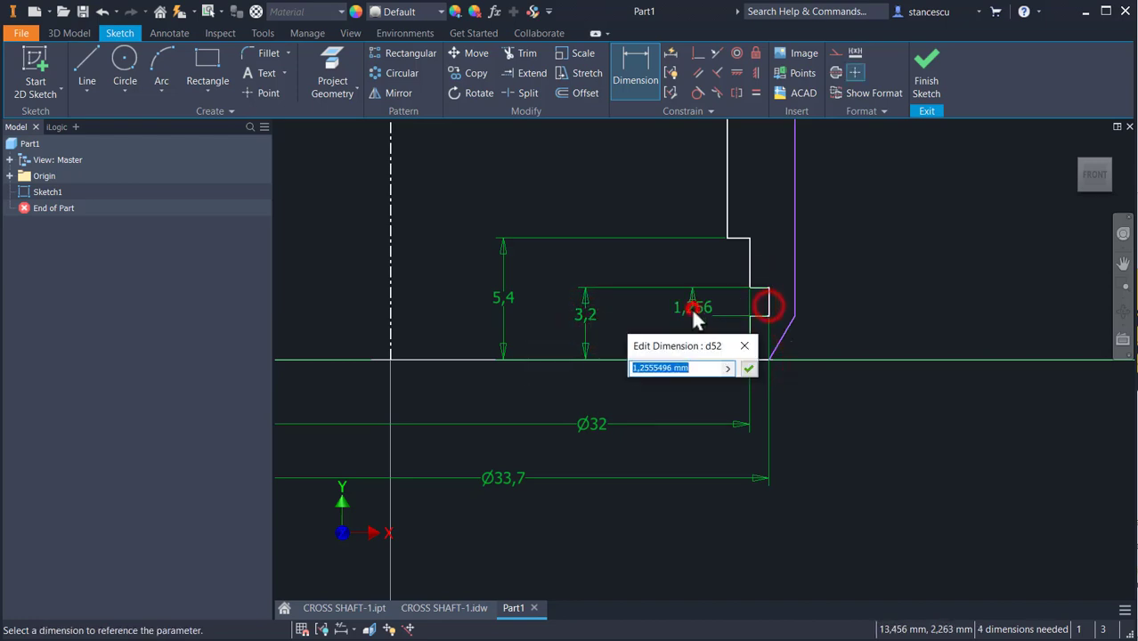
text(1,3)
key(Return)
- Dimension the slanted edge at the base with a 2 mm vertical height and a 30 degree angle to the vertical edge above it
click(782, 336)
click(915, 345)
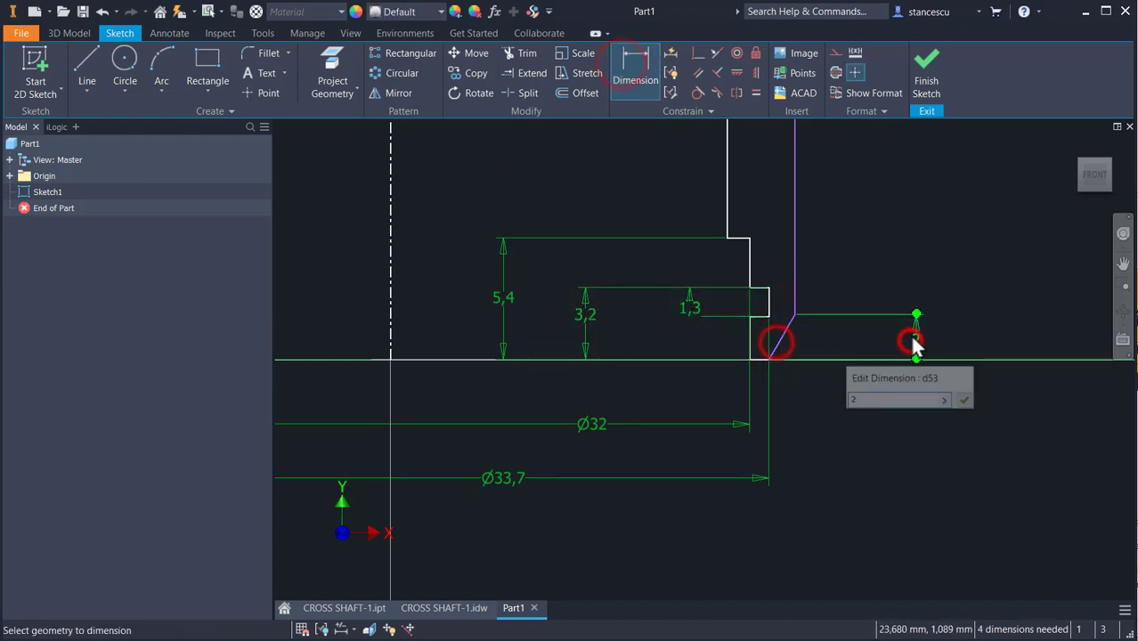
text(2)
key(Return)
click(794, 265)
click(818, 197)
text(30)
key(Return)
- Try to apply a tangent constraint between the lower 7 mm arc and the 56 mm diameter edge
scroll(813, 474, down, 3)
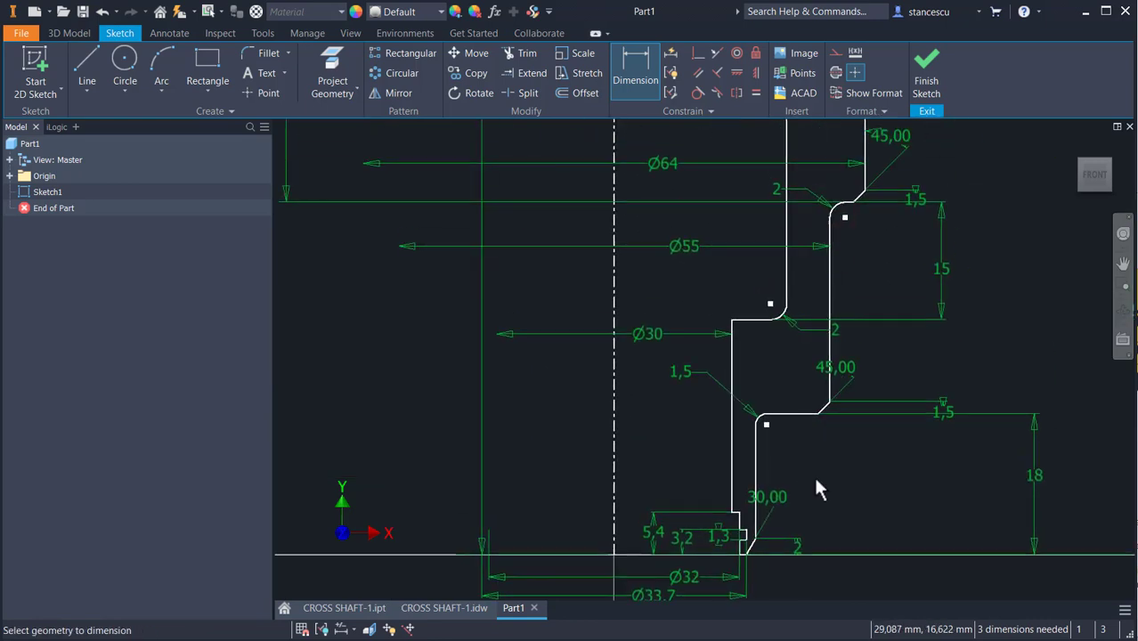
scroll(782, 301, up, 3)
click(698, 92)
click(743, 377)
click(728, 315)
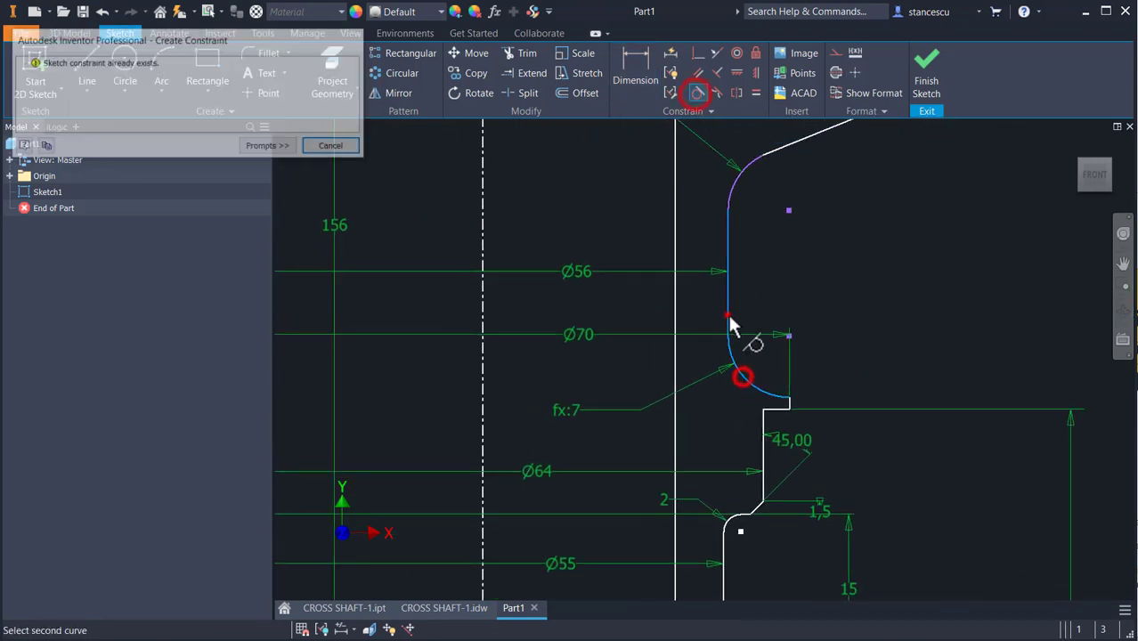
click(324, 148)
key(Escape)
- Apply a tangent constraint between the upper 7 mm arc and the long sloped line running up to the 22.5 mm arc
scroll(848, 282, down, 4)
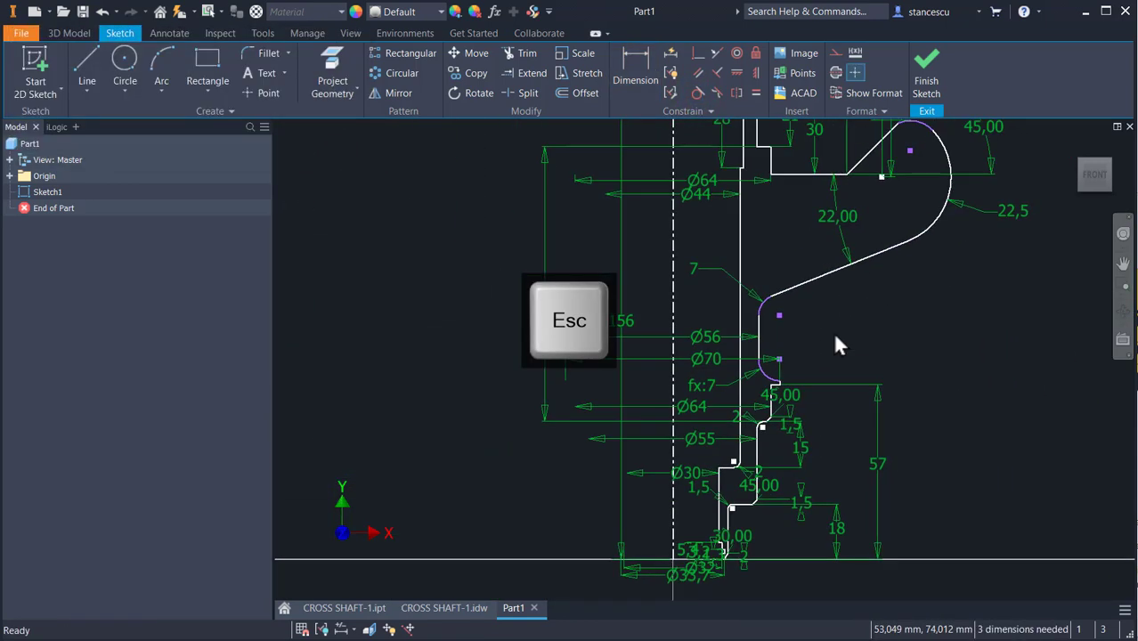
drag(834, 269, 775, 310)
scroll(774, 310, up, 3)
click(698, 93)
click(798, 284)
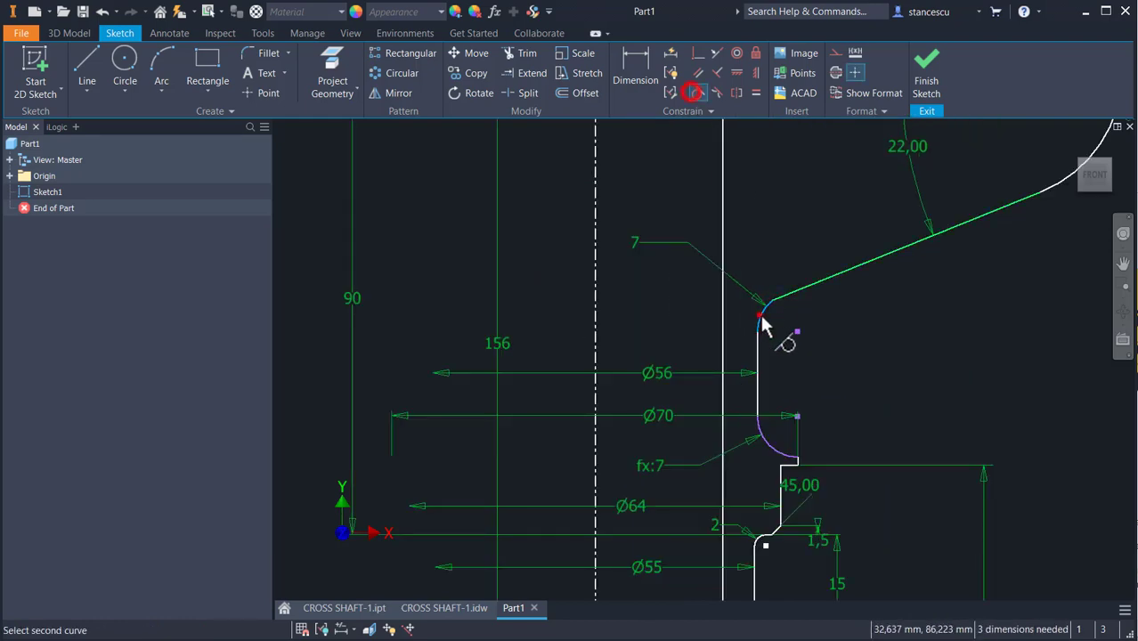
click(758, 314)
click(761, 402)
click(331, 145)
key(Escape)
- Dimension the length of the short vertical edge below the lower 7 mm arc as 2 mm
scroll(838, 414, down, 3)
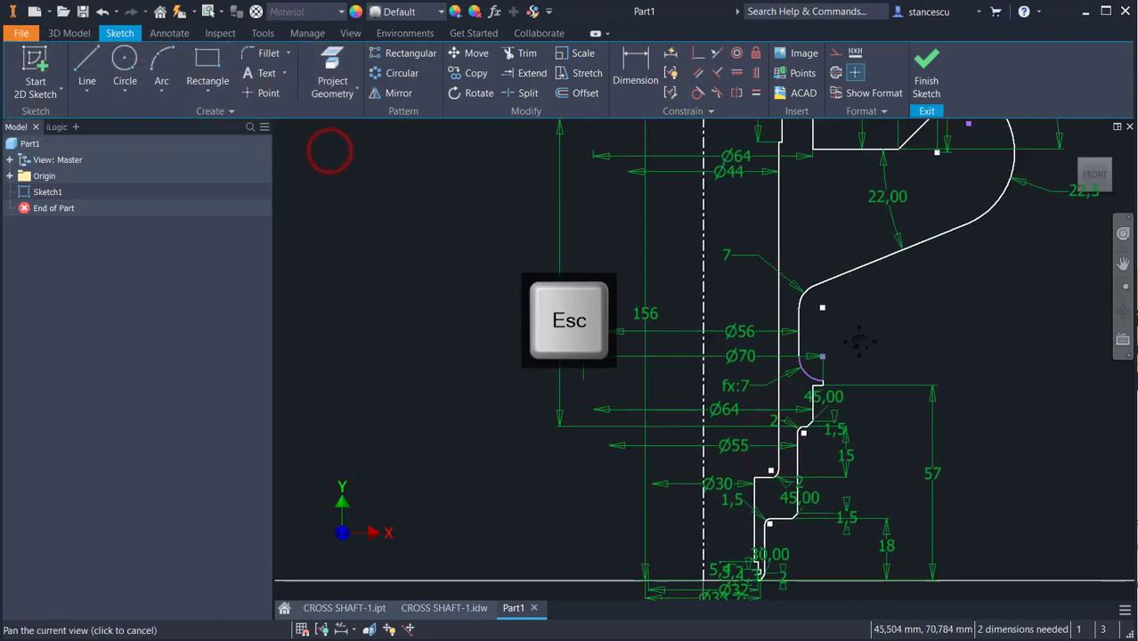
scroll(888, 177, up, 4)
scroll(888, 176, up, 2)
scroll(890, 348, down, 5)
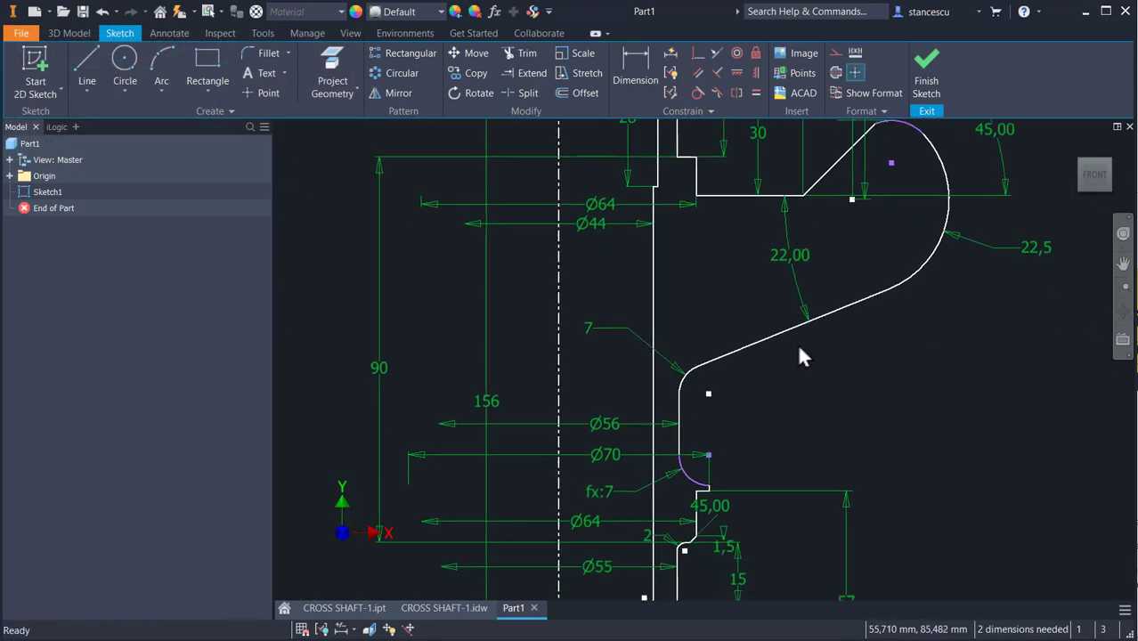
middle_drag(800, 356, 820, 251)
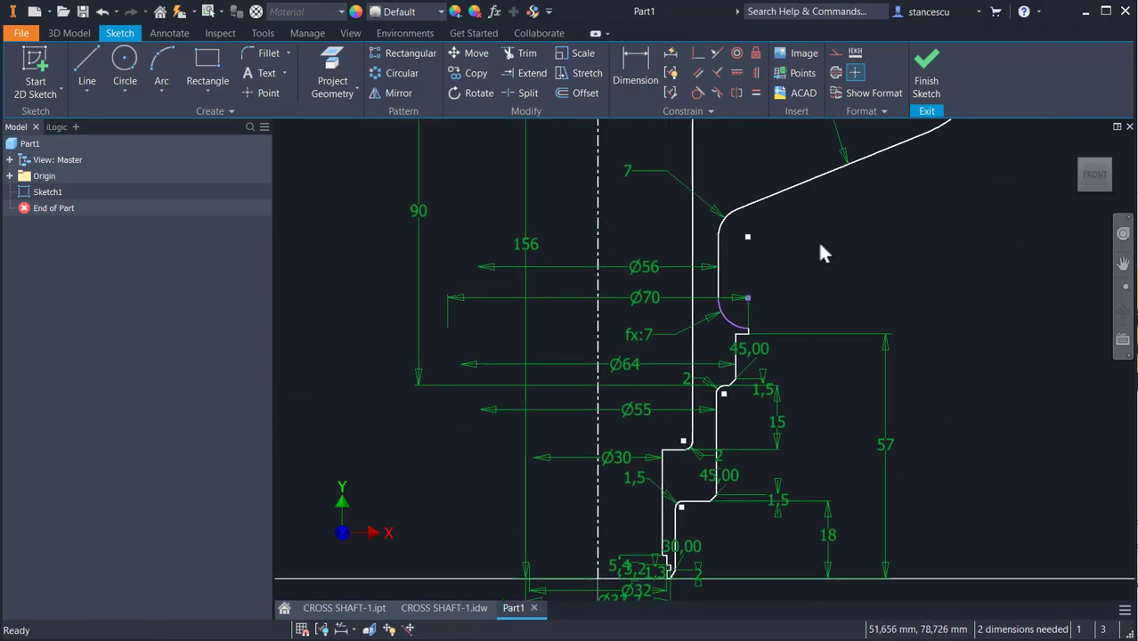
click(619, 90)
scroll(775, 338, up, 3)
scroll(777, 345, up, 2)
click(729, 325)
click(851, 300)
text(2)
key(Return)
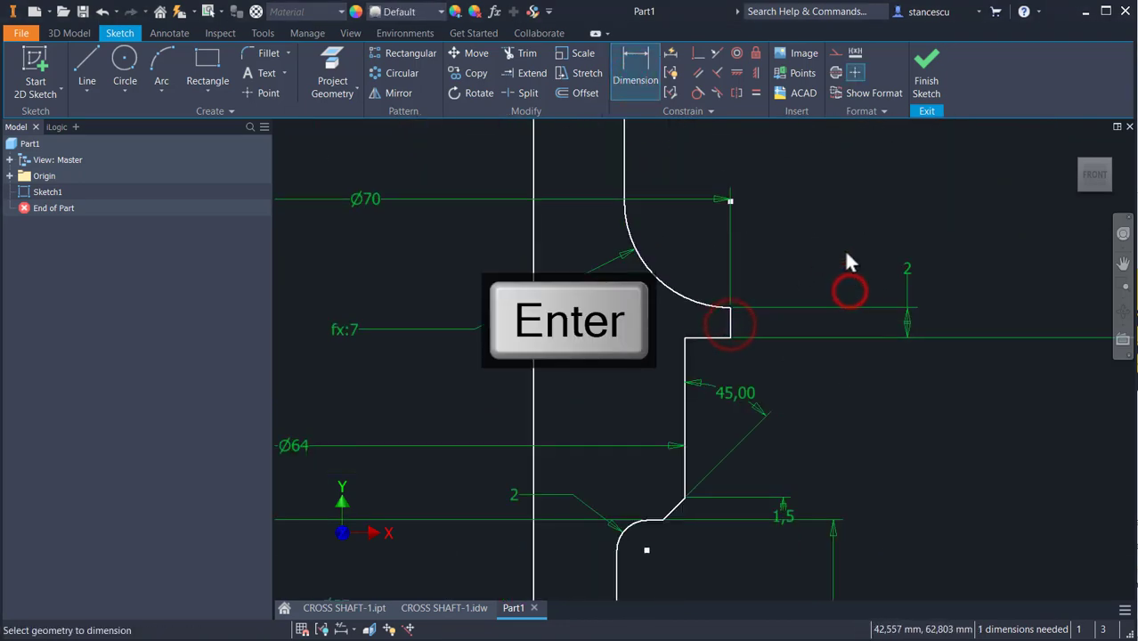
- Apply a tangent constraint between the small arc at the rim's peak and the 45-degree sloped line
scroll(849, 286, down, 5)
middle_drag(861, 292, 726, 428)
click(698, 92)
click(857, 237)
click(835, 252)
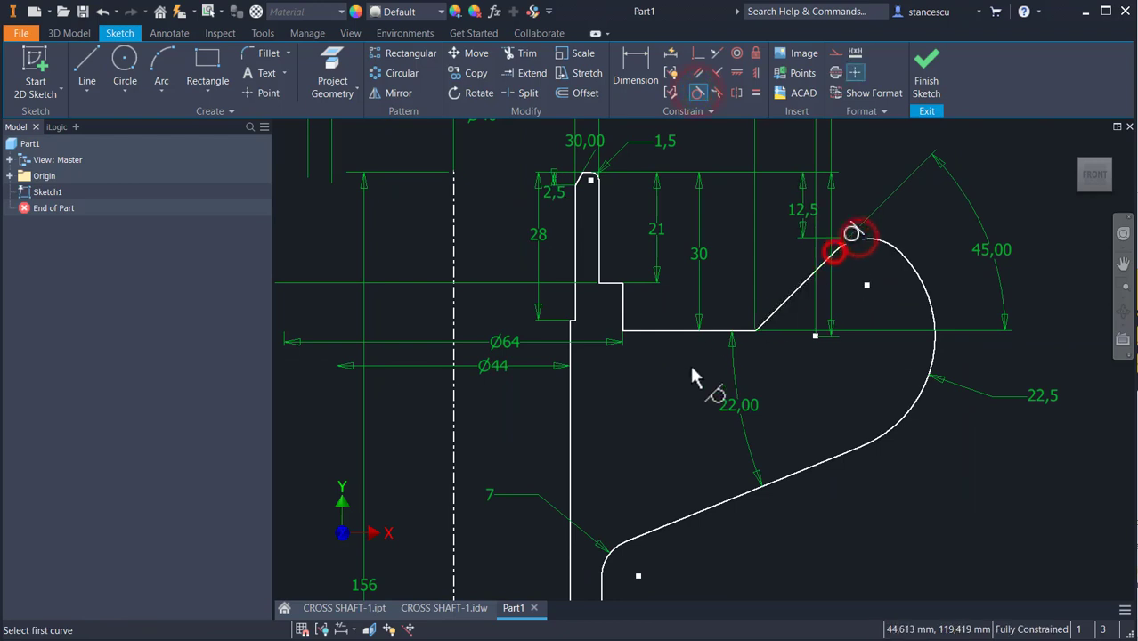
key(Home)
key(Escape)
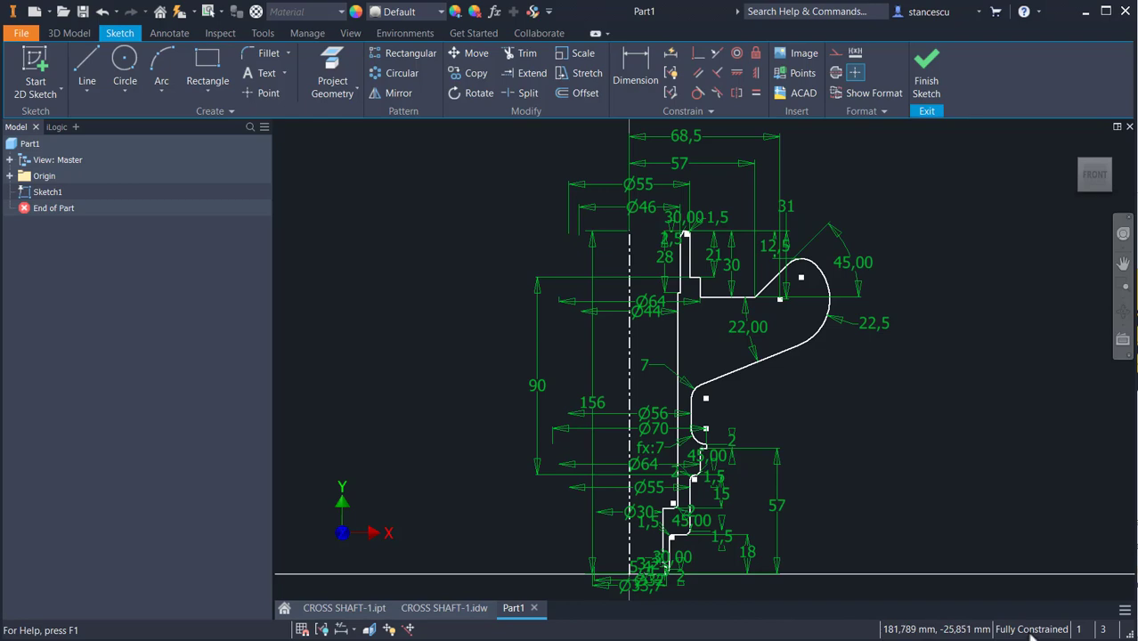
- Finish the sketch and revolve the profile a full turn about the centerline into a new solid
click(926, 67)
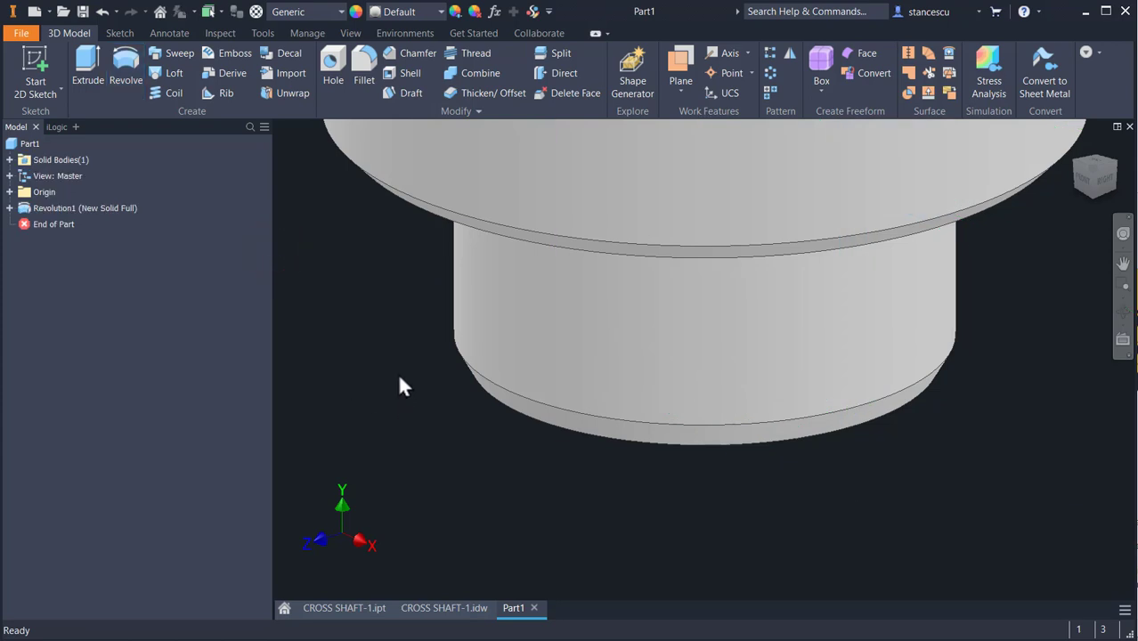
key(F6)
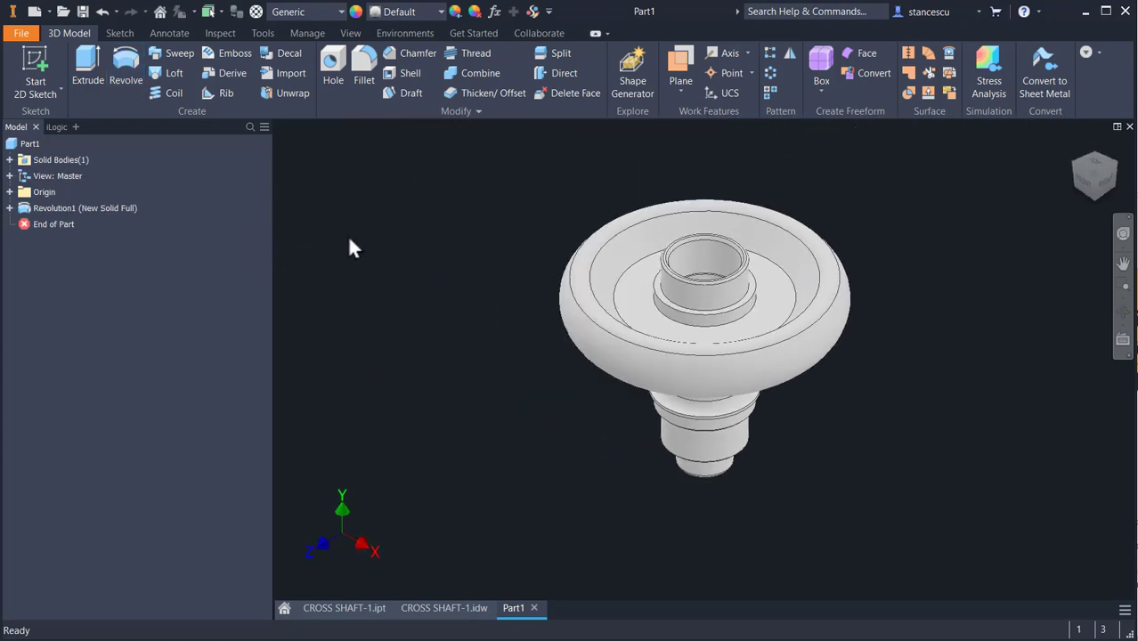
- Assign the material Stainless Steel, Austenitic to the part
click(334, 15)
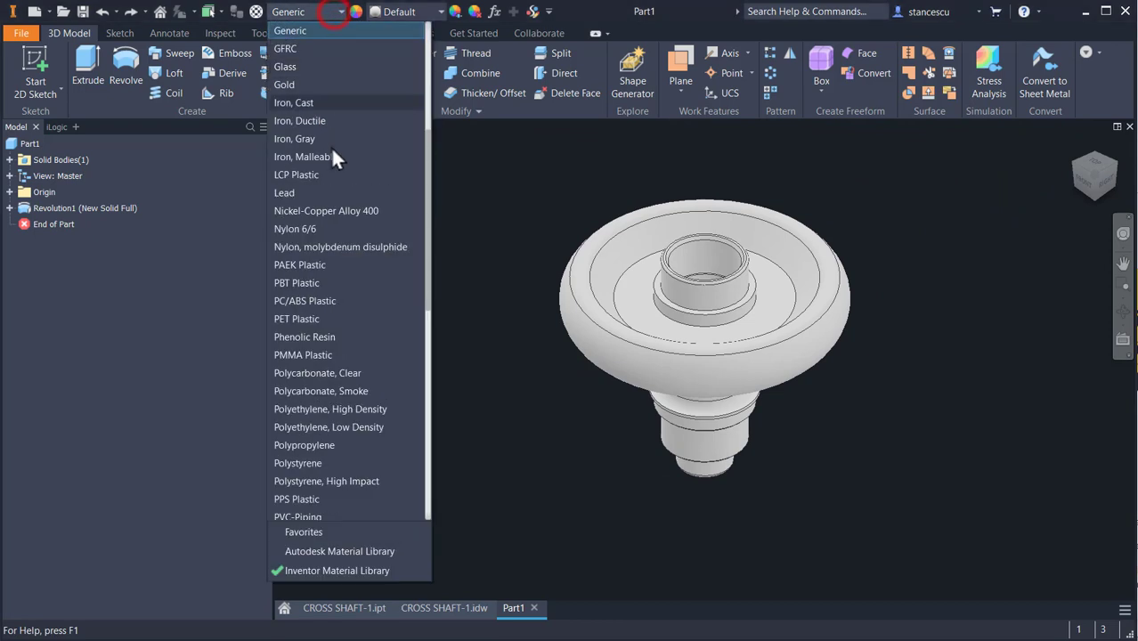
scroll(392, 304, down, 5)
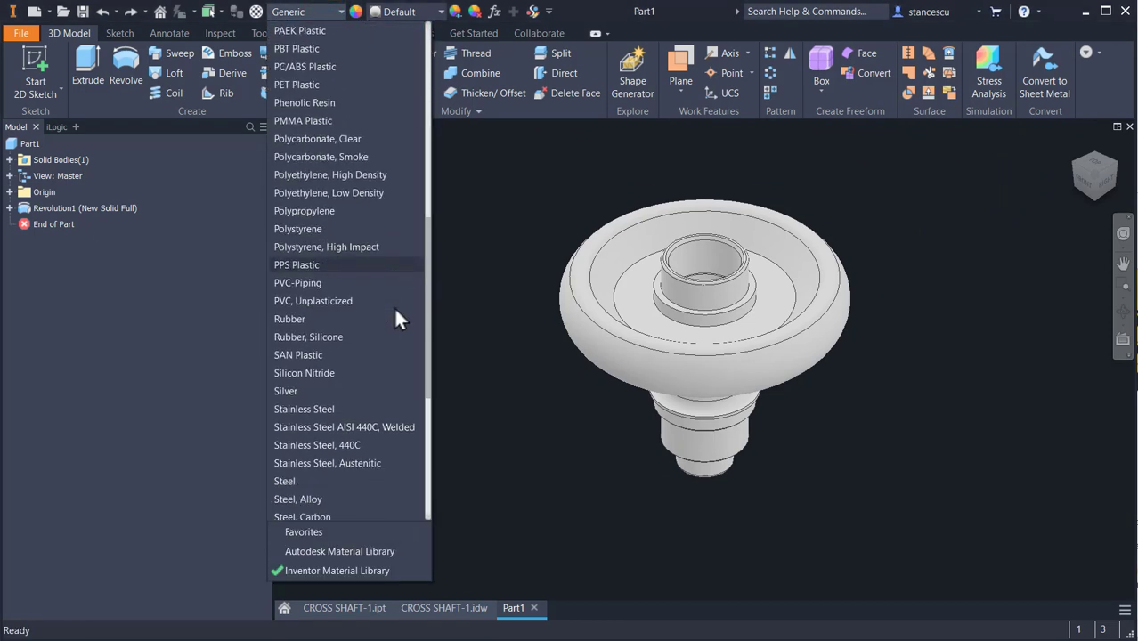
scroll(334, 469, down, 1)
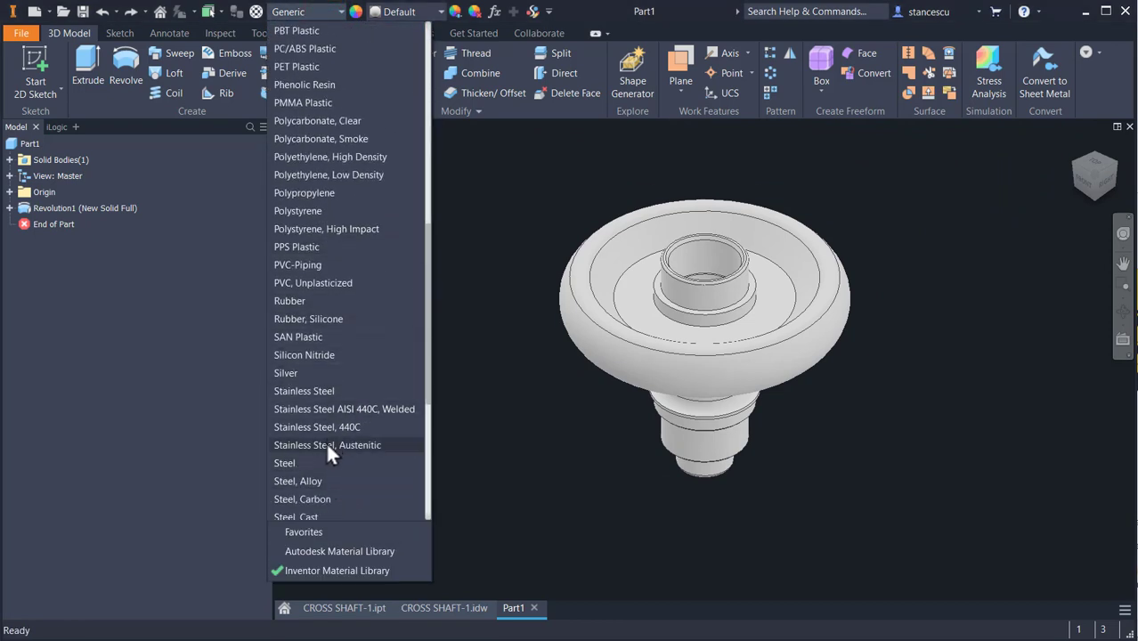
click(325, 444)
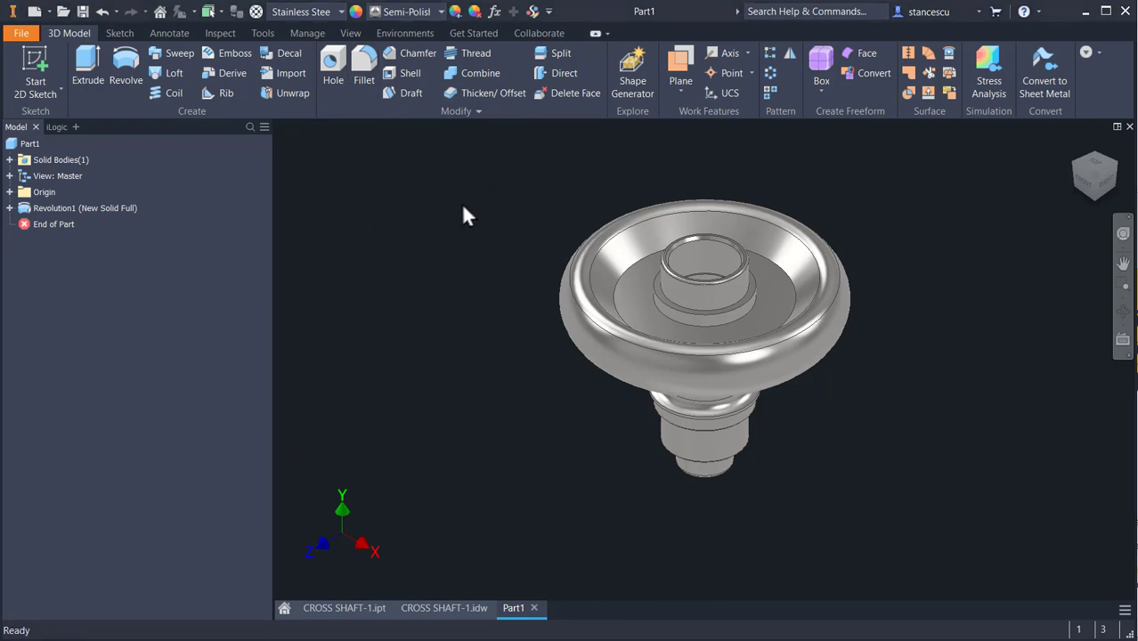
- Start a new sketch on the XY plane and slice the graphics to expose the shaft's cross-section
click(9, 191)
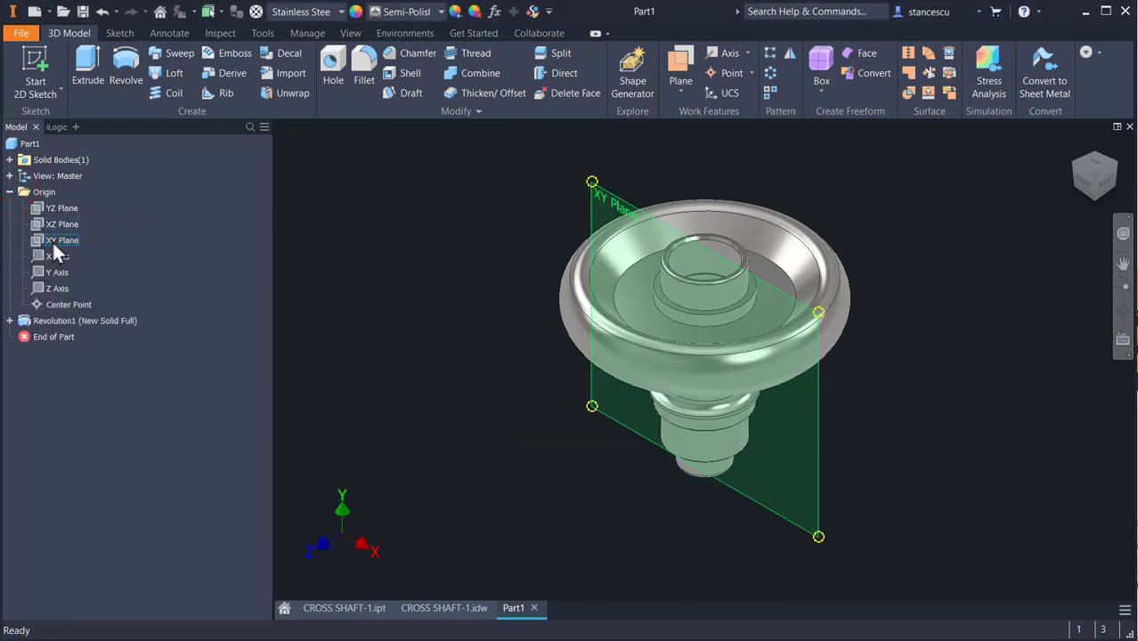
click(55, 245)
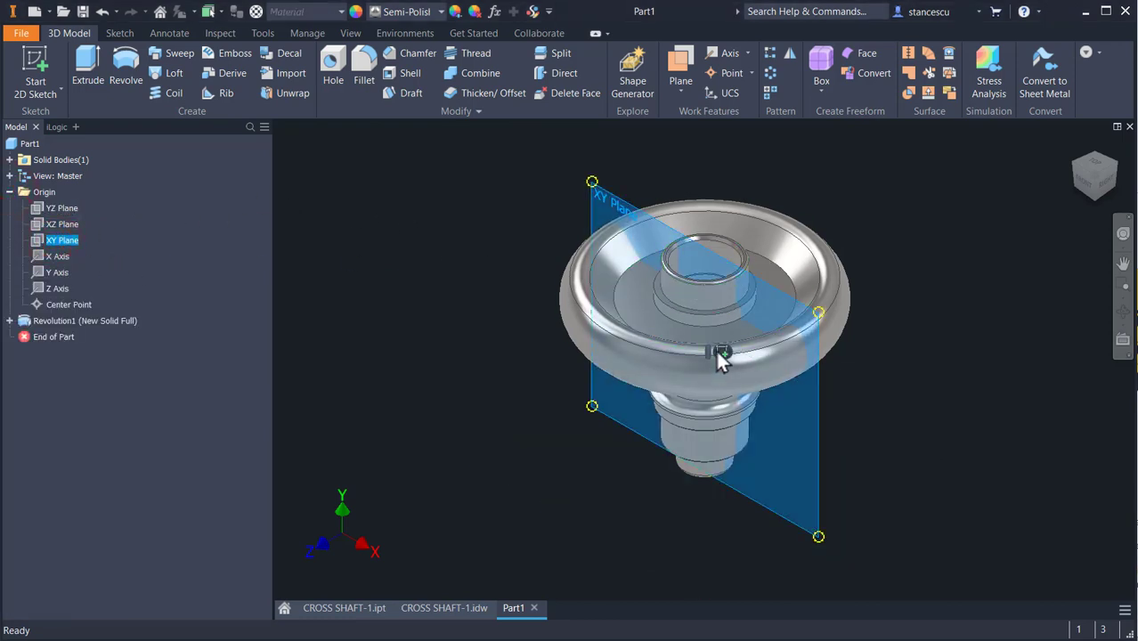
click(718, 351)
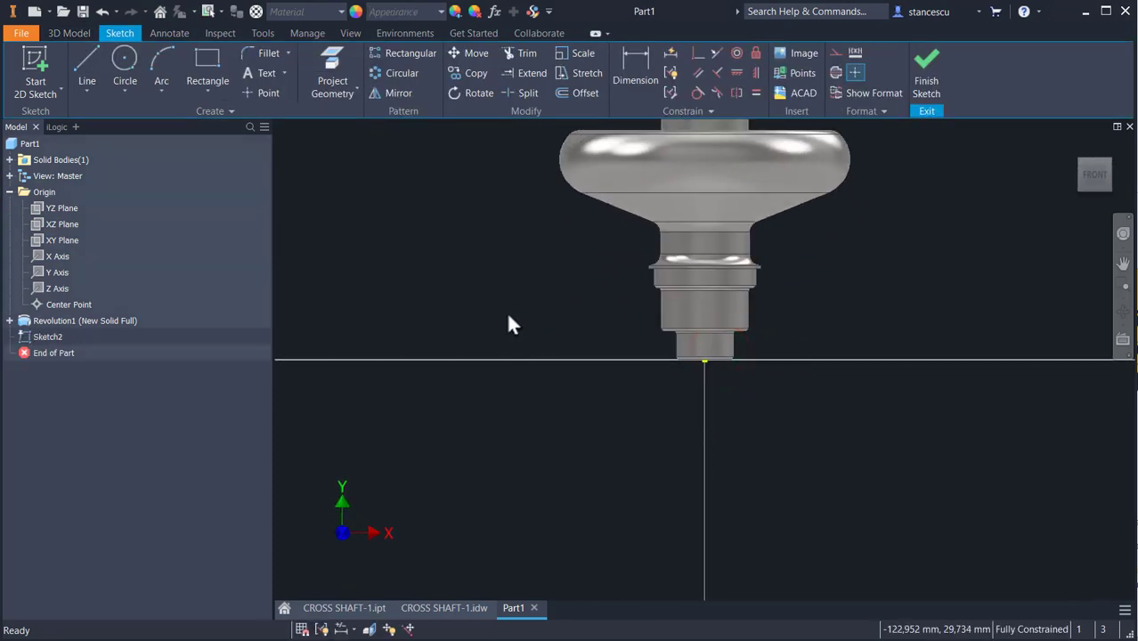
middle_drag(506, 310, 503, 427)
scroll(525, 354, up, 3)
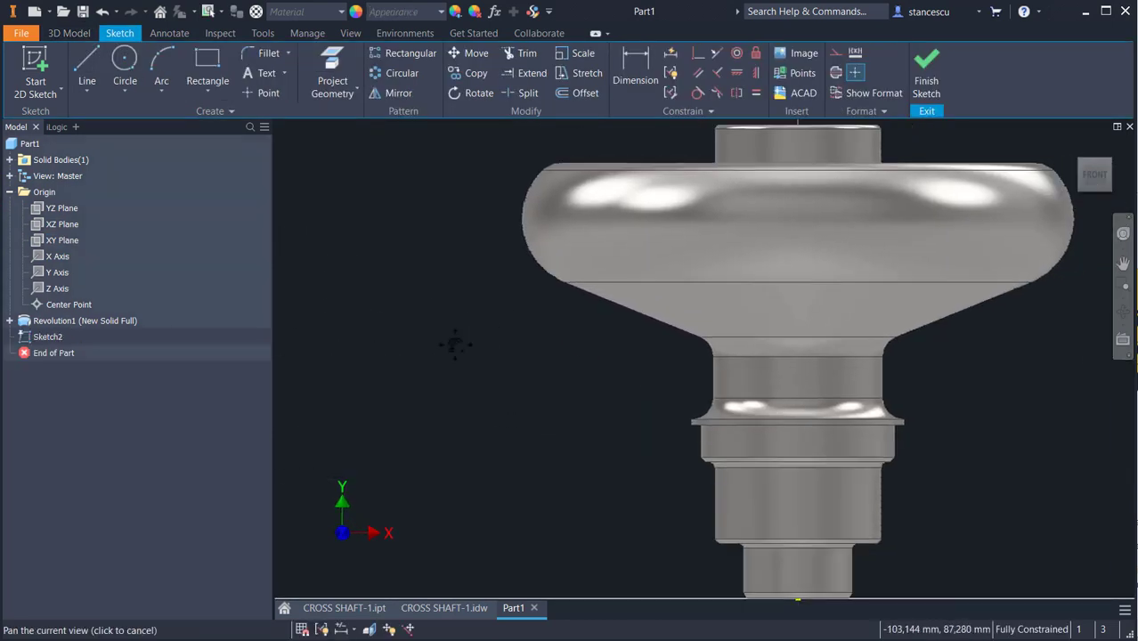
middle_drag(455, 345, 432, 338)
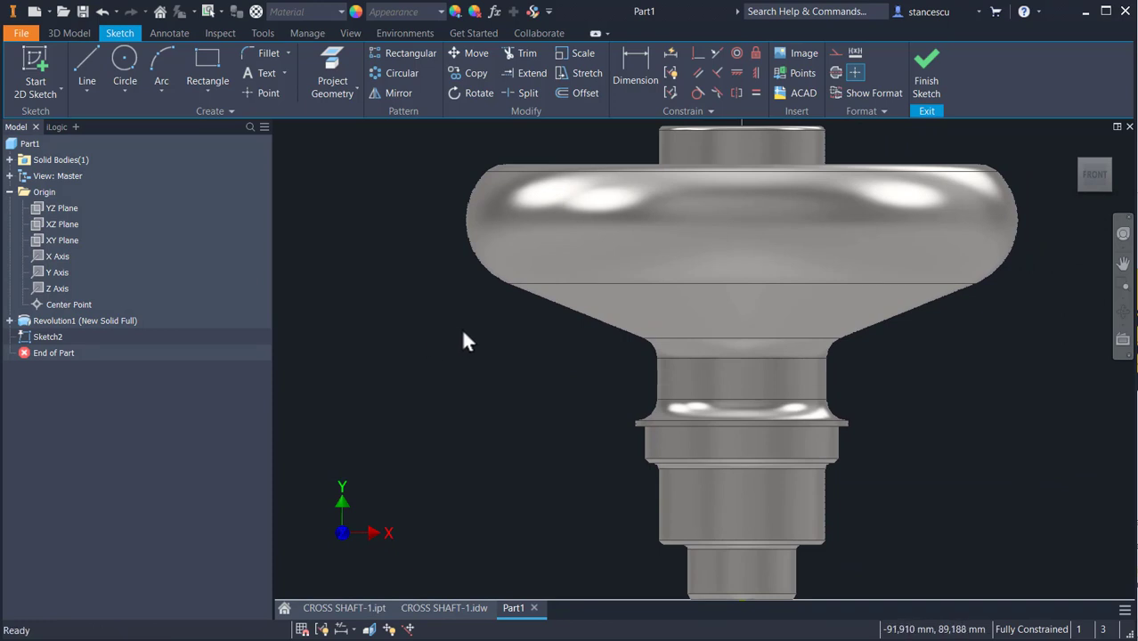
key(F7)
middle_drag(895, 340, 812, 381)
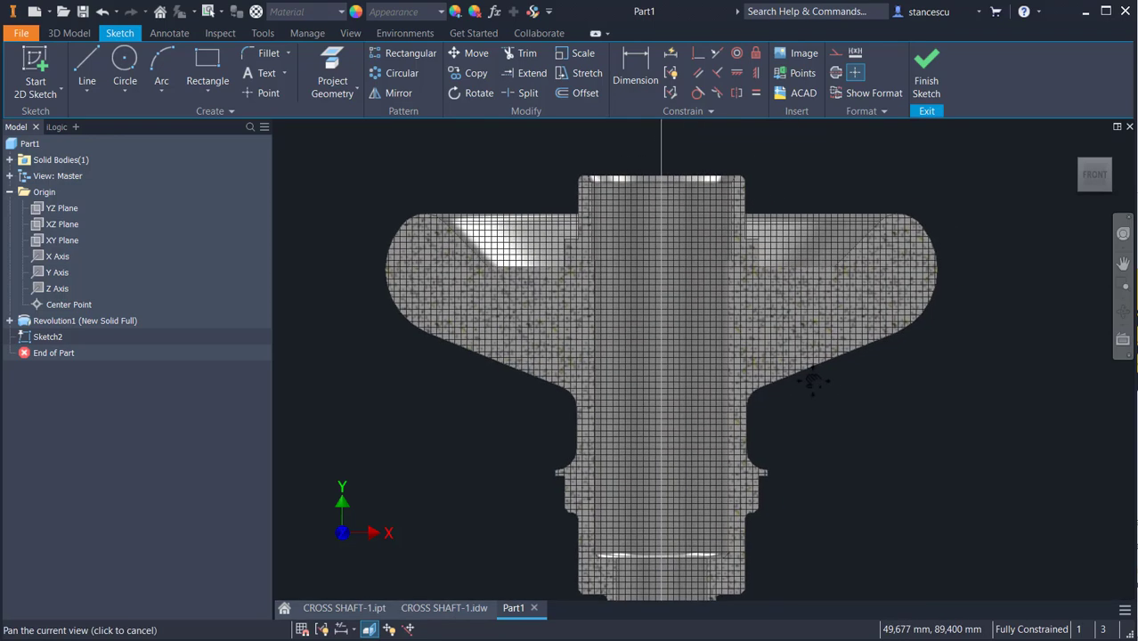
scroll(570, 356, down, 1)
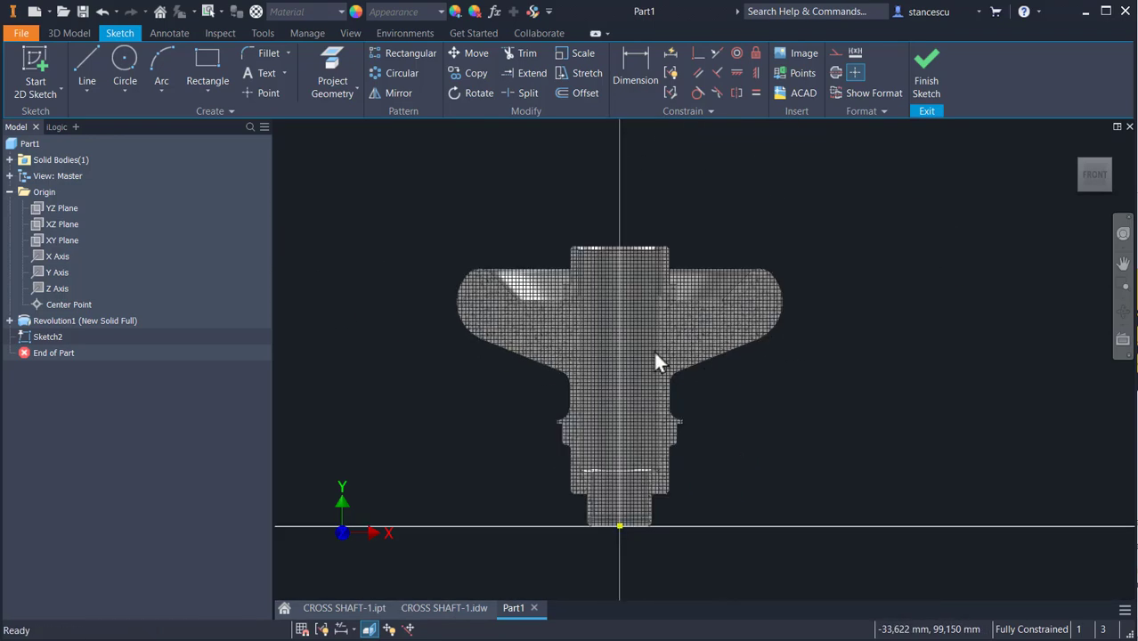
scroll(695, 349, down, 2)
- Draw a circle with a 90 mm radius in the empty area to the right of the sectioned rim
click(131, 71)
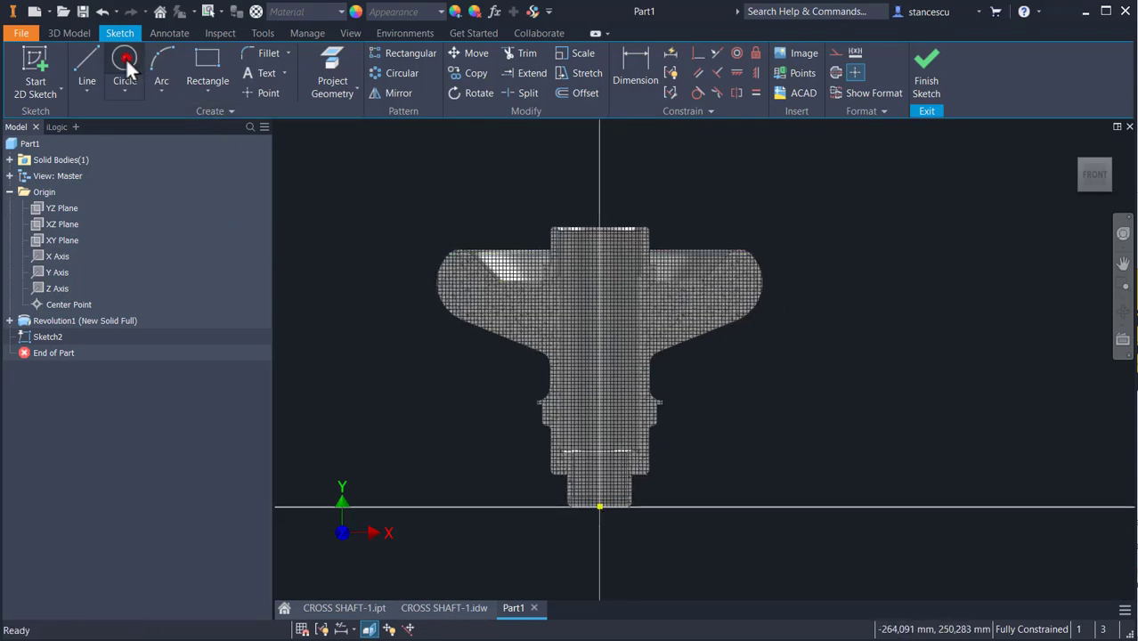
click(927, 278)
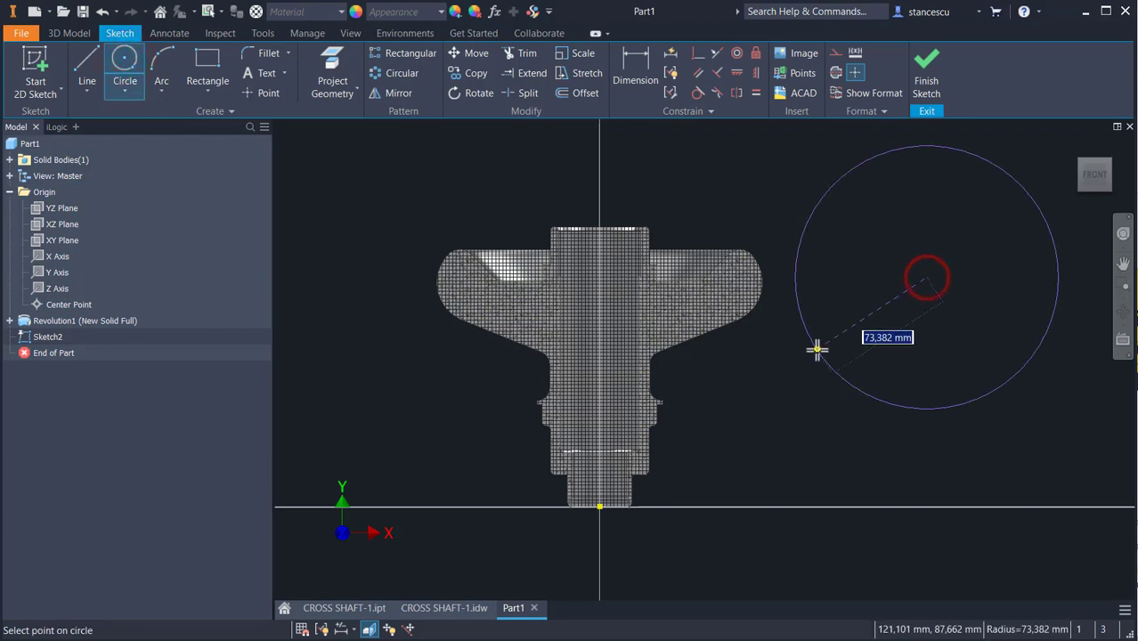
text(90)
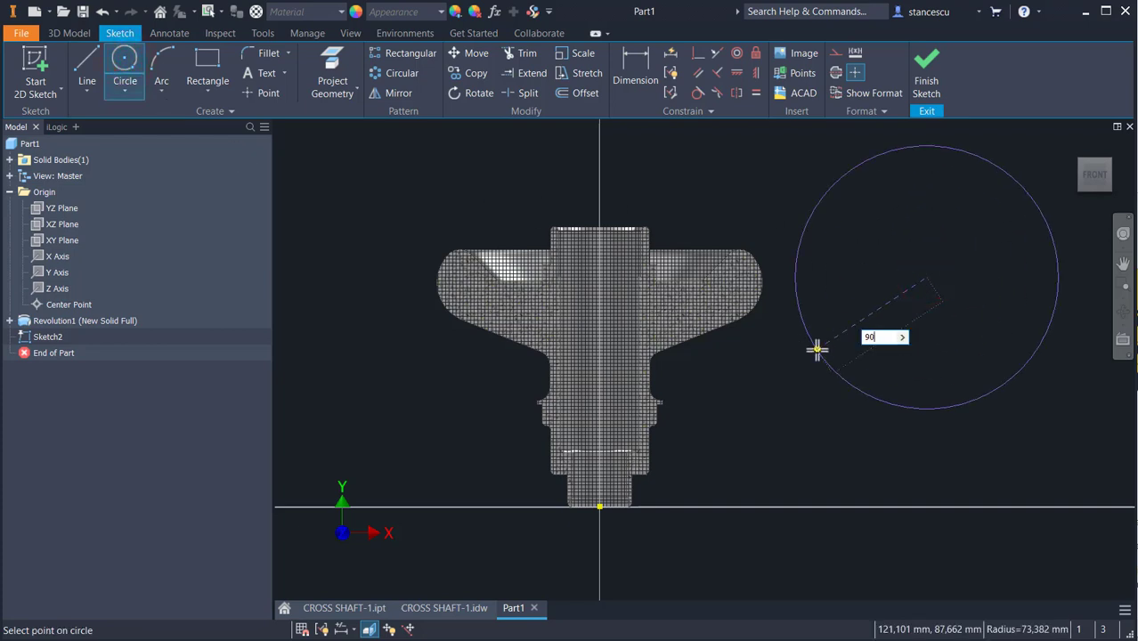
key(Return)
- Dimension the horizontal distance from the origin to the circle's center as 118,5 mm
key(d)
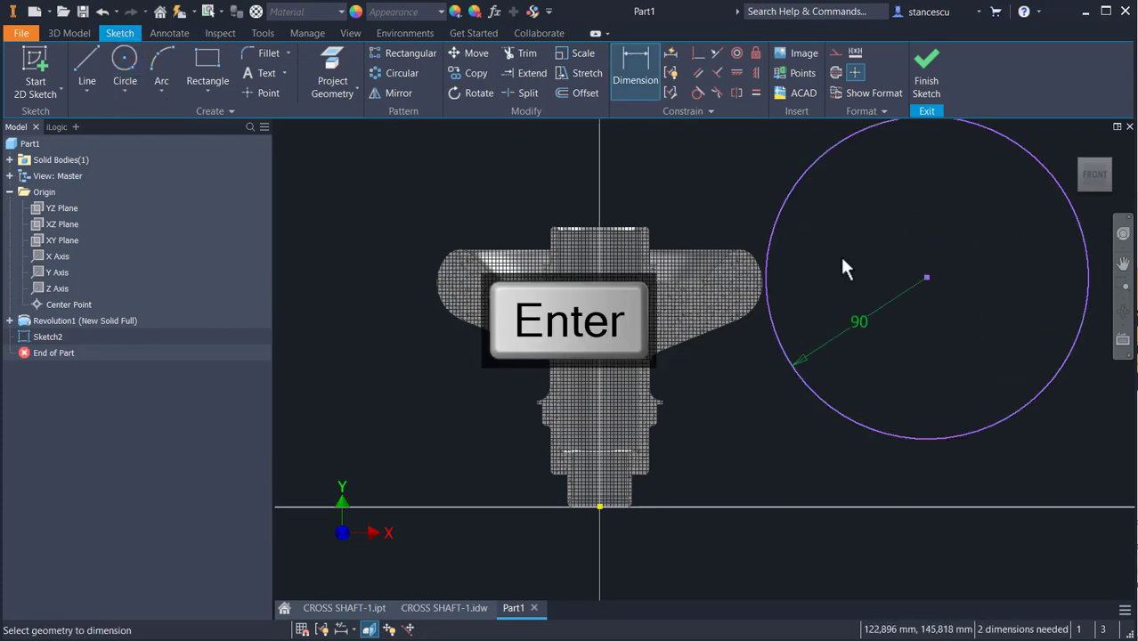
click(924, 279)
click(600, 504)
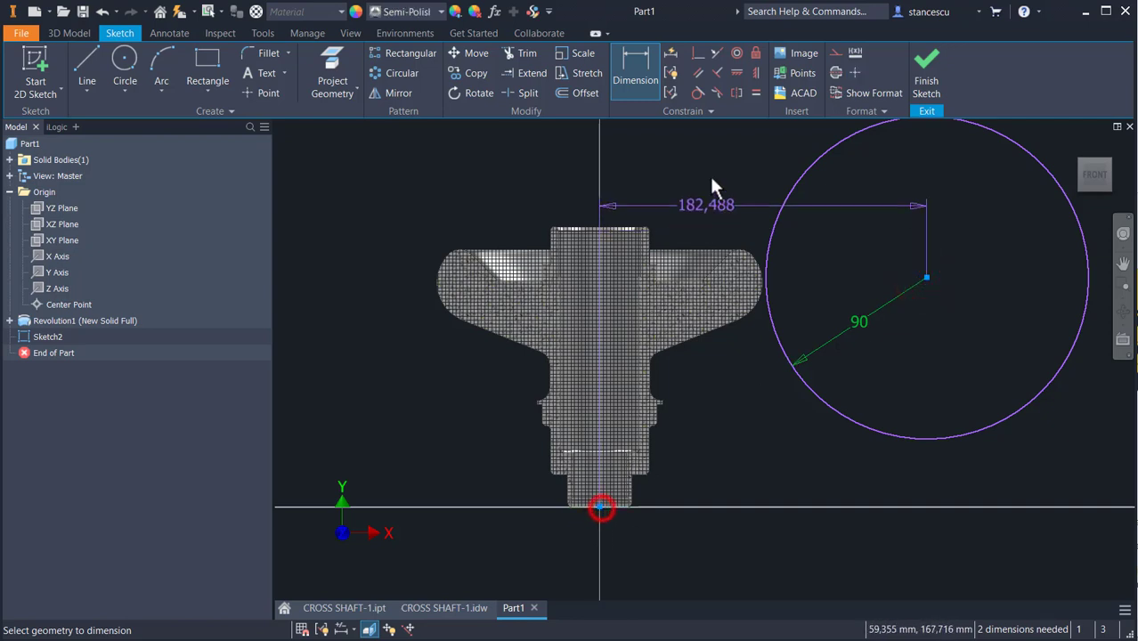
click(710, 161)
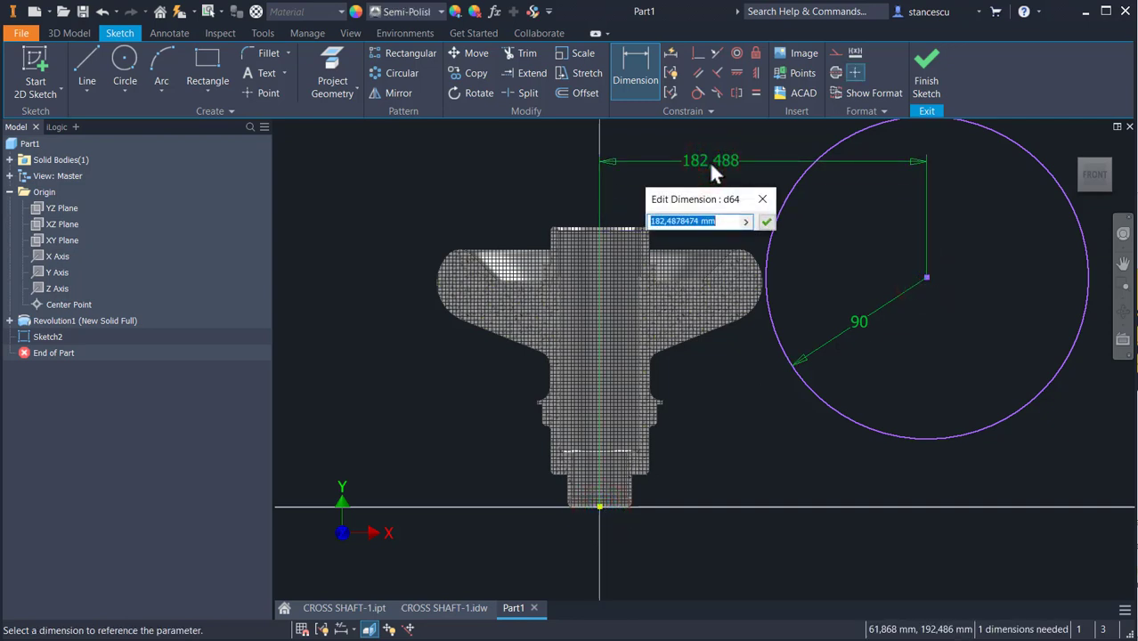
text(11)
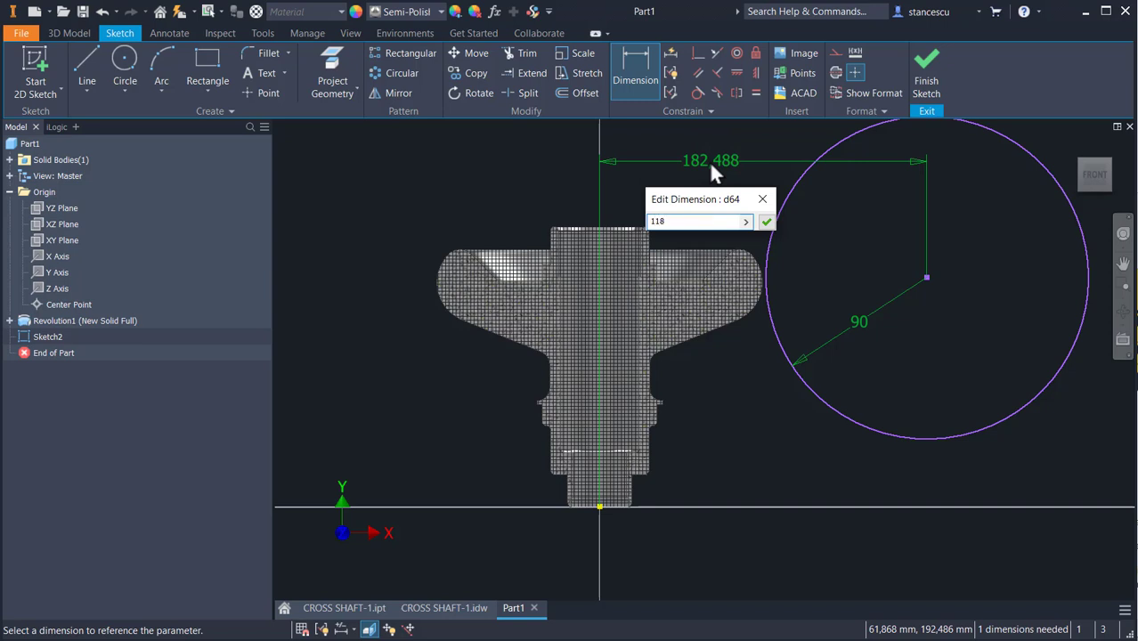
text(8,5)
key(Return)
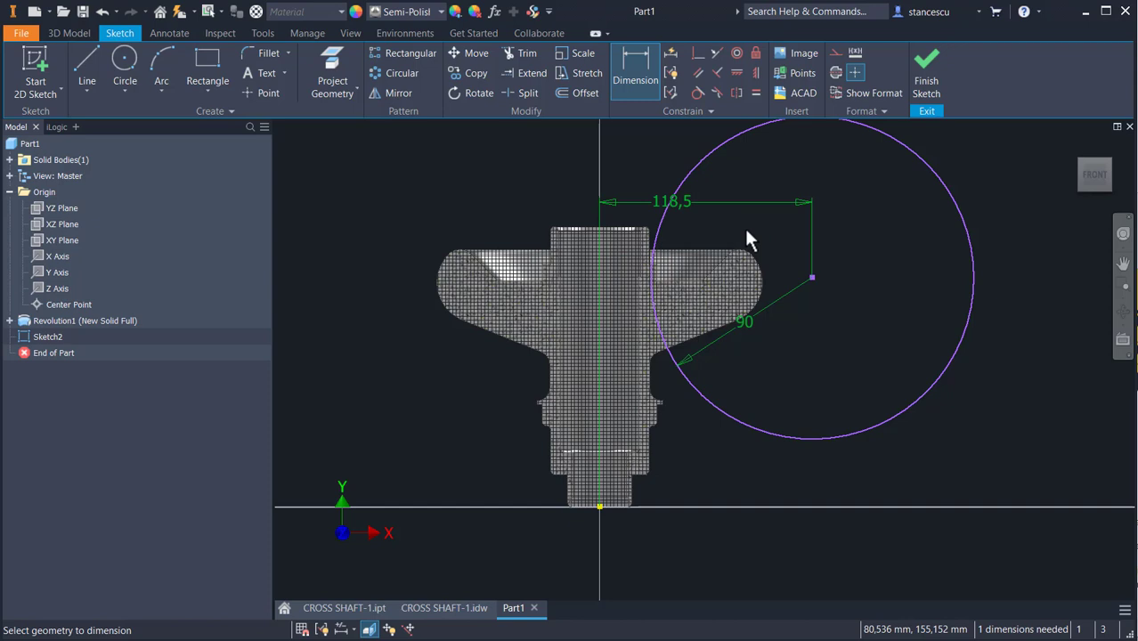
- Dimension the vertical distance from the hub's top edge to the circle's center as 29 mm
scroll(608, 223, down, 3)
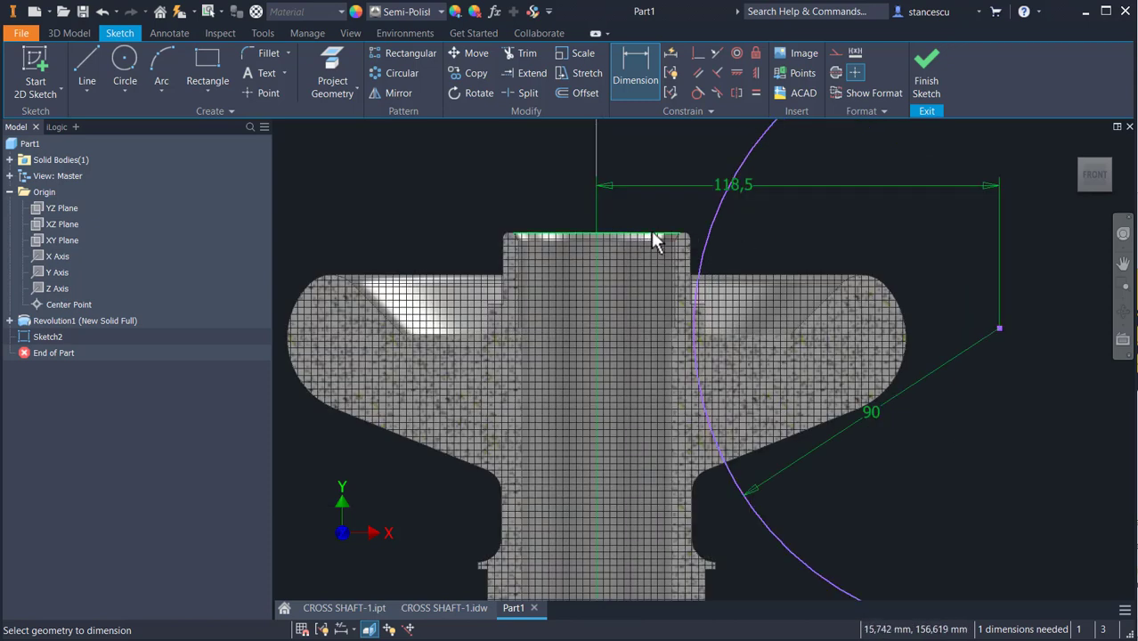
click(655, 235)
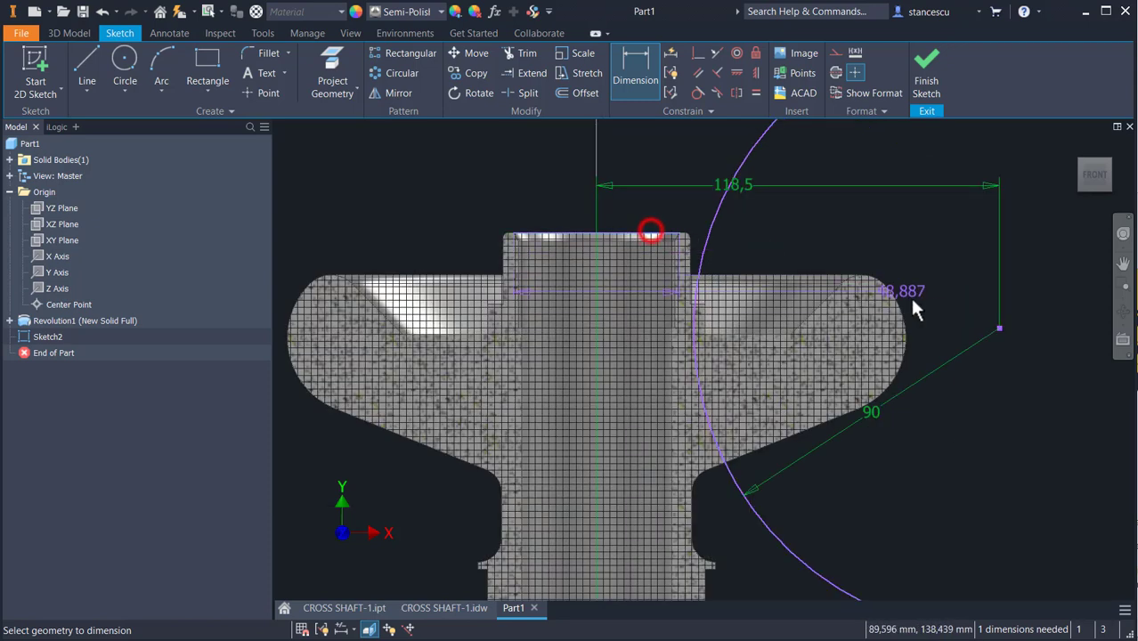
click(999, 331)
click(1065, 285)
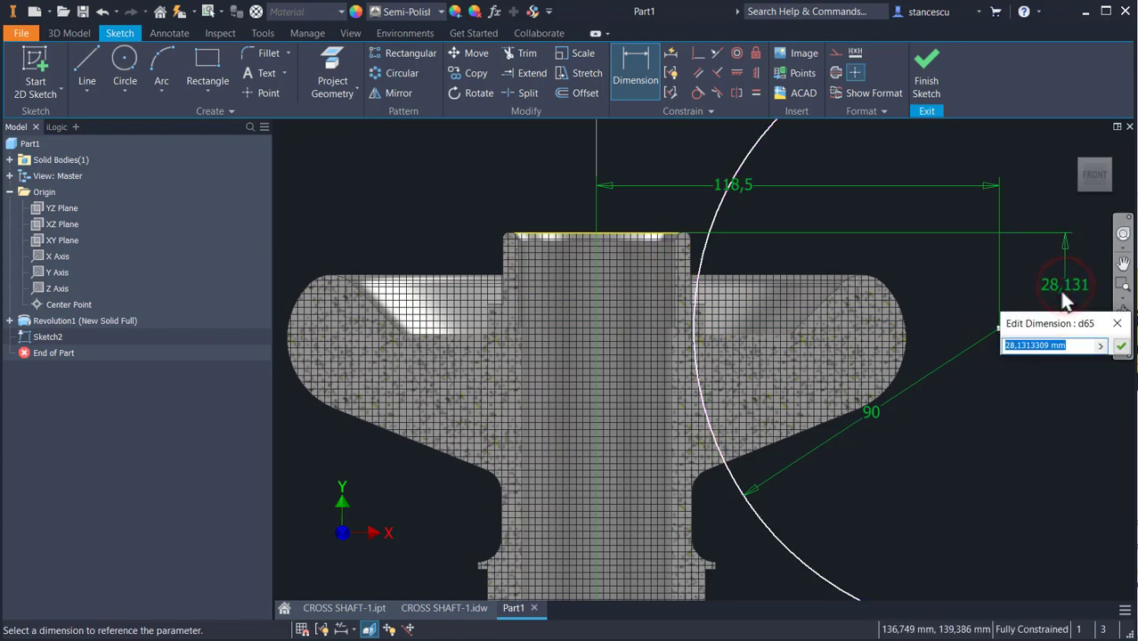
text(29)
key(Return)
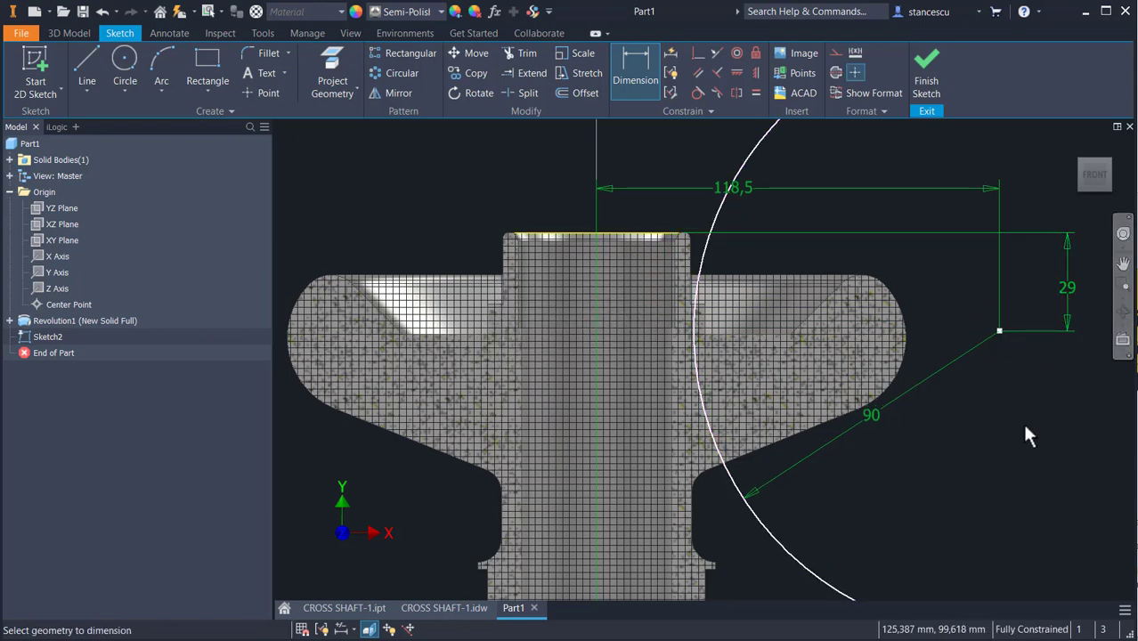
- Project the recess floor, the 45-degree sloped edge, the small arc at the rim's peak and the rim's top edge into the sketch
scroll(795, 378, up, 3)
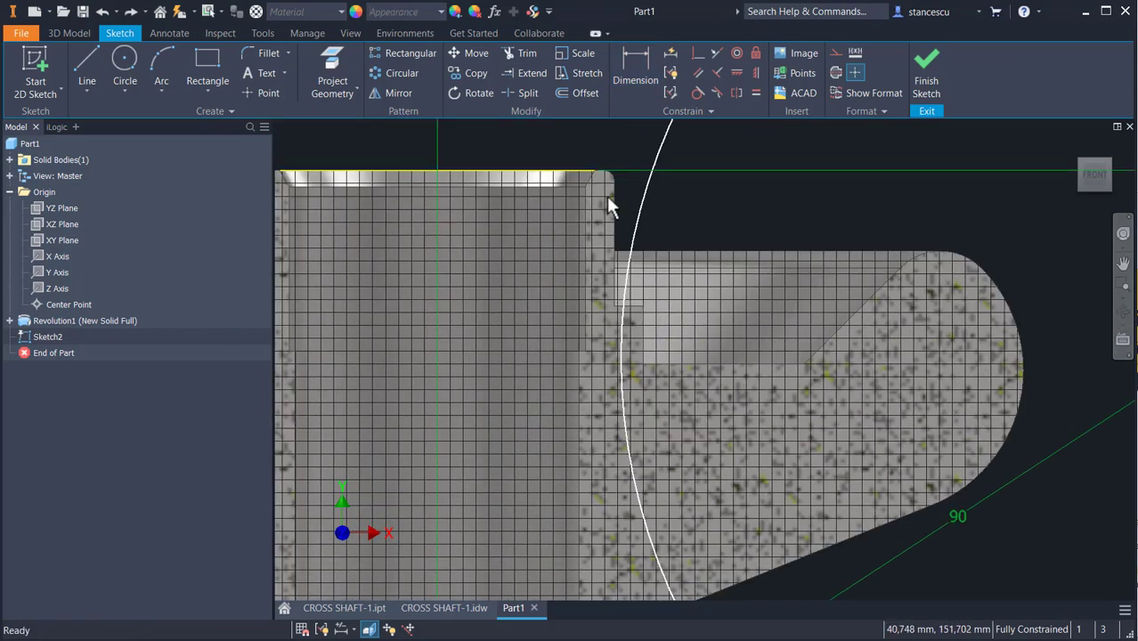
click(322, 59)
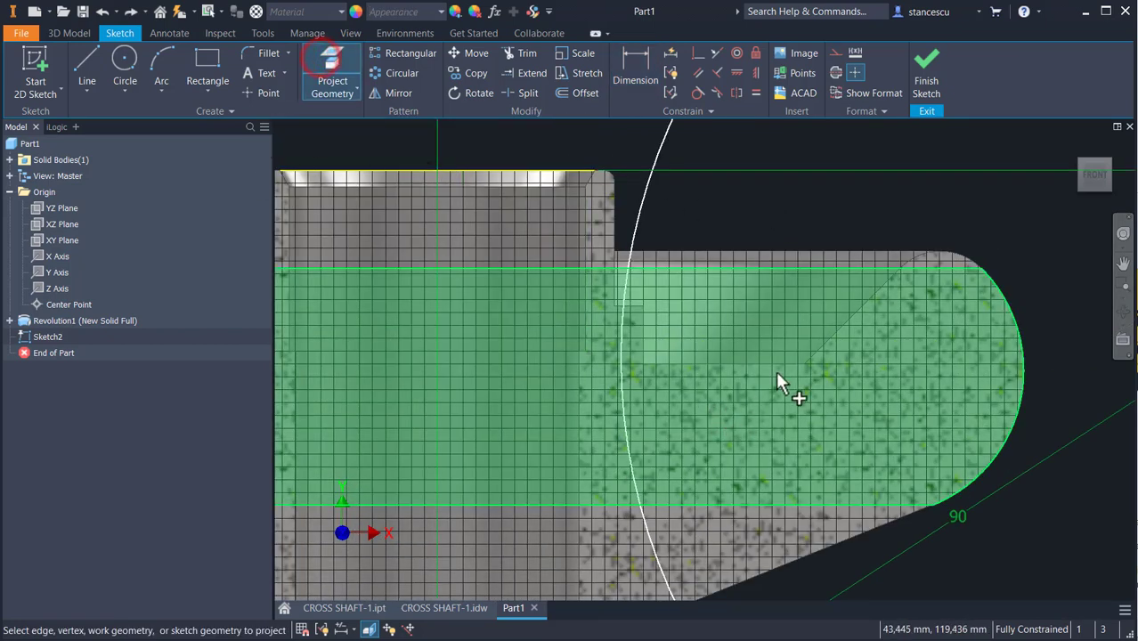
click(786, 361)
click(826, 341)
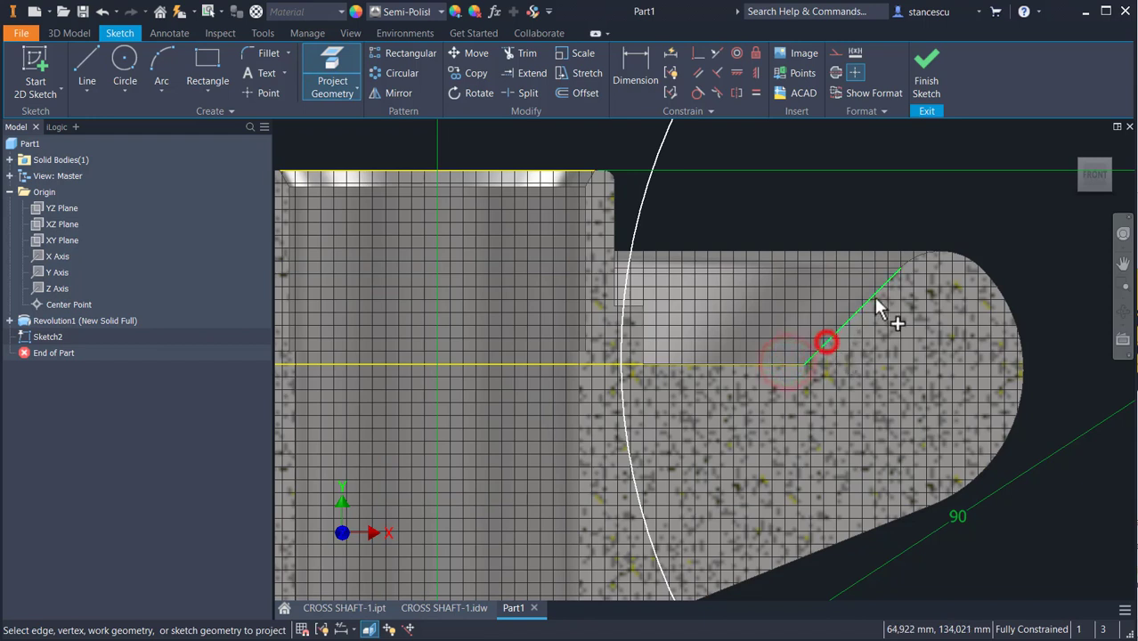
click(917, 265)
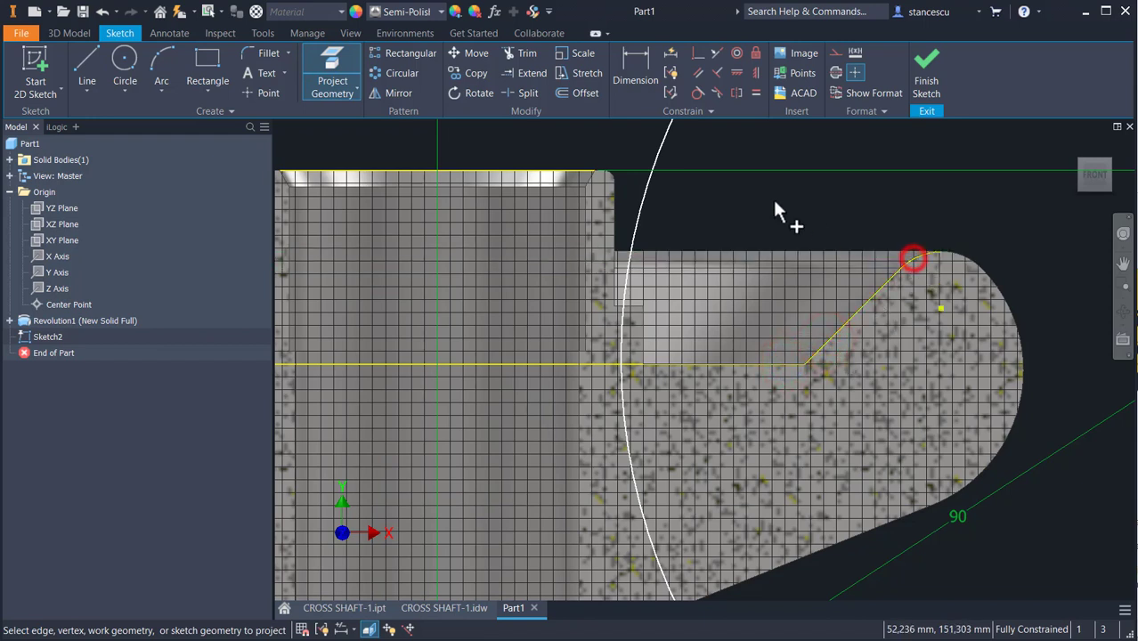
click(781, 253)
key(Escape)
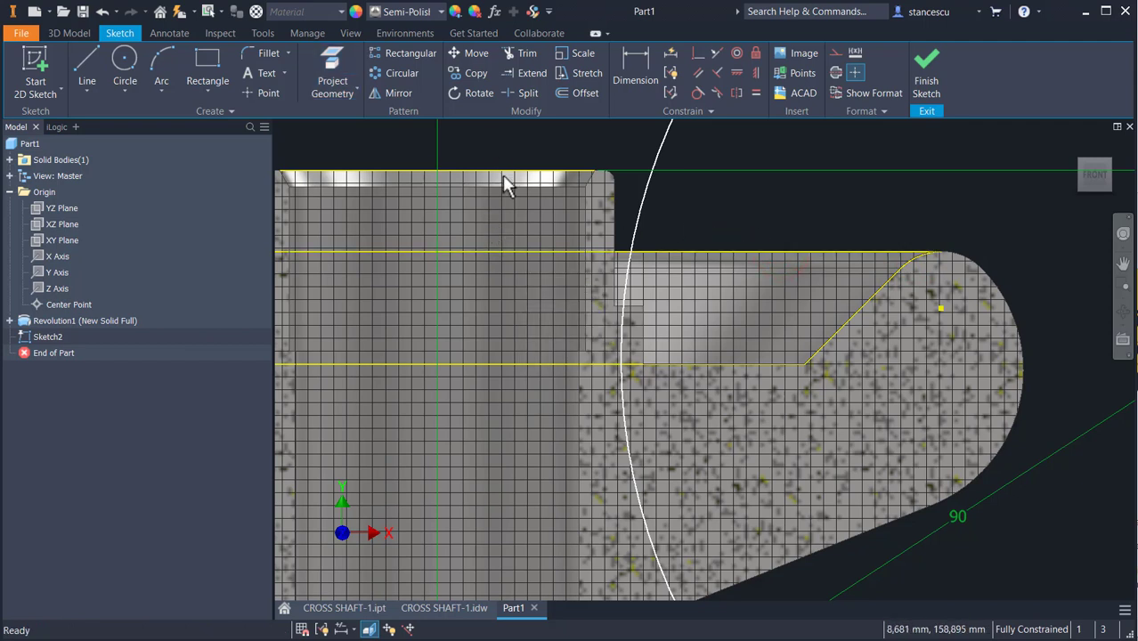
- Convert the three projected horizontal lines at the hub top, rim top and recess floor to construction lines
drag(531, 143, 489, 401)
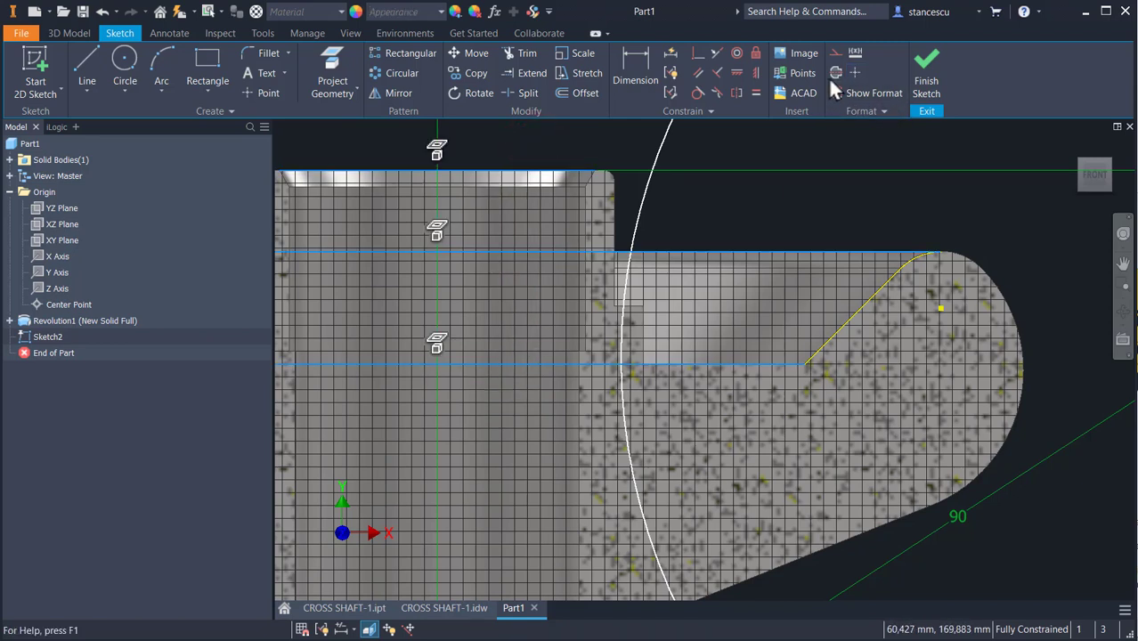
click(835, 52)
click(791, 203)
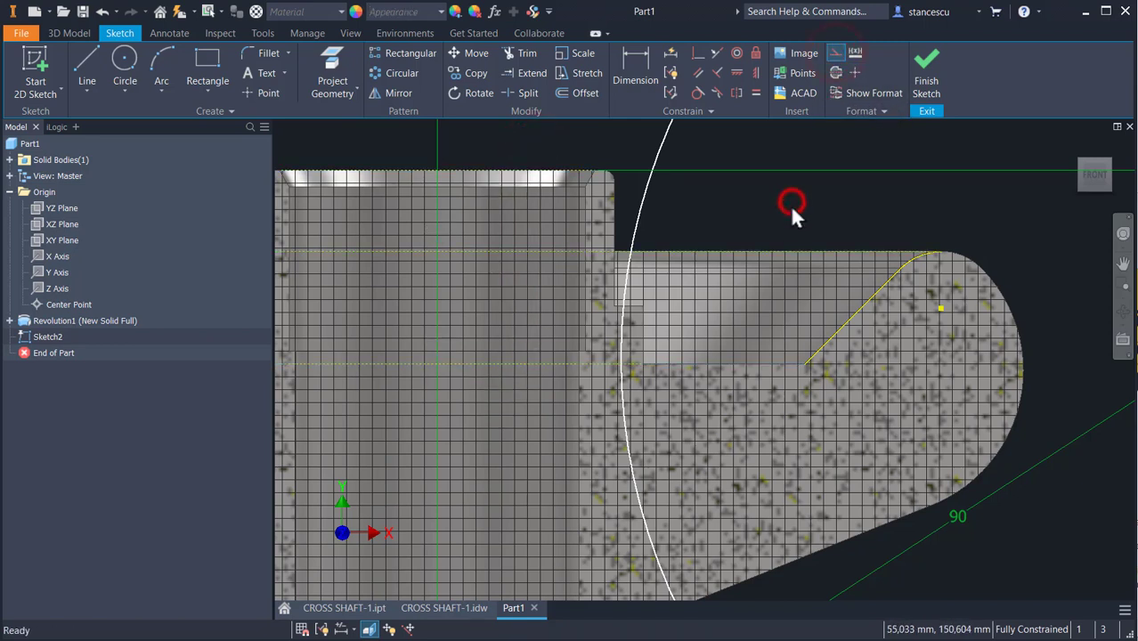
- Draw a horizontal line from the foot of the projected slope to the 90 mm circle, and a vertical line about 22 mm up from there
click(86, 61)
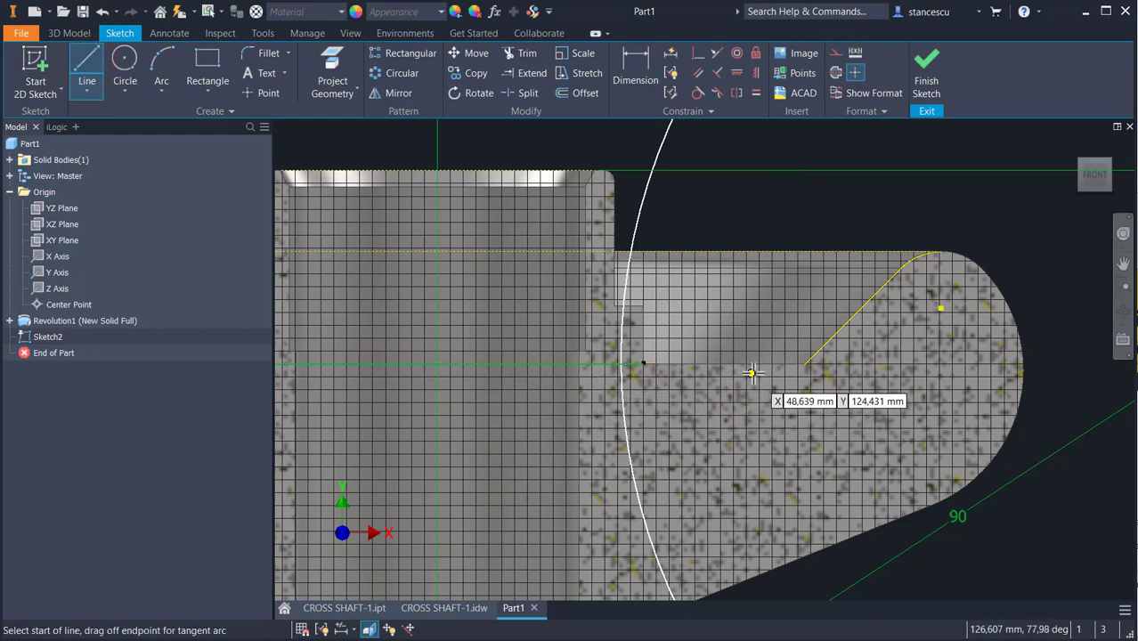
click(801, 366)
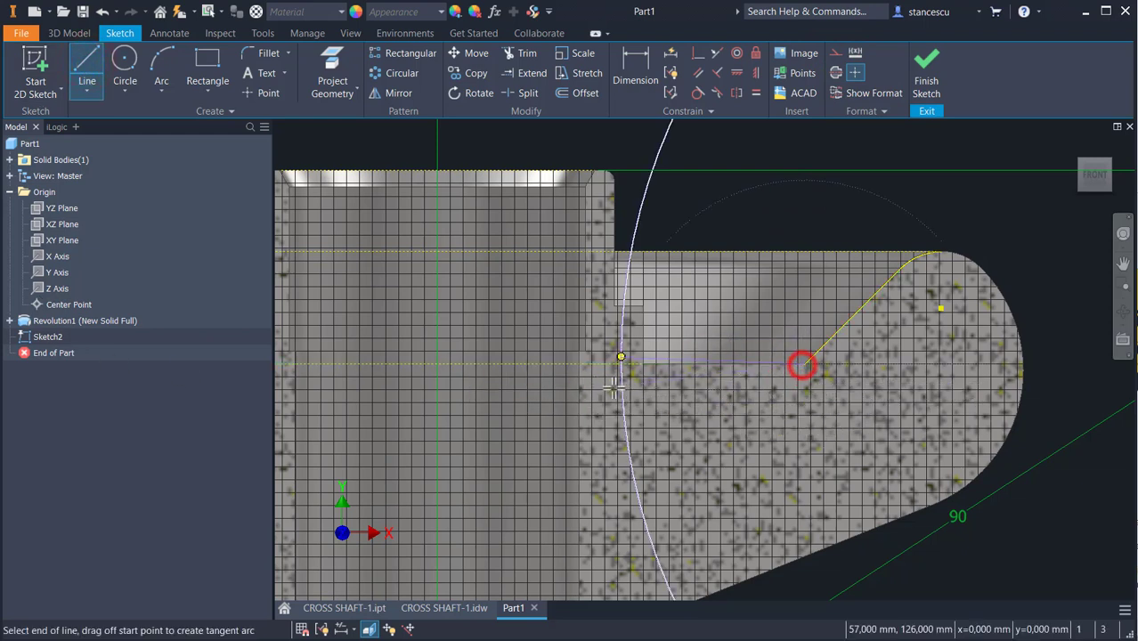
double_click(621, 364)
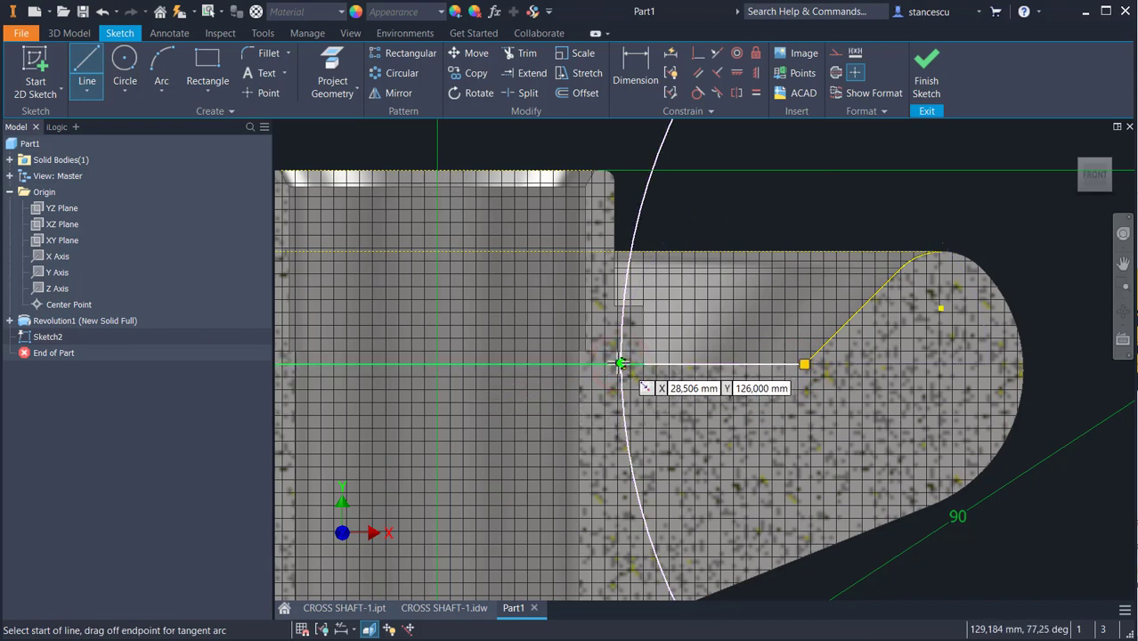
click(620, 364)
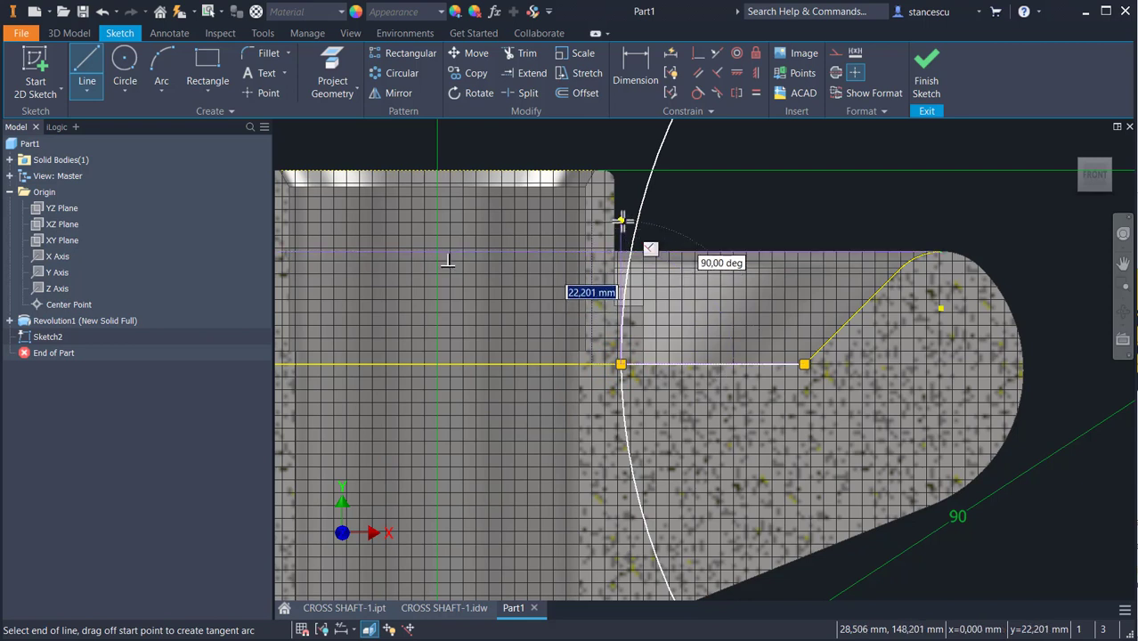
click(621, 220)
key(Escape)
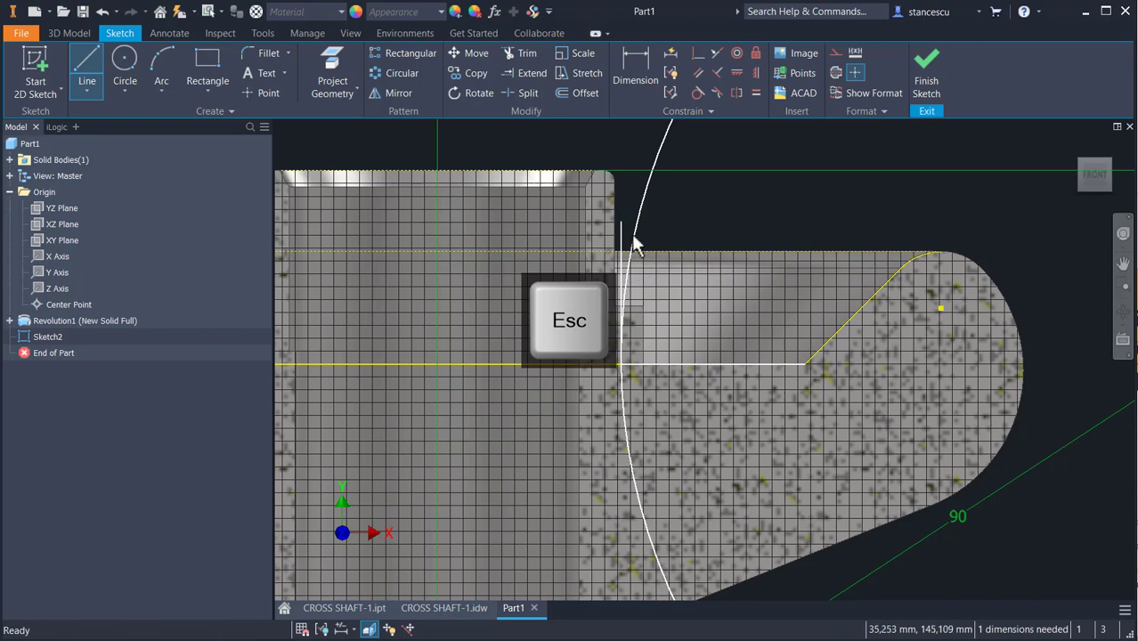
- Draw a horizontal line from the vertical line by the hub to the peak of the rim's small arc
click(88, 64)
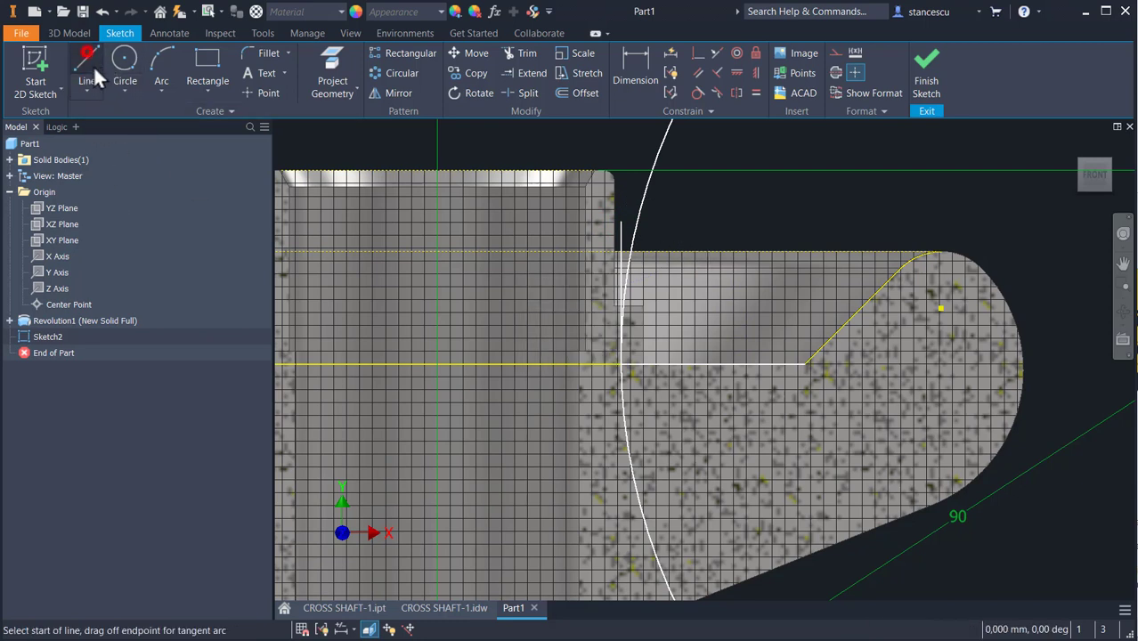
click(621, 253)
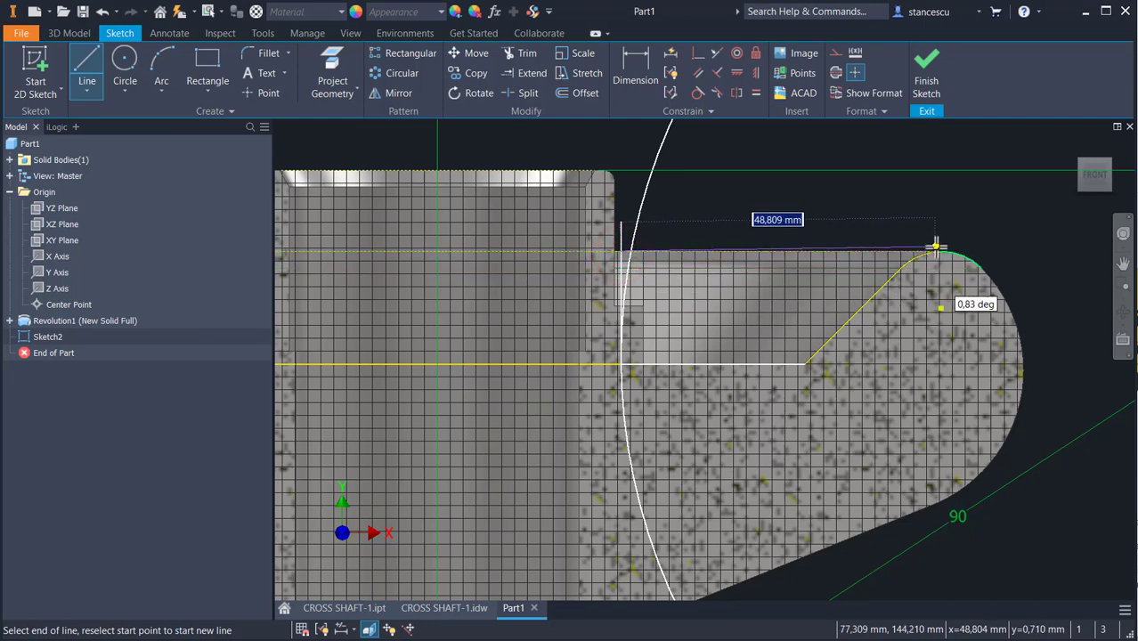
click(942, 250)
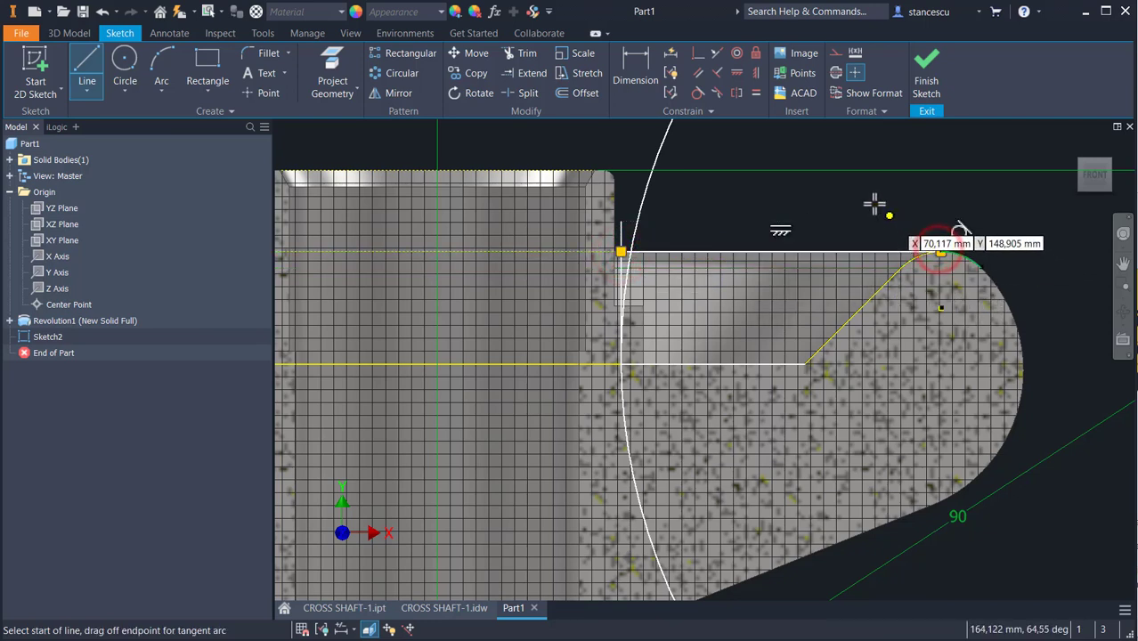
key(Escape)
key(Escape)
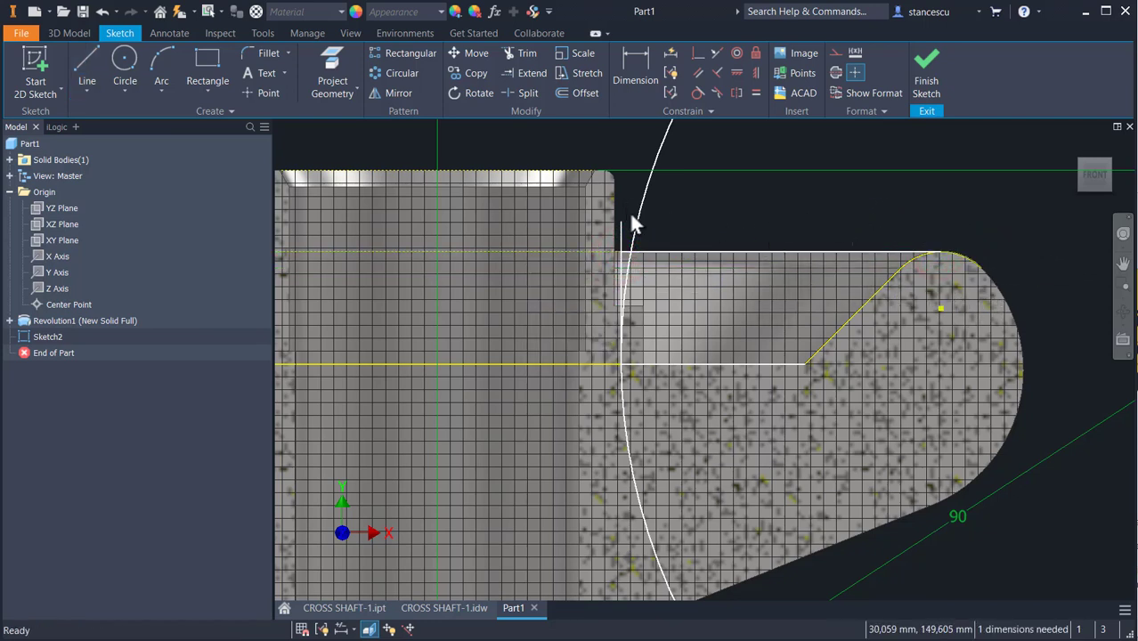
- Trim the part of the vertical line above the horizontal rim-top line and finish the sketch
key(x)
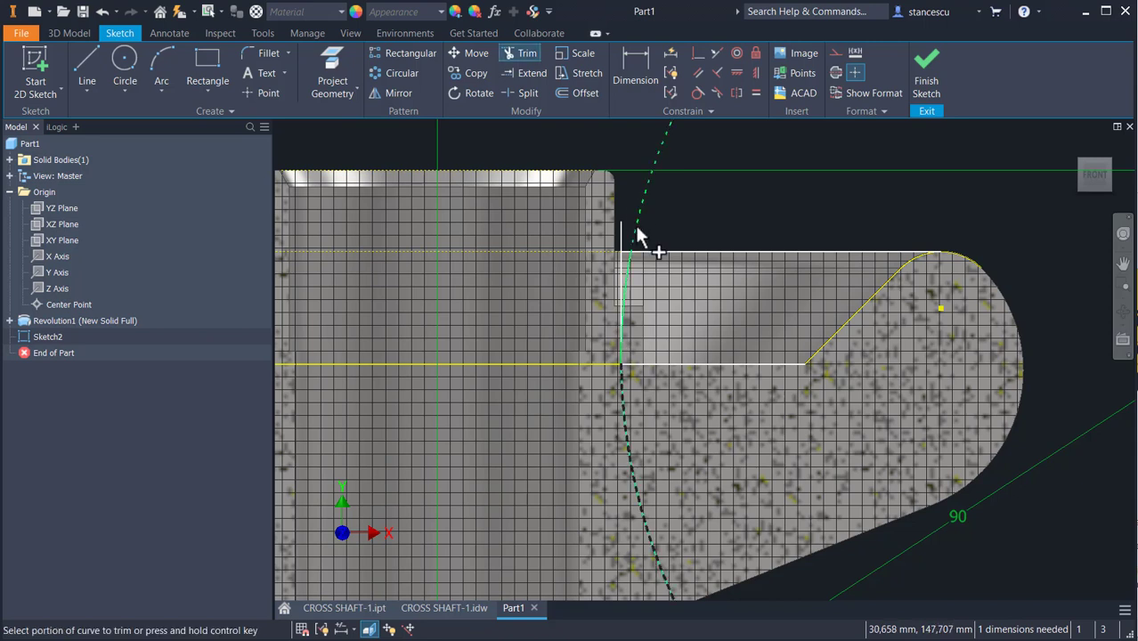
click(619, 234)
click(734, 213)
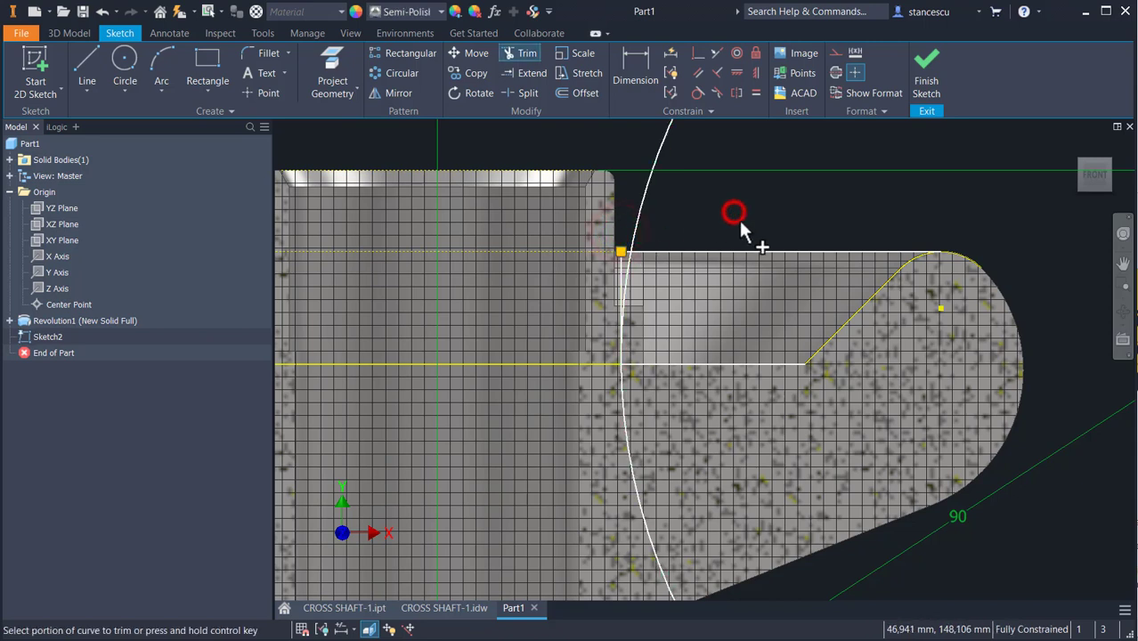
key(Escape)
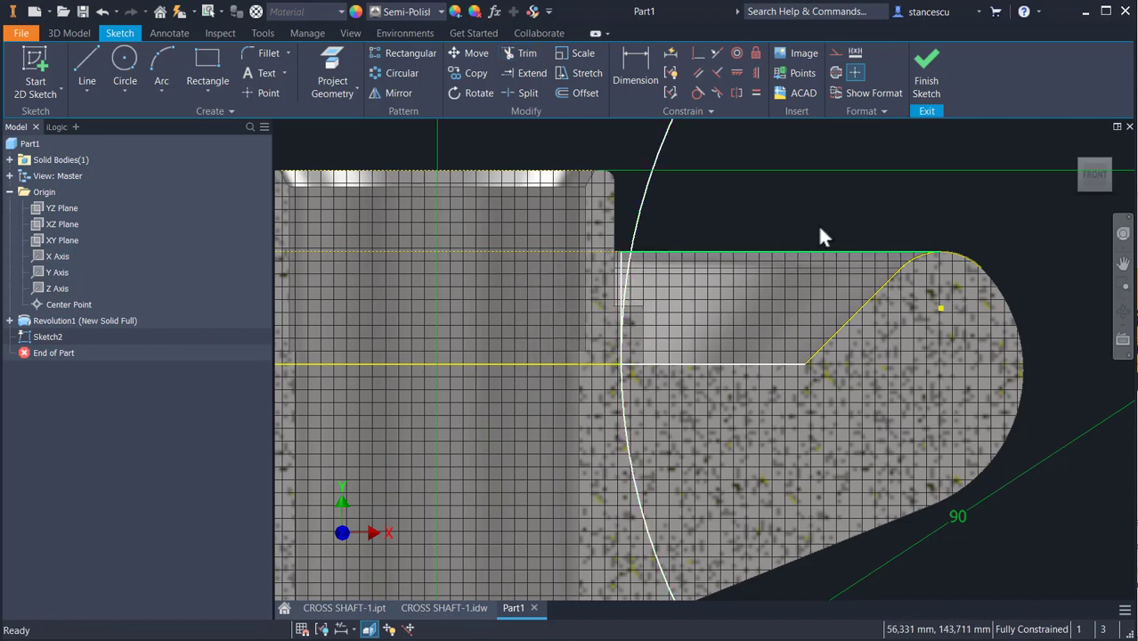
click(928, 84)
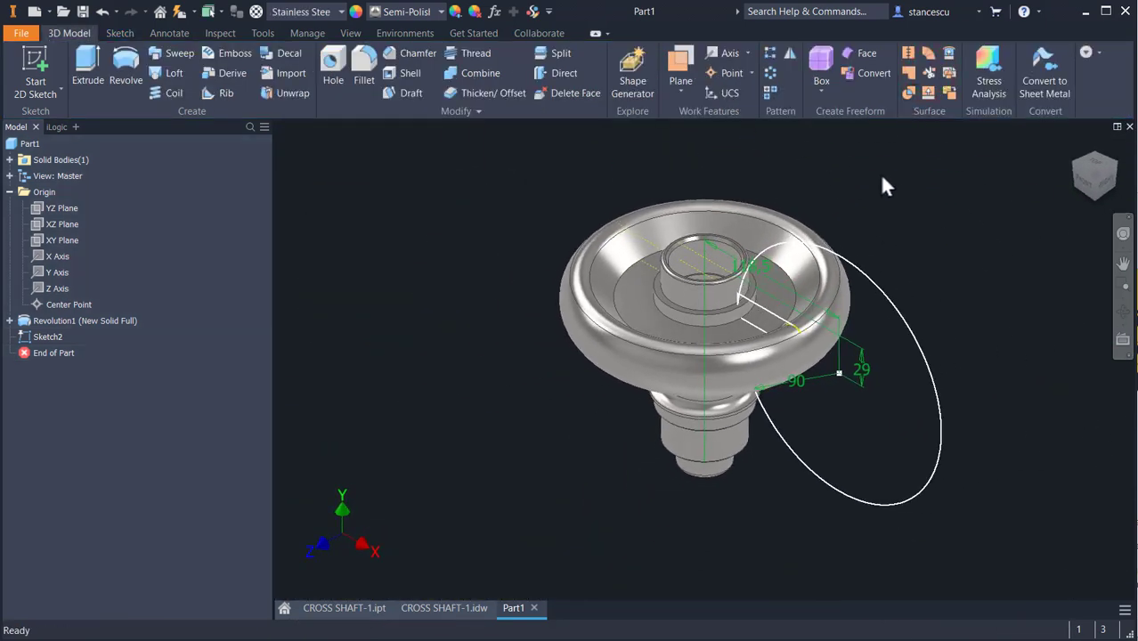
- Extrude the circle and the adjoining closed regions, three profiles in all, as a symmetric cut of 25 mm through the rim
key(e)
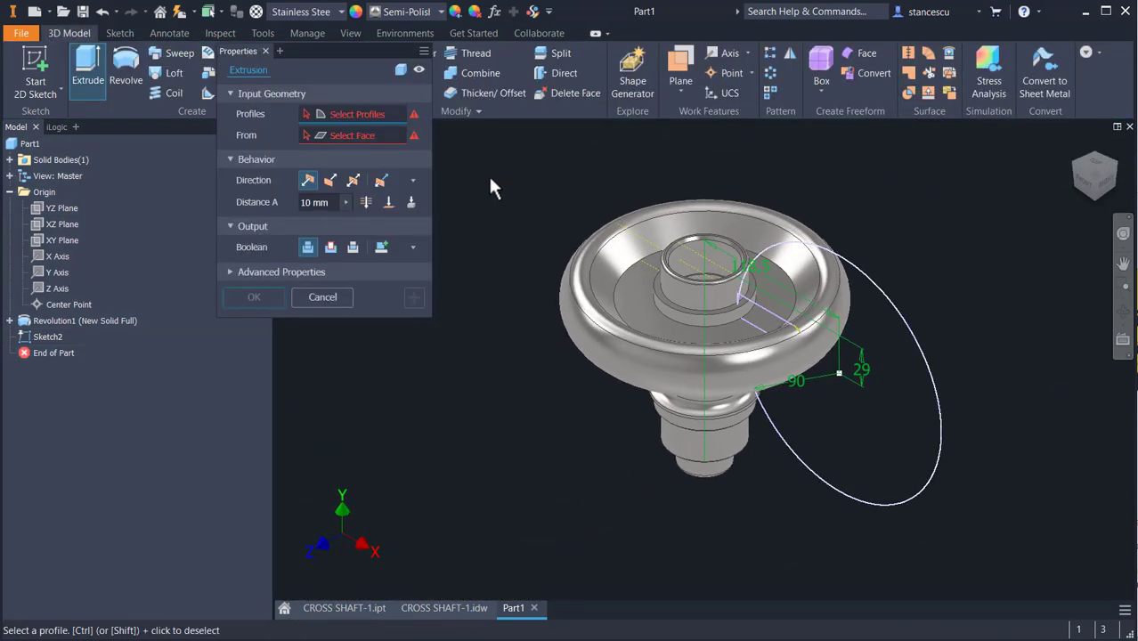
click(828, 487)
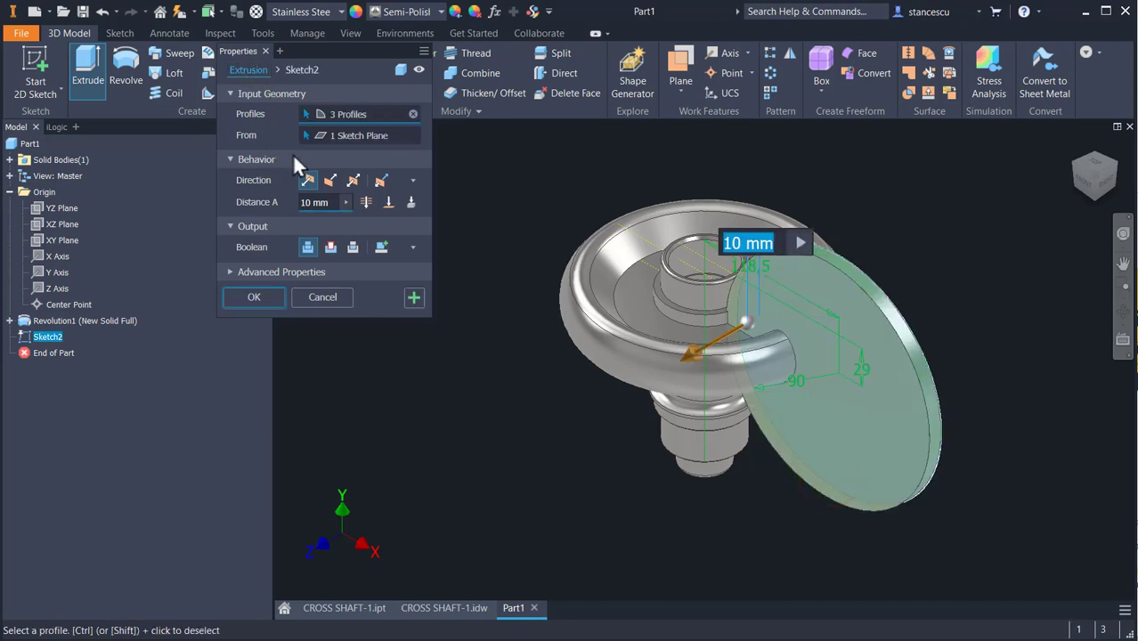
click(353, 180)
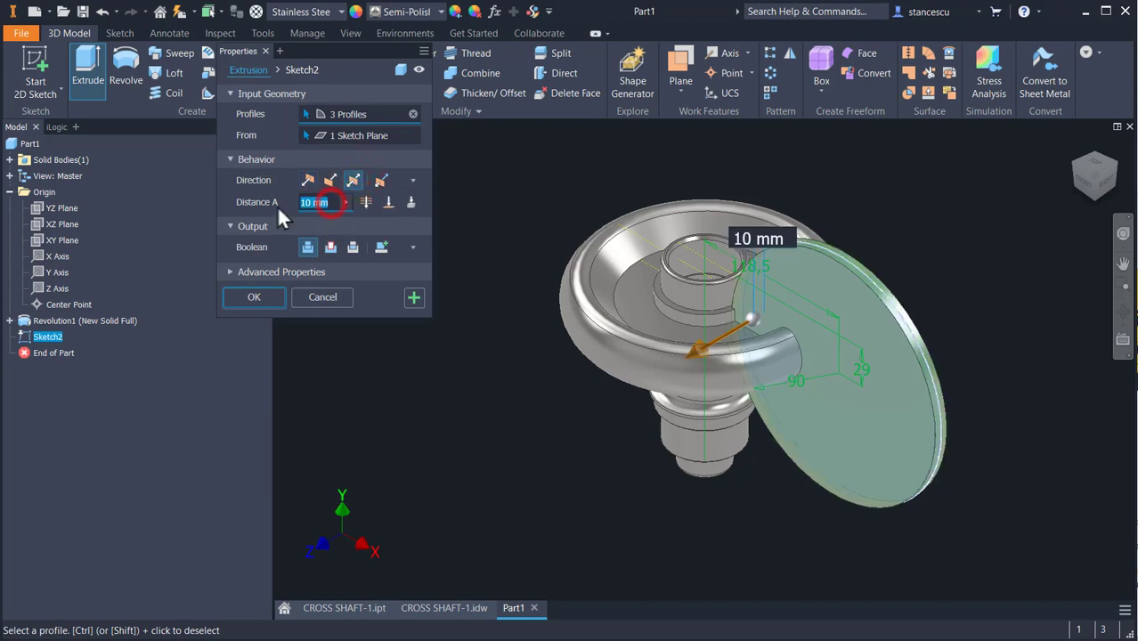
key(ctrl+a)
text(25)
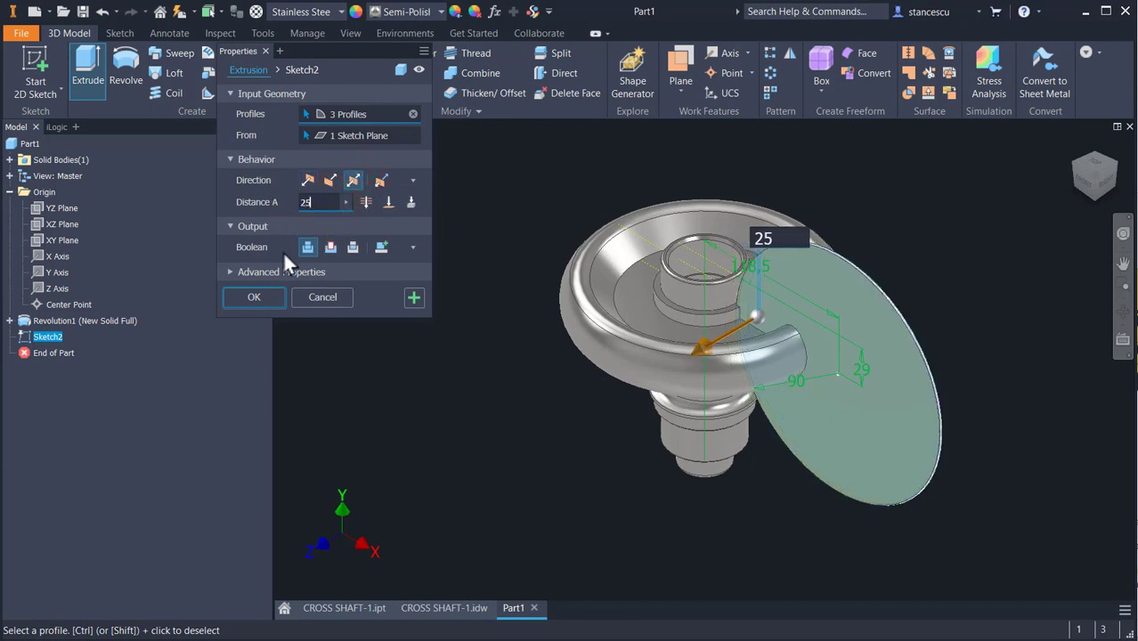
click(330, 247)
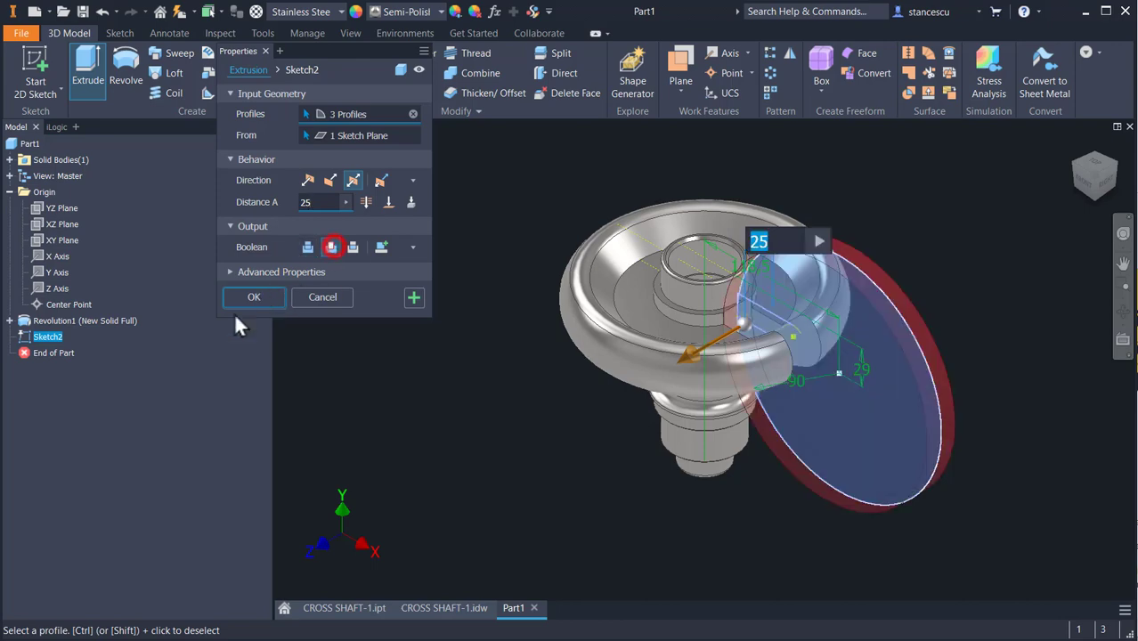
click(251, 297)
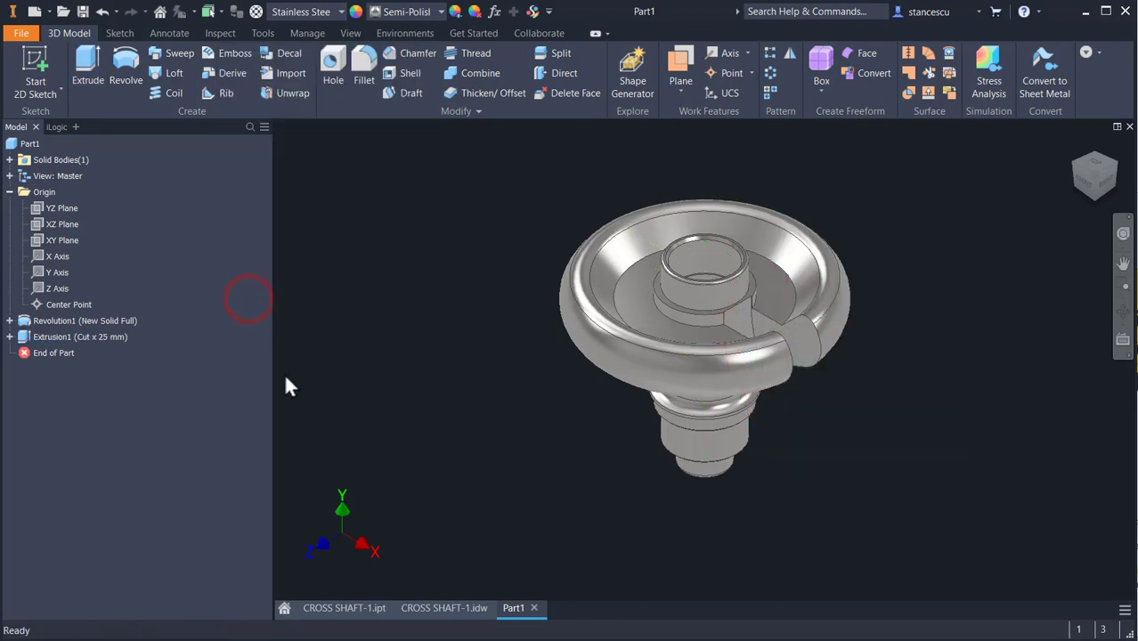
- Examine section B-B in the CROSS SHAFT-1.idw drawing for the dimensions locating the R90 arc's center and the neighbouring recess
click(449, 609)
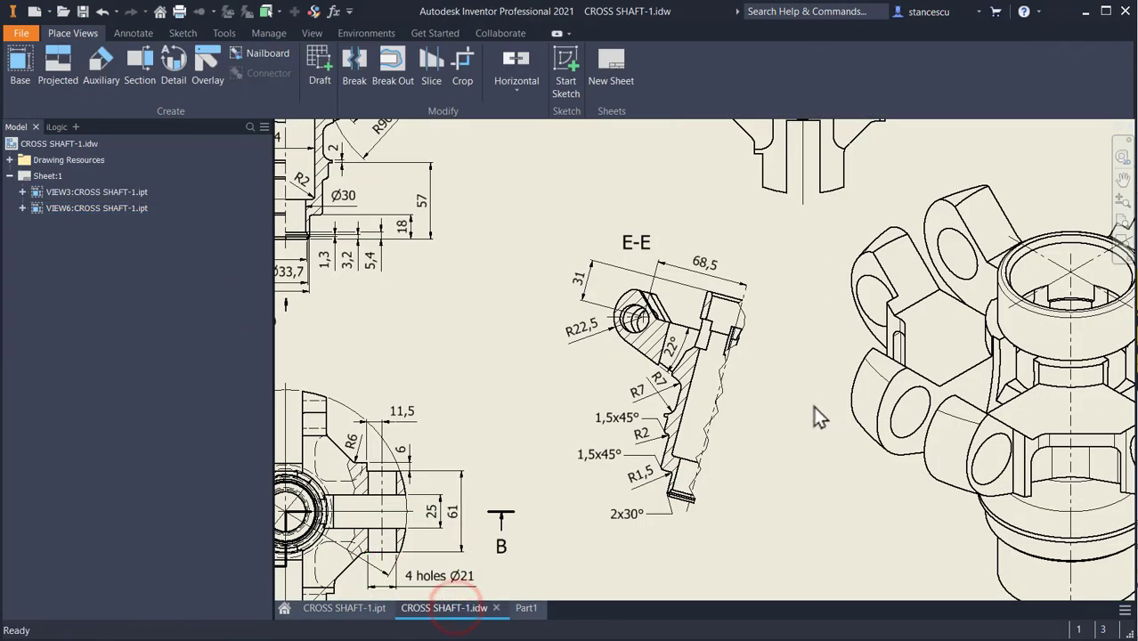
scroll(793, 417, down, 3)
mouse_move(774, 418)
middle_down()
mouse_move(763, 430)
mouse_move(770, 487)
middle_up()
scroll(590, 325, up, 3)
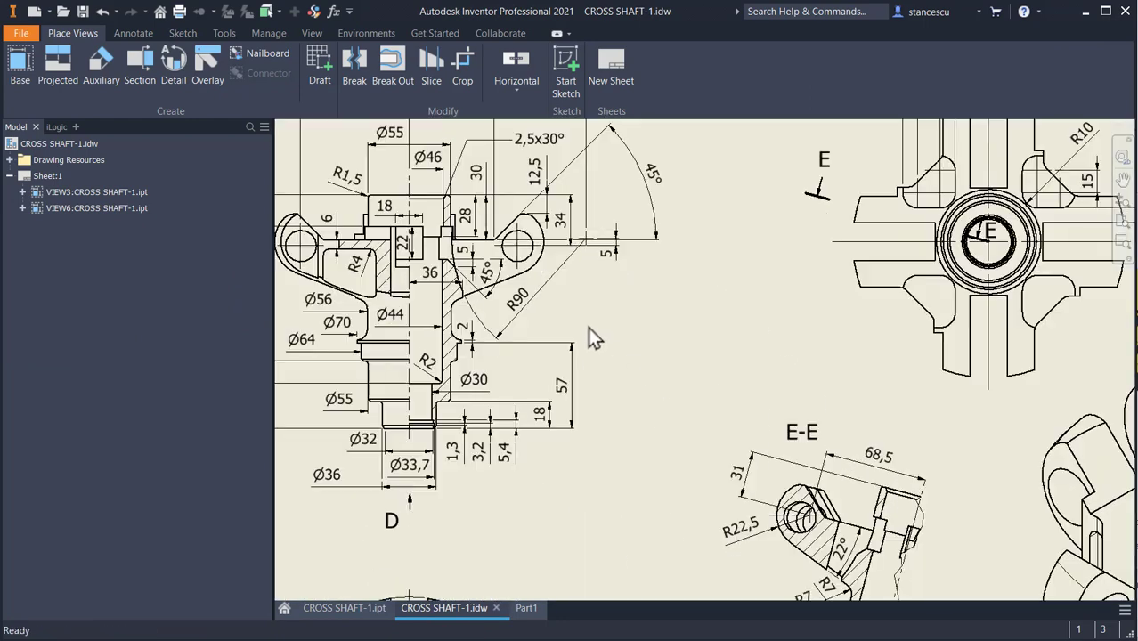
scroll(624, 331, up, 3)
mouse_move(672, 340)
middle_down()
mouse_move(894, 462)
mouse_move(906, 484)
middle_up()
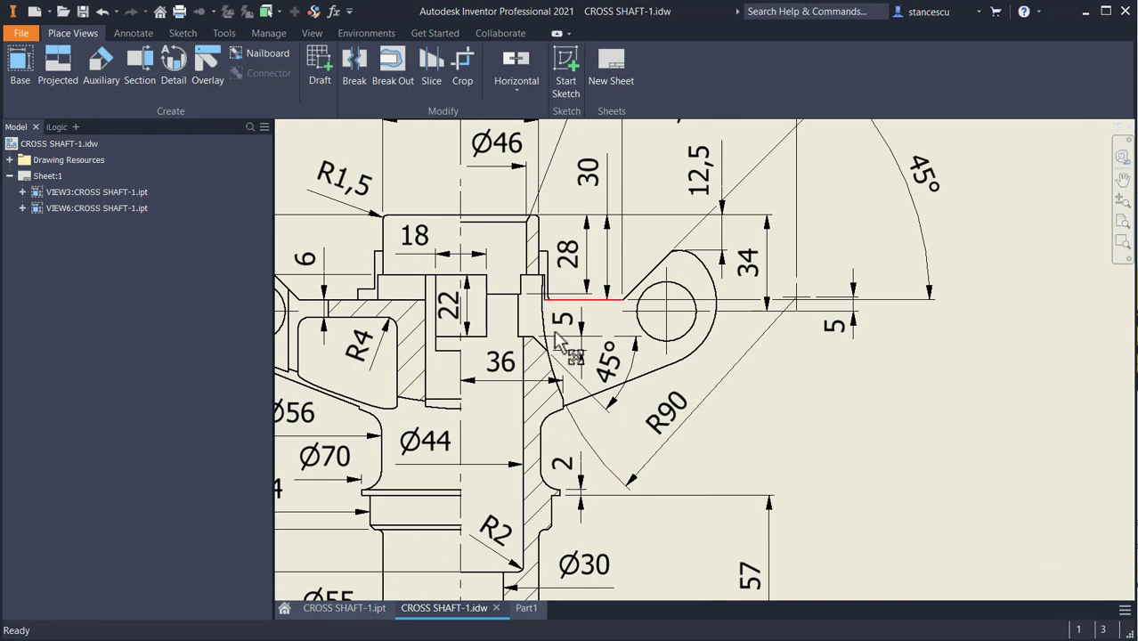
scroll(810, 396, down, 2)
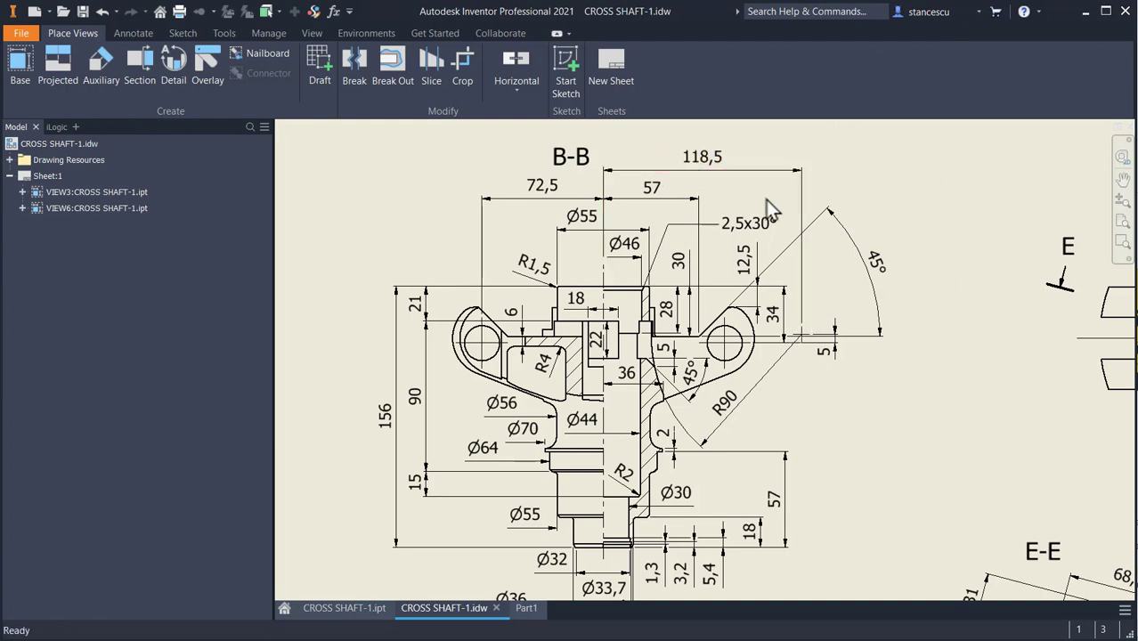
scroll(876, 318, up, 3)
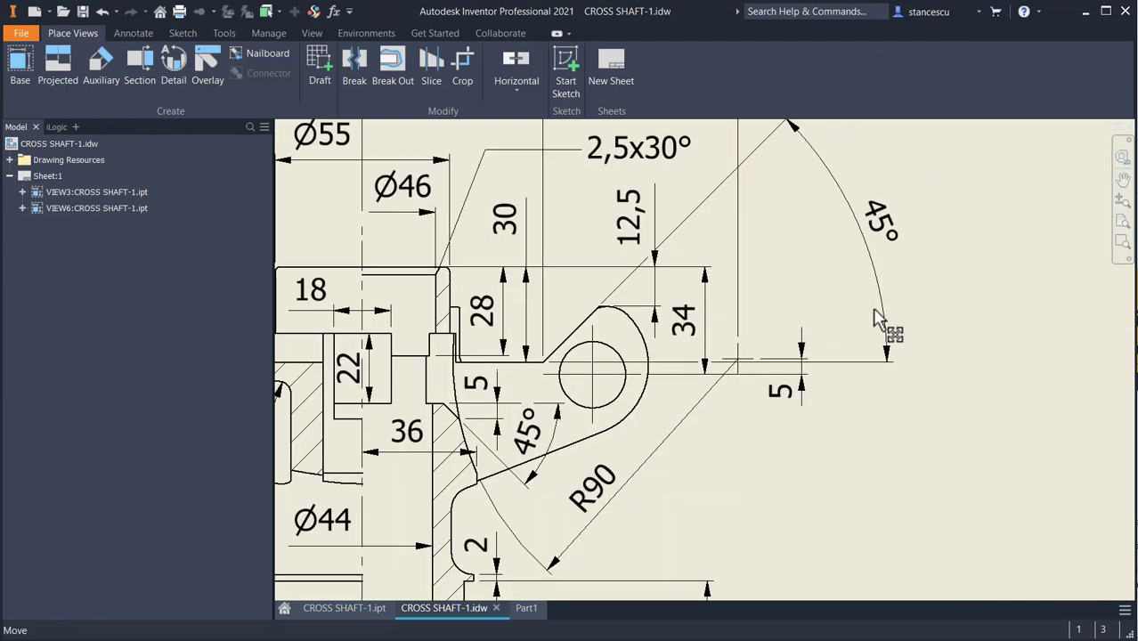
middle_drag(848, 241, 945, 268)
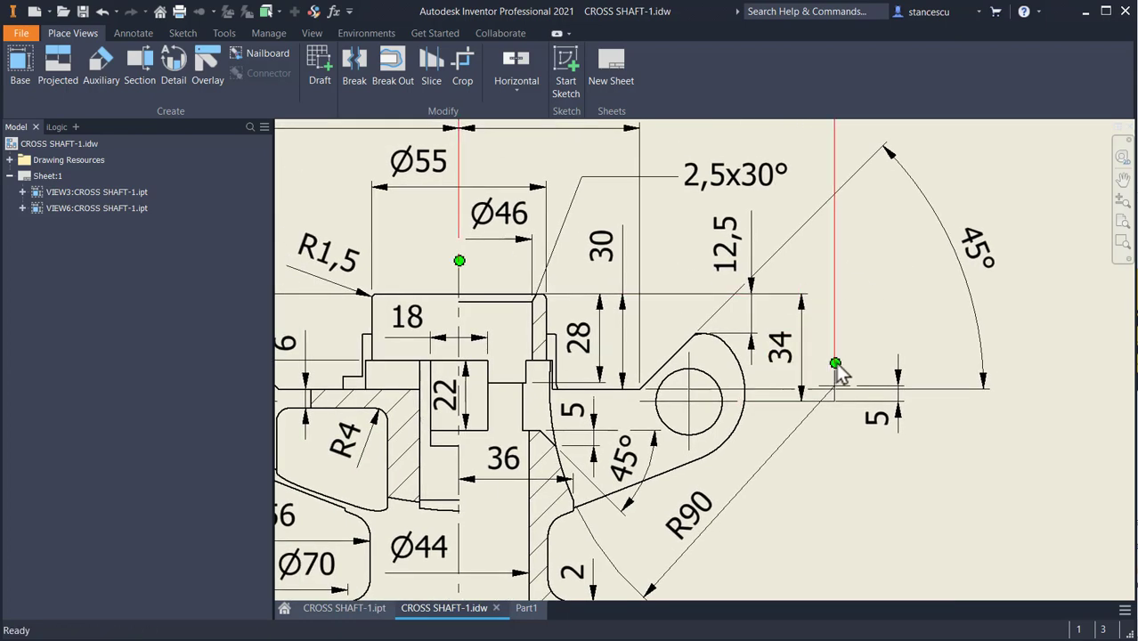
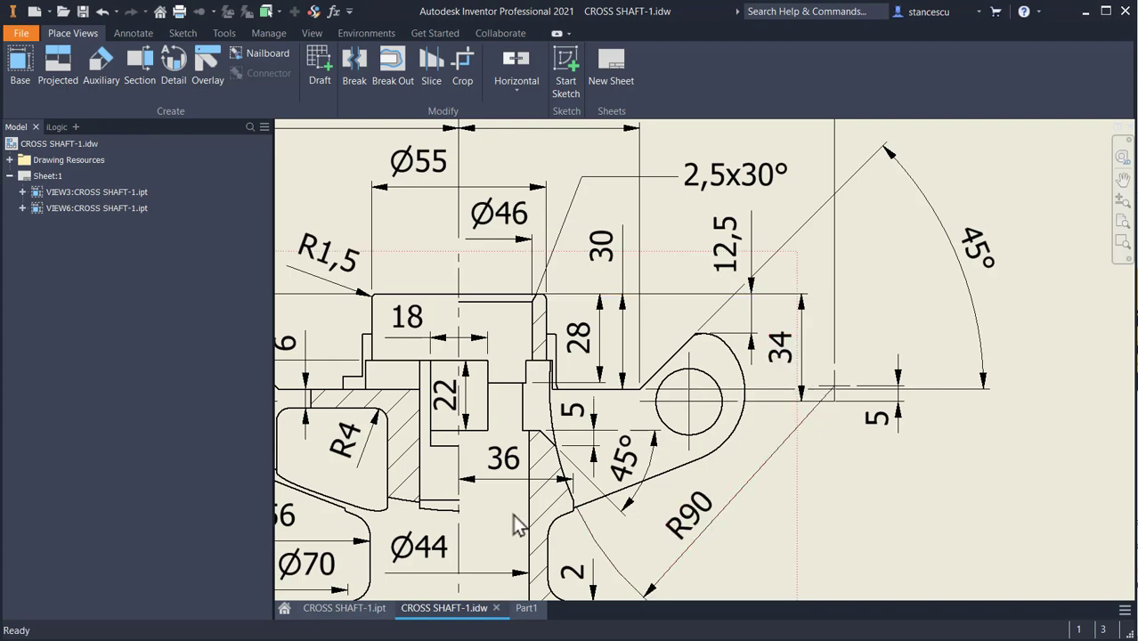
- Back in Part1, set the vertical hub-to-circle-center distance in the extruded cut's sketch to the expression 34-5 and finish the sketch
click(527, 608)
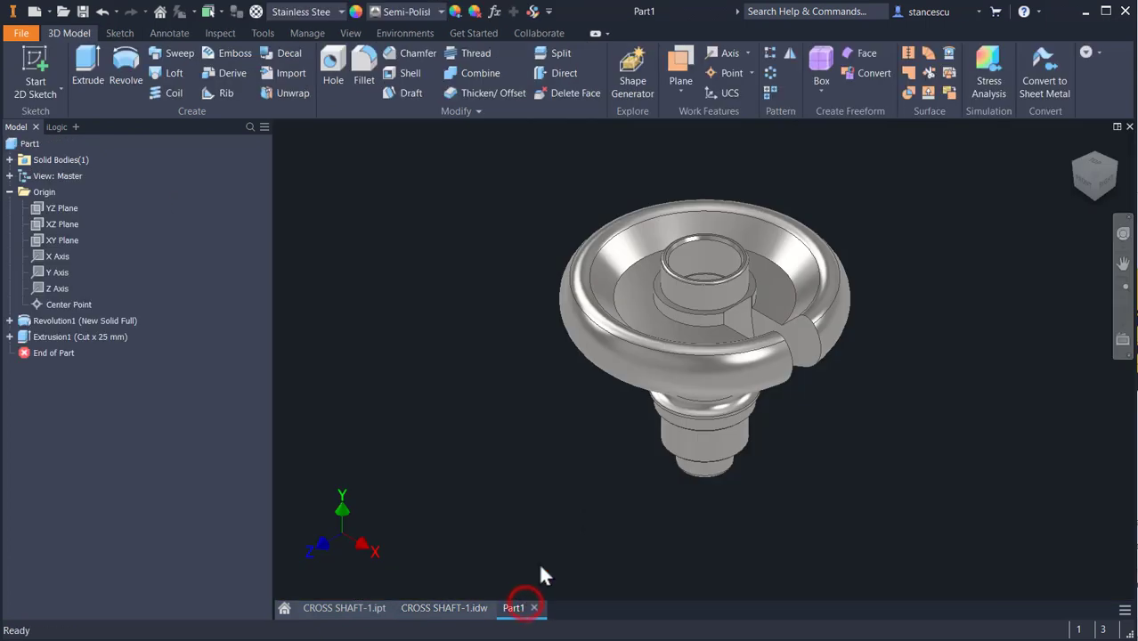
click(9, 337)
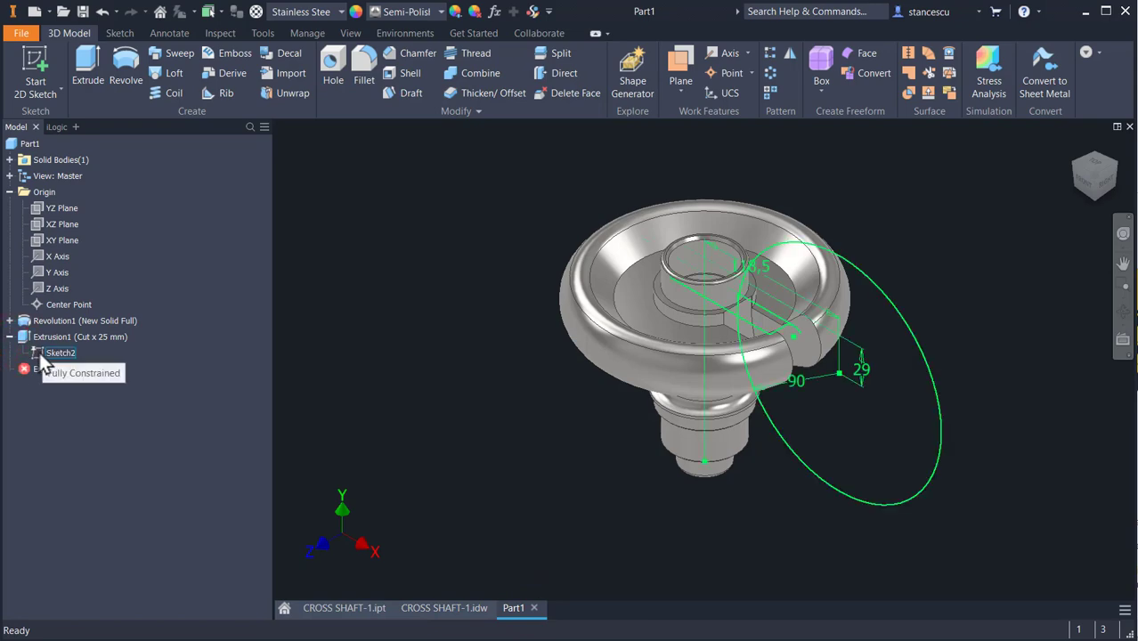
double_click(39, 353)
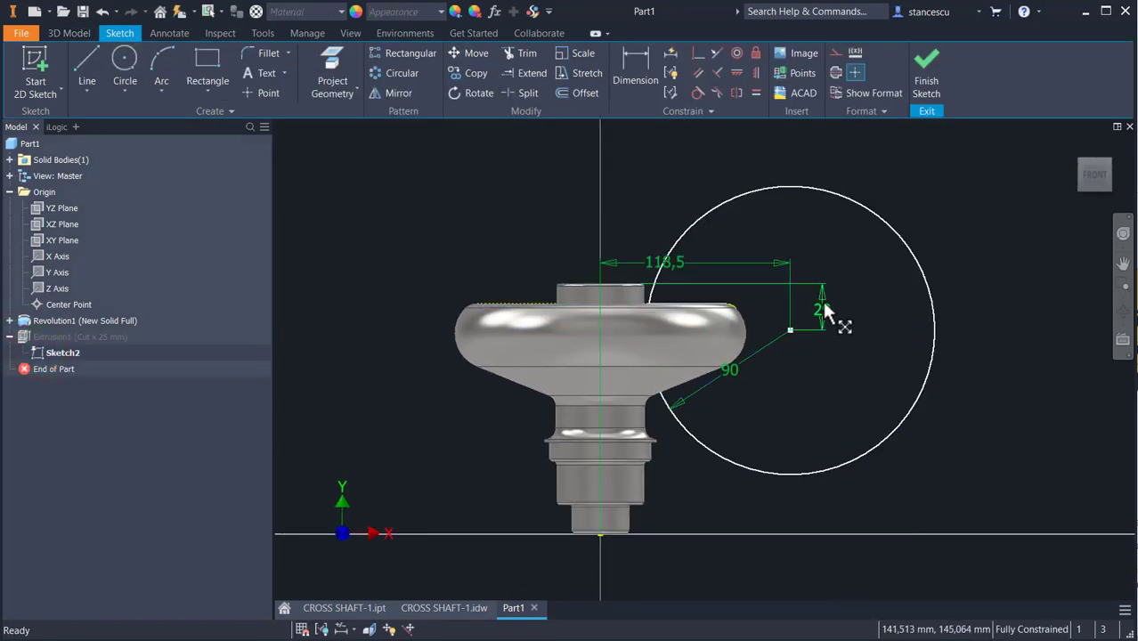
double_click(820, 302)
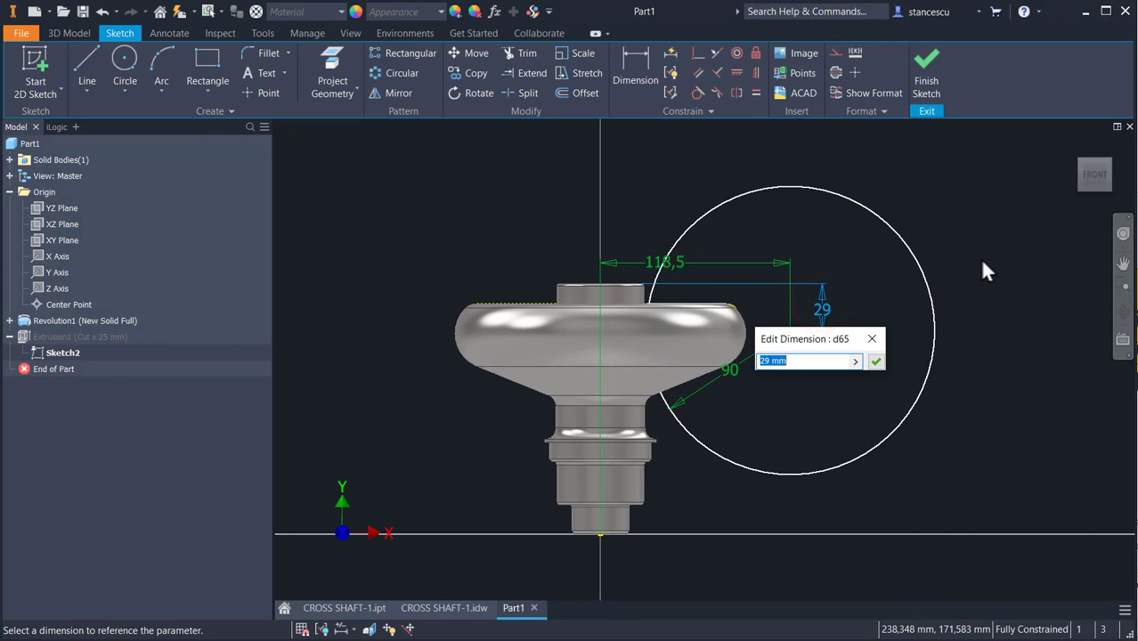
text(34)
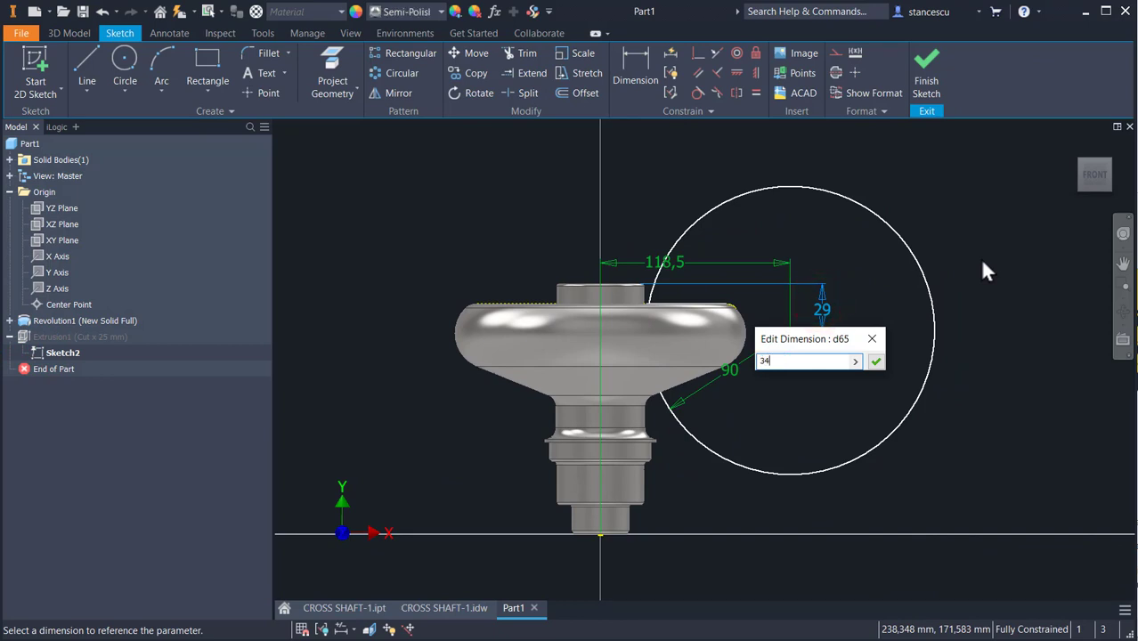
text(-5)
key(Return)
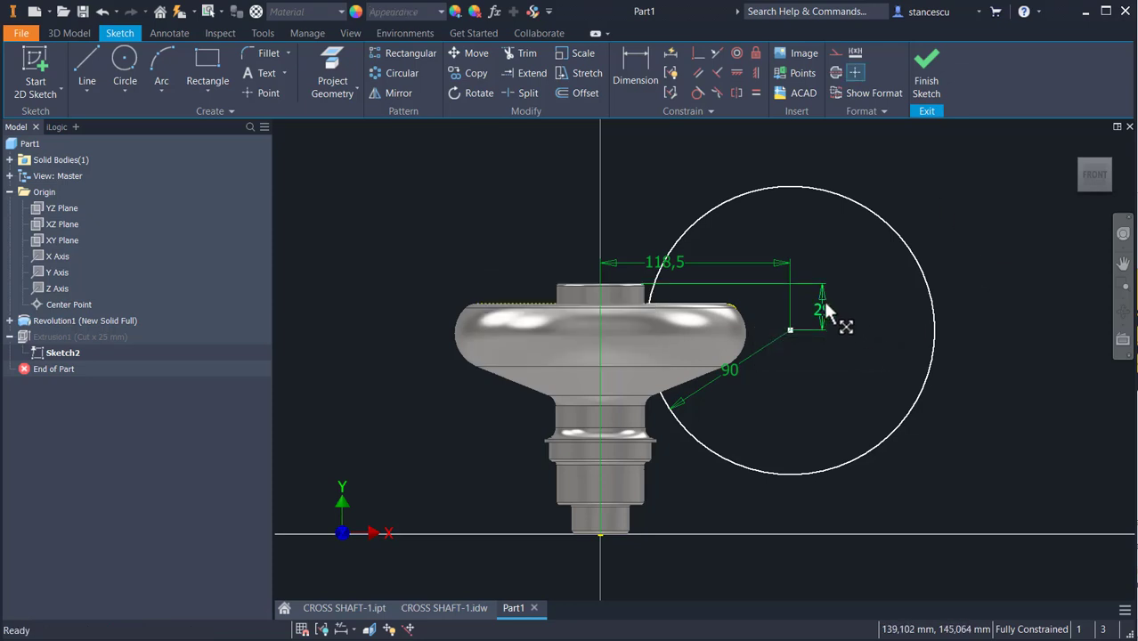
click(928, 71)
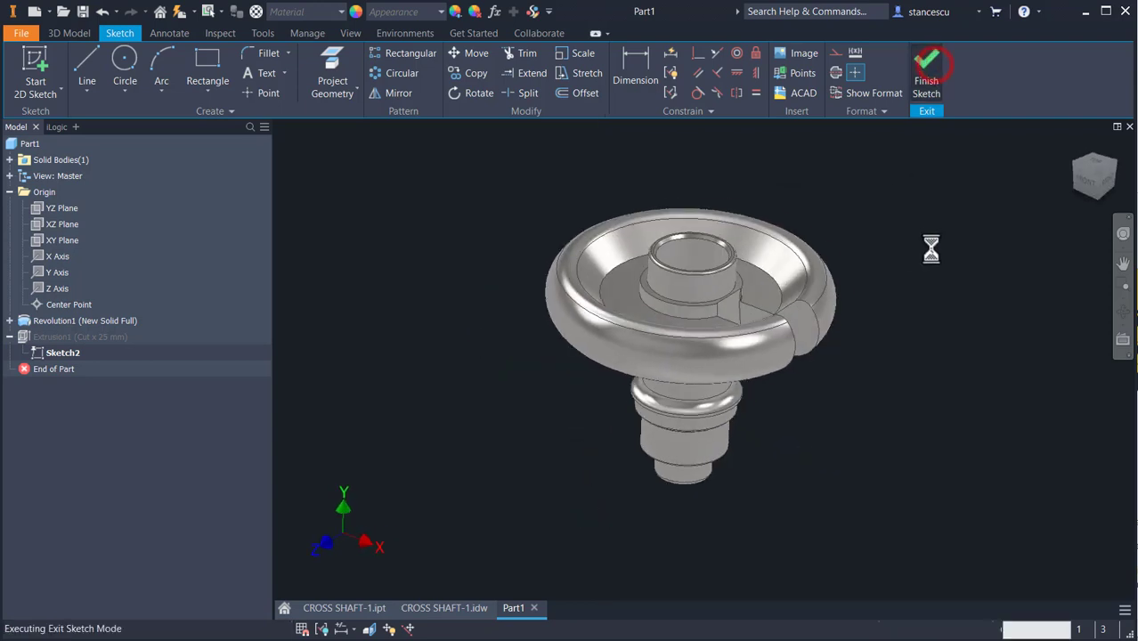
- Examine the lug and hole dimensions in the CROSS SHAFT-1.idw drawing, comparing the view below section B-B with the section itself
click(444, 608)
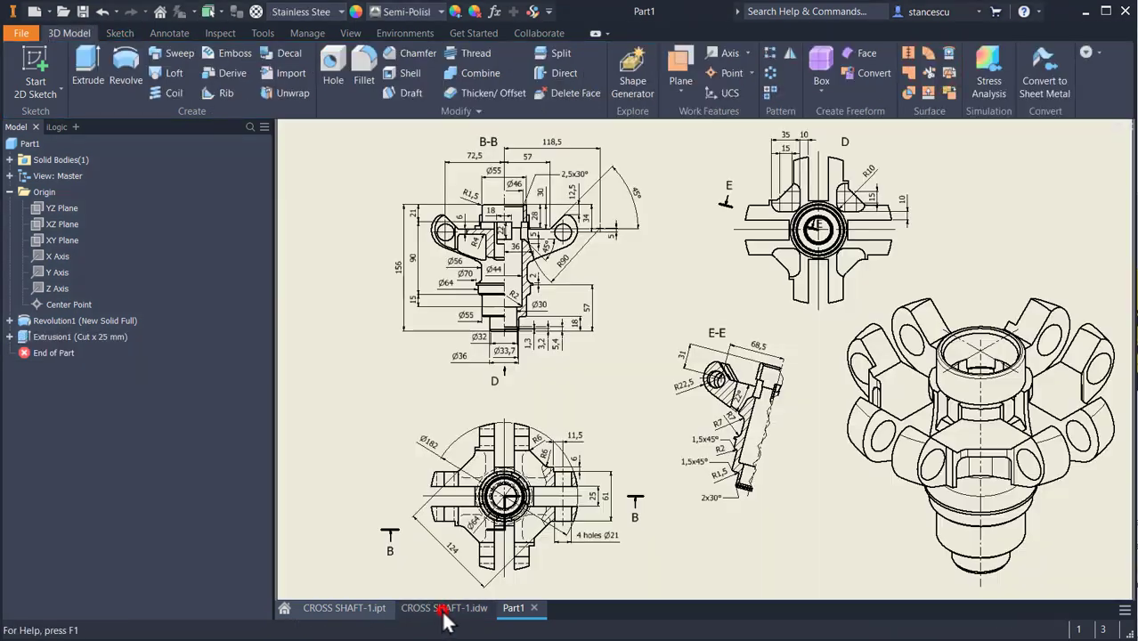
scroll(534, 468, up, 3)
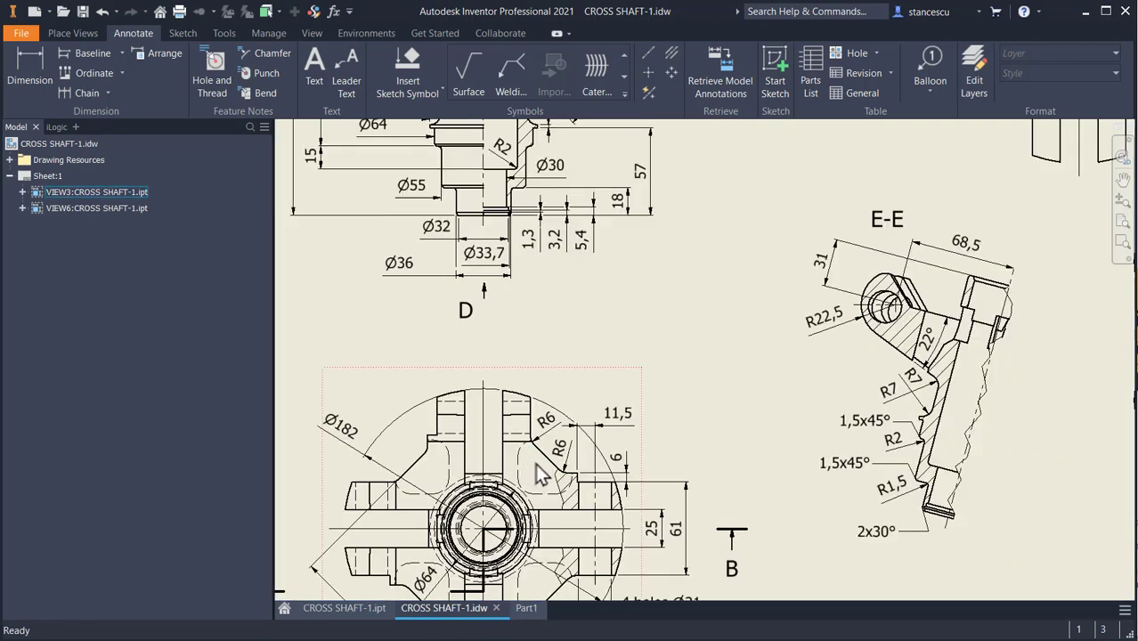
middle_drag(552, 476, 570, 307)
scroll(570, 308, up, 3)
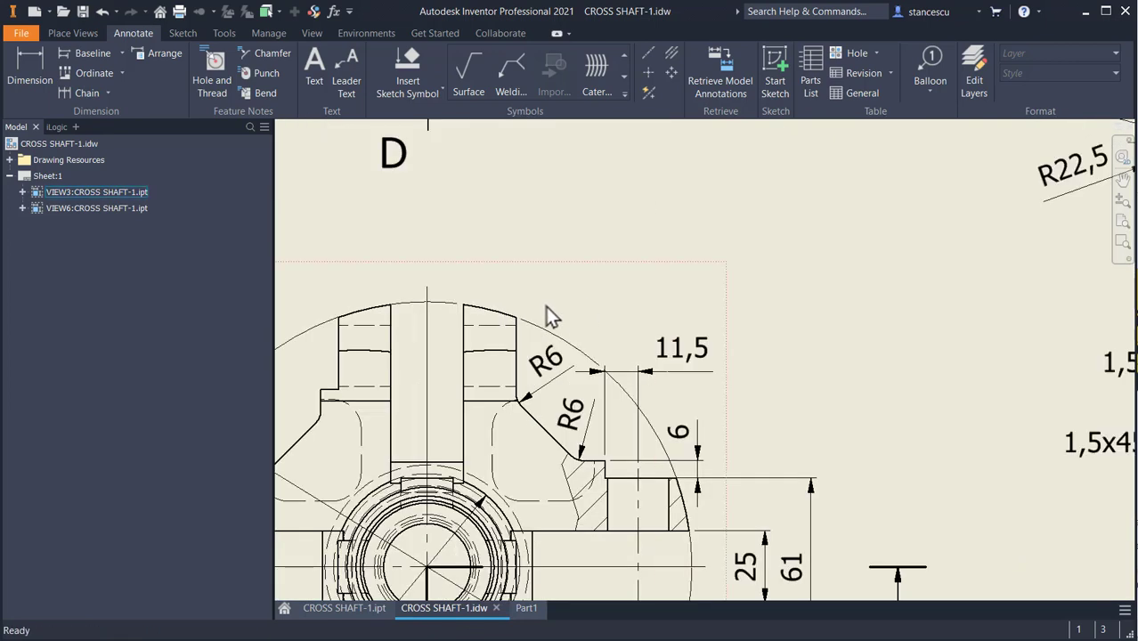
click(545, 360)
scroll(624, 449, down, 3)
middle_drag(704, 453, 723, 367)
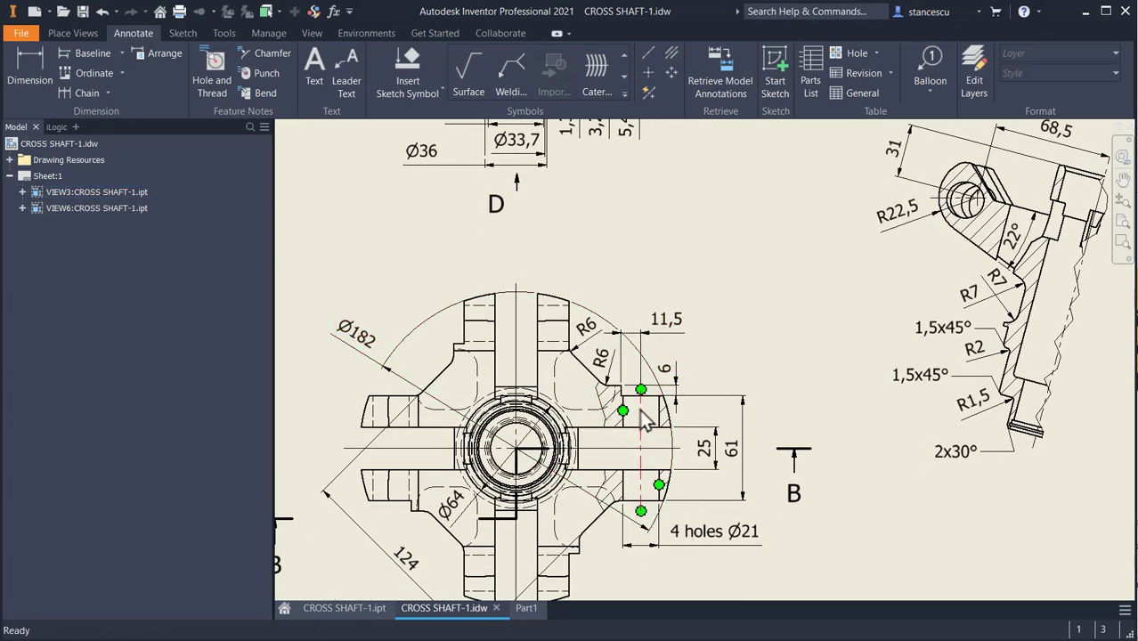
mouse_move(682, 320)
middle_down()
mouse_move(693, 368)
mouse_move(796, 521)
mouse_move(814, 574)
middle_up()
middle_drag(782, 360, 785, 596)
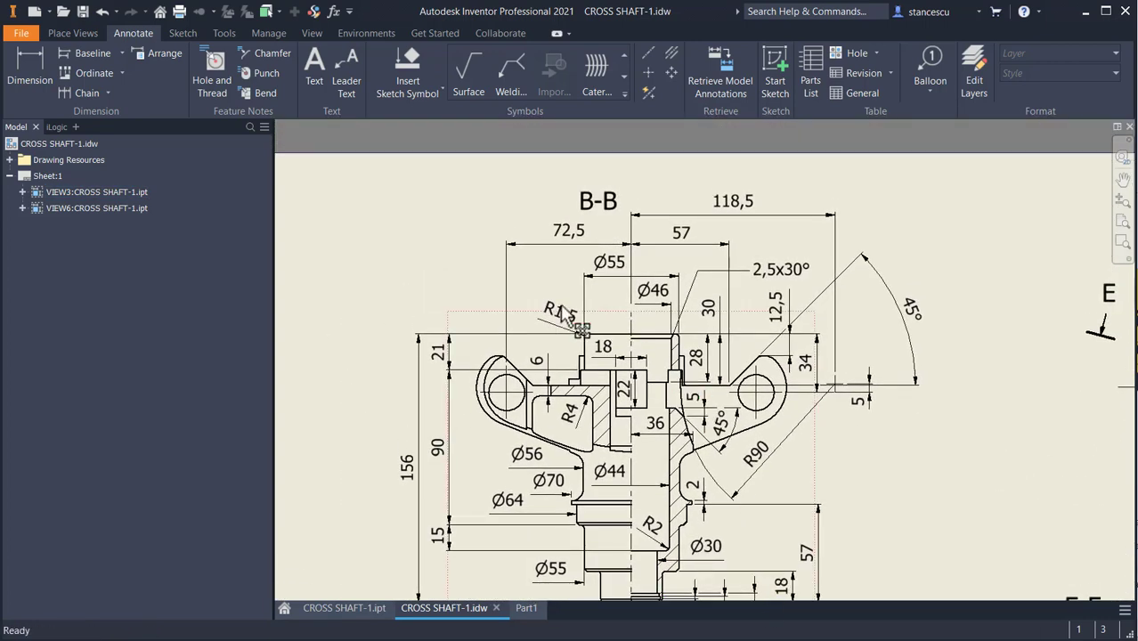
click(552, 238)
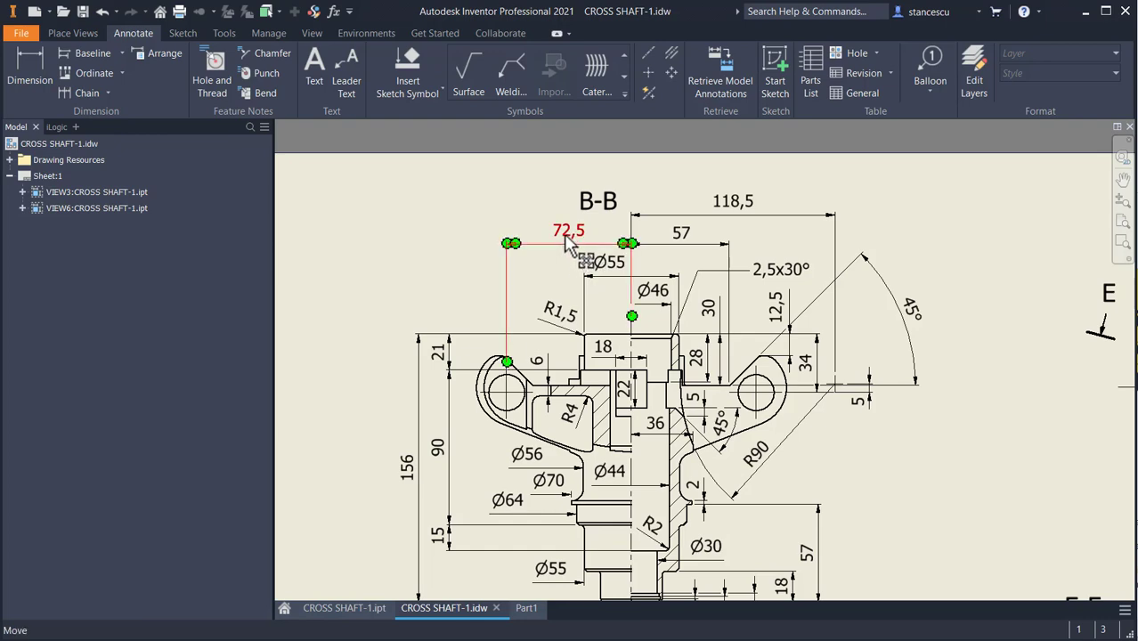
click(580, 330)
scroll(579, 330, down, 3)
mouse_move(757, 500)
middle_down()
mouse_move(707, 424)
mouse_move(675, 297)
middle_up()
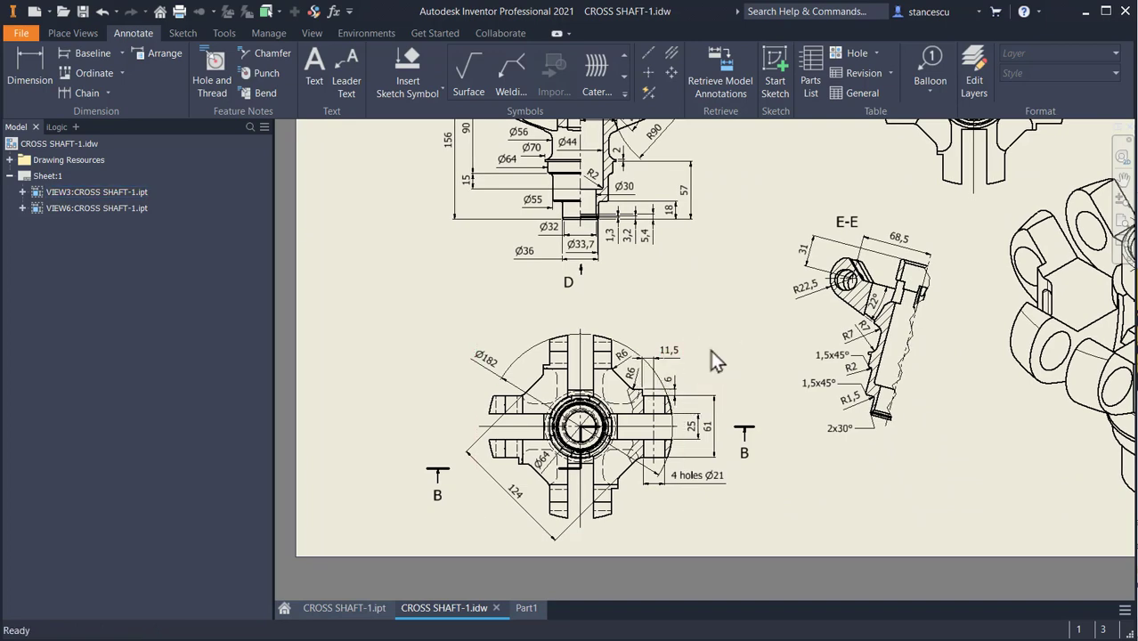
- Back in Part1, start a new sketch on the narrow annular face at the top of the central hub
click(527, 609)
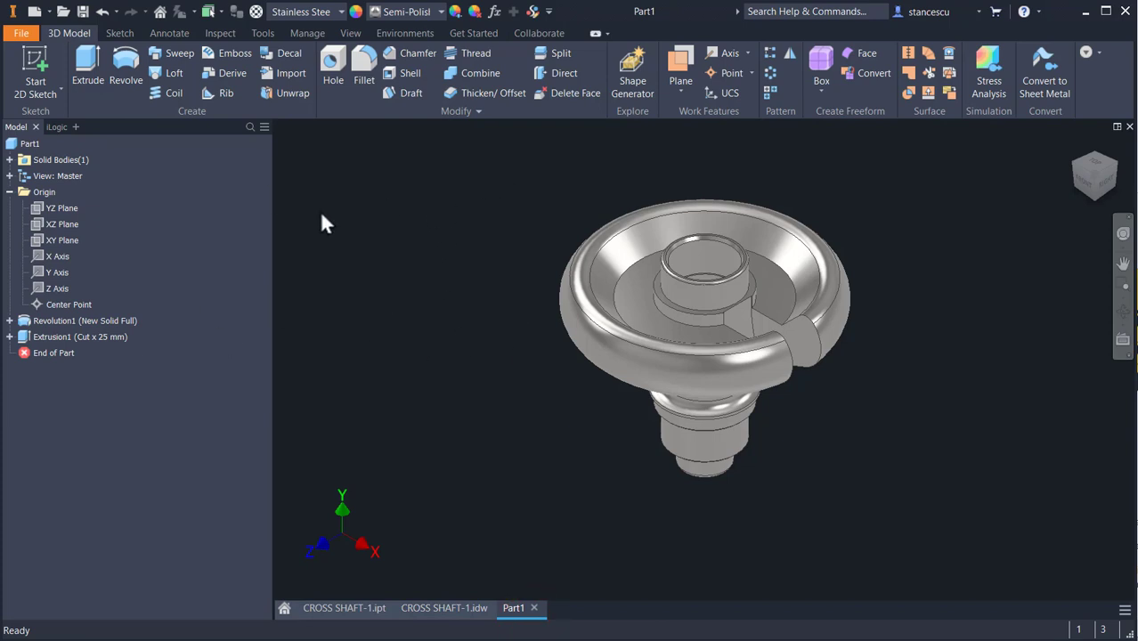
scroll(541, 212, down, 3)
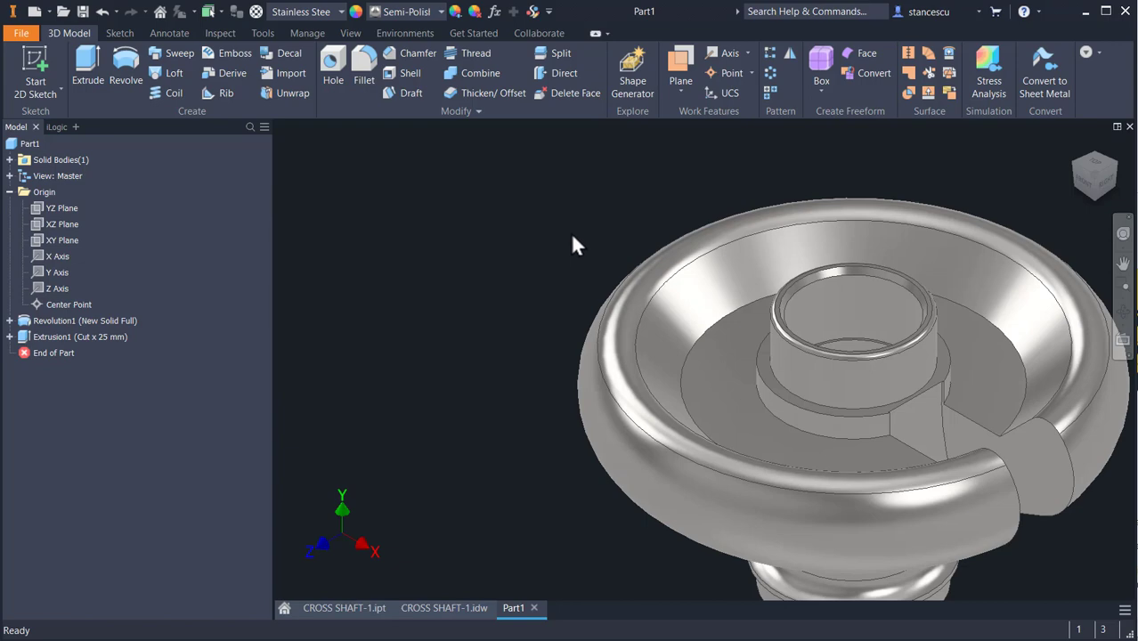
scroll(572, 244, down, 5)
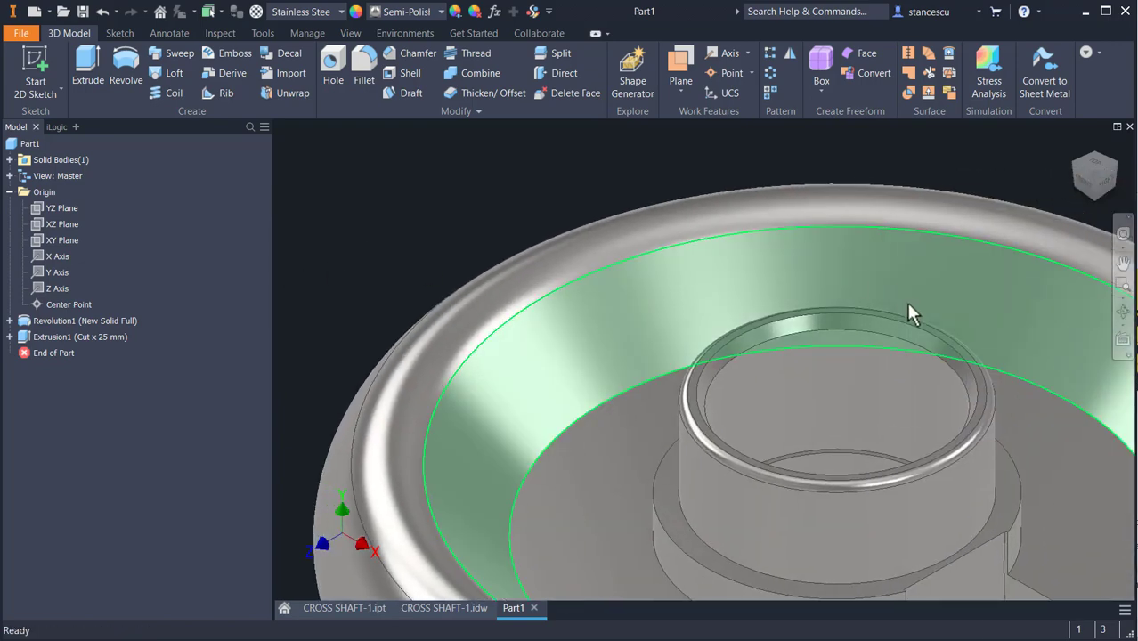
scroll(985, 393, down, 2)
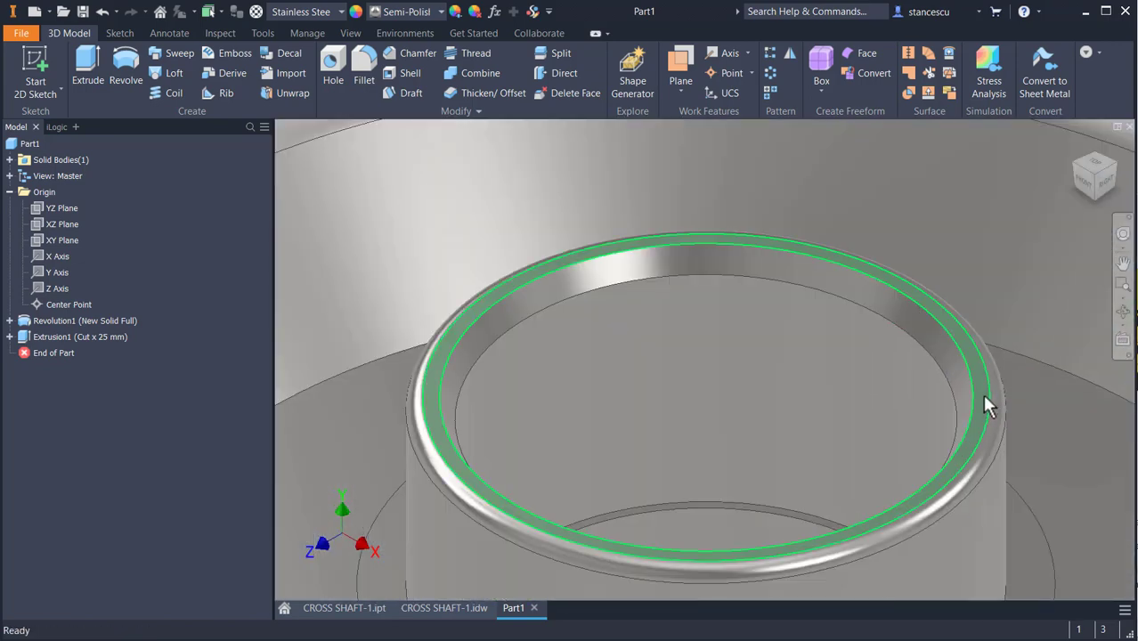
click(982, 394)
click(1081, 387)
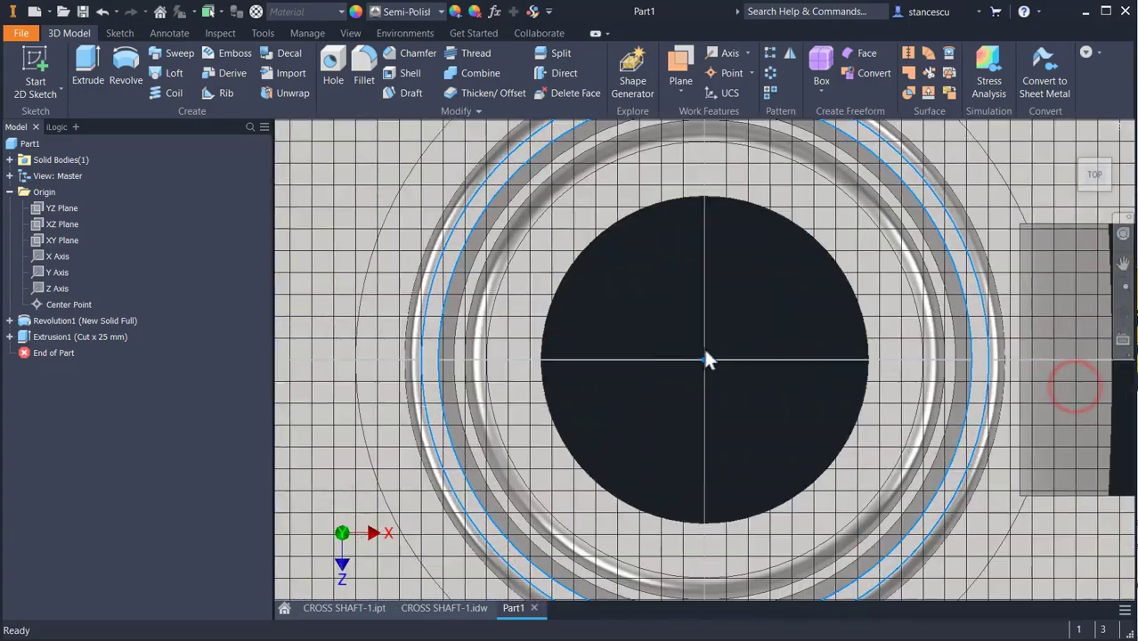
scroll(699, 406, up, 3)
scroll(699, 406, down, 3)
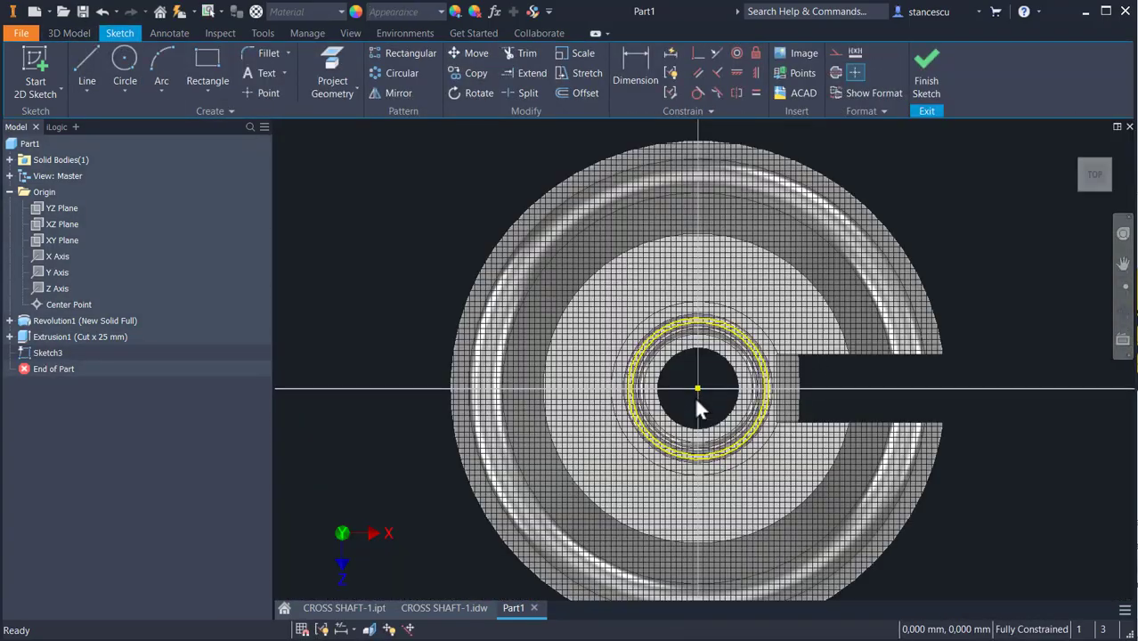
middle_drag(699, 407, 623, 506)
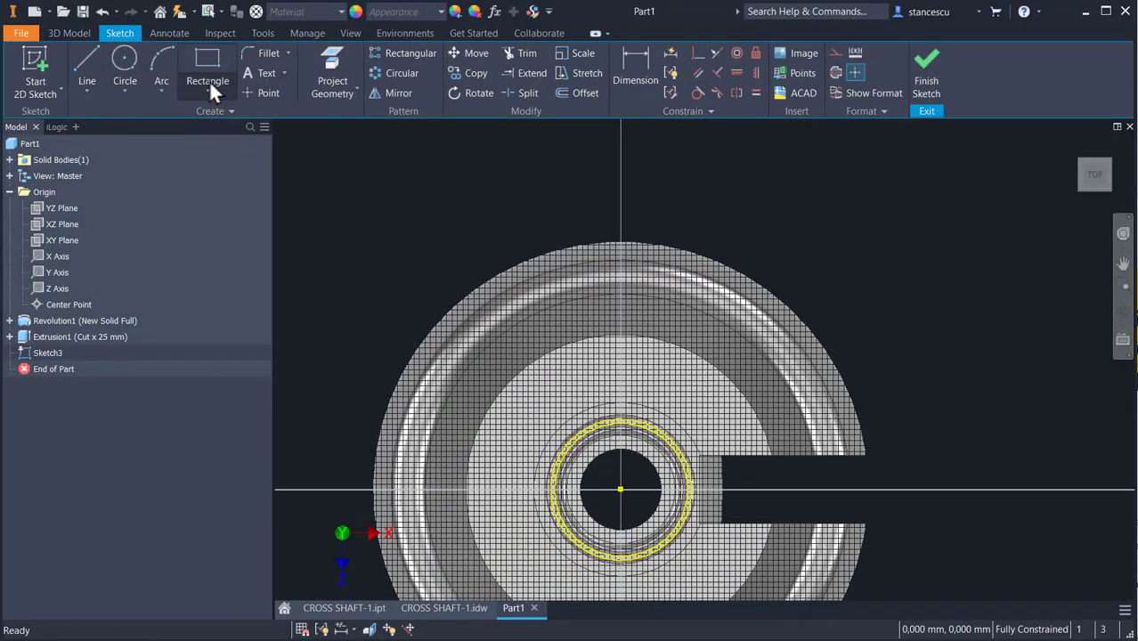
- Project the rim's outer edge into the sketch and convert all the projected circles to construction geometry
click(333, 67)
click(779, 293)
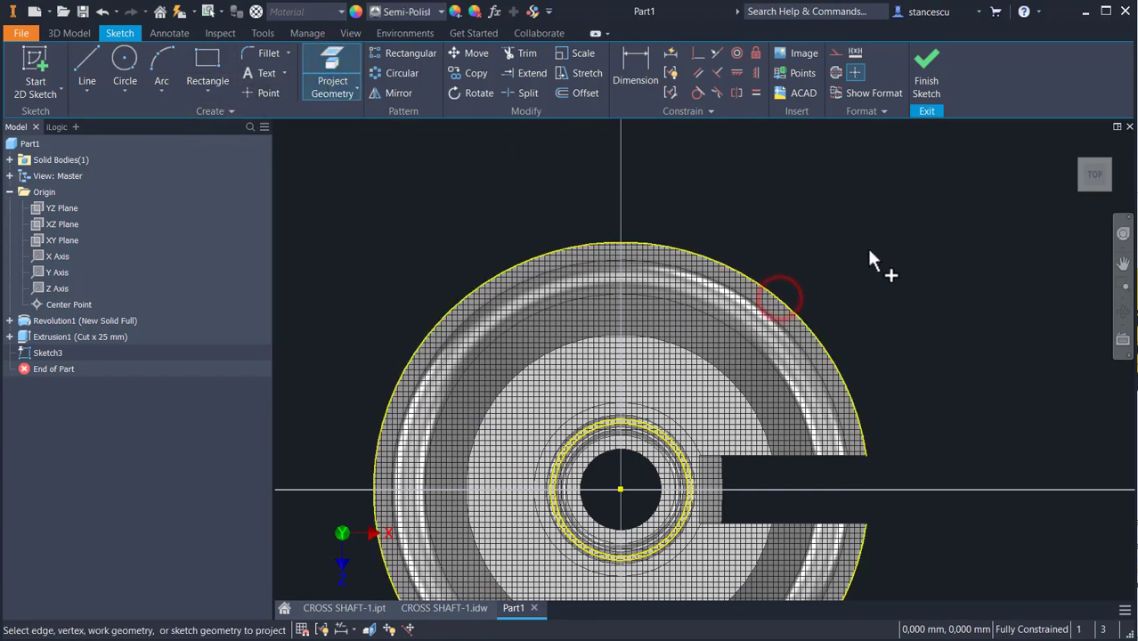
key(Escape)
drag(929, 274, 598, 497)
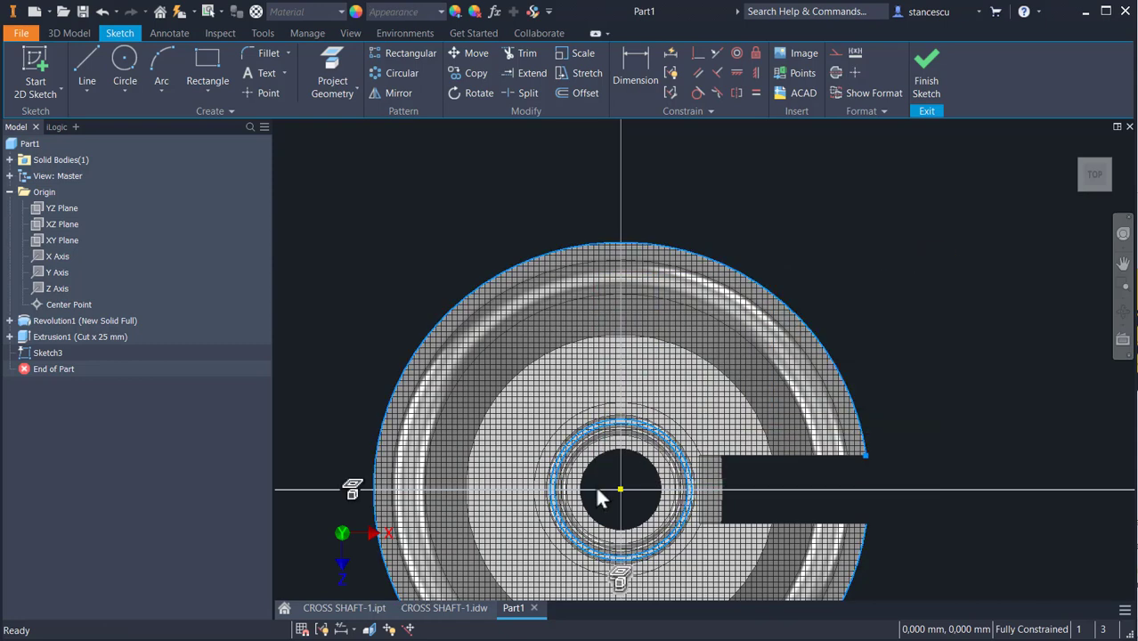
click(837, 51)
click(838, 179)
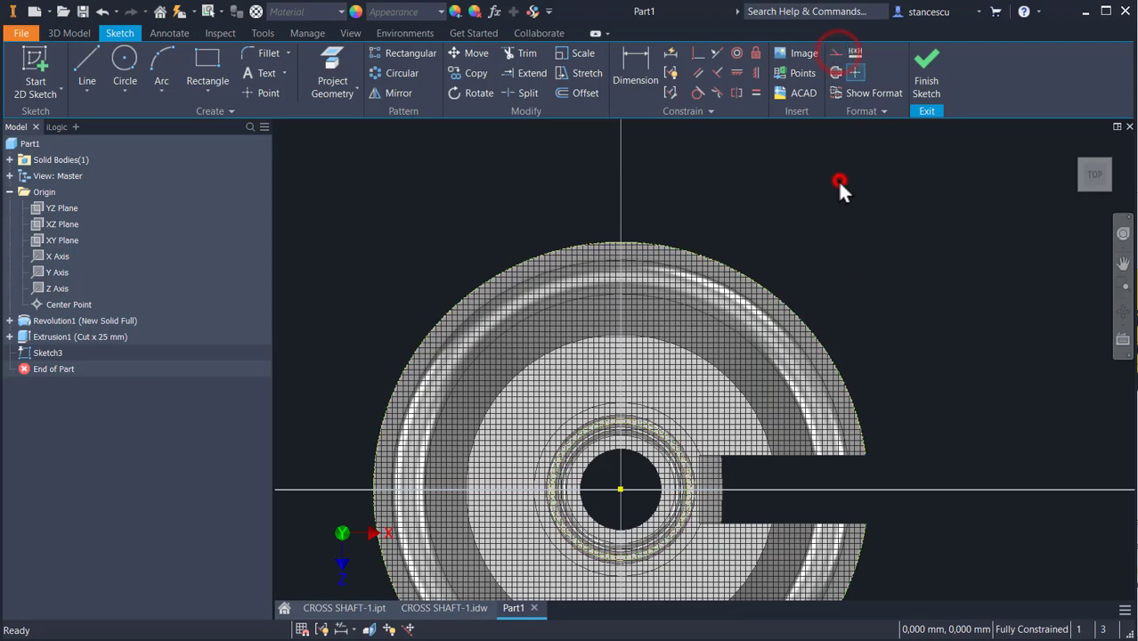
click(79, 56)
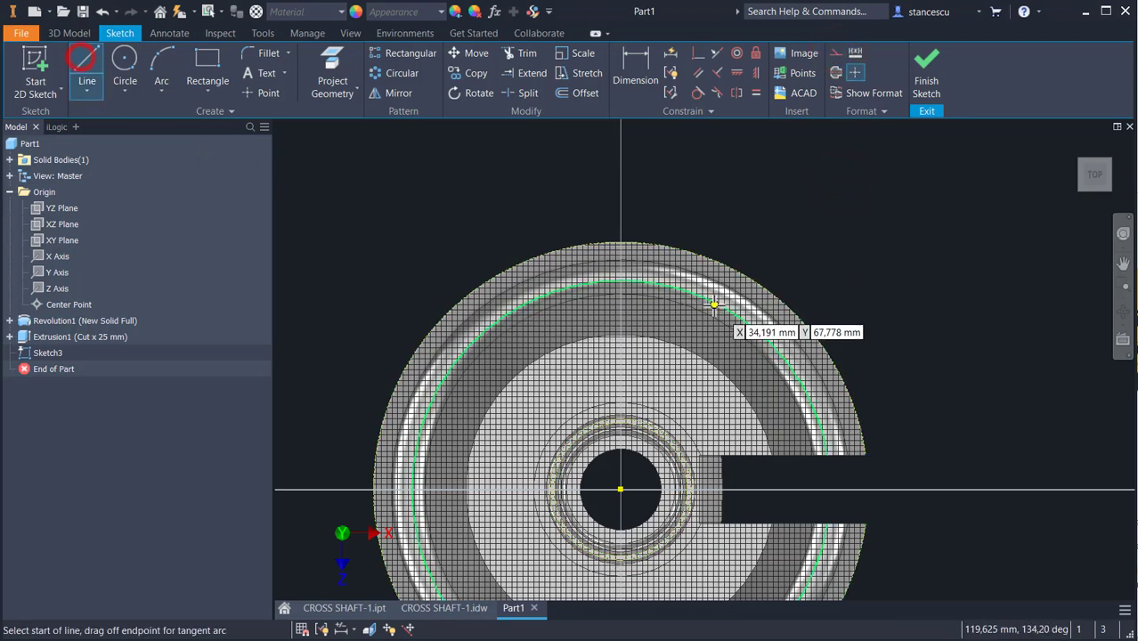
click(709, 257)
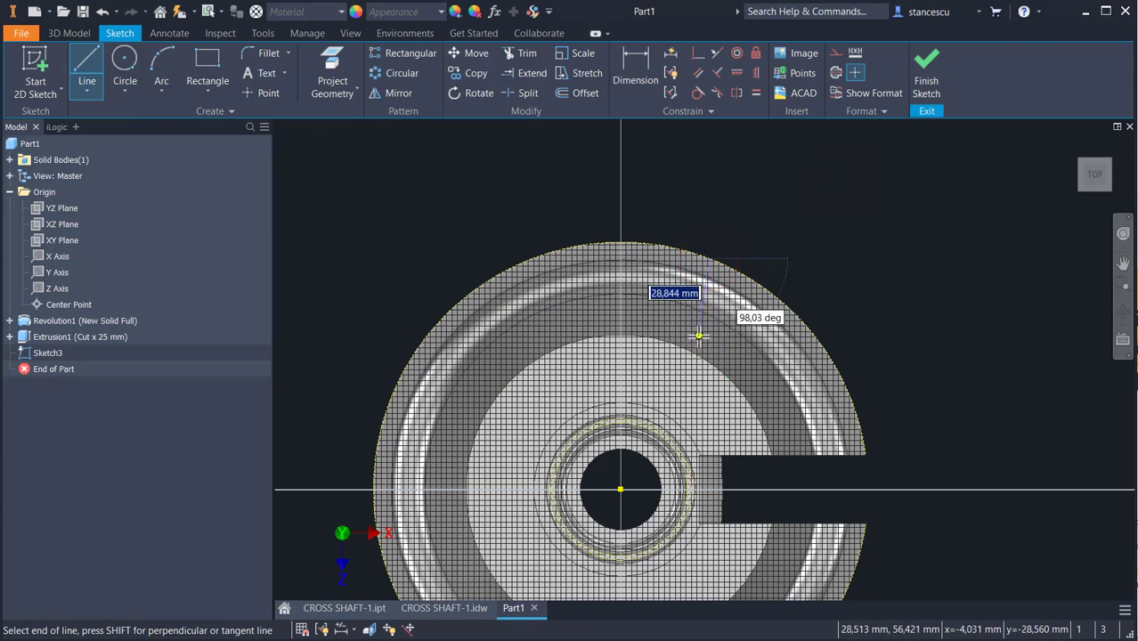
click(699, 335)
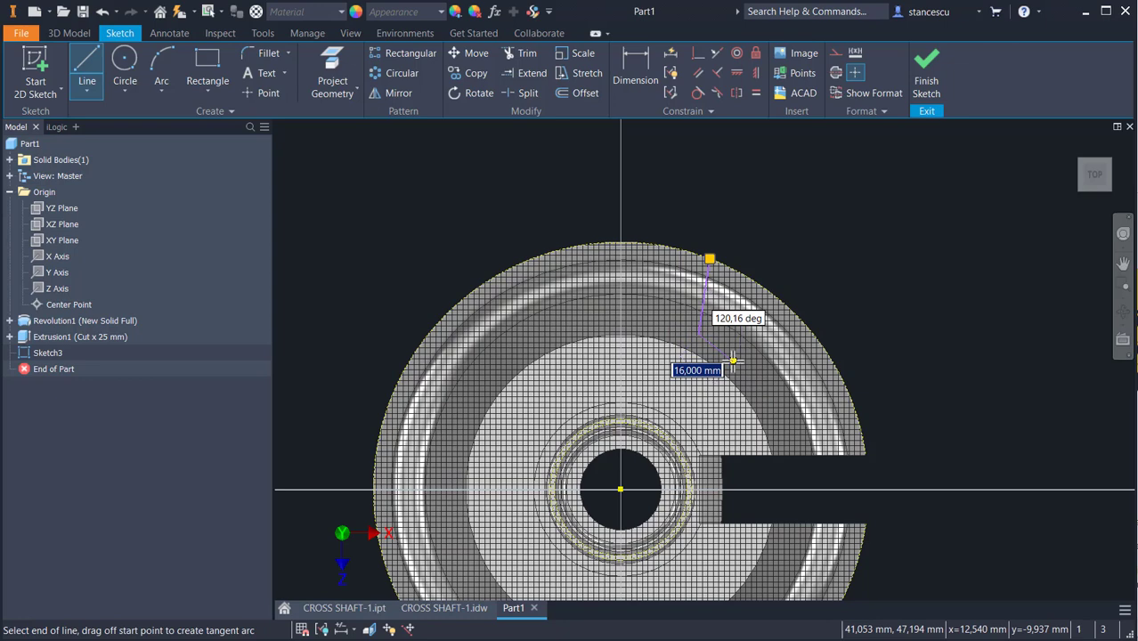
key(Escape)
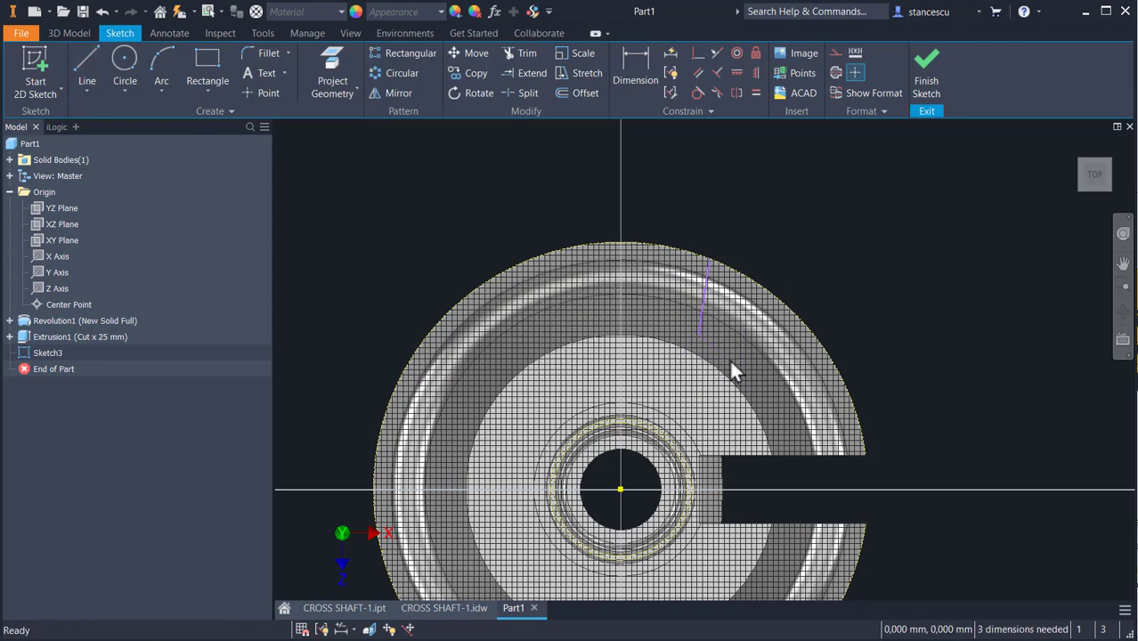
key(ctrl+z)
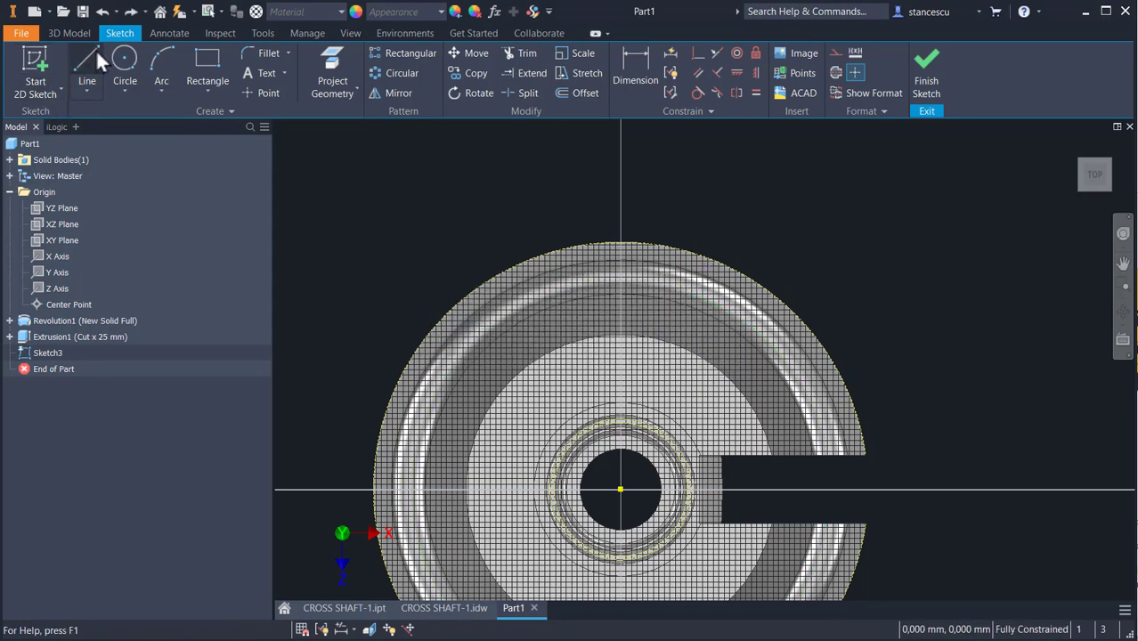
- Sketch a vertical line about 43 mm long starting above the rim, followed by a small tangent arc and a line sloping toward the slot
click(96, 54)
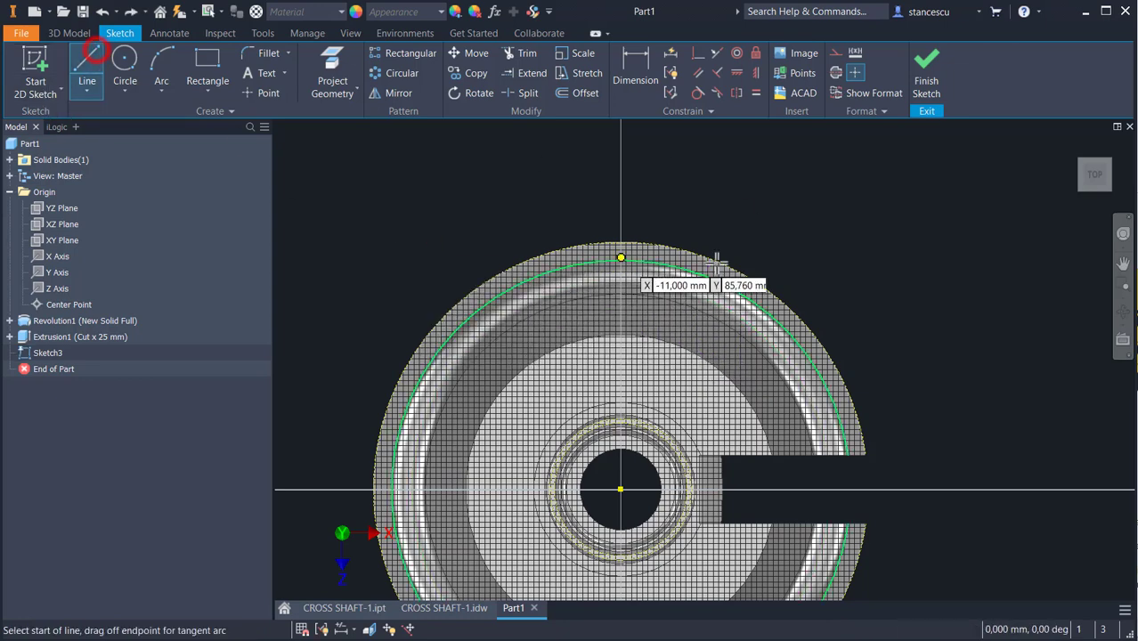
click(698, 216)
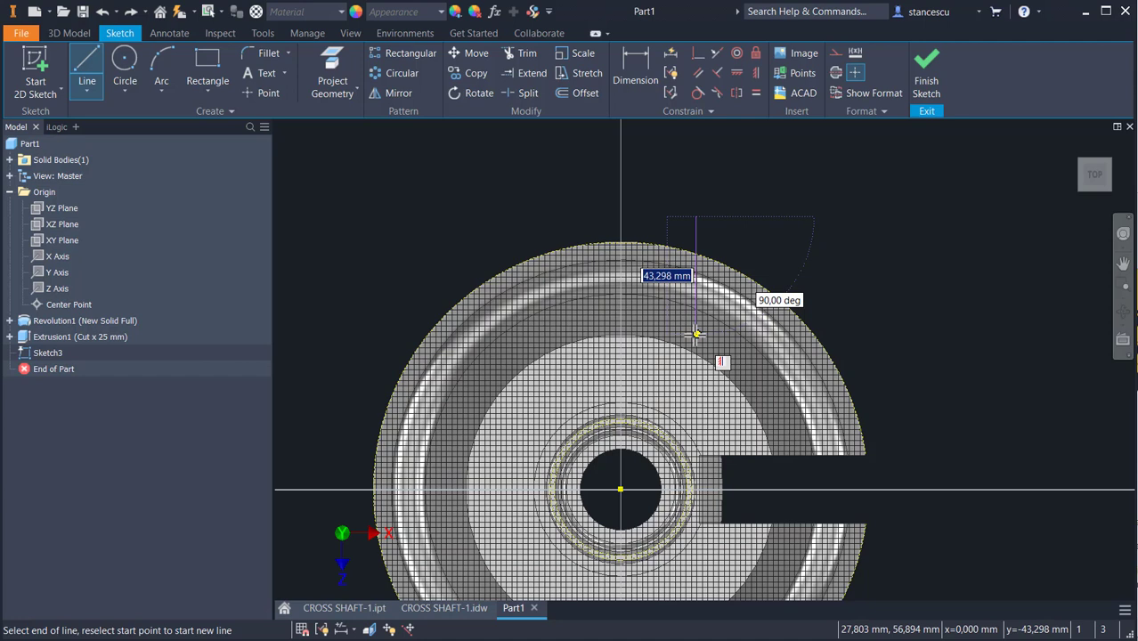
click(695, 334)
mouse_move(695, 334)
mouse_down()
mouse_move(702, 350)
mouse_move(697, 335)
mouse_up()
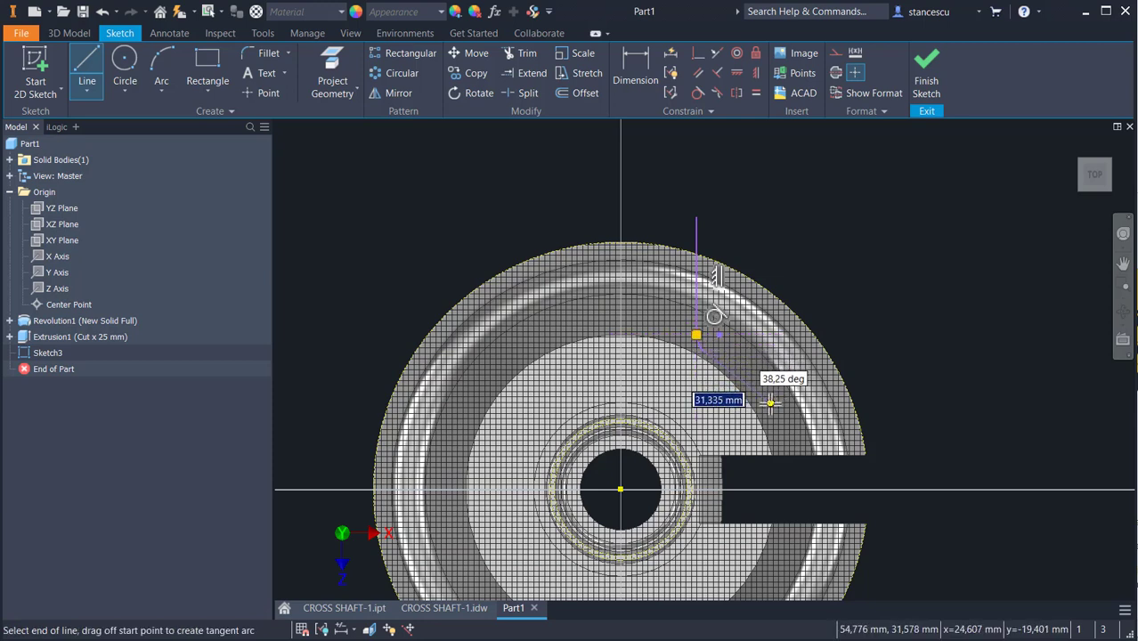
click(772, 403)
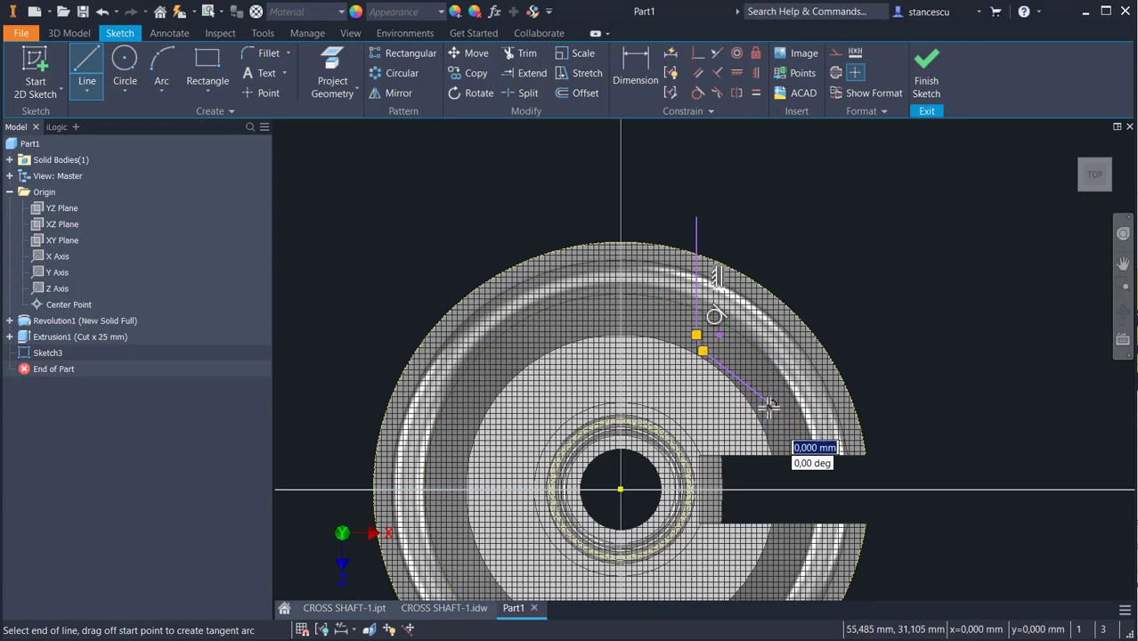
- Continue the profile with a small arc, a horizontal line about 10 mm long, a short vertical step, and a horizontal line past the rim
scroll(771, 405, up, 5)
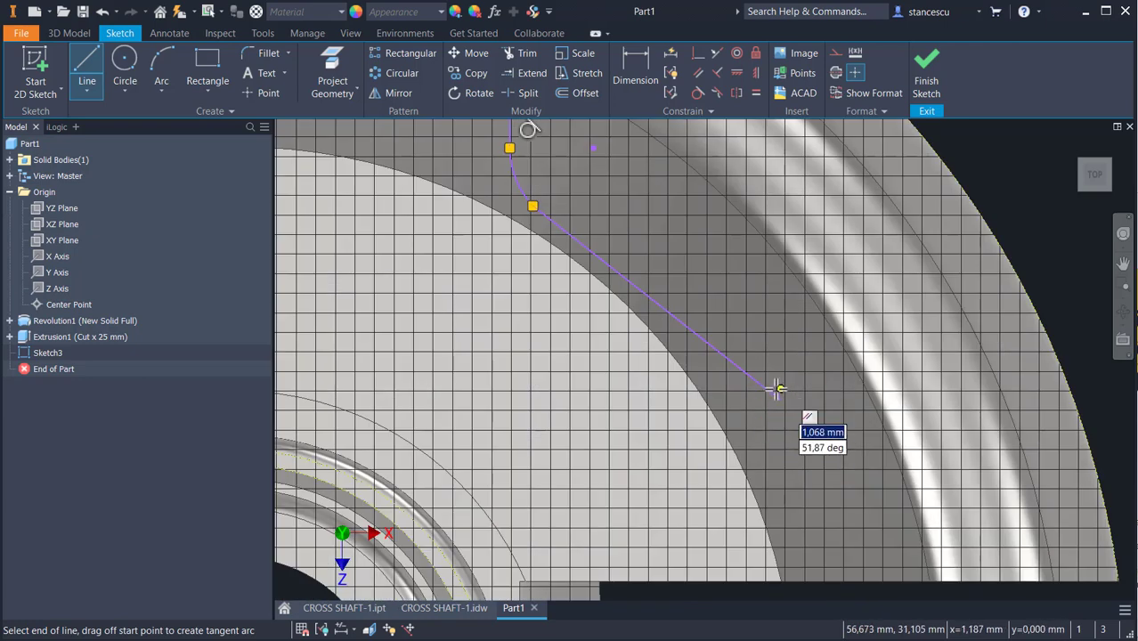
click(775, 395)
drag(777, 397, 870, 416)
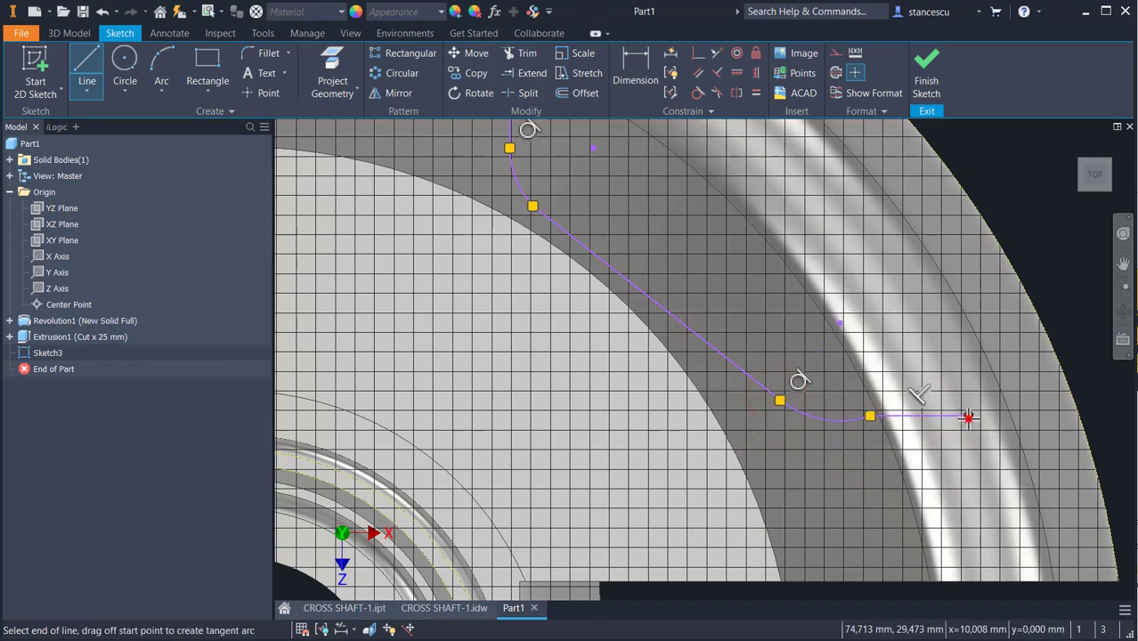
middle_drag(967, 415, 770, 390)
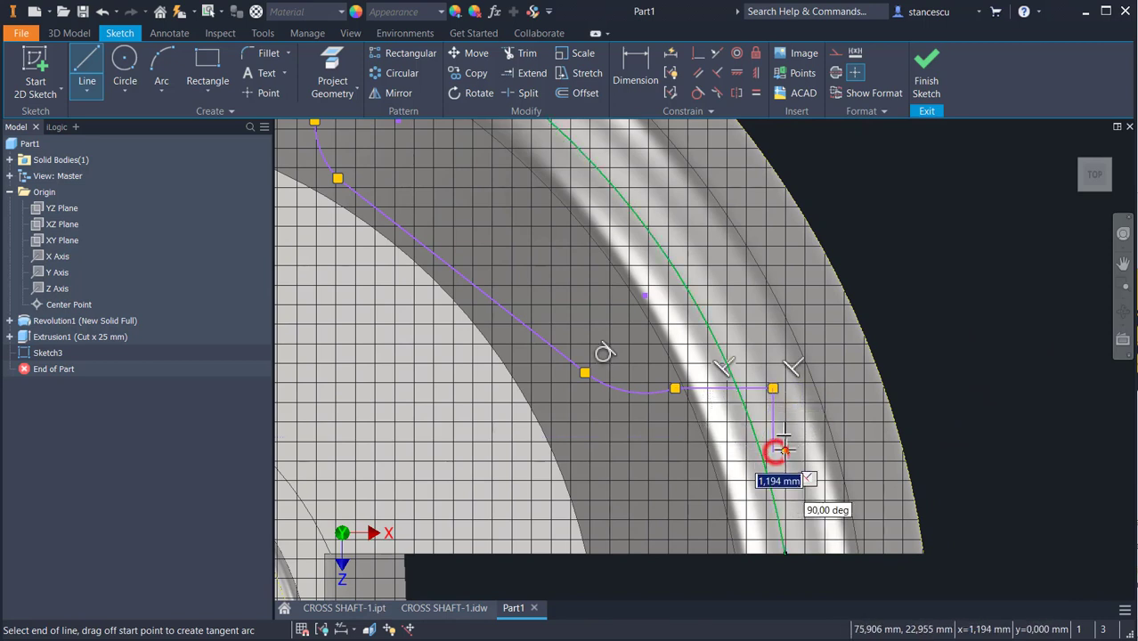
click(773, 452)
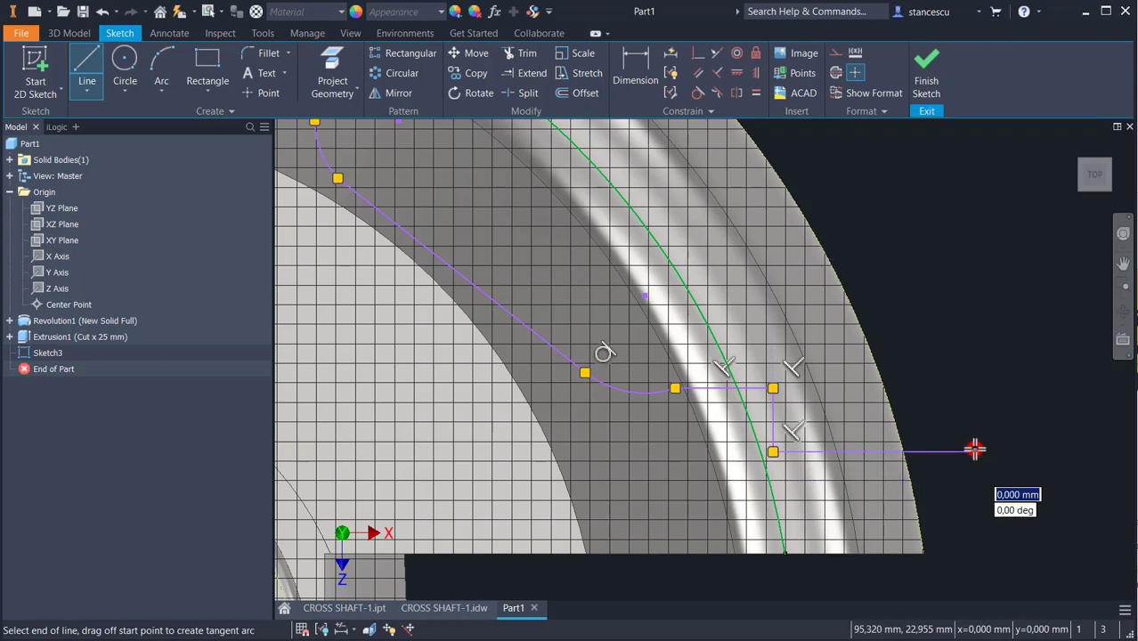
click(974, 451)
key(Escape)
- Trim the ends of the profile's vertical and last horizontal lines that extend beyond the projected outer circle
scroll(979, 419, up, 8)
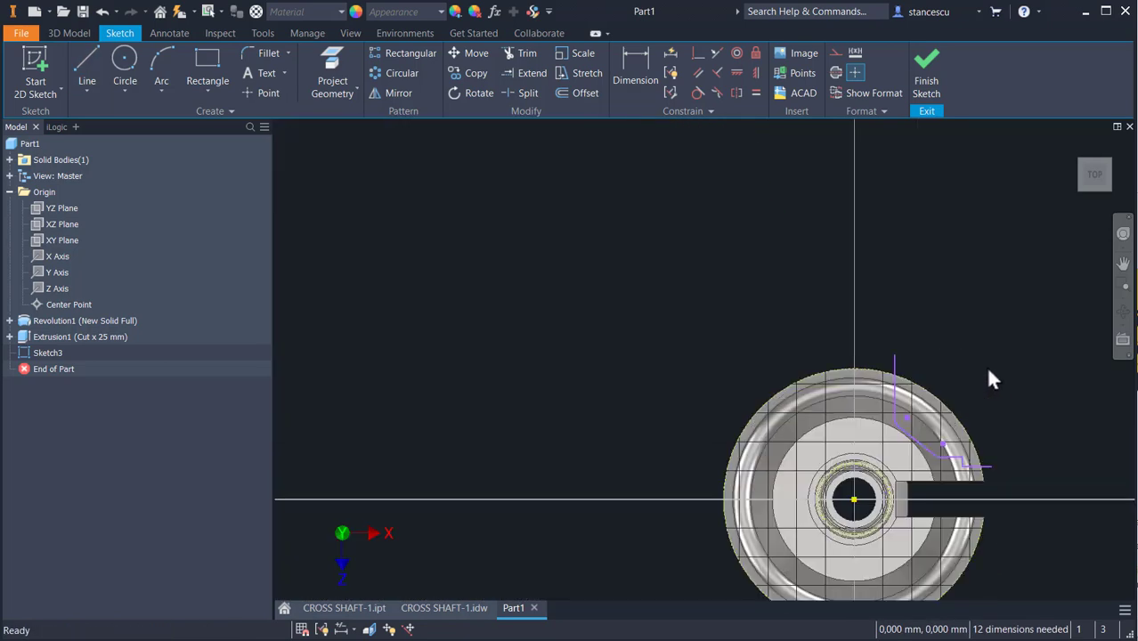
scroll(989, 374, down, 5)
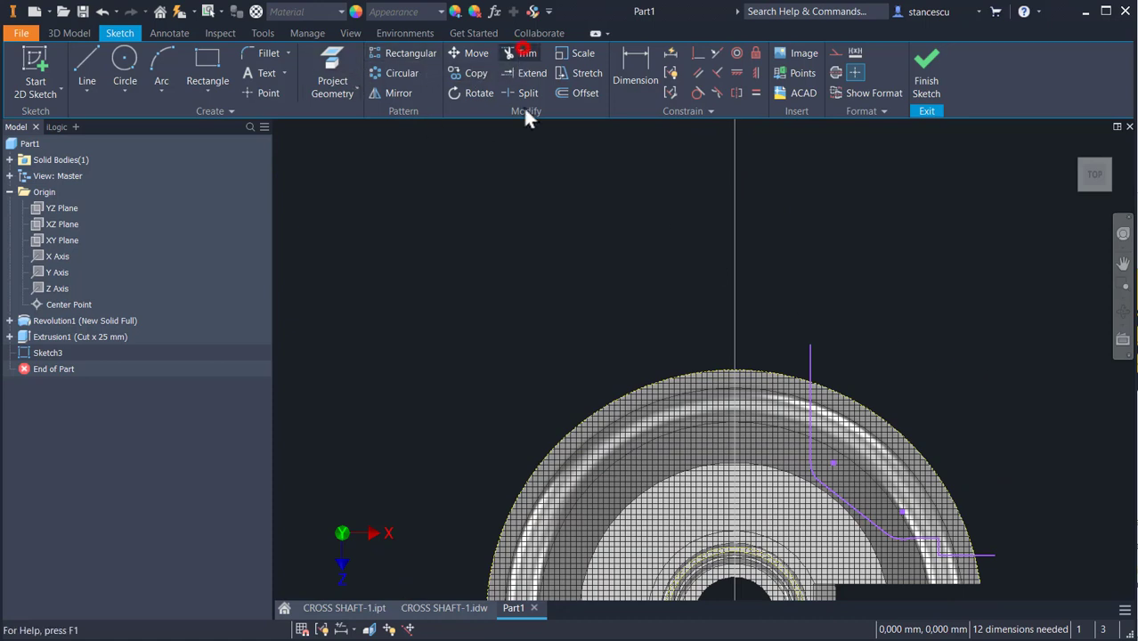
click(522, 52)
click(809, 373)
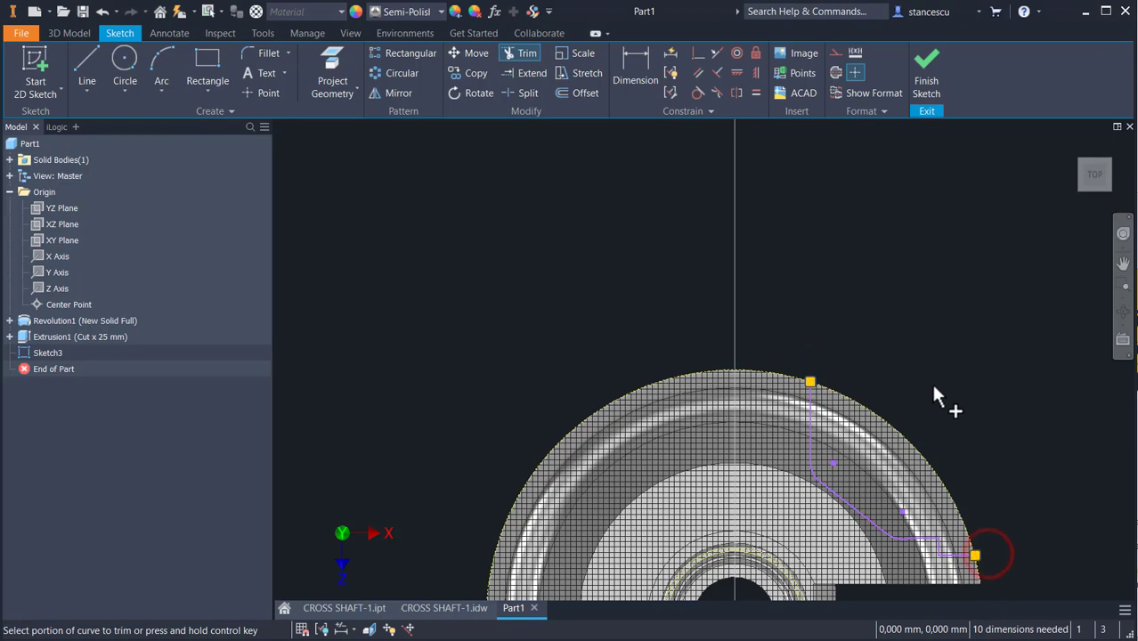
scroll(930, 383, down, 4)
mouse_move(933, 385)
middle_down()
mouse_move(874, 233)
mouse_move(846, 225)
middle_up()
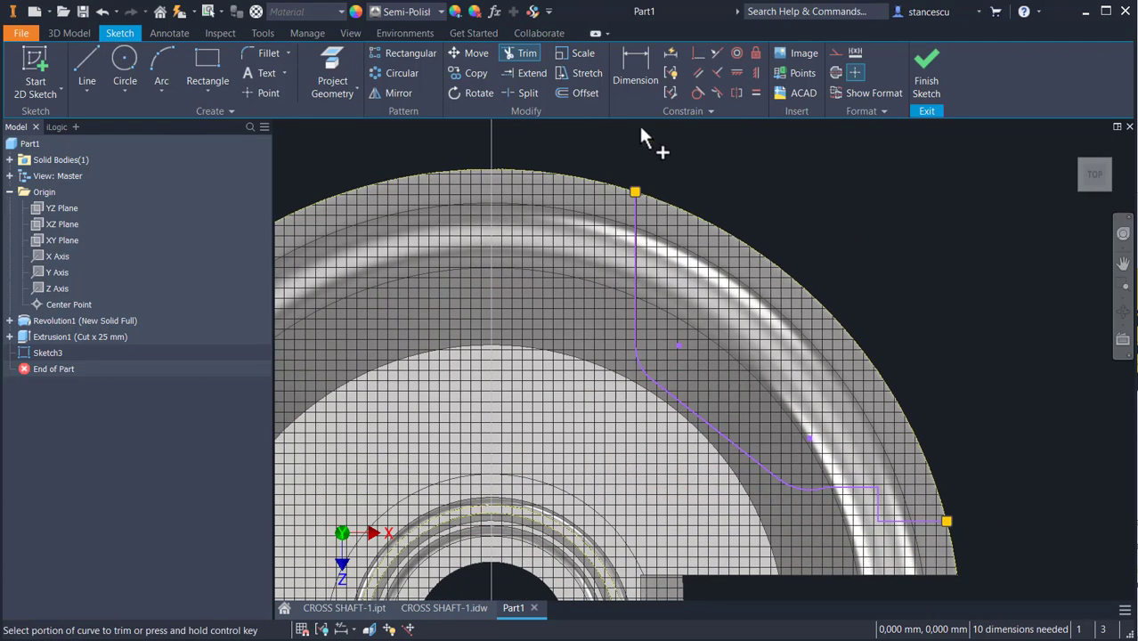
- Make the profile's arc near the slot tangent to the adjoining horizontal line
click(697, 92)
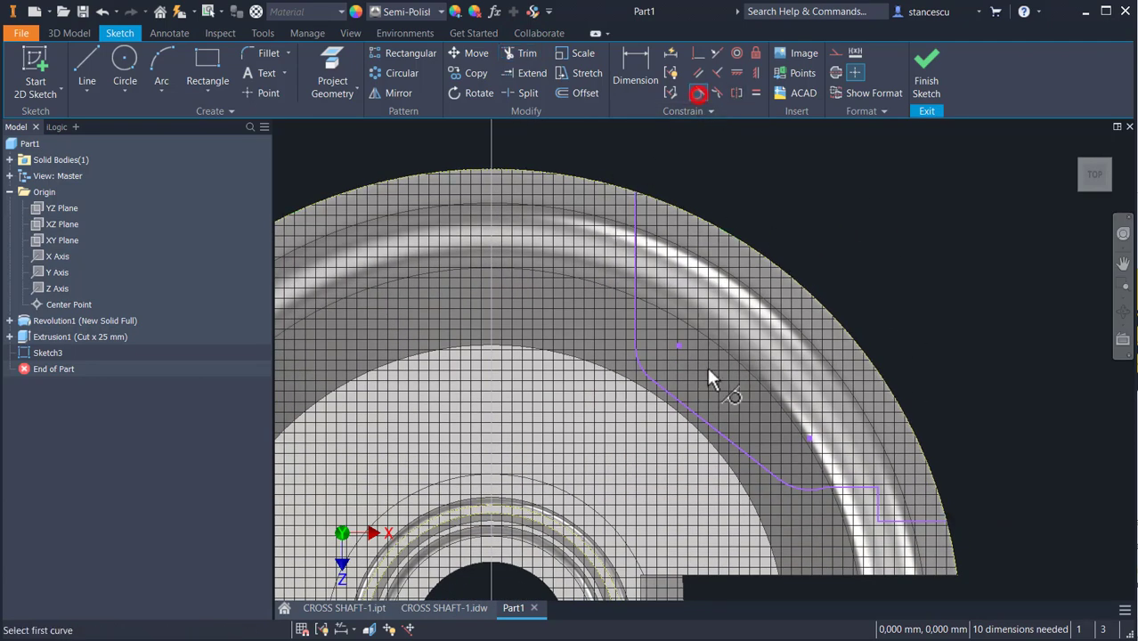
click(795, 486)
click(846, 487)
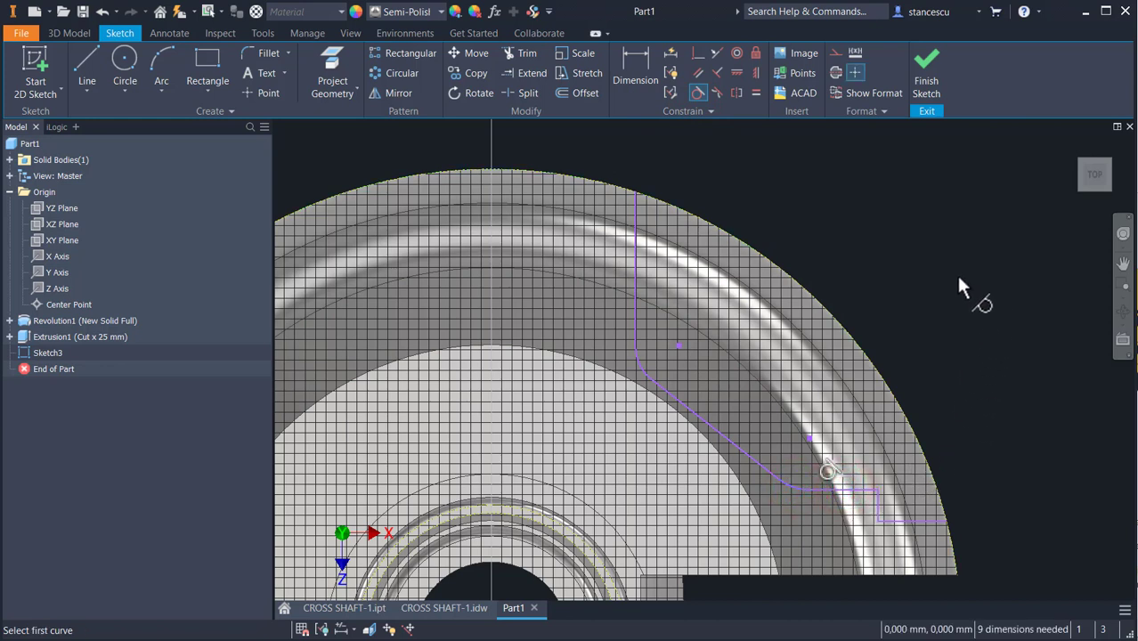
key(Escape)
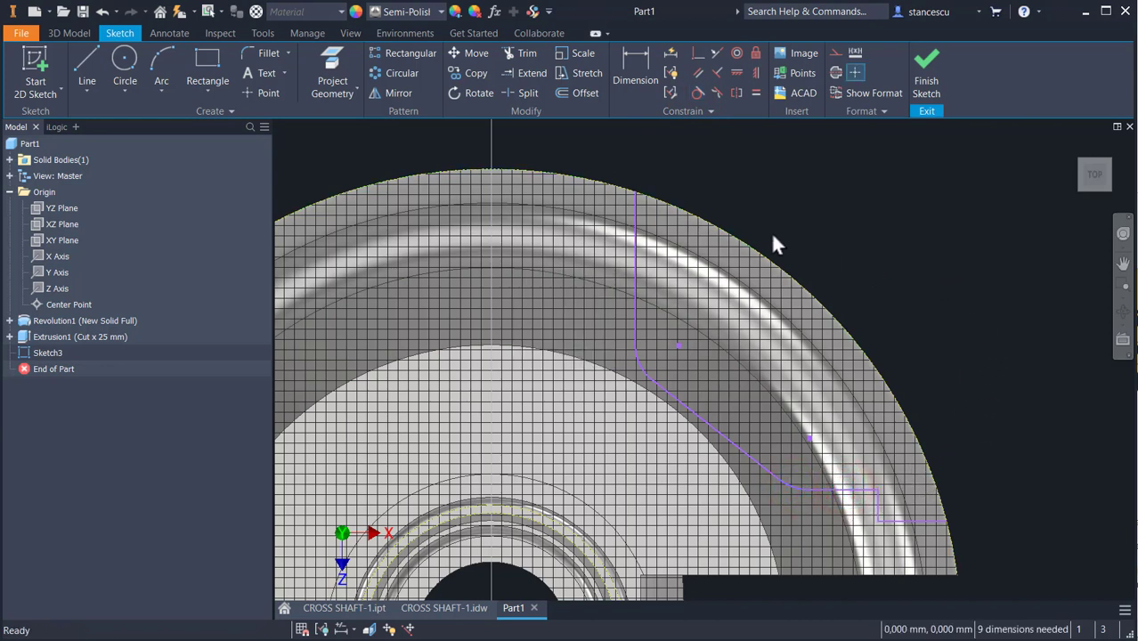
- Apply an equal constraint to the two small arcs at the ends of the sloping line
click(755, 92)
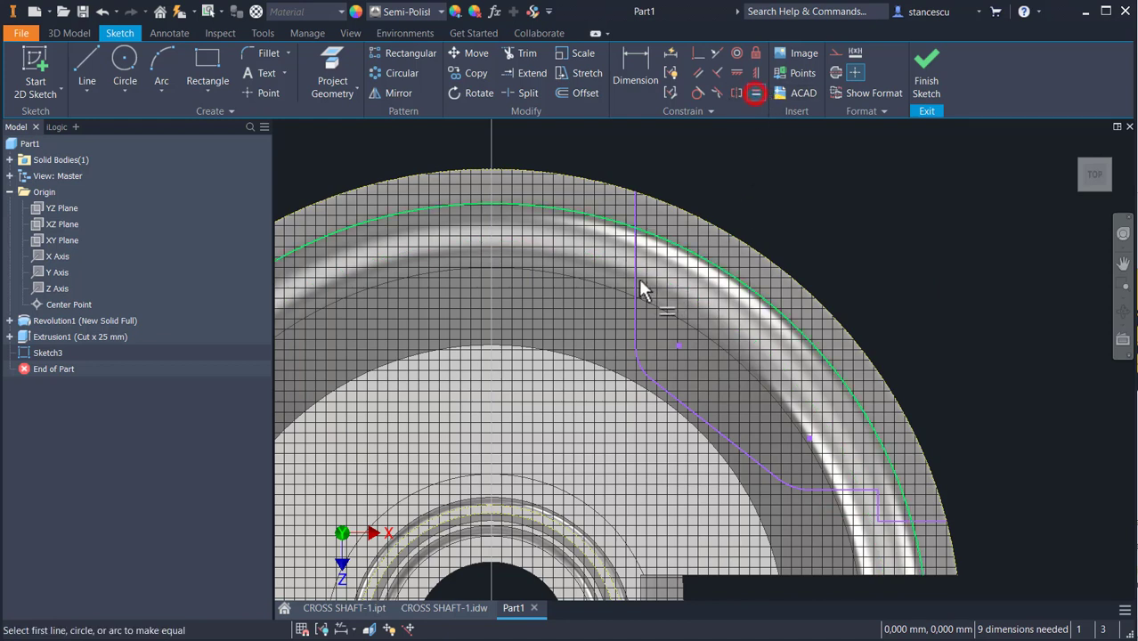
click(638, 365)
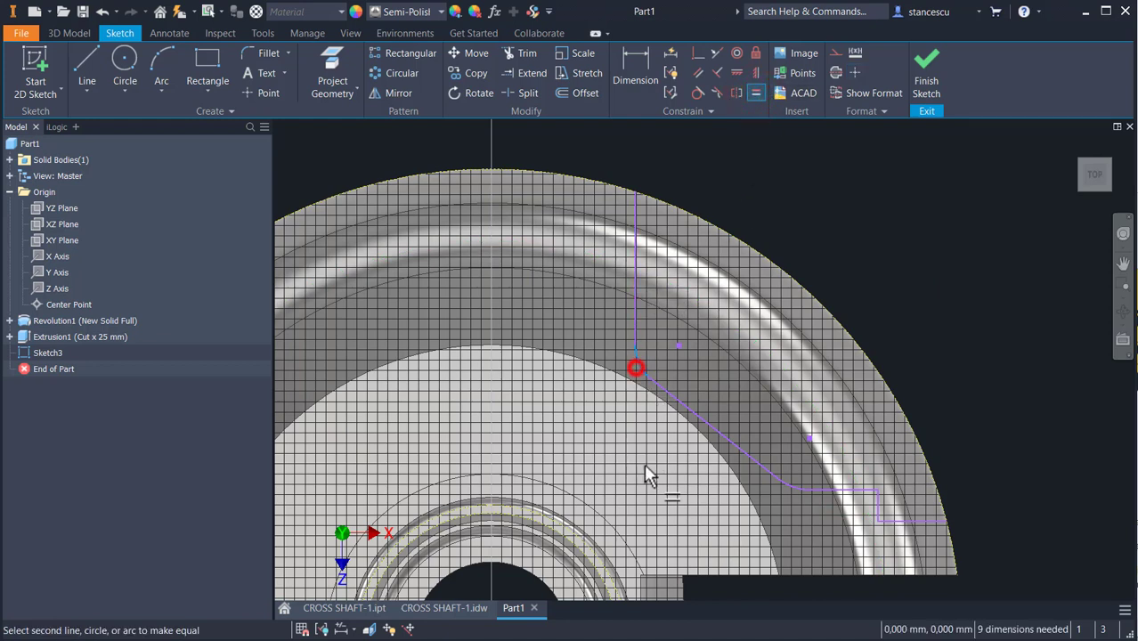
click(797, 491)
click(940, 285)
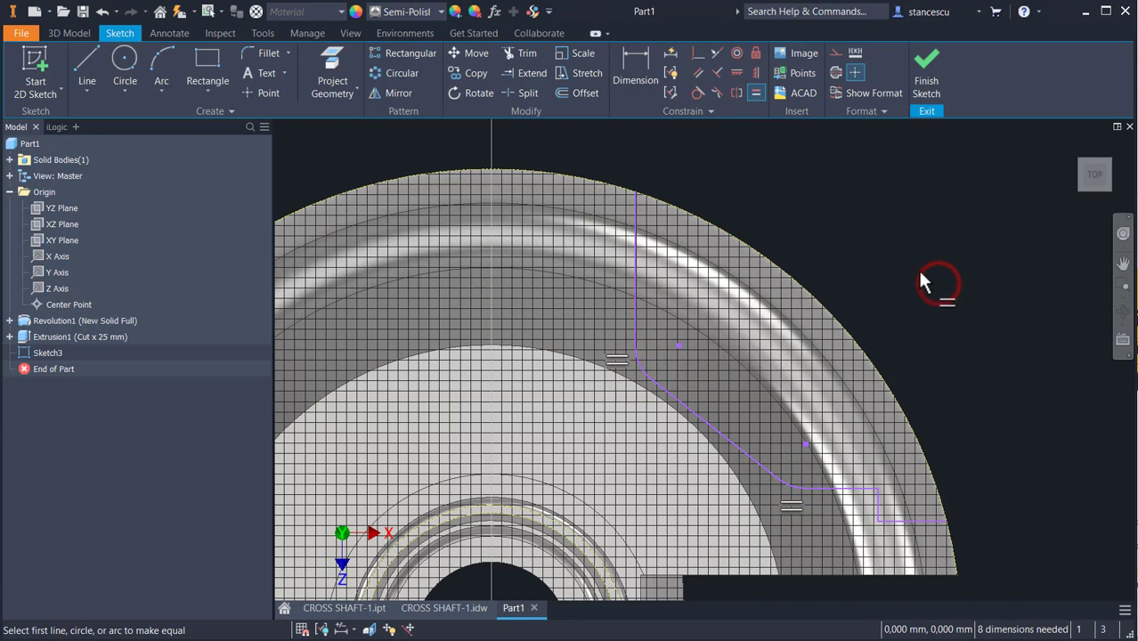
- Close the profile with a three-point arc along the projected outer circle, joining the vertical line's end to the last horizontal line's end
click(161, 72)
click(635, 190)
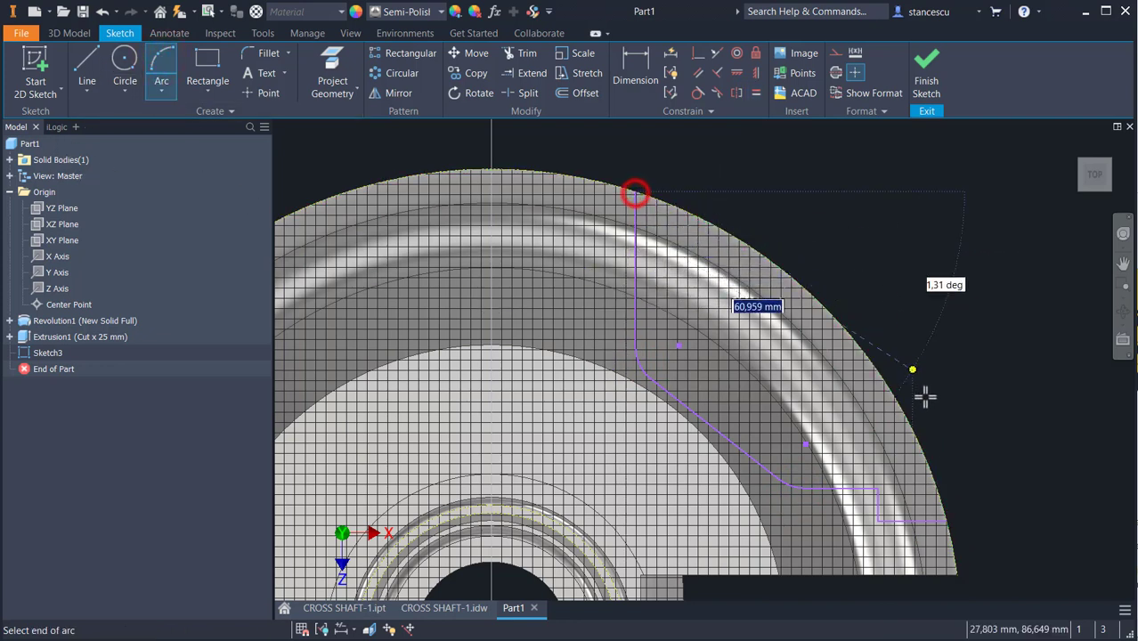
click(947, 521)
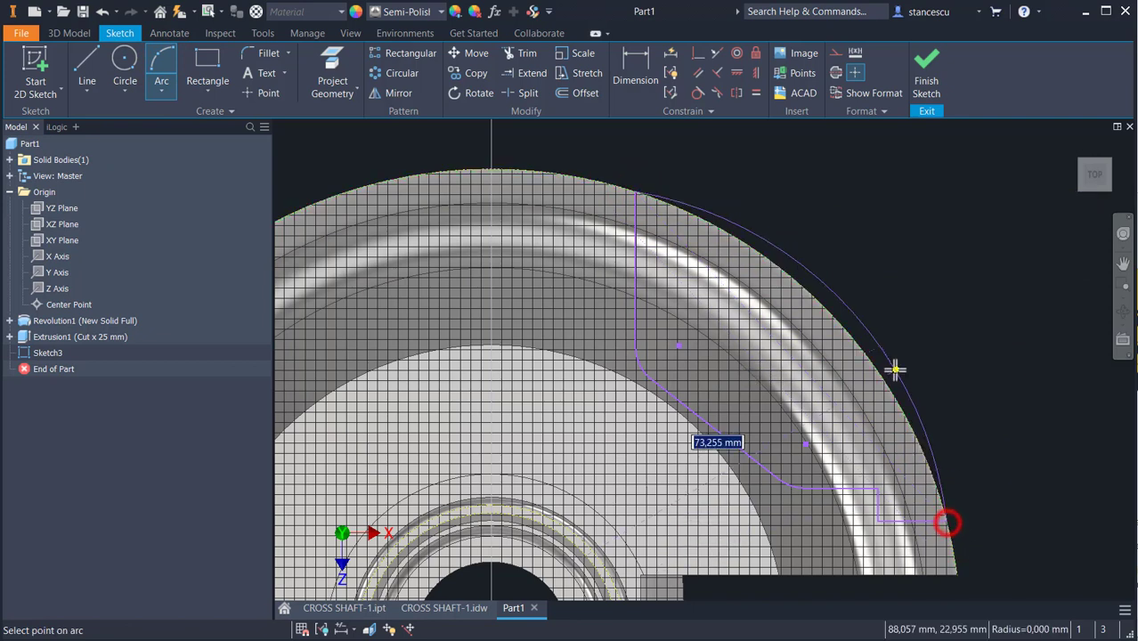
click(859, 349)
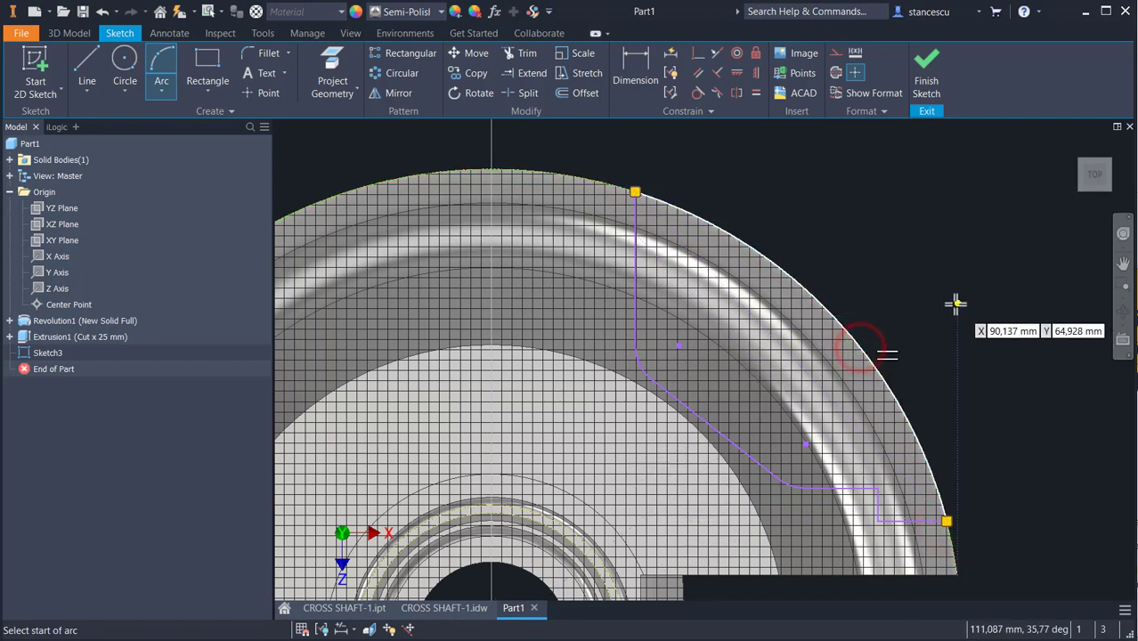
key(Escape)
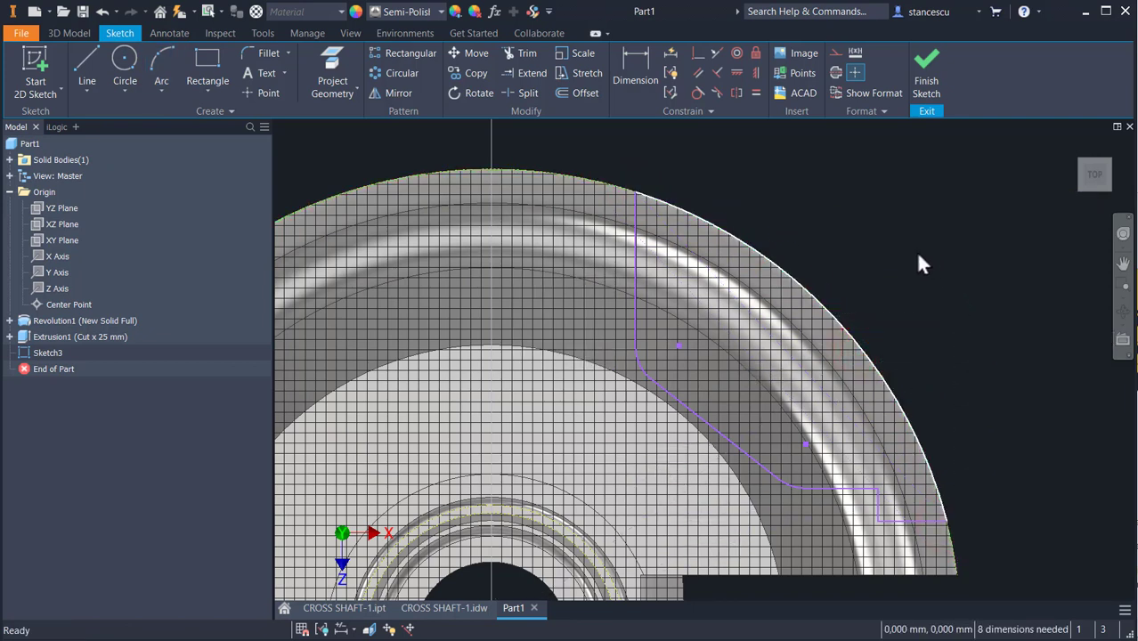
- Check the lug dimensions in the CROSS SHAFT-1.idw drawing and dimension the profile's short vertical line from the centre point as 72.5-11.5 mm
scroll(891, 258, down, 4)
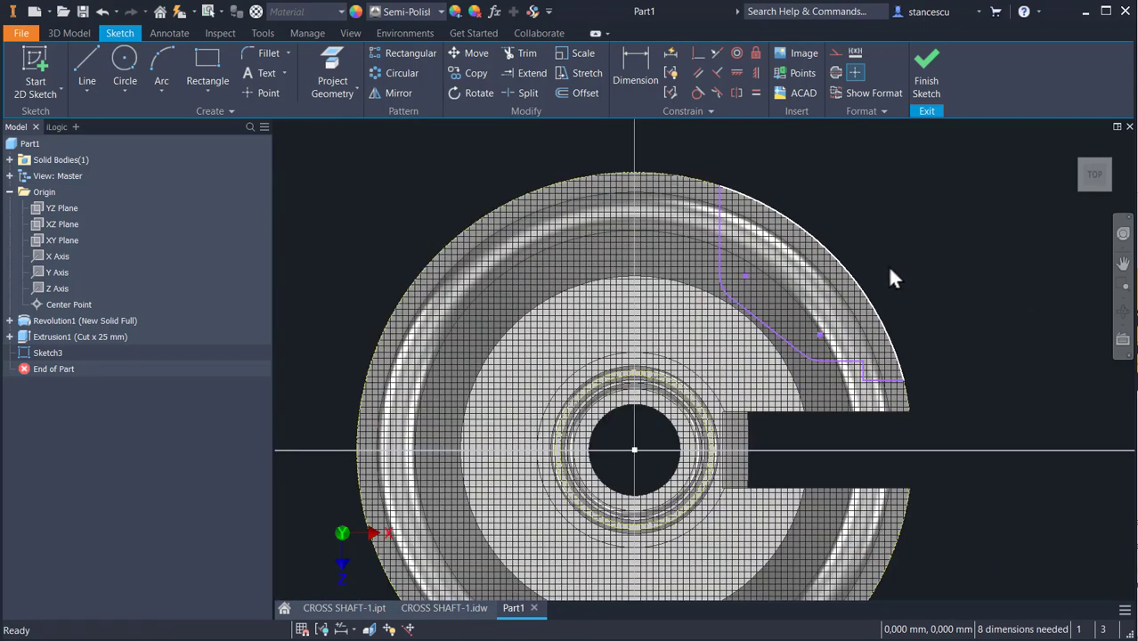
click(407, 608)
scroll(663, 432, up, 3)
click(768, 428)
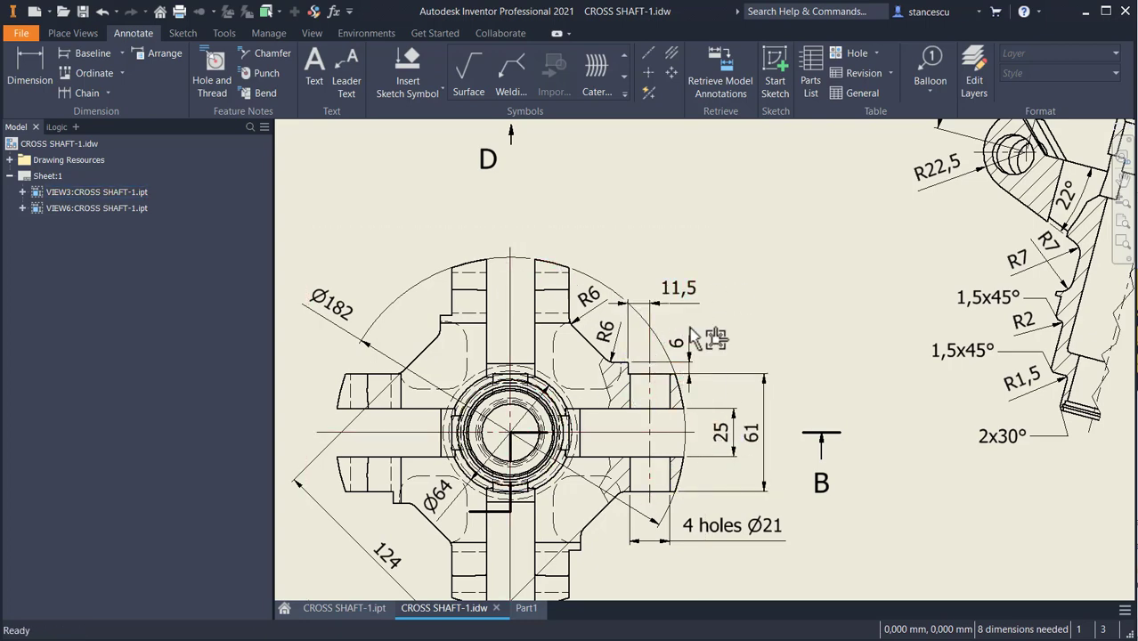
middle_drag(625, 519, 656, 398)
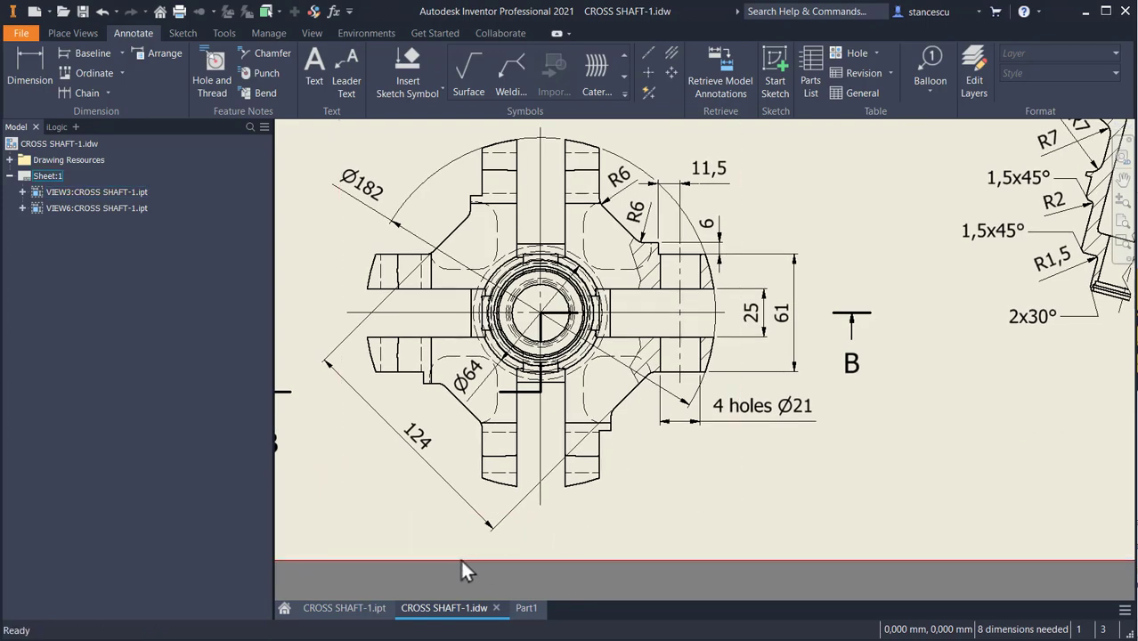
click(524, 609)
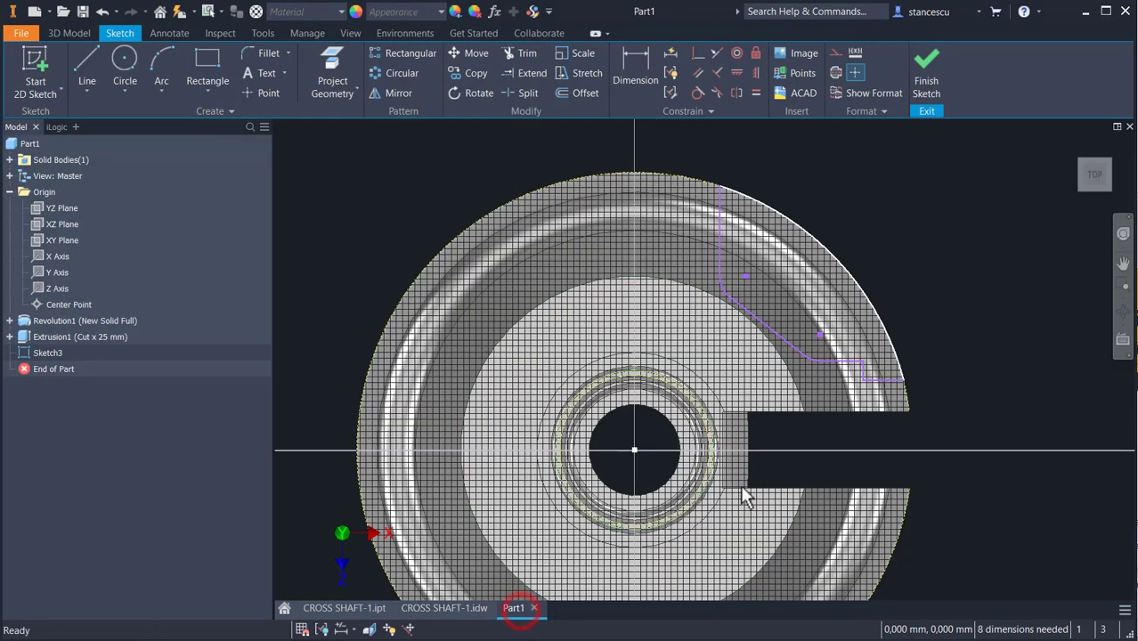
middle_drag(614, 235, 608, 317)
click(635, 67)
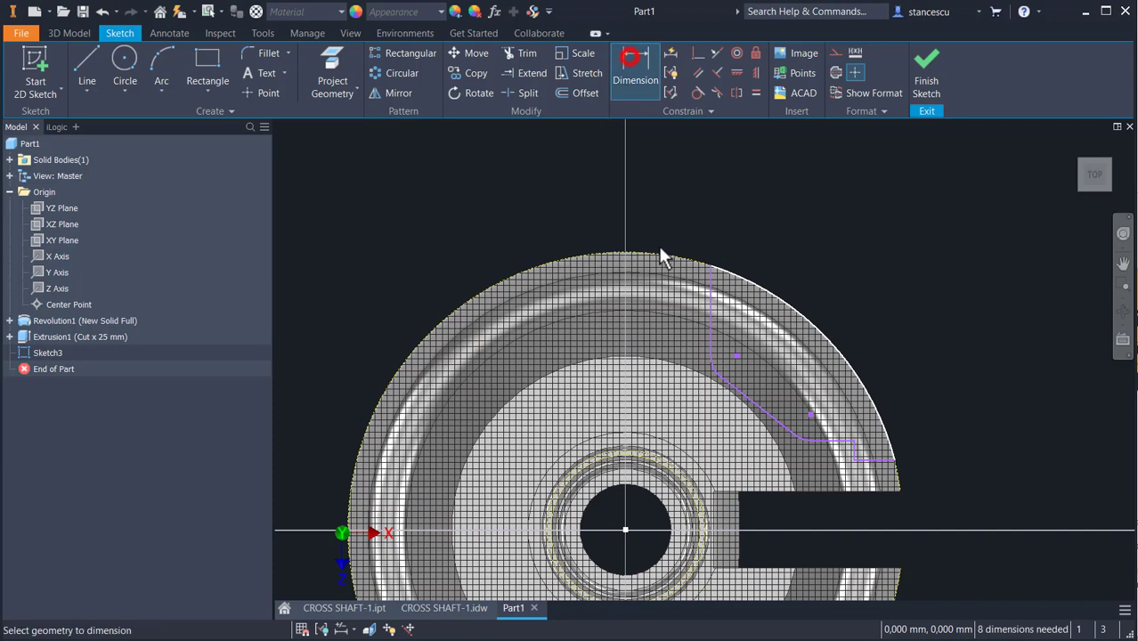
click(855, 449)
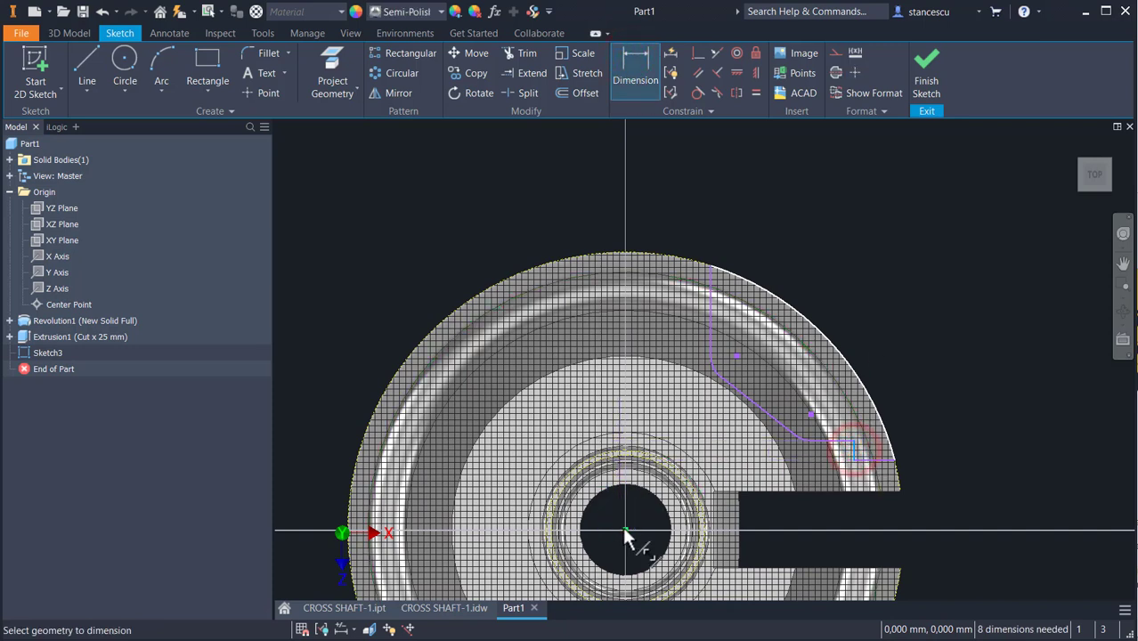
click(625, 530)
click(694, 174)
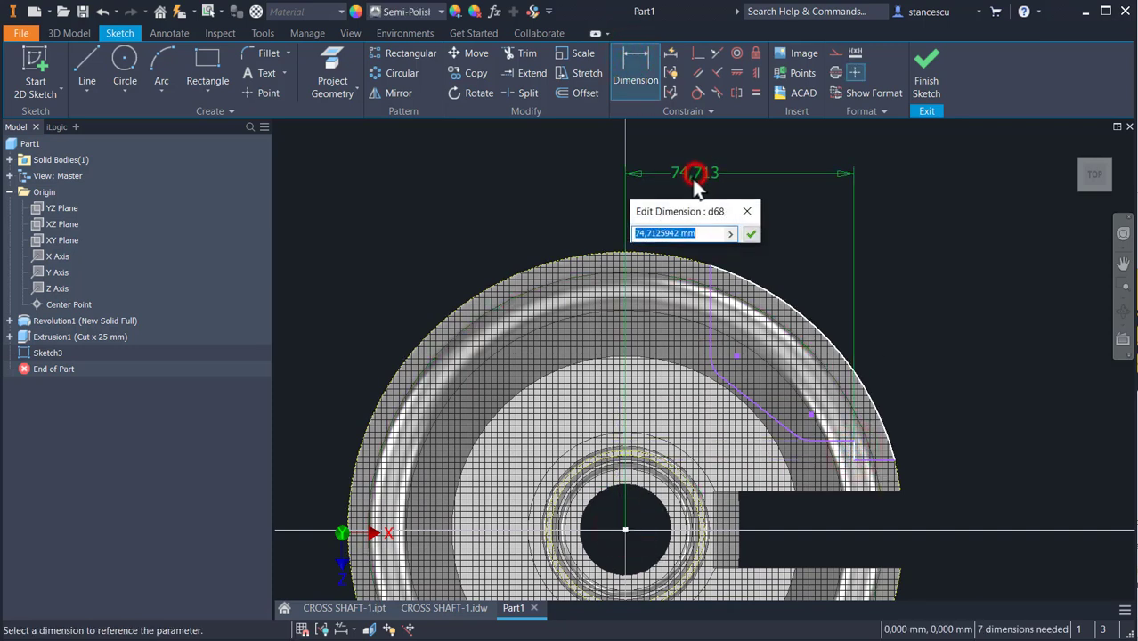
text(72.5-11.5)
key(Return)
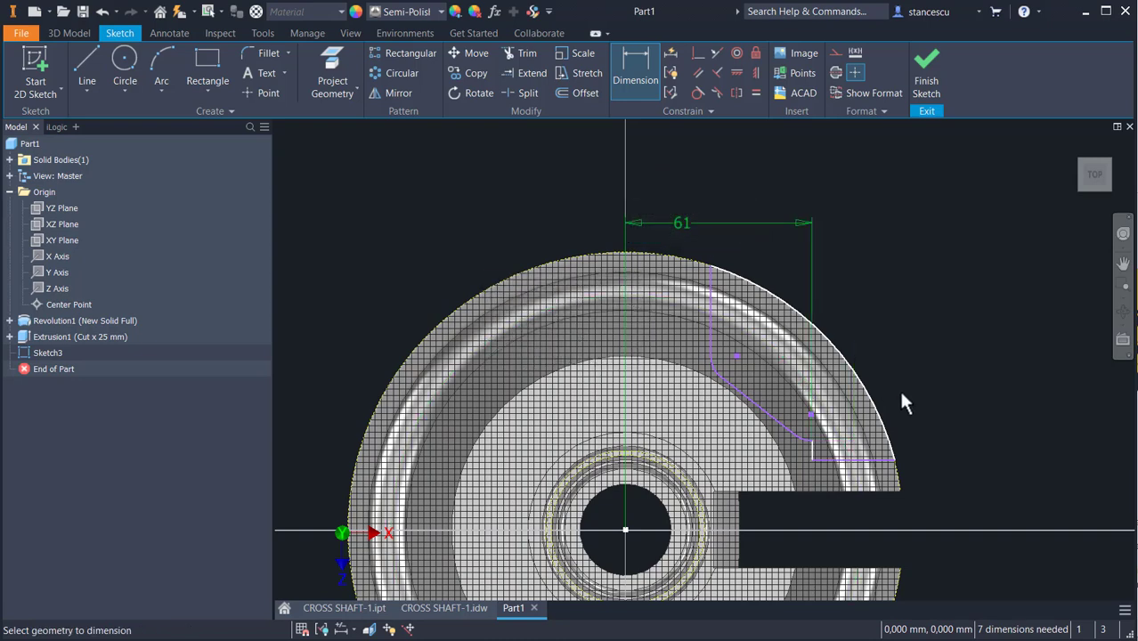
- Dimension the length of the profile's short vertical step and set it to 6 mm
middle_drag(901, 402, 922, 305)
scroll(839, 353, up, 3)
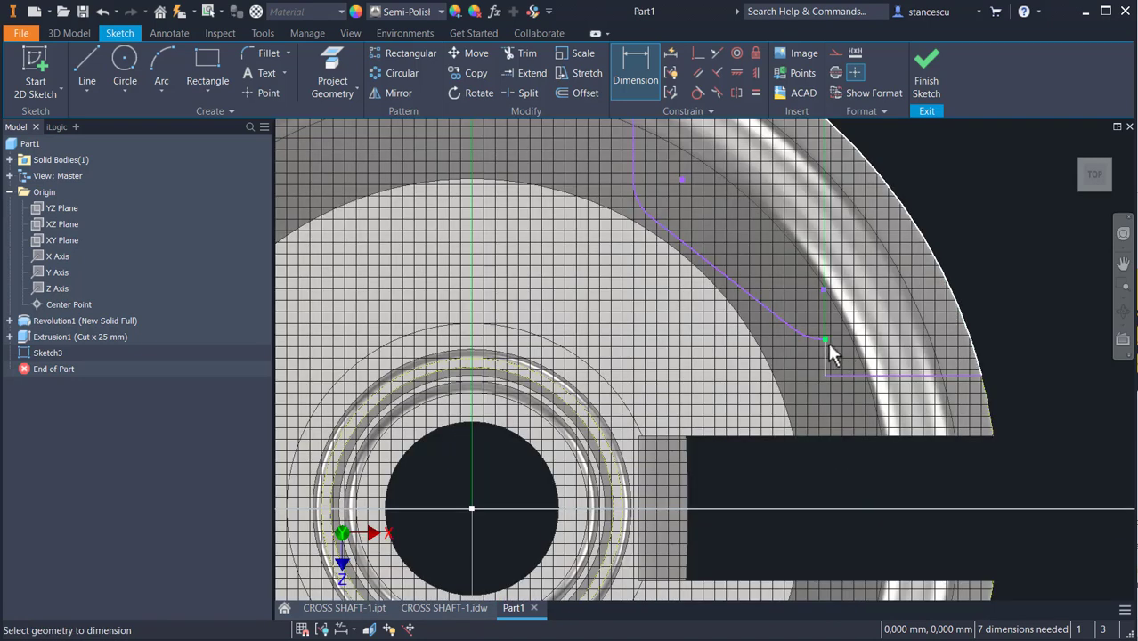
click(821, 345)
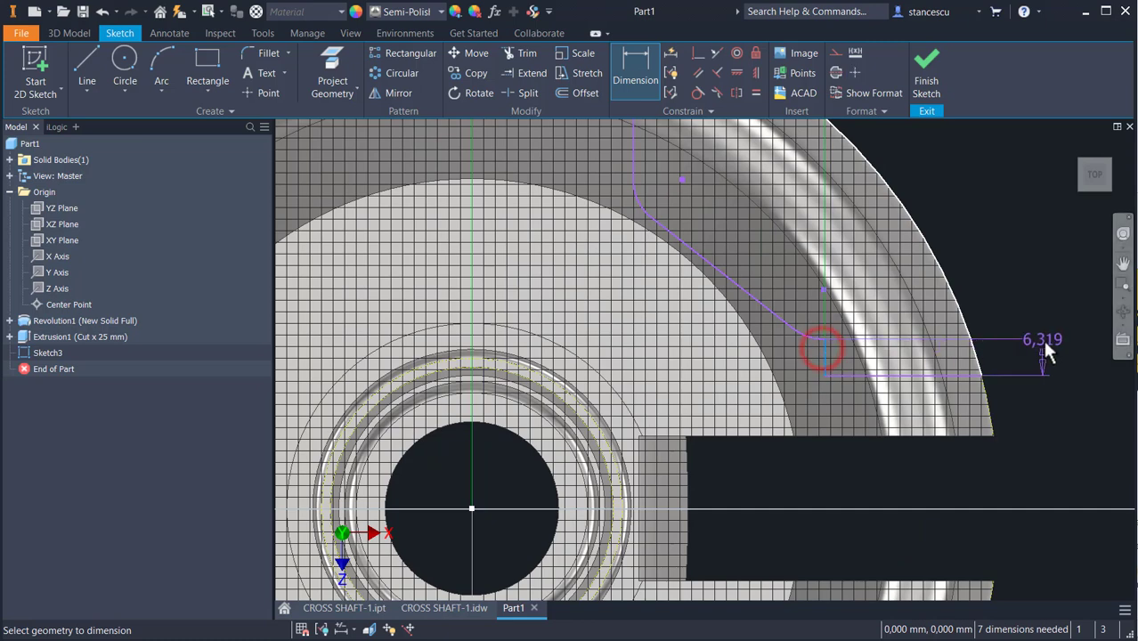
click(1043, 343)
text(6)
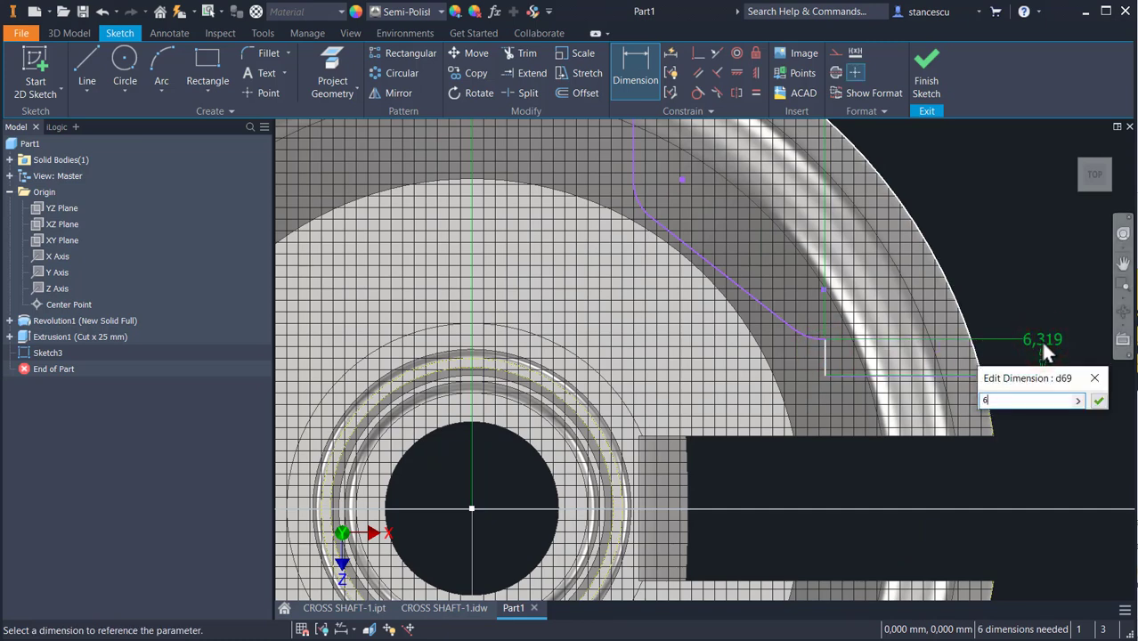
key(Return)
- Dimension the vertical distance from the centre point to the profile's last horizontal line and set it to 61/2 mm
scroll(1021, 380, down, 3)
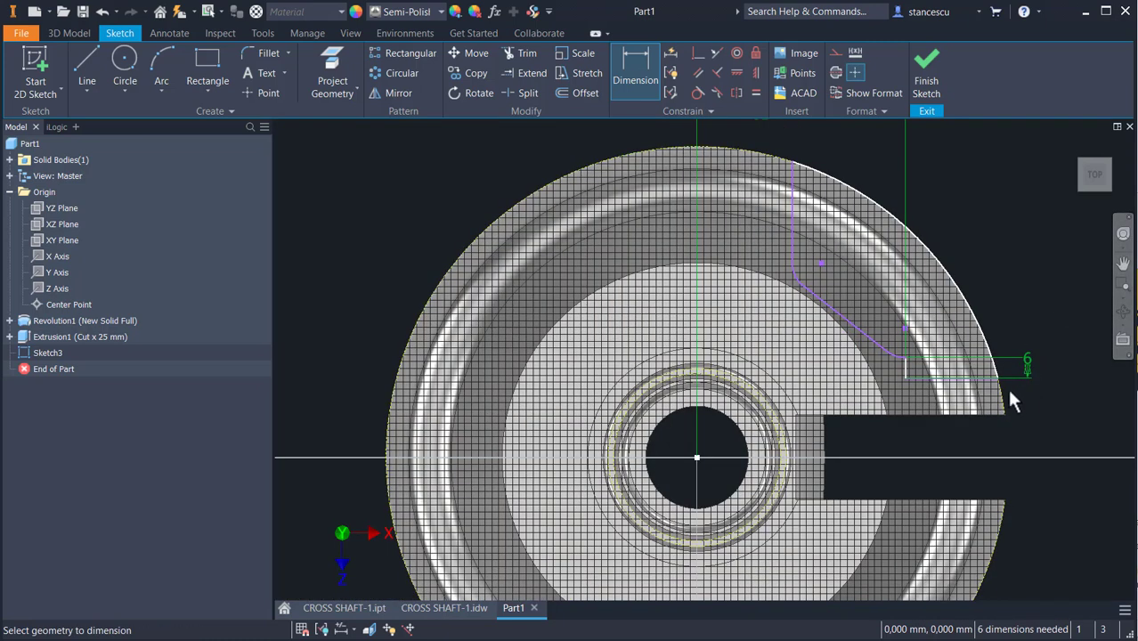
click(962, 377)
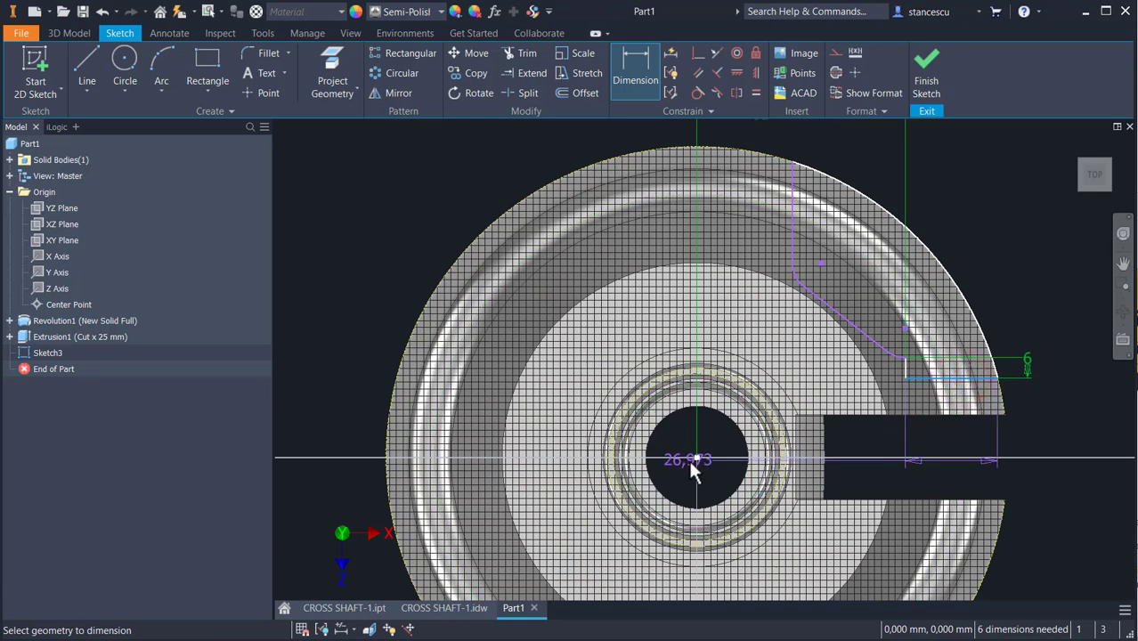
click(695, 458)
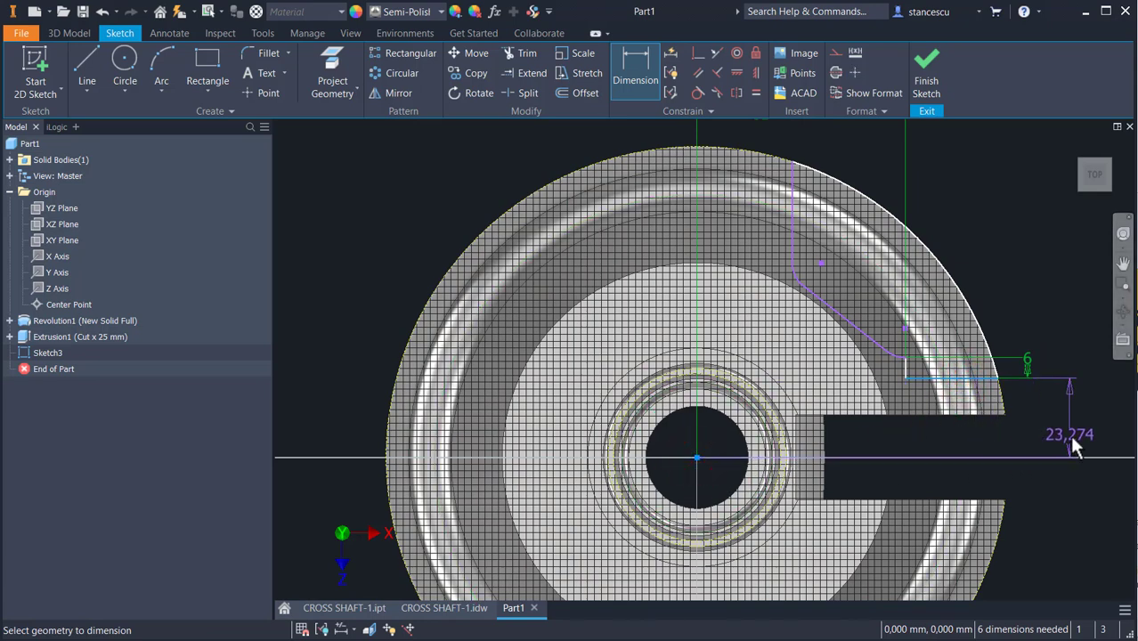
click(1071, 438)
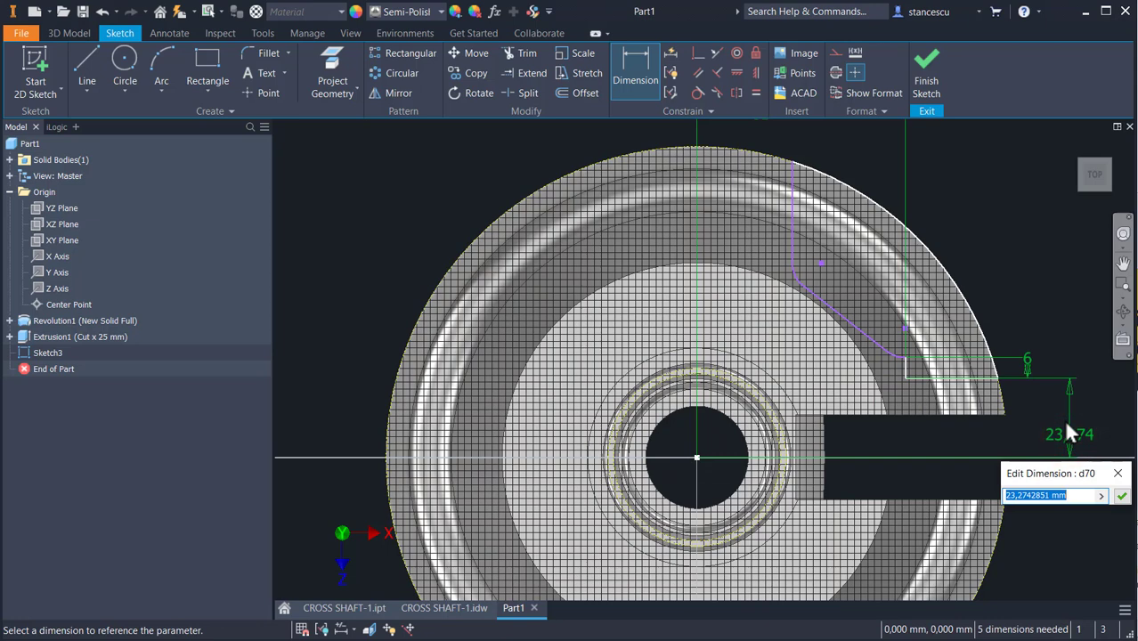
text(6)
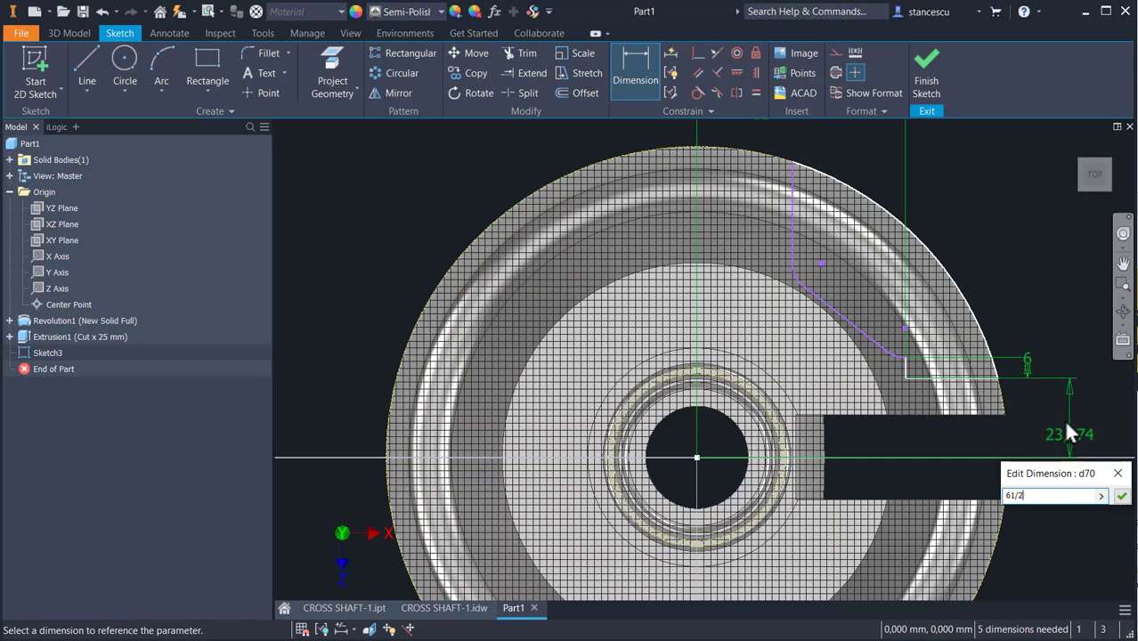
text(1/2)
key(Return)
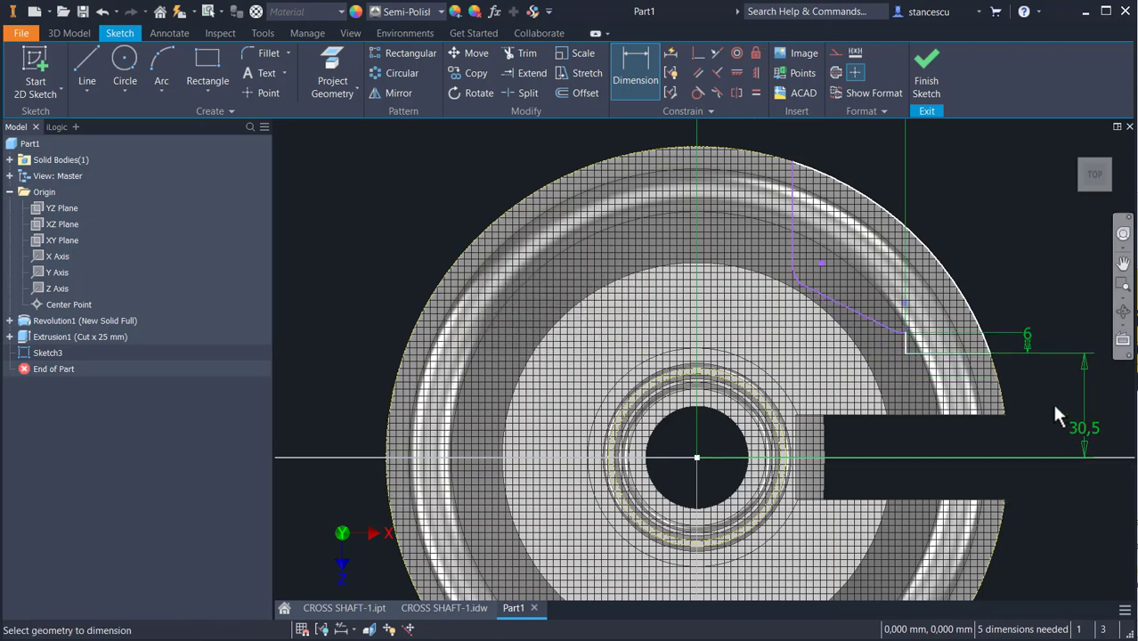
- Dimension the long vertical line from the centre point and link its value to the 30.5 mm dimension (d70)
click(795, 203)
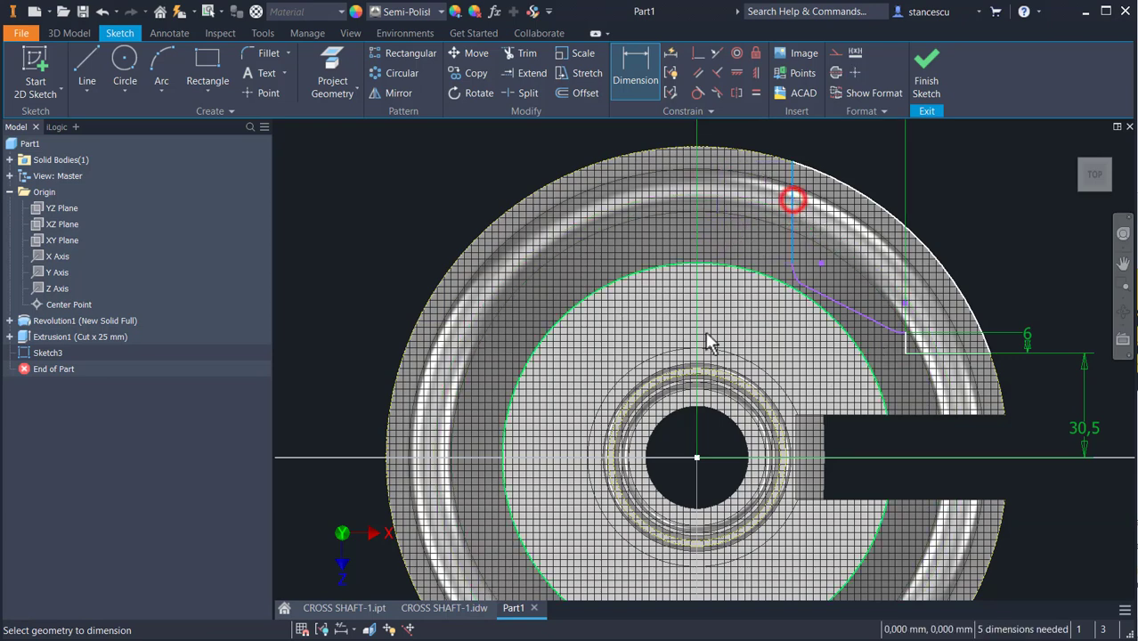
click(698, 458)
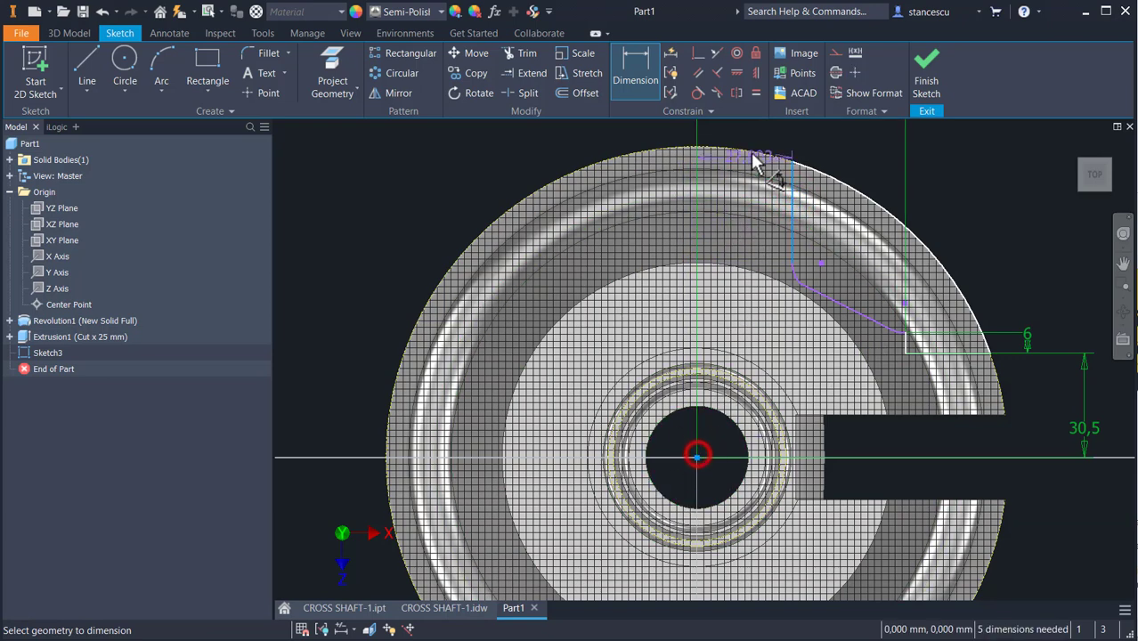
middle_drag(755, 157, 735, 219)
click(731, 212)
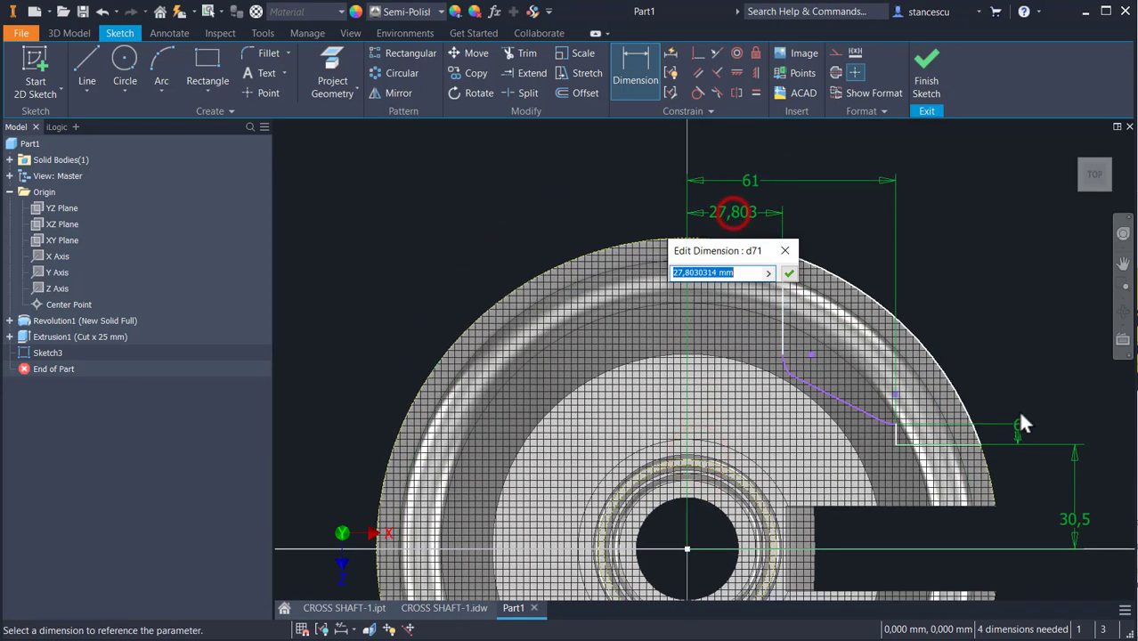
click(1071, 520)
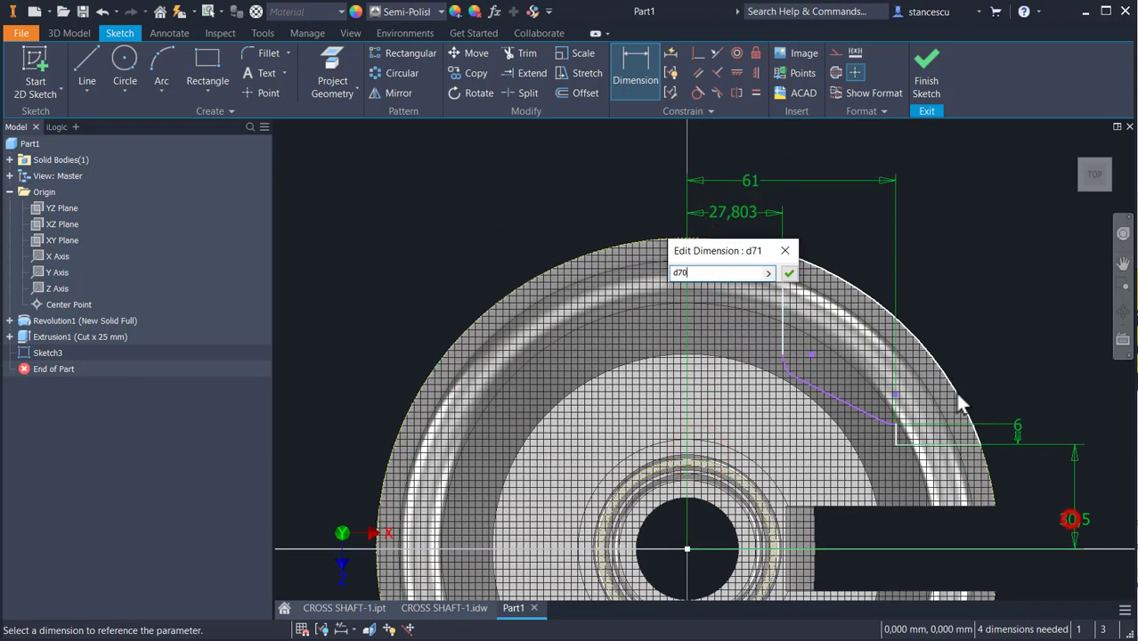
click(790, 273)
- Examine the arcs at the ends of the sloping line in the CROSS SHAFT-1.idw drawing
scroll(984, 294, up, 5)
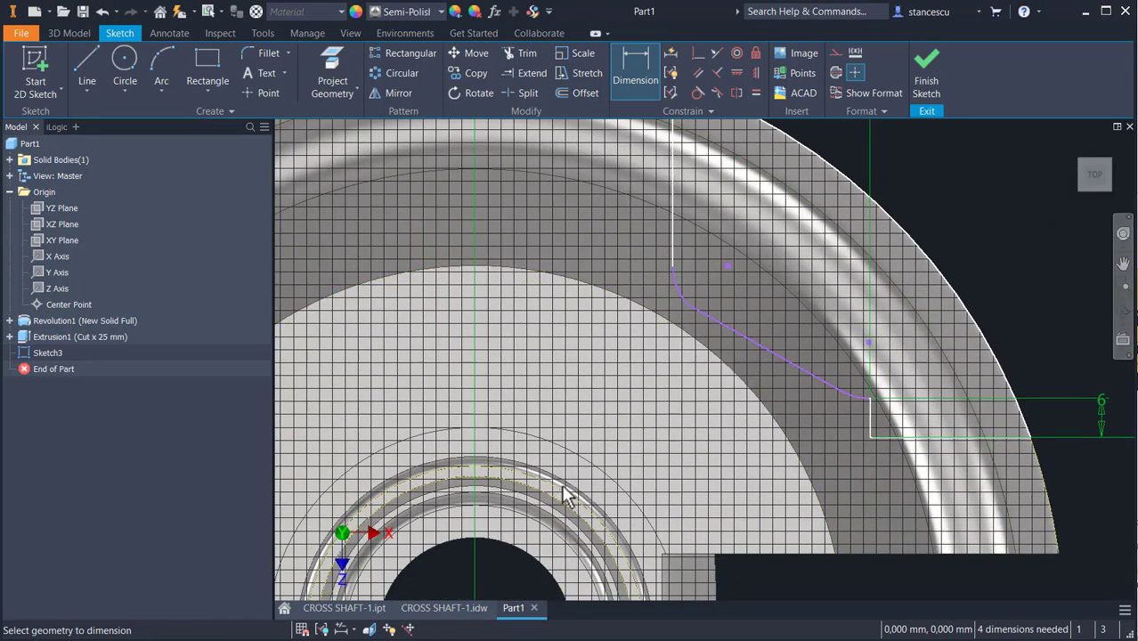
click(453, 608)
scroll(611, 238, up, 3)
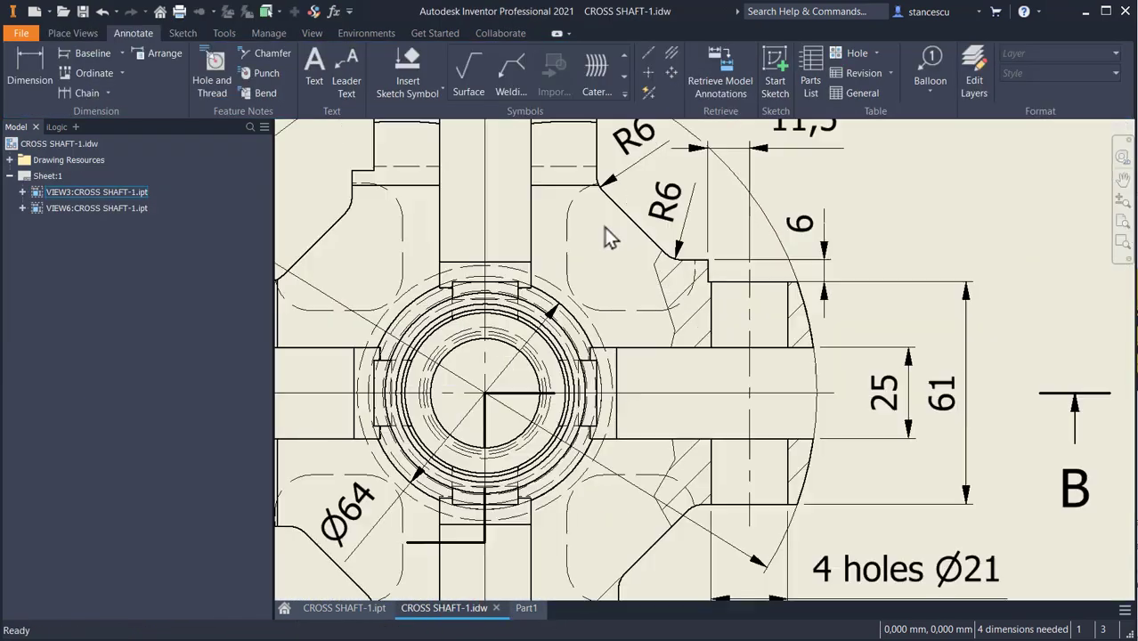
- Switch to the Part1 model and dimension the angle between the slanted profile line and the lower horizontal line as 45 degrees
scroll(632, 319, down, 3)
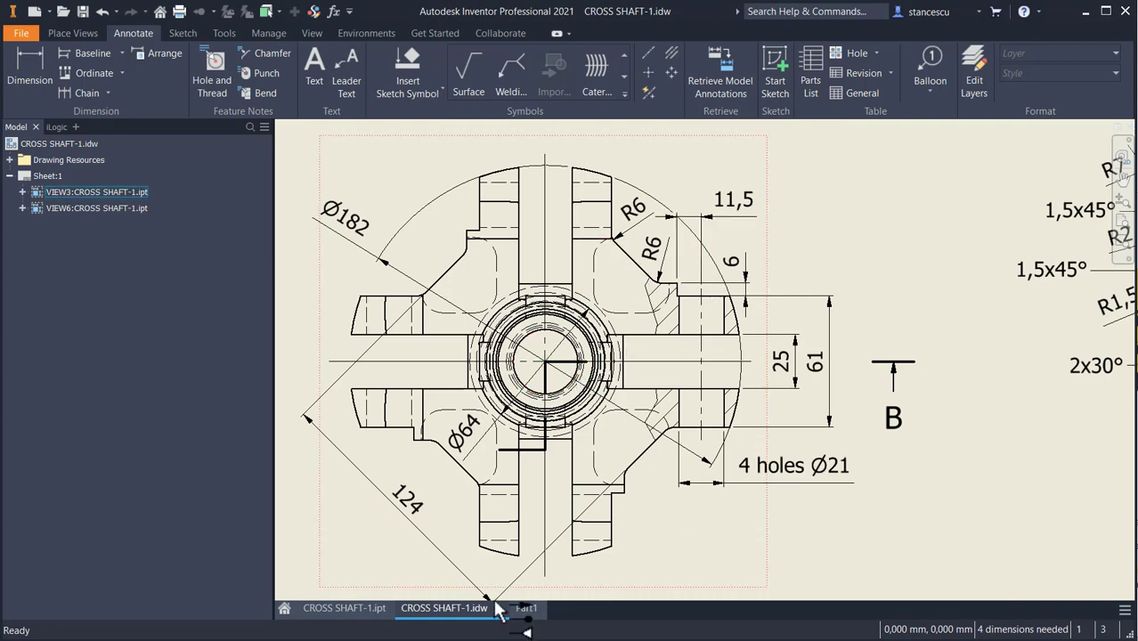
click(526, 608)
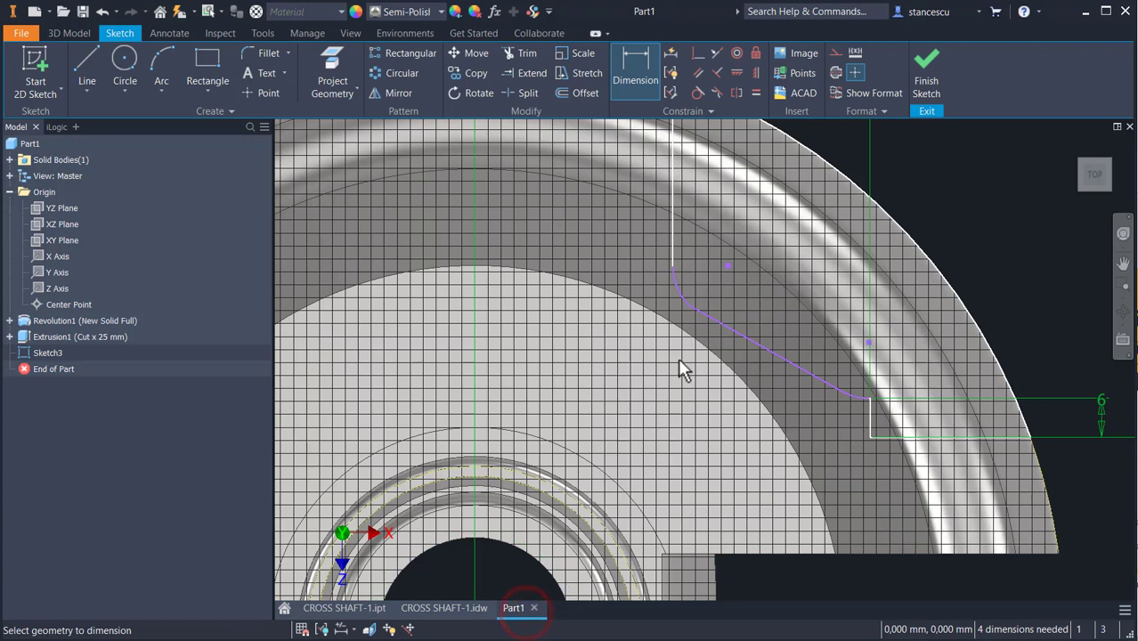
click(619, 68)
click(762, 350)
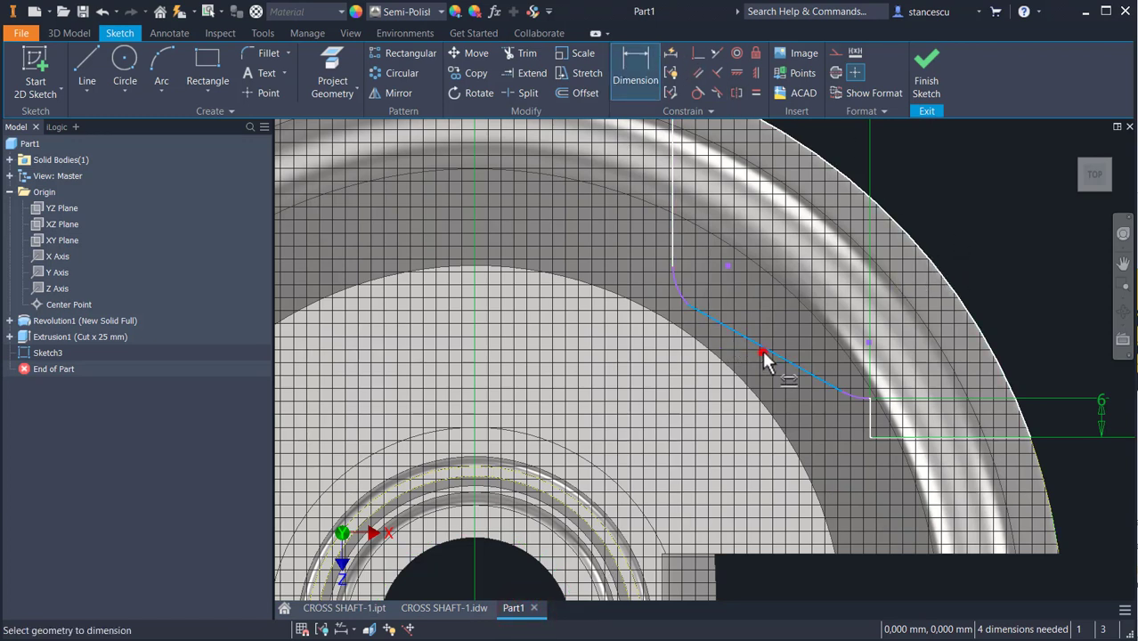
click(973, 438)
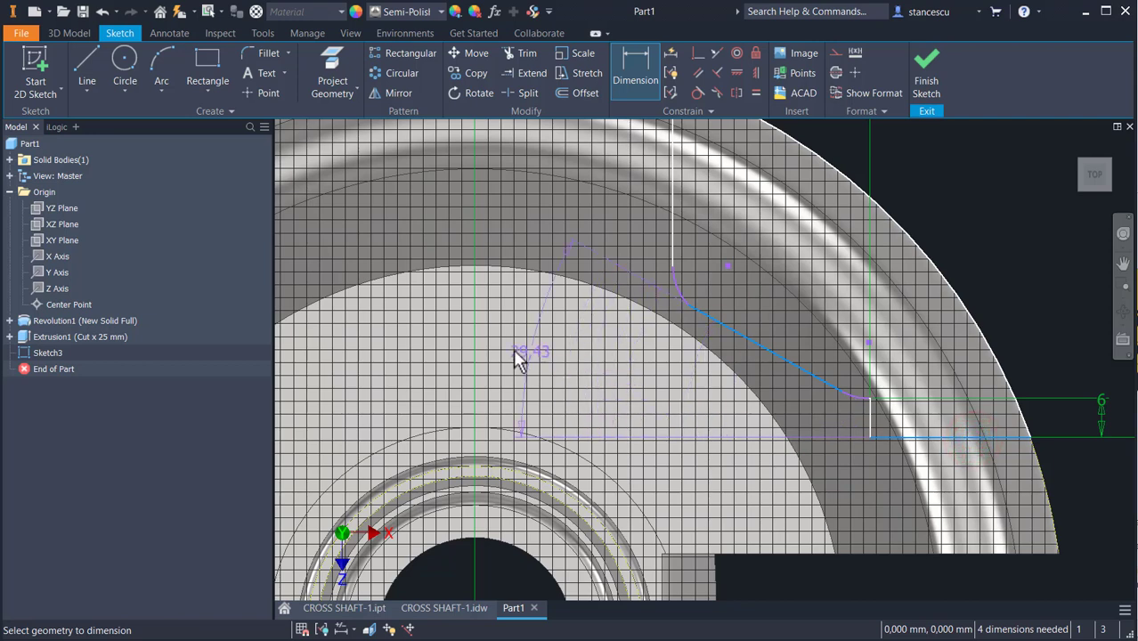
click(495, 325)
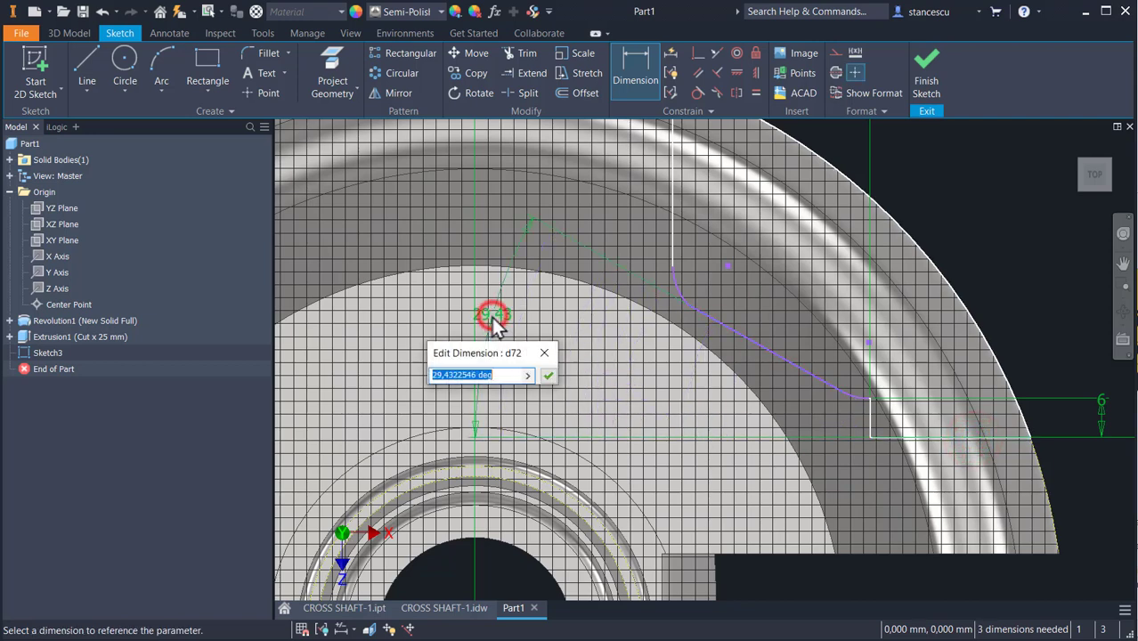
text(45)
key(Return)
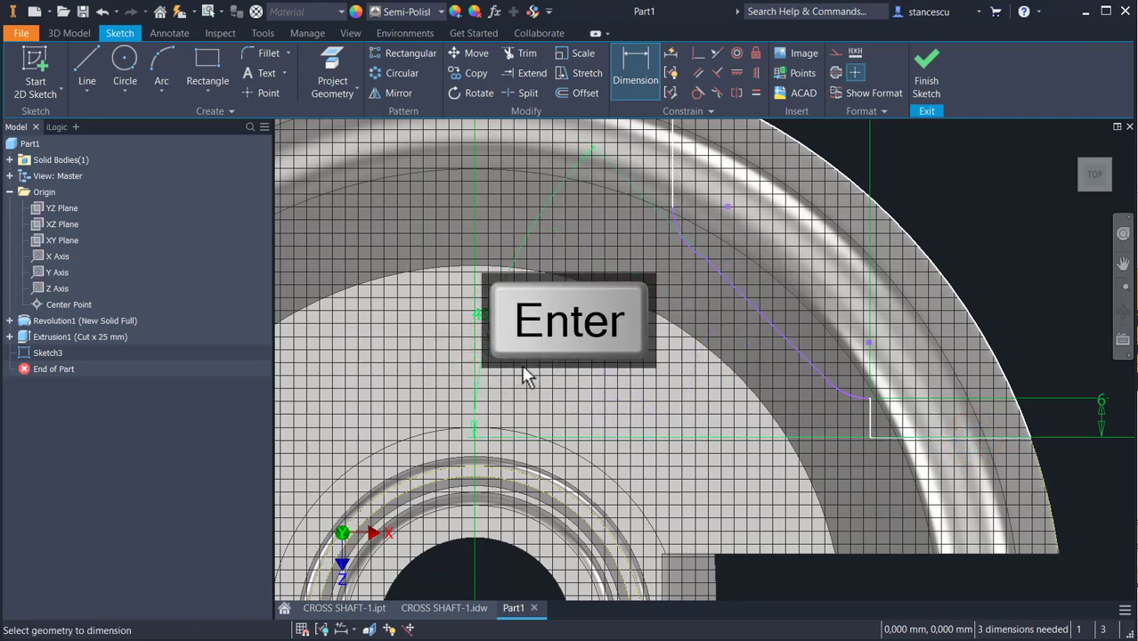
- Dimension the distance from the sketch's center point to the slanted profile line as 124/2 mm
scroll(678, 376, down, 2)
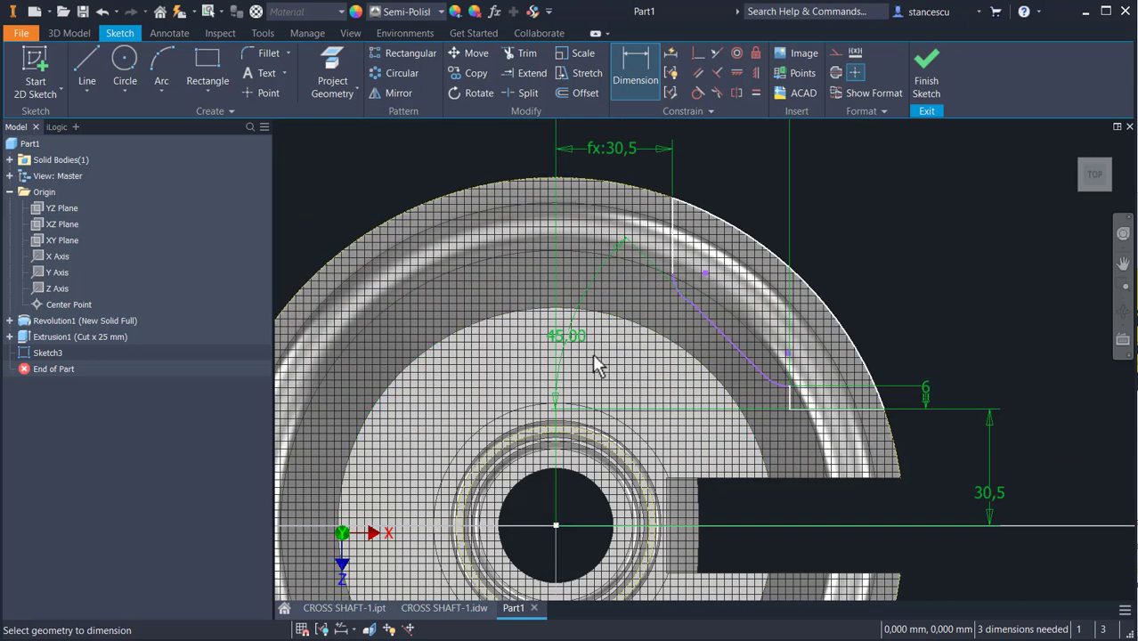
click(709, 328)
click(555, 525)
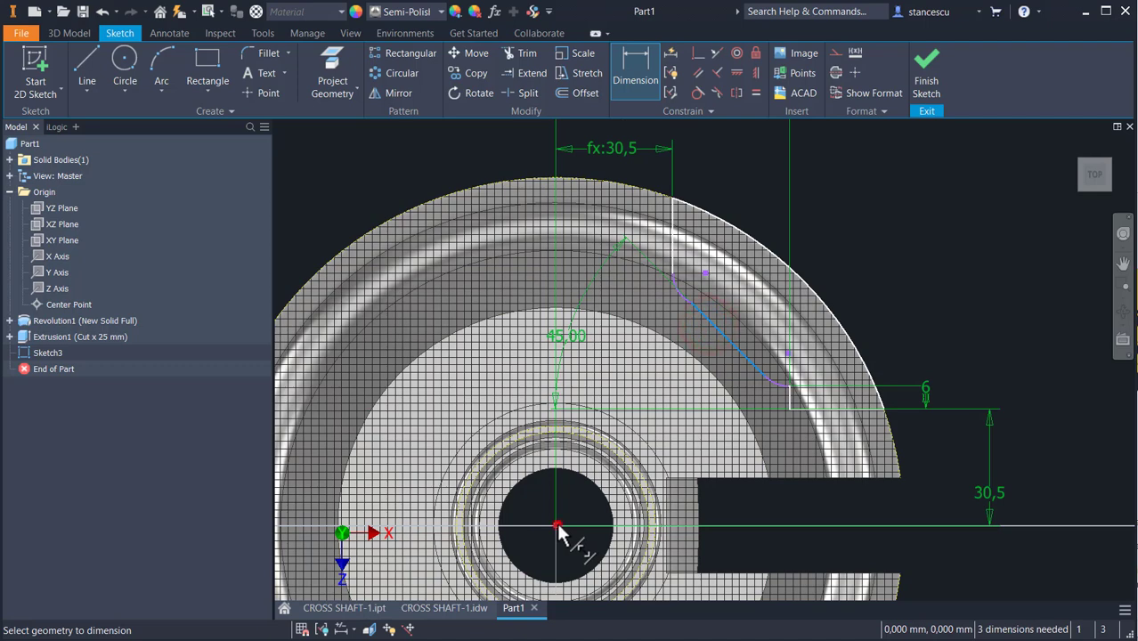
click(368, 183)
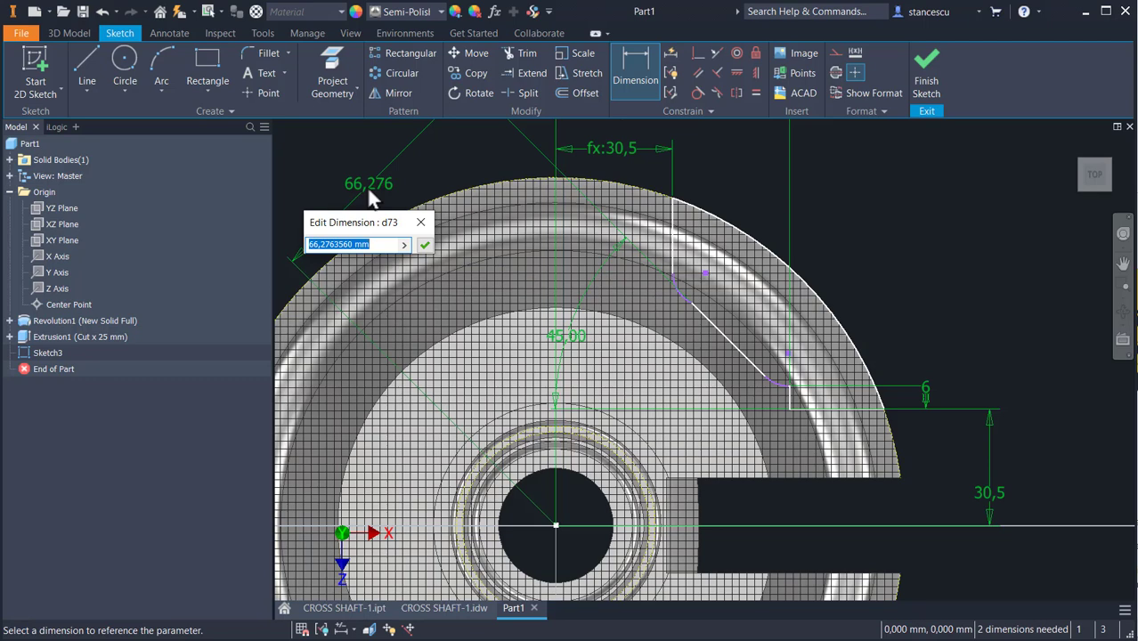
text(124/2)
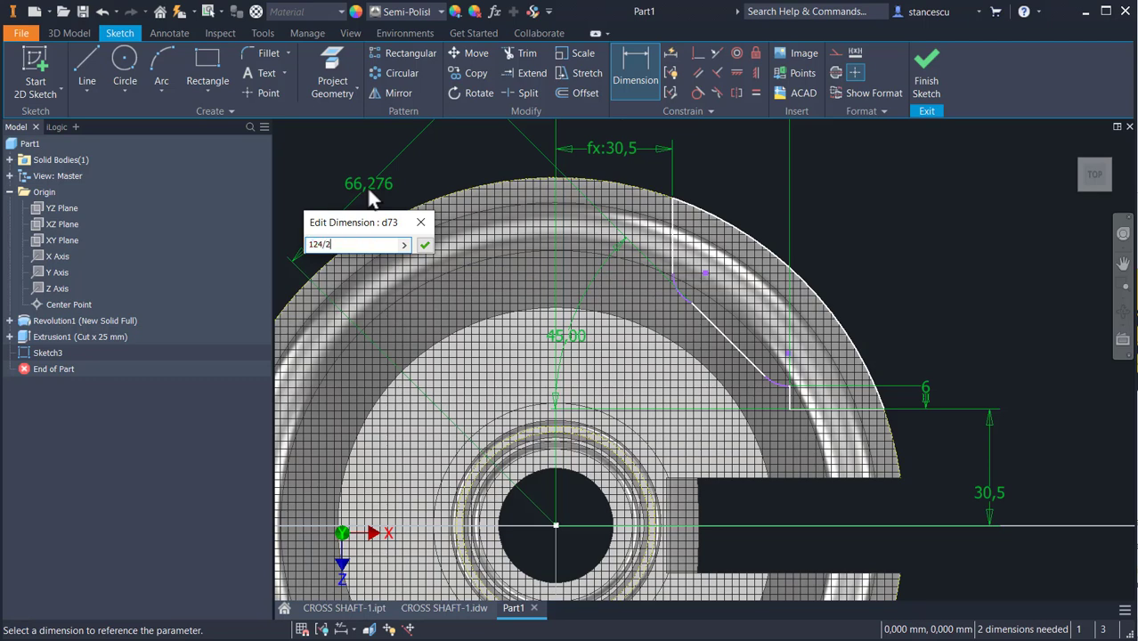
key(Return)
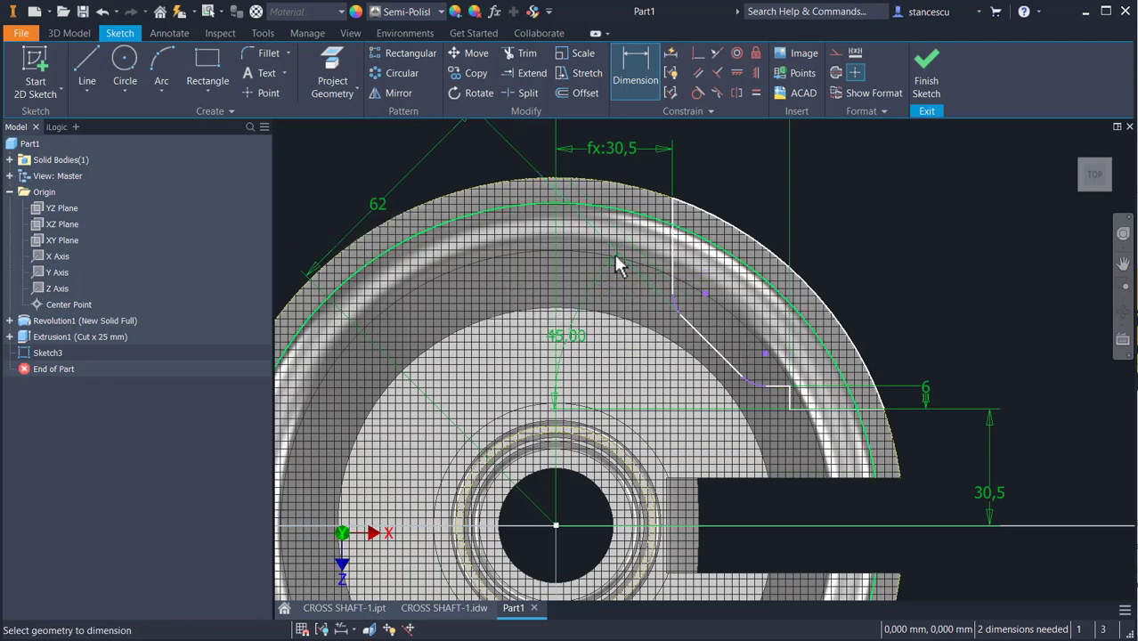
- Dimension the radius of the arc joining the vertical and slanted profile lines as 6 mm
scroll(690, 307, up, 3)
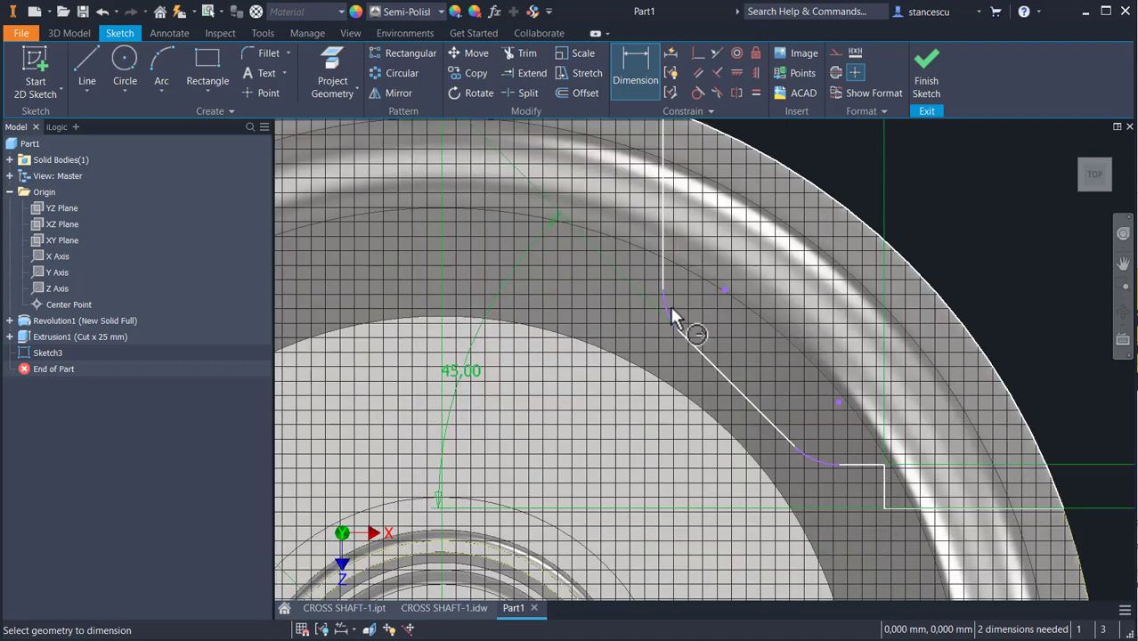
click(670, 306)
click(927, 182)
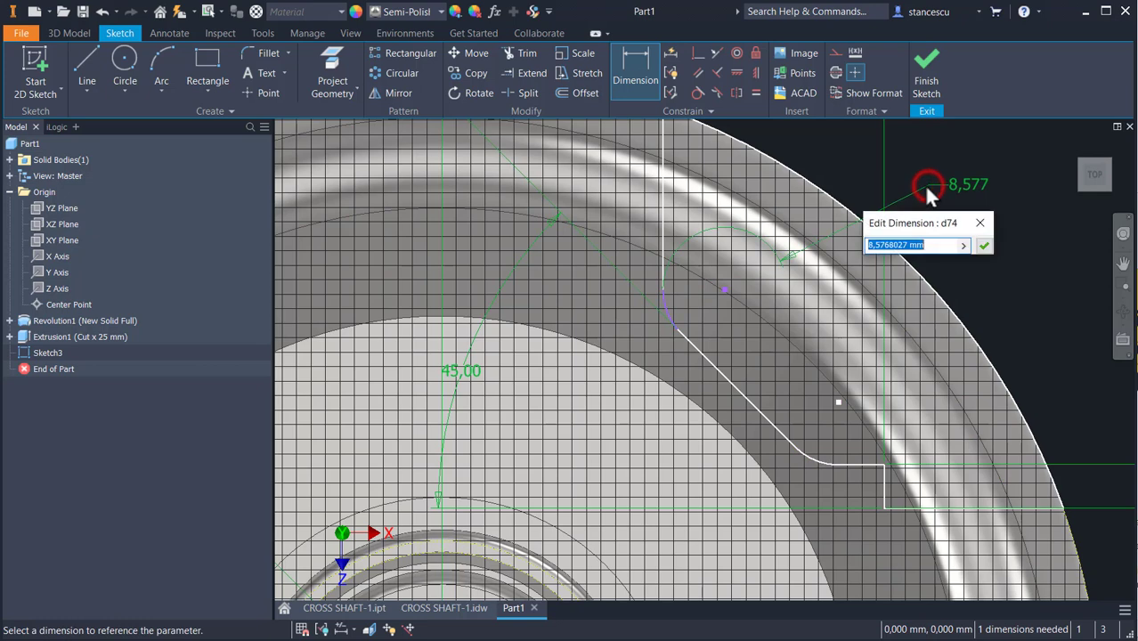
text(6)
key(Return)
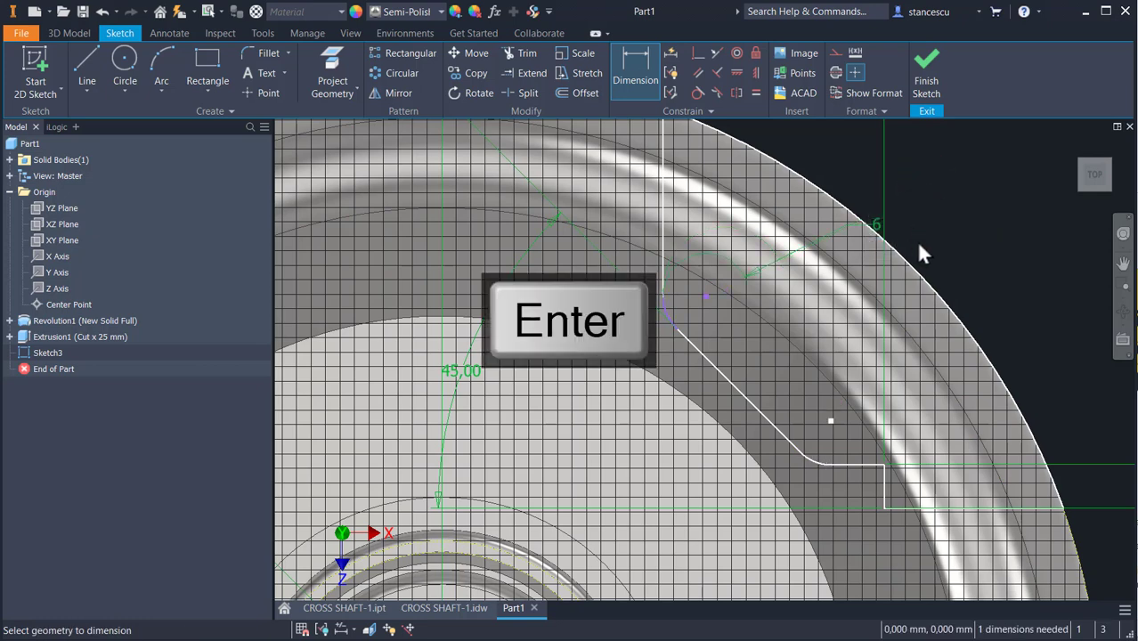
- Make the upper corner arc tangent to the slanted line, after trying the same constraint with the vertical line
scroll(610, 310, down, 3)
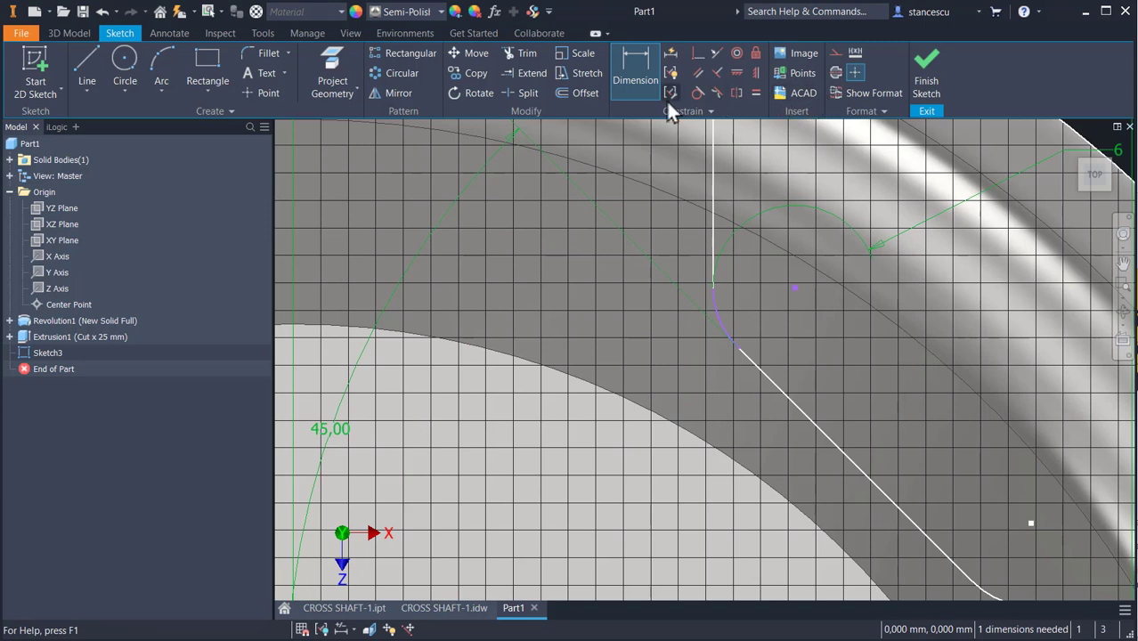
click(701, 95)
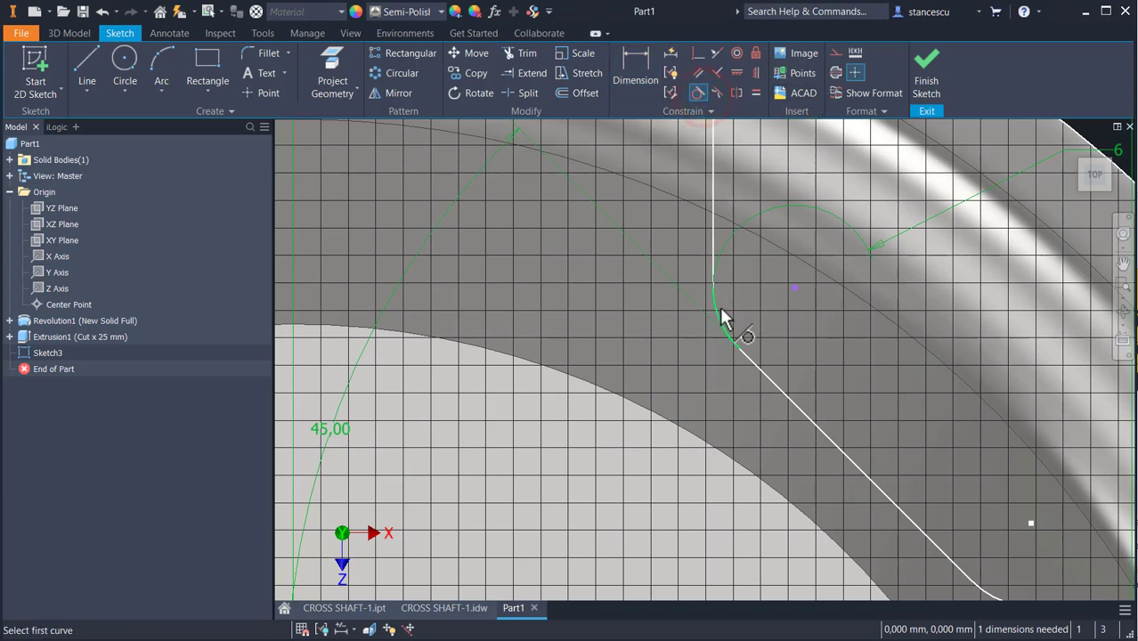
click(723, 319)
click(711, 237)
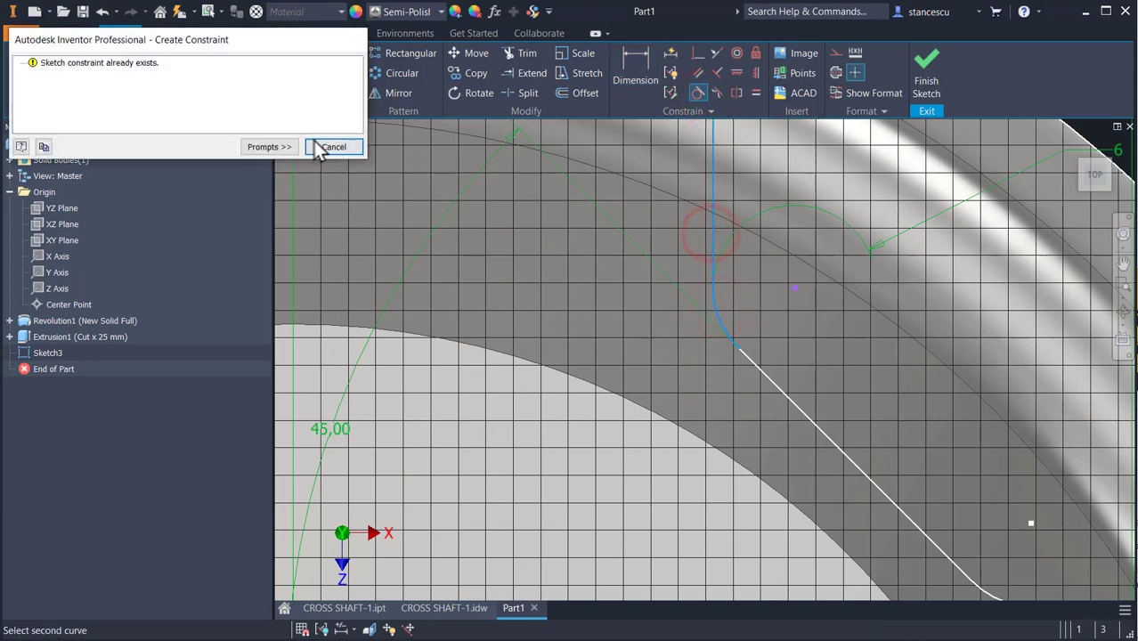
click(334, 148)
click(718, 323)
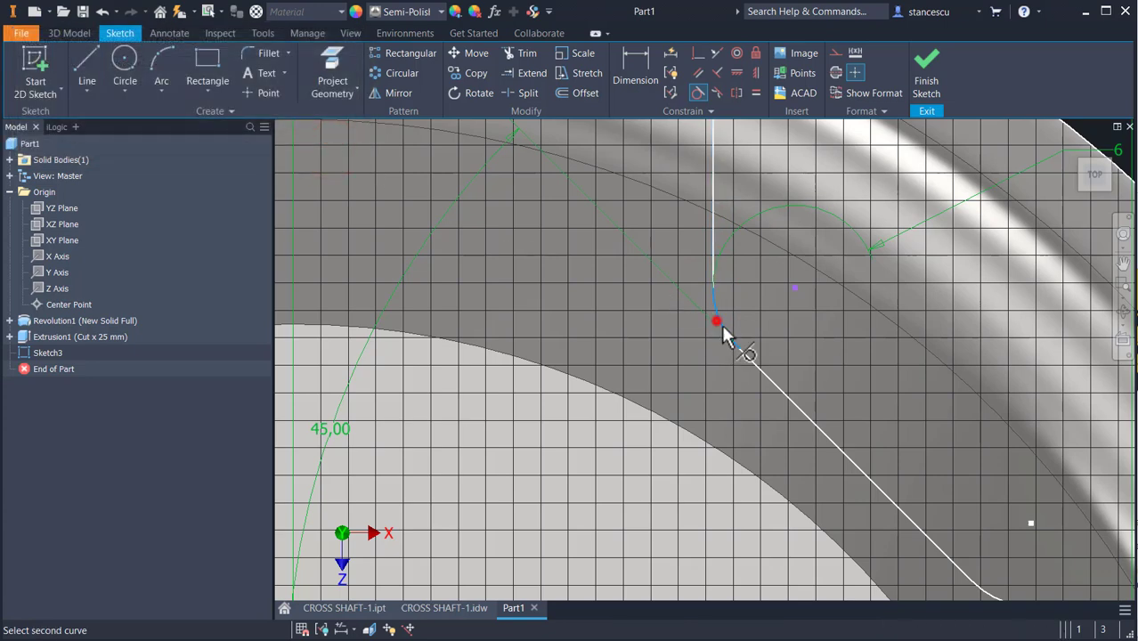
click(764, 383)
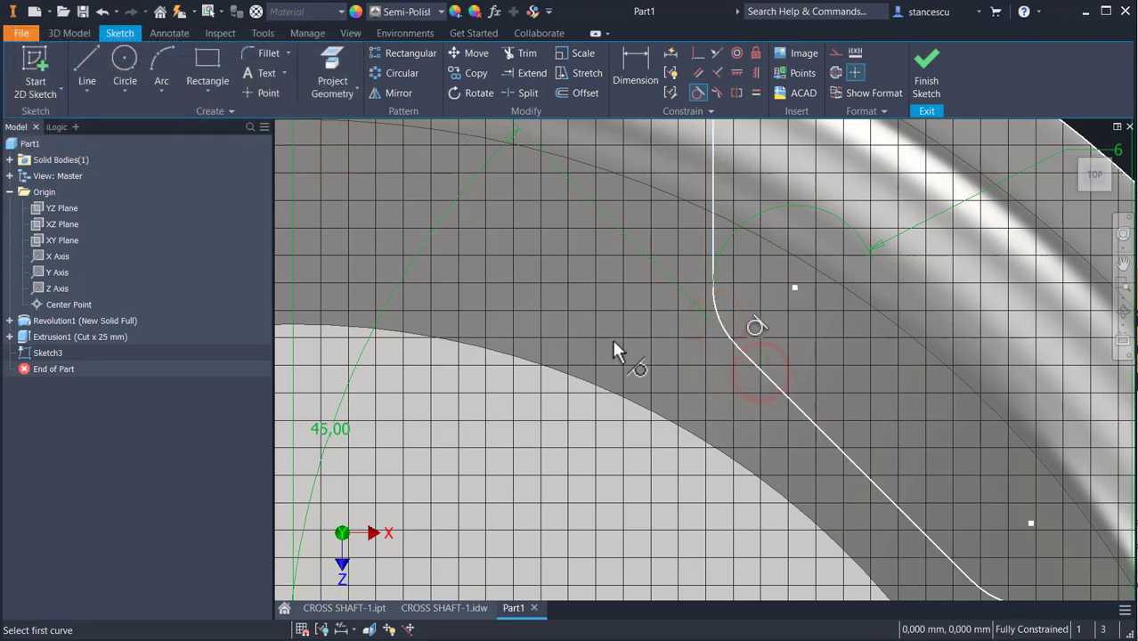
- Finish the sketch and extrude its profile as a cut through all of the part
scroll(607, 352, down, 2)
scroll(606, 356, down, 2)
middle_drag(580, 381, 556, 343)
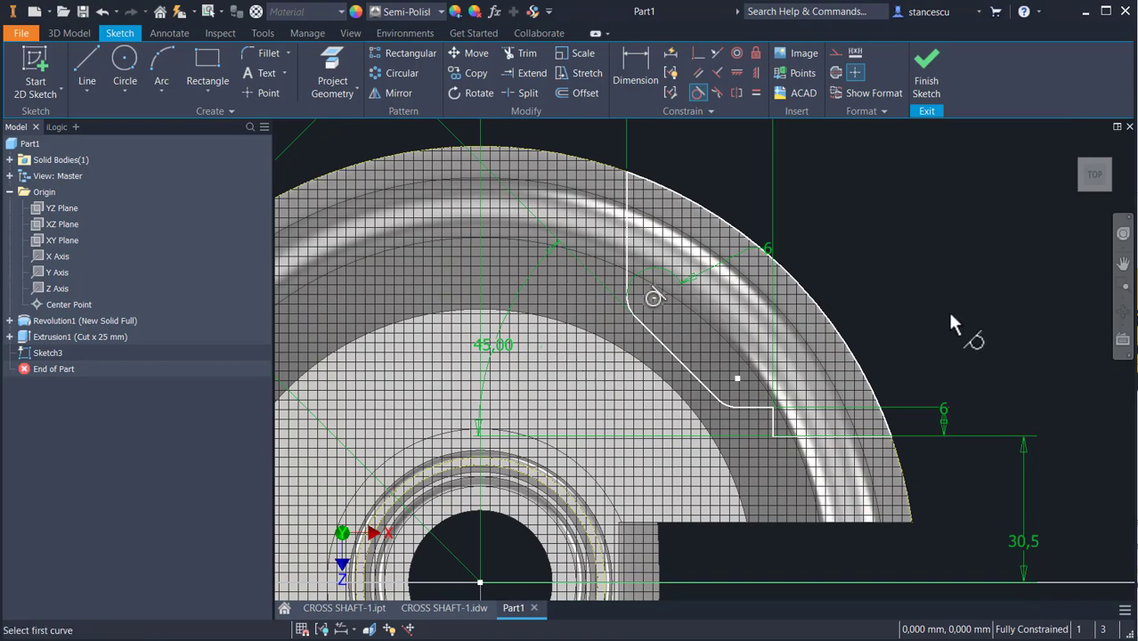
click(926, 64)
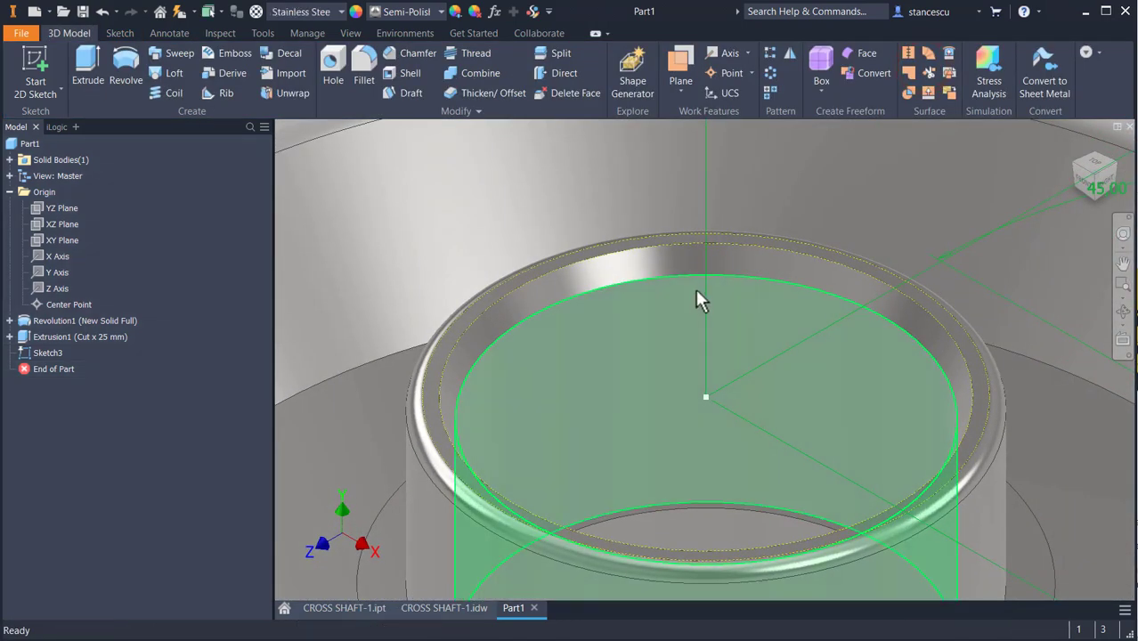
key(F6)
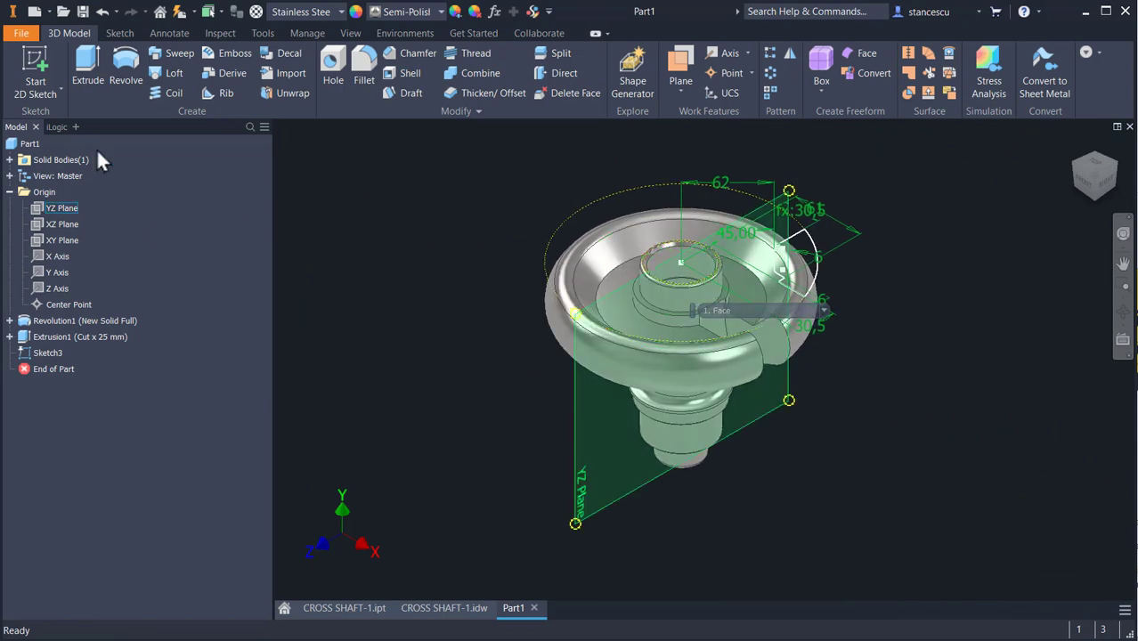
click(87, 62)
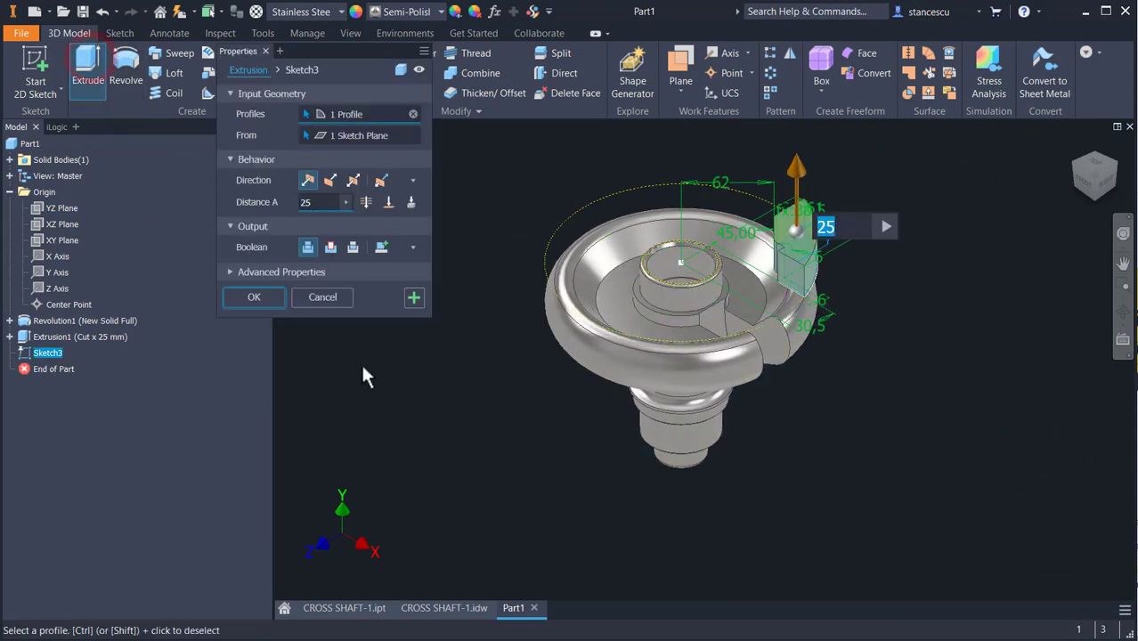
click(331, 247)
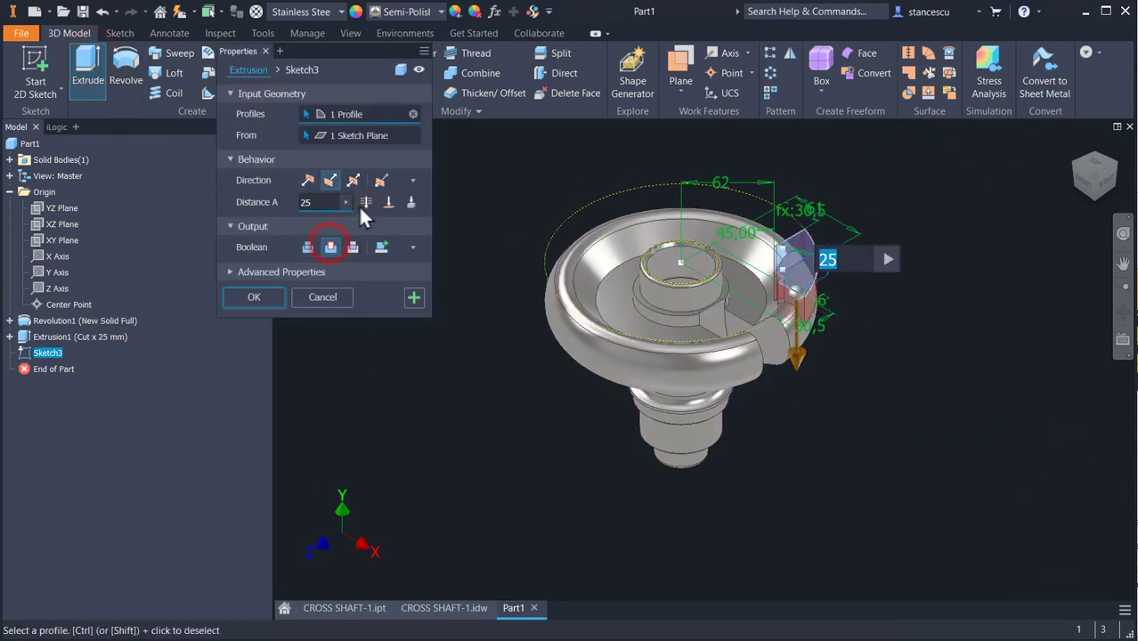
click(365, 202)
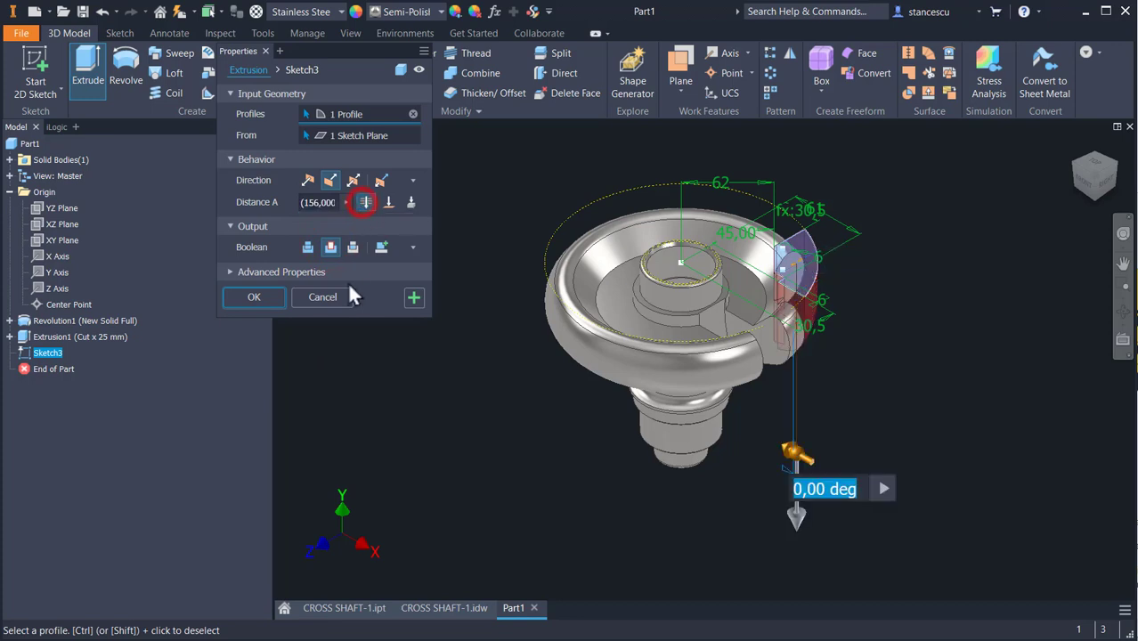
click(262, 295)
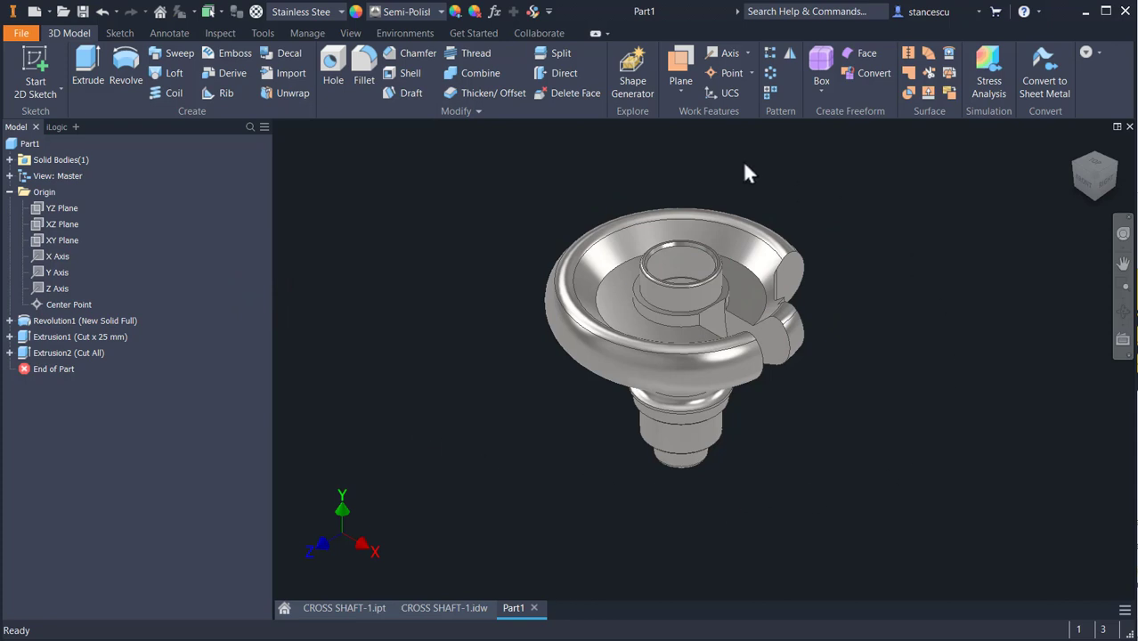
- Create a circular pattern of the 25 mm slot cut and the corner cut with 4 occurrences over 360 degrees around the central axis
click(770, 73)
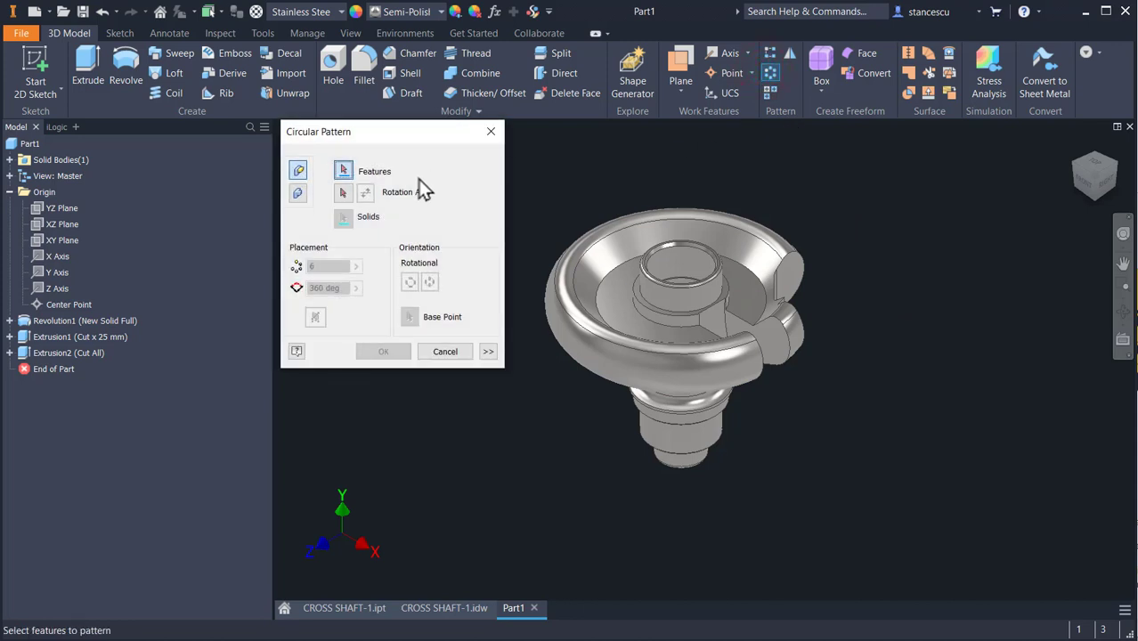
click(730, 326)
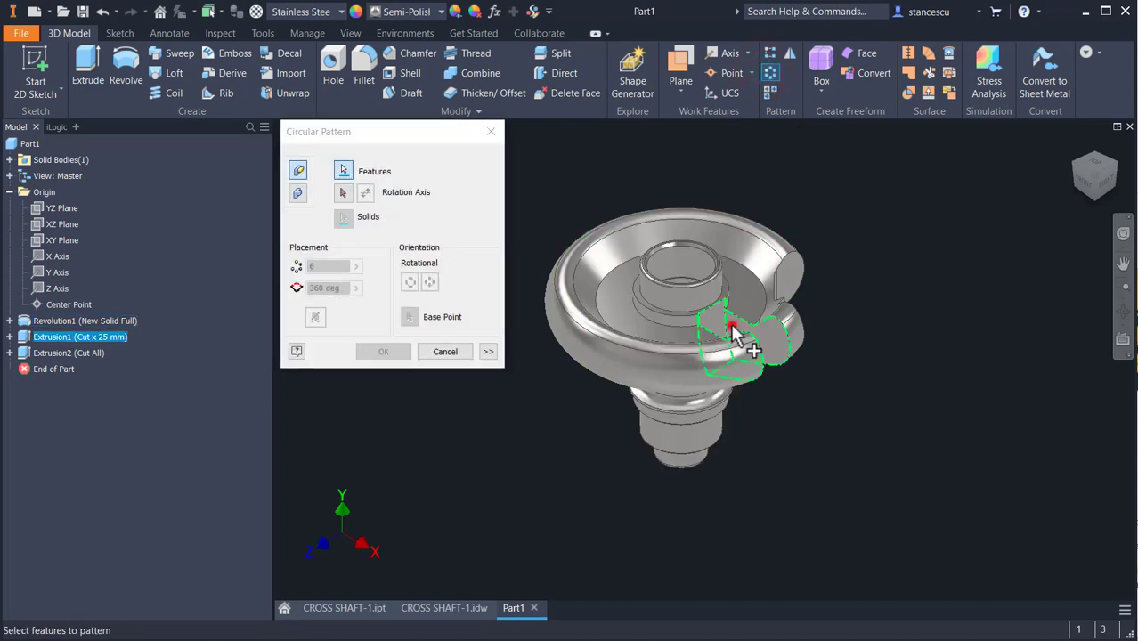
click(797, 274)
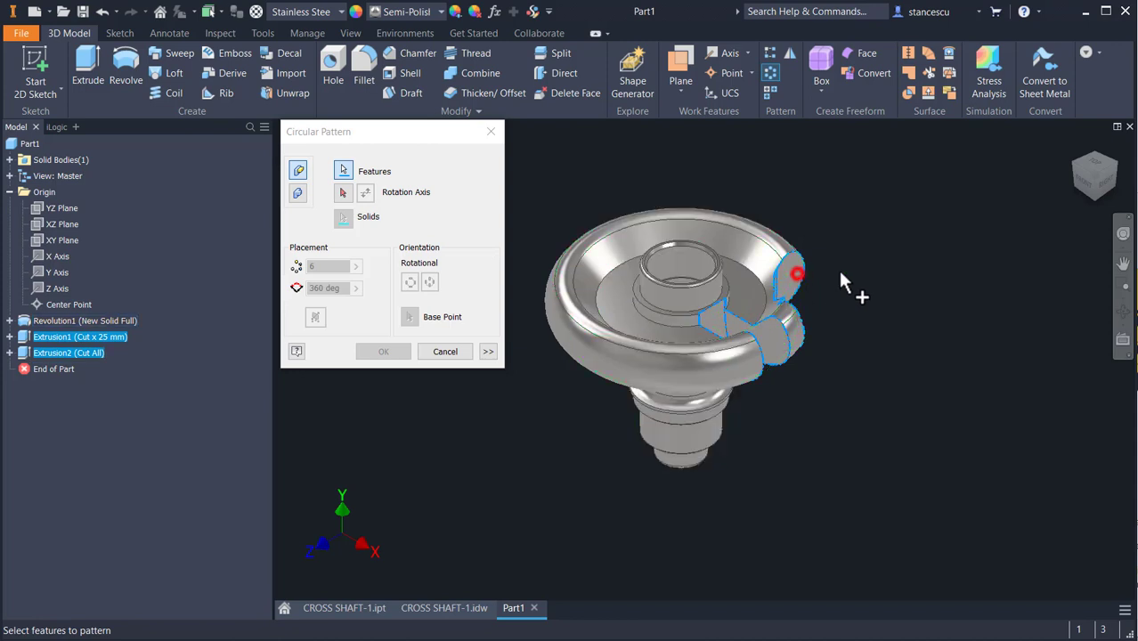
click(343, 192)
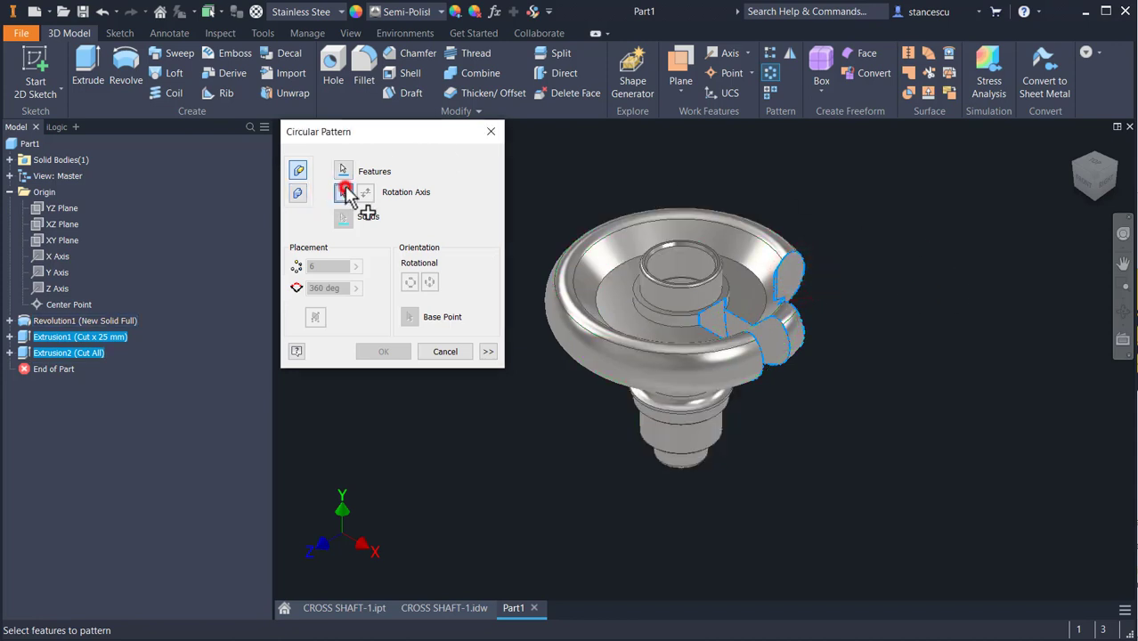
click(683, 260)
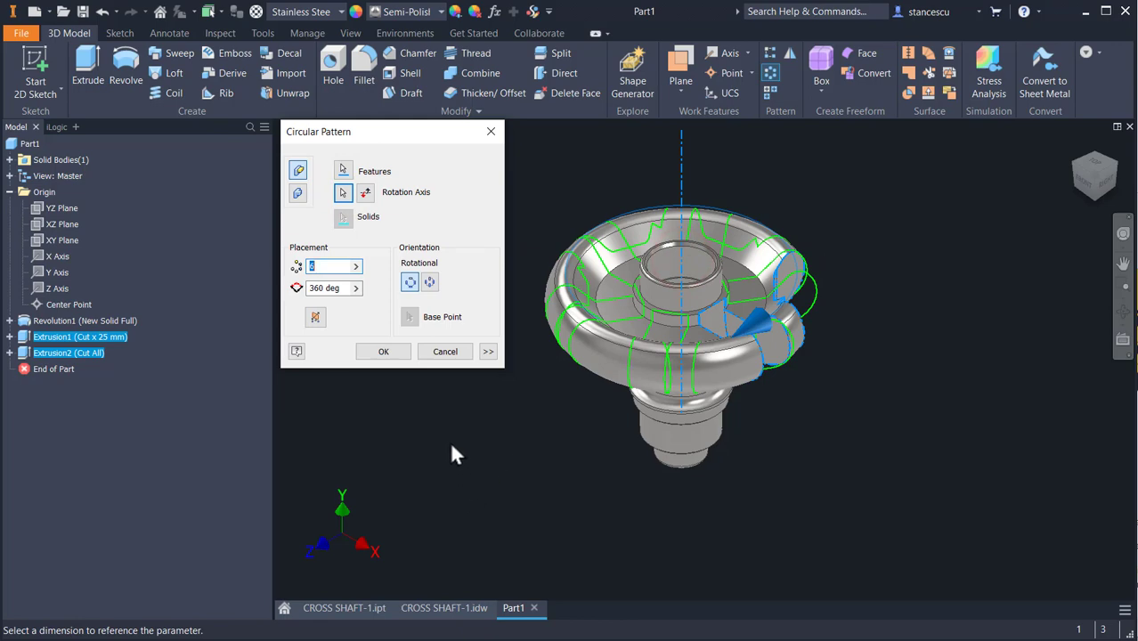
text(4)
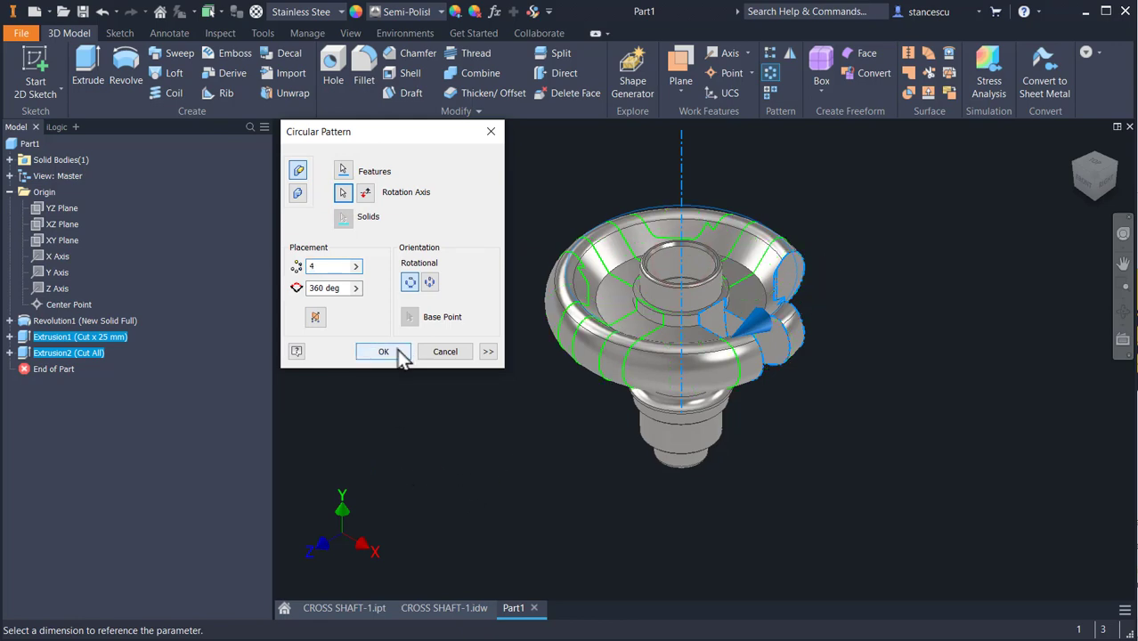
click(395, 351)
scroll(762, 276, up, 5)
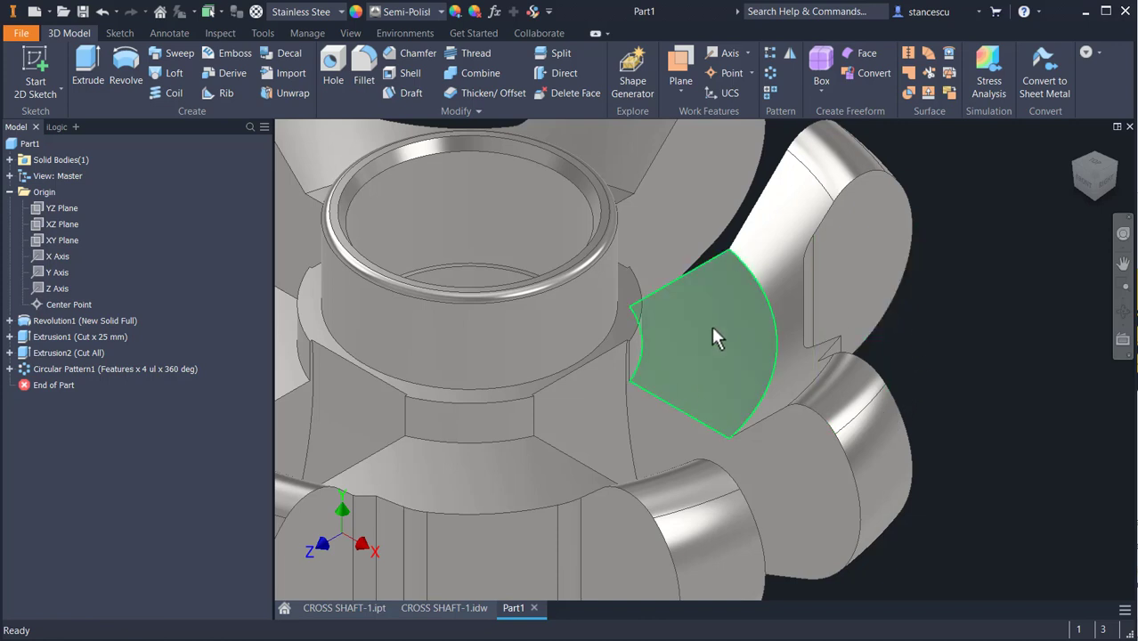
scroll(715, 338, down, 5)
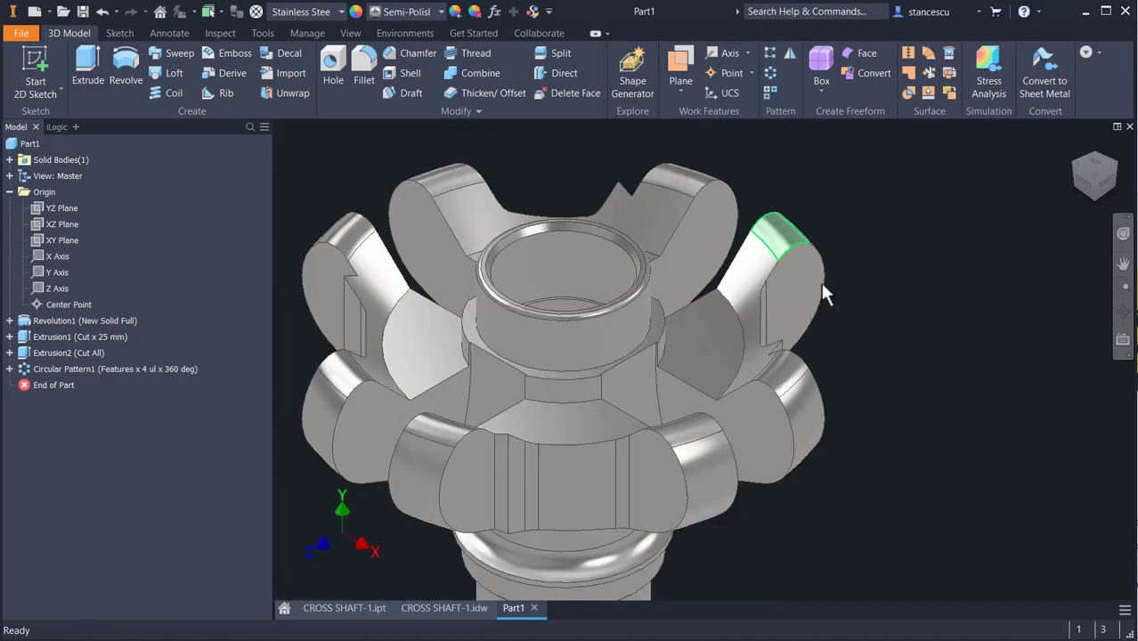
shift+middle_drag(865, 393, 798, 428)
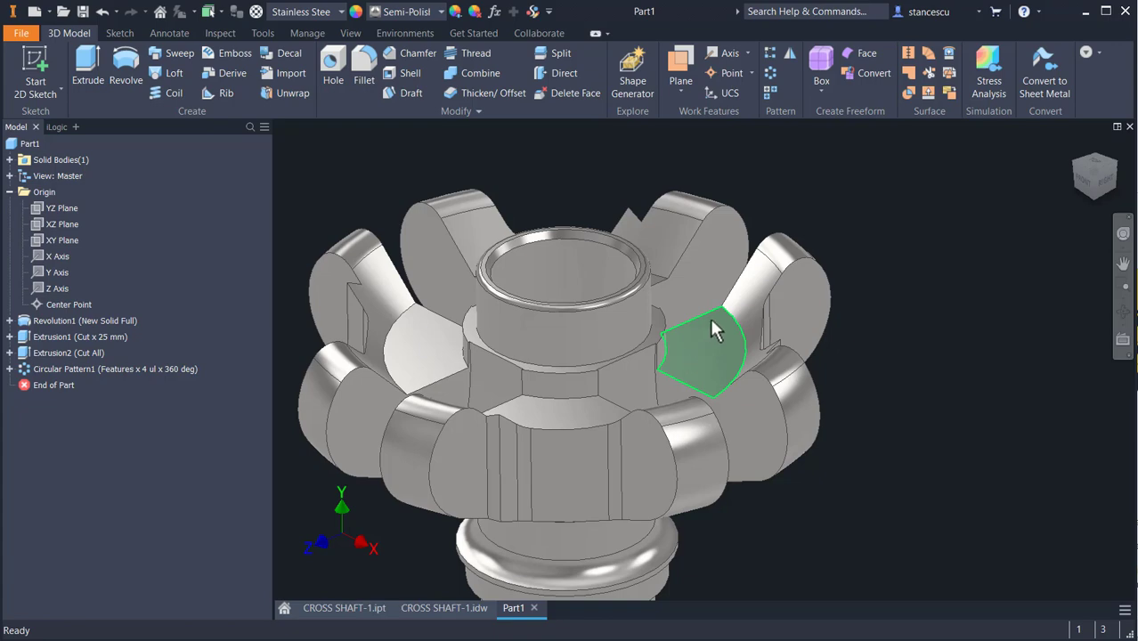
- Switch to the CROSS SHAFT-1.idw drawing and examine section E-E and the isometric view for the remaining arm features
click(450, 610)
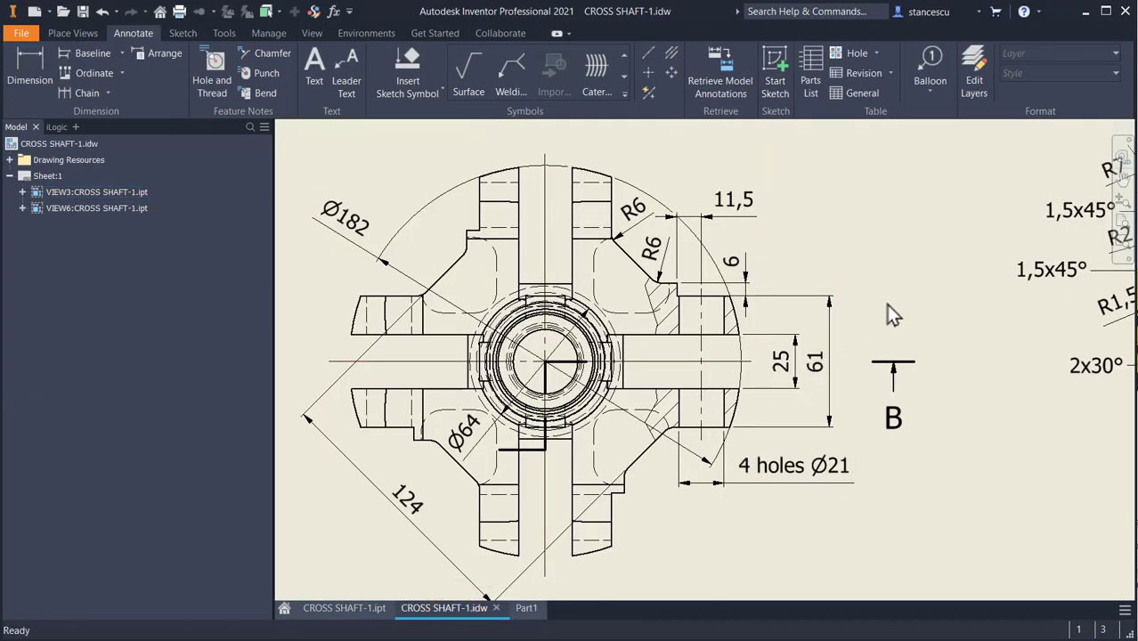
scroll(886, 304, down, 3)
mouse_move(887, 304)
middle_down()
mouse_move(636, 409)
mouse_move(696, 403)
middle_up()
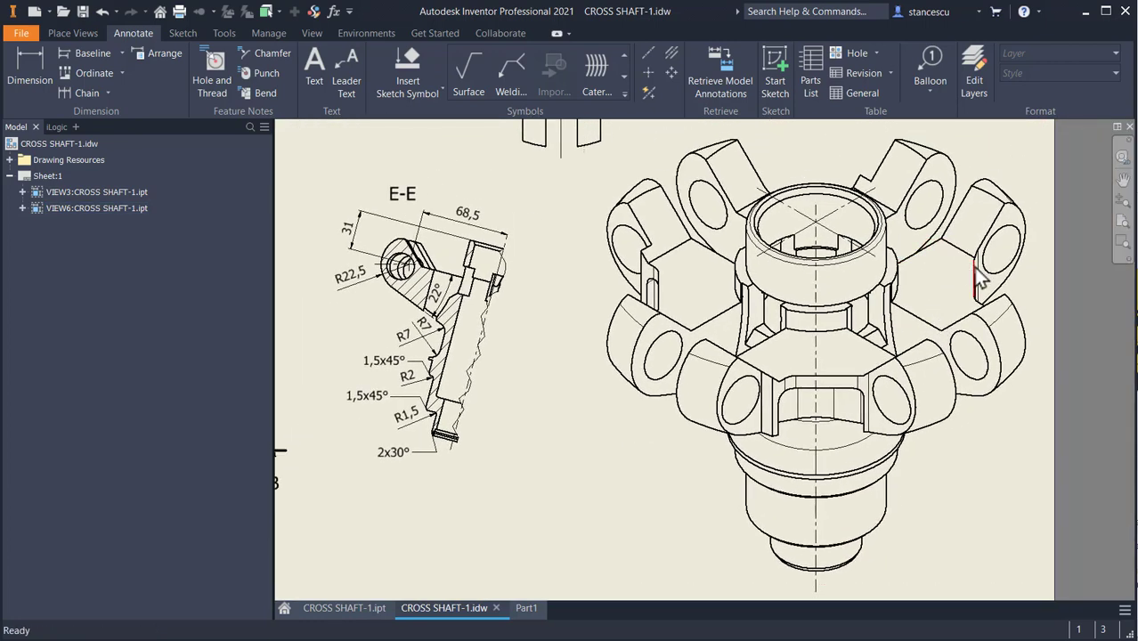
click(758, 373)
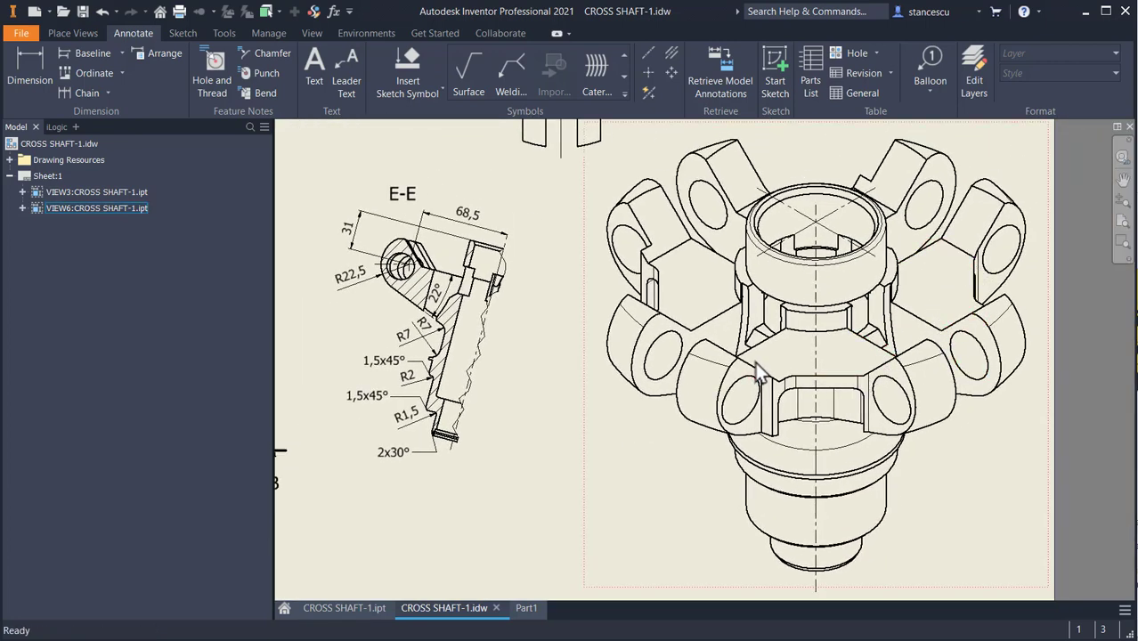
click(540, 486)
- Open the finished CROSS SHAFT-1.ipt model and examine its arm faces, corner recesses and hub openings from several angles and from the top
click(345, 608)
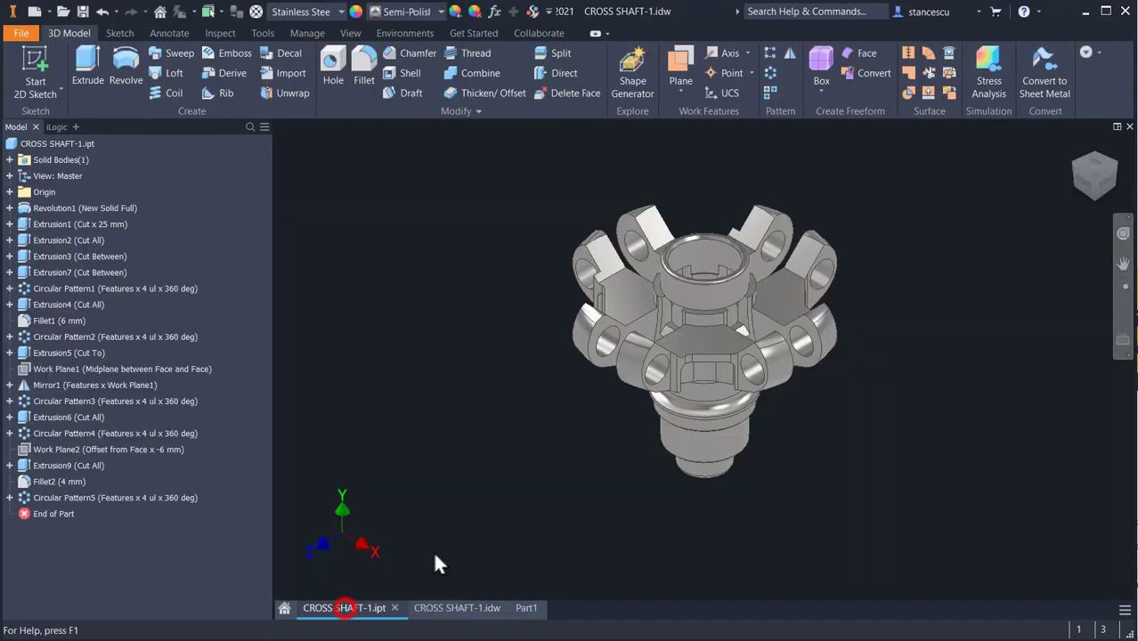
scroll(699, 397, up, 3)
shift+middle_drag(673, 393, 707, 443)
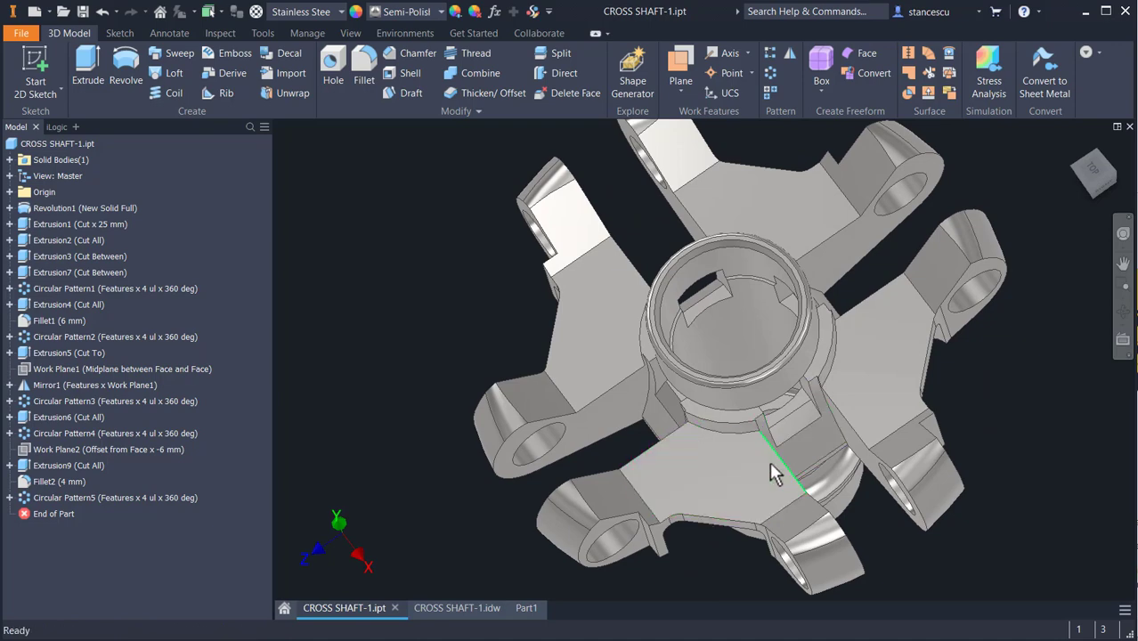
shift+middle_drag(841, 467, 927, 384)
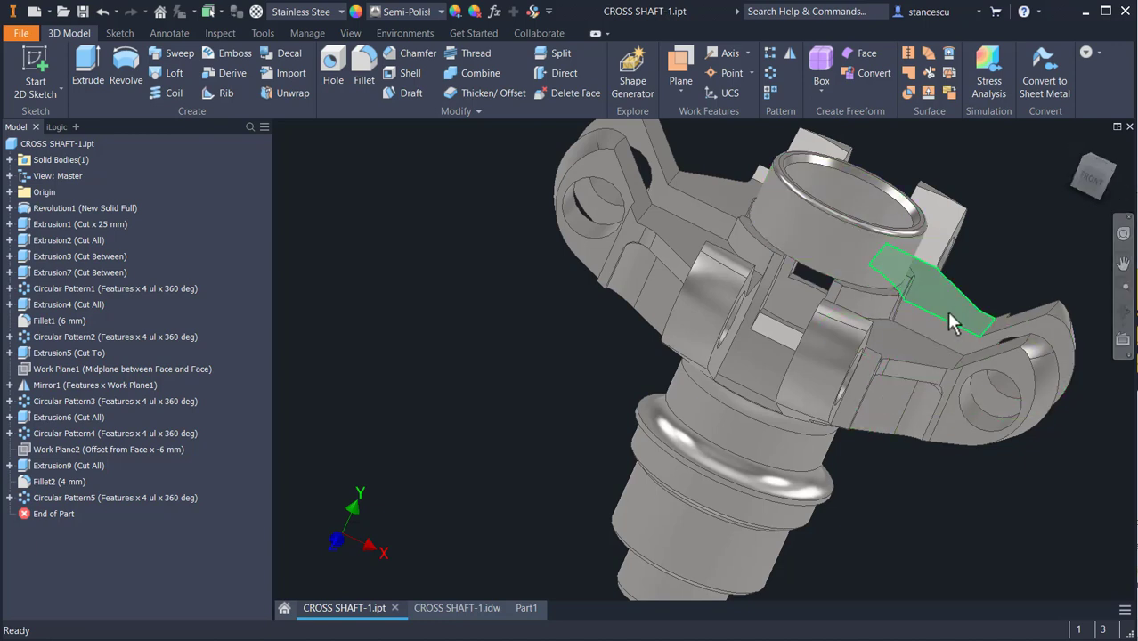
shift+middle_drag(923, 365, 847, 391)
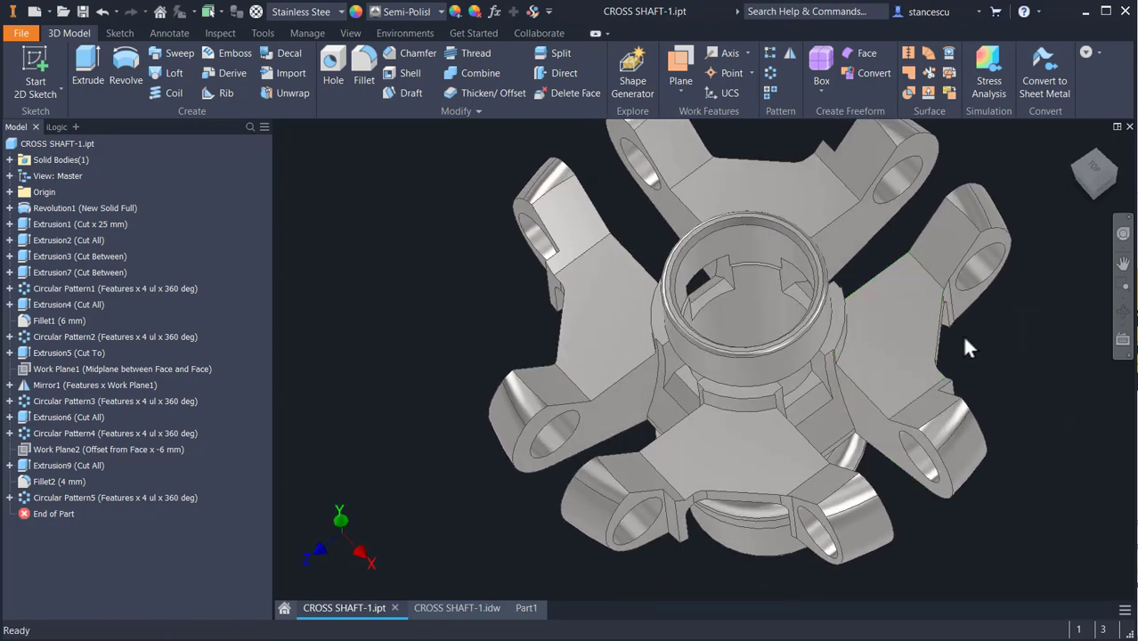
scroll(942, 338, up, 3)
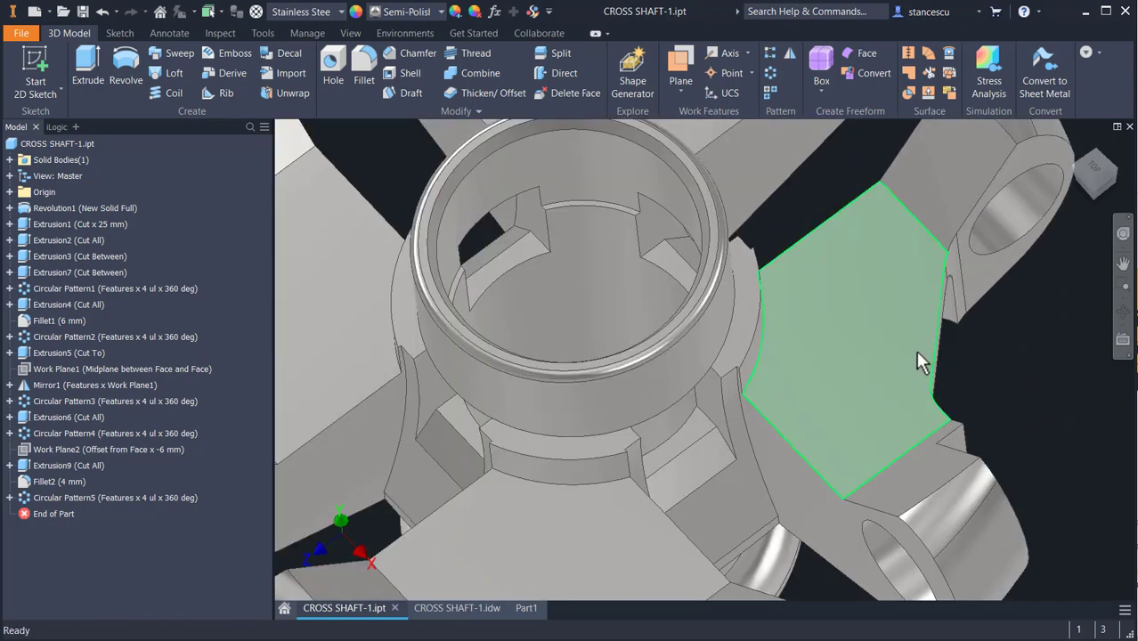
shift+middle_drag(920, 361, 904, 353)
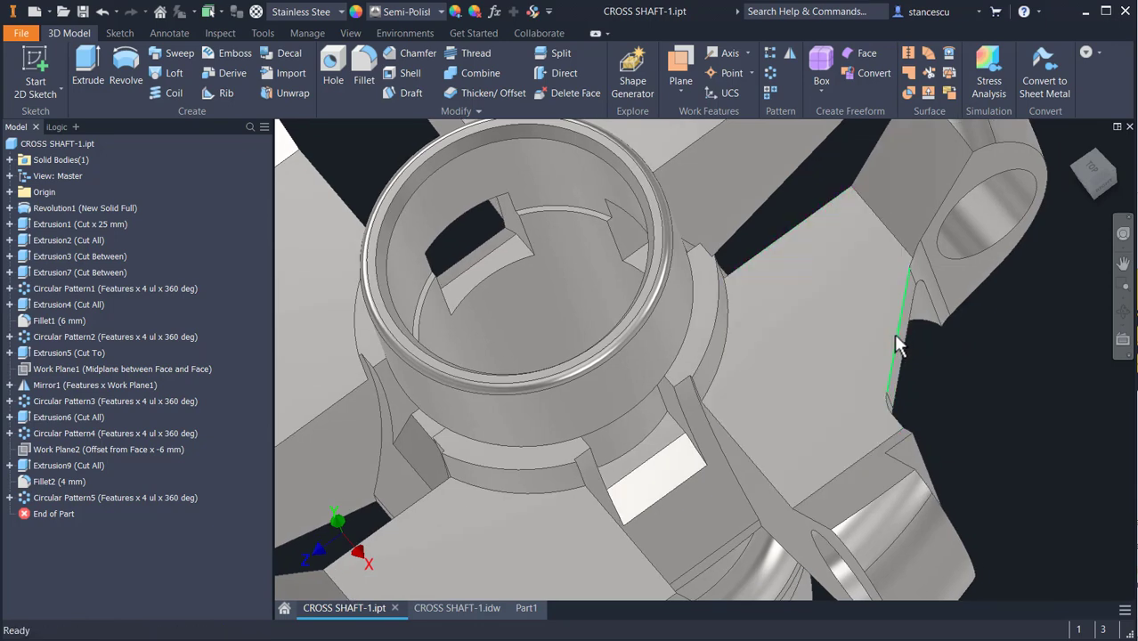
shift+middle_drag(828, 402, 633, 519)
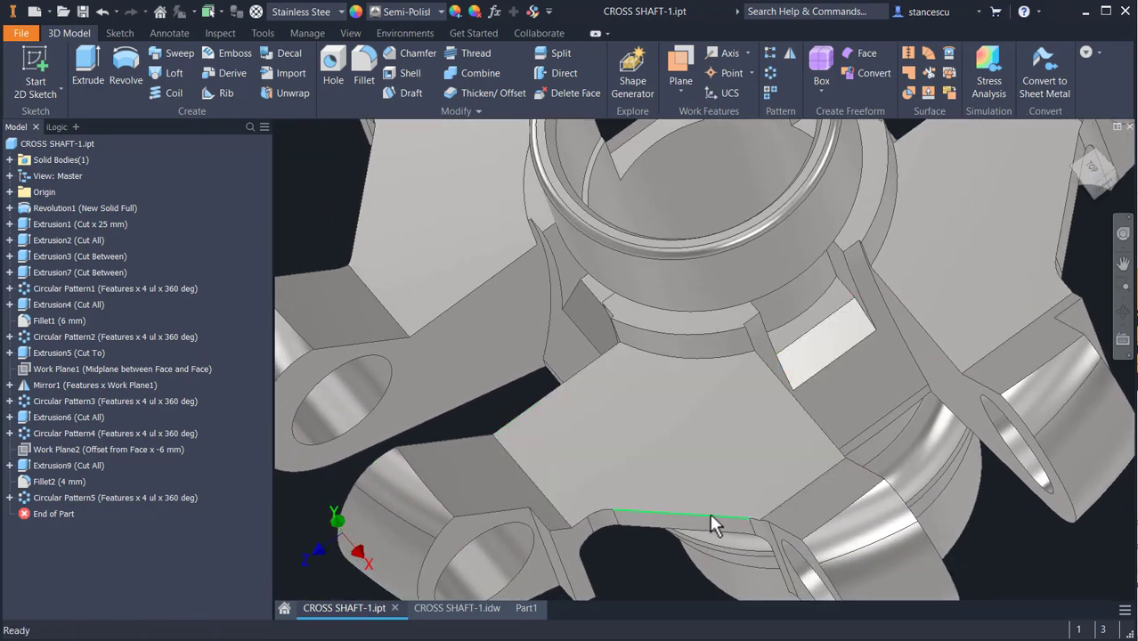
shift+middle_drag(788, 483, 819, 466)
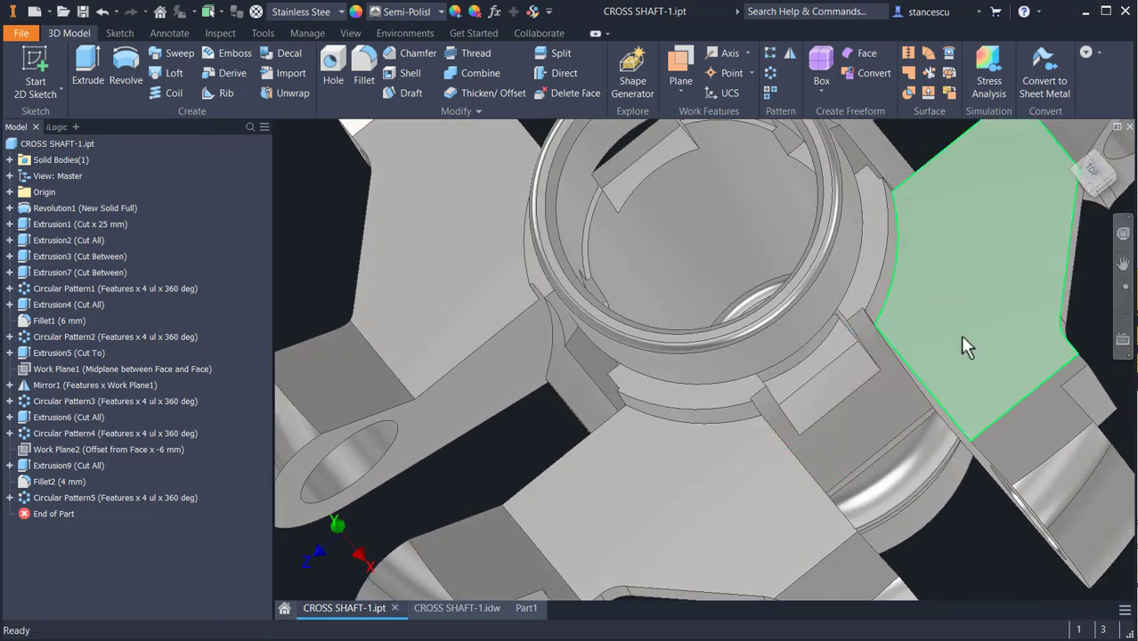
click(1093, 171)
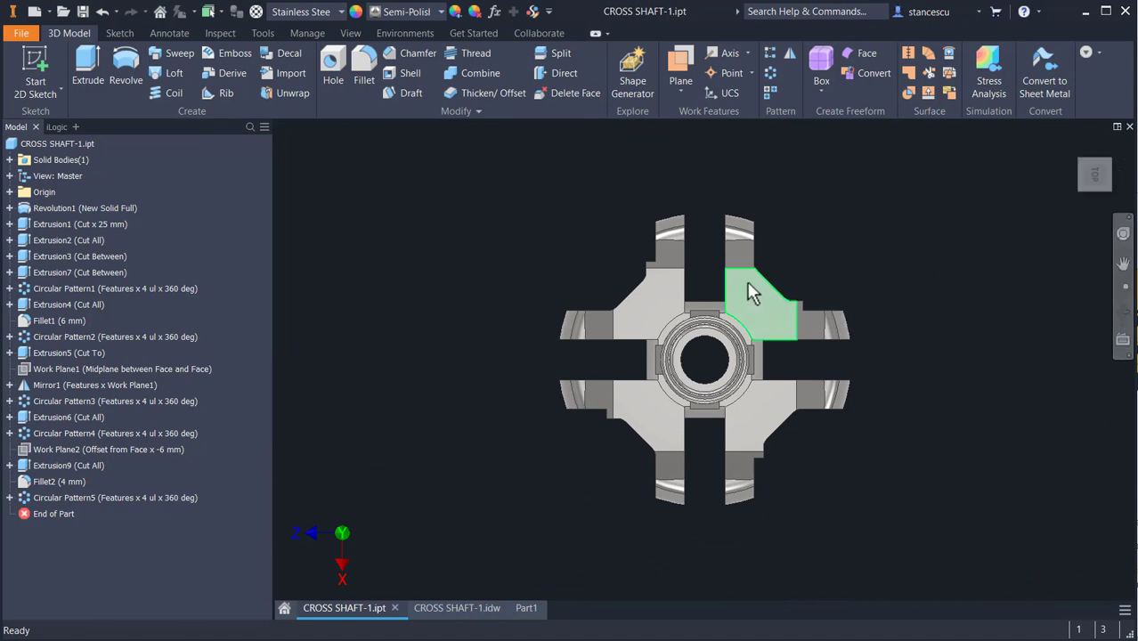
scroll(742, 307, up, 3)
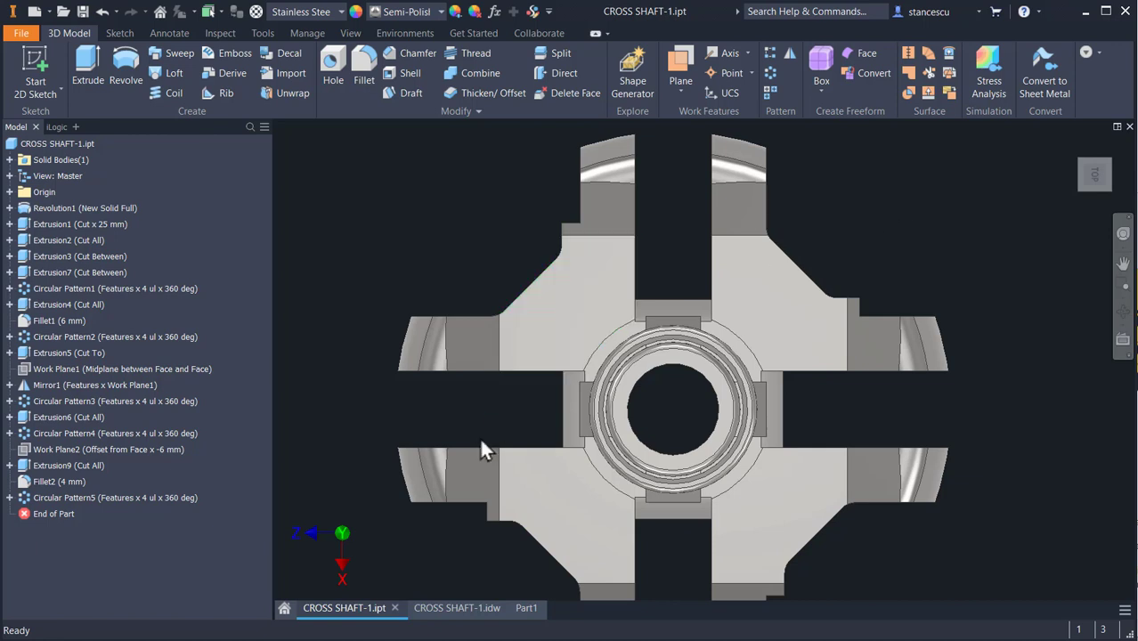
- Return to Part1, start a sketch on the flat face of one arm beside the hub, and slice the graphics at the sketch plane
click(526, 608)
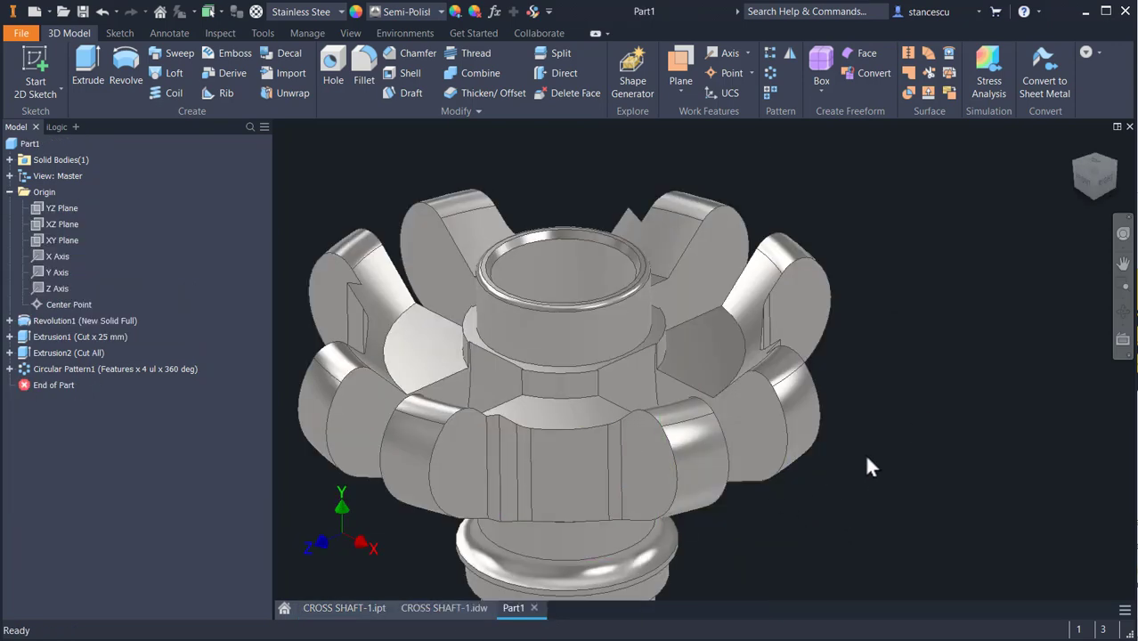
scroll(870, 466, down, 2)
click(715, 353)
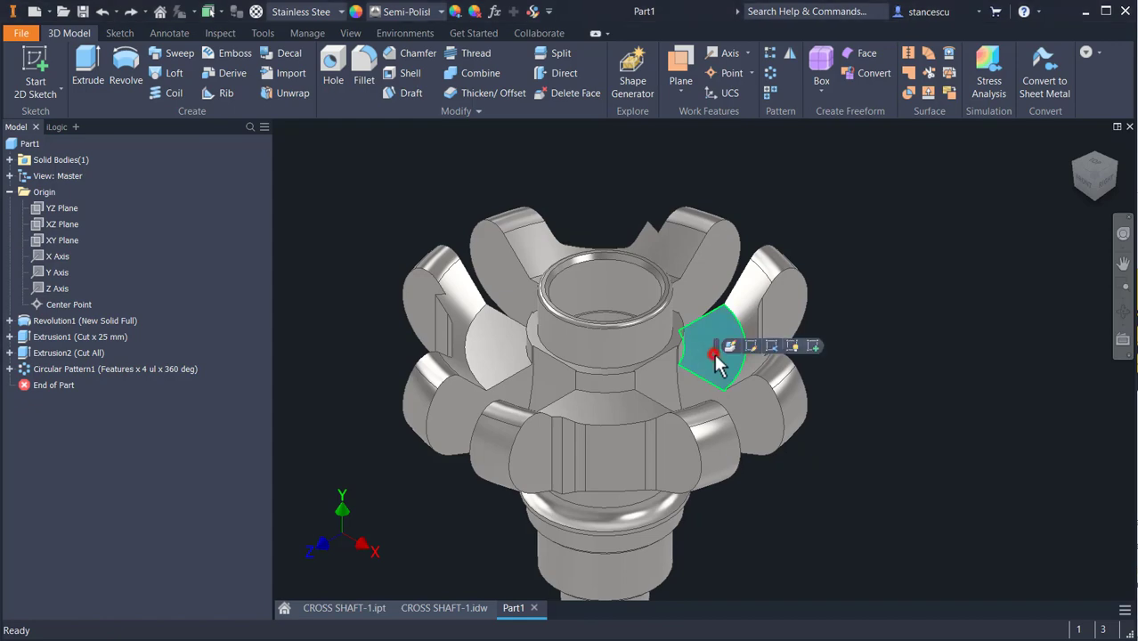
click(812, 347)
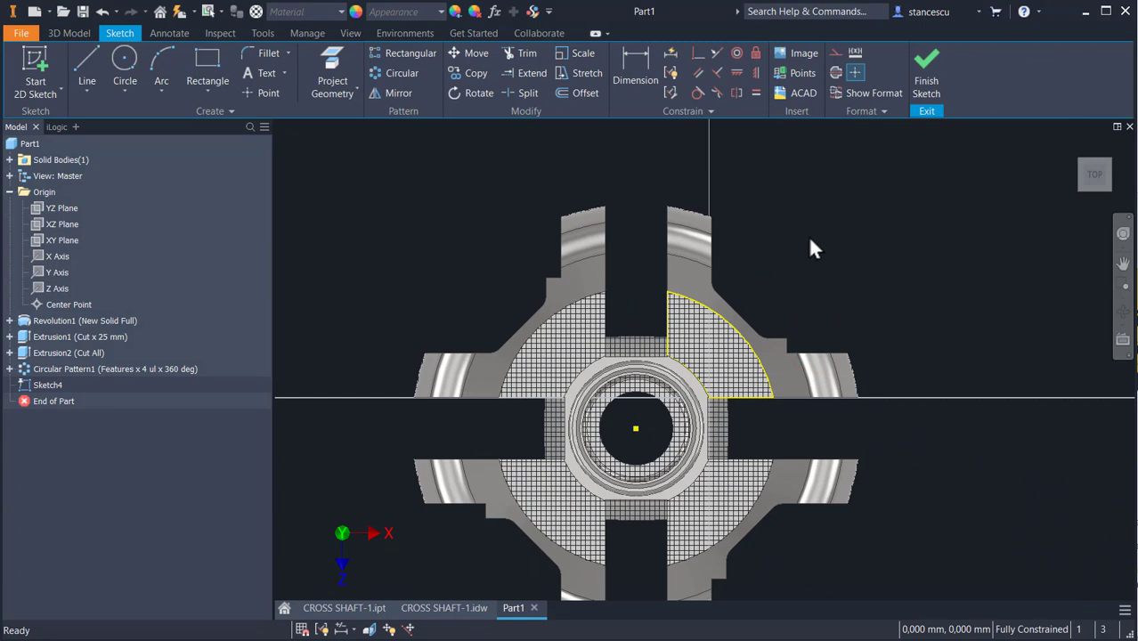
key(F7)
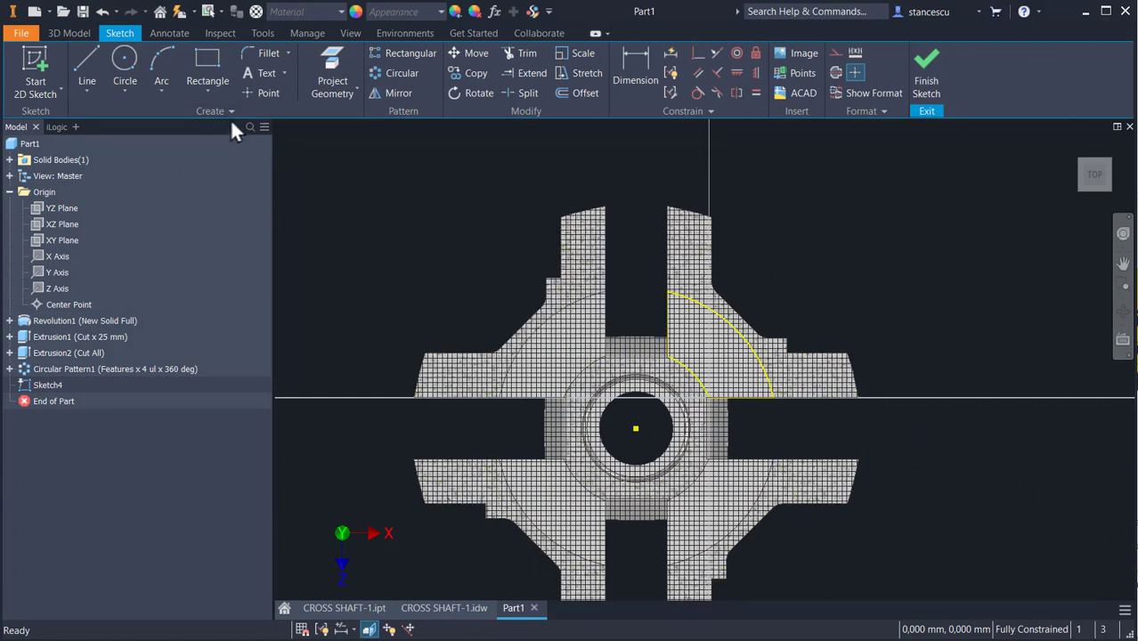
- Project the slanted corner edges of the two arms on the positive X side into the sketch
click(333, 64)
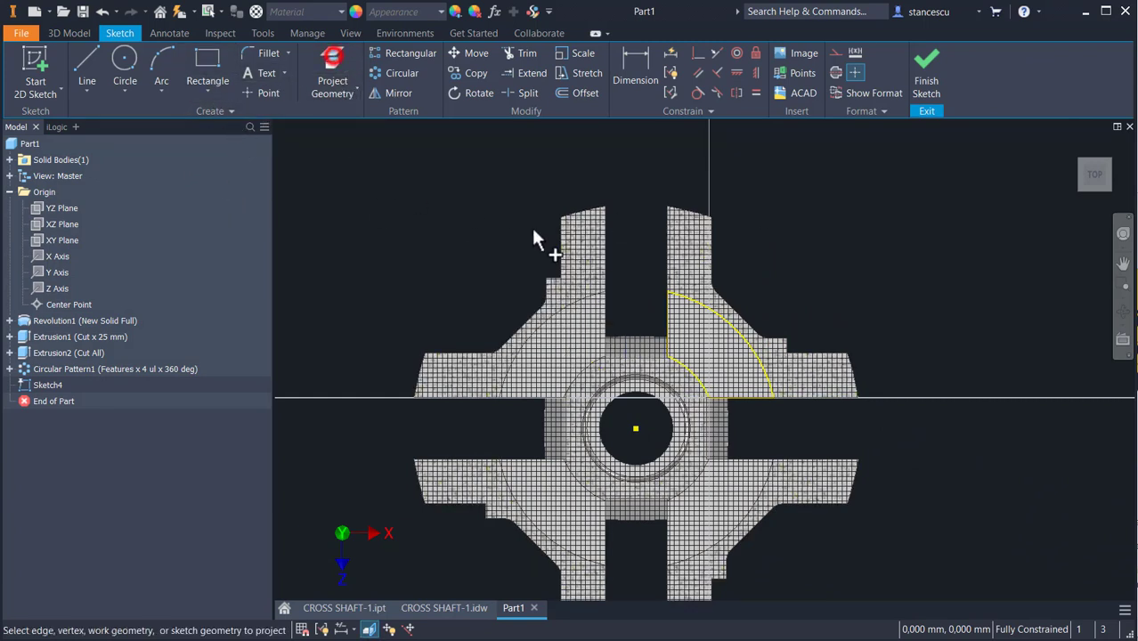
click(733, 310)
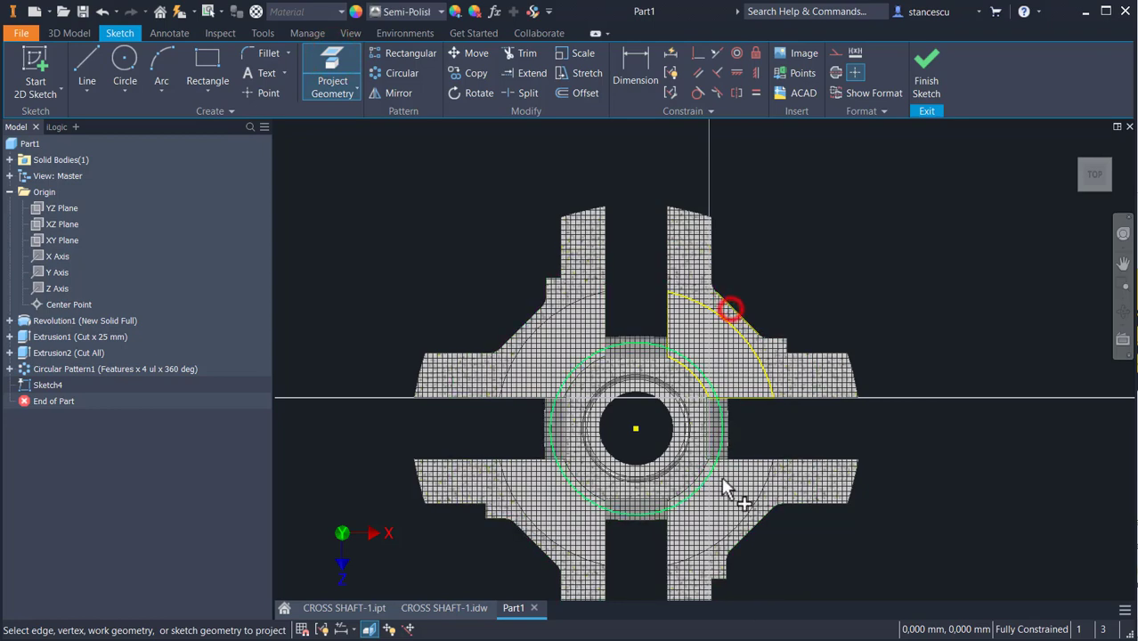
click(757, 525)
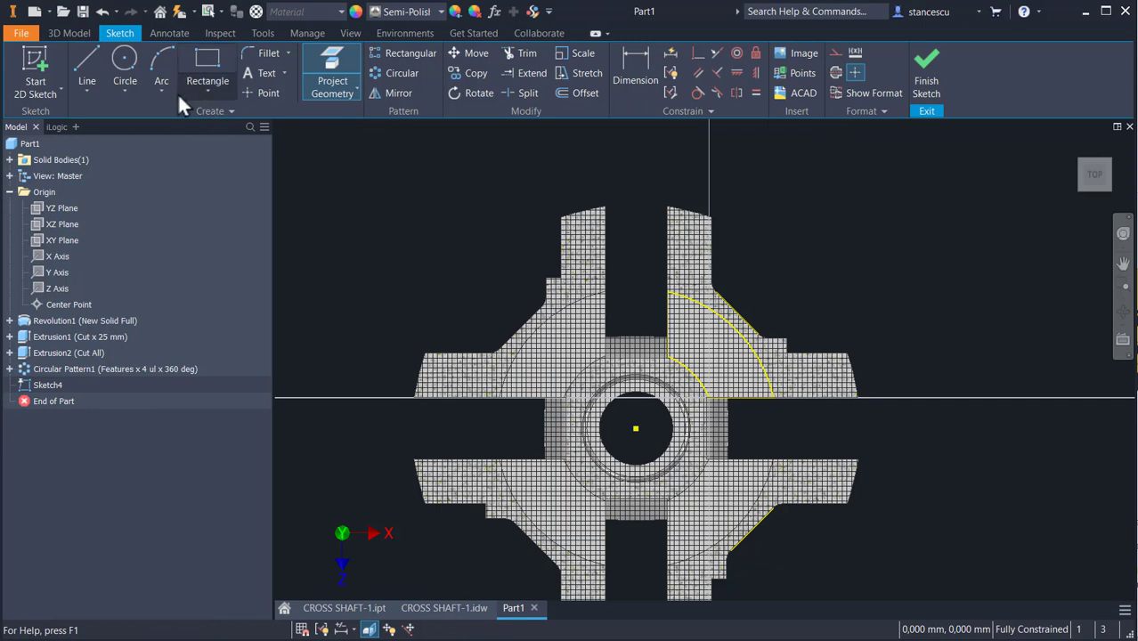
- Place a sketch point at the midpoint of each projected slanted edge and finish the sketch
click(257, 93)
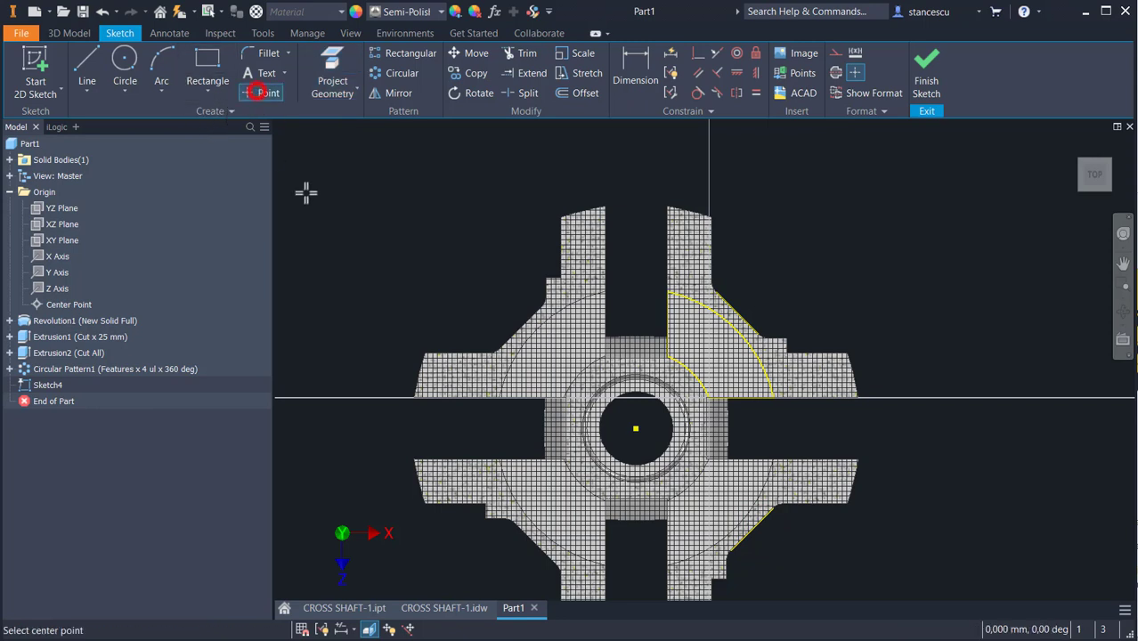
click(739, 313)
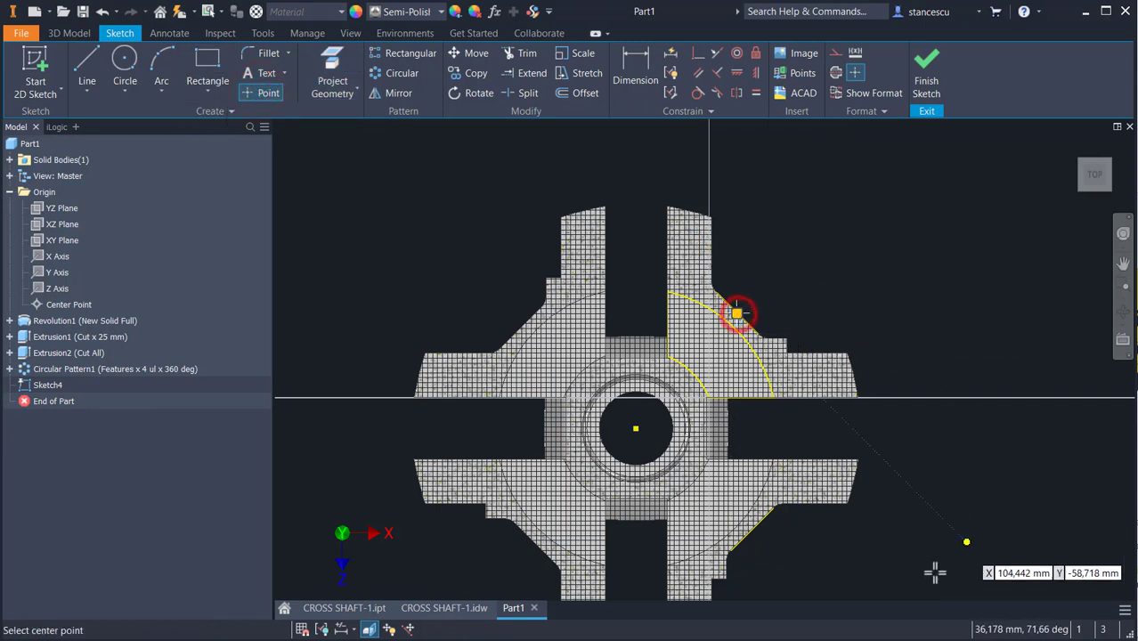
click(754, 529)
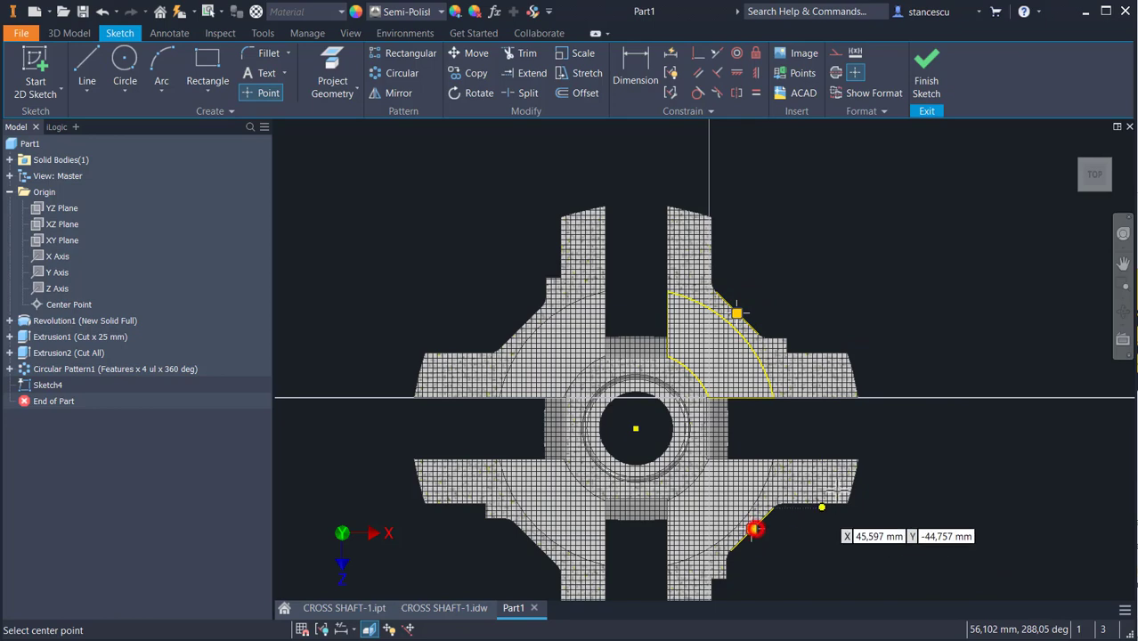
click(928, 76)
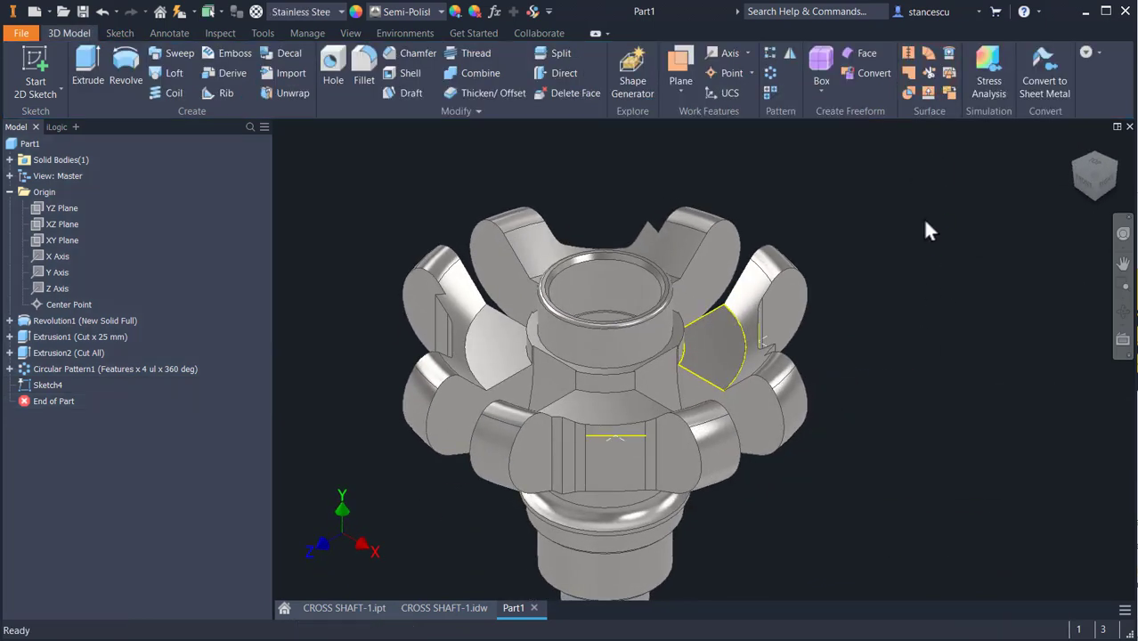
- Create a work plane parallel to the XY Plane through the midpoint of the slanted edge on the positive Z side
click(672, 65)
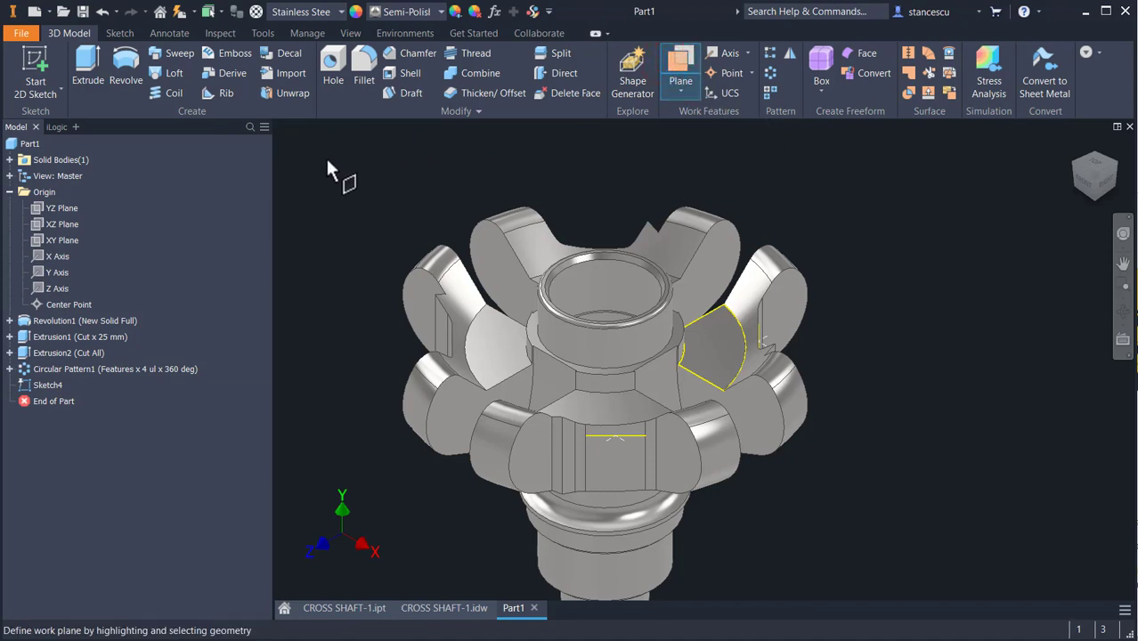
click(54, 238)
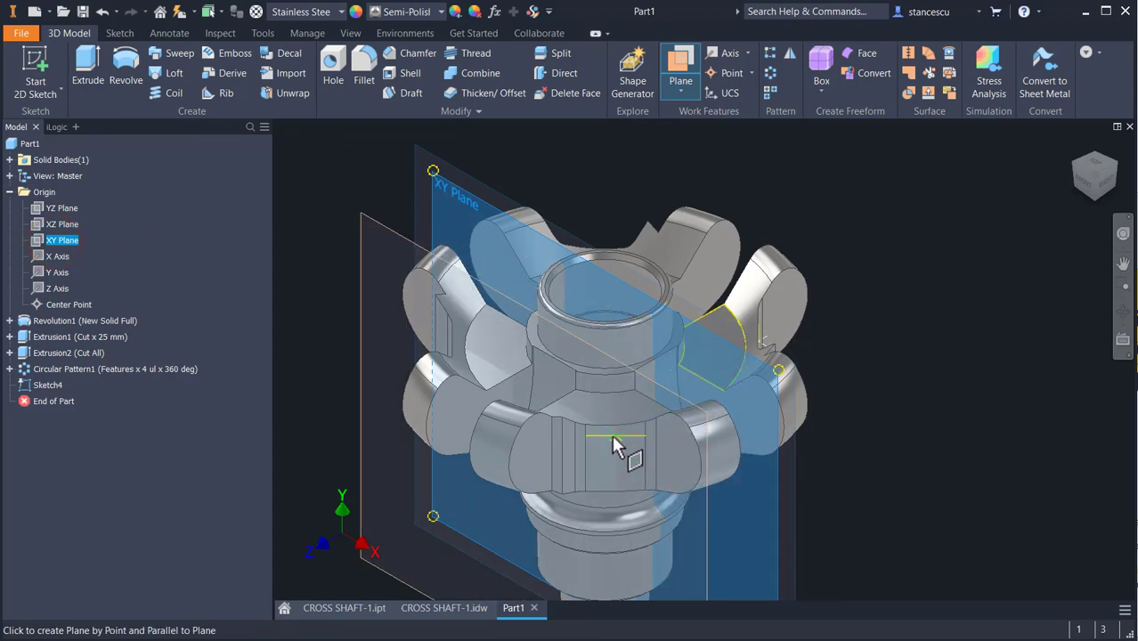
click(612, 436)
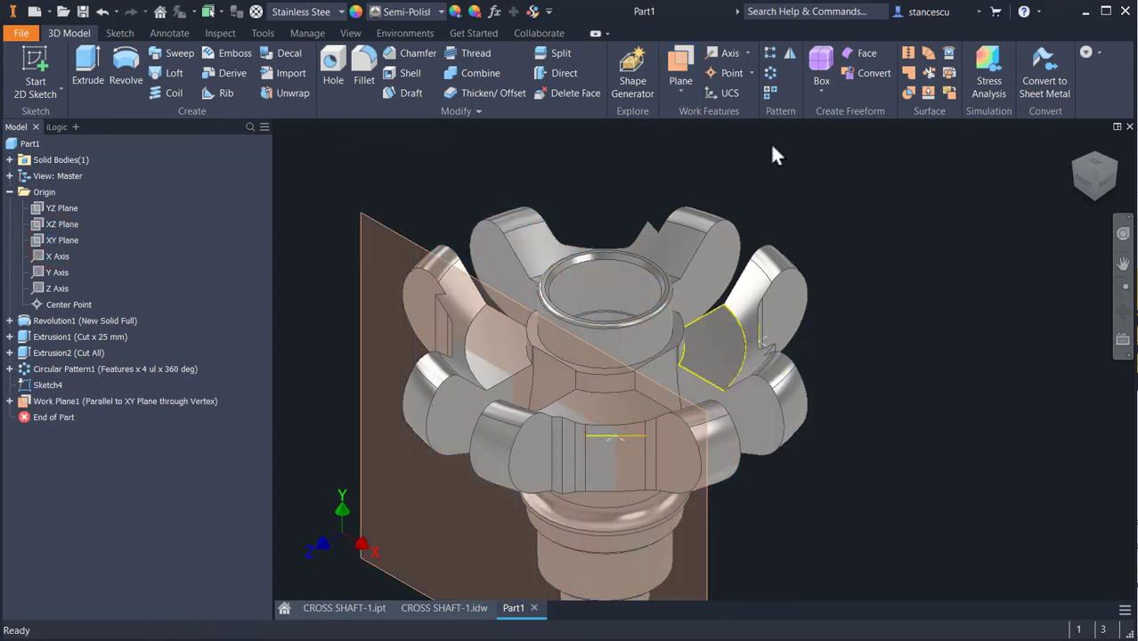
- Create a second work plane parallel to the XY Plane through the midpoint of the slanted edge on the negative Z side
click(681, 69)
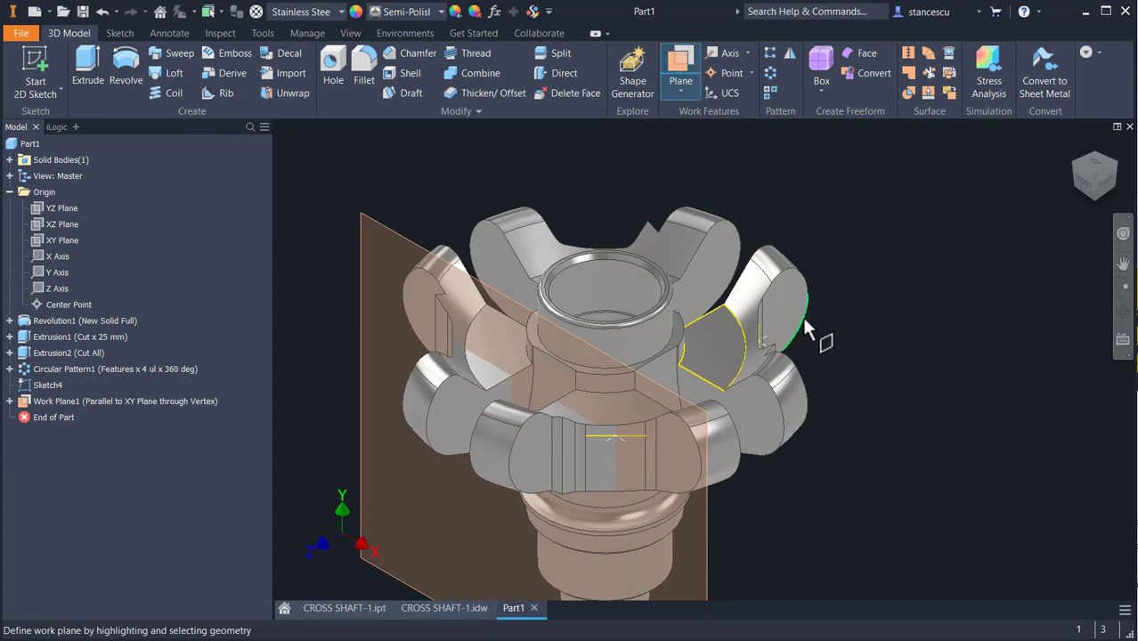
click(58, 241)
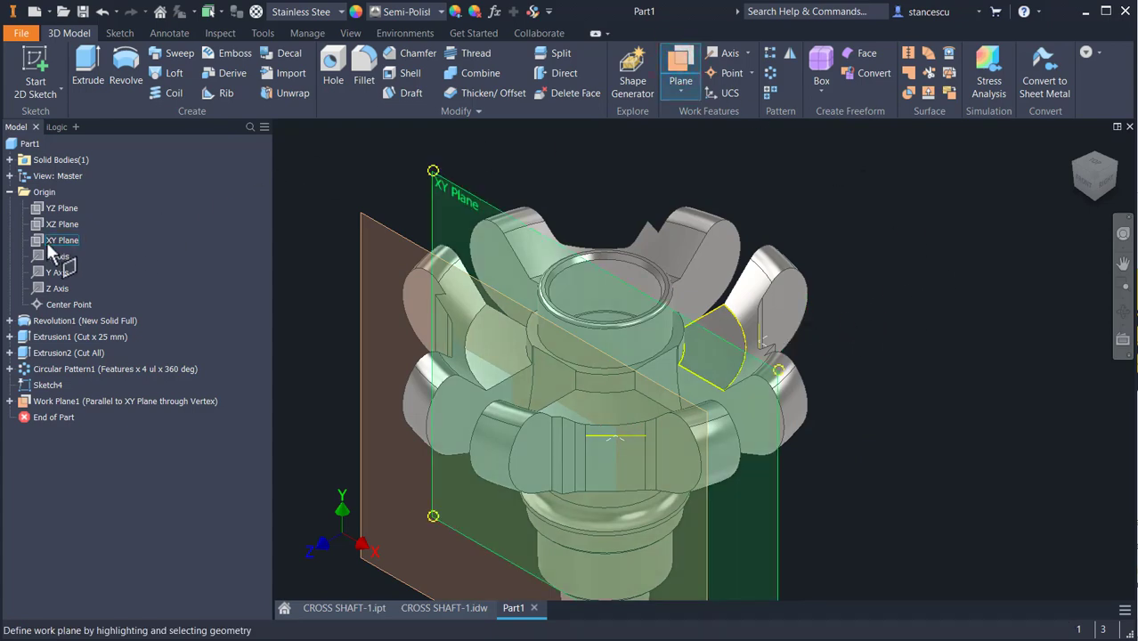
click(46, 241)
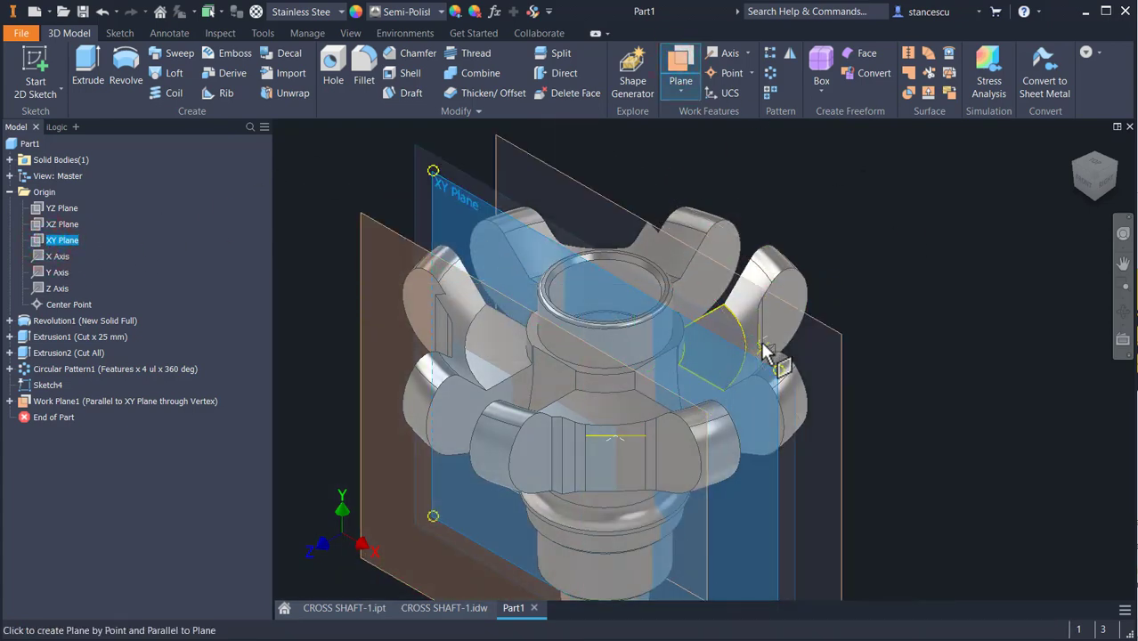
scroll(766, 343, up, 3)
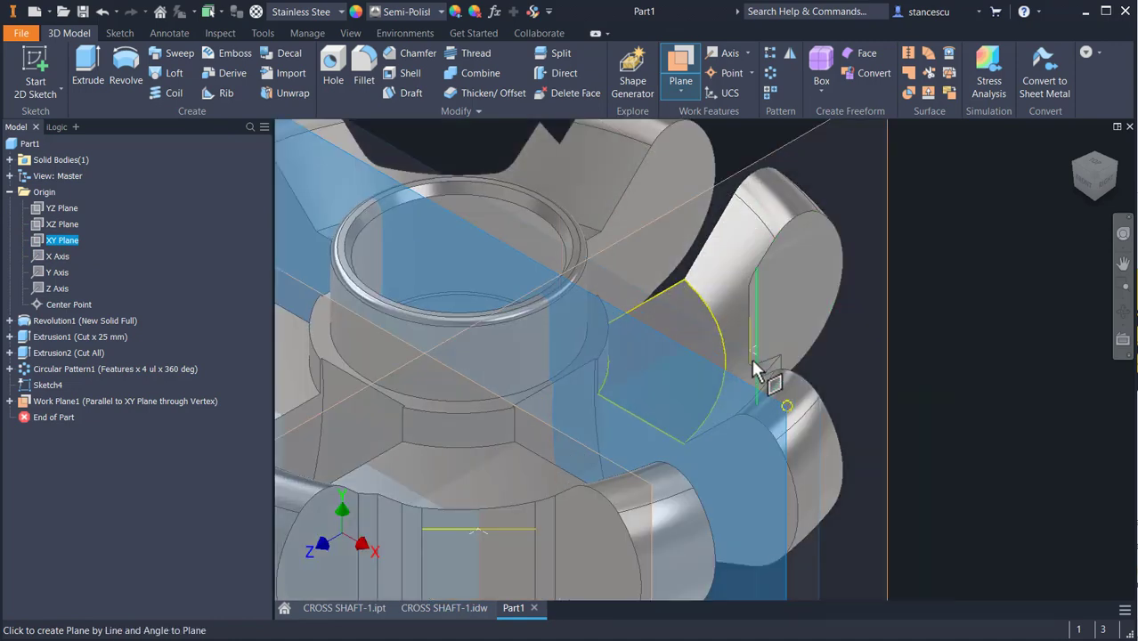
click(751, 361)
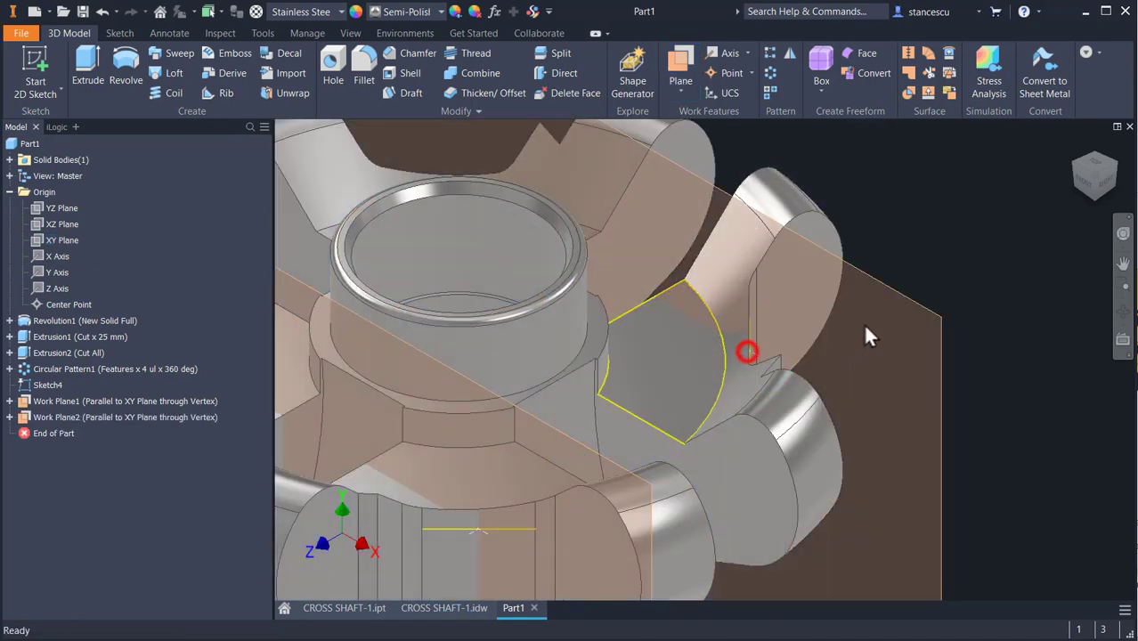
- Make Sketch2 of the 25 mm cut extrusion visible
scroll(966, 240, down, 3)
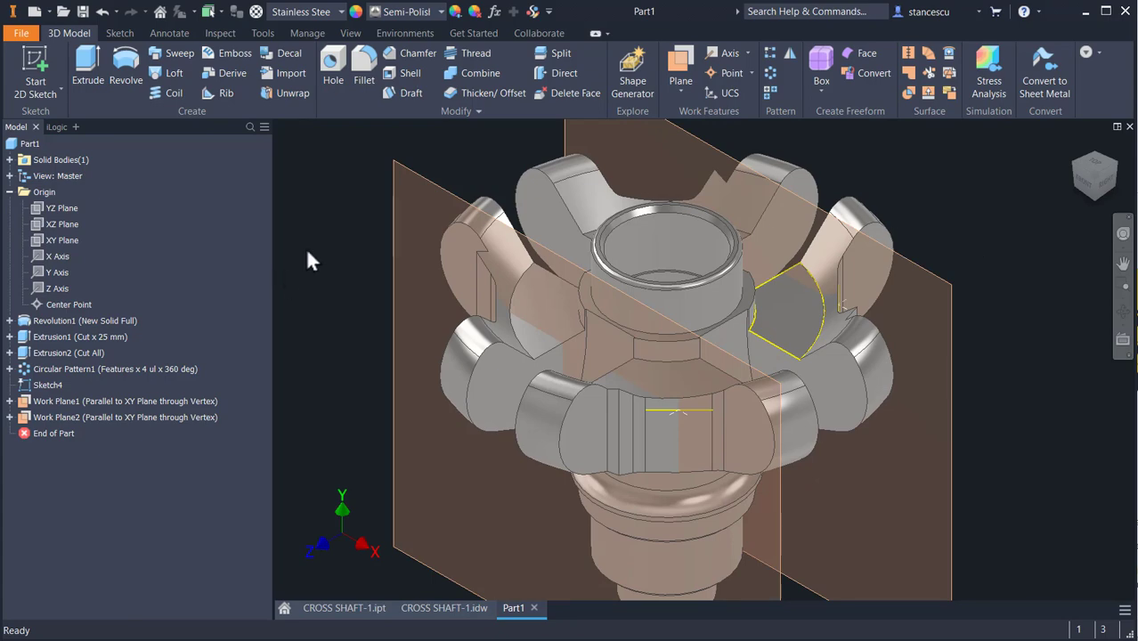
click(9, 336)
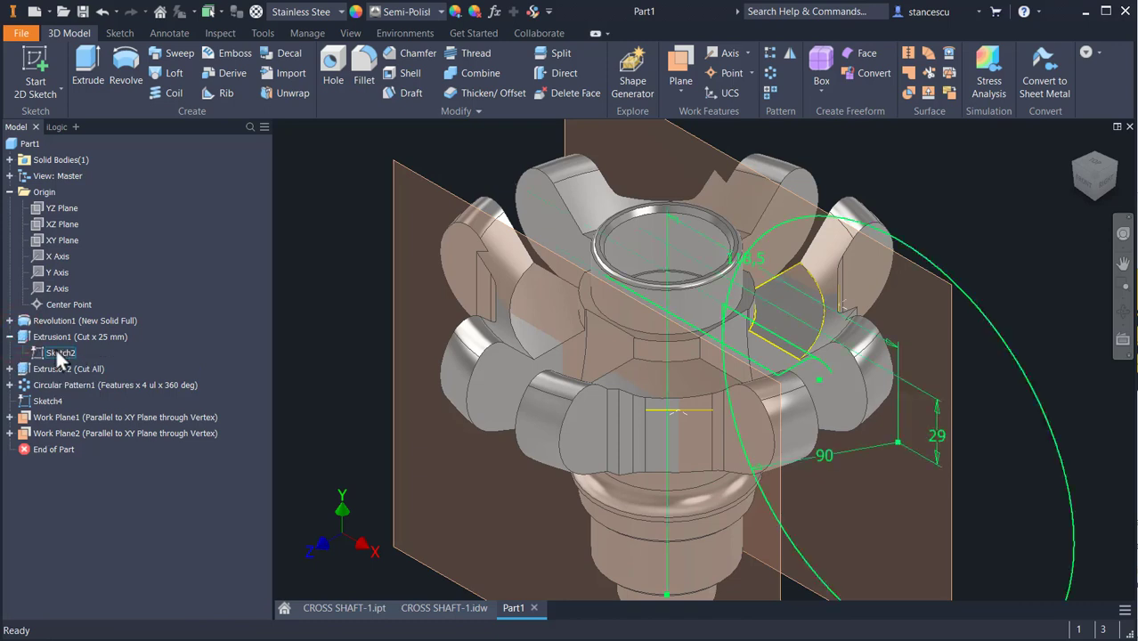
right_click(55, 347)
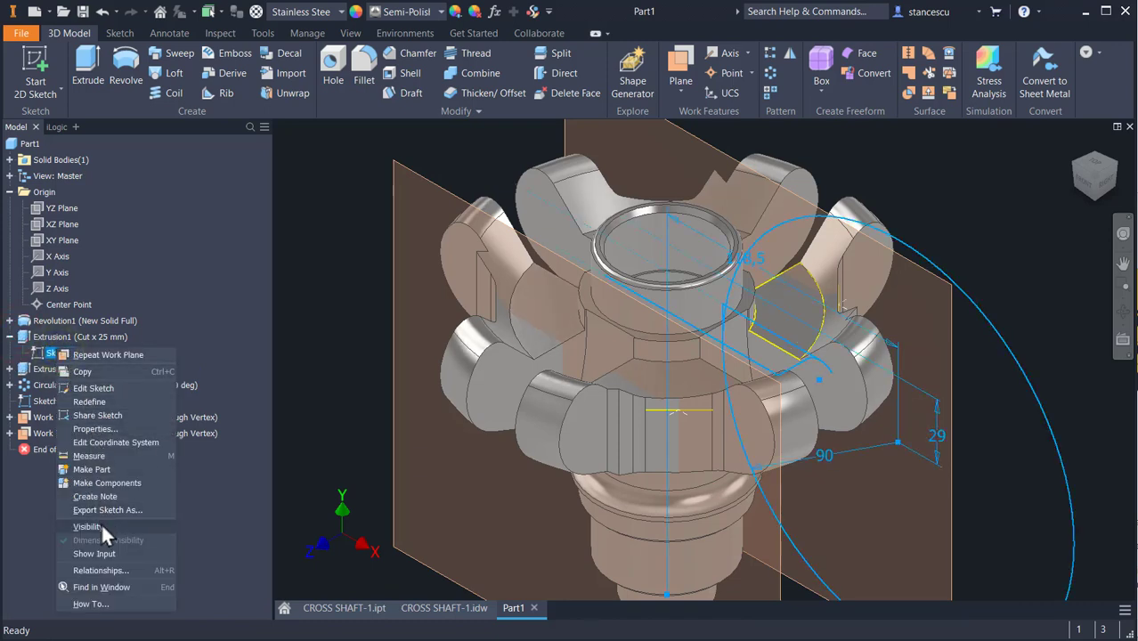
click(100, 526)
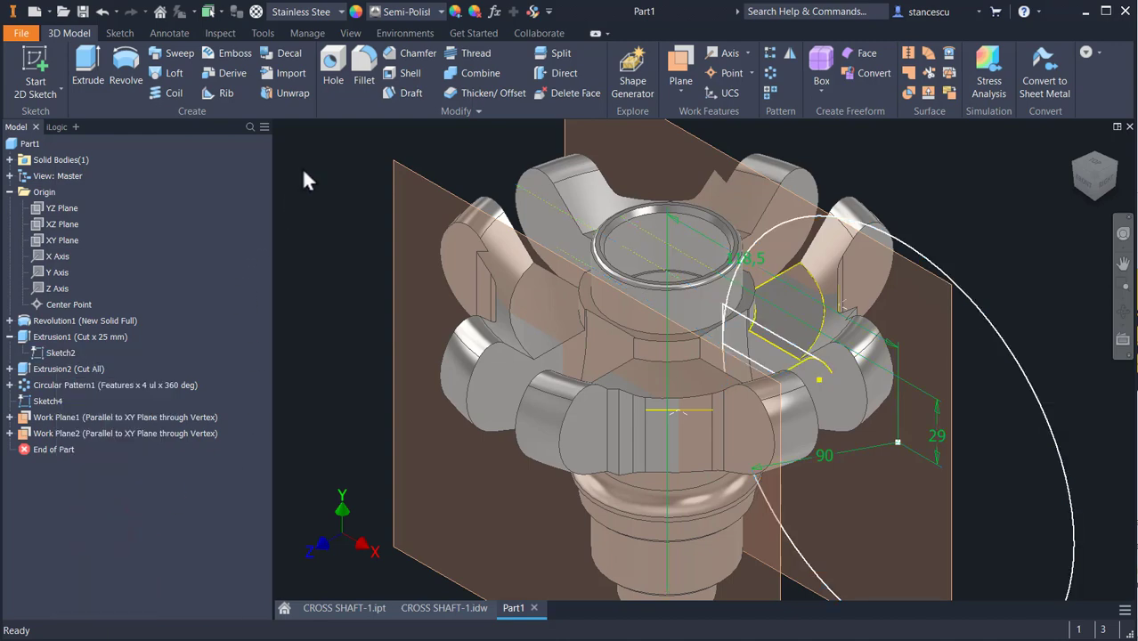
- Extrude the closed arm profile of Sketch2 as a cut starting from Work Plane1 and ending at Work Plane2
click(90, 57)
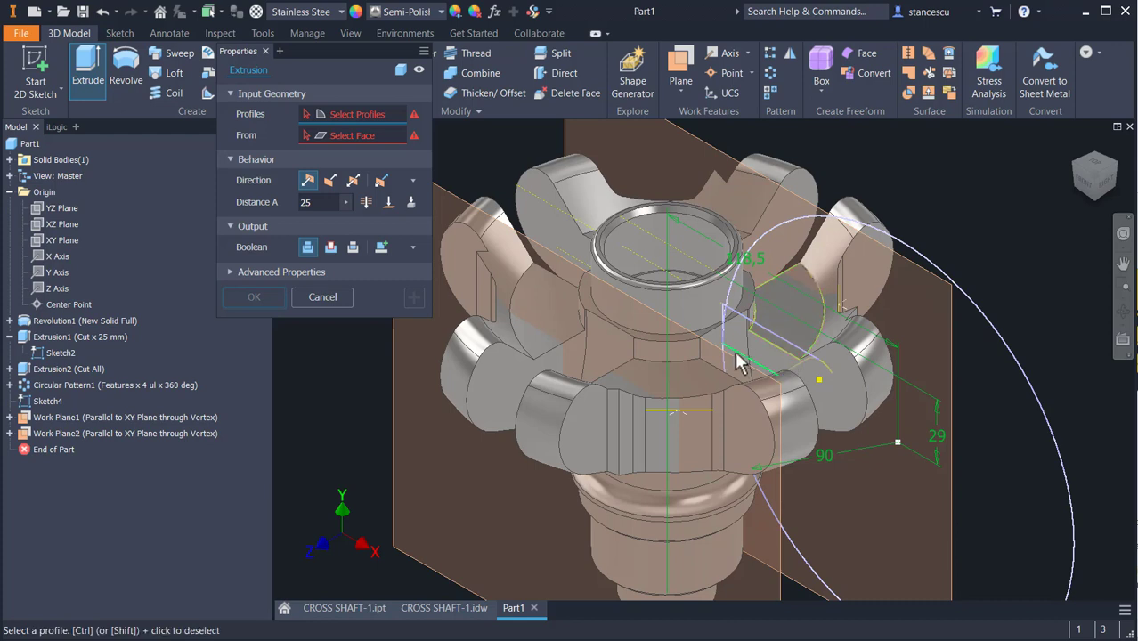
click(741, 340)
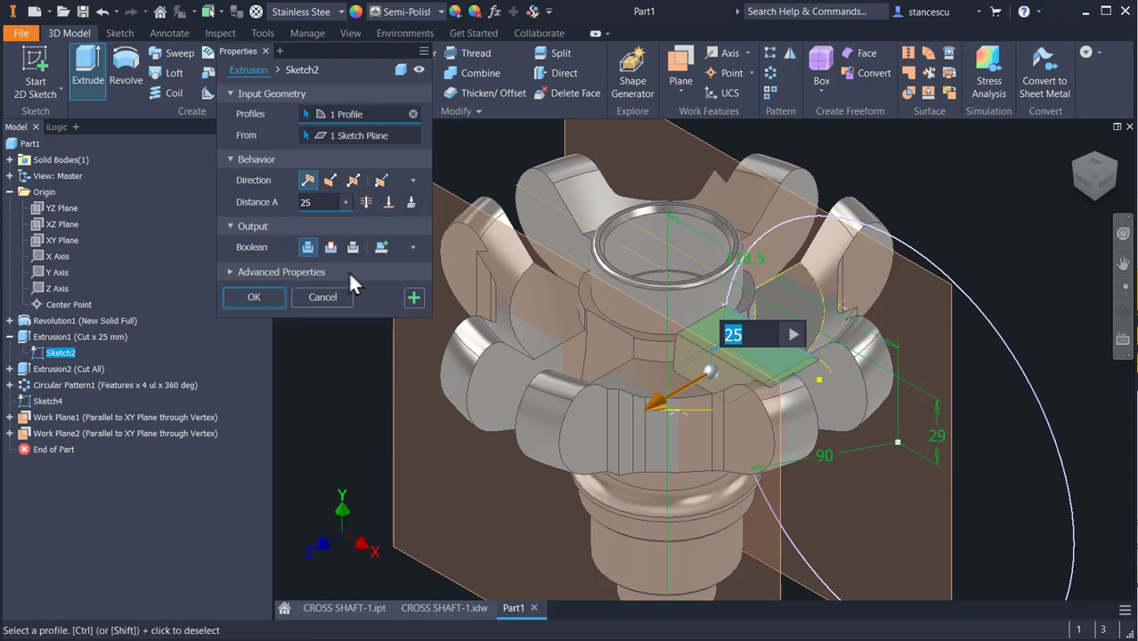
click(391, 134)
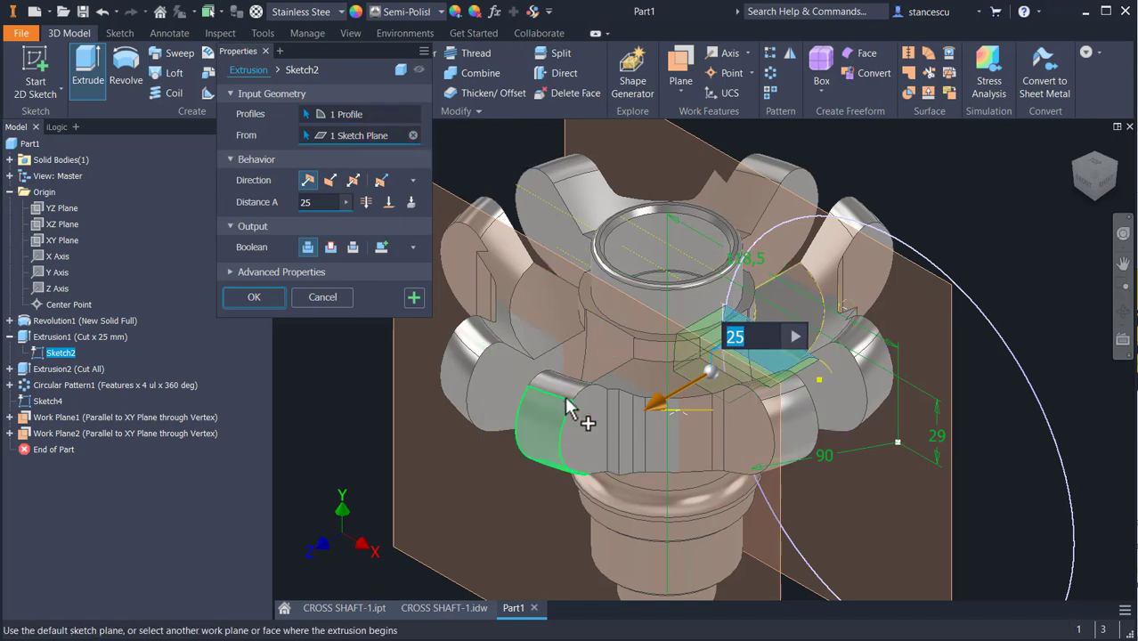
click(777, 587)
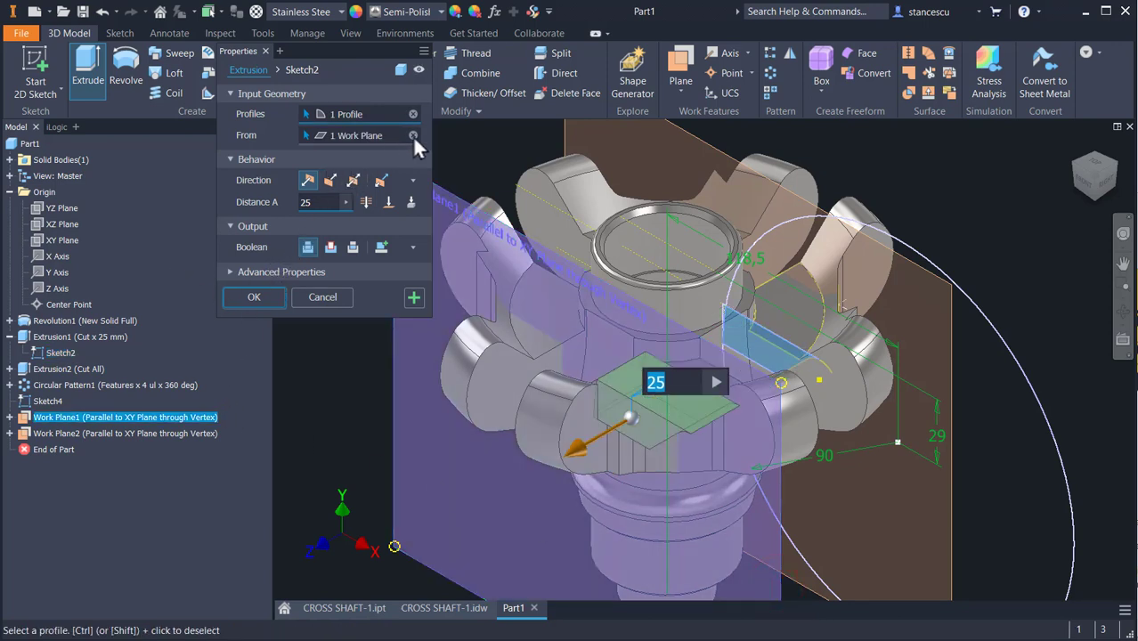
click(389, 203)
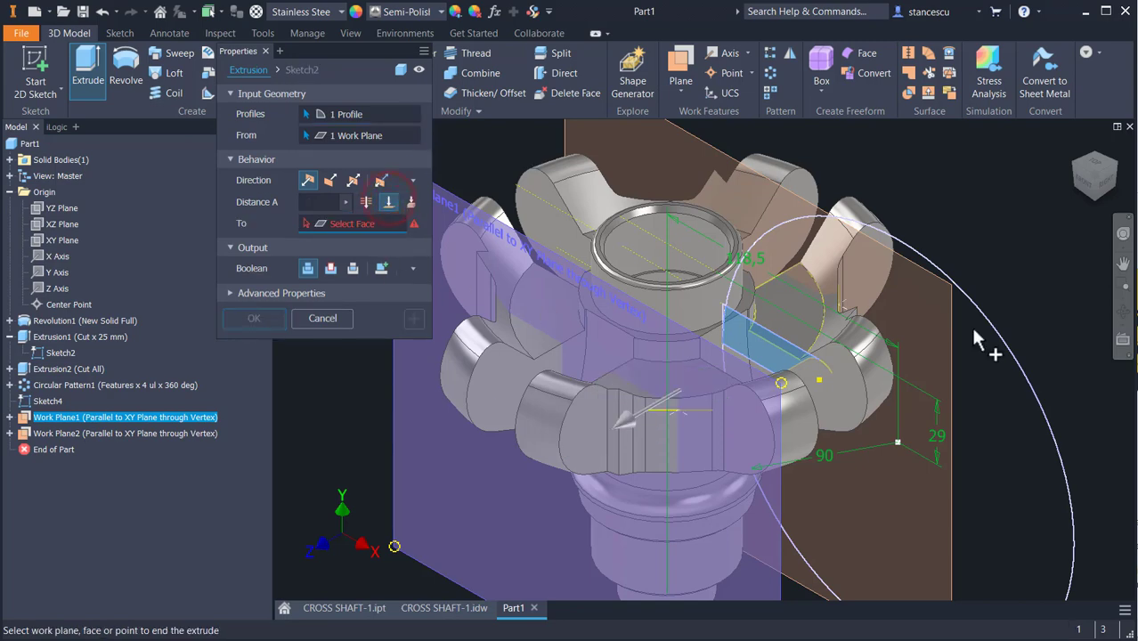
click(947, 349)
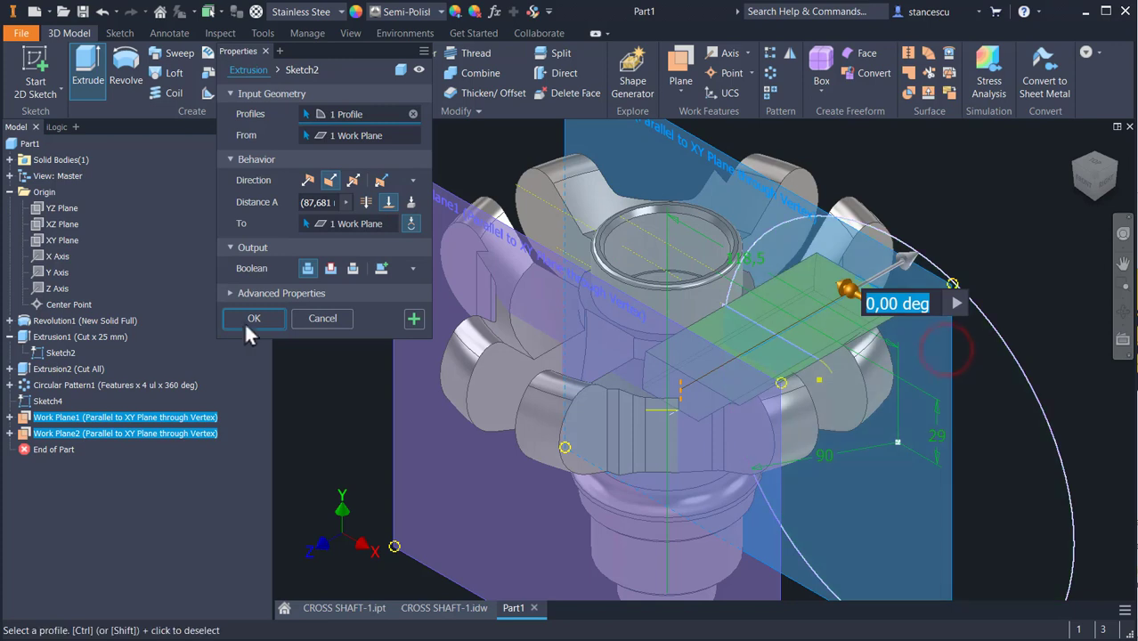
click(329, 269)
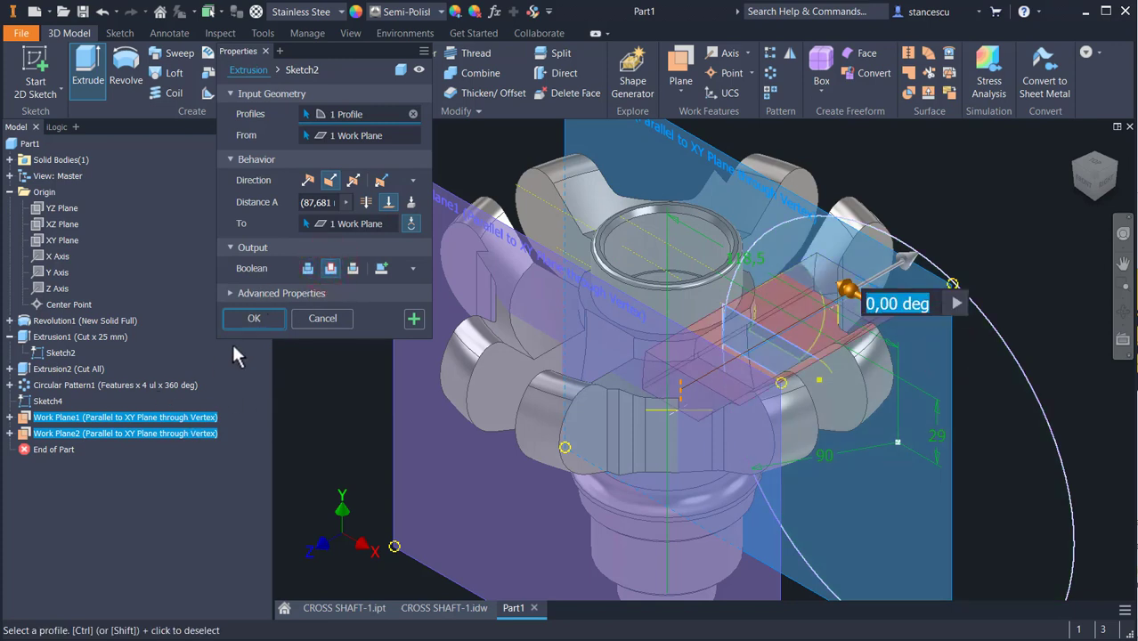
click(253, 319)
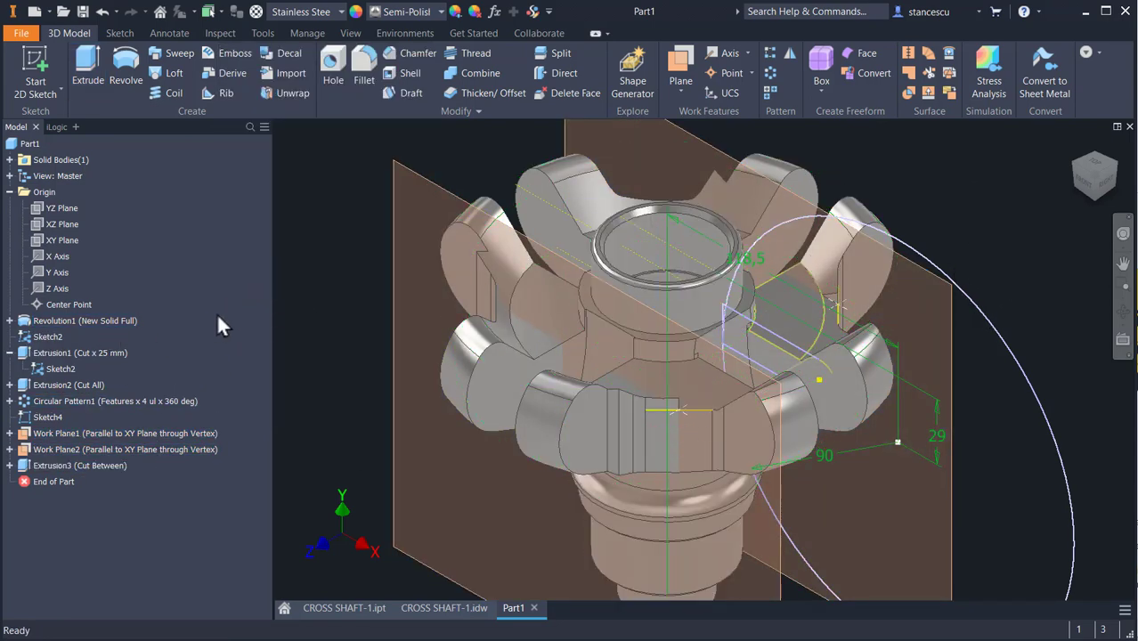
- Hide both work planes, Sketch2 and the midpoint sketch Sketch4
click(19, 434)
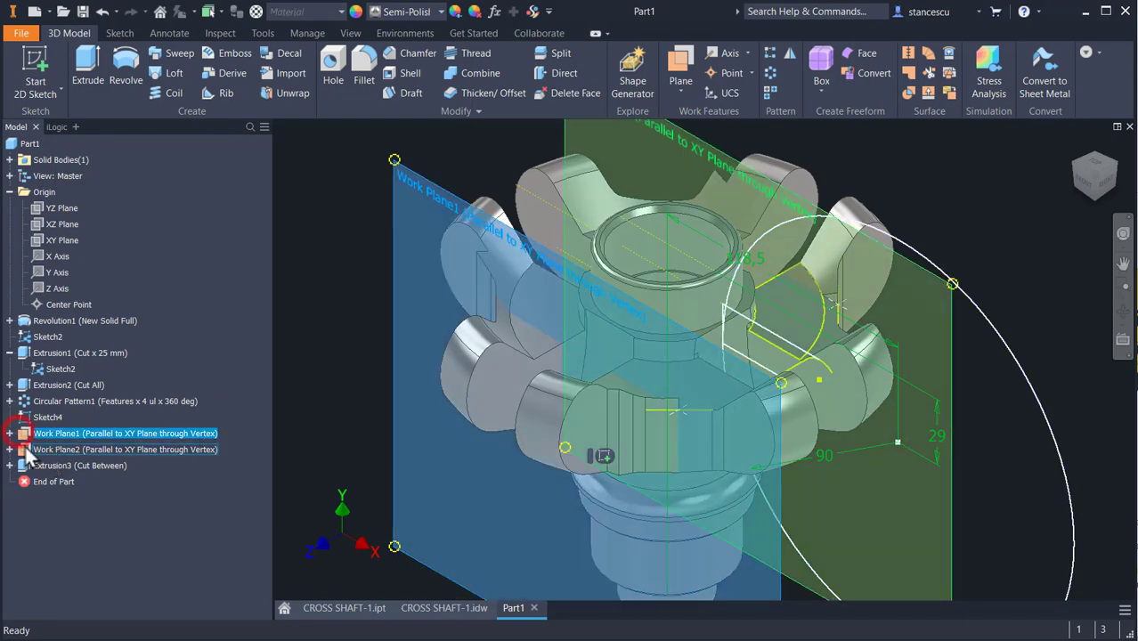
ctrl+click(52, 449)
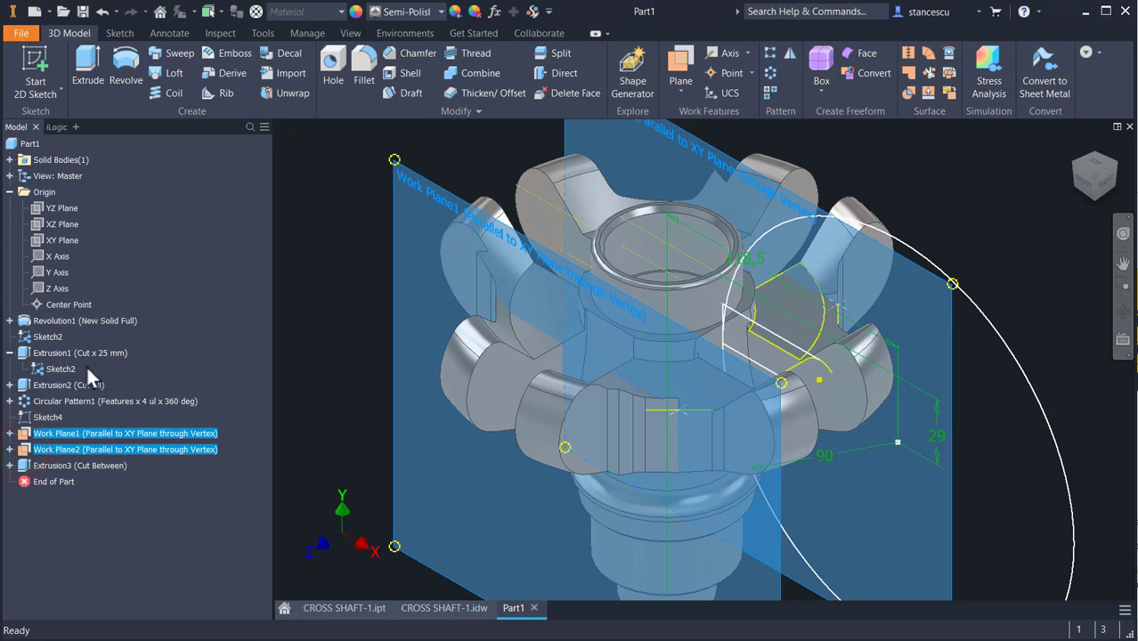
ctrl+click(36, 370)
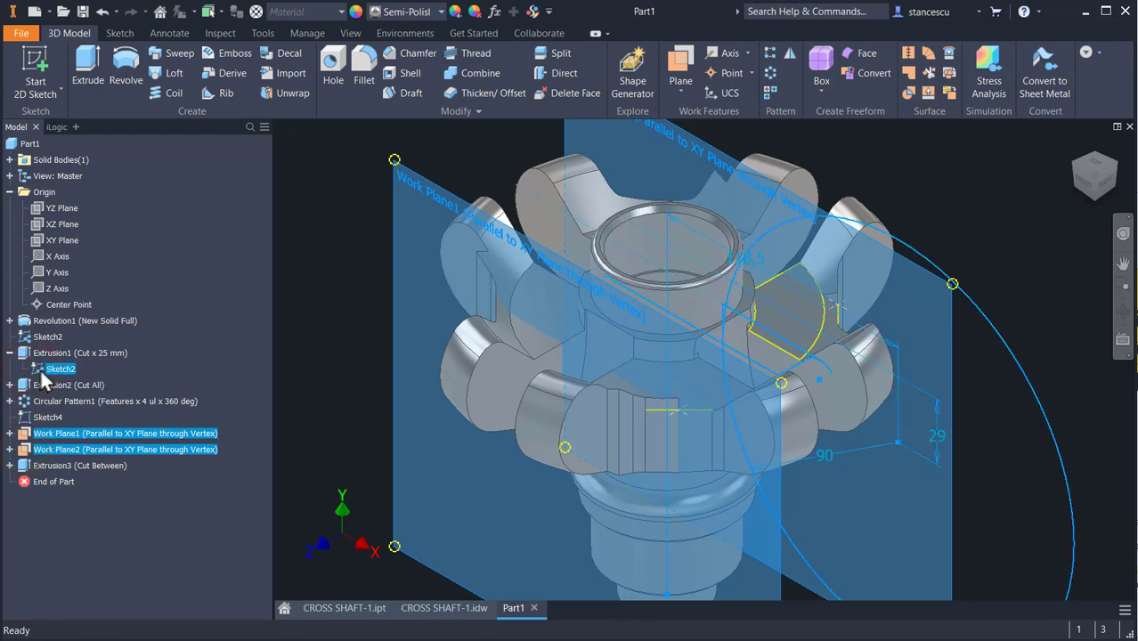
right_click(38, 371)
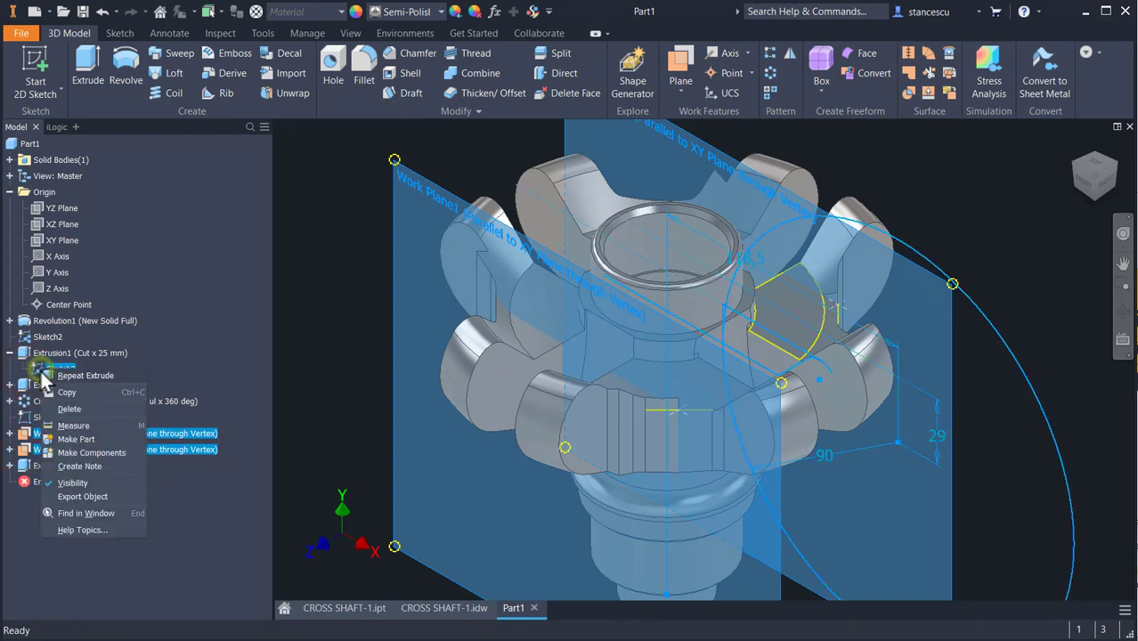
click(77, 482)
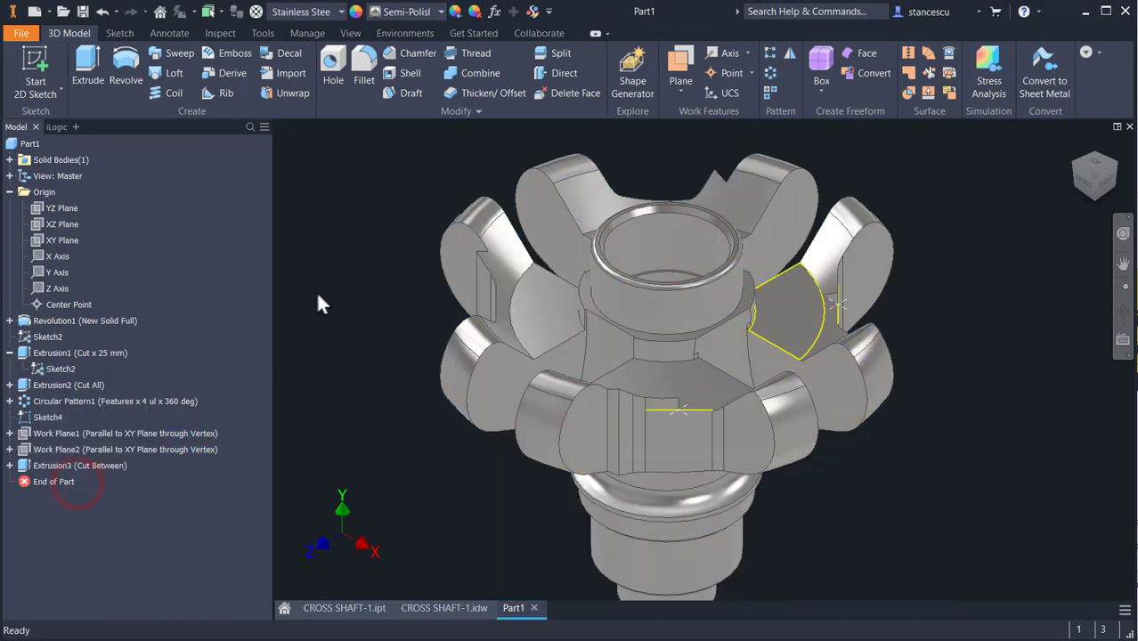
right_click(27, 424)
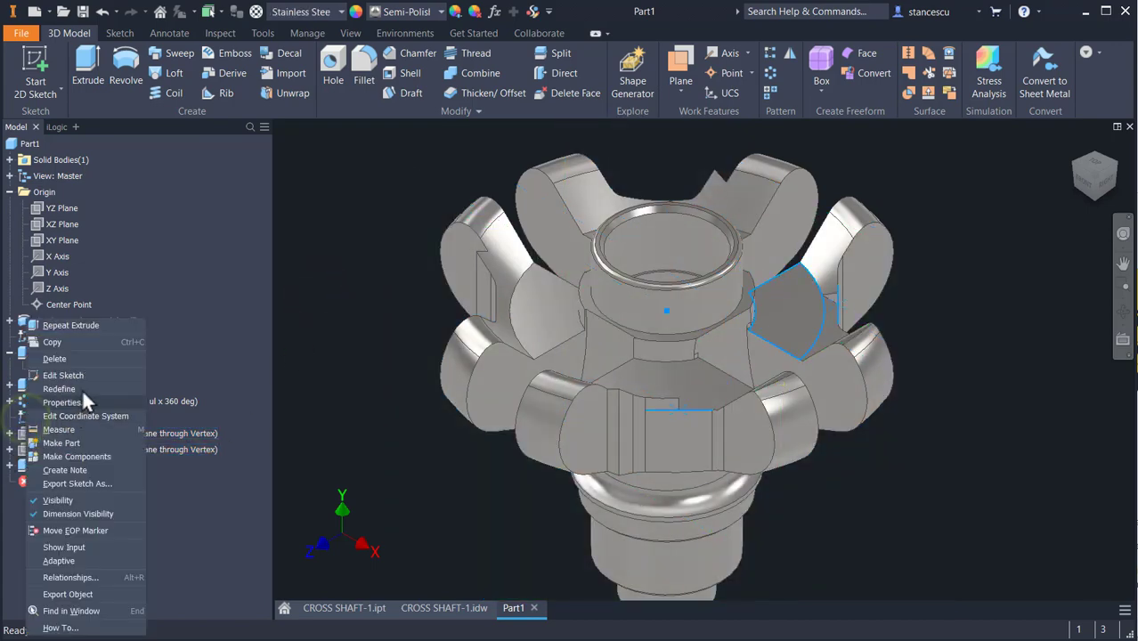
click(70, 501)
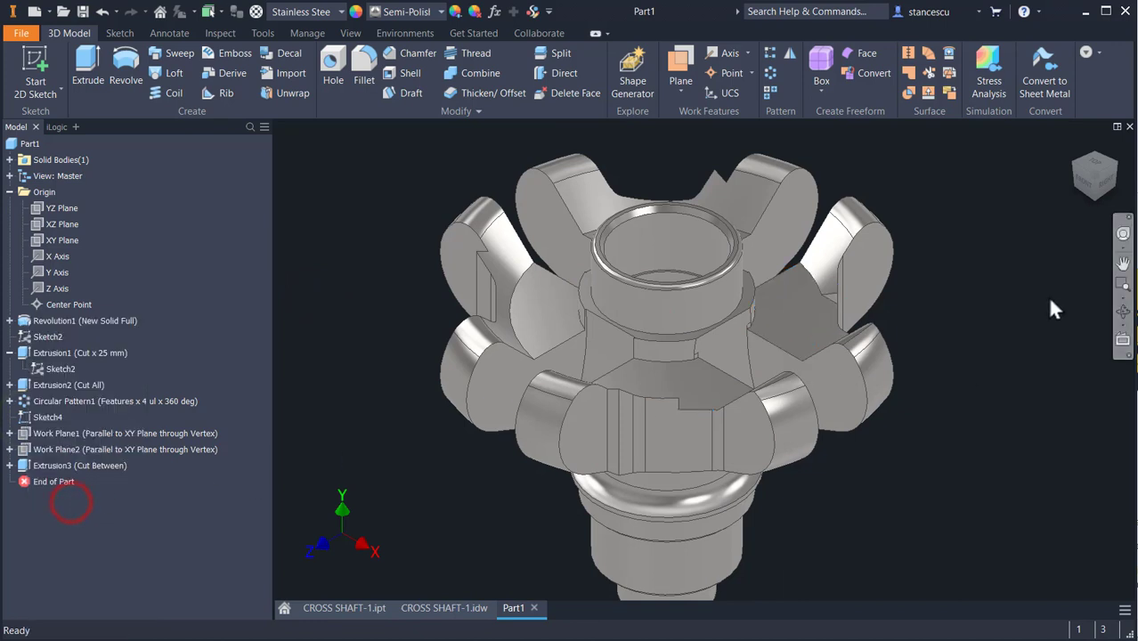
- Create a circular pattern of Extrusion3 around the central bore's axis with 4 occurrences over 360 deg, and return to the home view
click(992, 295)
scroll(829, 376, down, 5)
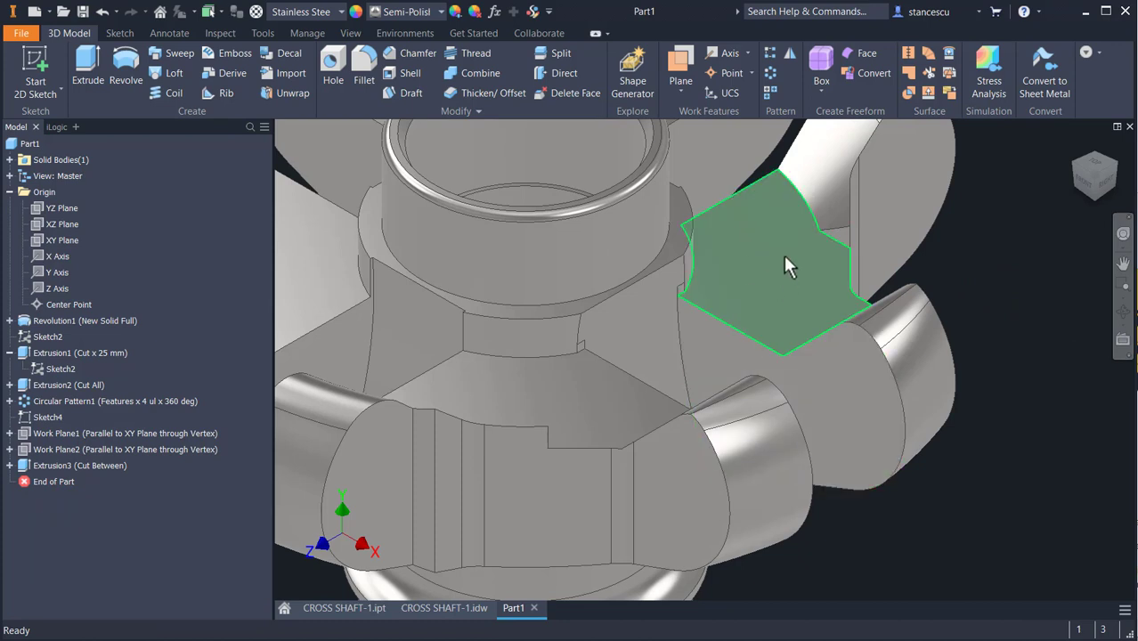
shift+middle_drag(651, 422, 656, 447)
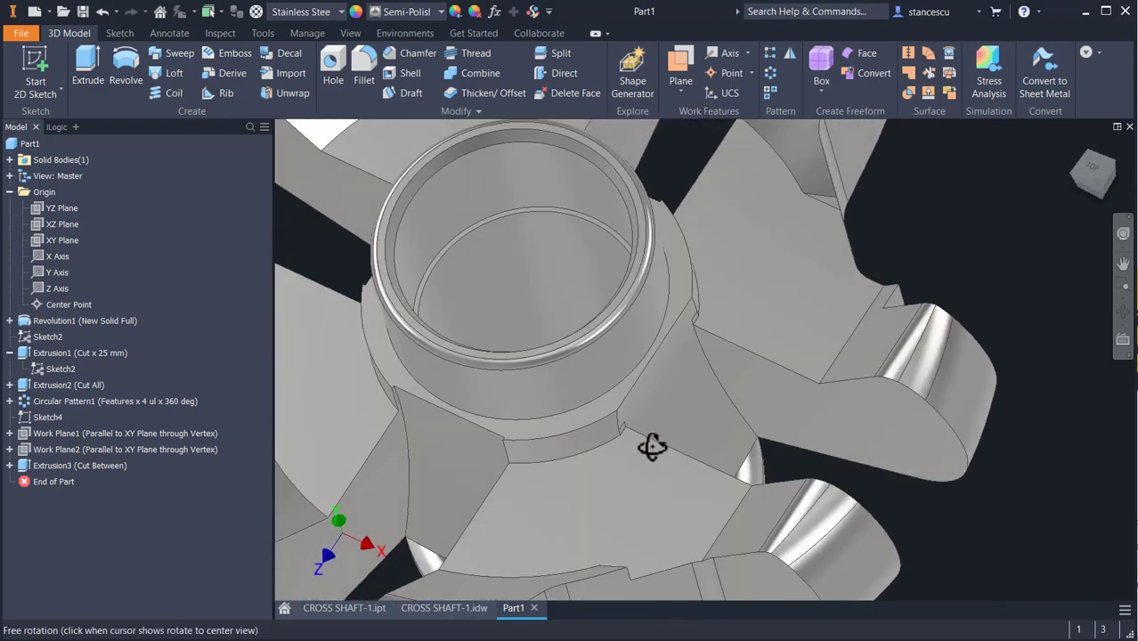
middle_drag(808, 197, 825, 289)
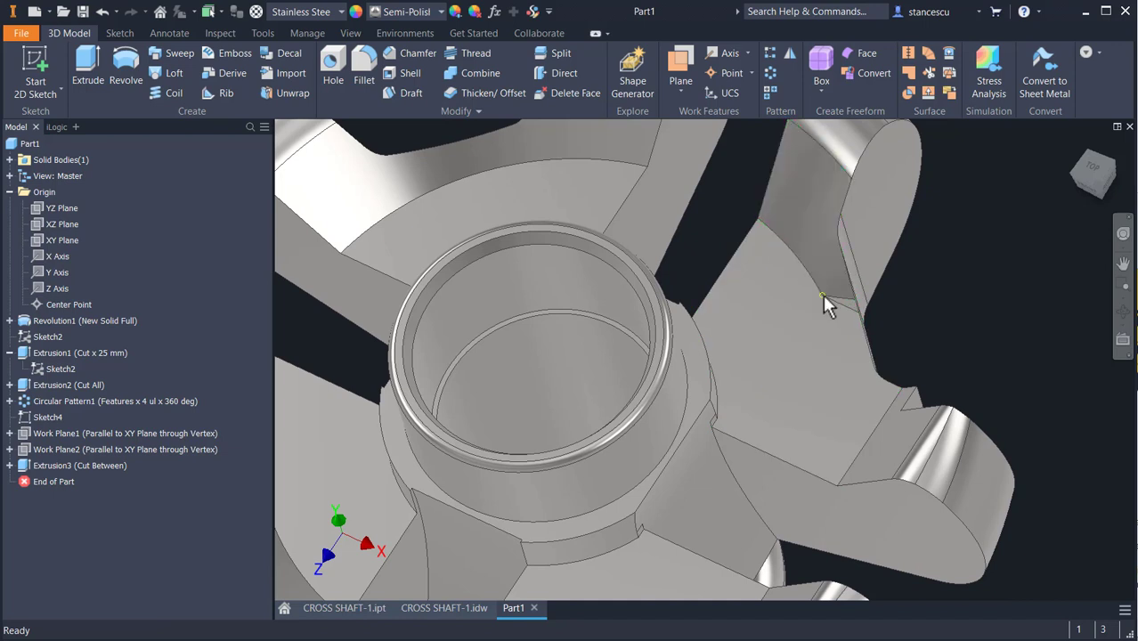
scroll(814, 325, up, 3)
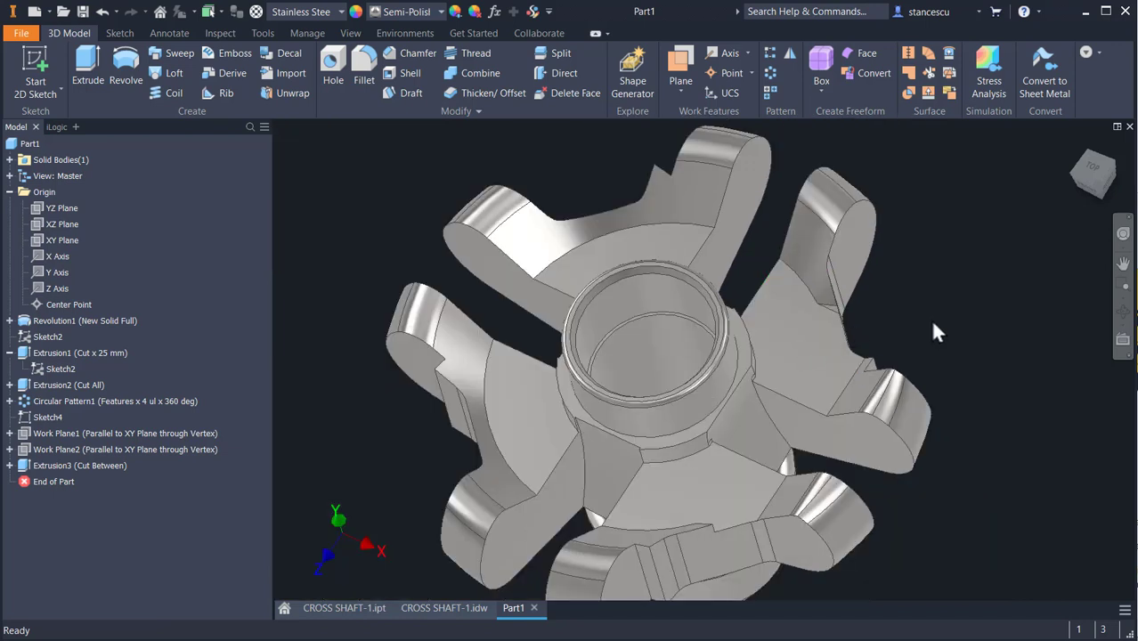
click(769, 73)
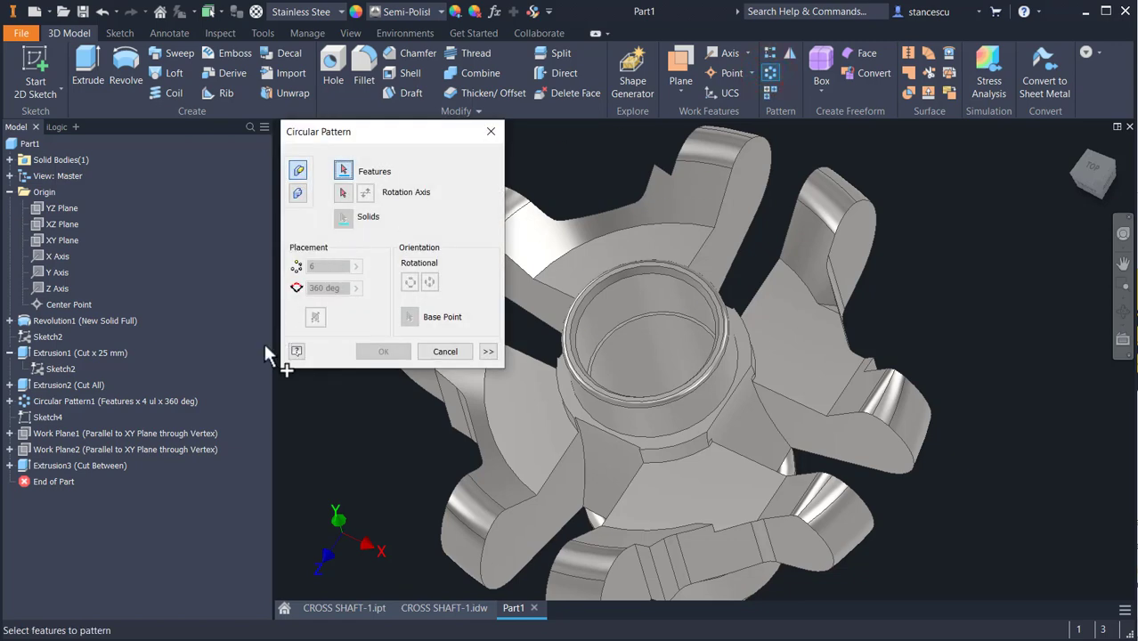
click(40, 466)
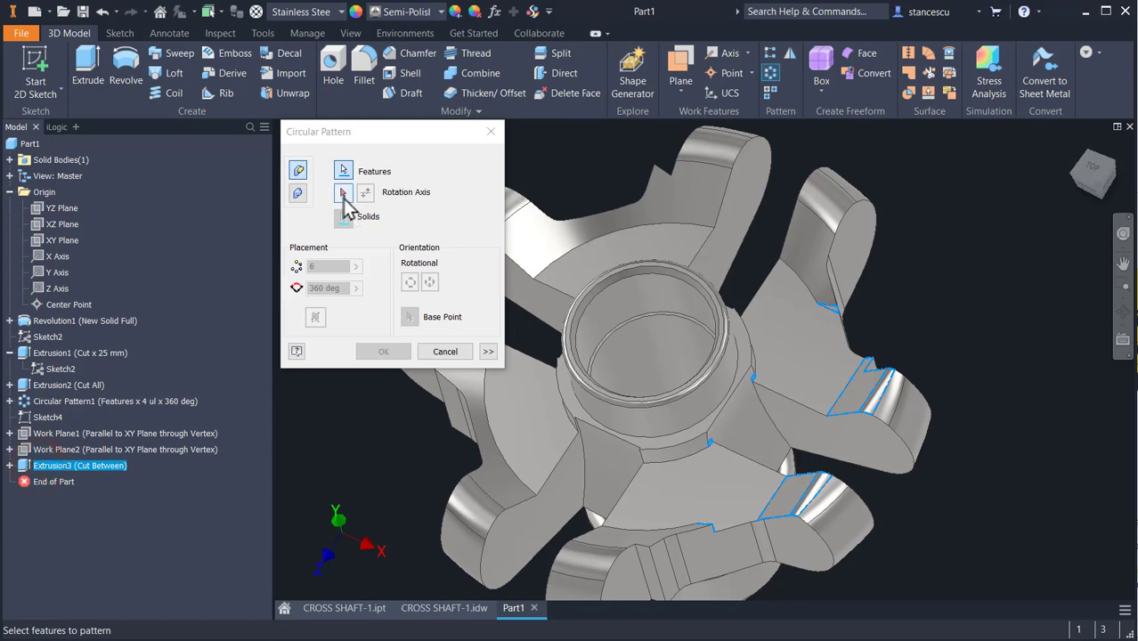
click(344, 192)
click(635, 305)
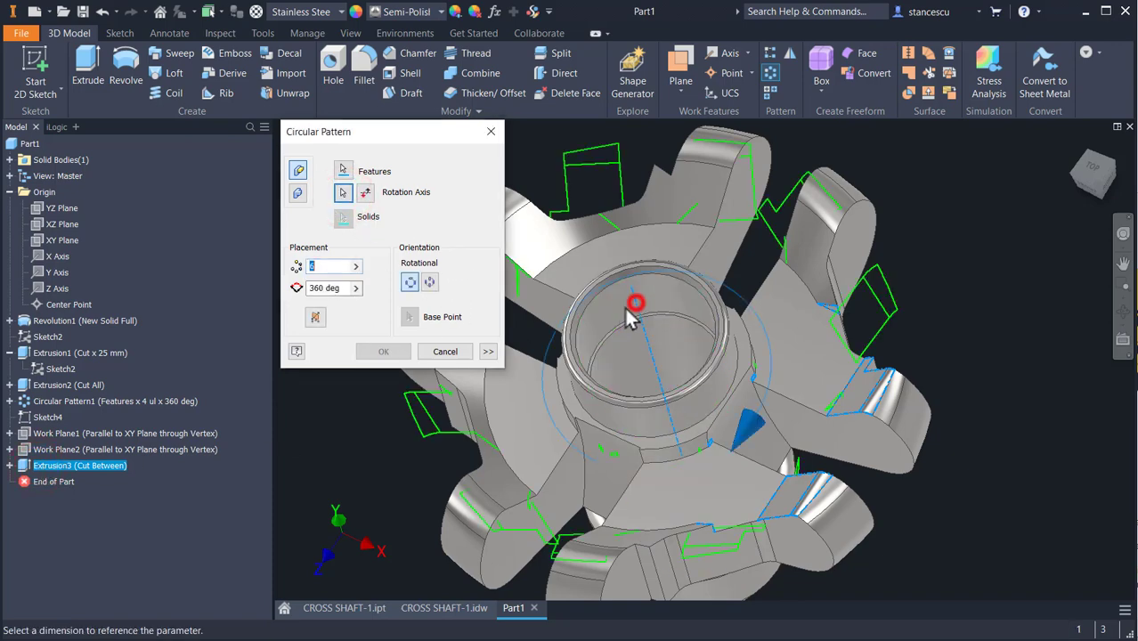
text(4)
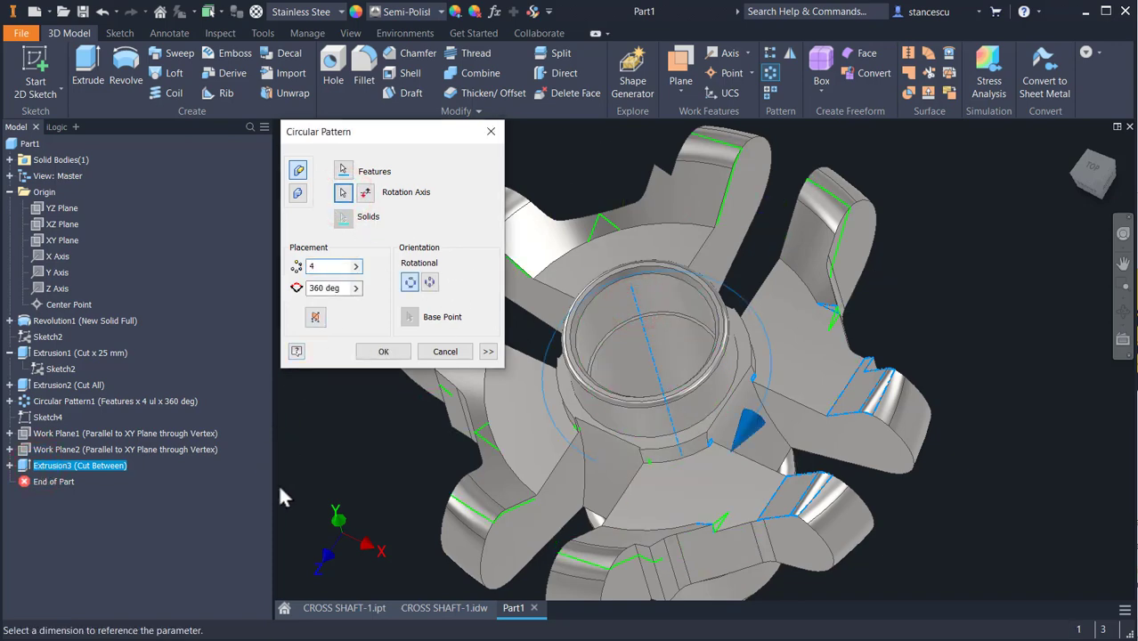
click(386, 352)
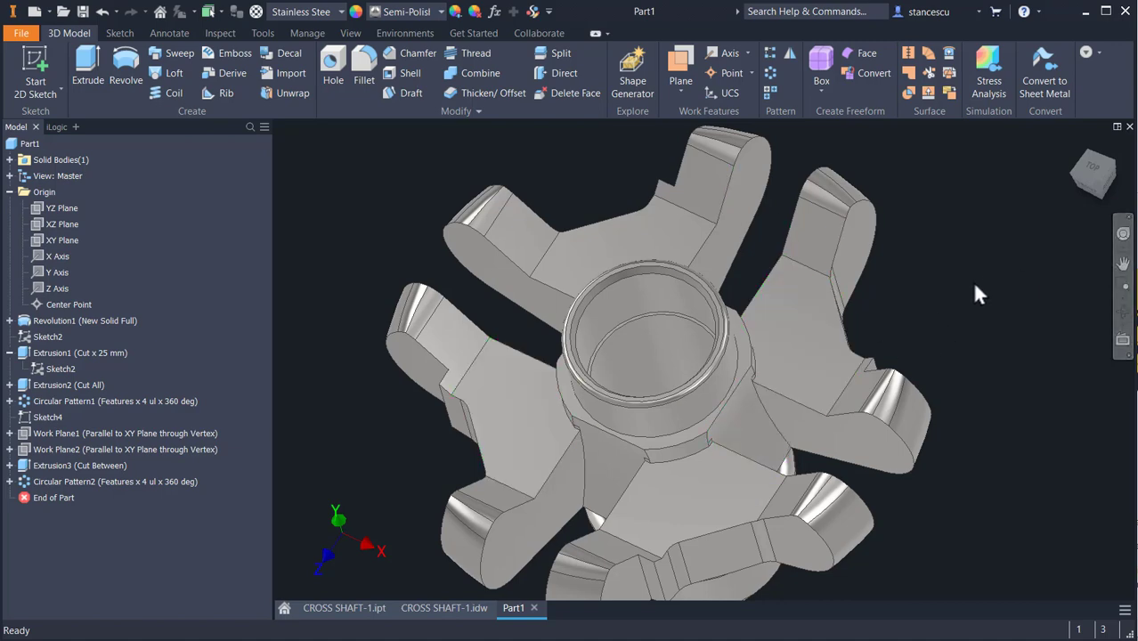
key(F6)
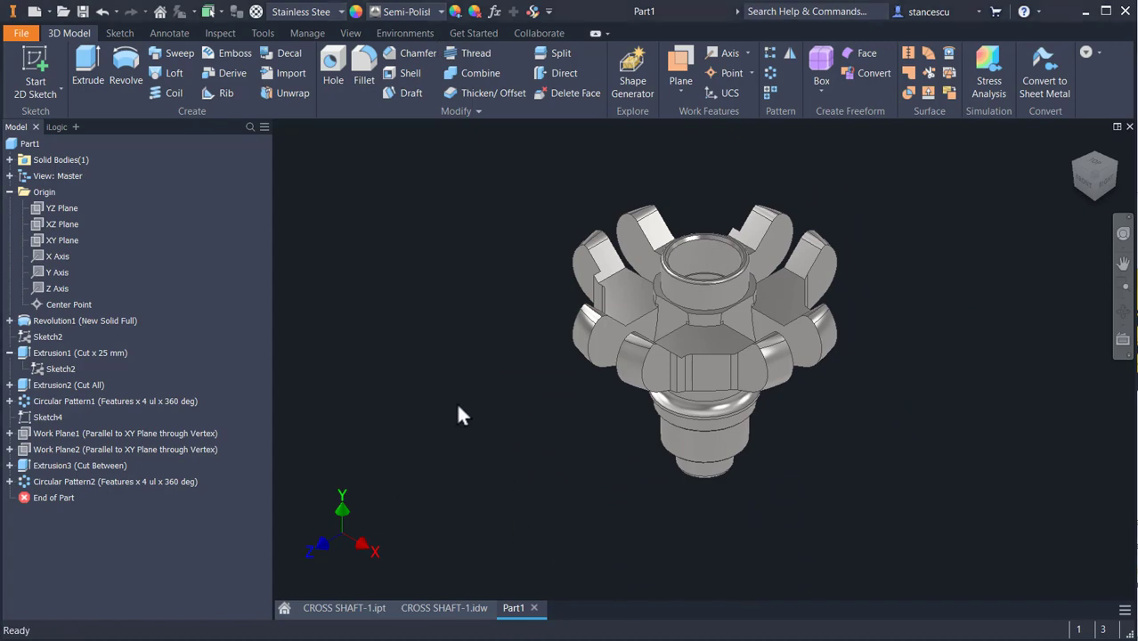
- Examine the hub's rectangular window in the CROSS SHAFT-1.idw section view and on the finished CROSS SHAFT-1.ipt reference model
click(458, 609)
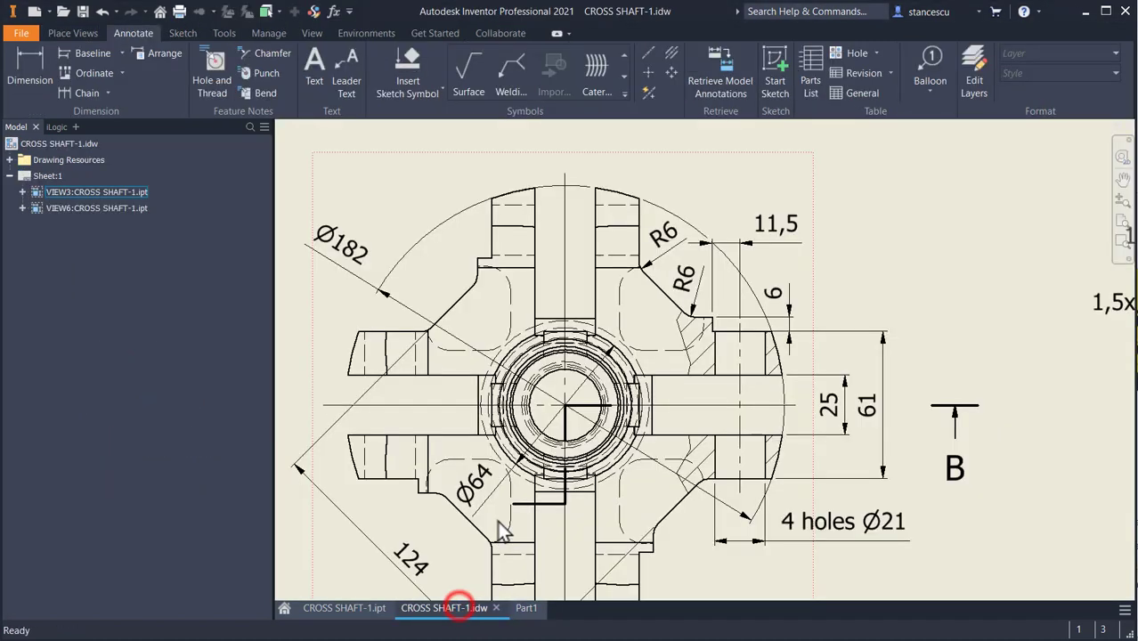
middle_drag(669, 231, 712, 596)
middle_drag(703, 240, 712, 403)
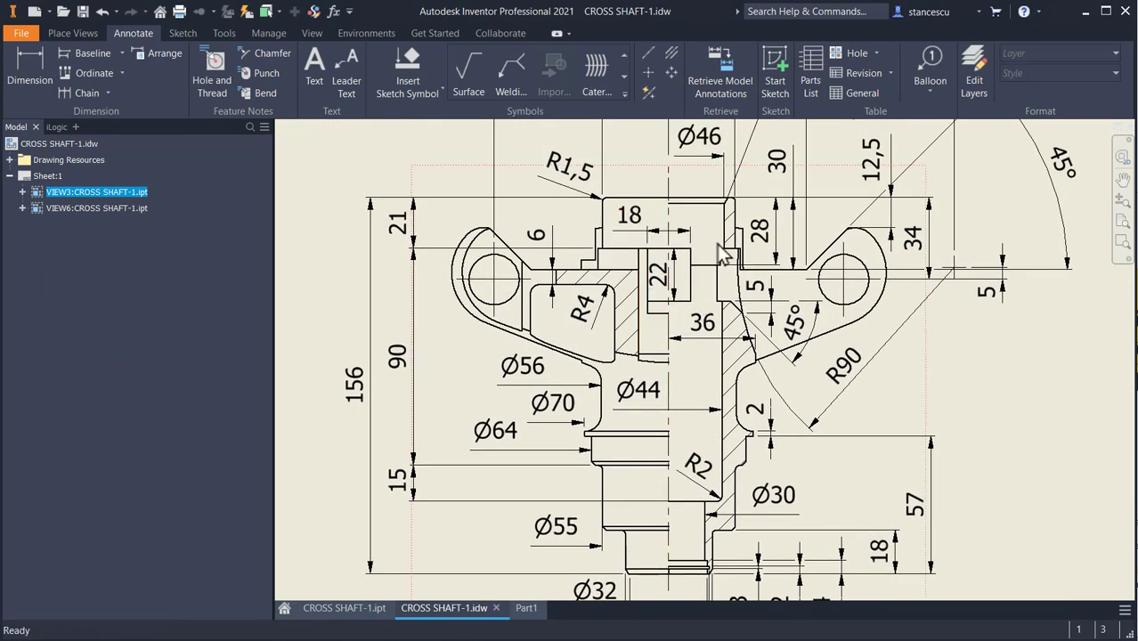
click(346, 609)
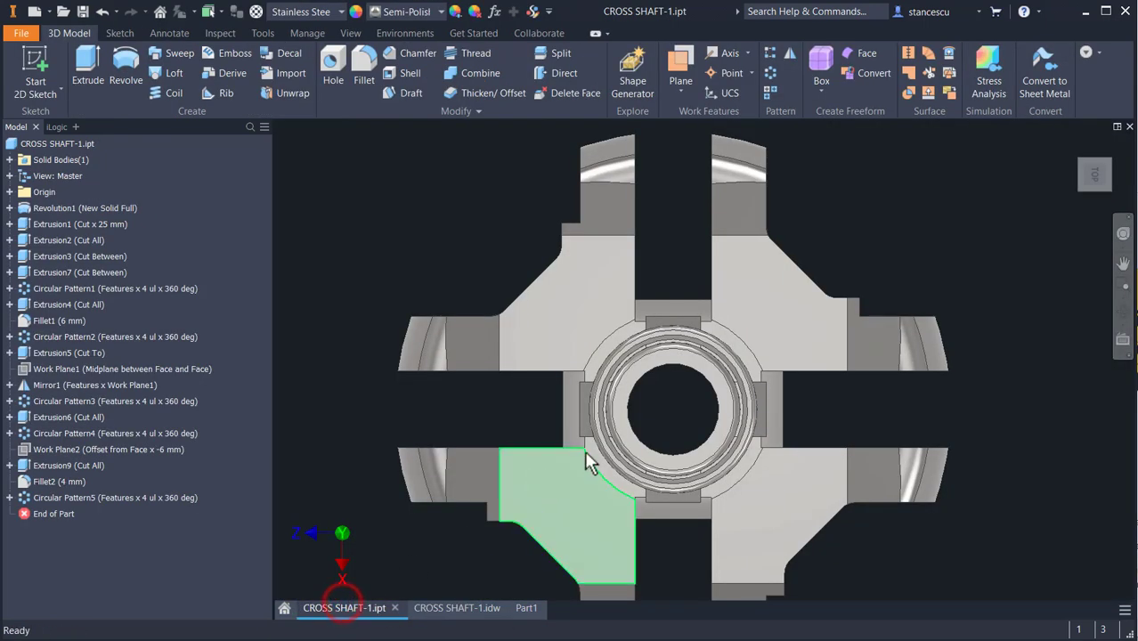
mouse_move(776, 466)
shift+middle_down()
mouse_move(802, 399)
mouse_move(834, 399)
mouse_move(873, 428)
mouse_move(913, 405)
shift+middle_up()
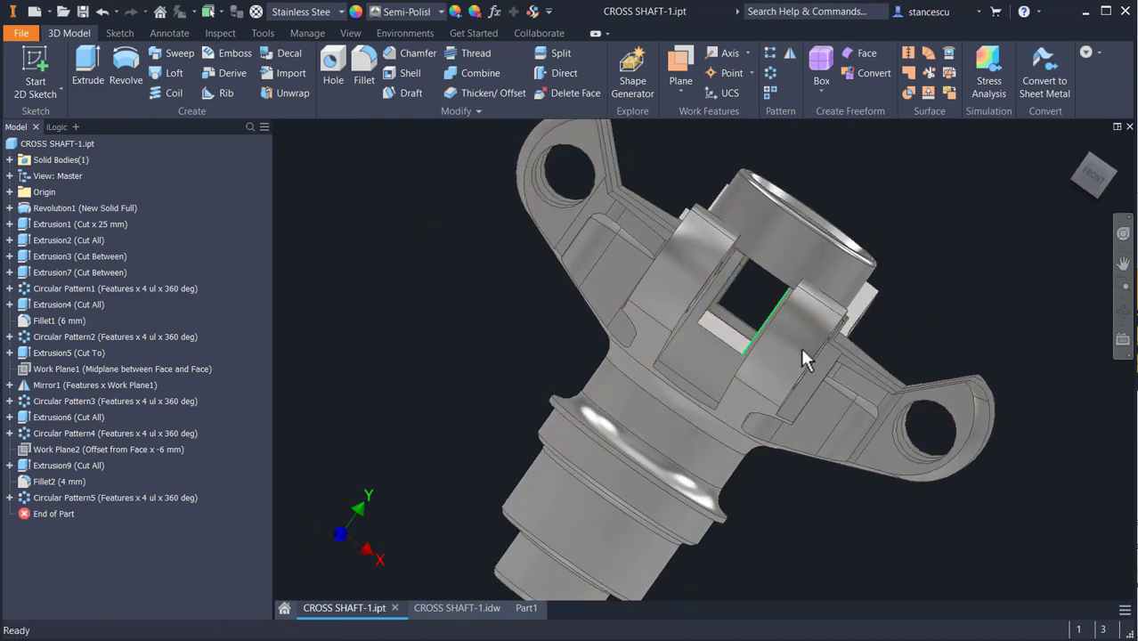
shift+middle_drag(802, 359, 686, 383)
scroll(661, 393, down, 3)
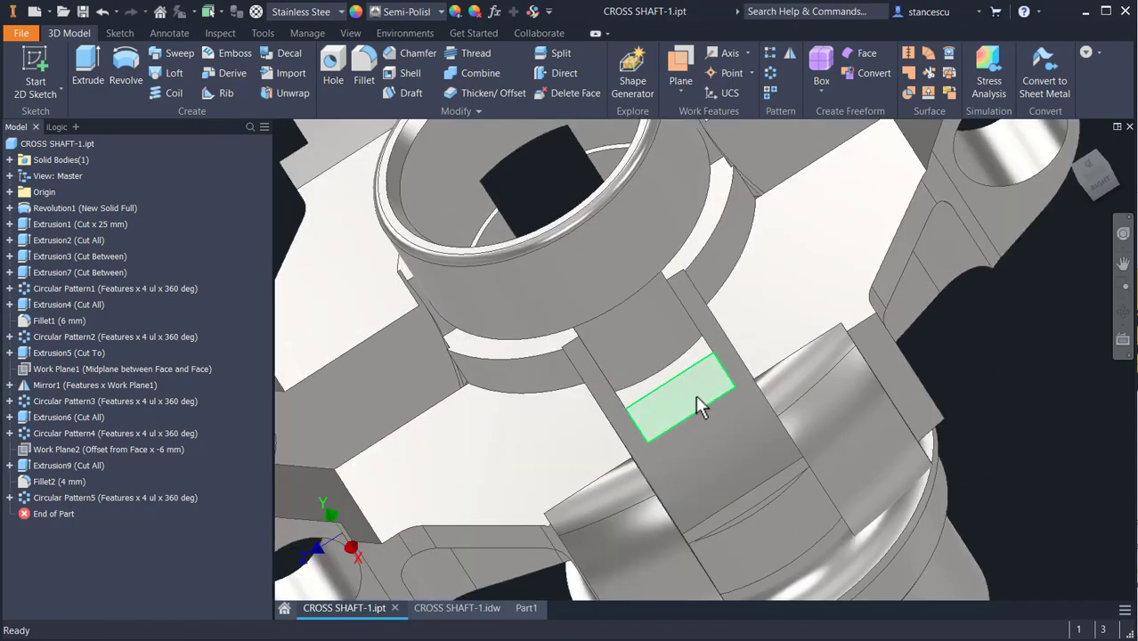
scroll(730, 429, up, 3)
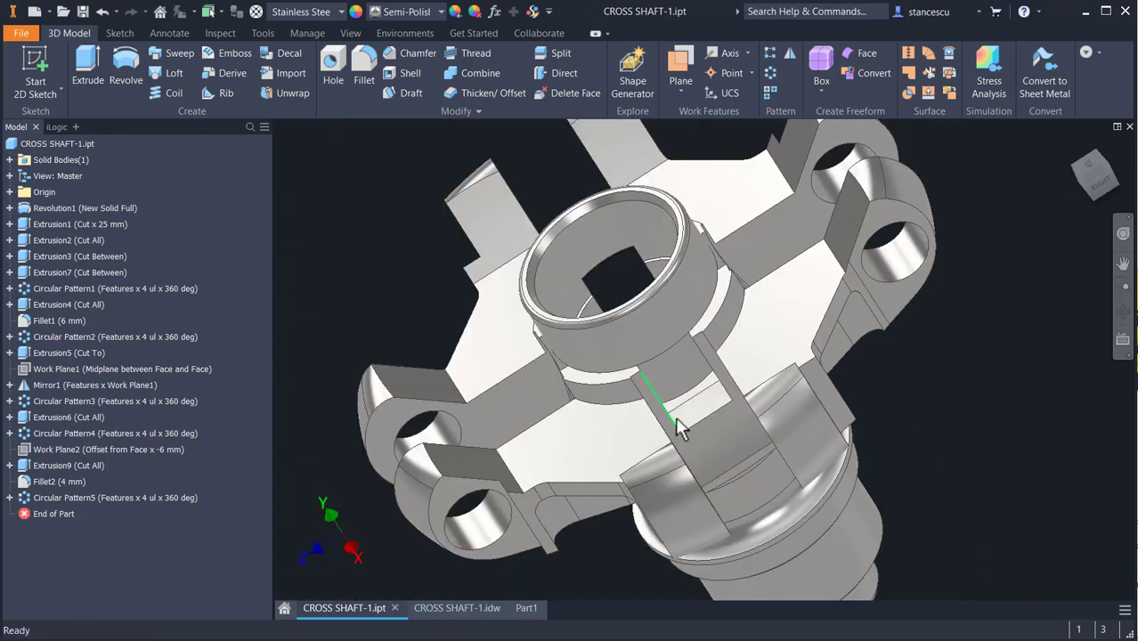
- Inspect the rectangular hub window, the slots below the collar and the underside of the arms on the CROSS SHAFT-1.ipt reference model
mouse_move(733, 413)
shift+middle_down()
mouse_move(752, 407)
mouse_move(762, 419)
mouse_move(731, 425)
shift+middle_up()
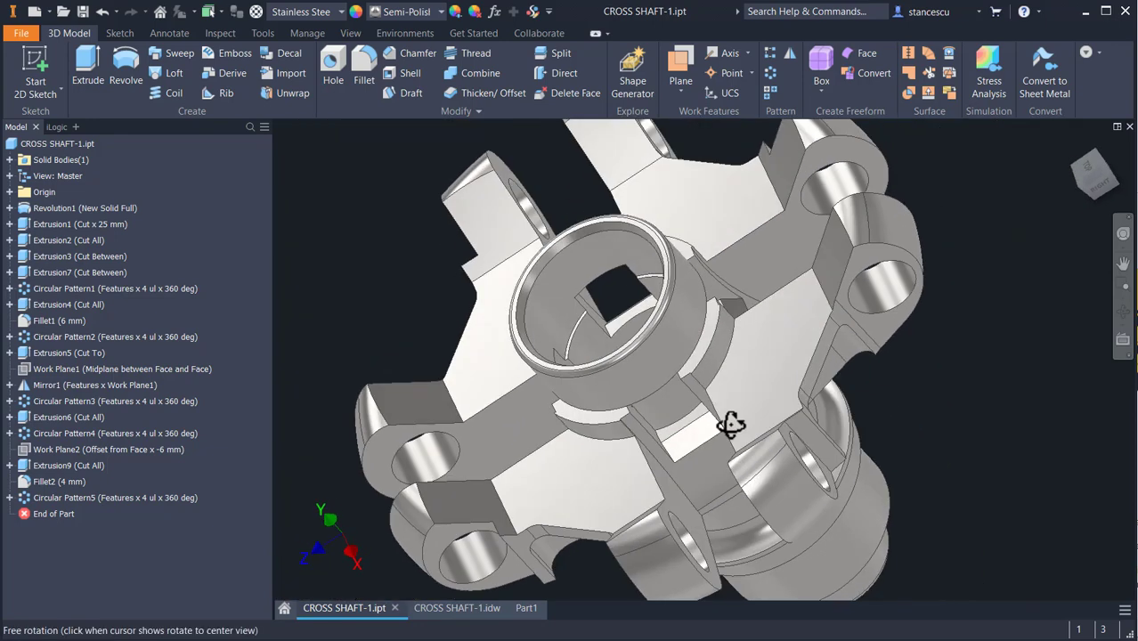
shift+middle_drag(686, 481, 731, 485)
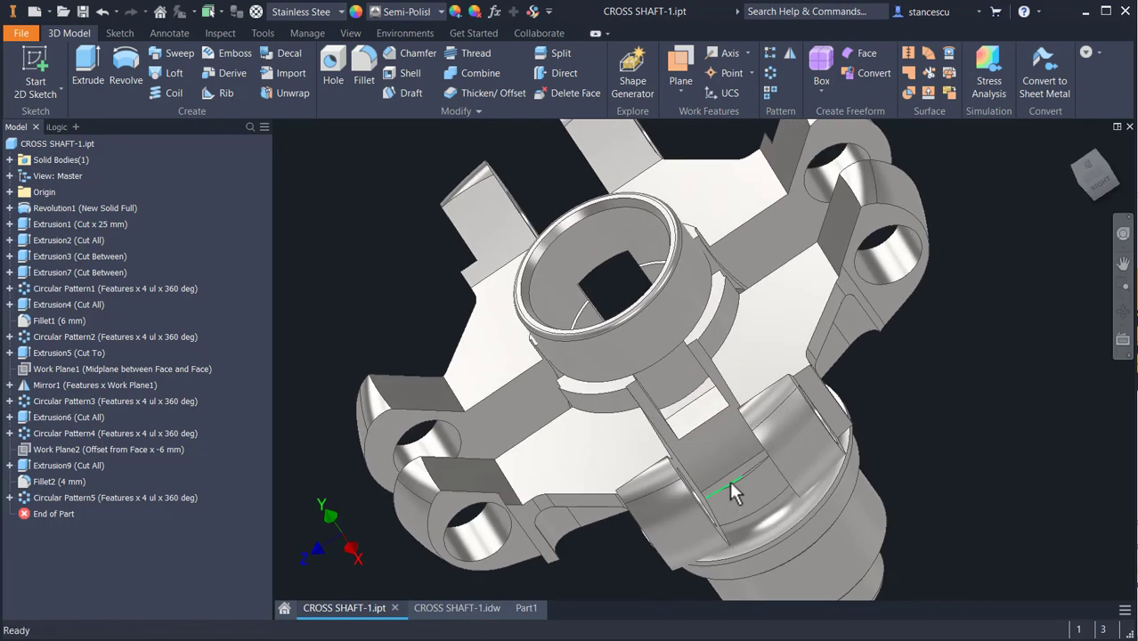
scroll(730, 481, down, 2)
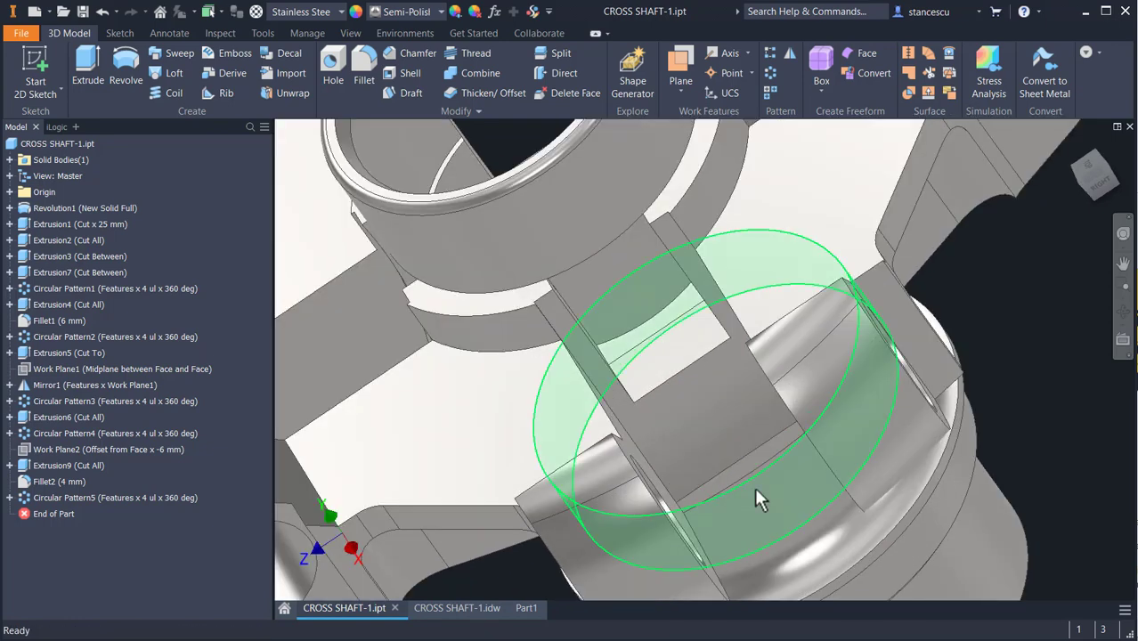
shift+middle_drag(801, 489, 846, 473)
scroll(846, 473, down, 1)
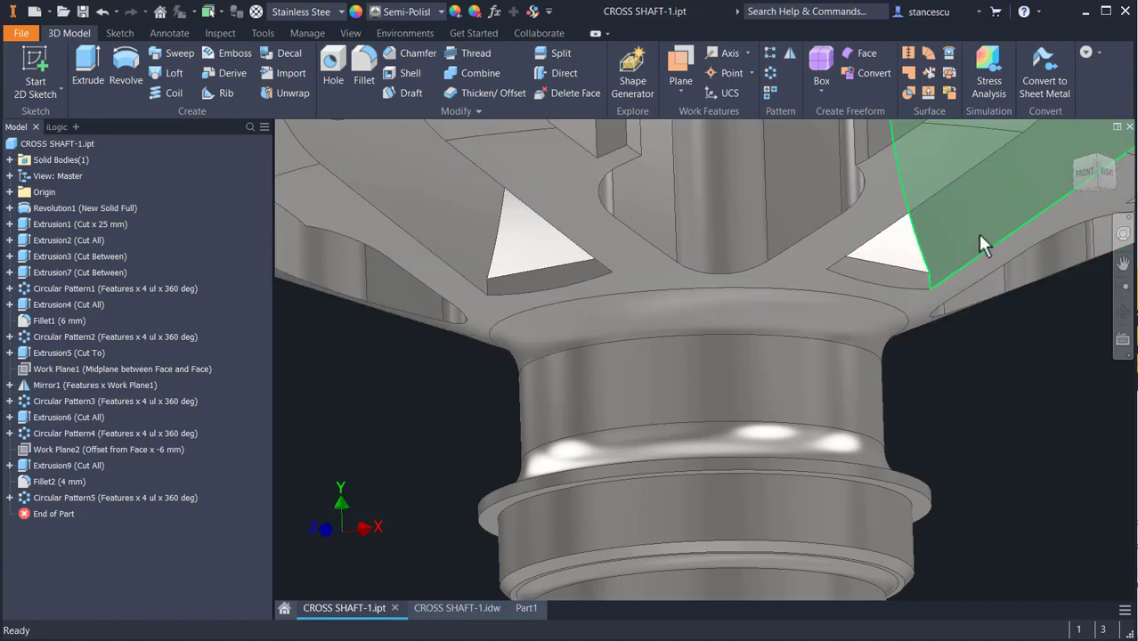
scroll(997, 429, down, 4)
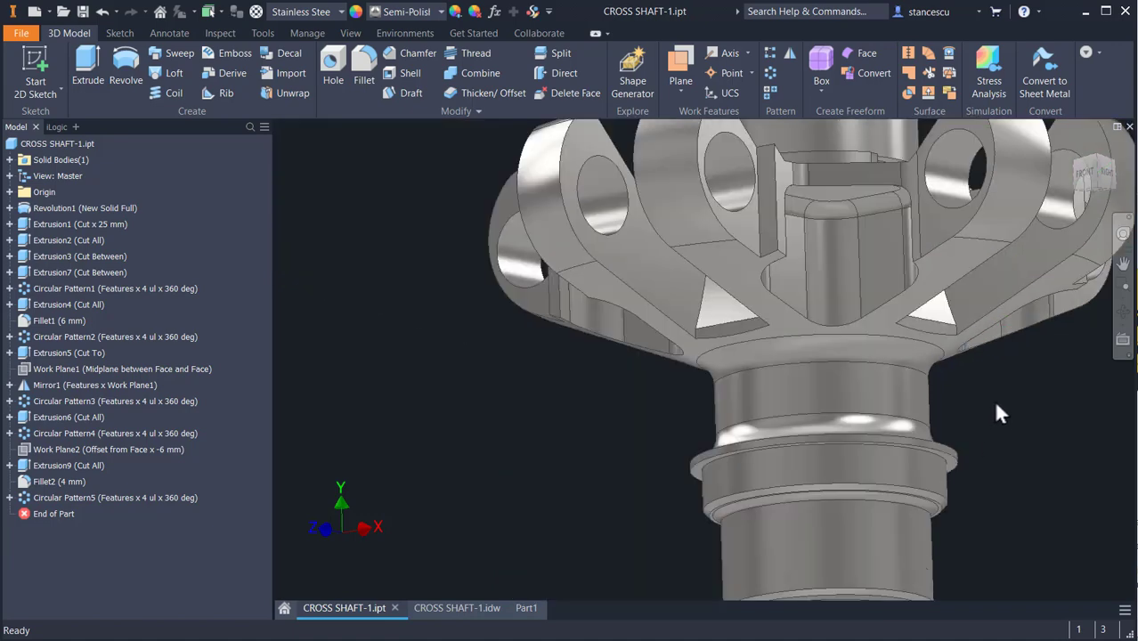
middle_drag(993, 400, 983, 419)
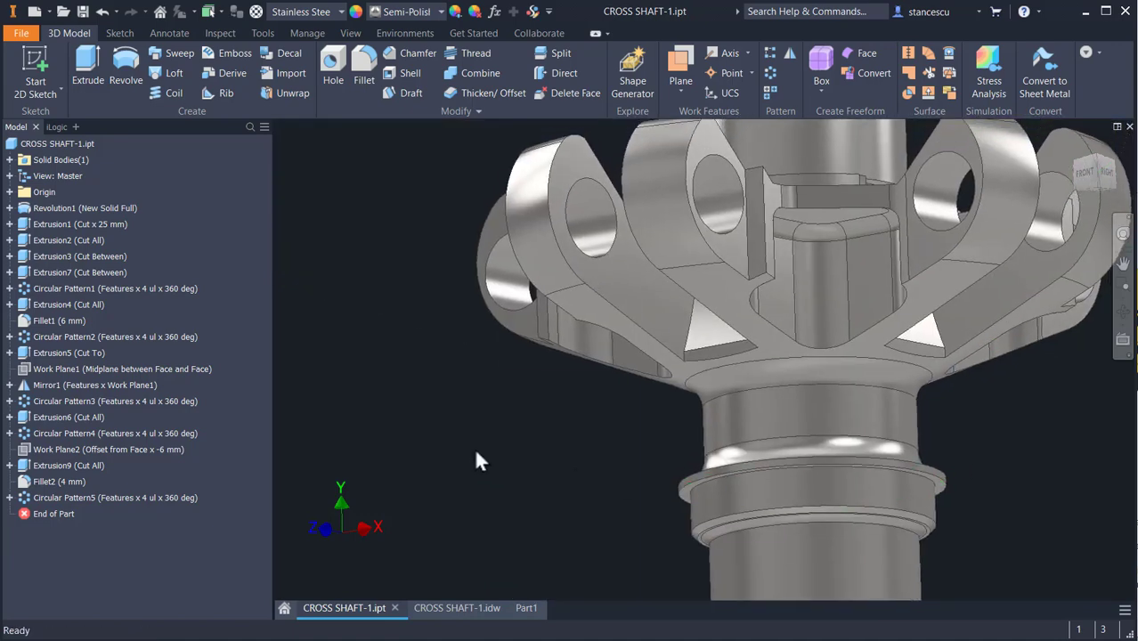
key(F6)
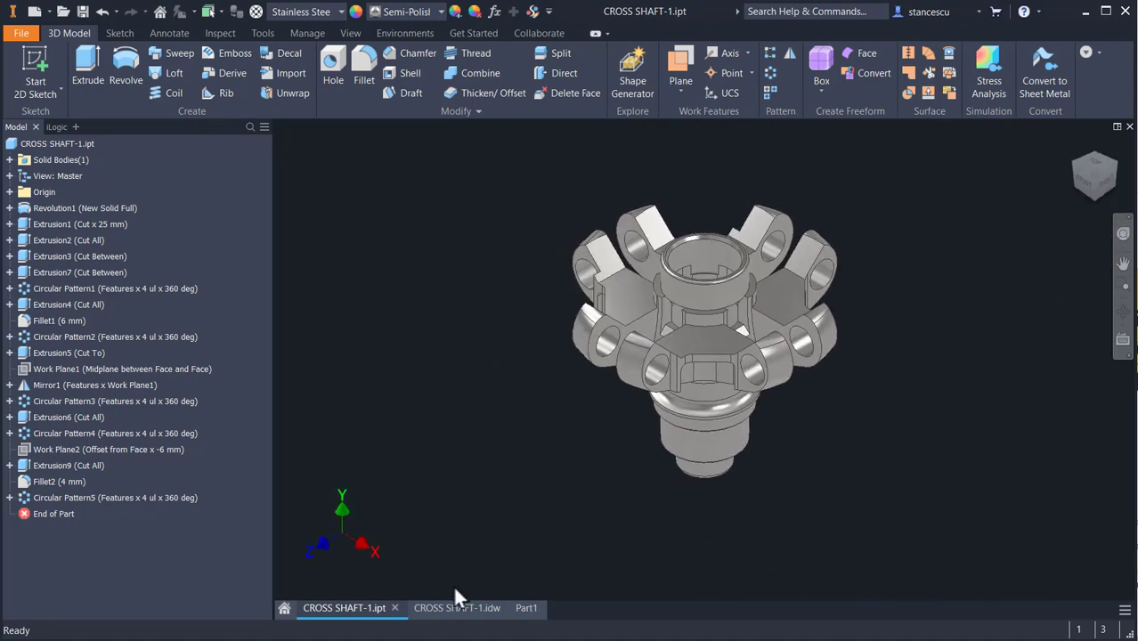
- Check the width and height dimensions of the rectangular hub window in the CROSS SHAFT-1.idw section view
click(462, 614)
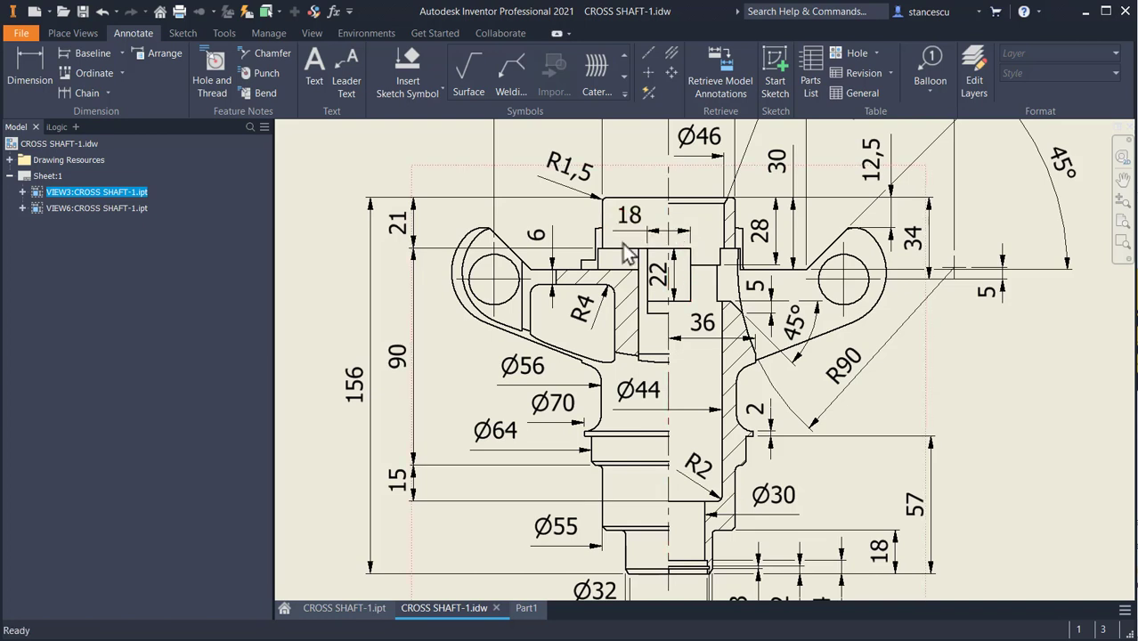
click(658, 269)
click(646, 230)
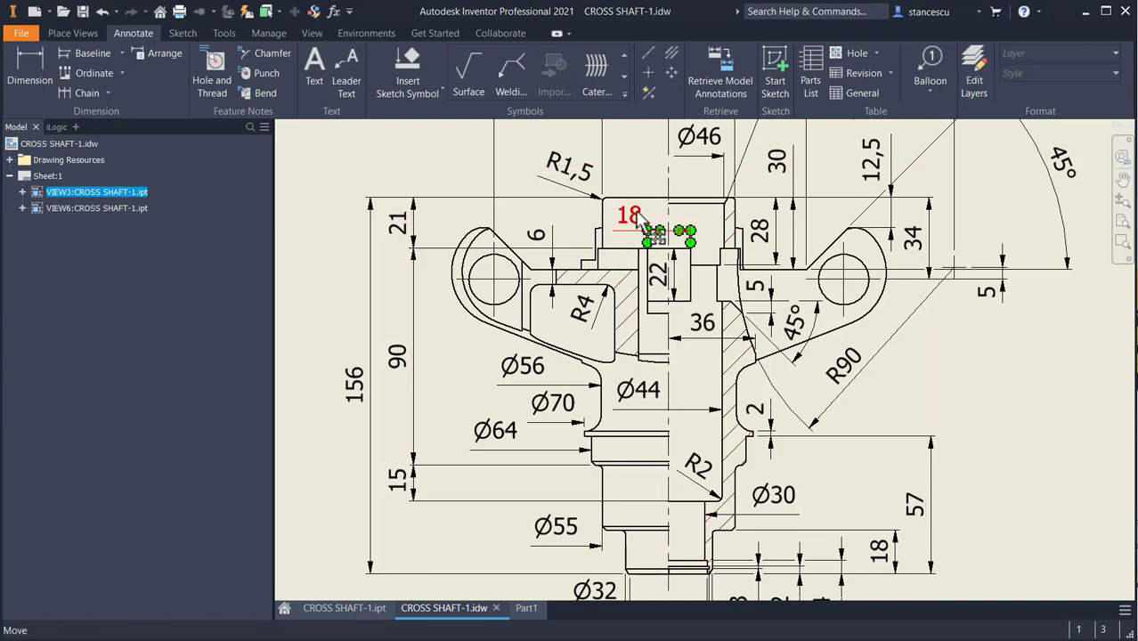
click(659, 274)
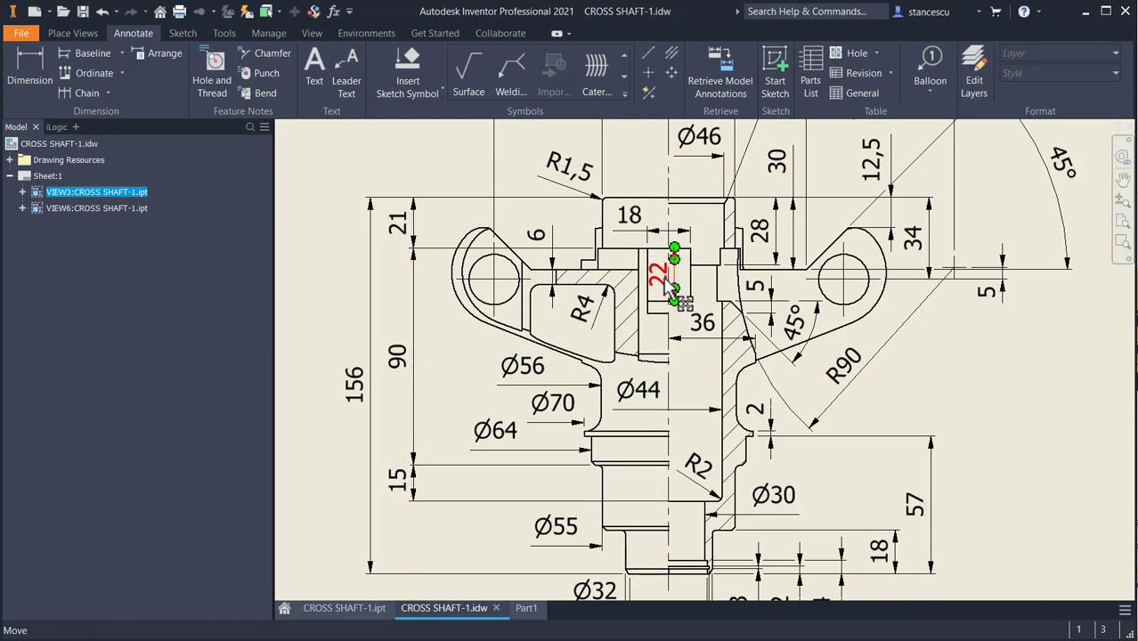
key(Escape)
- Start a sketch on the XY Plane of Part1 and slice the model graphics at the sketch plane
click(526, 608)
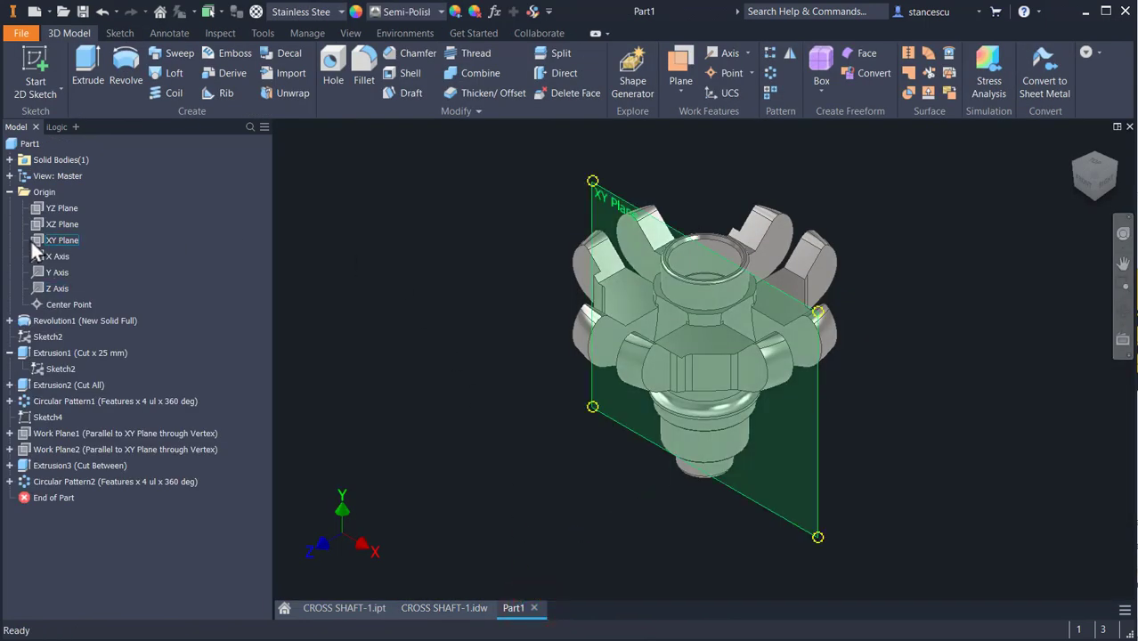
click(31, 238)
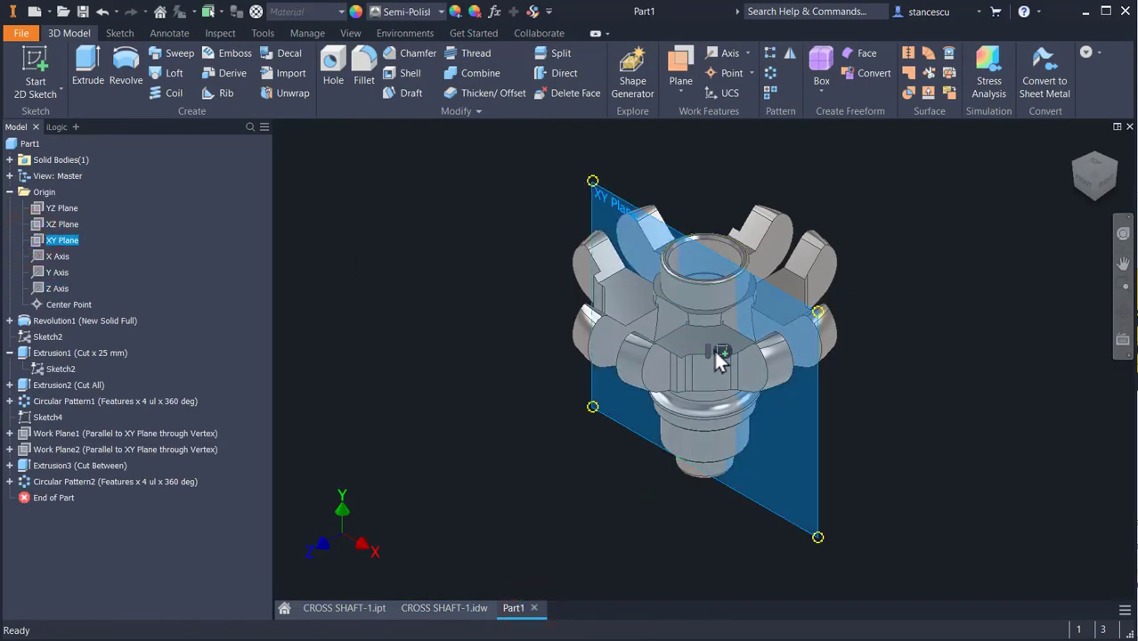
key(s)
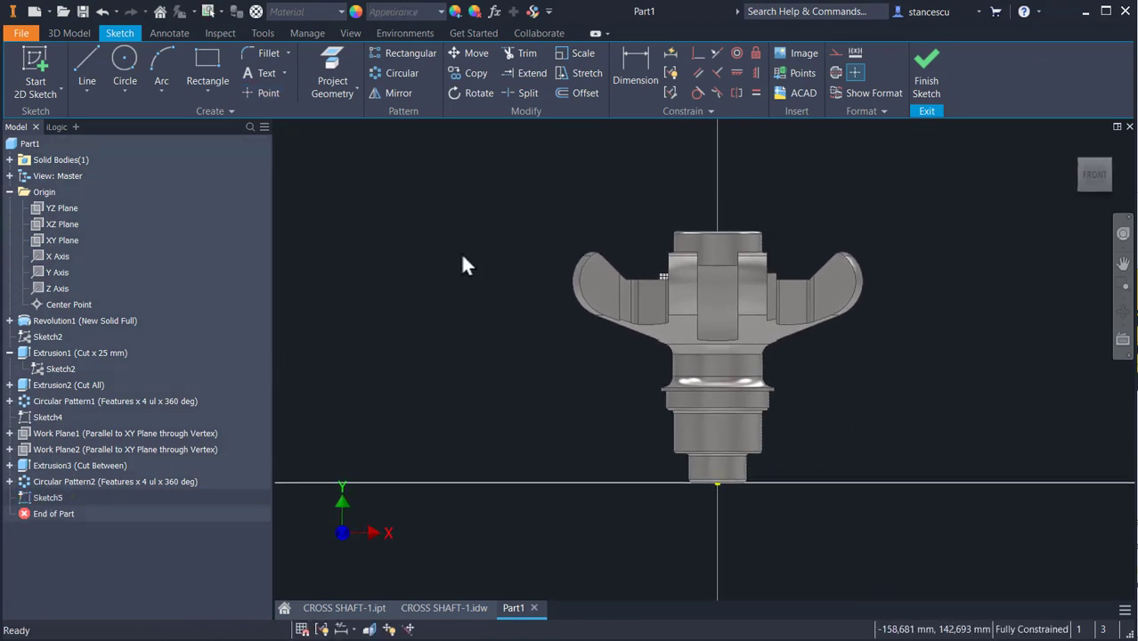
key(F7)
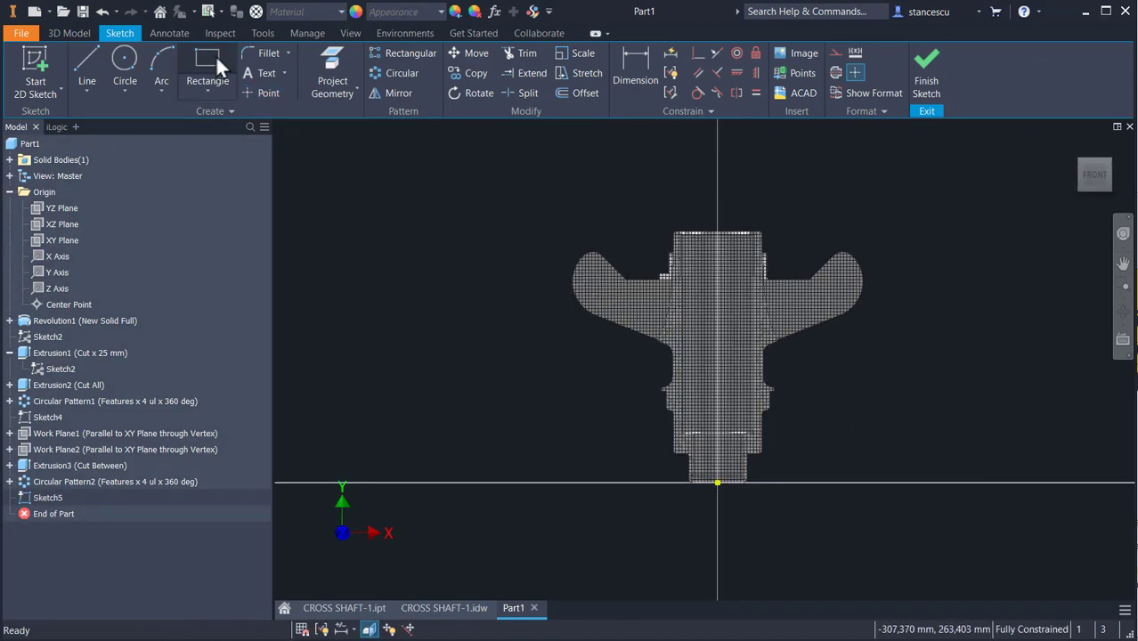
- Sketch a rectangle 18 mm wide and 22 mm high in the empty space beside the part
click(203, 57)
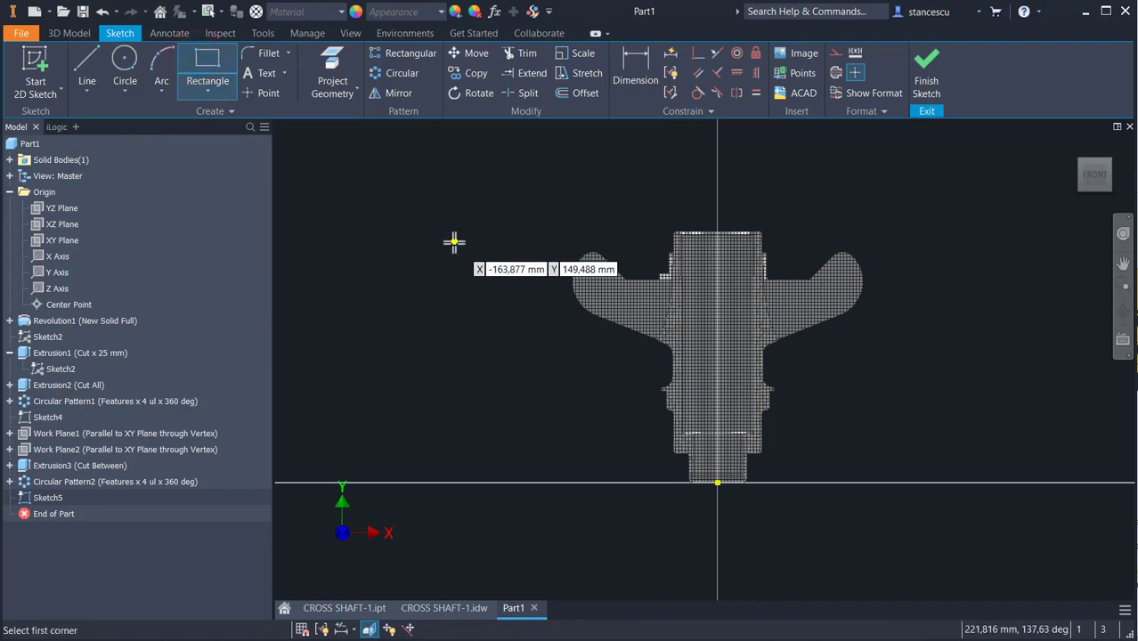
click(453, 242)
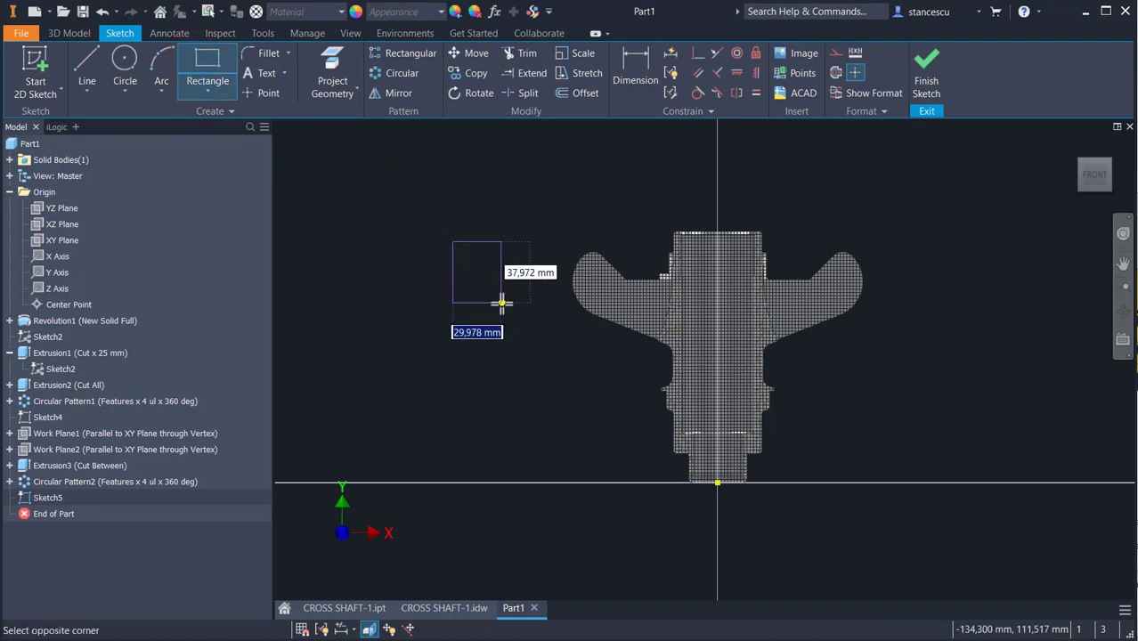
text(1)
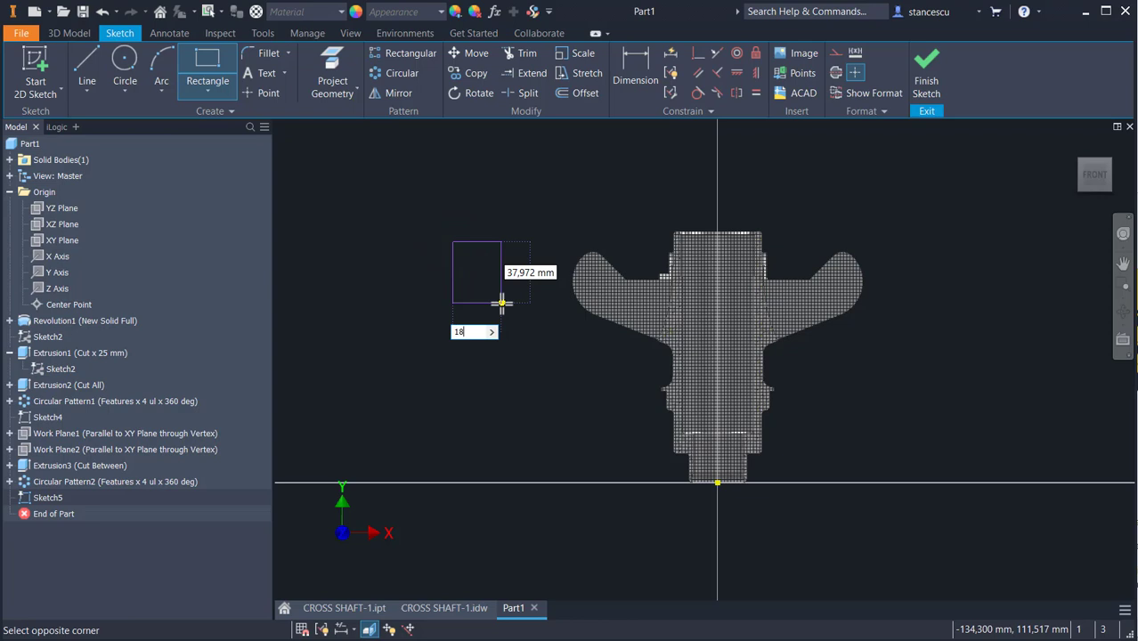
text(8)
key(Tab)
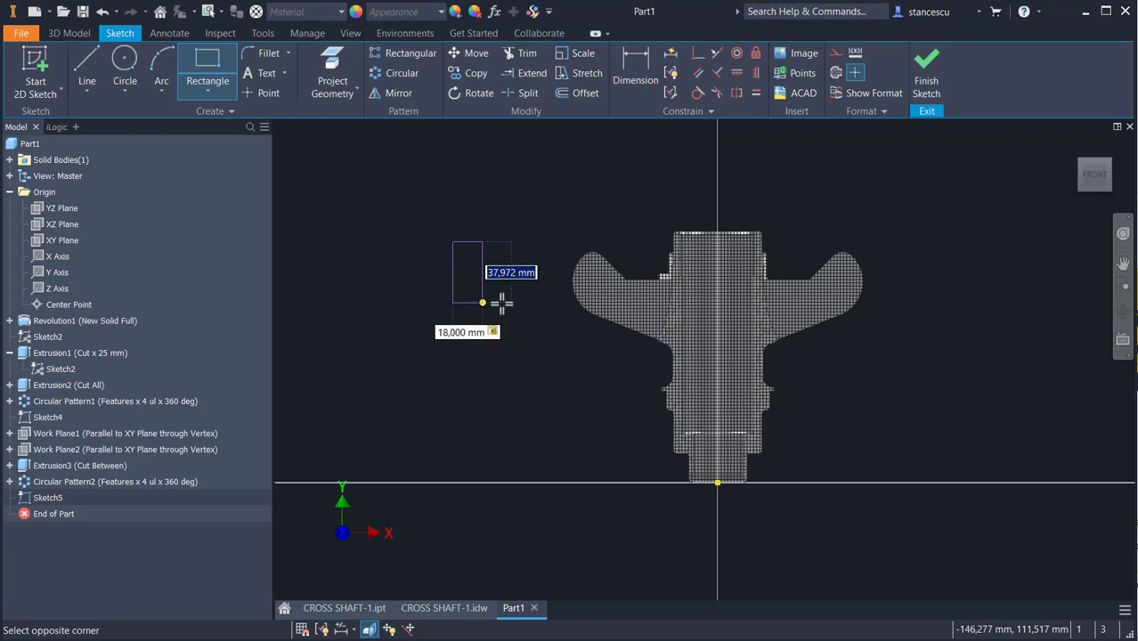
text(22)
key(Return)
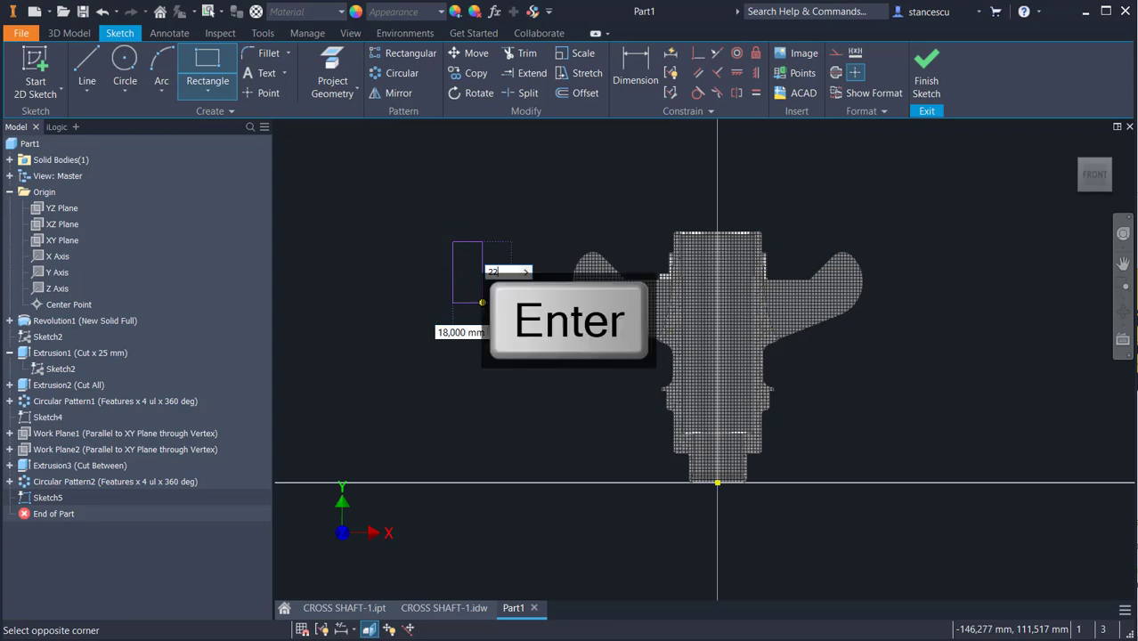
- Align the midpoint of the rectangle's lower edge vertically with the sketch origin
click(756, 74)
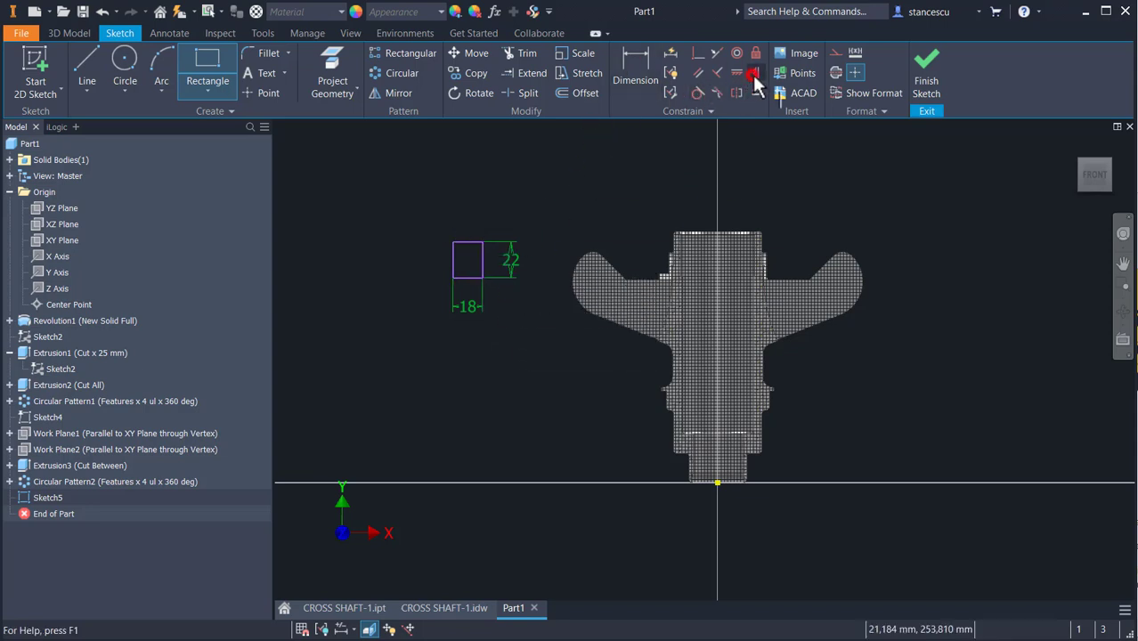
click(467, 277)
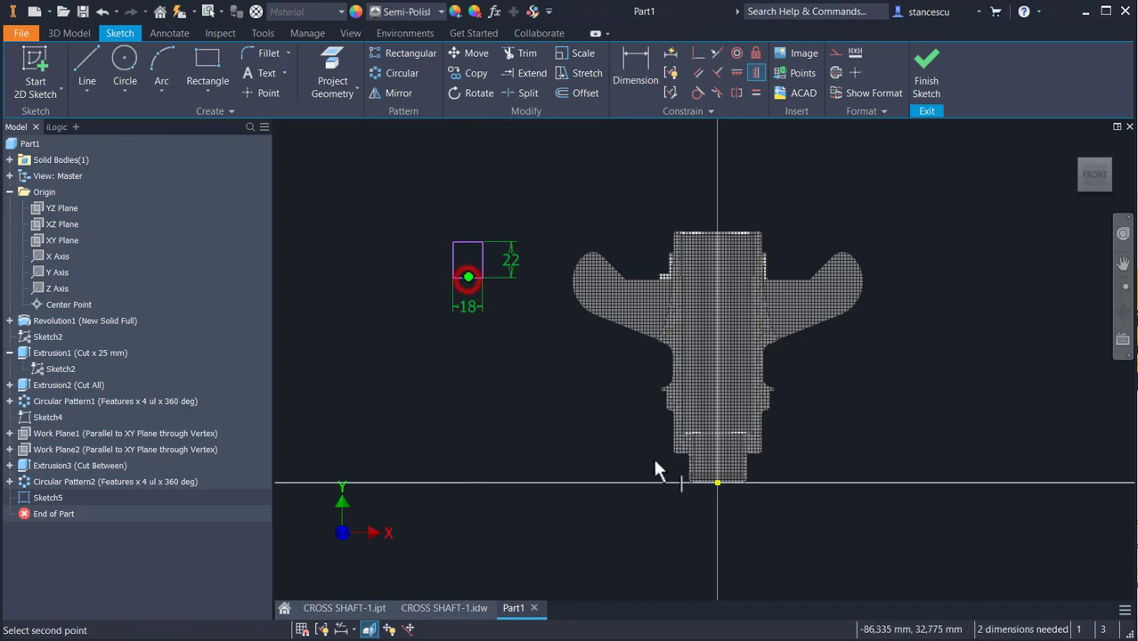
click(718, 484)
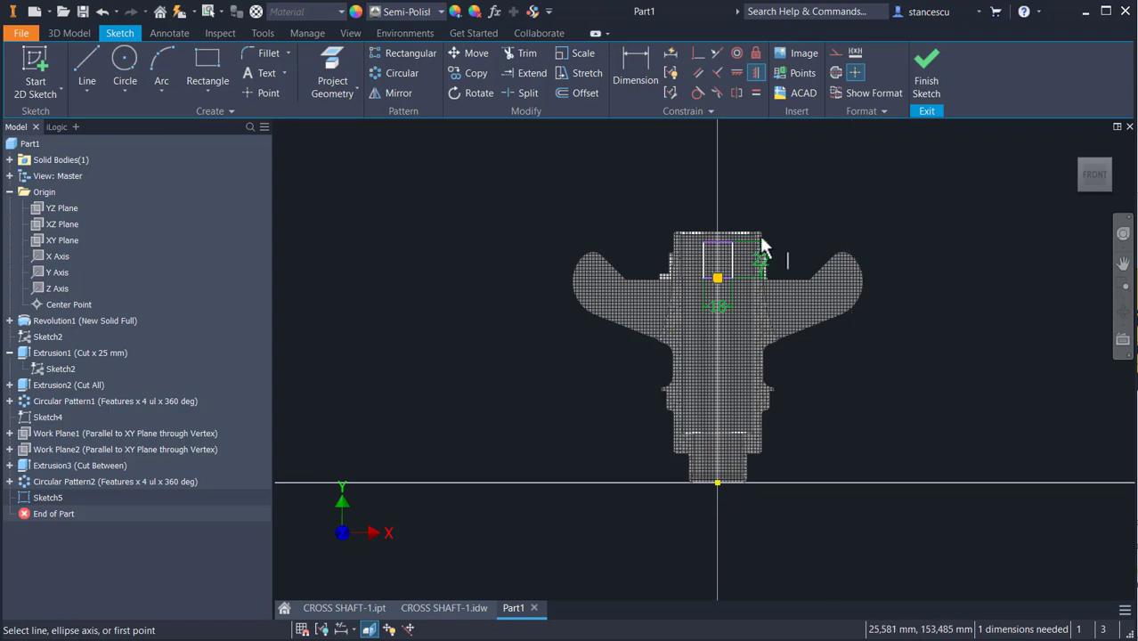
- Dimension the rectangle's upper edge 21 mm below the hub's top edge and finish the sketch
scroll(761, 245, up, 2)
click(627, 61)
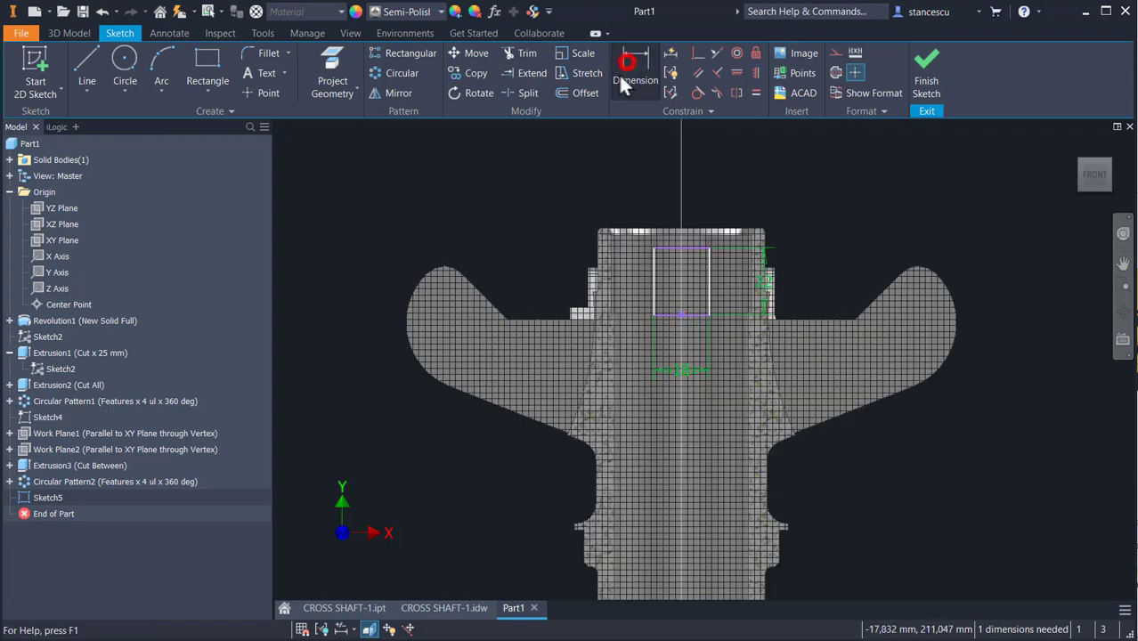
click(648, 226)
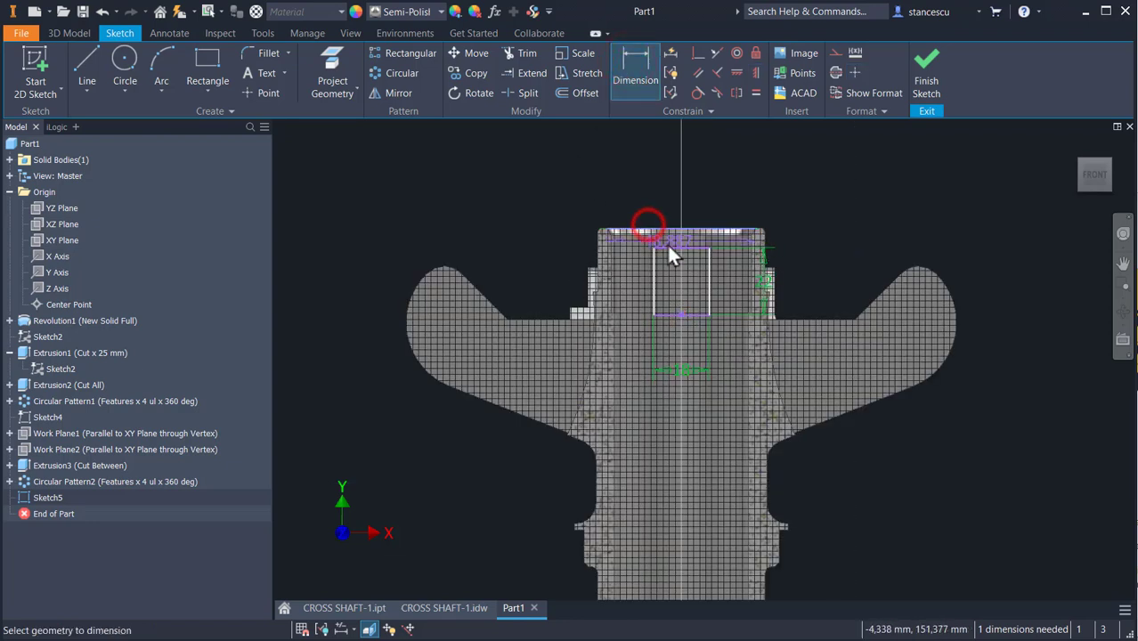
click(670, 246)
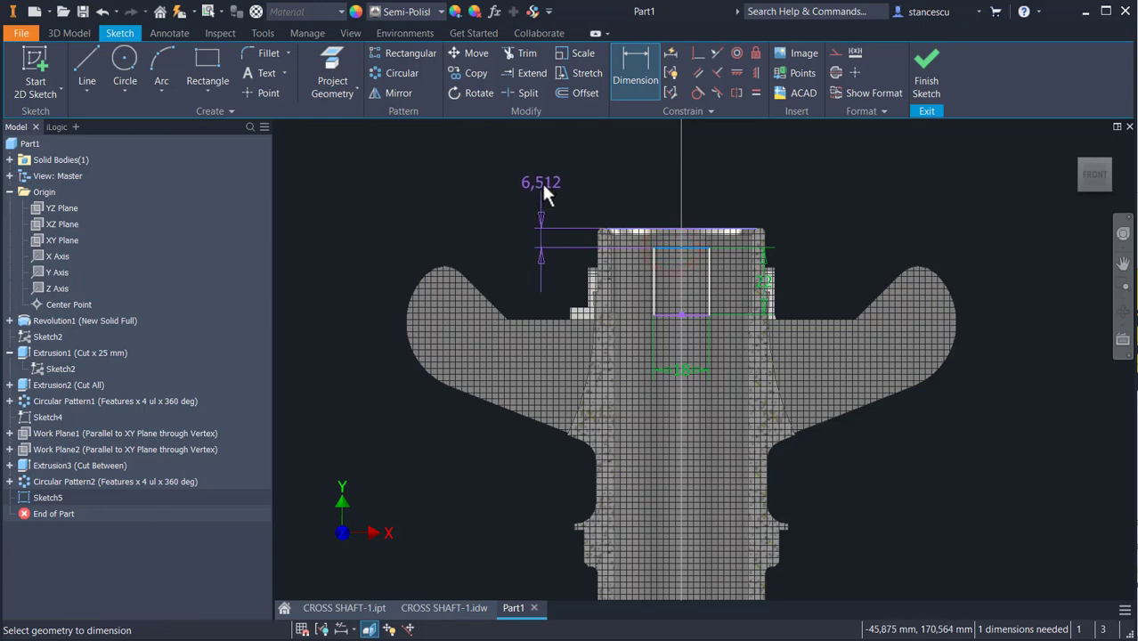
click(544, 197)
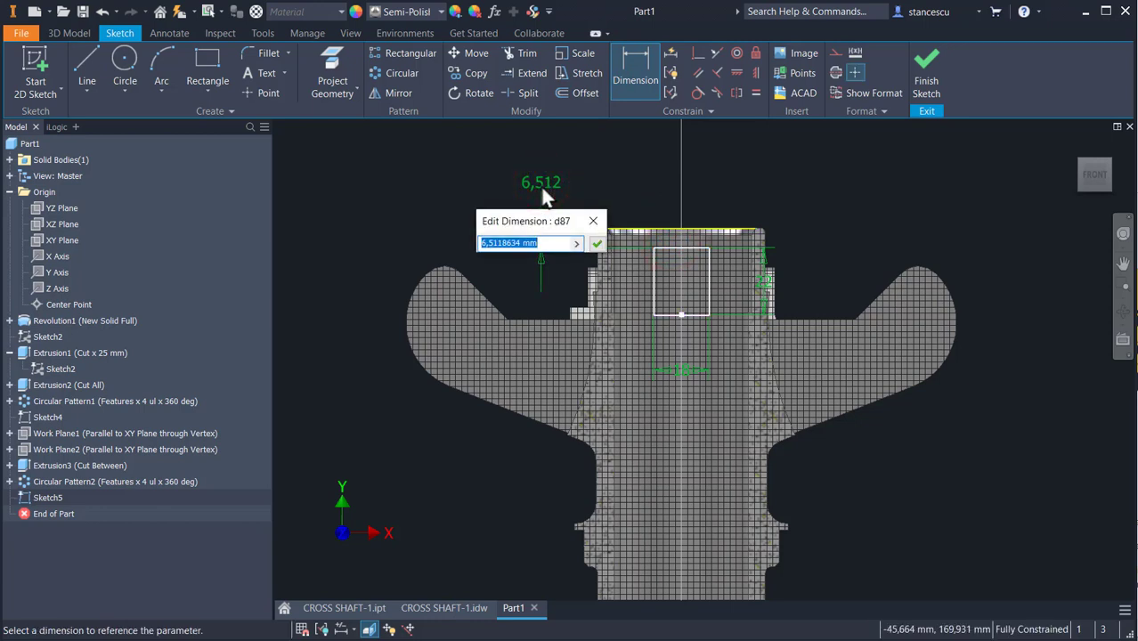
text(20)
key(Return)
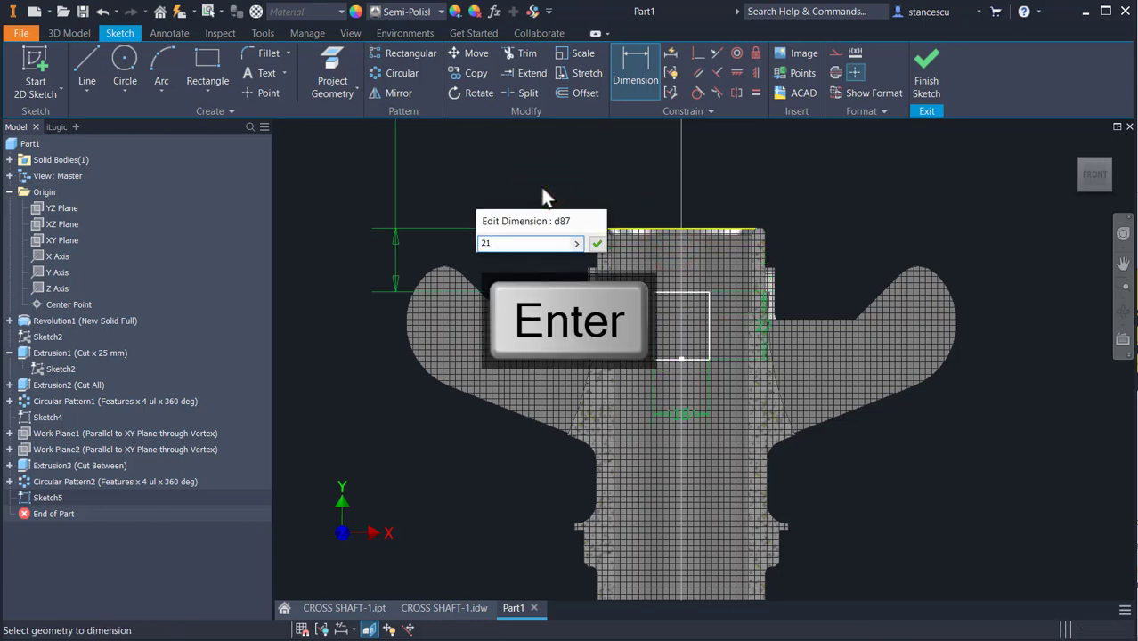
click(927, 82)
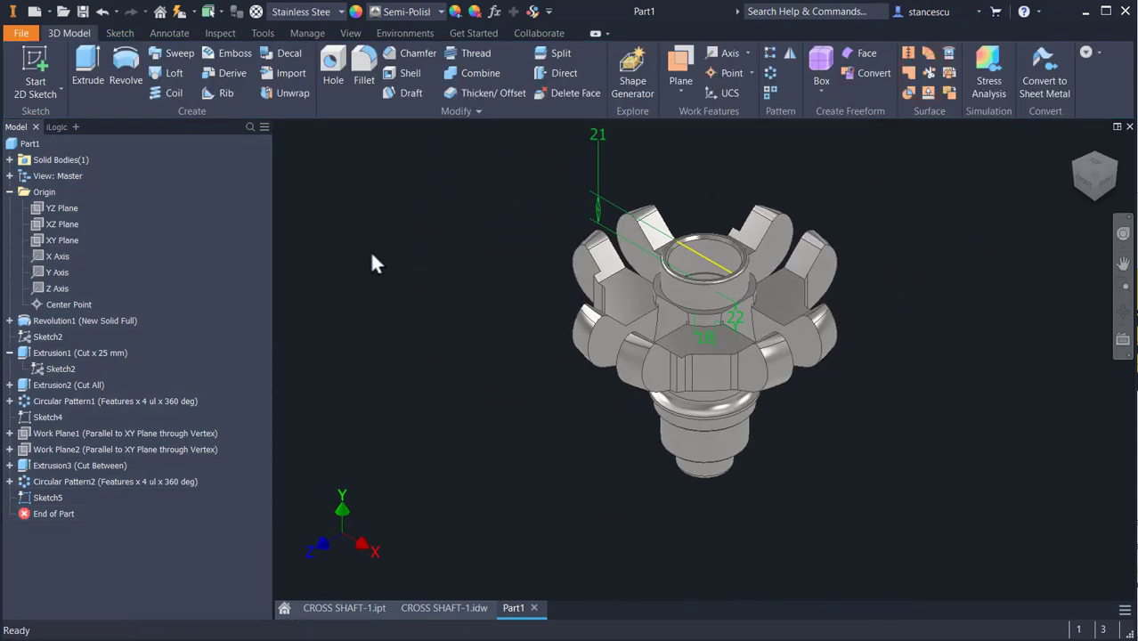
- Extrude the rectangle of Sketch5 as a cut through all, in the flipped direction from the sketch plane
click(87, 67)
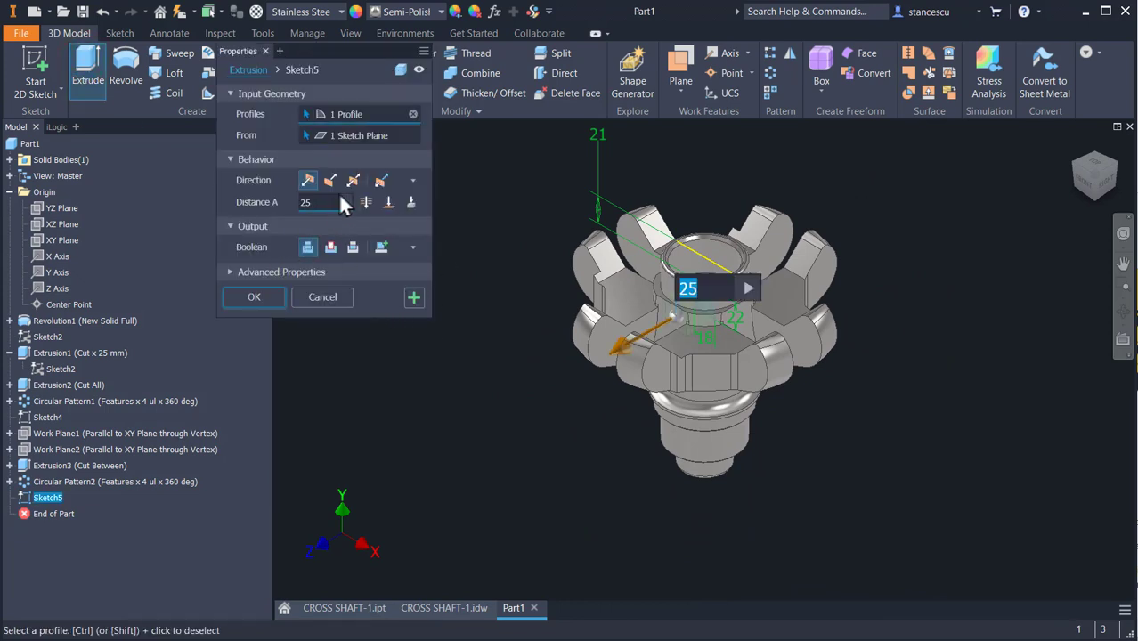
click(328, 247)
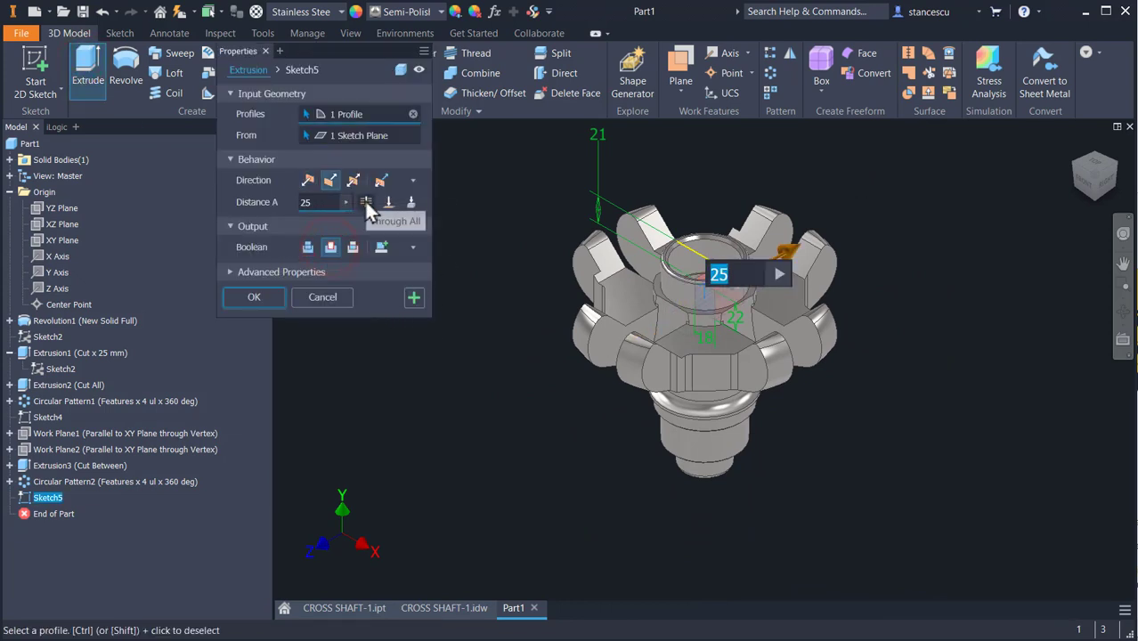
click(366, 202)
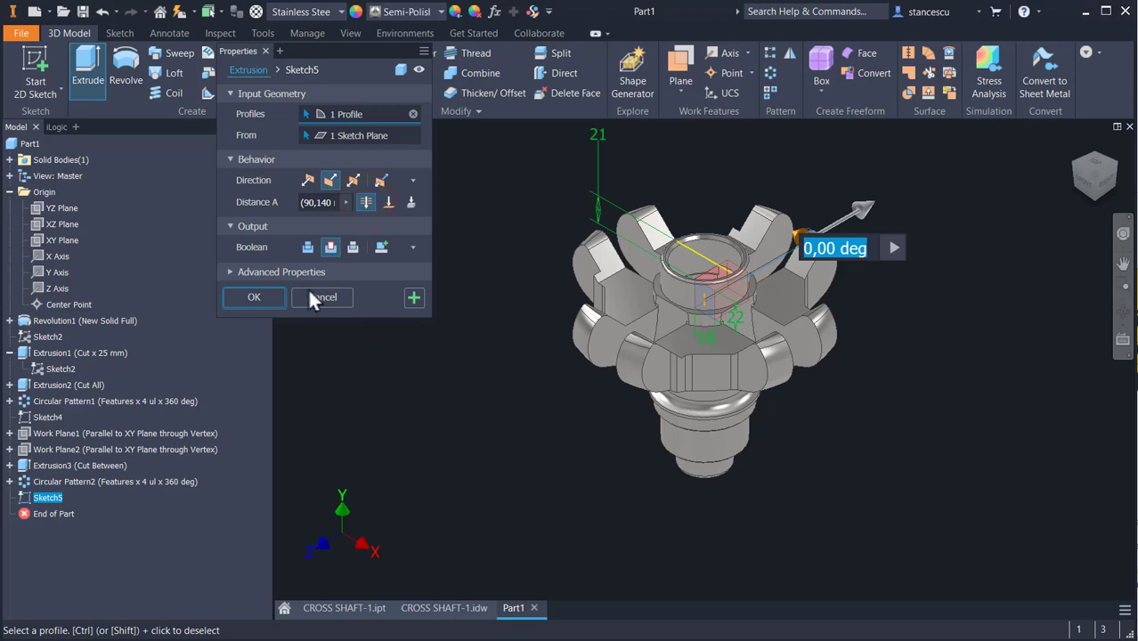
click(277, 296)
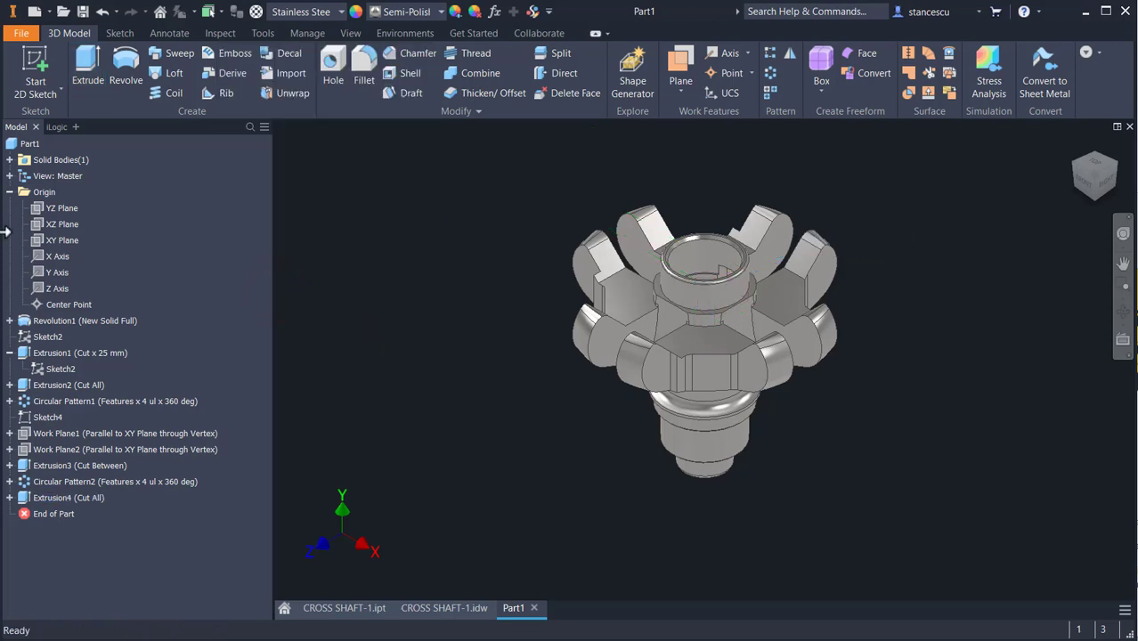
- Start a new sketch on the YZ Plane
click(58, 207)
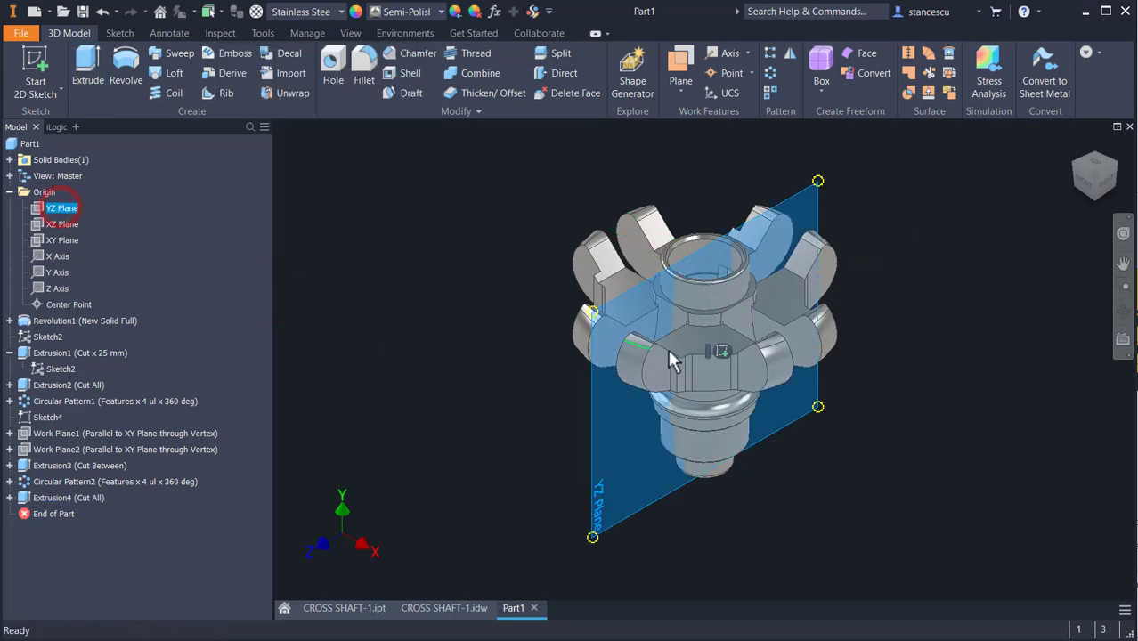
click(719, 345)
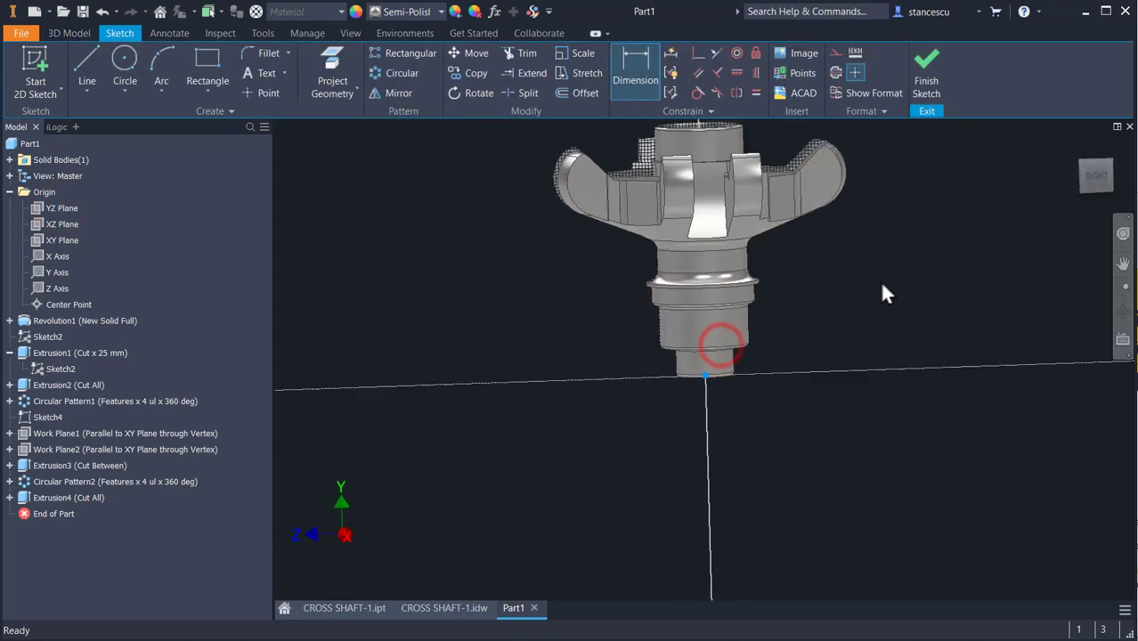
scroll(853, 366, up, 3)
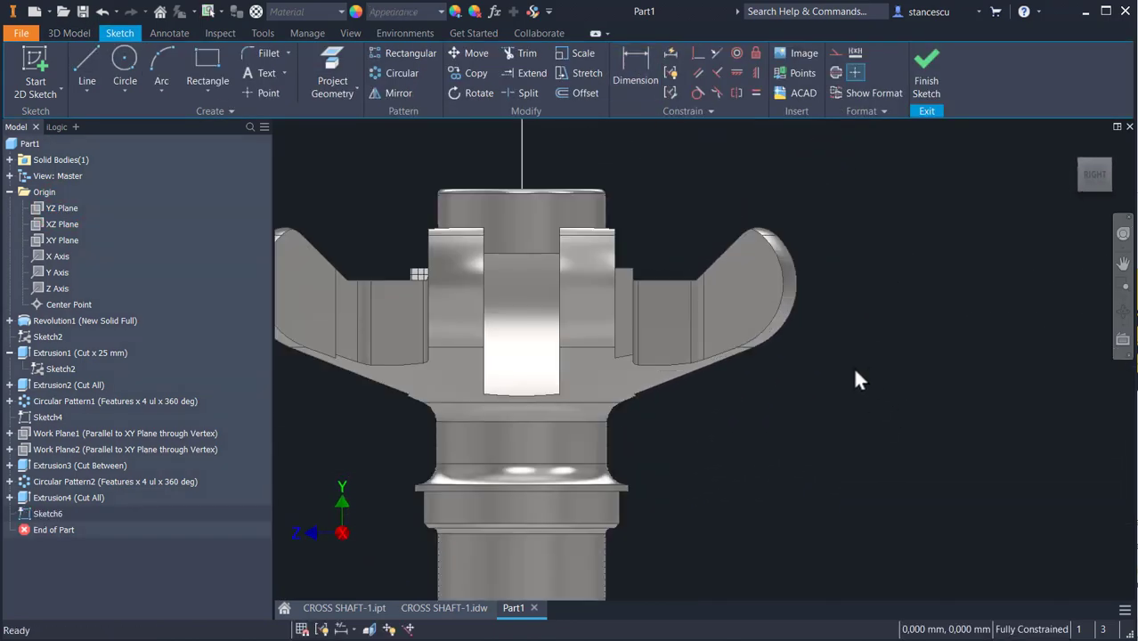
- Slice the part at the sketch plane and sketch a diagonal line about 5.3 mm long from the window's lower edge to the hub's curved edge
middle_drag(853, 366, 871, 381)
key(F7)
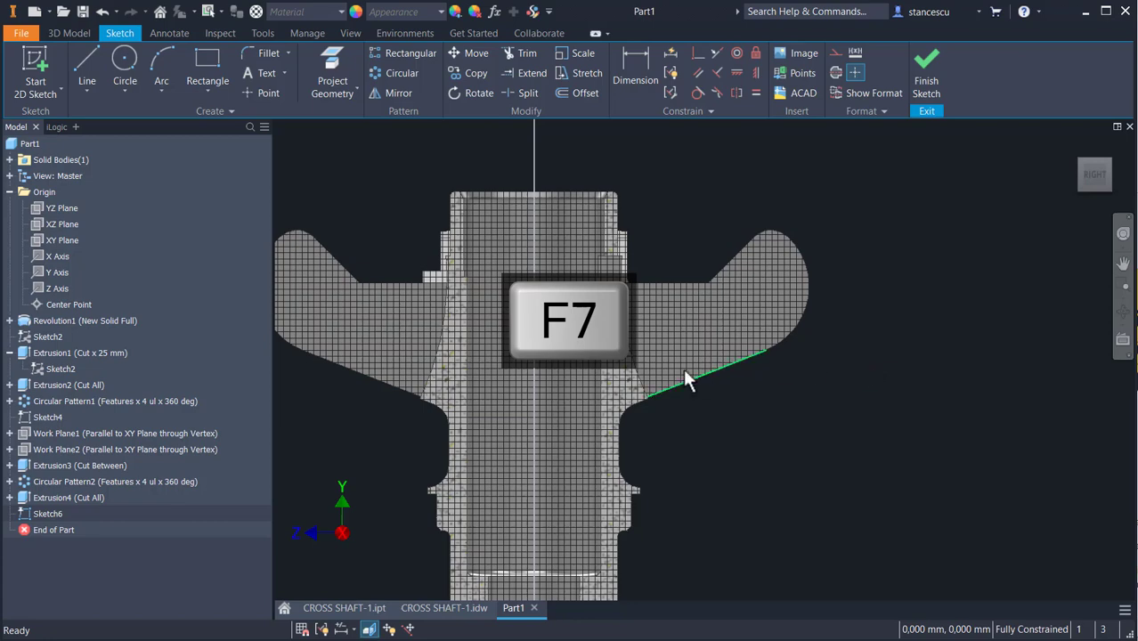
scroll(661, 330, up, 5)
middle_drag(661, 331, 683, 350)
scroll(644, 363, up, 4)
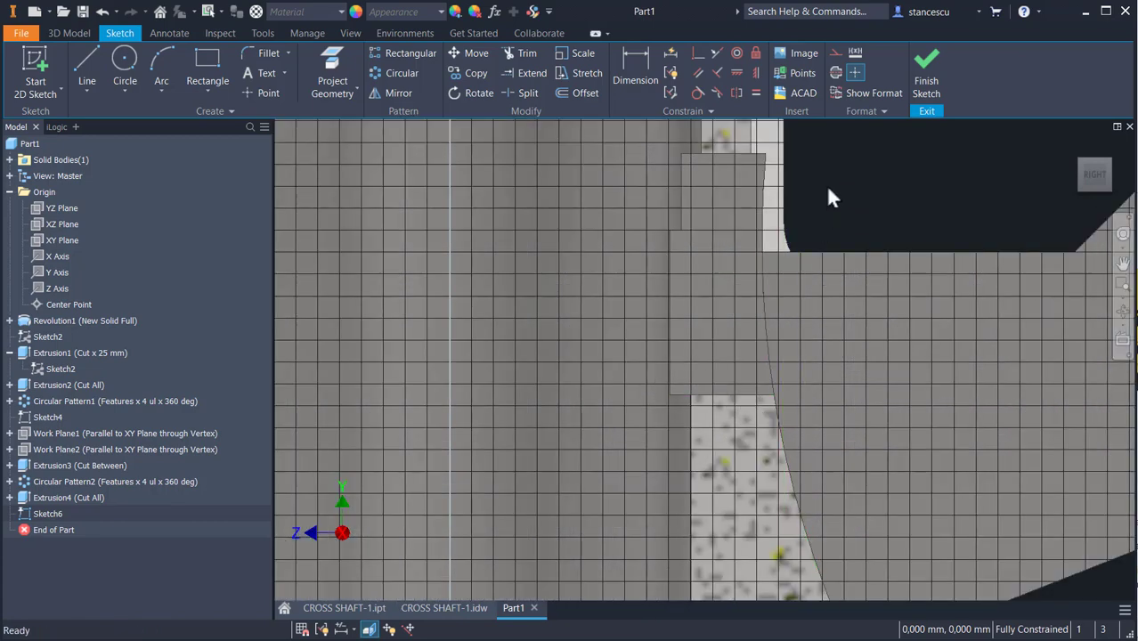
click(93, 65)
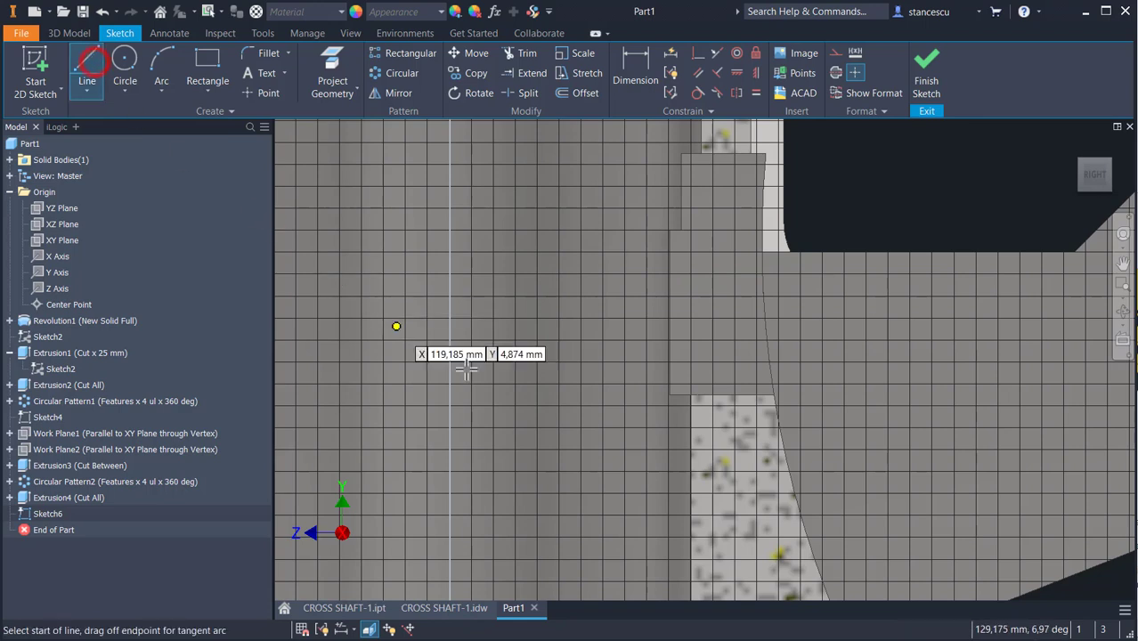
click(739, 394)
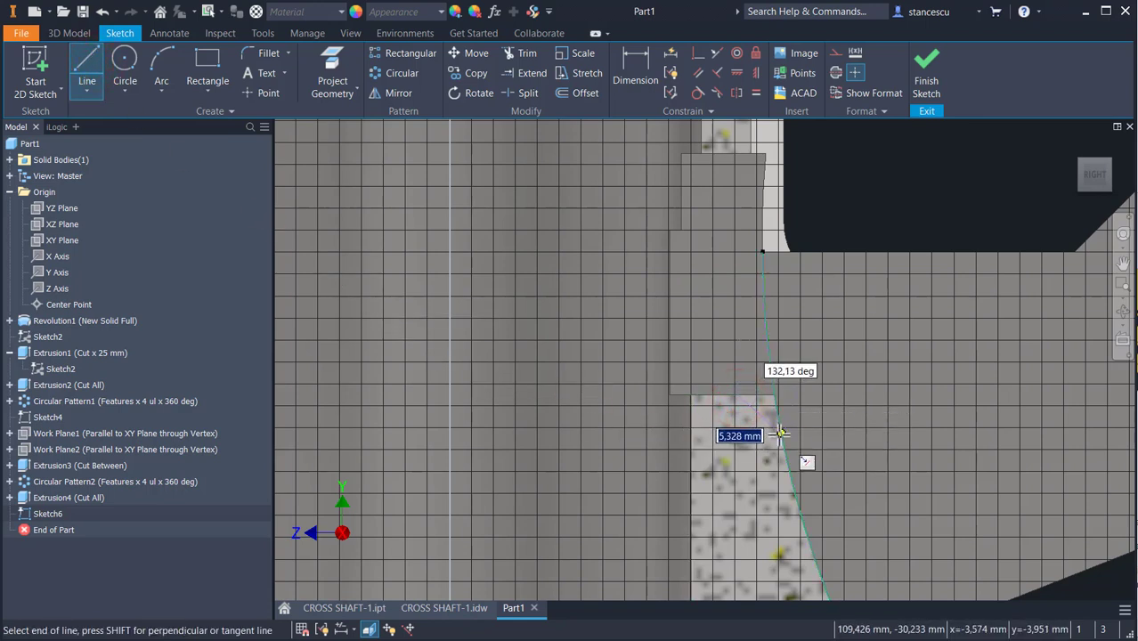
click(781, 433)
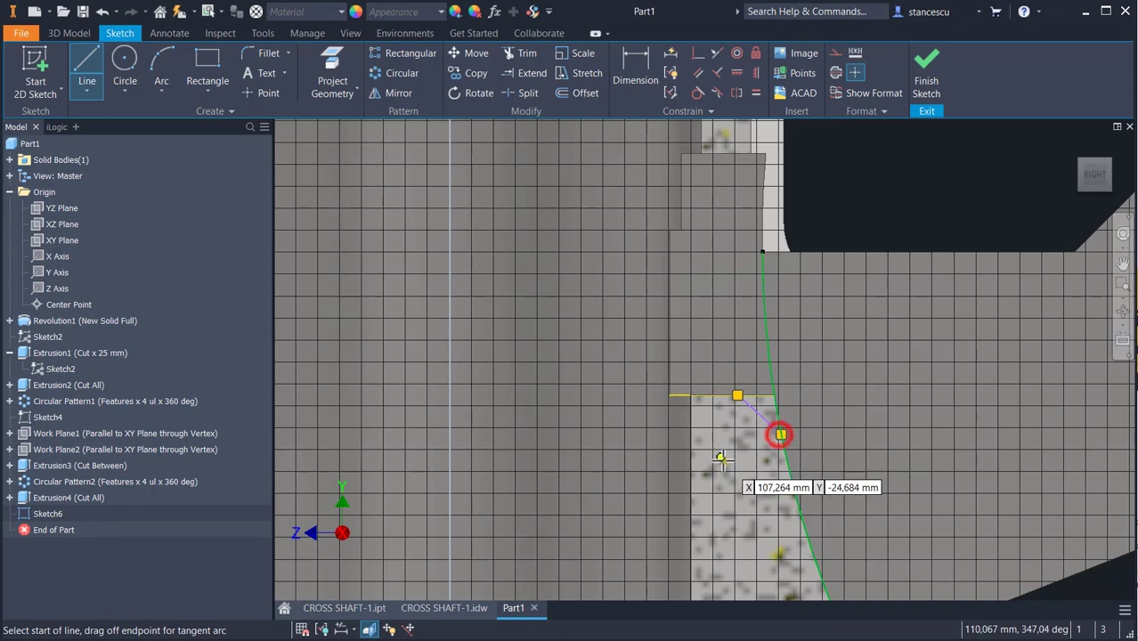
- Check the chamfer dimensions in the CROSS SHAFT-1.idw drawing and set the diagonal line's vertical height to 5 mm
click(444, 609)
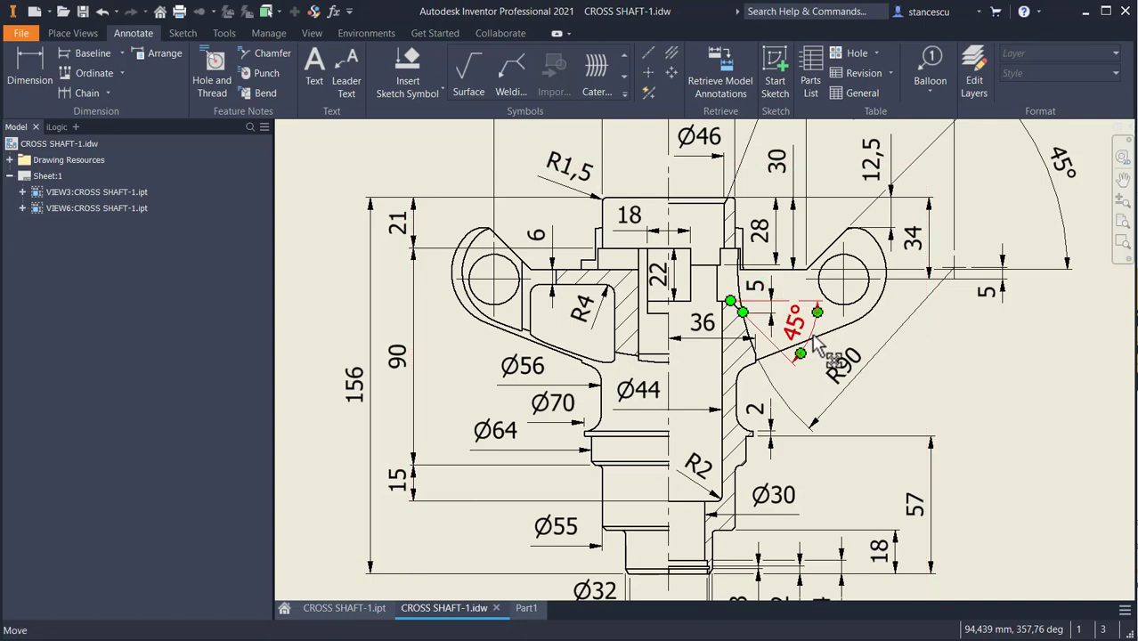
click(525, 608)
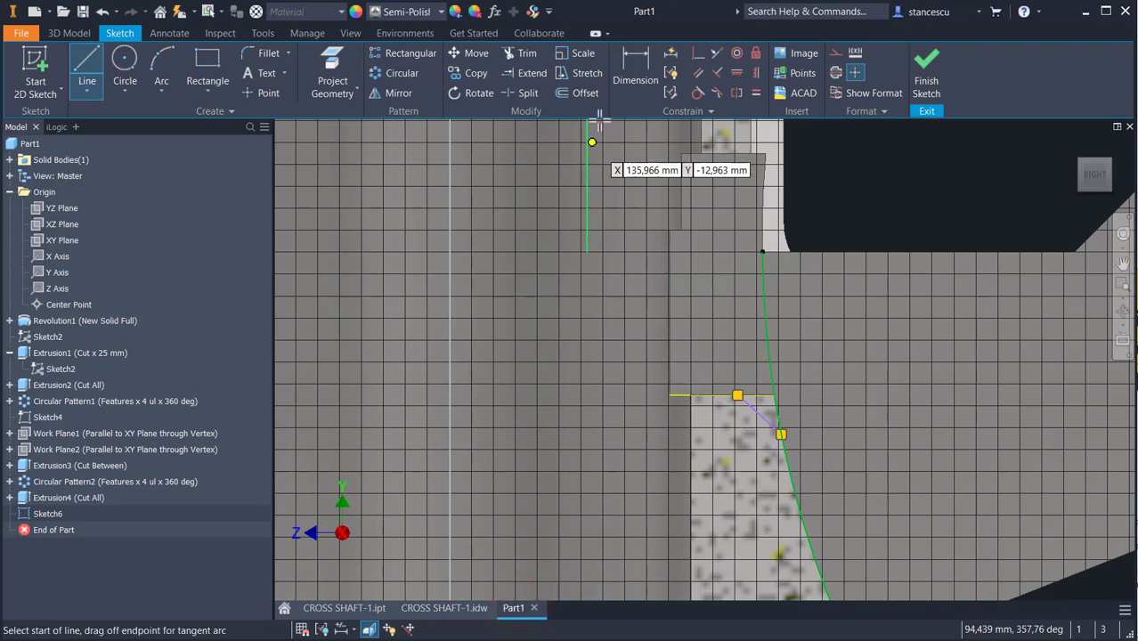
click(623, 75)
click(760, 422)
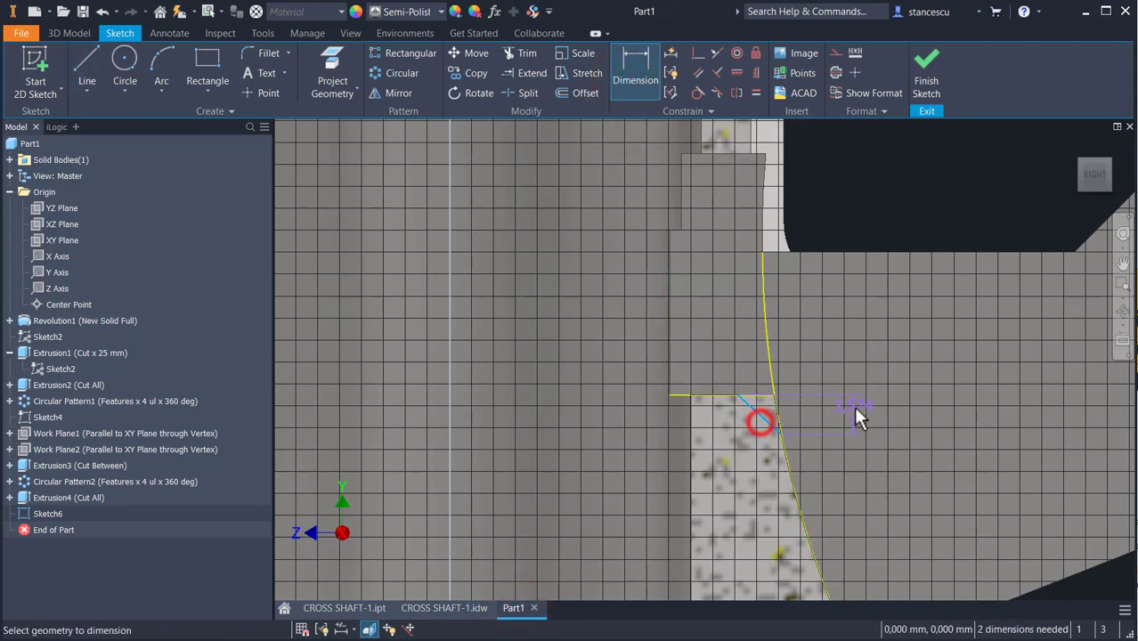
click(891, 194)
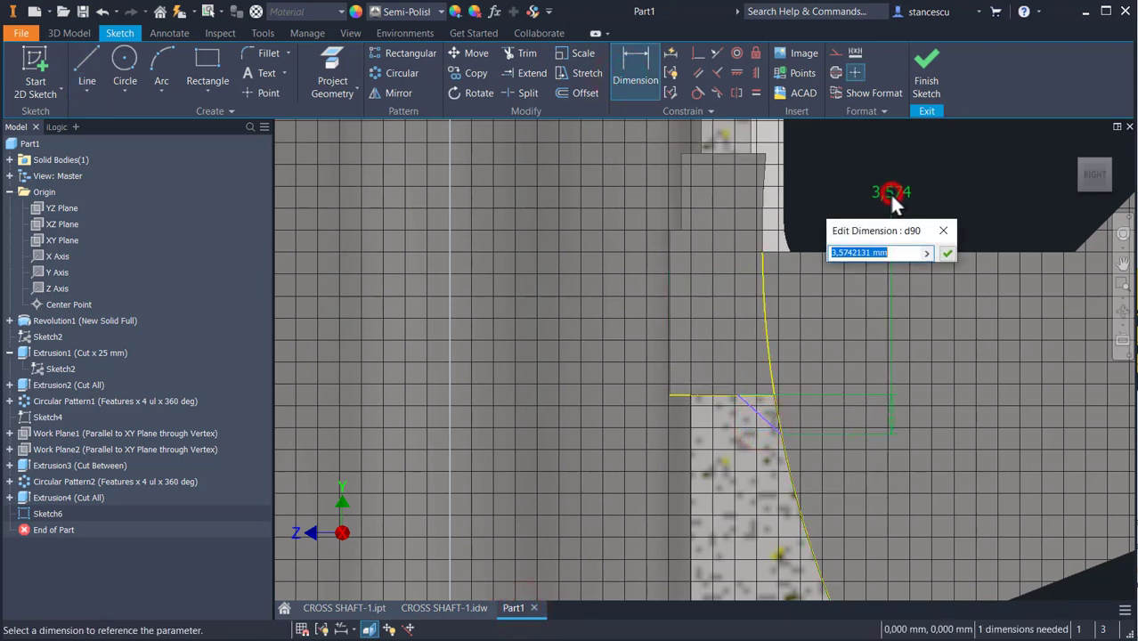
text(5)
key(Return)
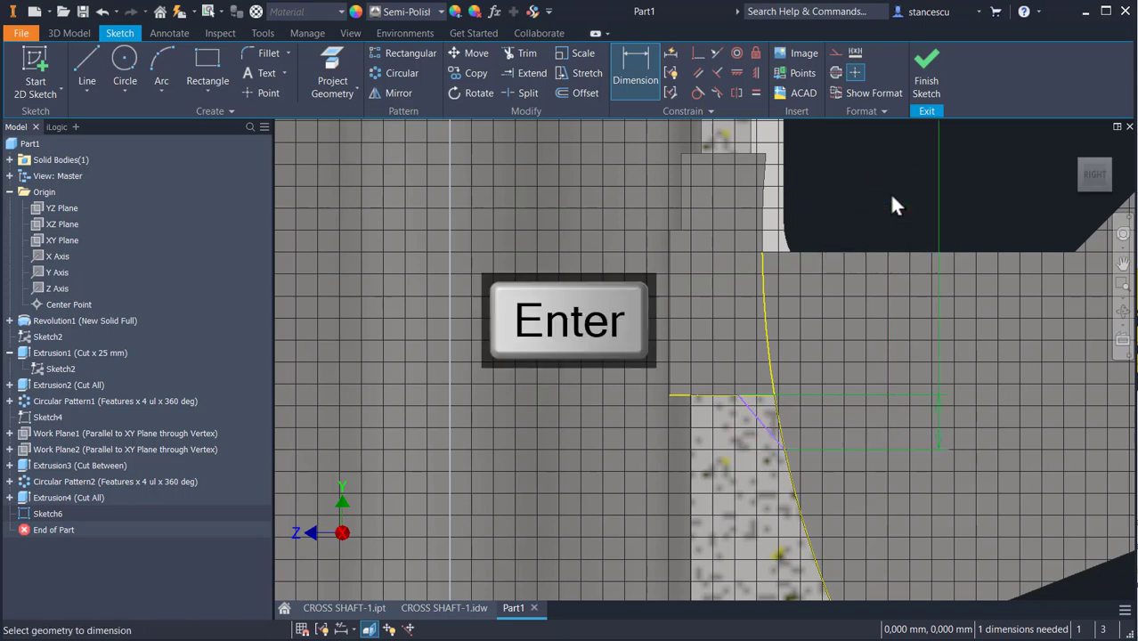
- Set the angle between the window's lower edge and the diagonal line to 45 degrees and finish the sketch
click(708, 398)
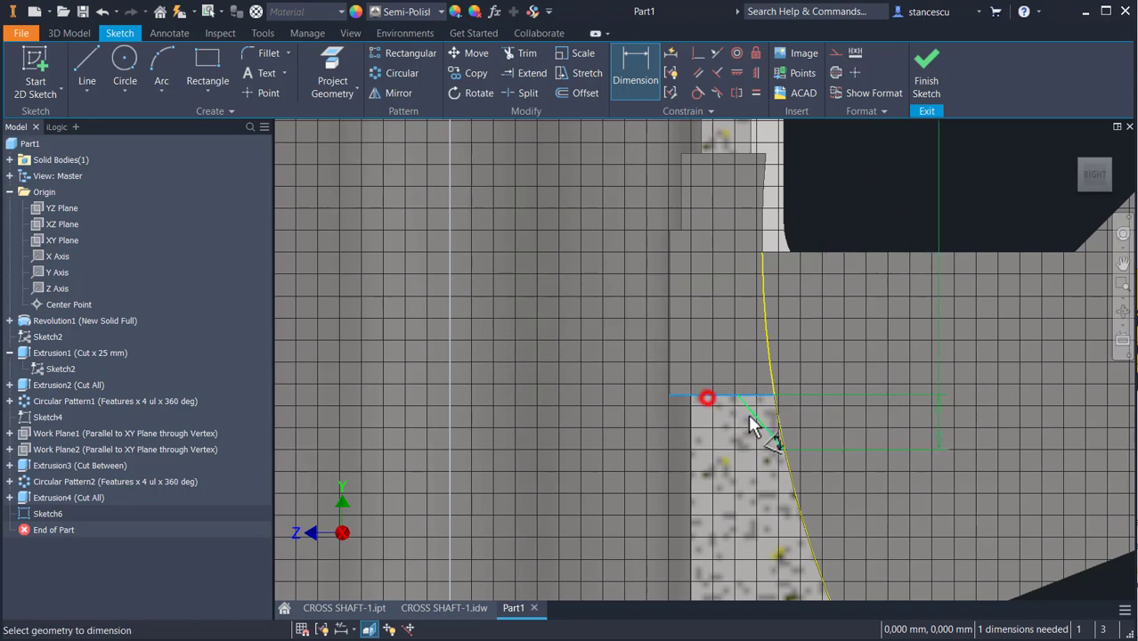
click(760, 427)
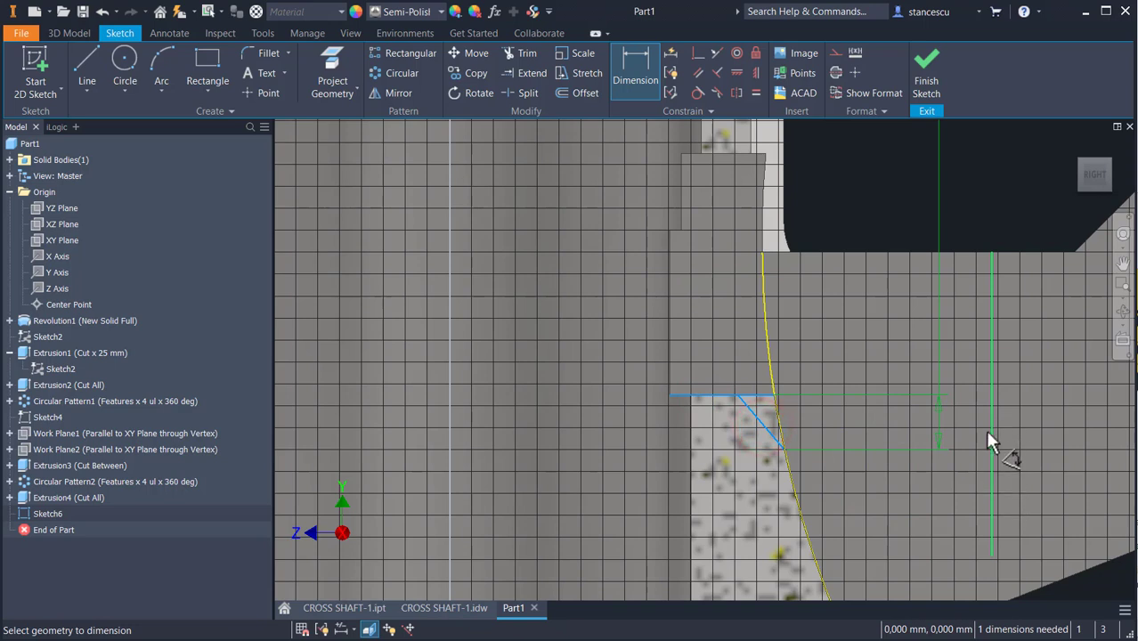
click(959, 493)
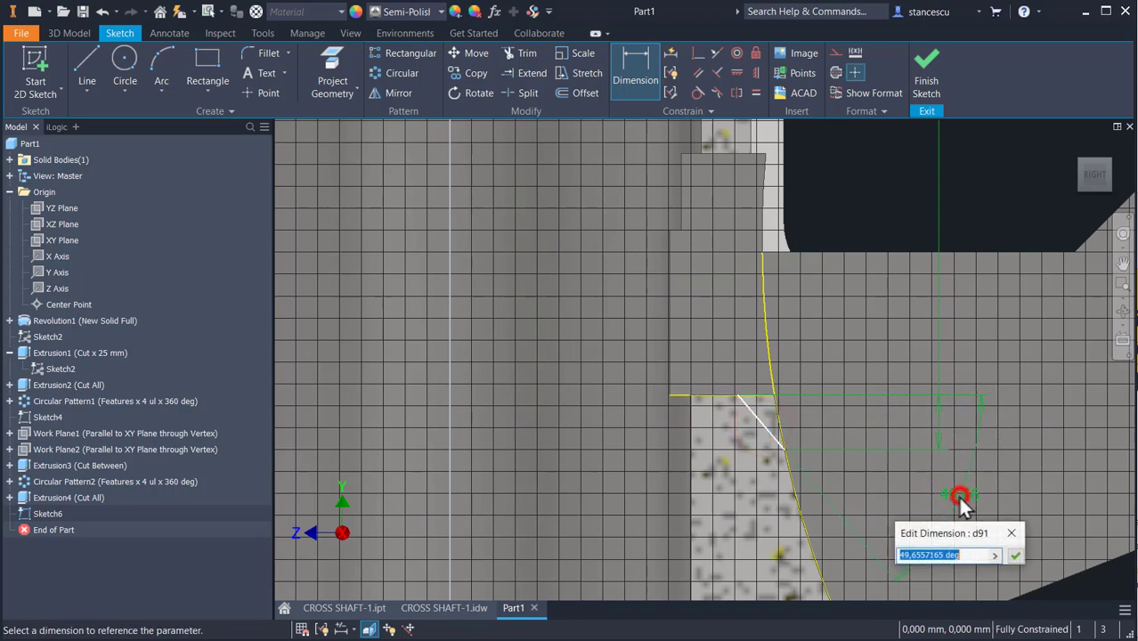
text(45)
key(Return)
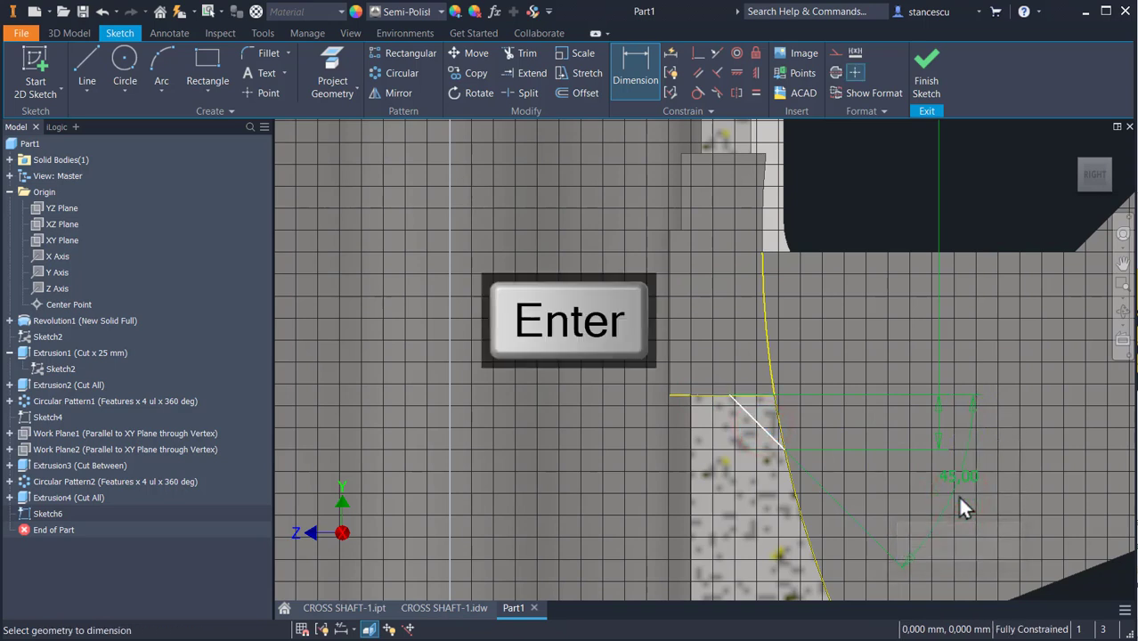
click(931, 66)
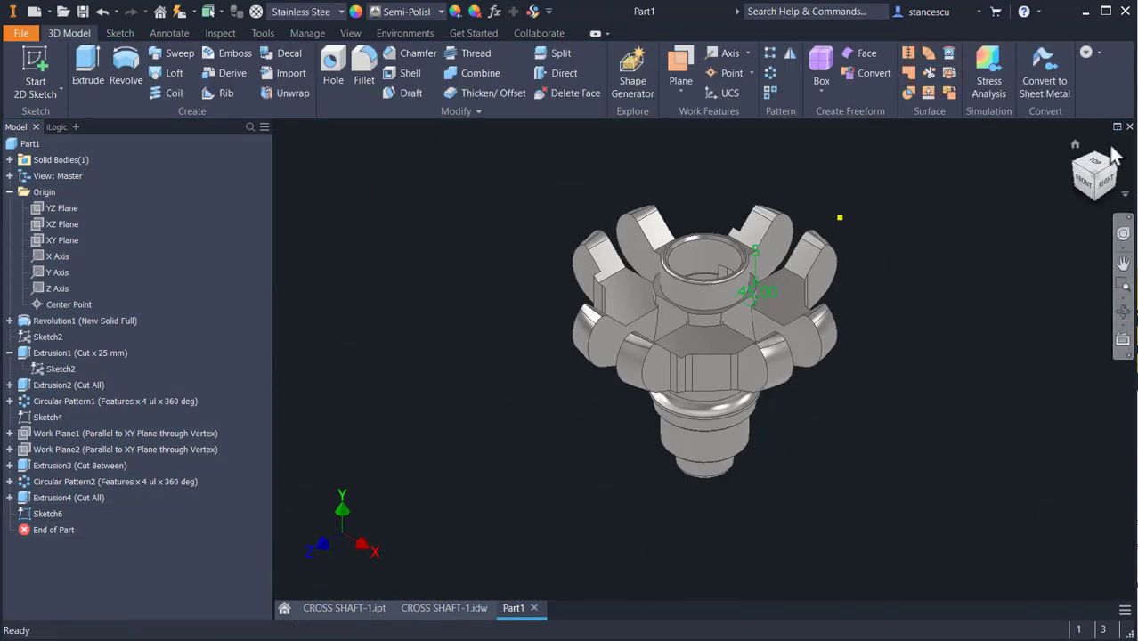
- Start an extrusion of the triangular Sketch6 profile and set it to begin from one side face of the hub window
click(1113, 164)
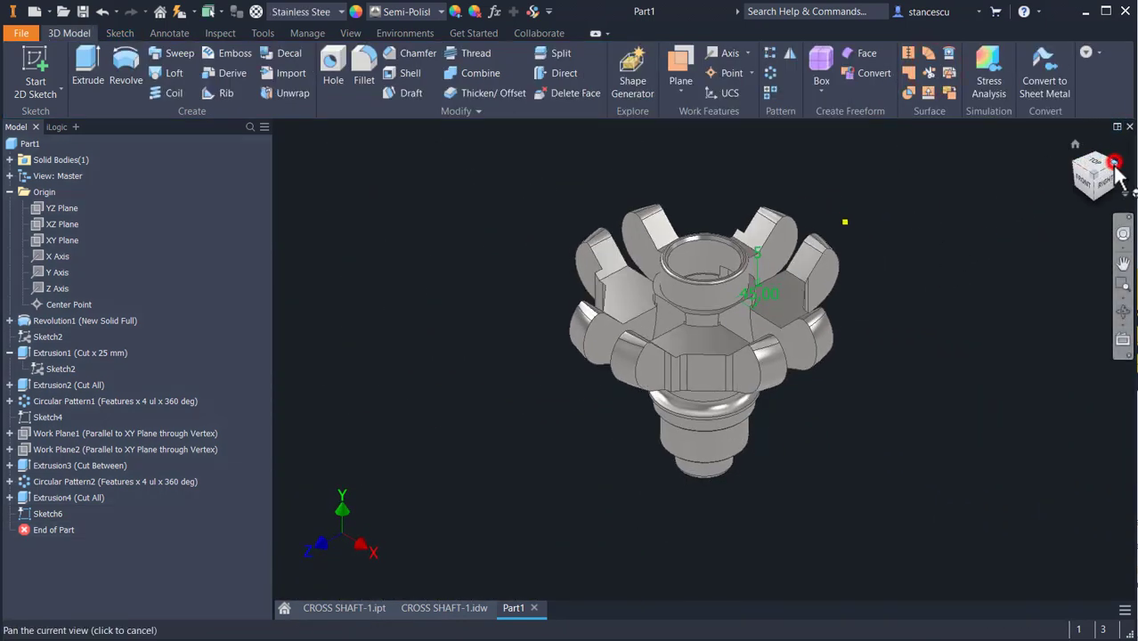
scroll(734, 309, down, 3)
scroll(761, 359, down, 3)
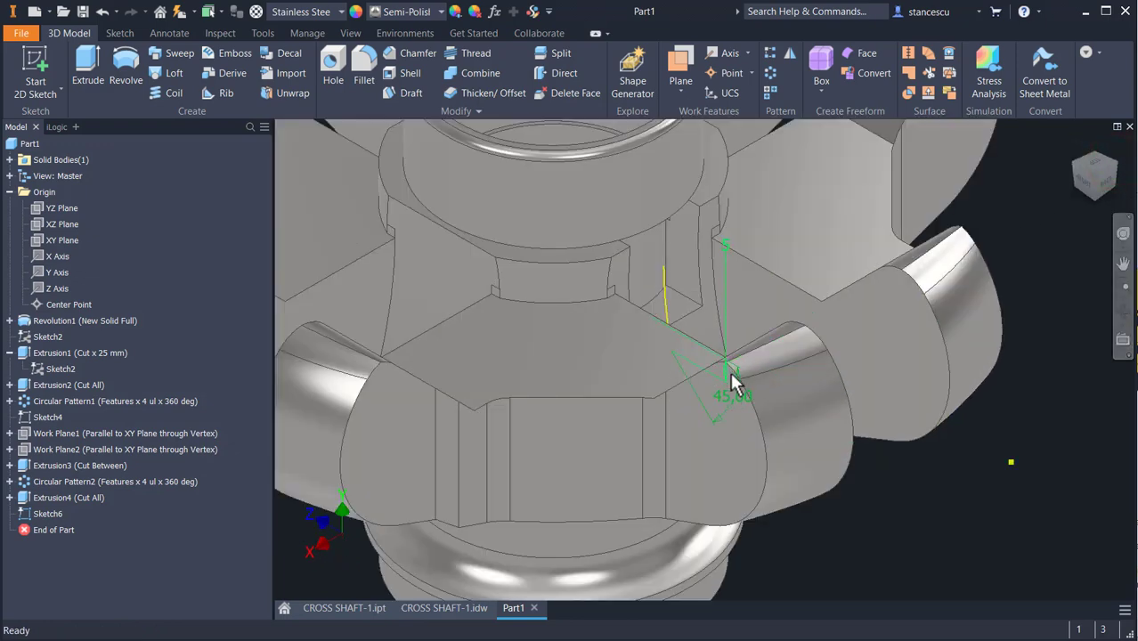
shift+middle_drag(732, 475, 684, 460)
scroll(669, 422, down, 3)
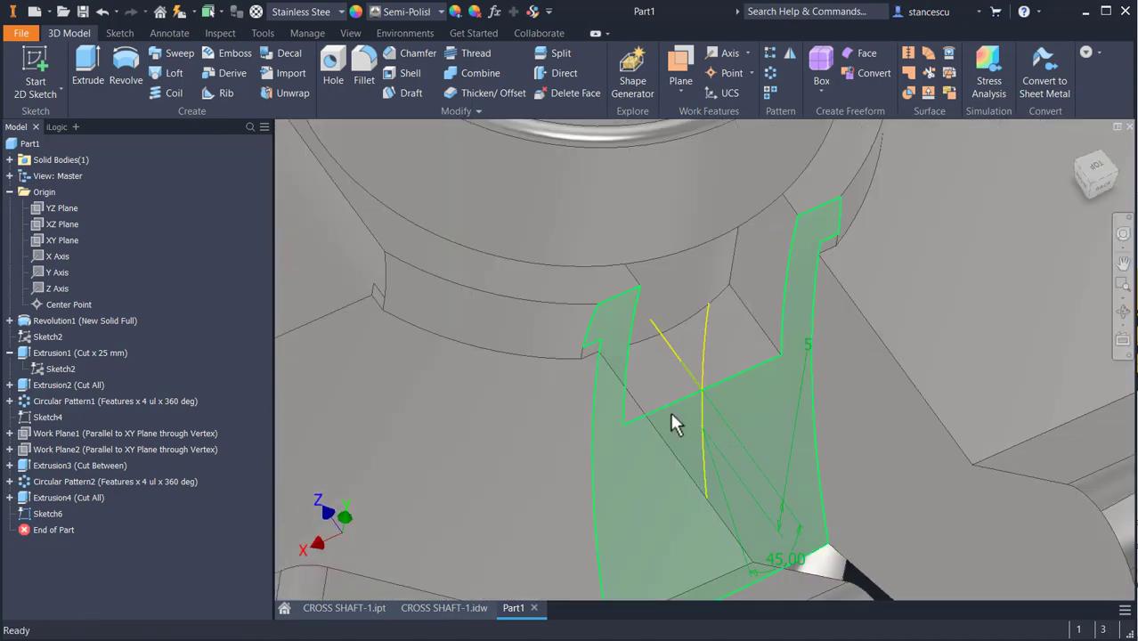
middle_drag(818, 351, 838, 399)
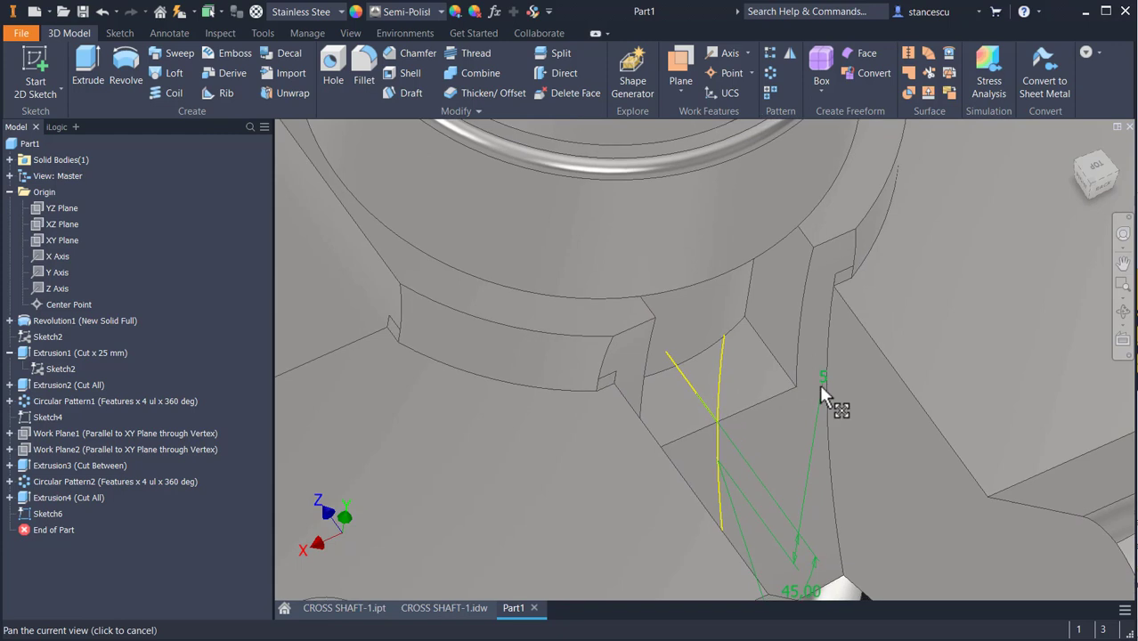
click(82, 69)
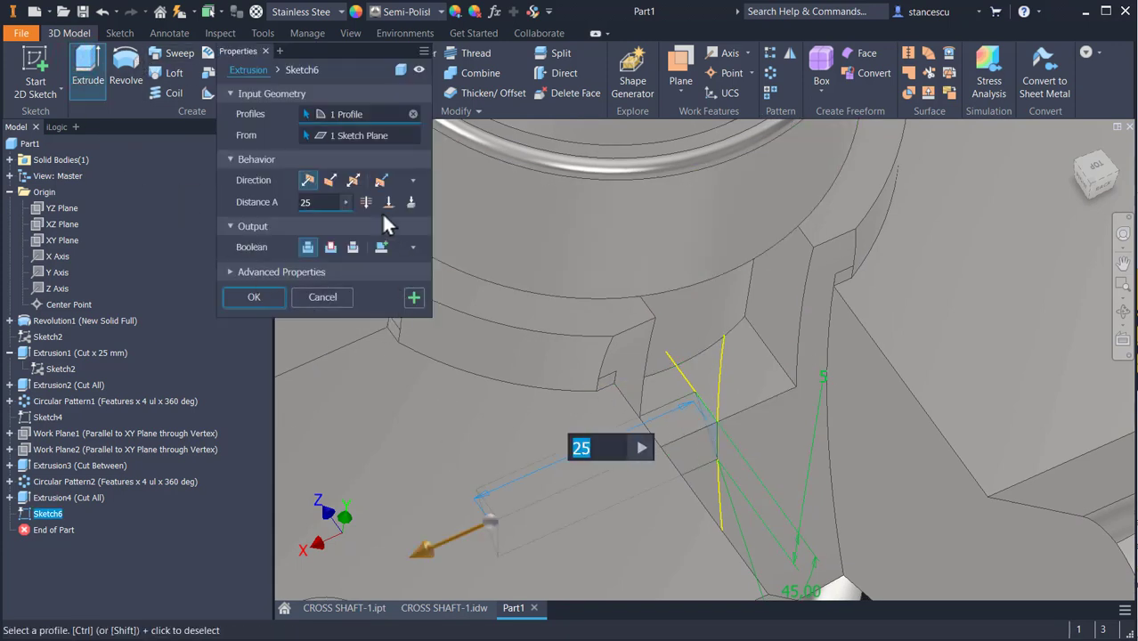
click(392, 133)
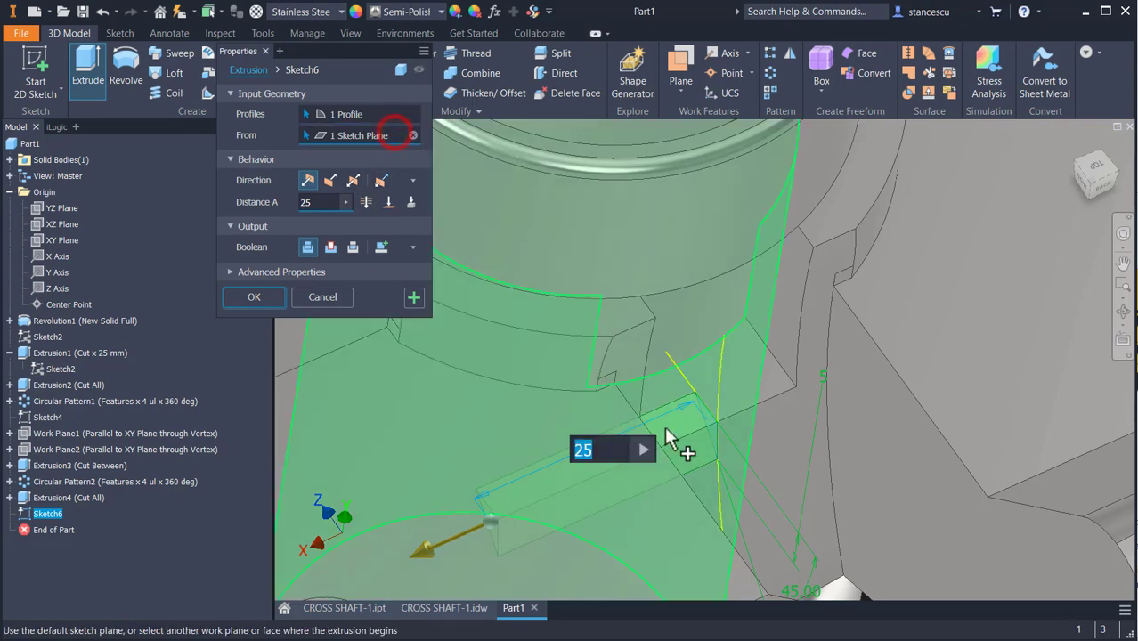
click(785, 319)
- End the extrusion at the window's opposite side face and apply it as a cut
shift+middle_drag(818, 498, 1127, 332)
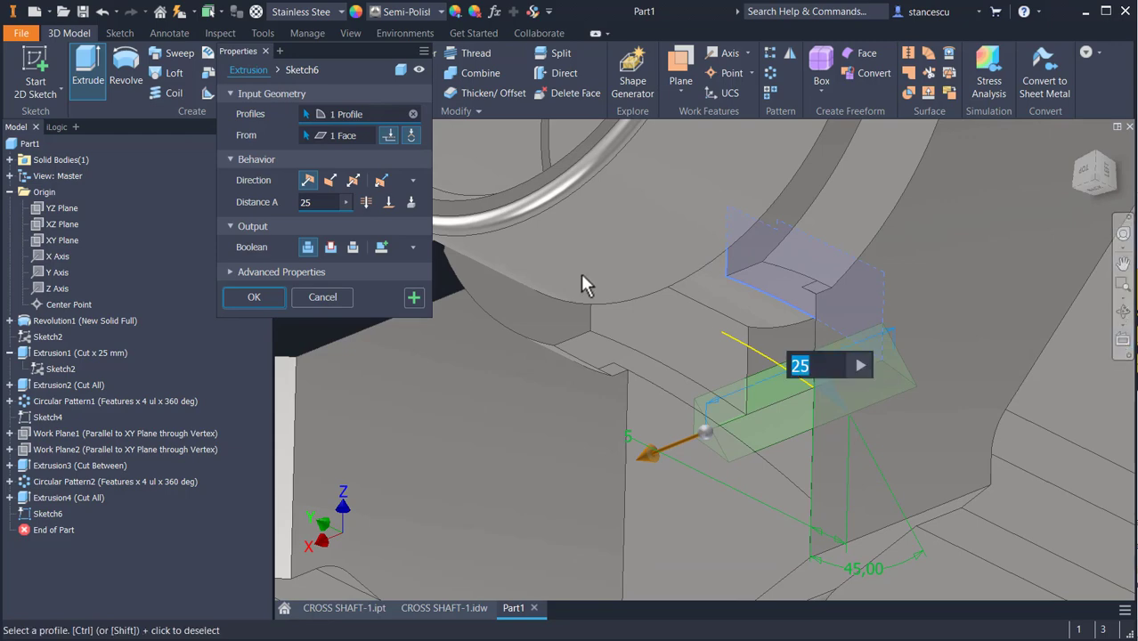
click(389, 202)
click(702, 349)
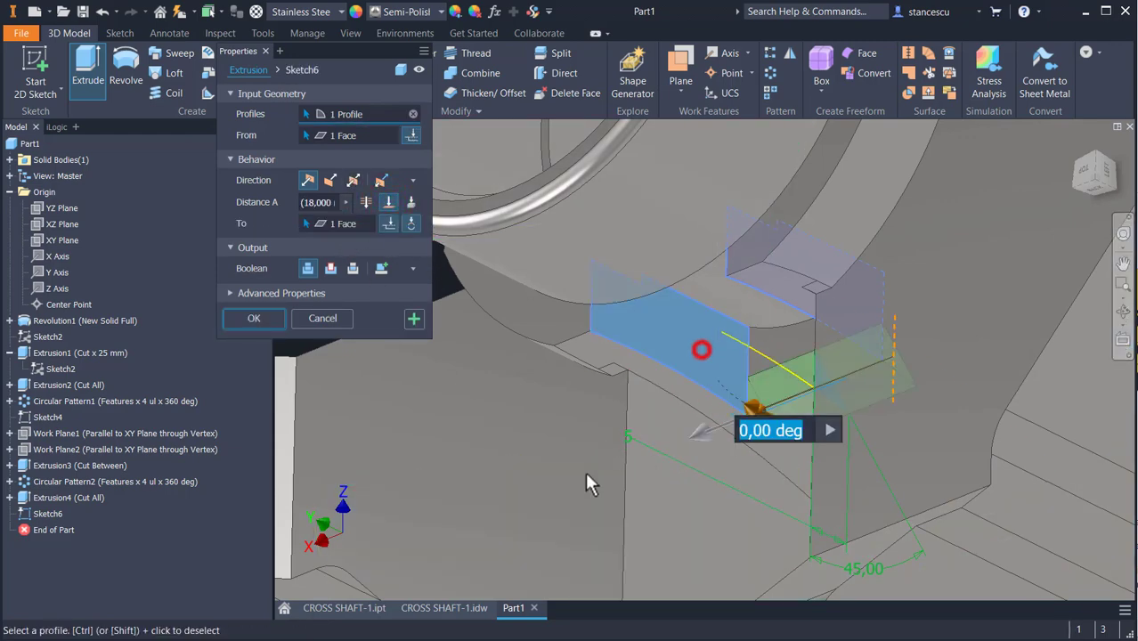
click(331, 269)
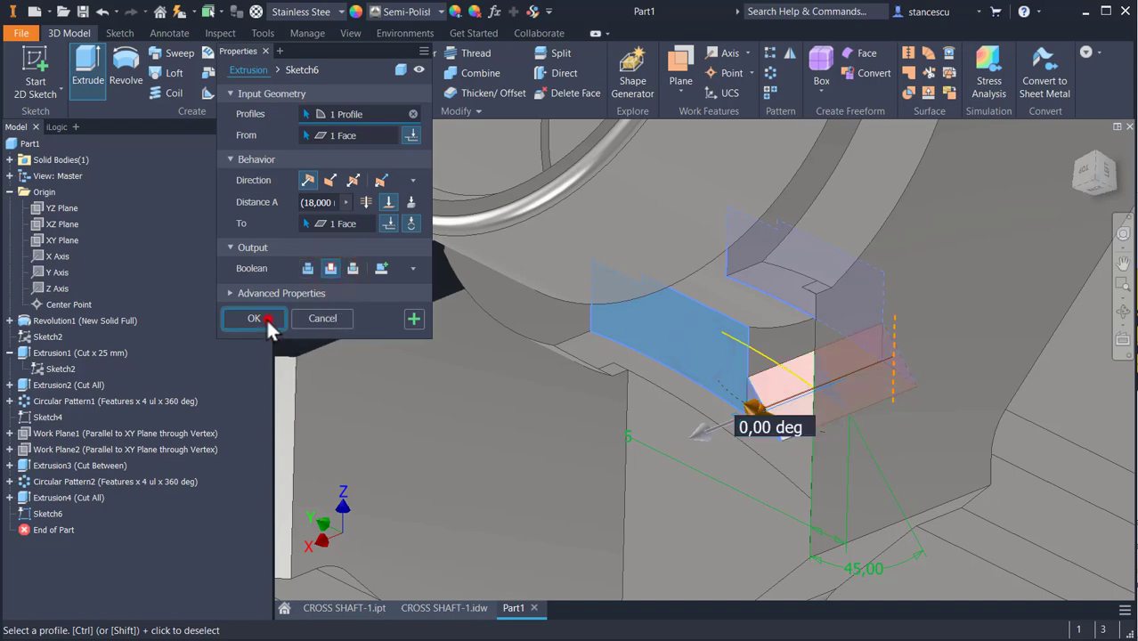
click(266, 318)
- Start another sketch on the YZ Plane and slice the part at the sketch plane
shift+middle_drag(674, 487, 709, 477)
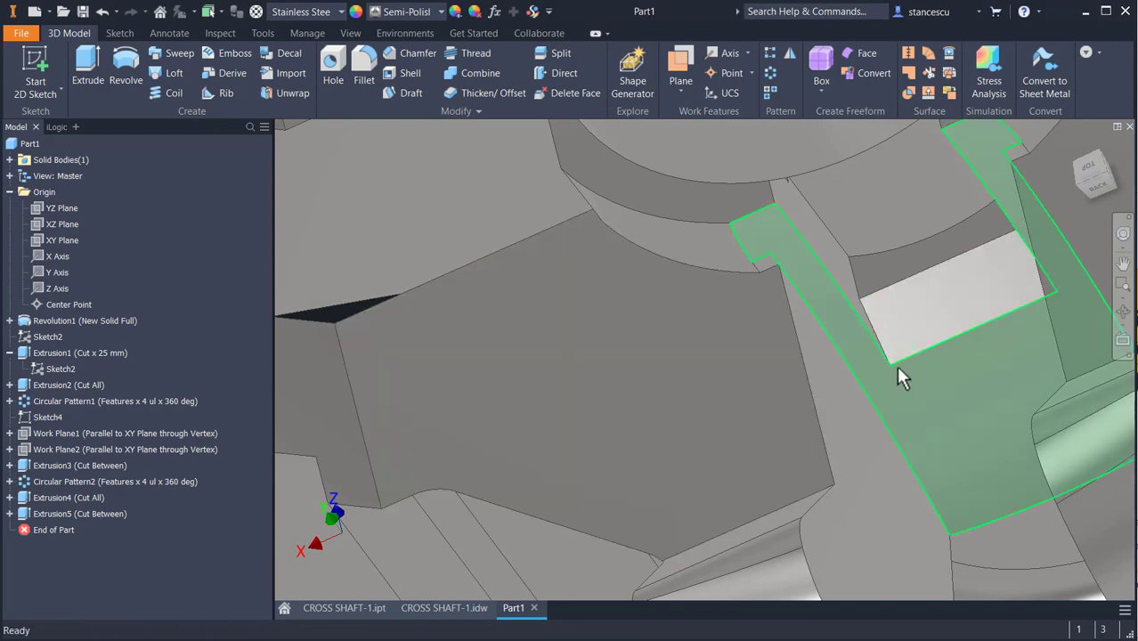
shift+middle_drag(899, 373, 618, 465)
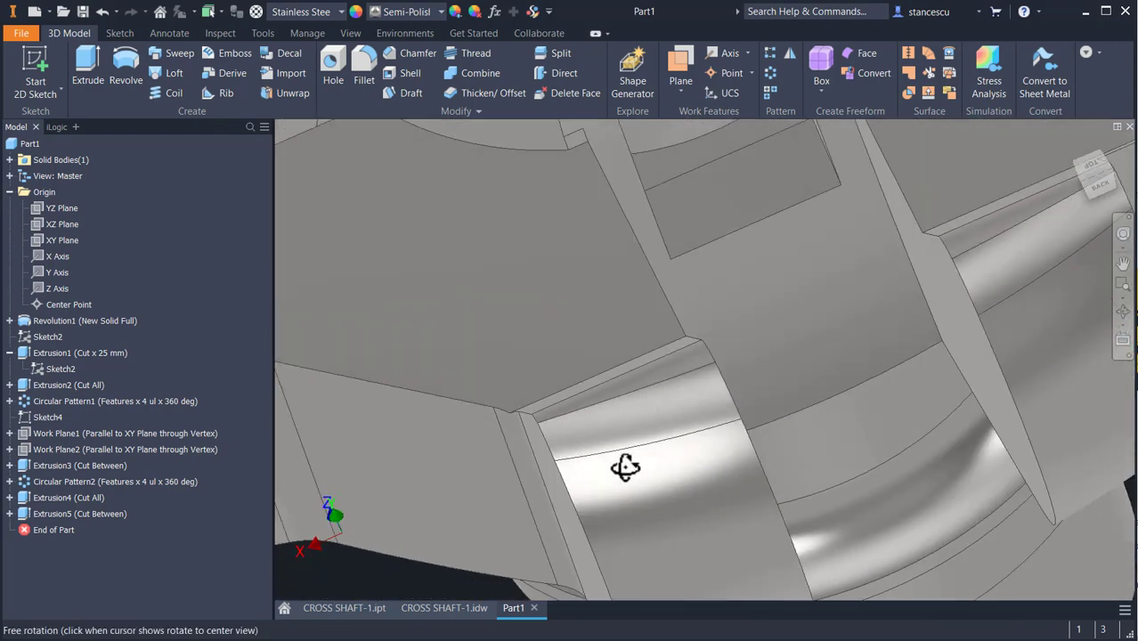
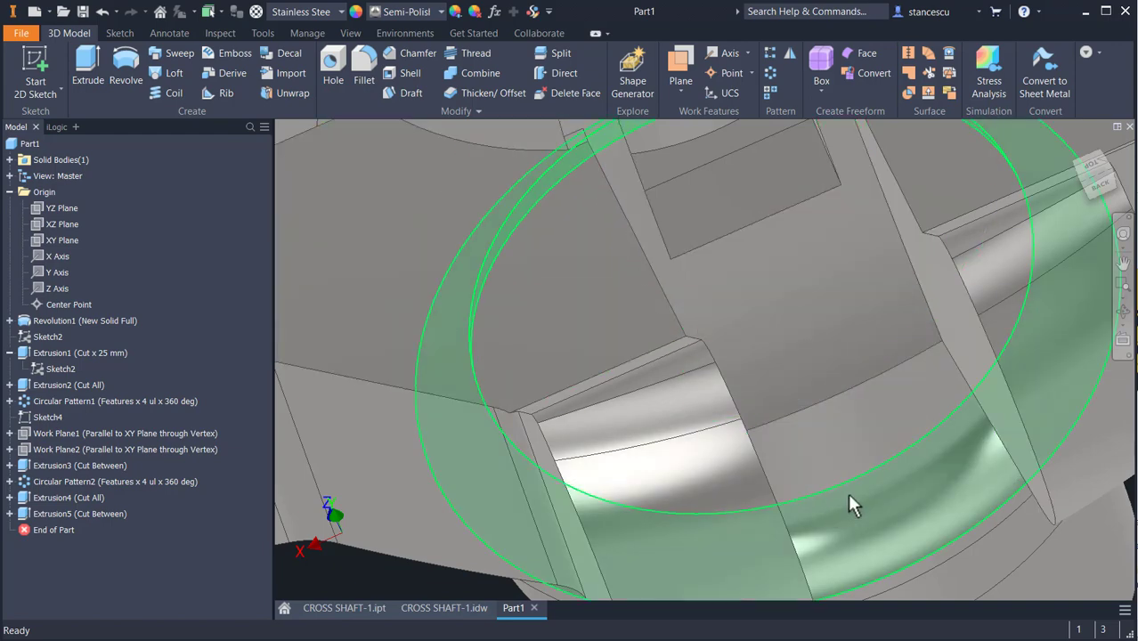
click(34, 207)
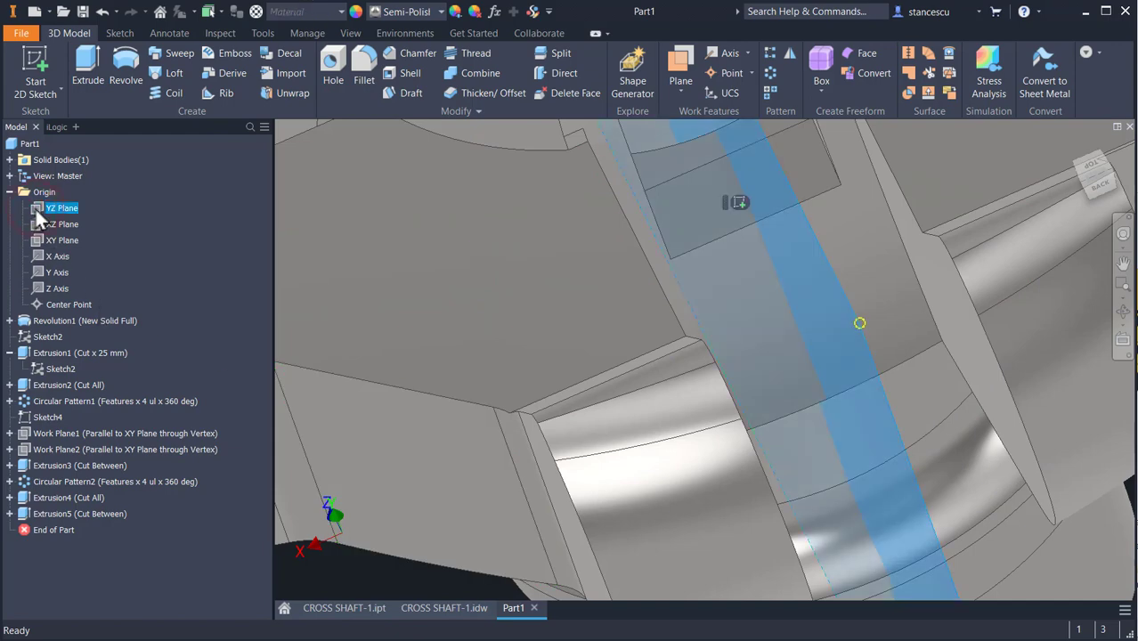
right_click(35, 207)
click(73, 252)
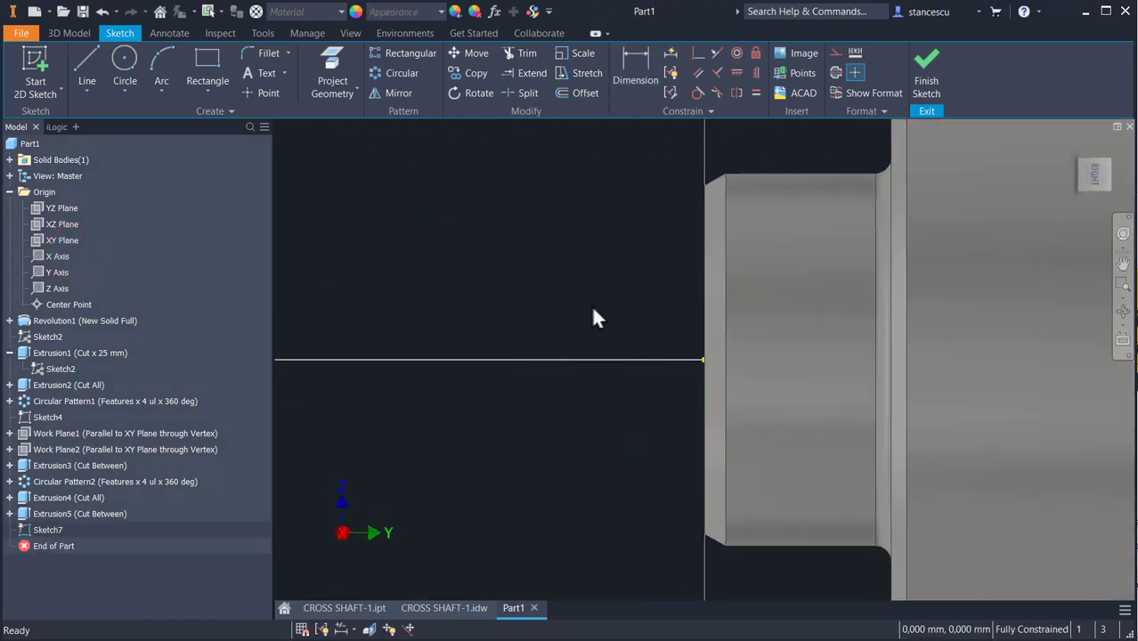
key(F7)
- Sketch a rectangle over the sharp outer corner where the hub's curved side meets its sloped lower edge in the section
middle_drag(846, 358, 437, 310)
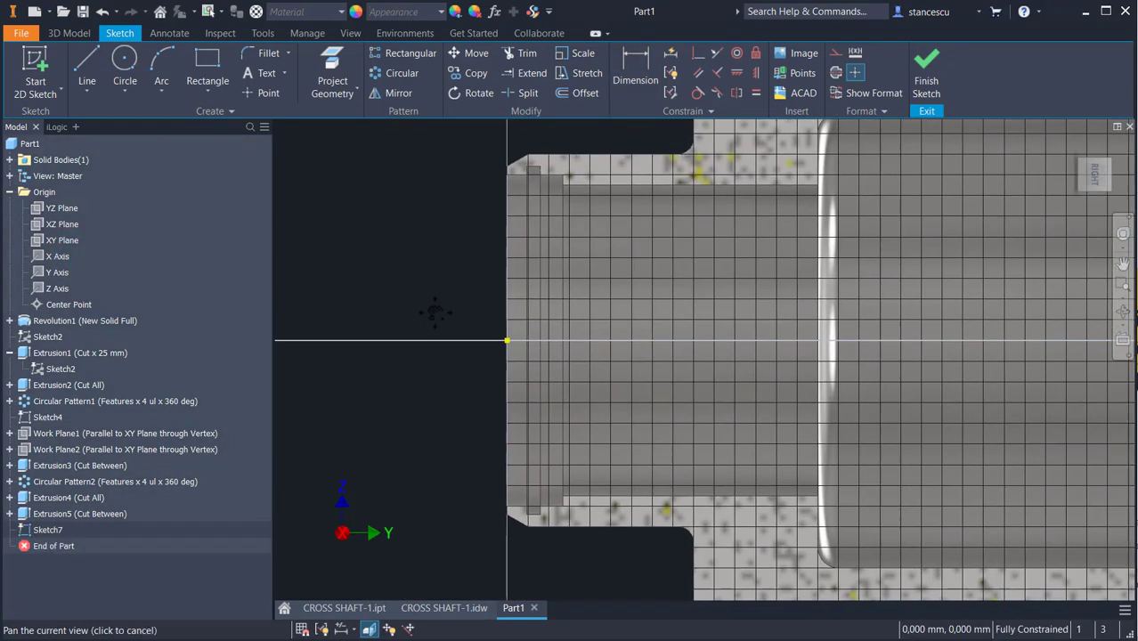
middle_drag(706, 353, 495, 322)
middle_drag(749, 370, 450, 390)
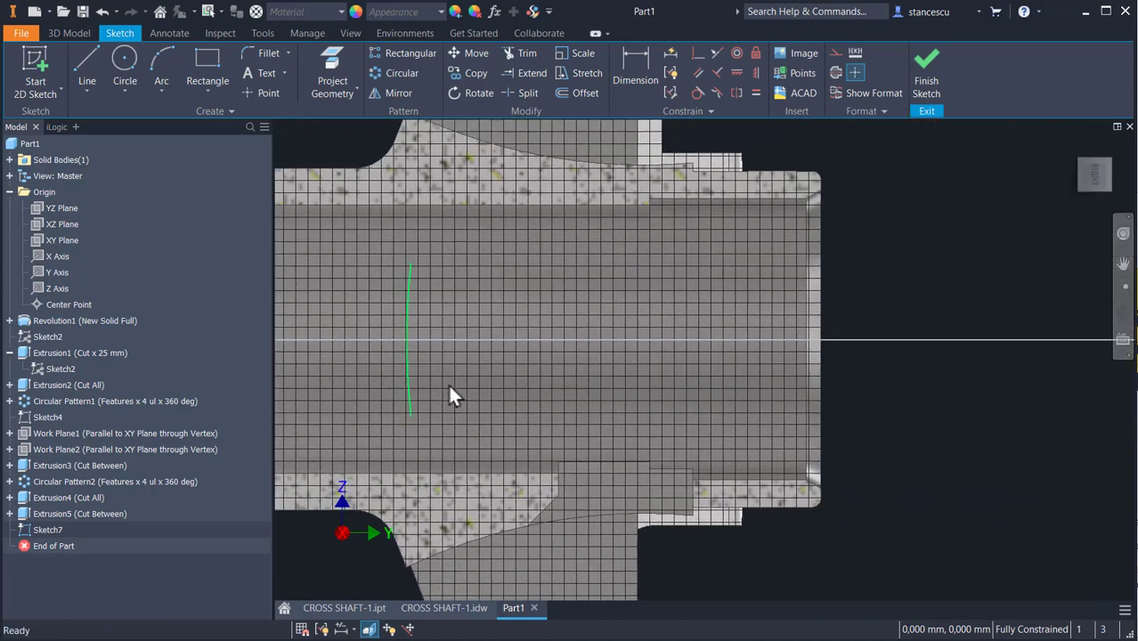
scroll(770, 451, up, 3)
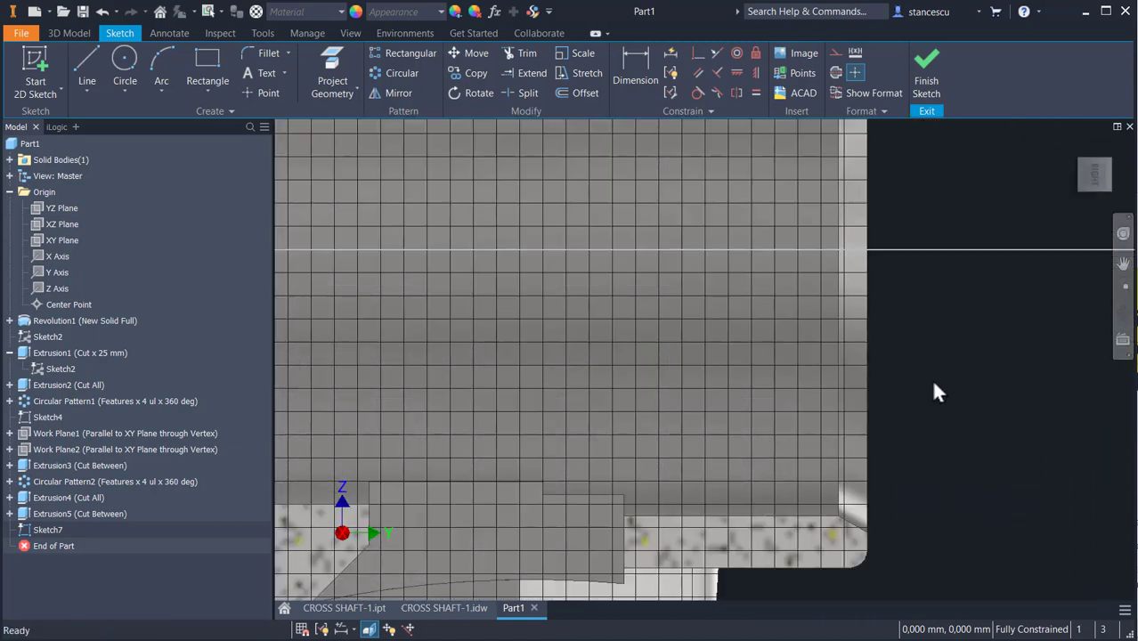
click(1114, 143)
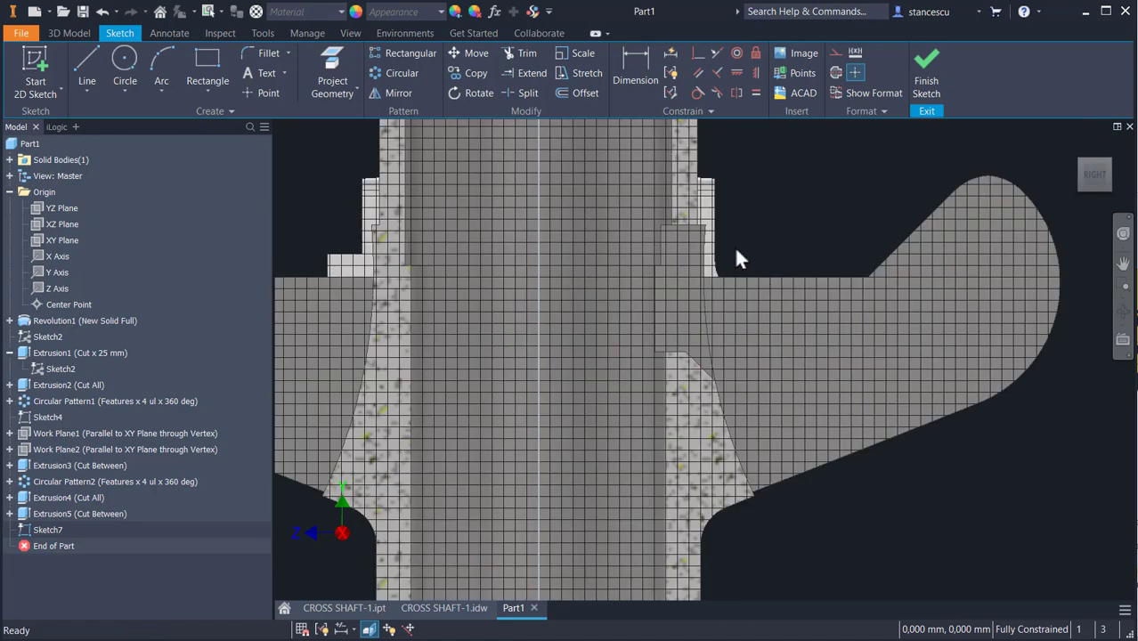
mouse_move(737, 258)
middle_down()
mouse_move(798, 427)
mouse_move(775, 229)
mouse_move(783, 441)
middle_up()
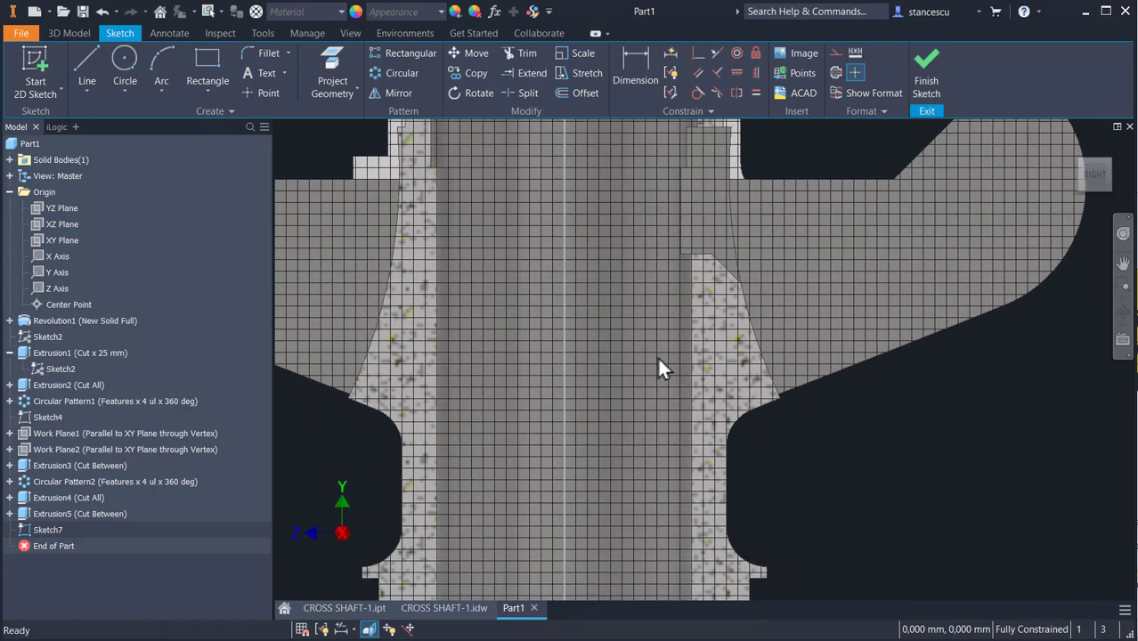
scroll(798, 423, down, 6)
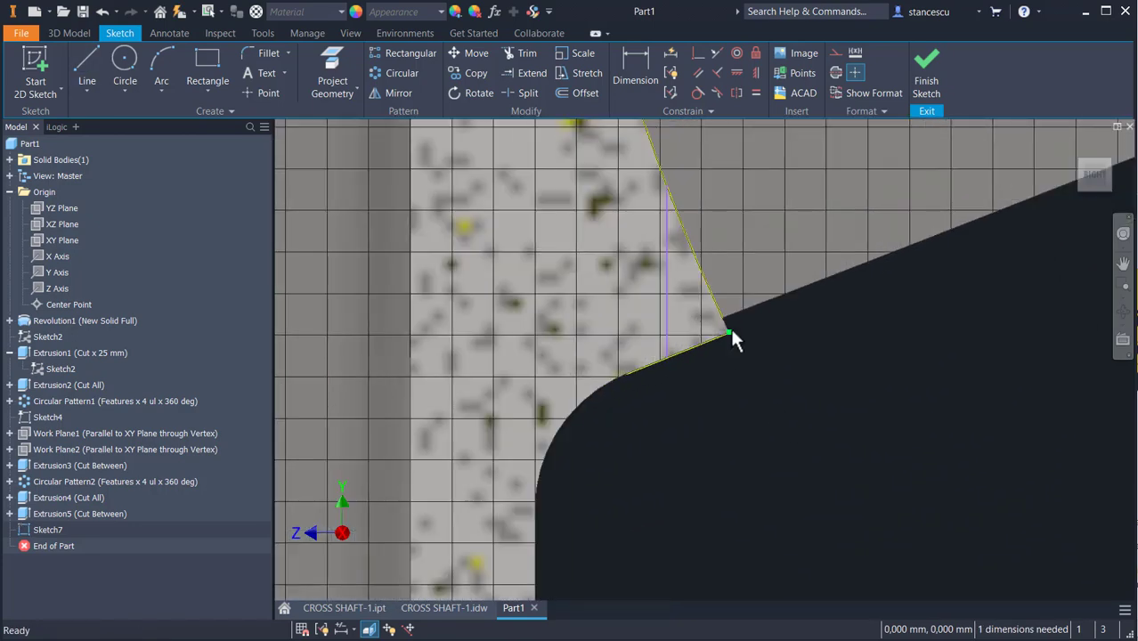
scroll(730, 332, down, 3)
mouse_move(734, 343)
middle_down()
mouse_move(719, 310)
mouse_move(787, 488)
middle_up()
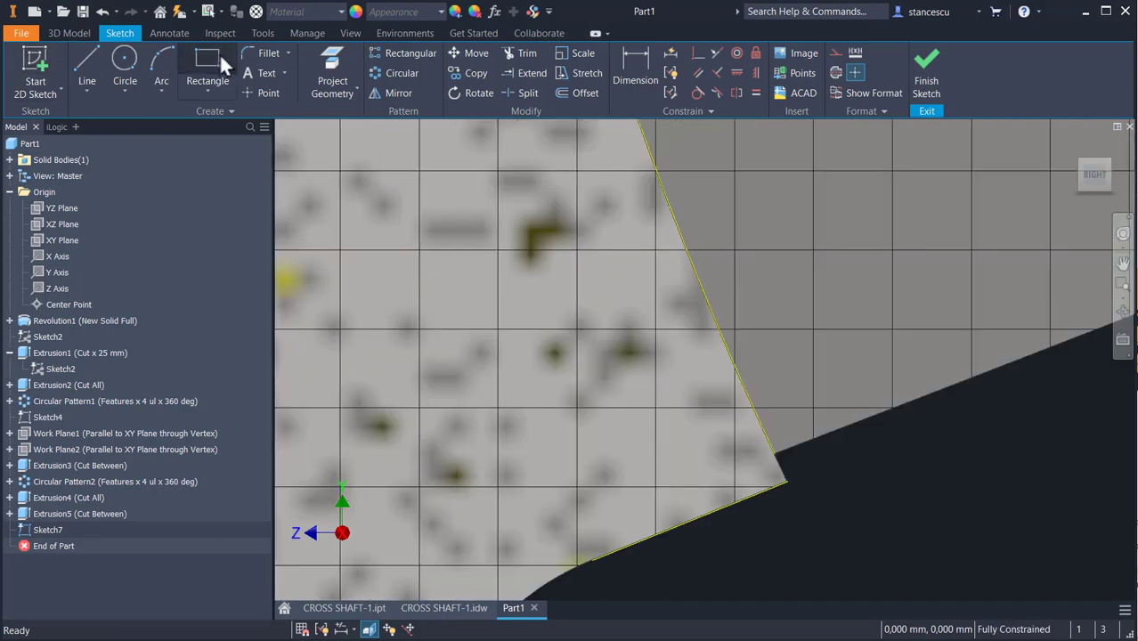
click(216, 82)
click(858, 529)
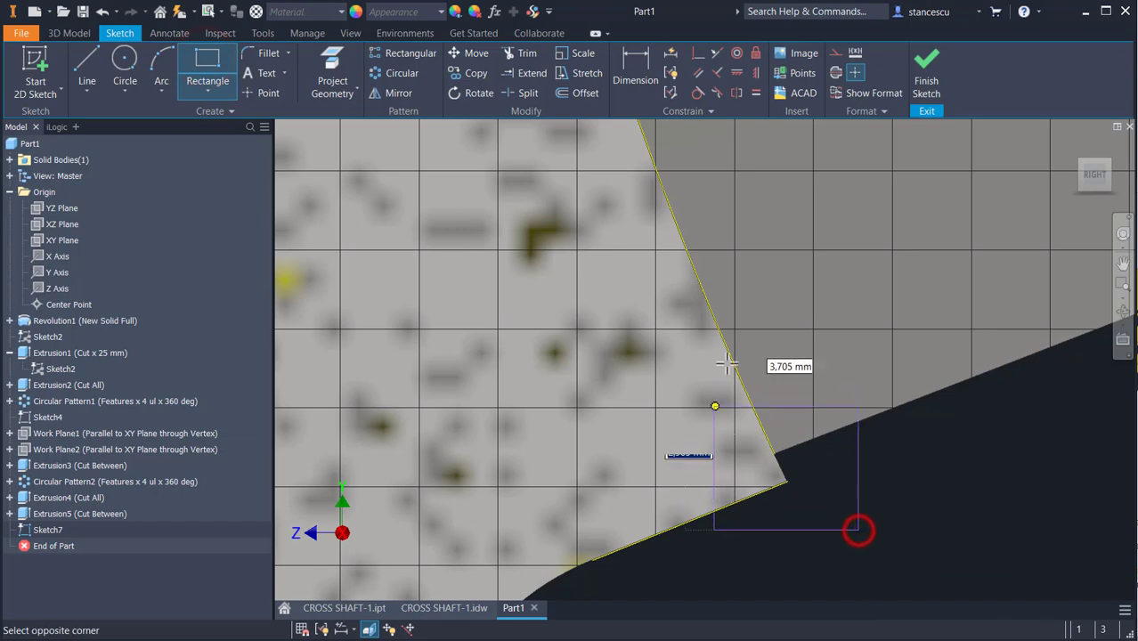
click(689, 207)
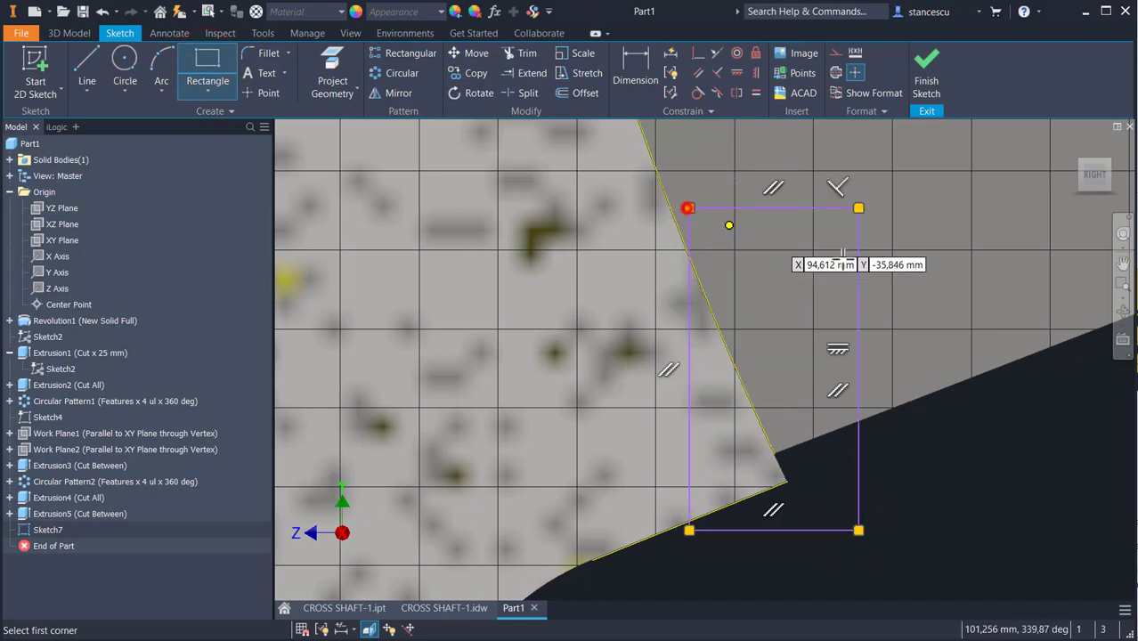
- Check the hub width in the CROSS SHAFT-1.idw drawing and dimension the rectangle's inner vertical side 36 mm from the shaft's centre axis
scroll(989, 468, up, 8)
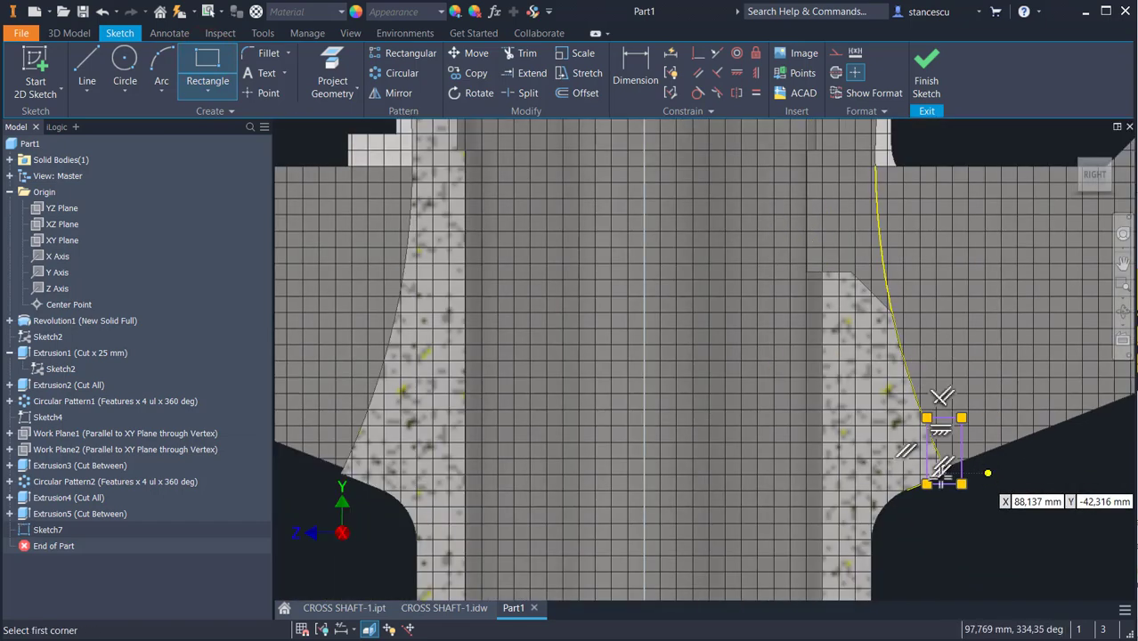
middle_drag(745, 412, 730, 323)
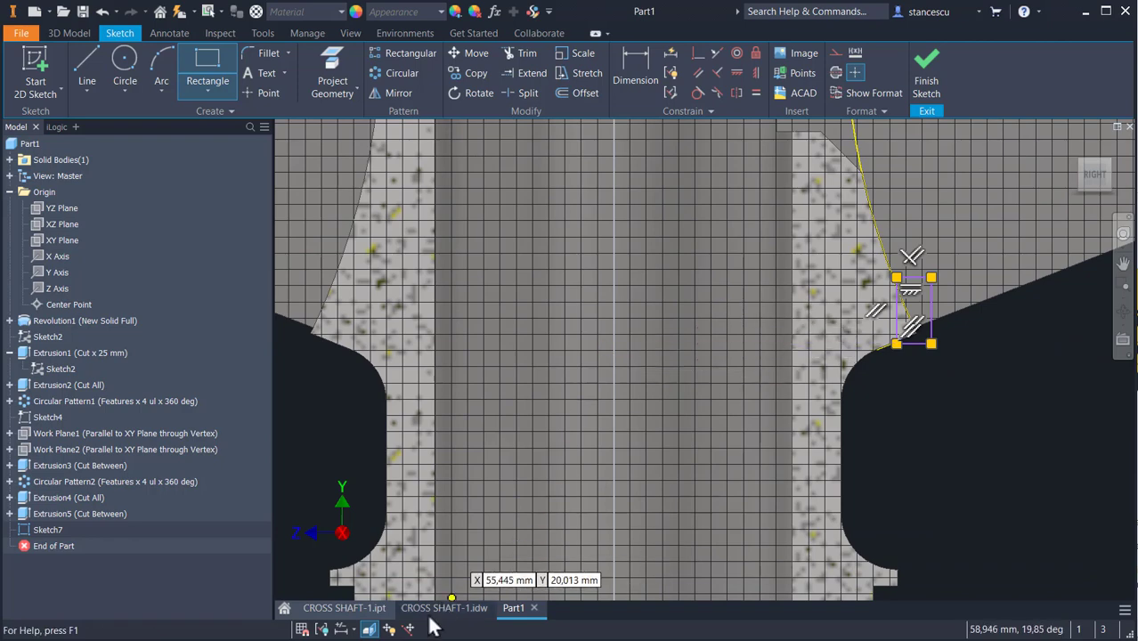
click(431, 612)
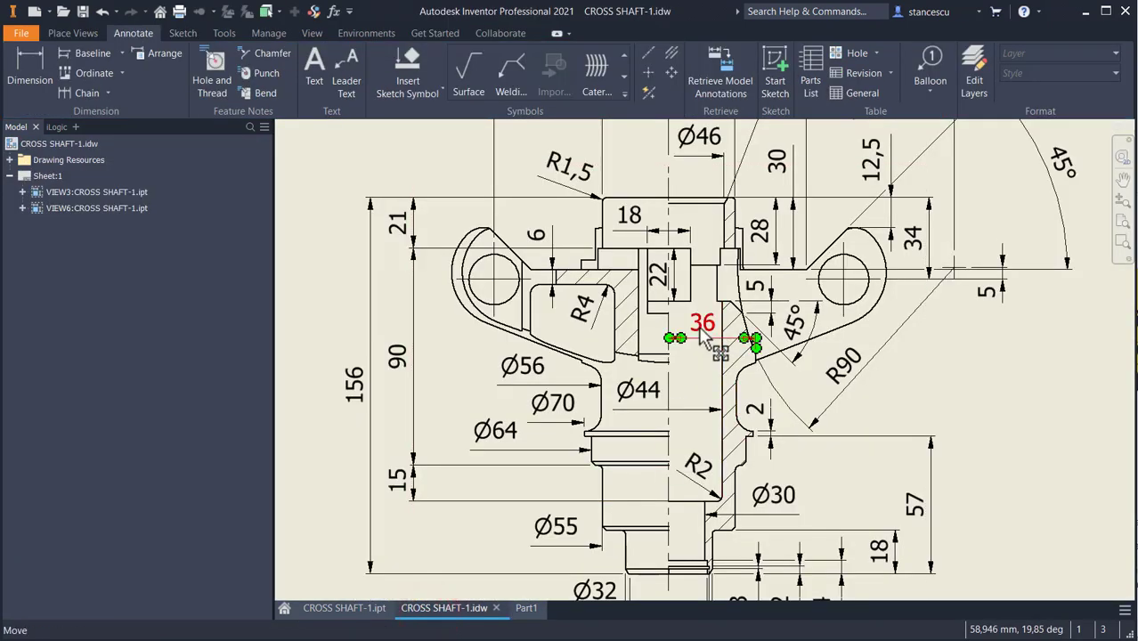
click(524, 608)
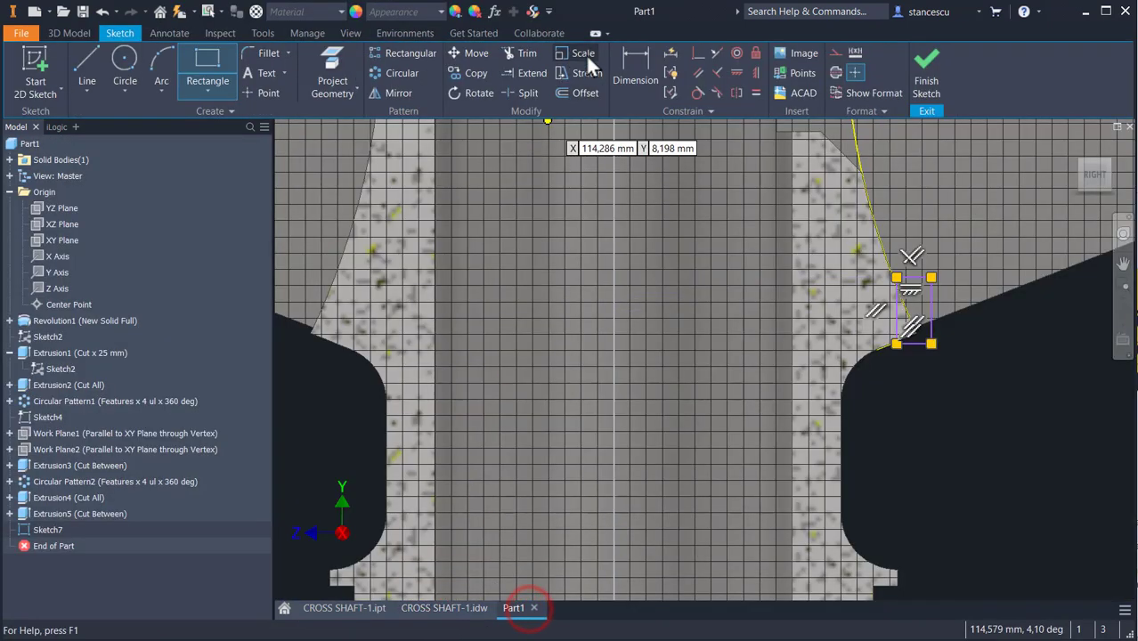
click(632, 71)
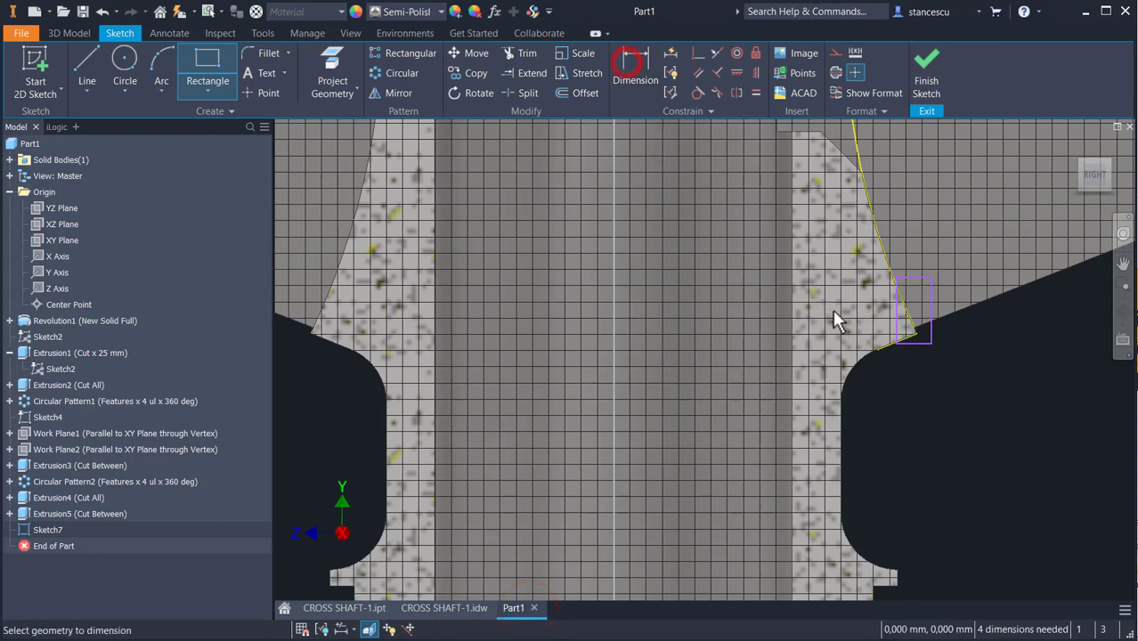
click(895, 319)
middle_drag(925, 450, 955, 274)
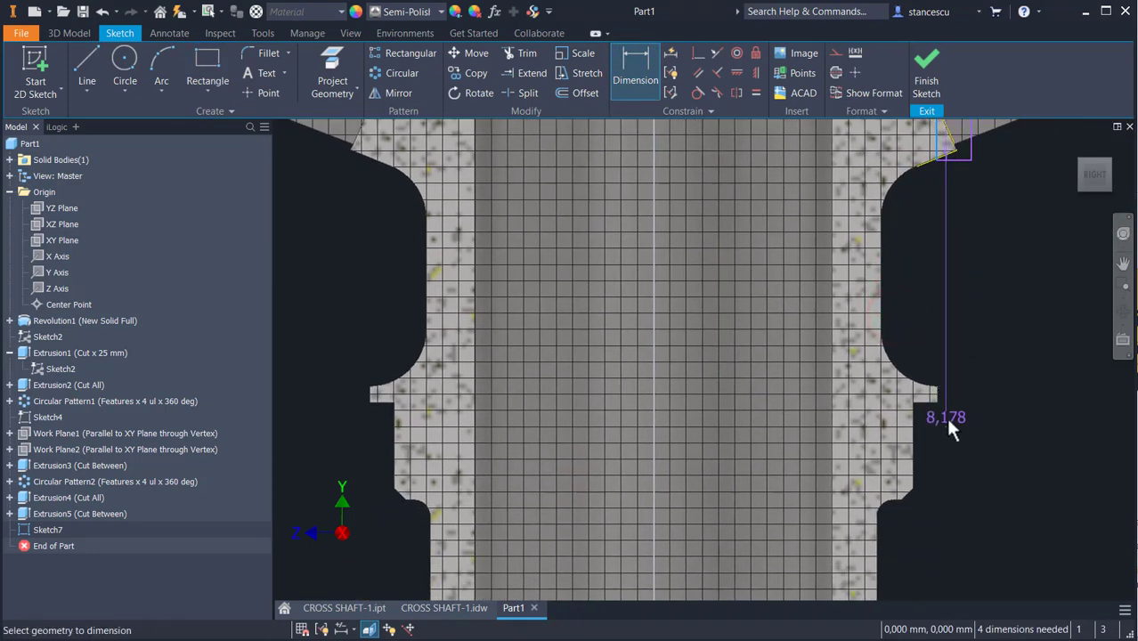
mouse_move(950, 422)
middle_down()
mouse_move(841, 312)
mouse_move(727, 374)
mouse_move(775, 437)
middle_up()
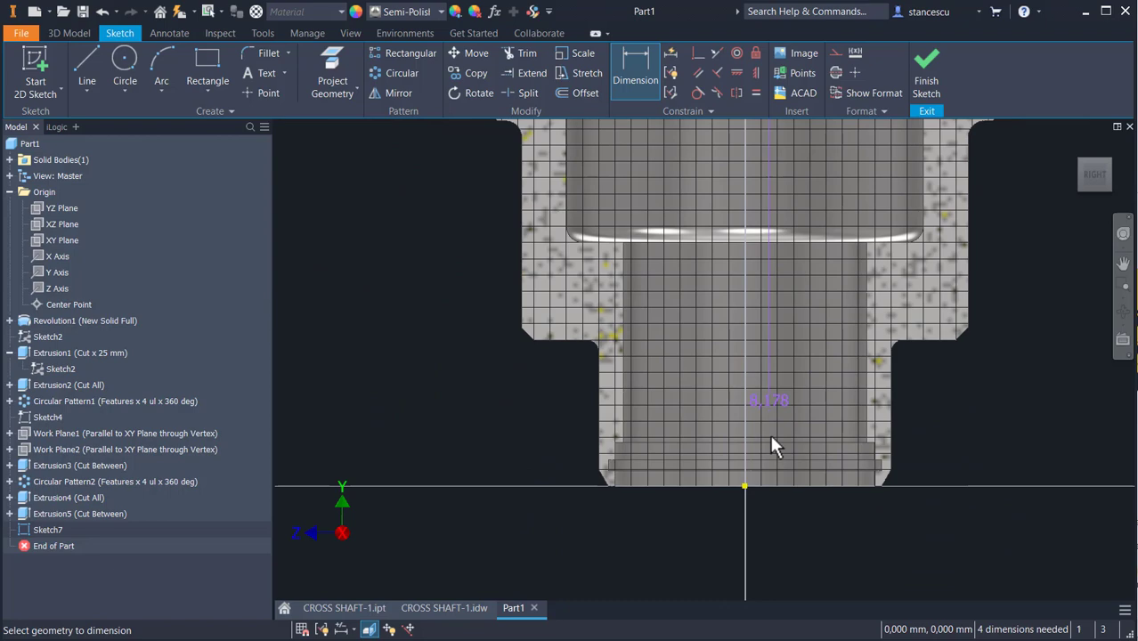
click(746, 490)
scroll(796, 536, up, 3)
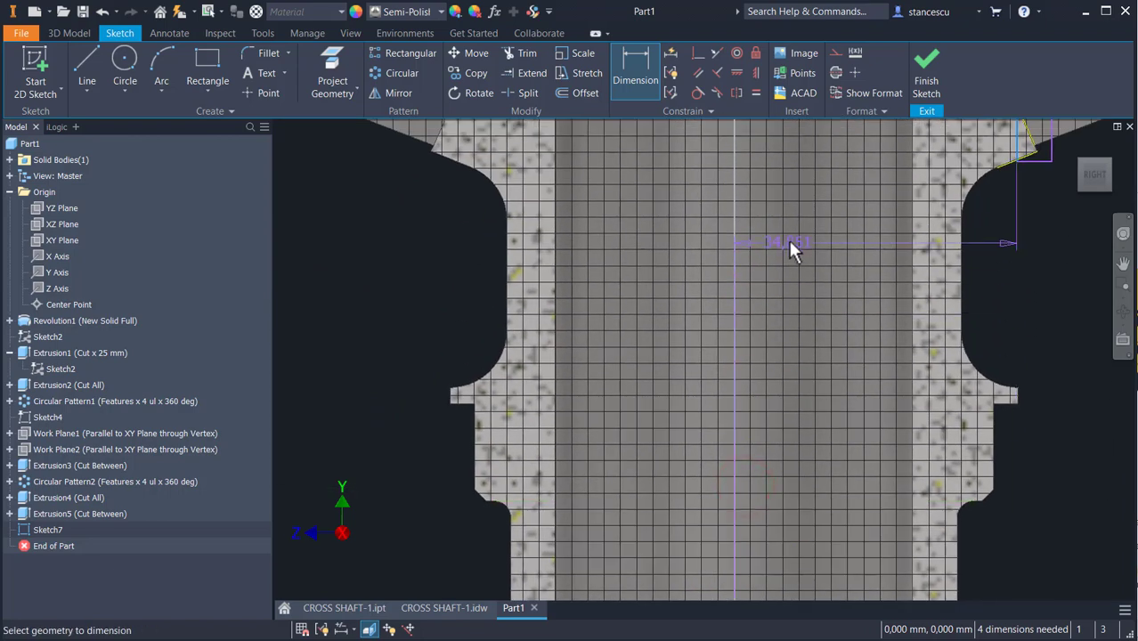
middle_drag(795, 246, 780, 470)
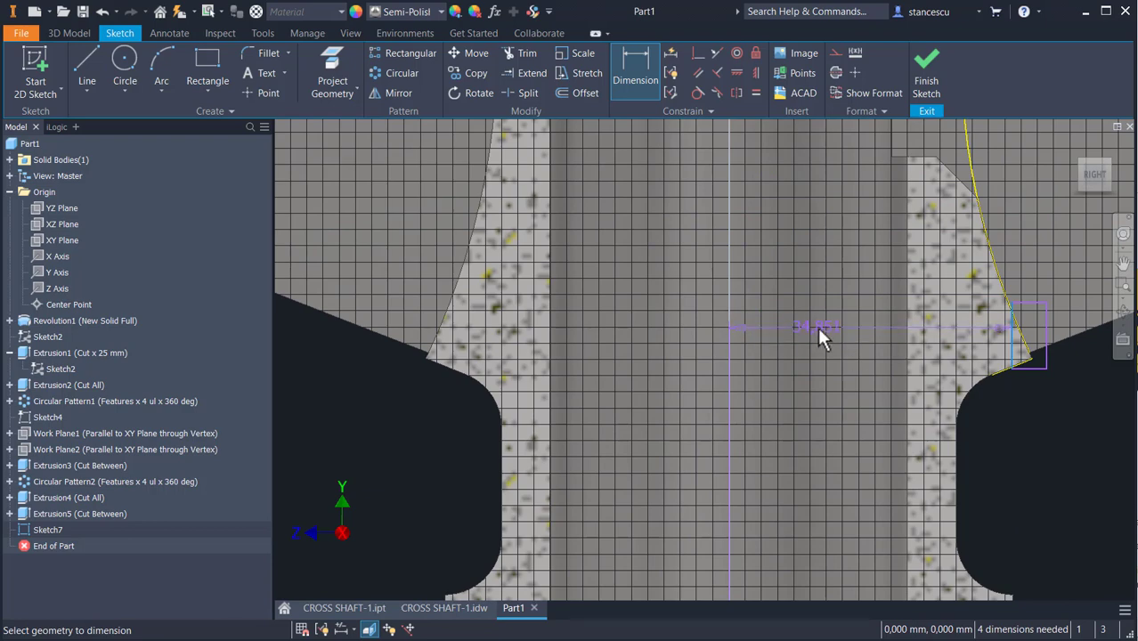
click(818, 327)
text(36)
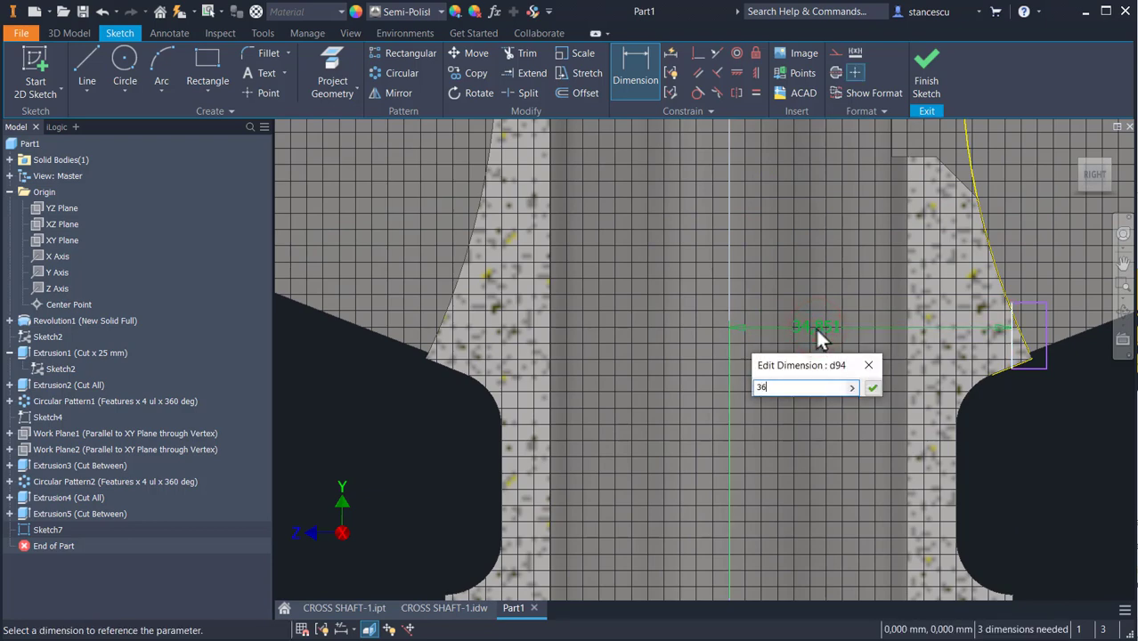
key(Return)
- Make the rectangle's upper side collinear with the projected horizontal upper edge of the arm
mouse_move(1011, 440)
middle_down()
mouse_move(944, 503)
mouse_move(917, 550)
middle_up()
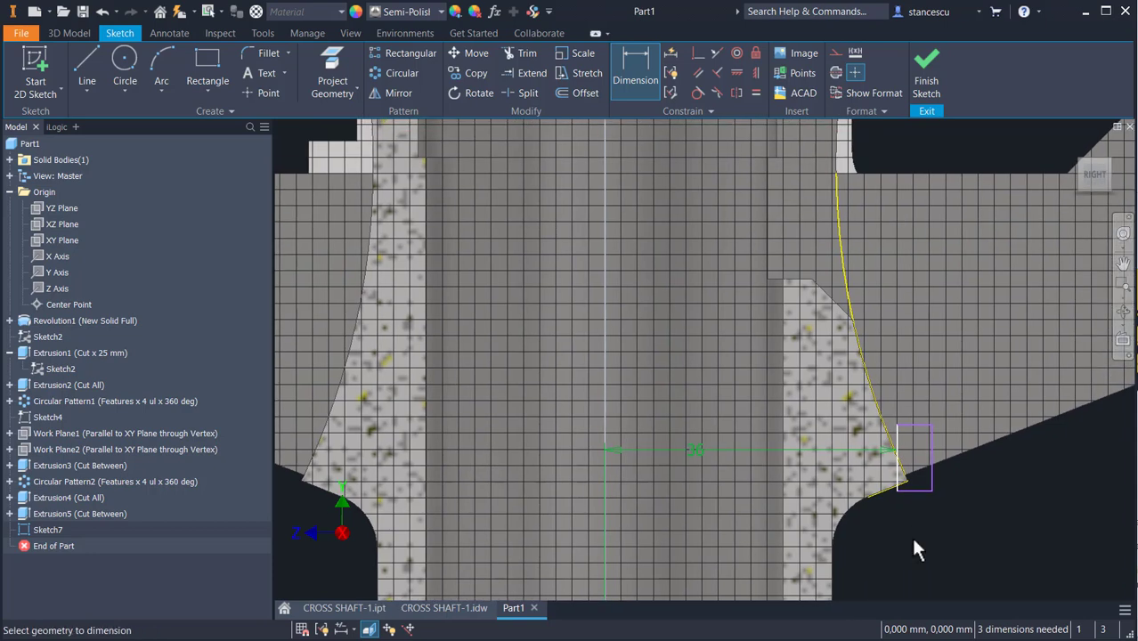
click(717, 53)
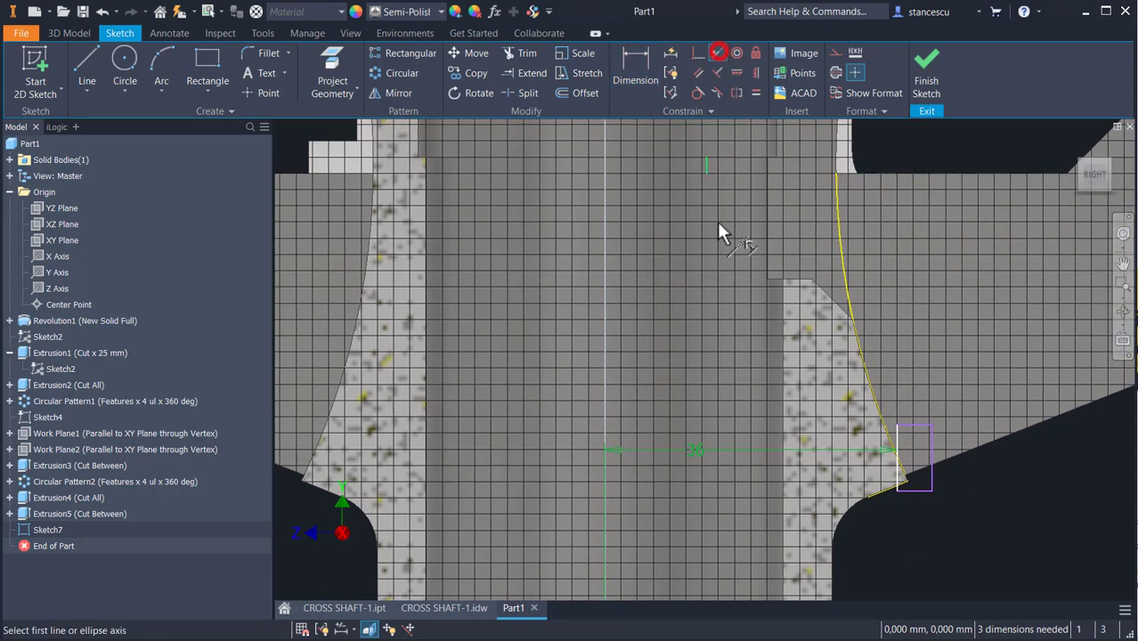
click(916, 426)
click(936, 174)
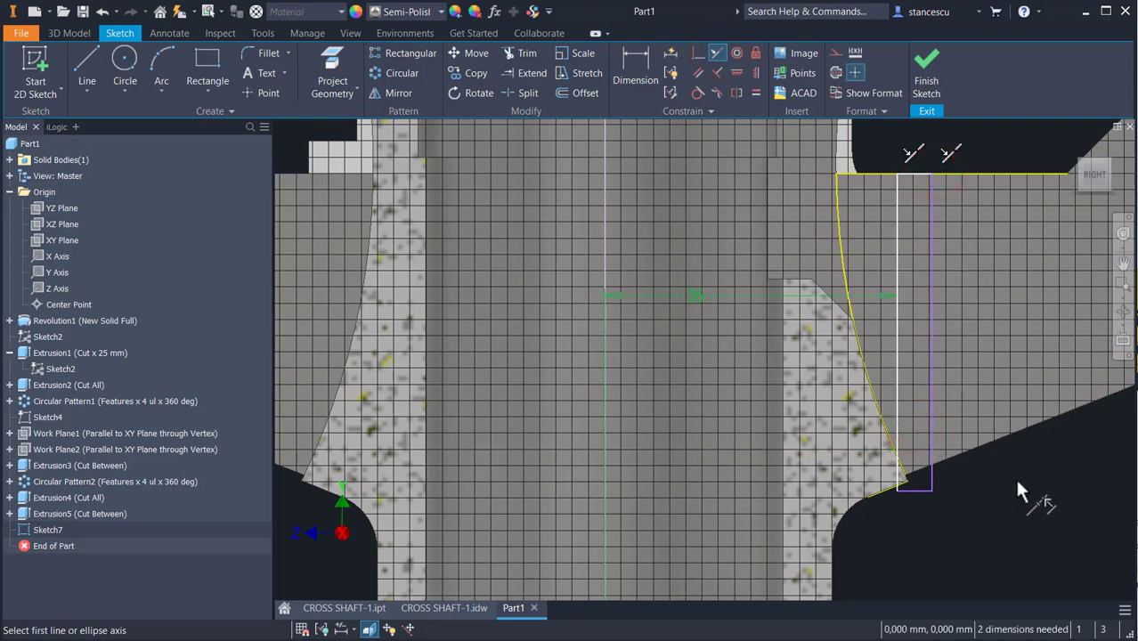
- Constrain the rectangle's outer vertical side coincident with the sharp outer corner point of the hub section
scroll(929, 511, up, 3)
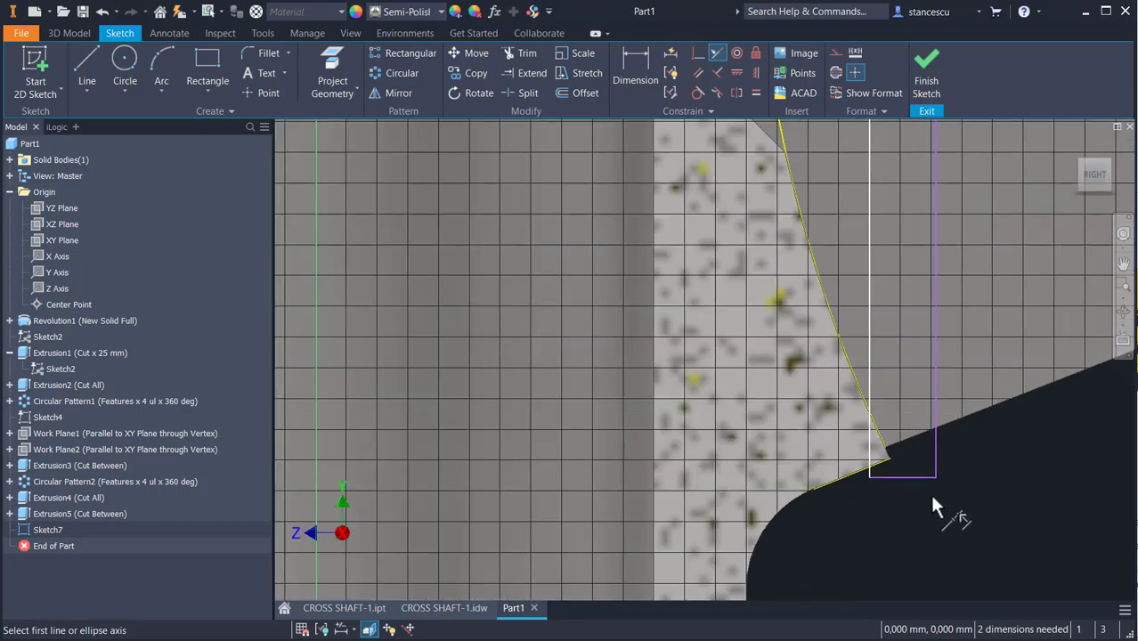
click(695, 55)
click(933, 442)
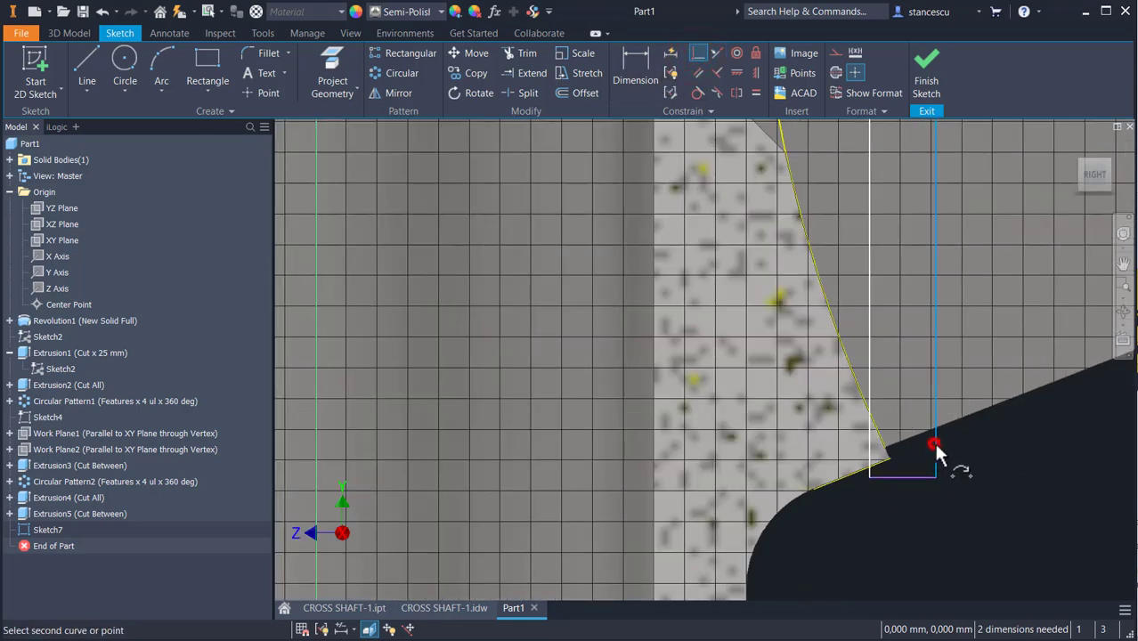
click(889, 458)
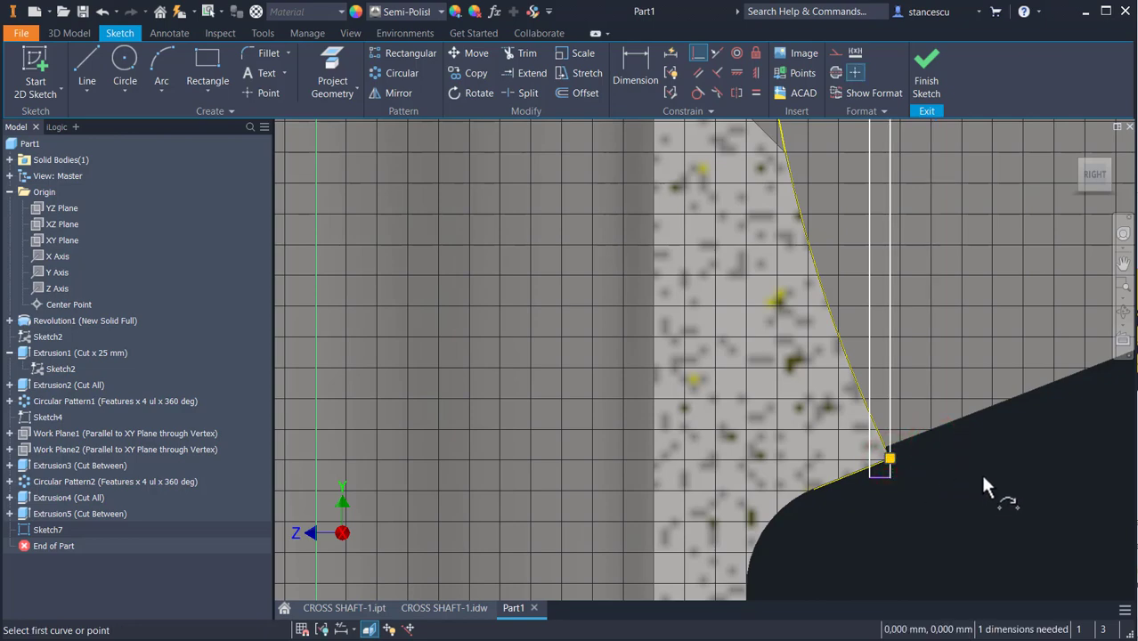
middle_drag(979, 392, 968, 504)
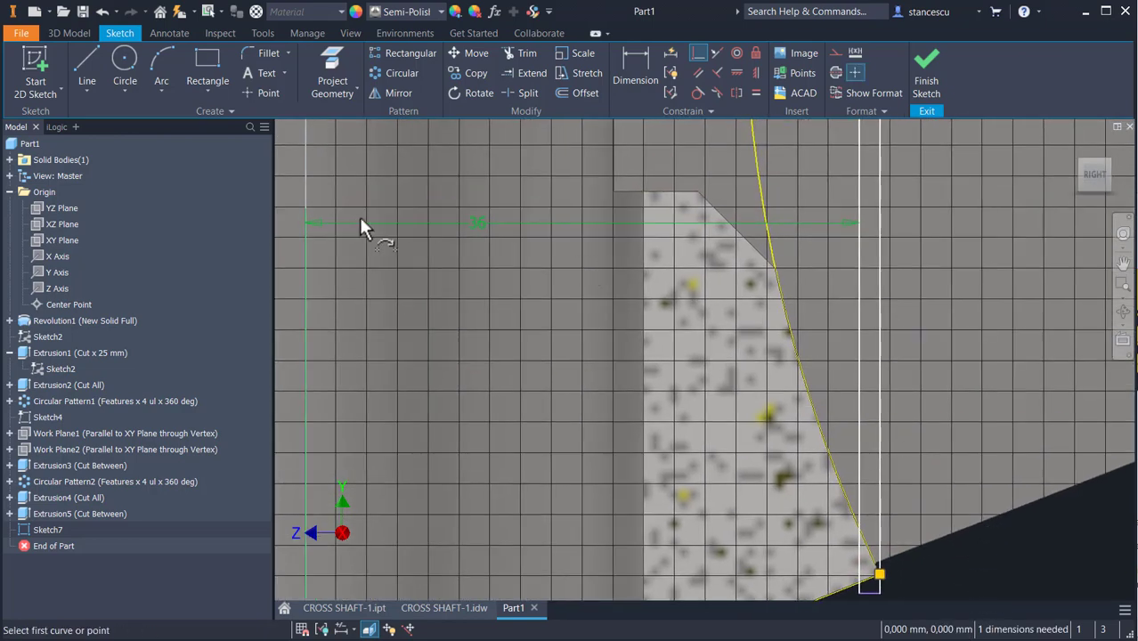
scroll(936, 511, up, 4)
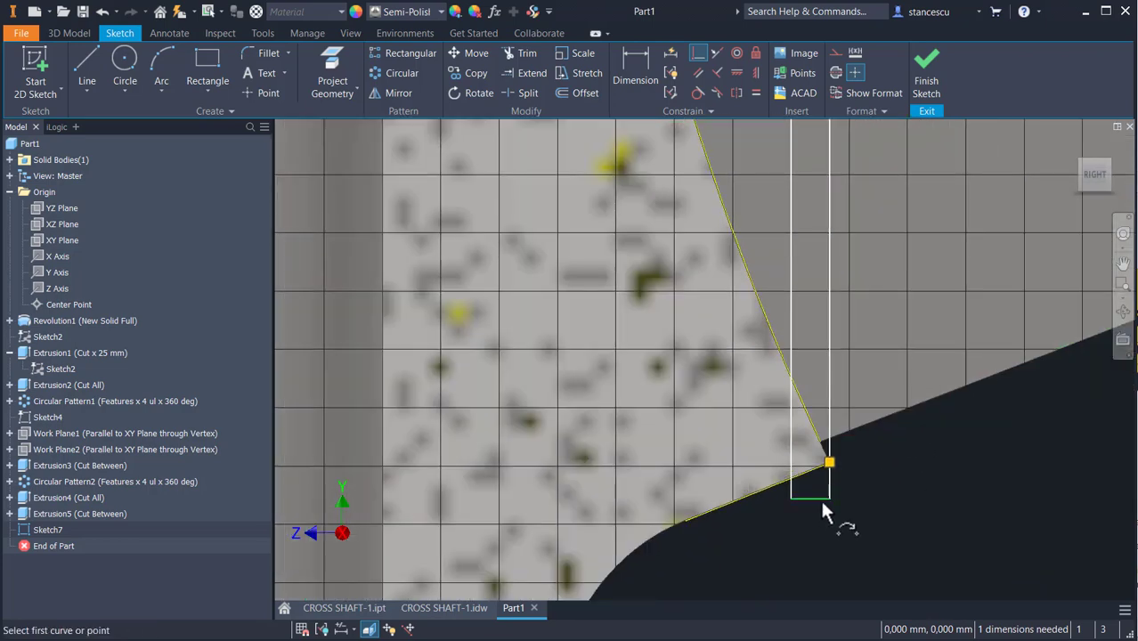
click(820, 498)
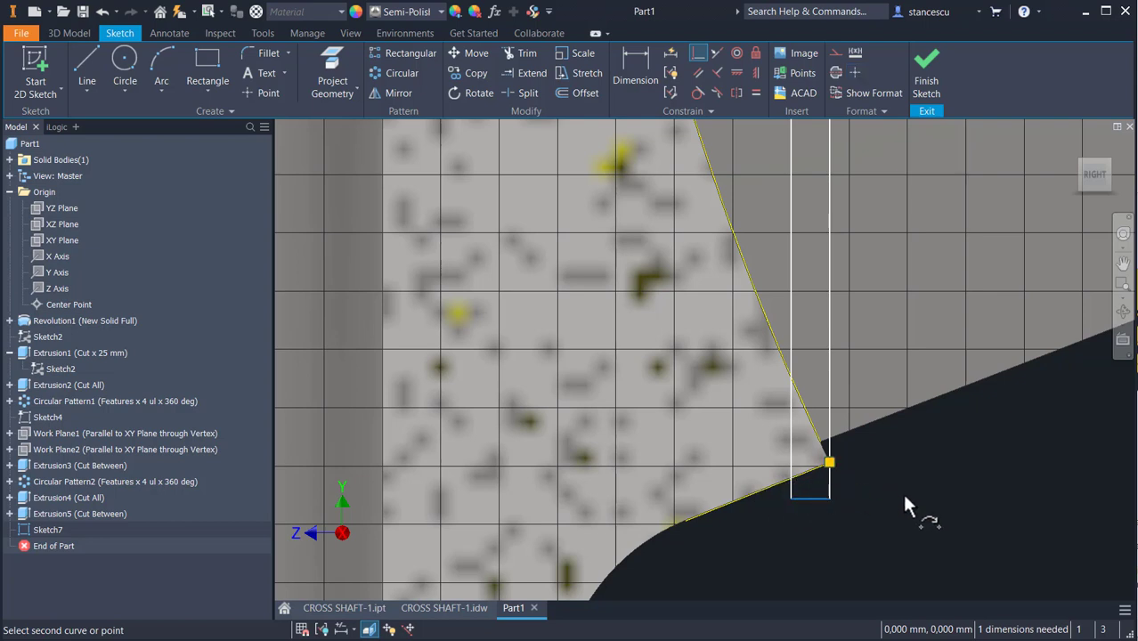
key(Escape)
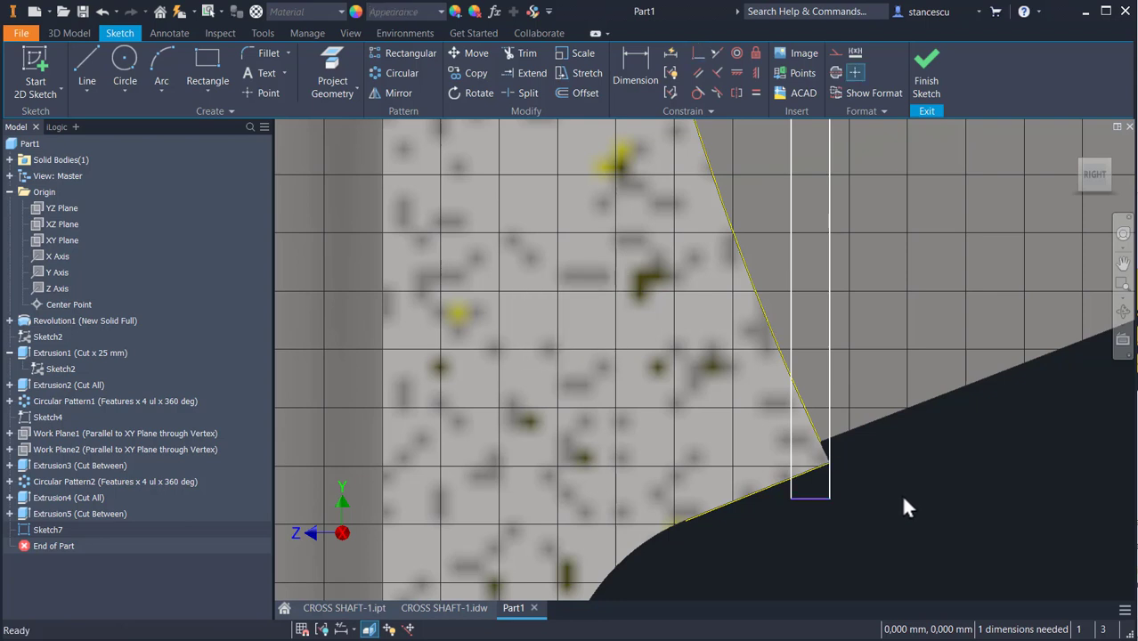
- Place a sketch point on the projected sloped lower edge and make it coincident with the rectangle's inner vertical side
click(244, 91)
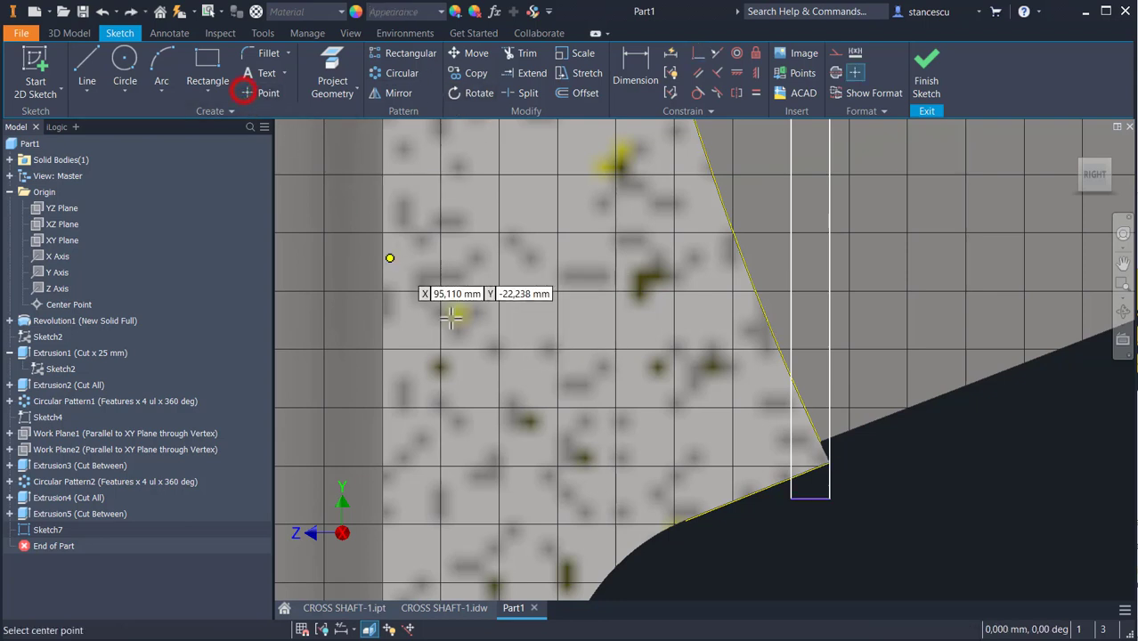
click(769, 486)
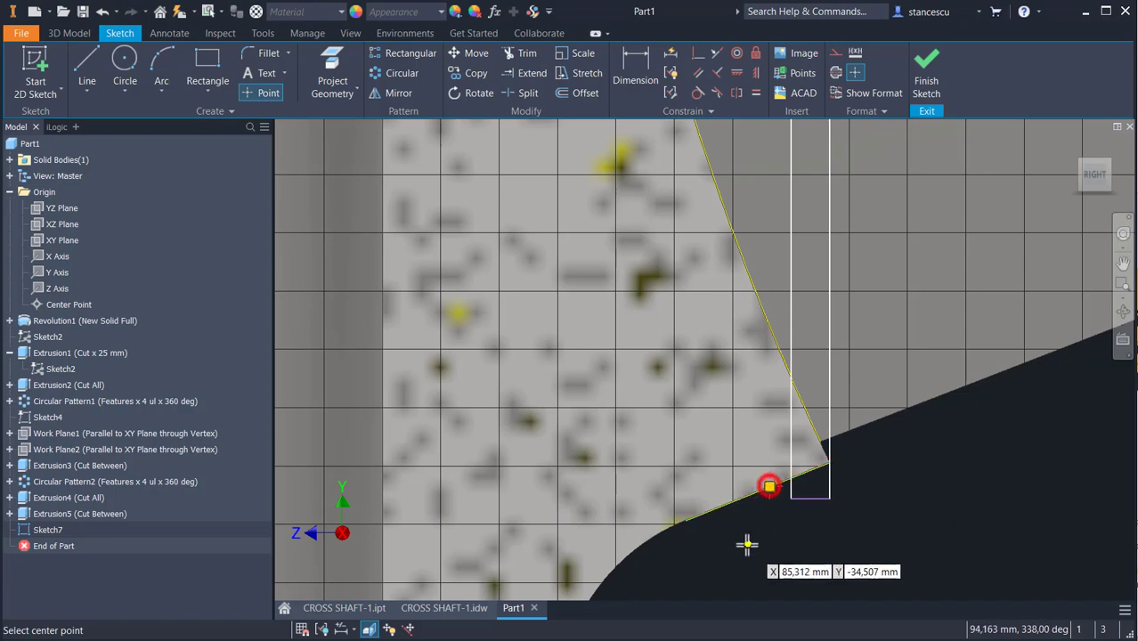
click(695, 54)
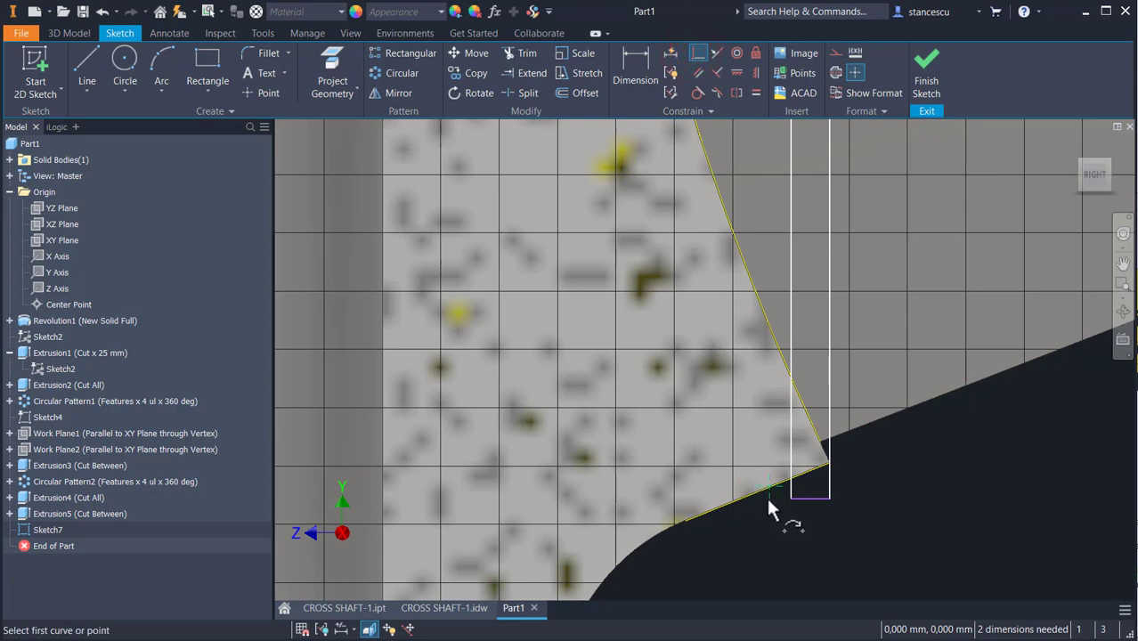
click(769, 490)
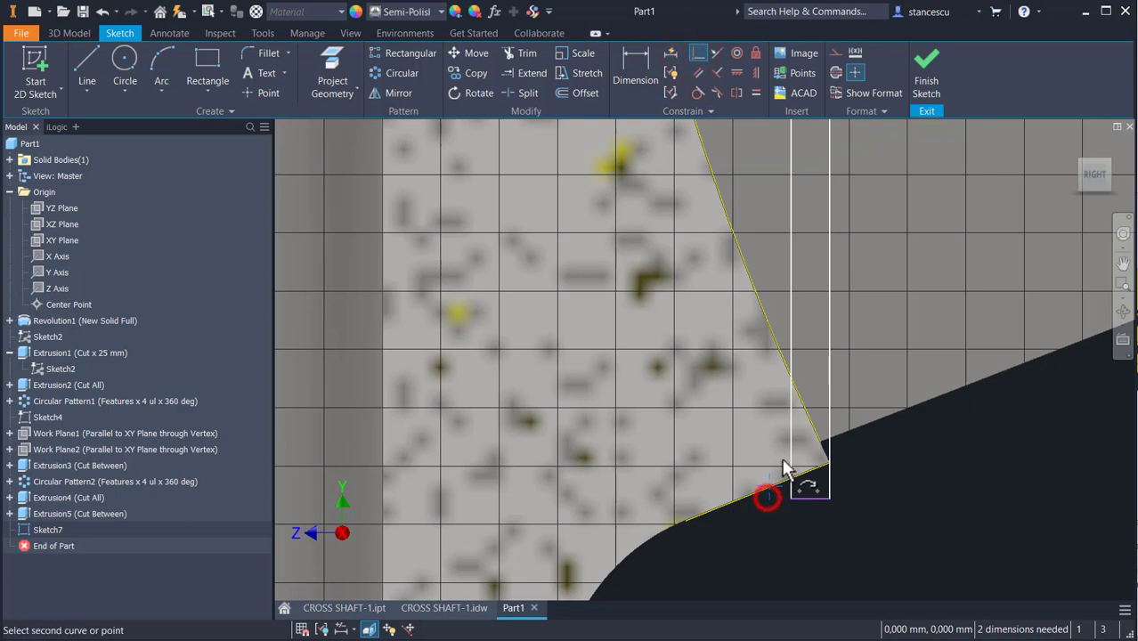
click(787, 326)
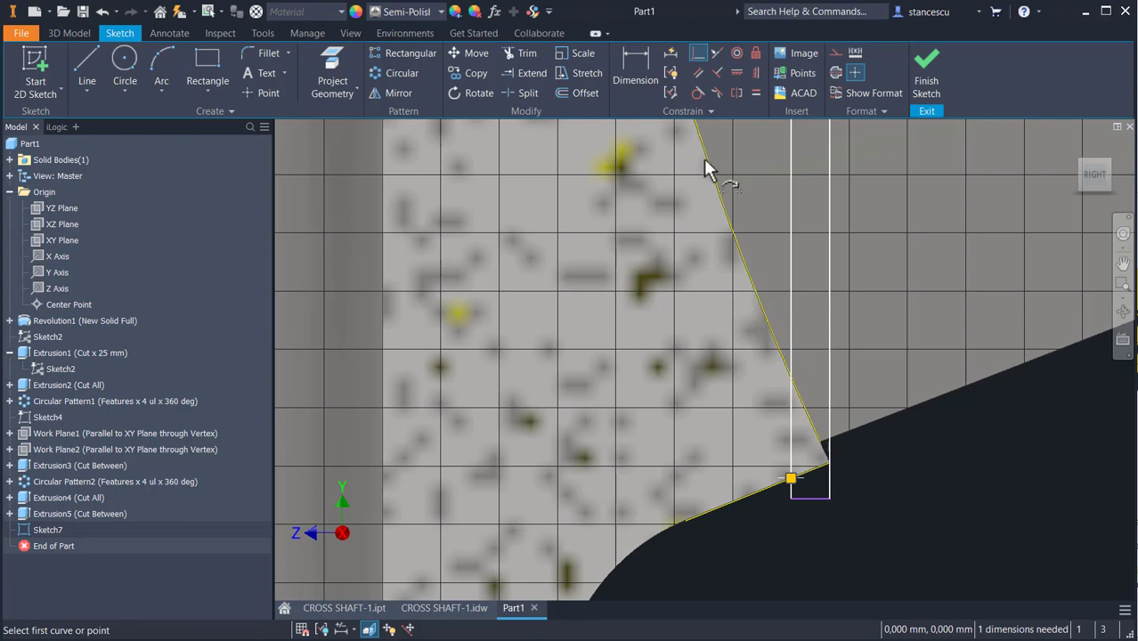
- Constrain the rectangle's lower side coincident with the sketch point on the sloped edge
click(693, 80)
click(818, 497)
click(790, 479)
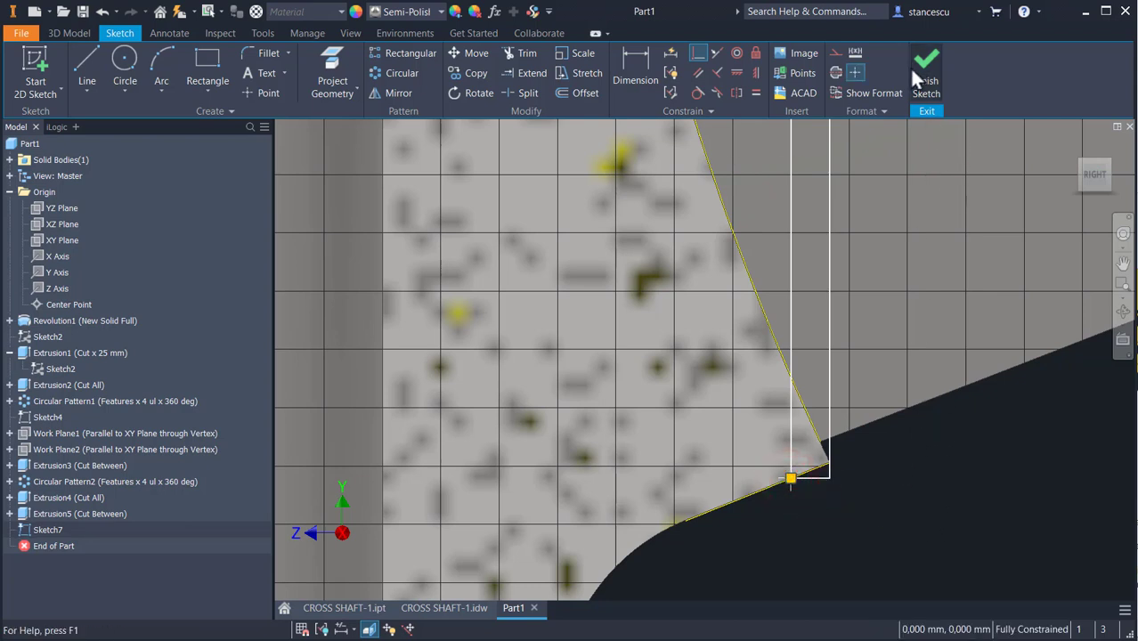
- Finish the rectangular trimming sketch on the hub's outer corner
scroll(899, 237, down, 3)
mouse_move(894, 277)
middle_down()
mouse_move(872, 478)
mouse_move(894, 330)
middle_up()
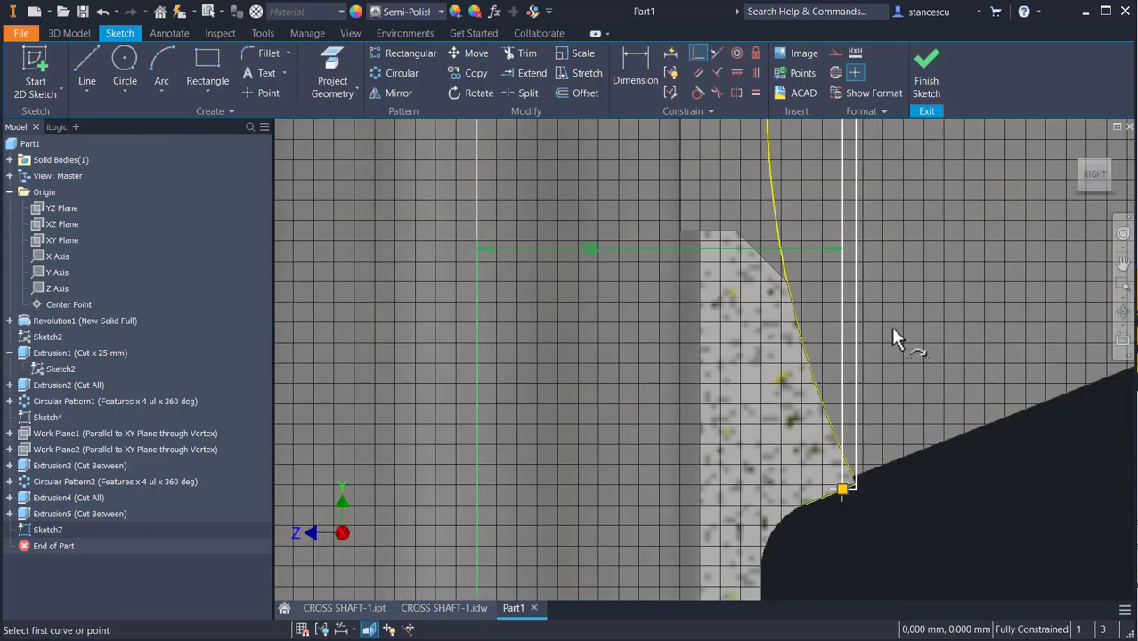
middle_drag(882, 290, 888, 406)
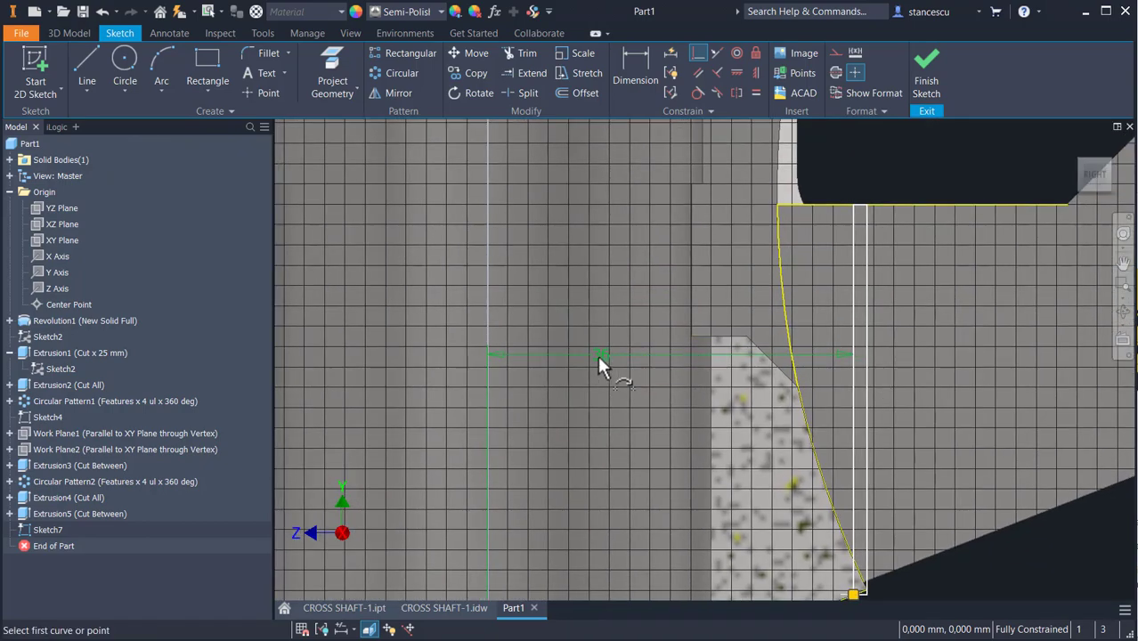
click(926, 69)
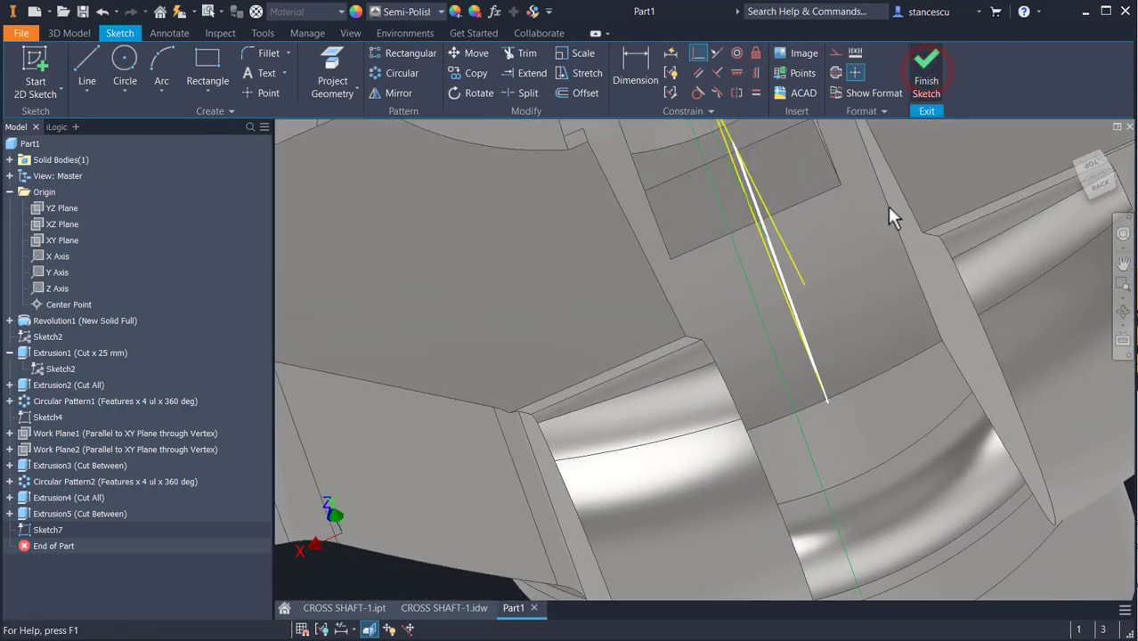
- Set up an Extrude cut using both regions of the narrow rectangular profile
shift+middle_drag(863, 294, 882, 374)
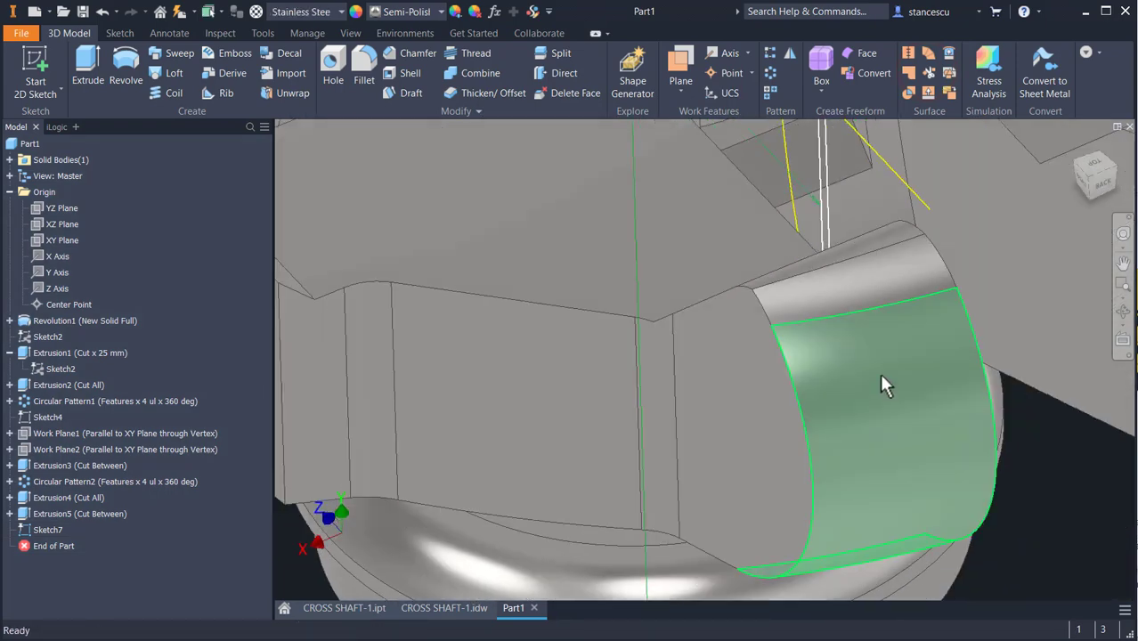
click(89, 67)
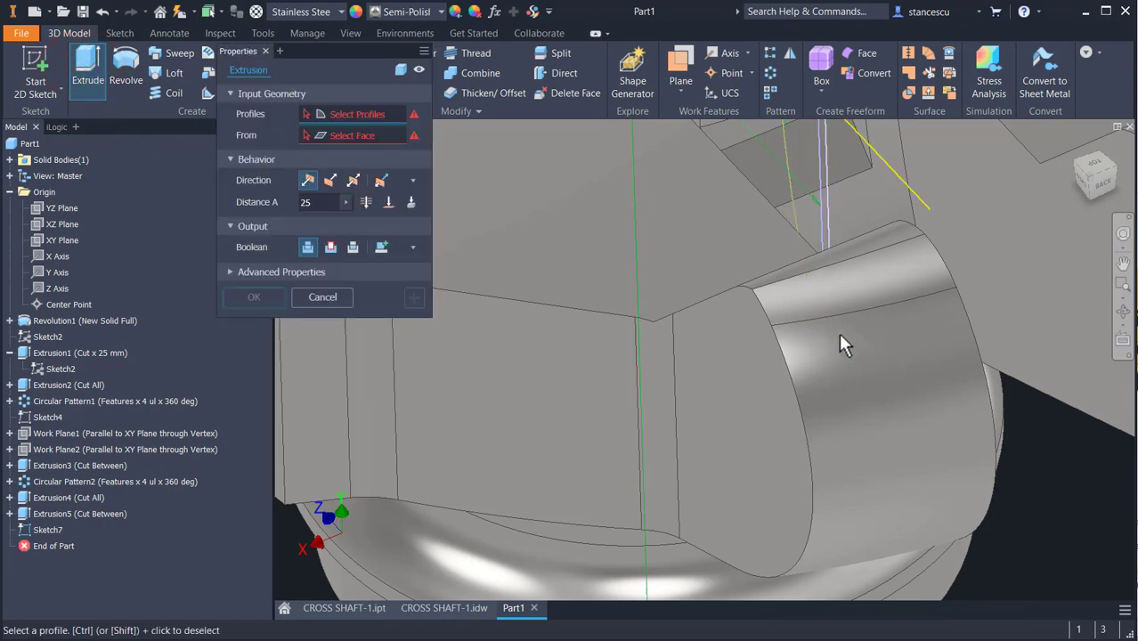
shift+middle_drag(840, 339, 869, 387)
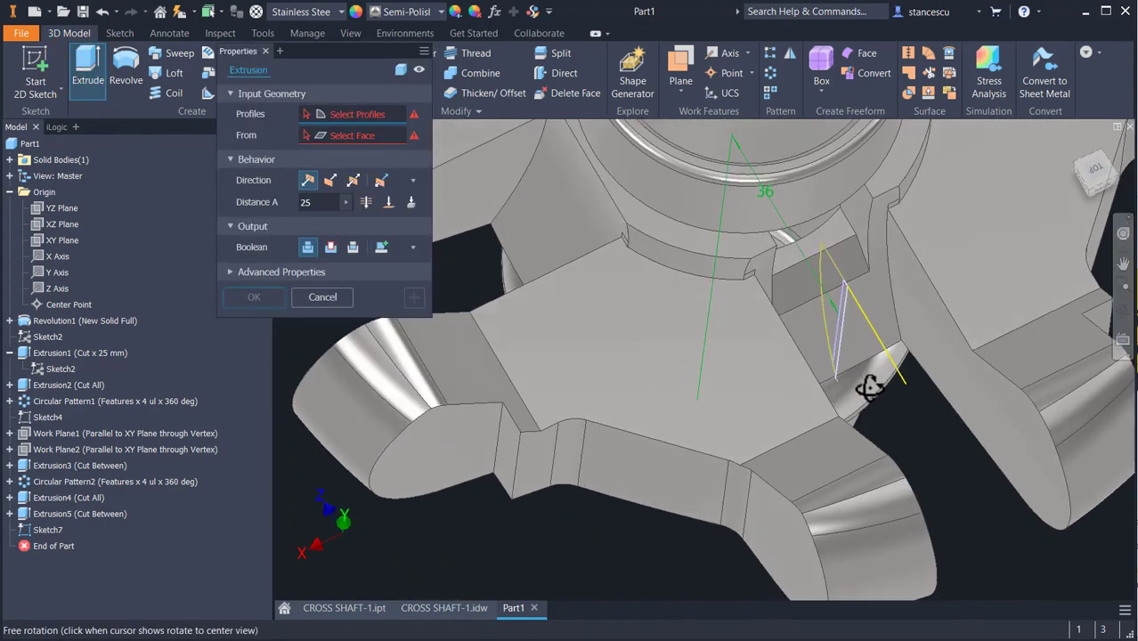
click(848, 327)
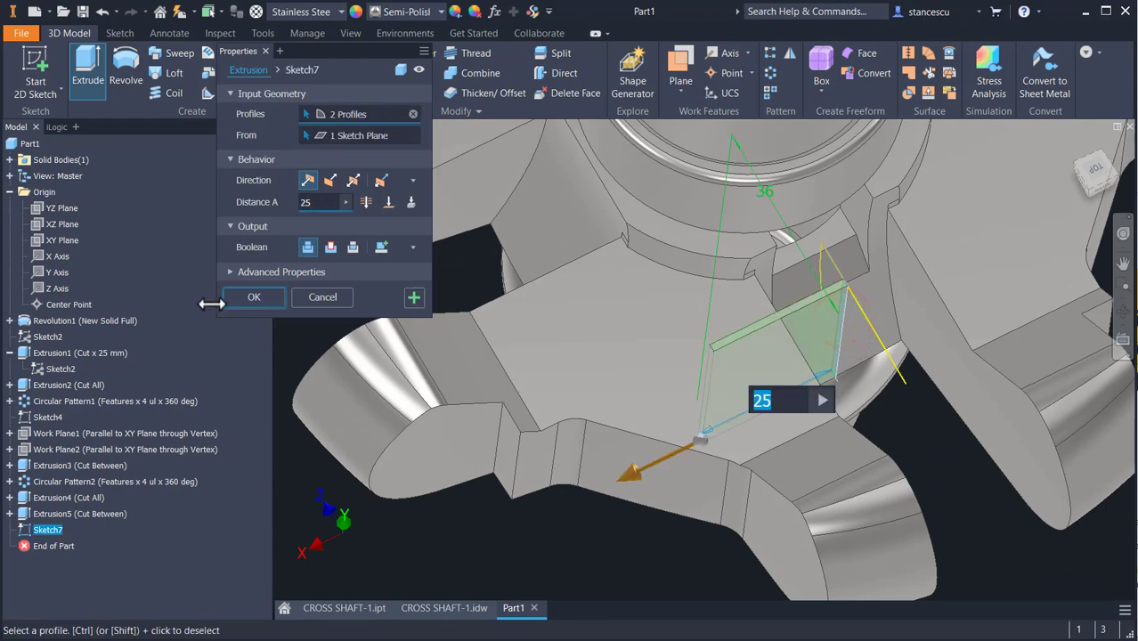
click(330, 247)
- Limit the cut from the flat side face of one lug to the facing side face across the gap and create it
click(395, 135)
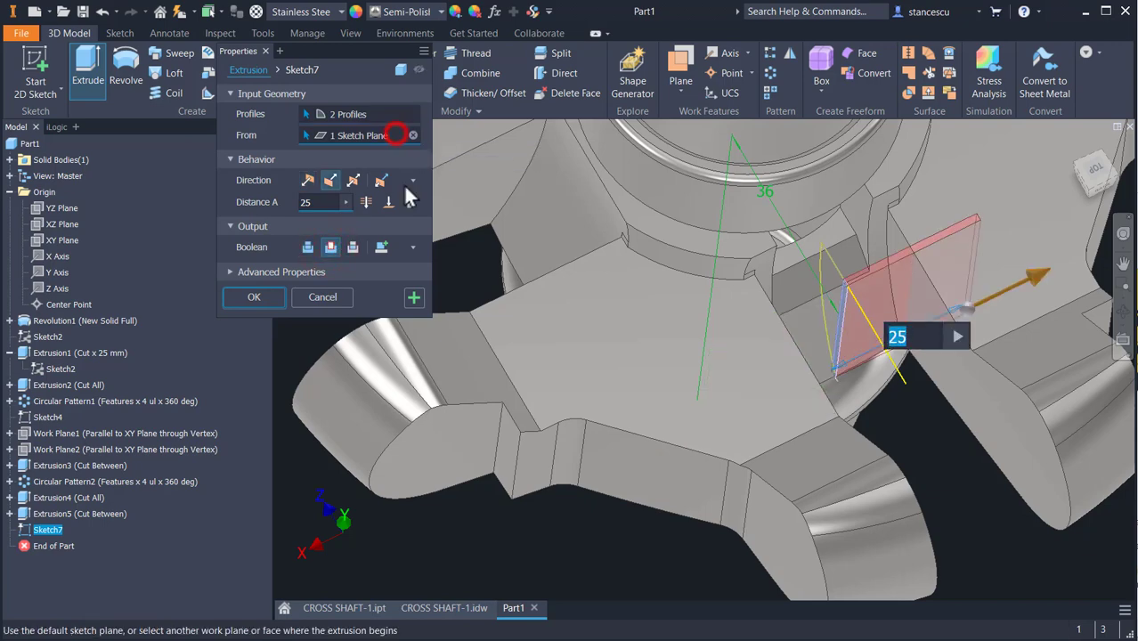
click(977, 403)
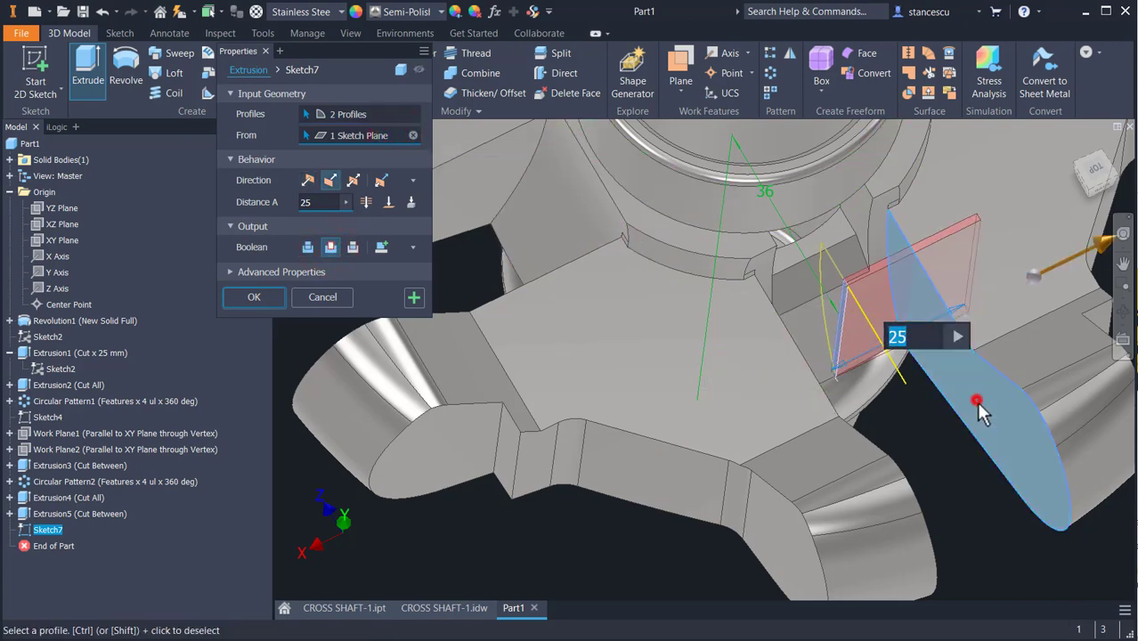
shift+middle_drag(977, 405, 916, 478)
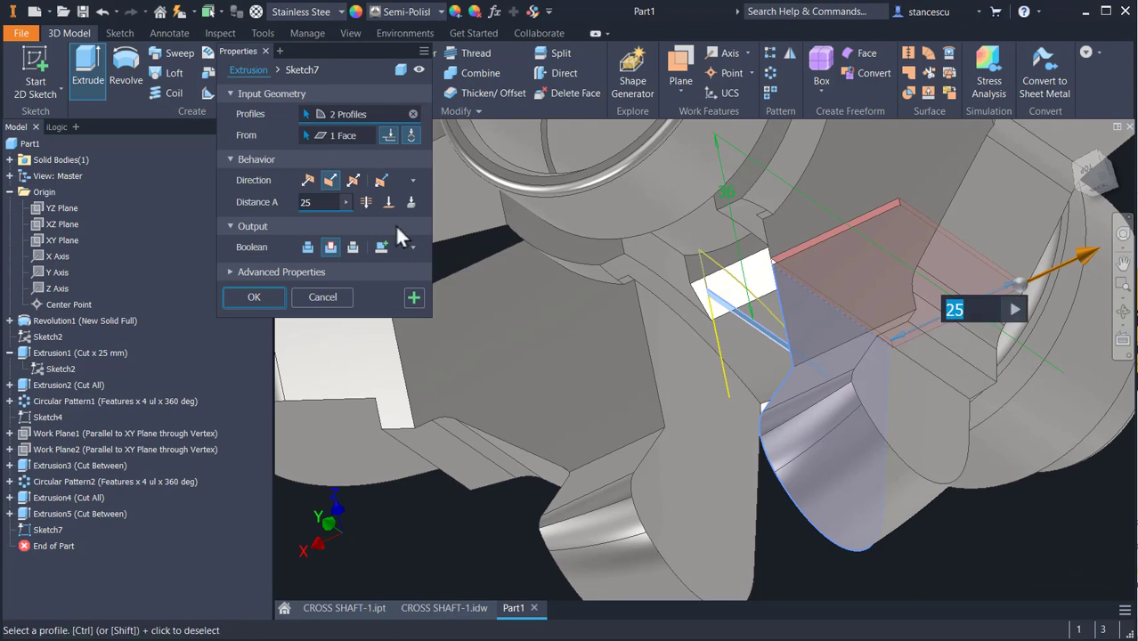
click(388, 203)
click(711, 455)
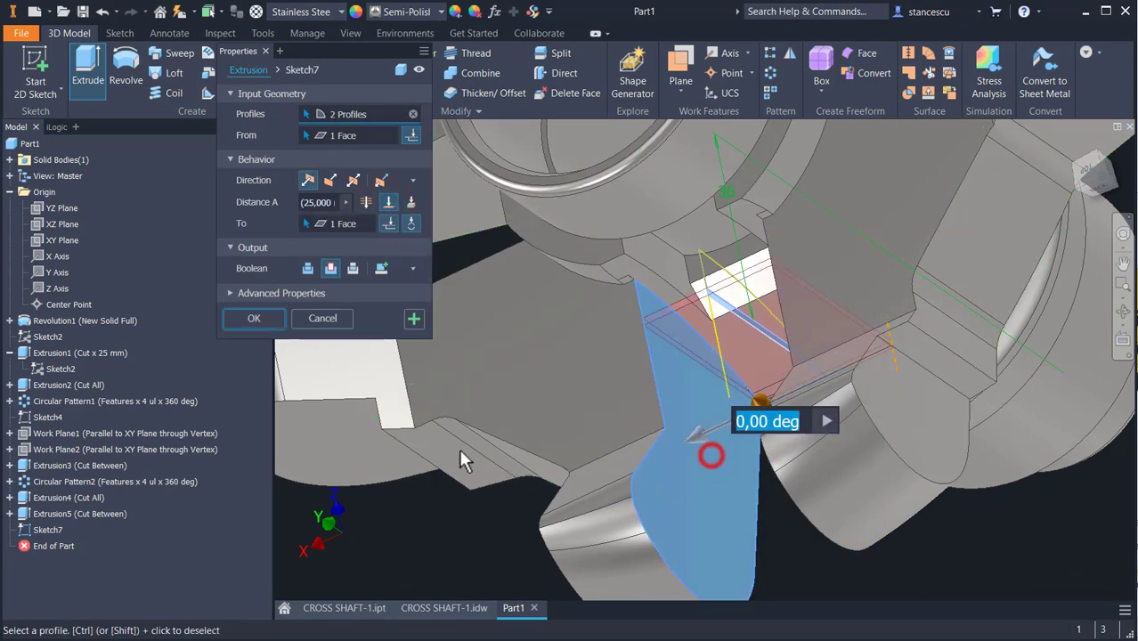
shift+middle_drag(602, 519, 676, 496)
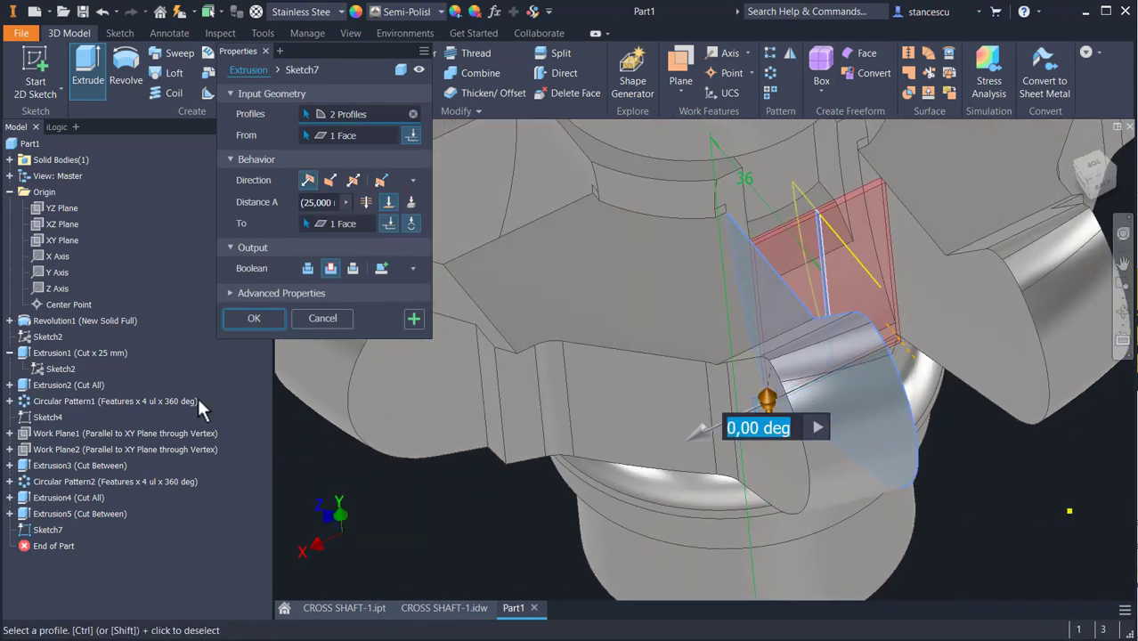
click(252, 318)
- Start a sketch on the flat side face of the arm lug and place a hole centre point inside the face outline
shift+middle_drag(457, 437, 864, 496)
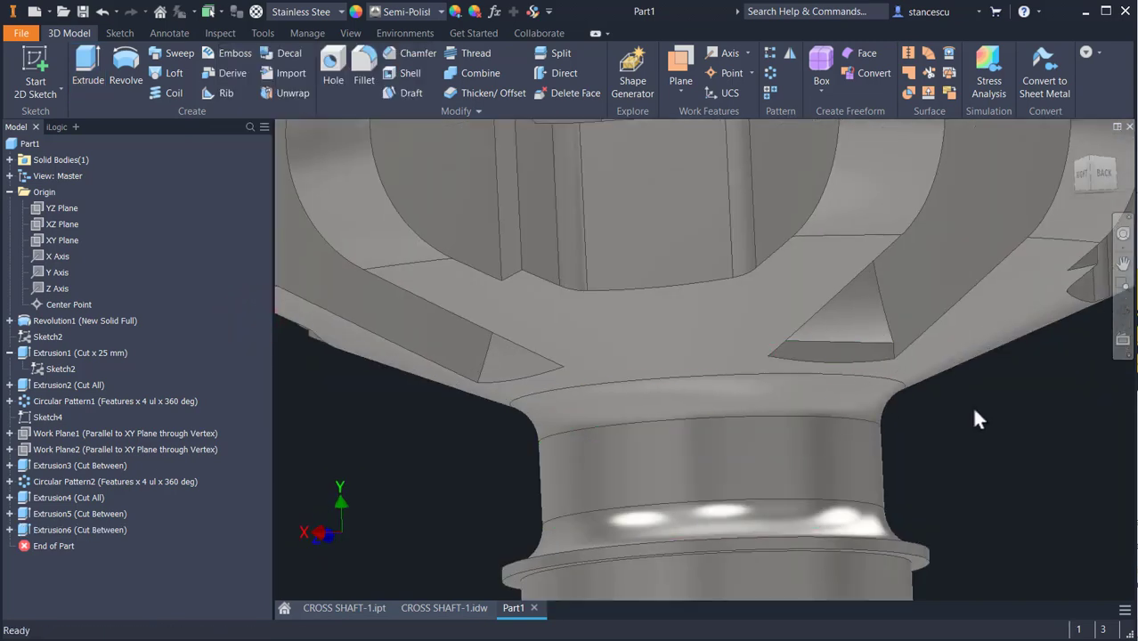
shift+middle_drag(973, 414, 960, 466)
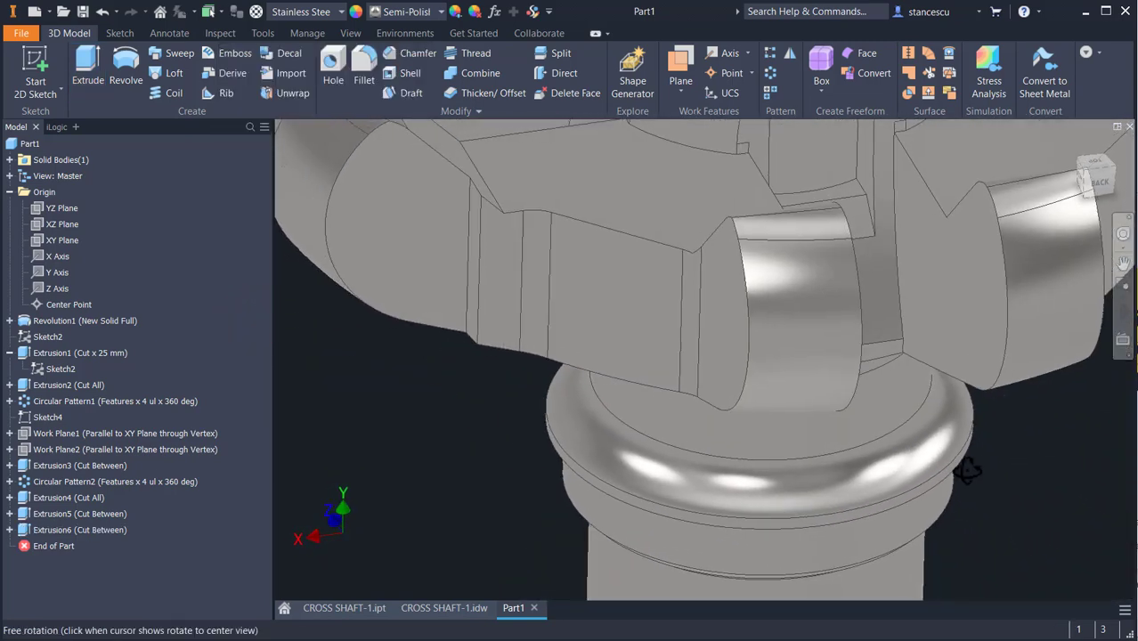
shift+middle_drag(357, 449, 419, 437)
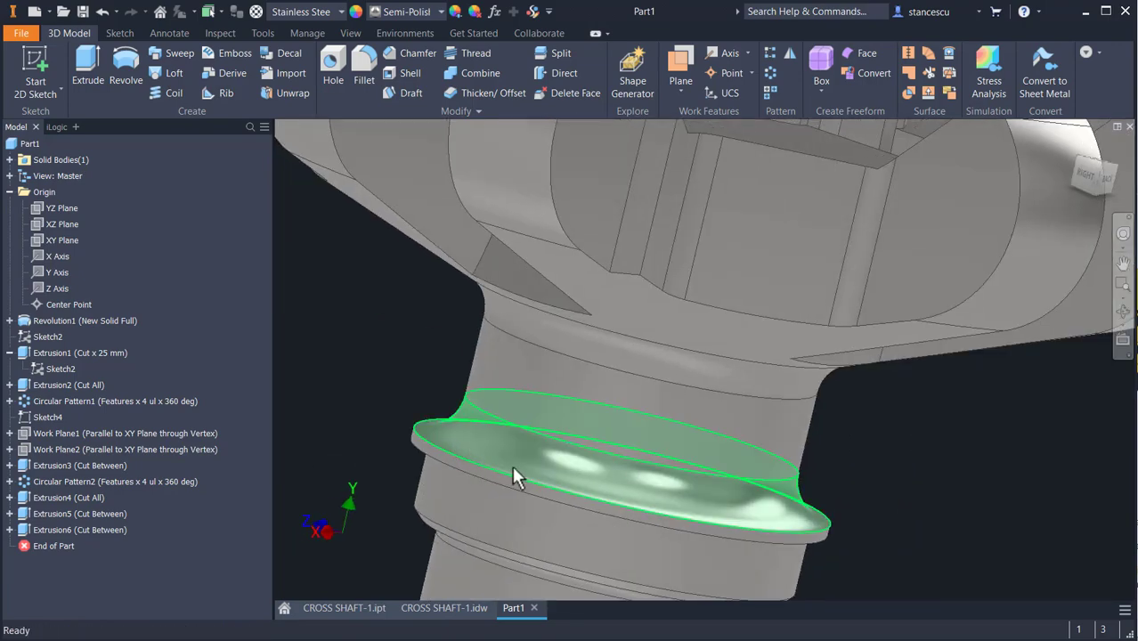
click(962, 241)
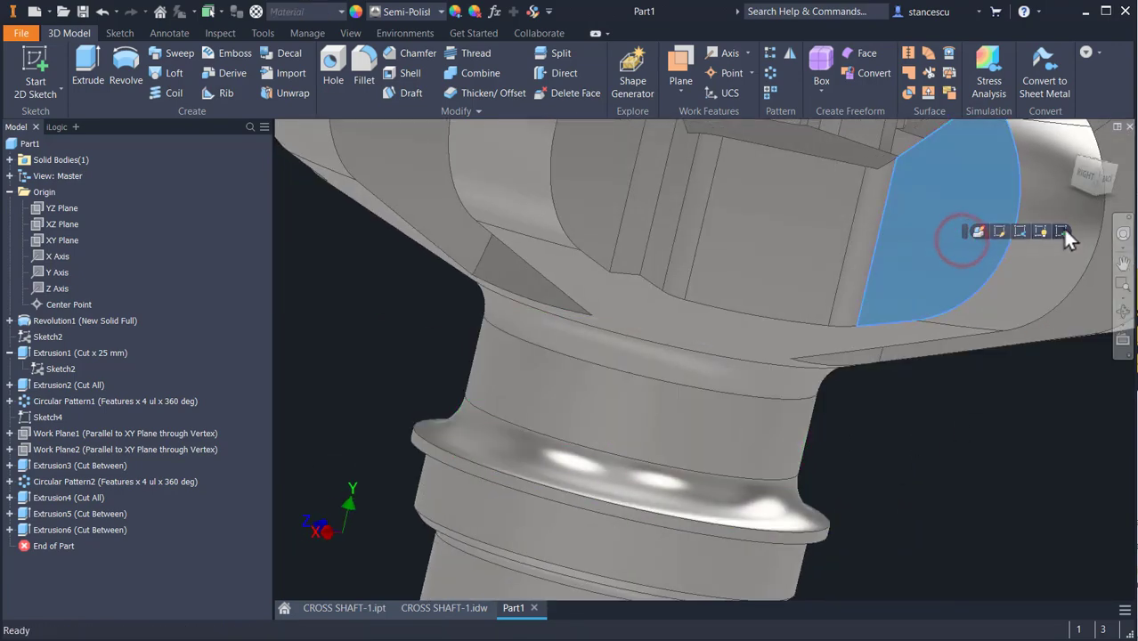
click(1061, 232)
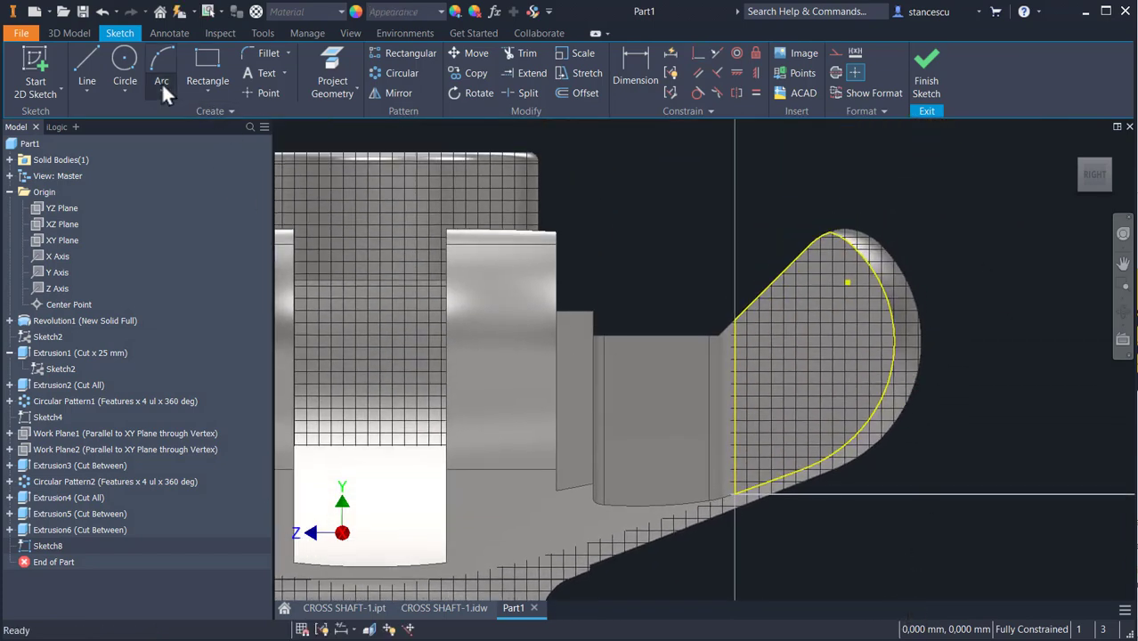
click(253, 90)
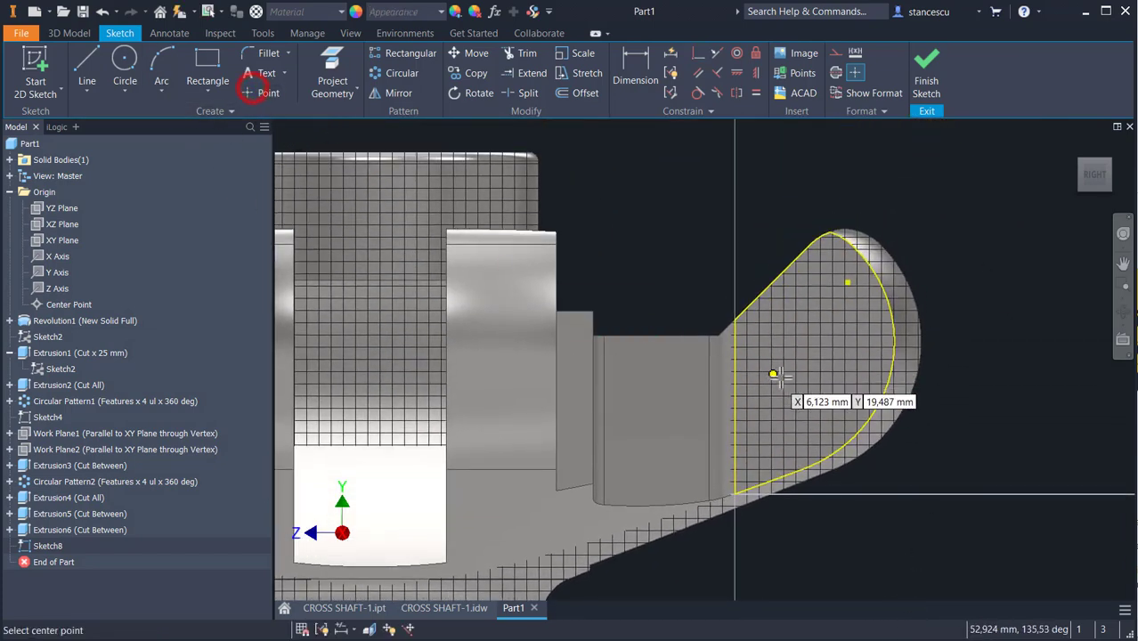
click(830, 357)
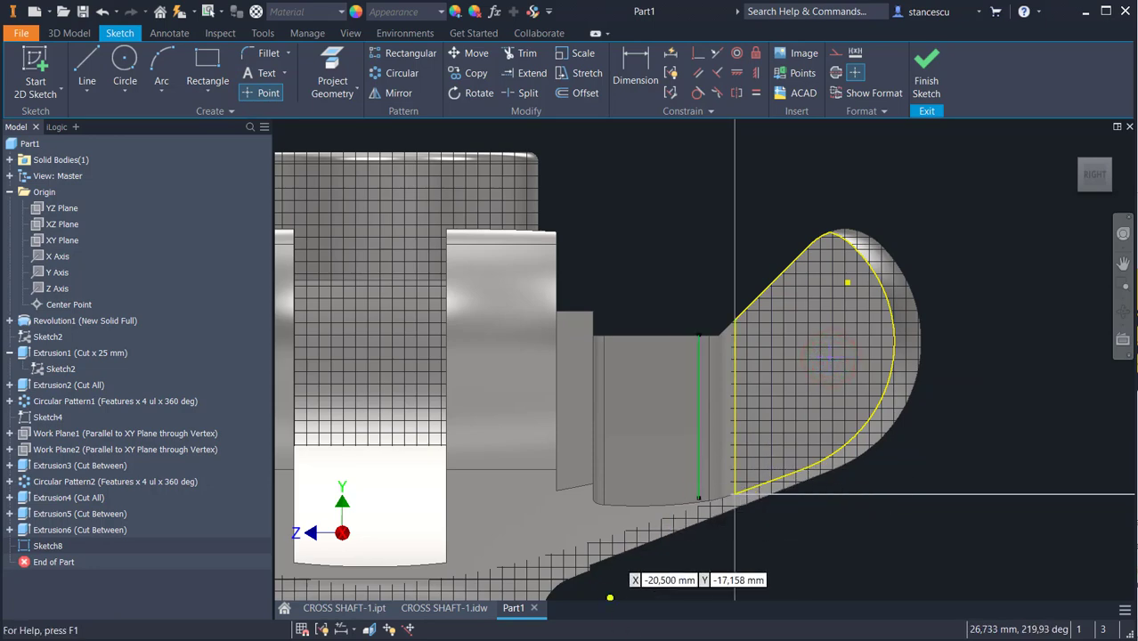
- Consult section B-B of the CROSS SHAFT-1.idw drawing and dimension the centre point 34 mm vertically from the hub's upper edge
click(441, 609)
scroll(488, 198, up, 5)
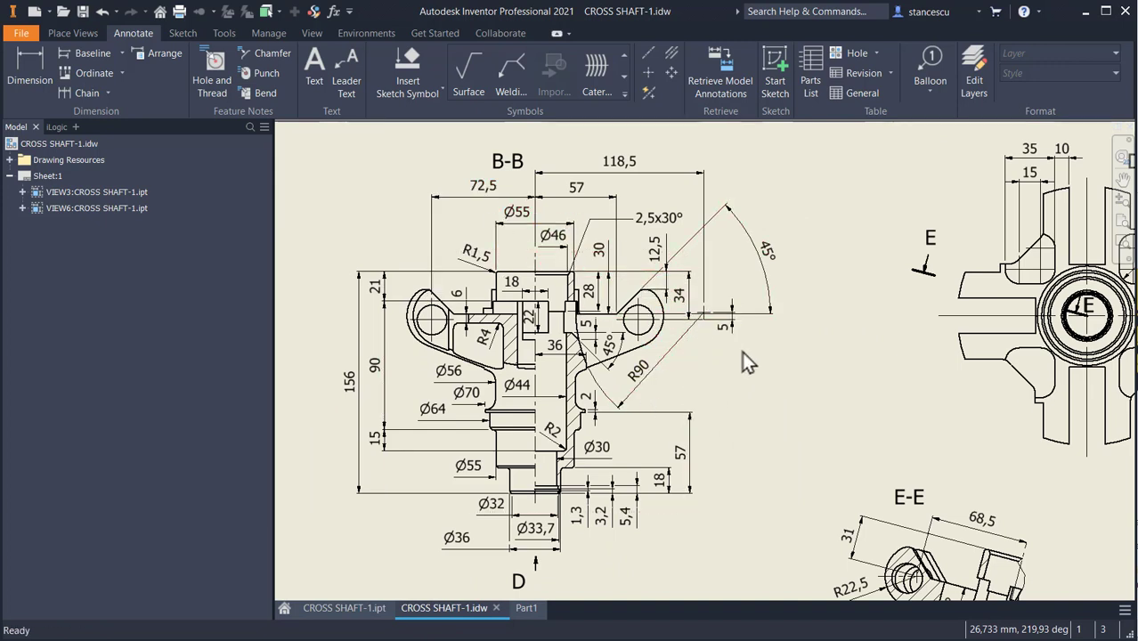
click(691, 303)
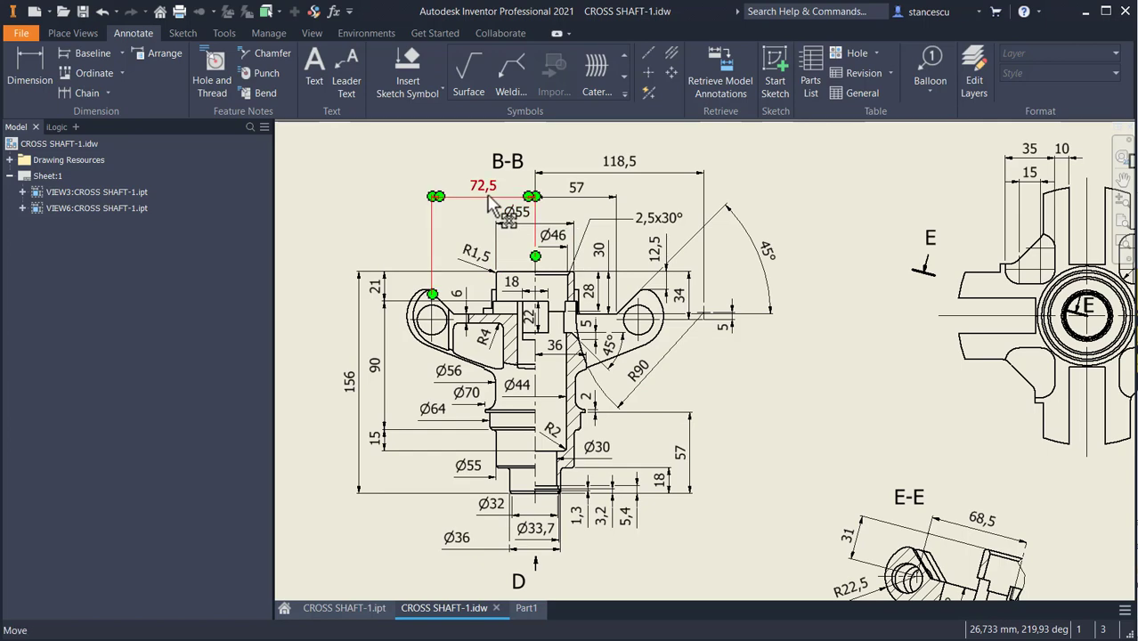
click(525, 608)
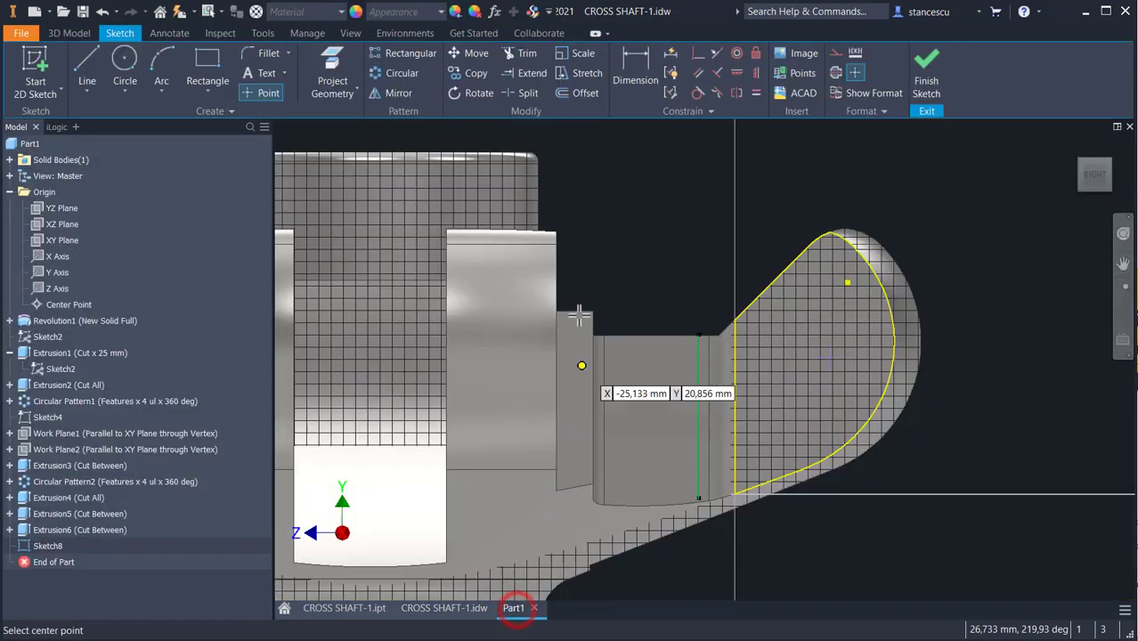
click(638, 66)
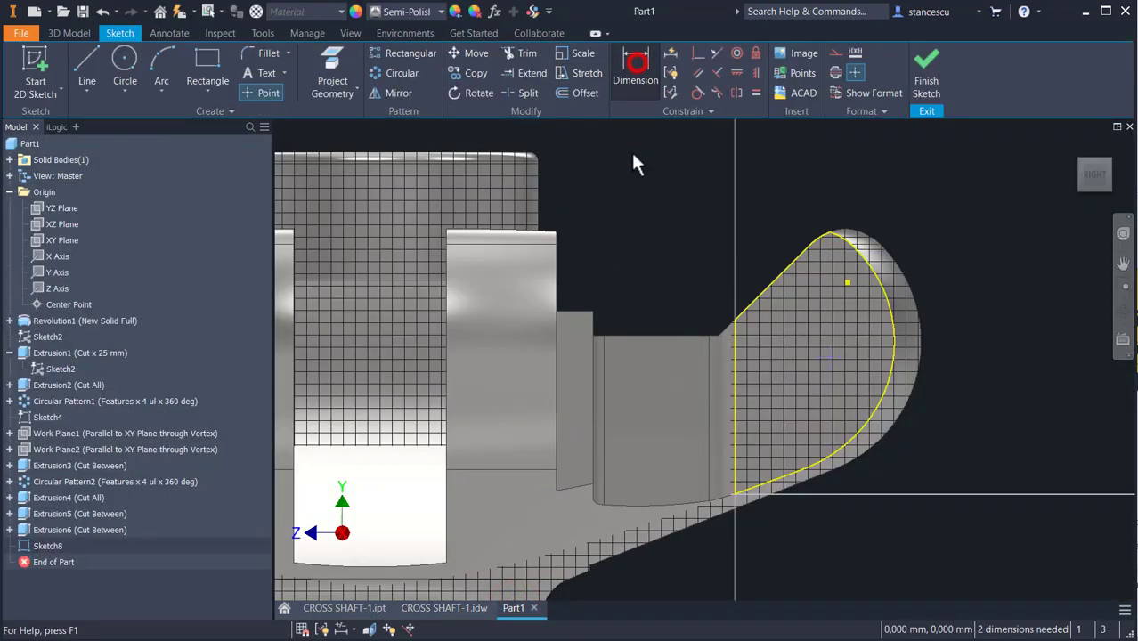
click(499, 149)
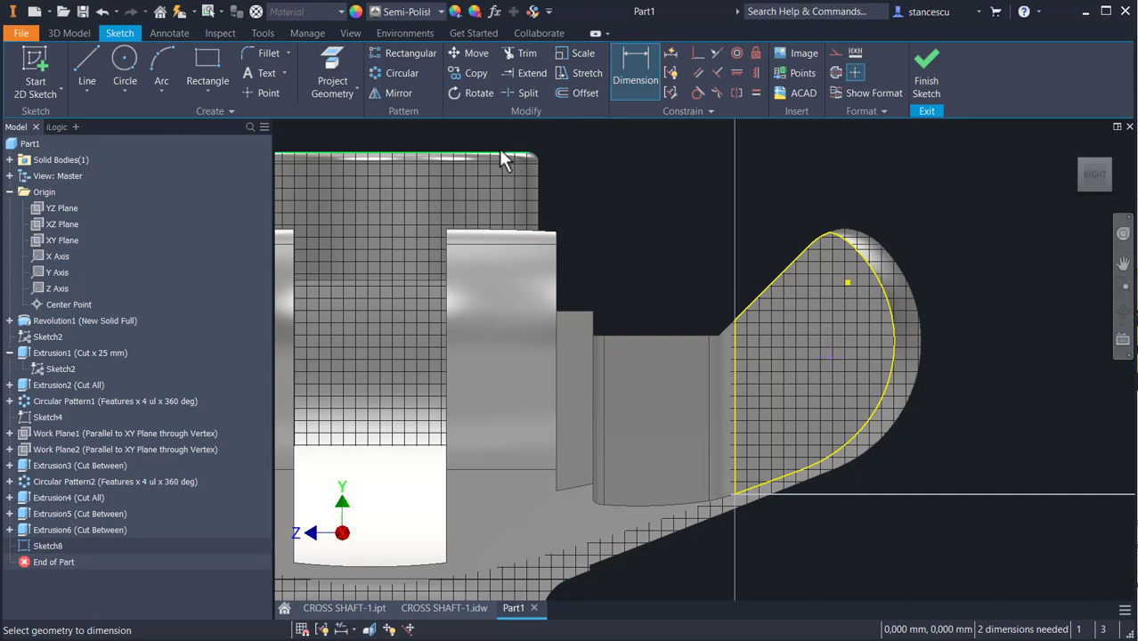
click(823, 358)
click(970, 244)
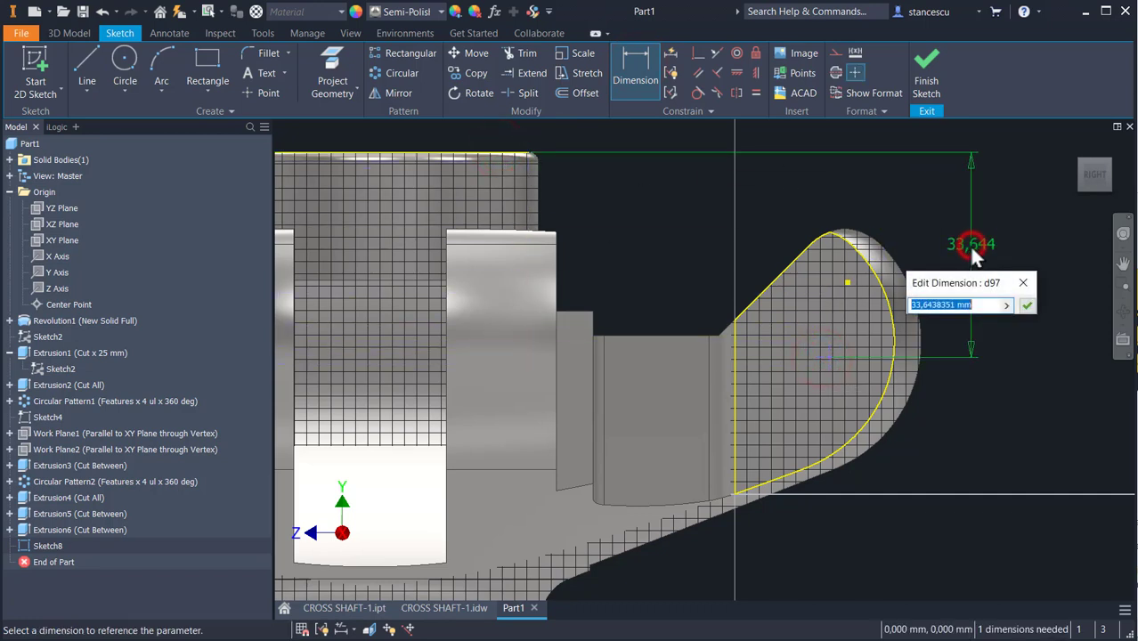
text(34)
key(Return)
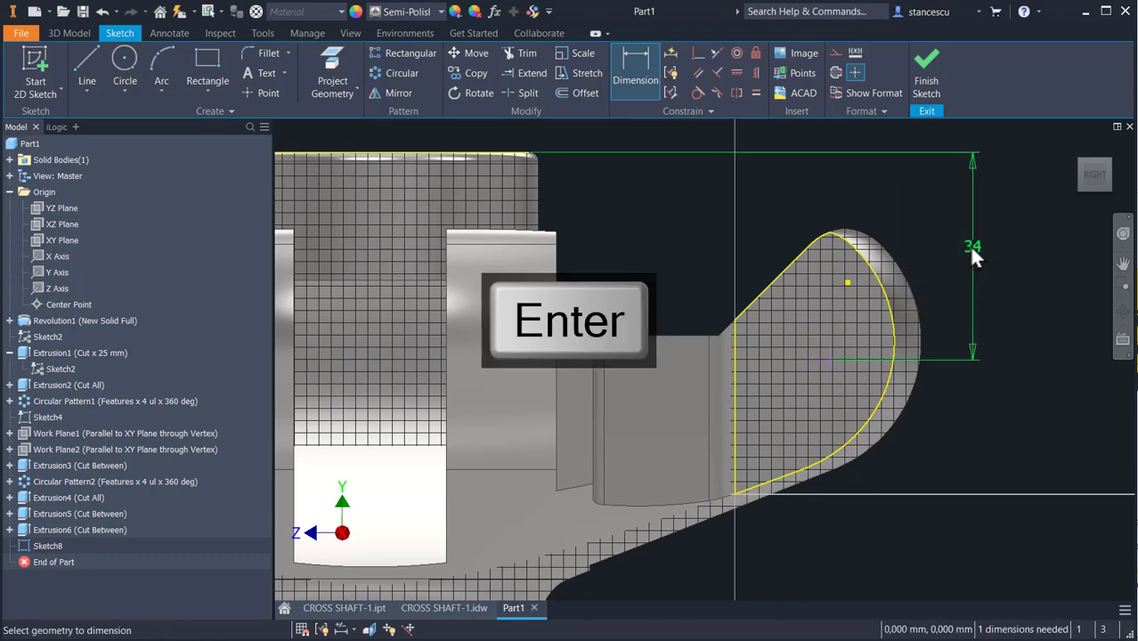
- Dimension the centre point 72.5 mm horizontally from the origin point on the shaft axis and finish the sketch
scroll(932, 358, down, 6)
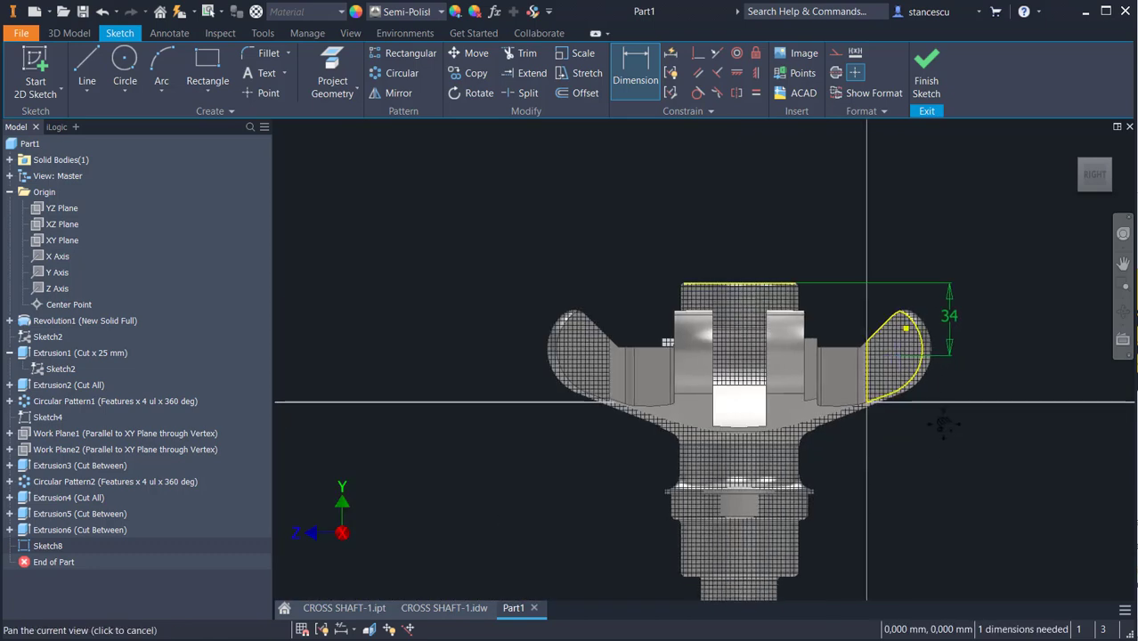
click(888, 282)
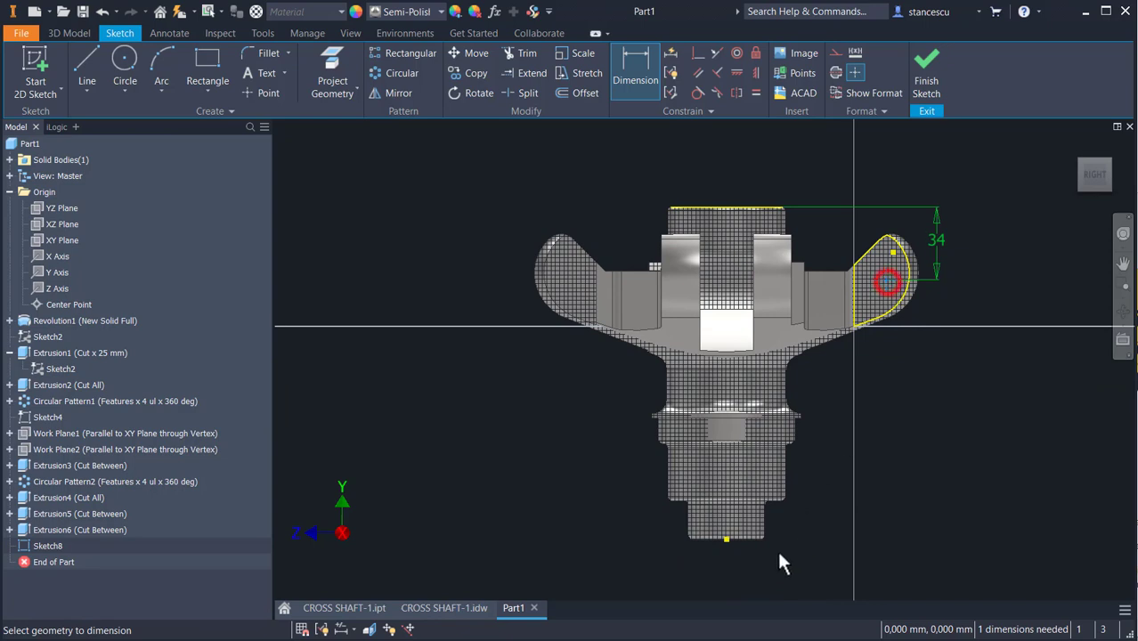
click(728, 537)
click(820, 568)
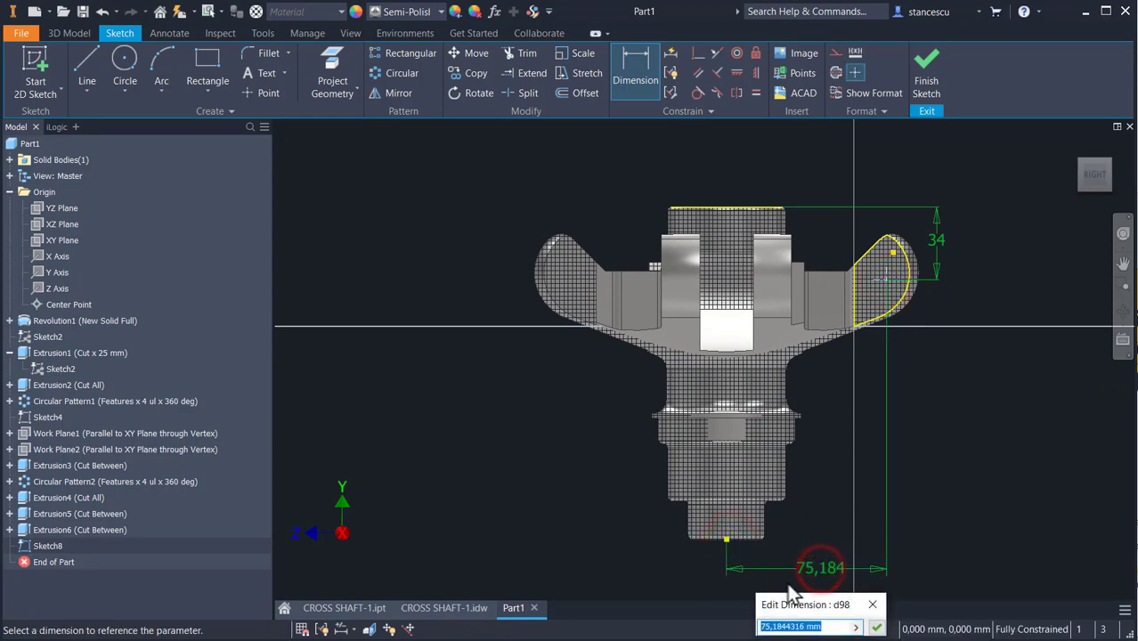
text(72.5)
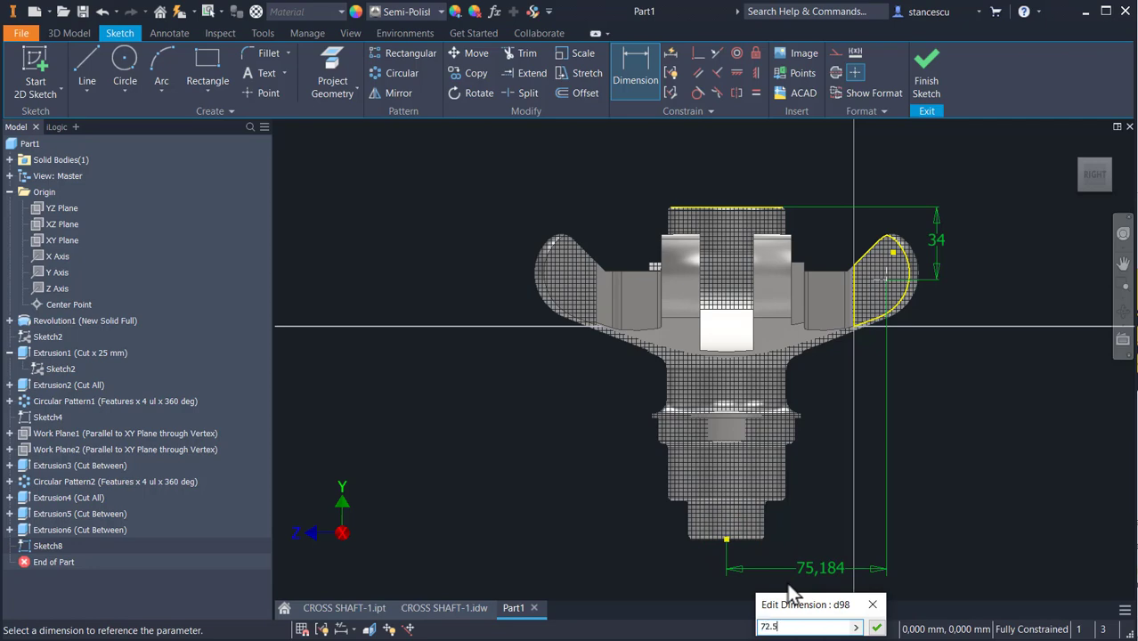
key(Return)
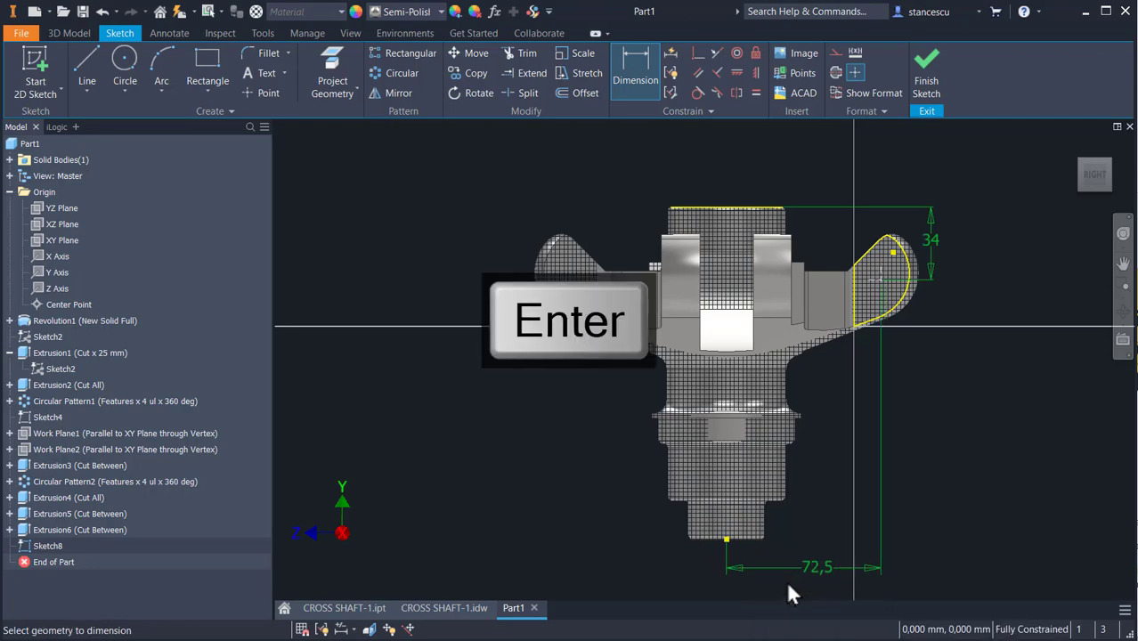
click(922, 100)
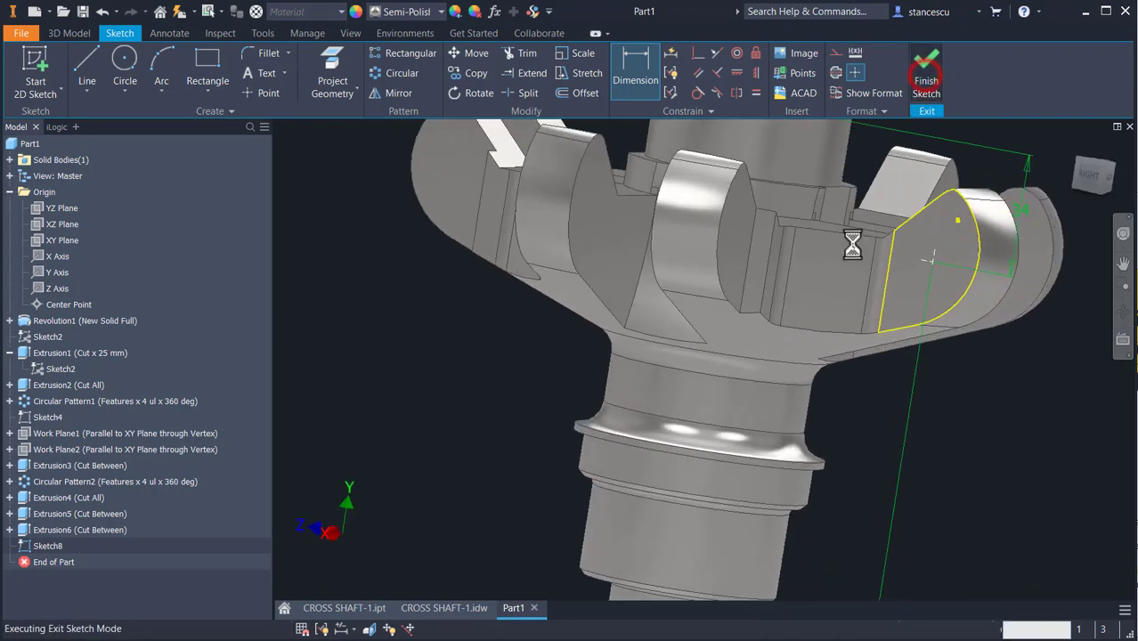
- Check the hole callout on the lugs in the CROSS SHAFT-1.idw drawing and return to Part1
click(434, 609)
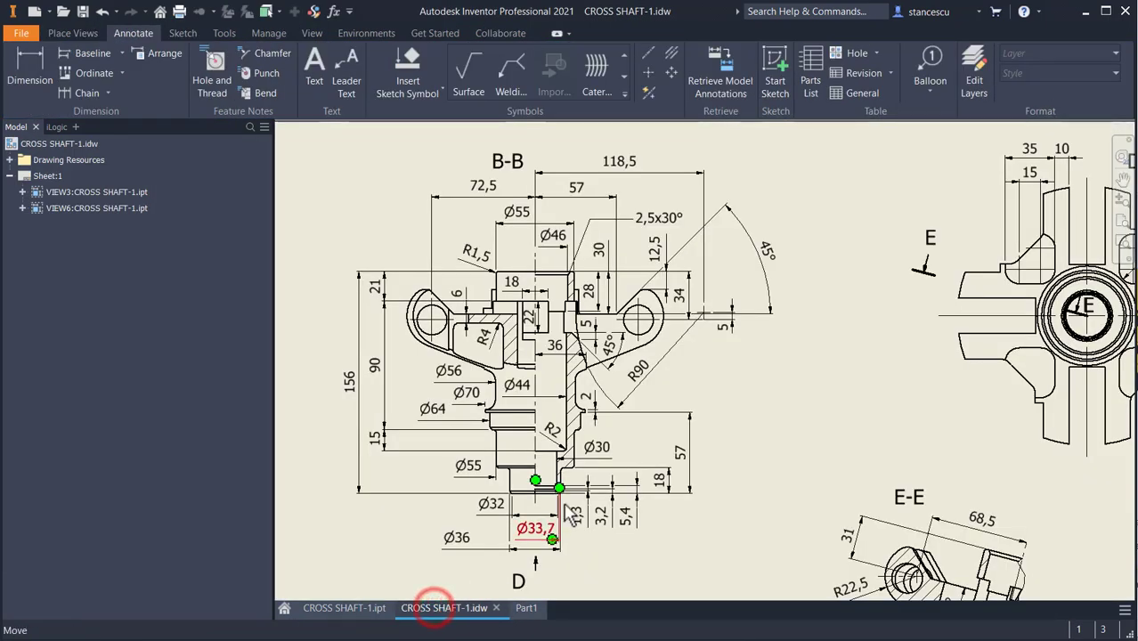
middle_drag(783, 442, 841, 182)
middle_drag(764, 418, 783, 322)
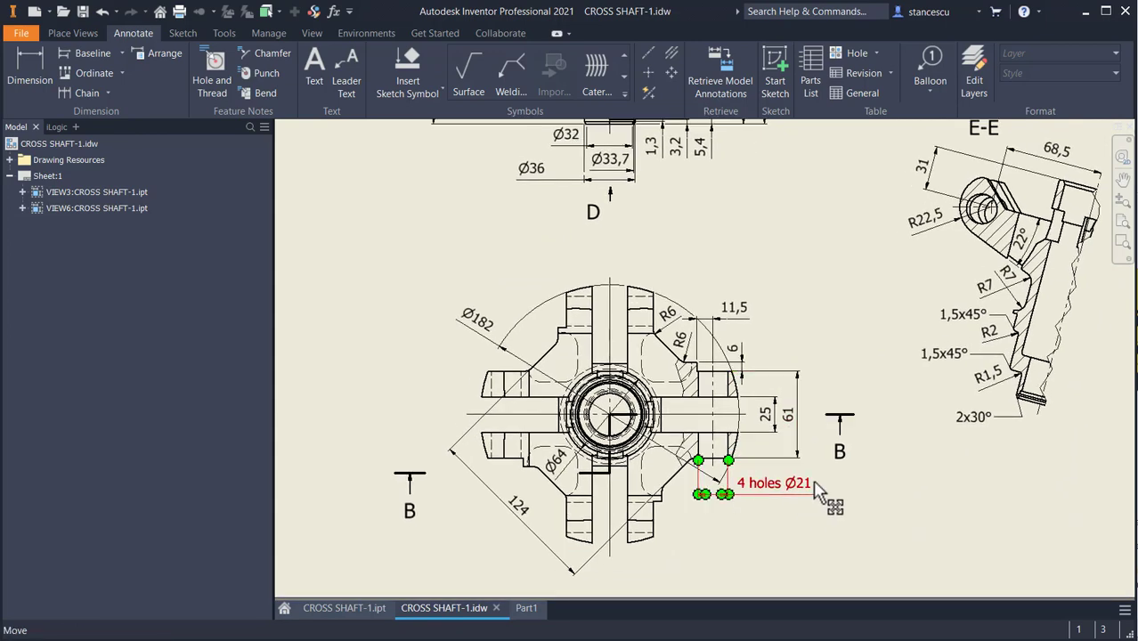
click(526, 608)
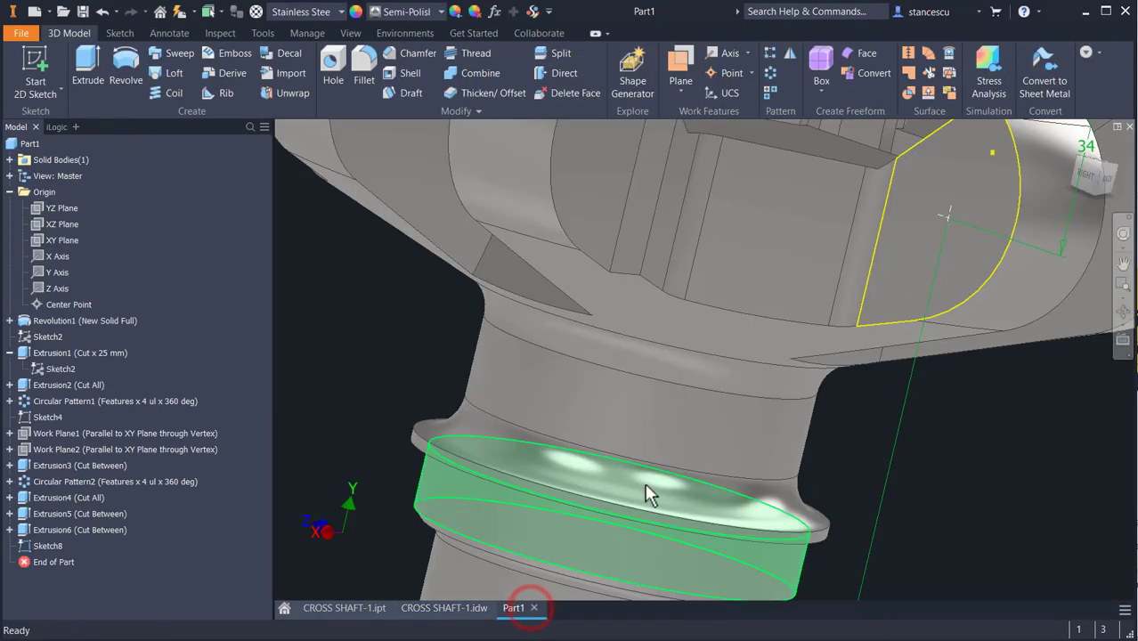
- Create a simple 21 mm diameter through-all hole at the sketched centre point in the arm lugs
click(336, 63)
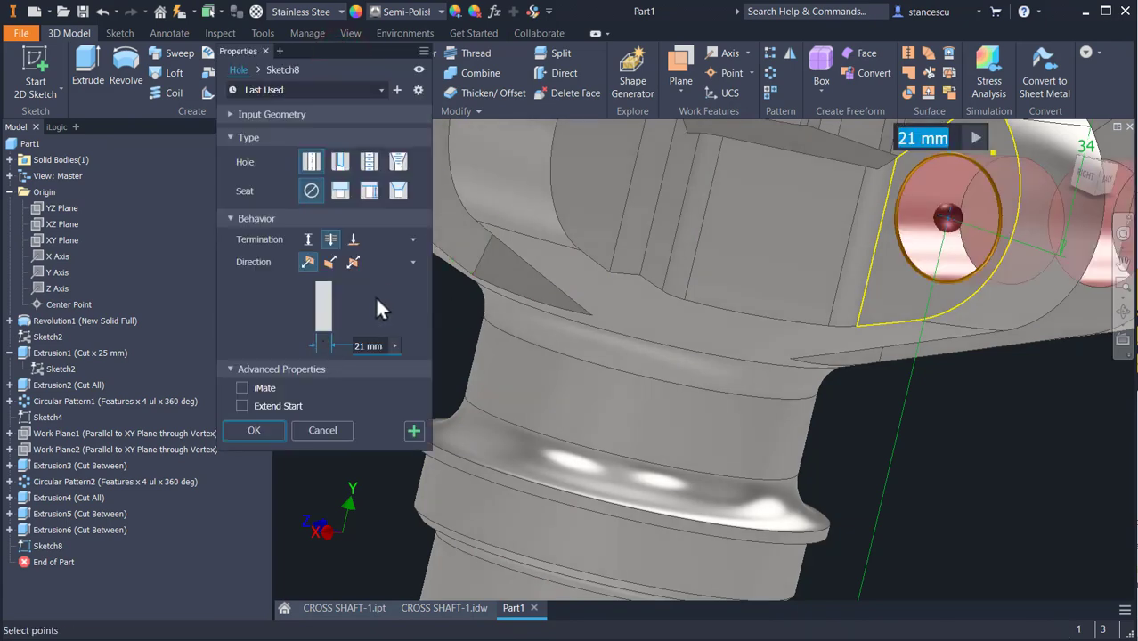
shift+middle_drag(372, 309, 459, 360)
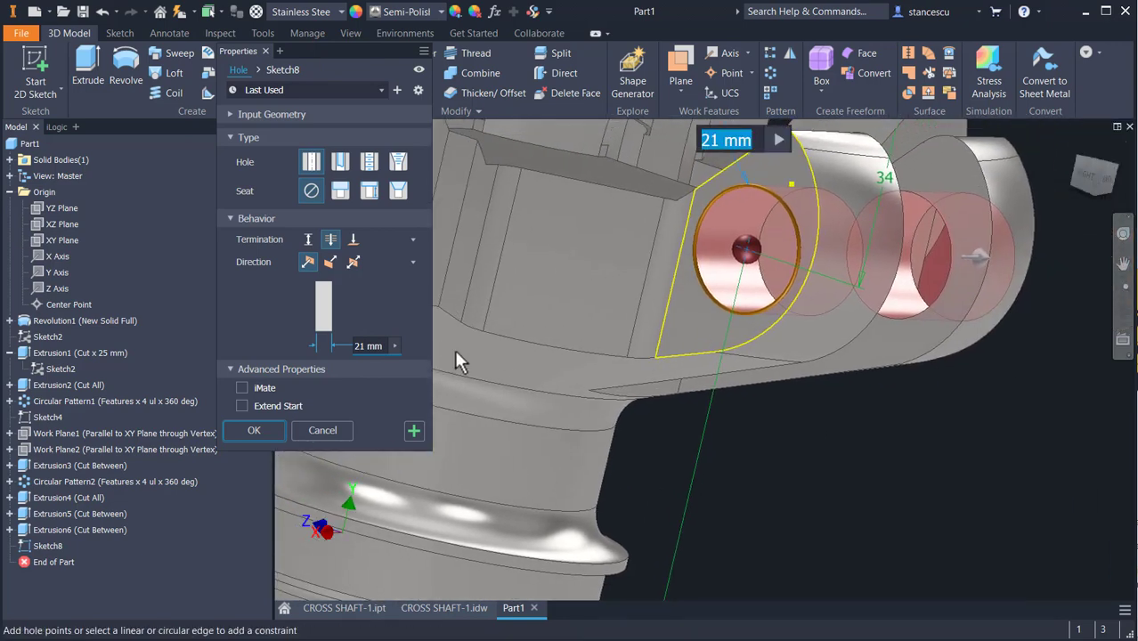
click(254, 429)
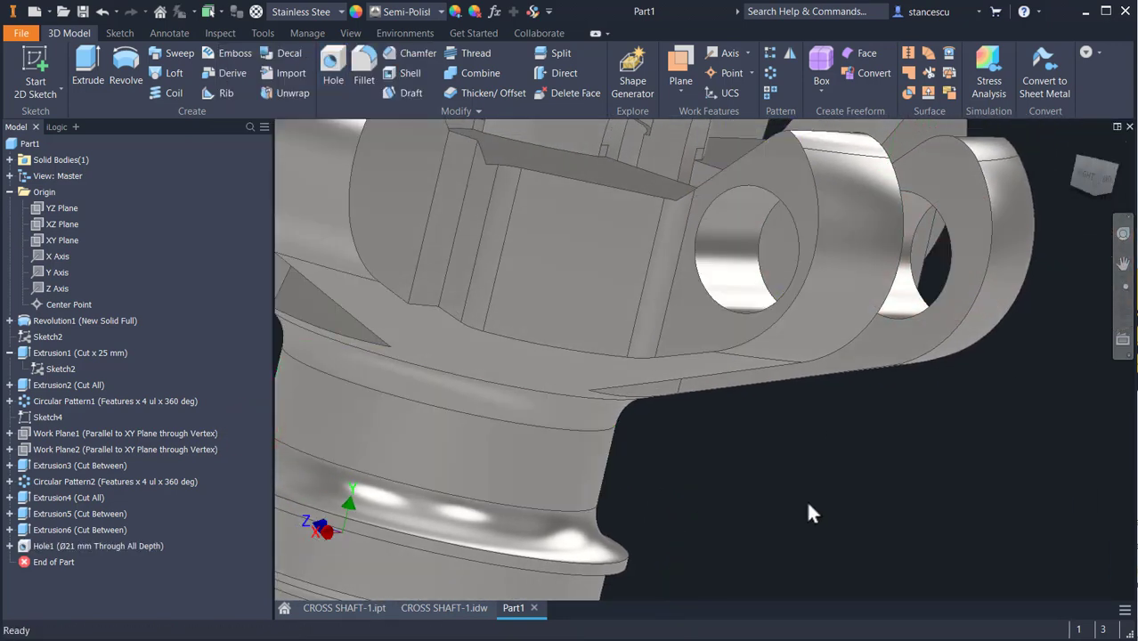
- Circular-pattern Hole1, Extrusion6, Extrusion5 and Extrusion4 around the shaft axis with 4 occurrences over 360 deg
middle_drag(806, 512, 841, 570)
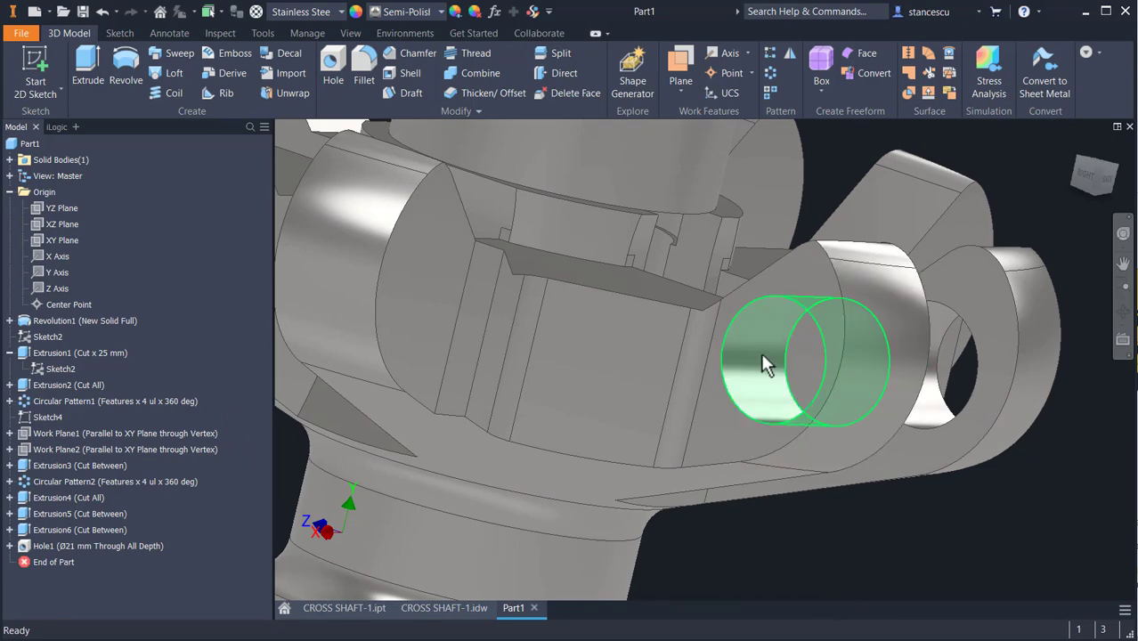
scroll(841, 506, down, 5)
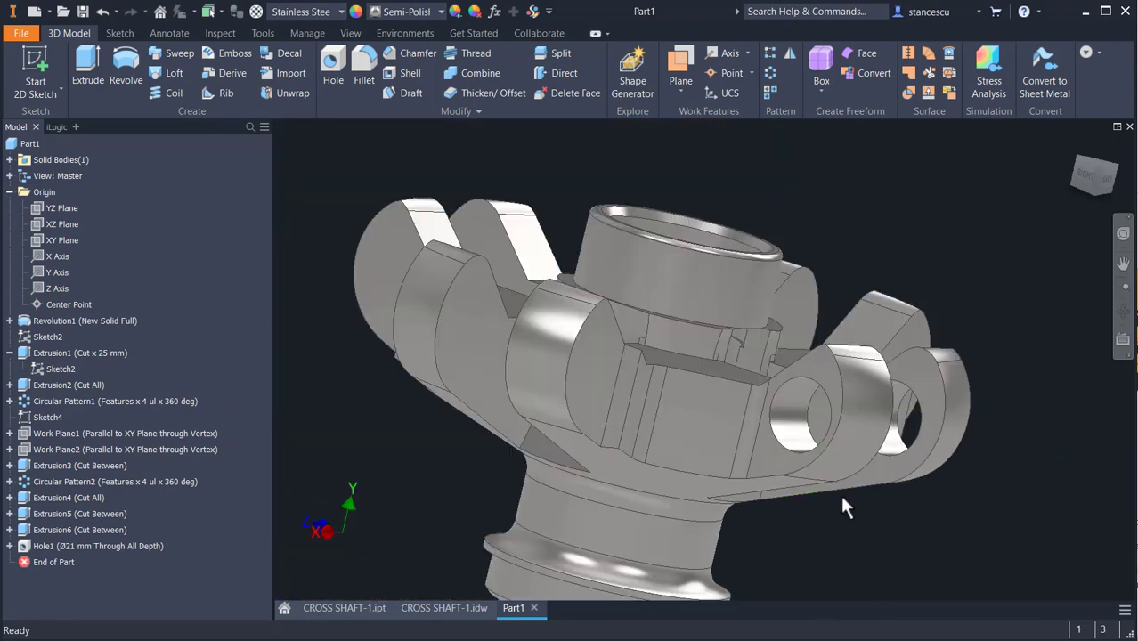
shift+middle_drag(847, 503, 804, 543)
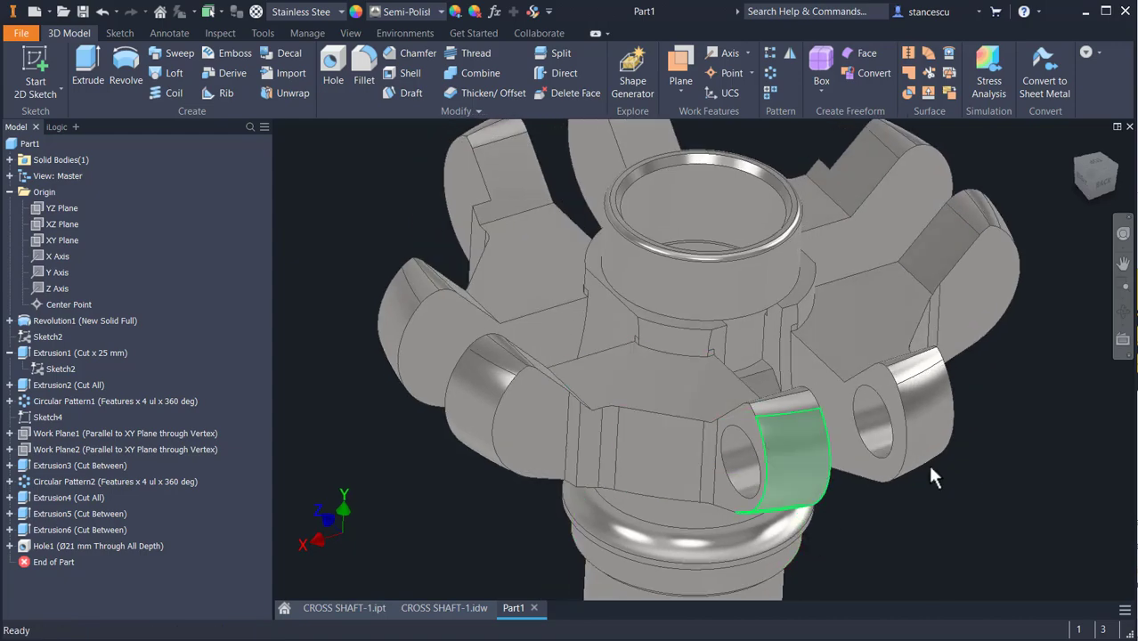
shift+middle_drag(712, 468, 739, 528)
shift+middle_drag(781, 567, 770, 483)
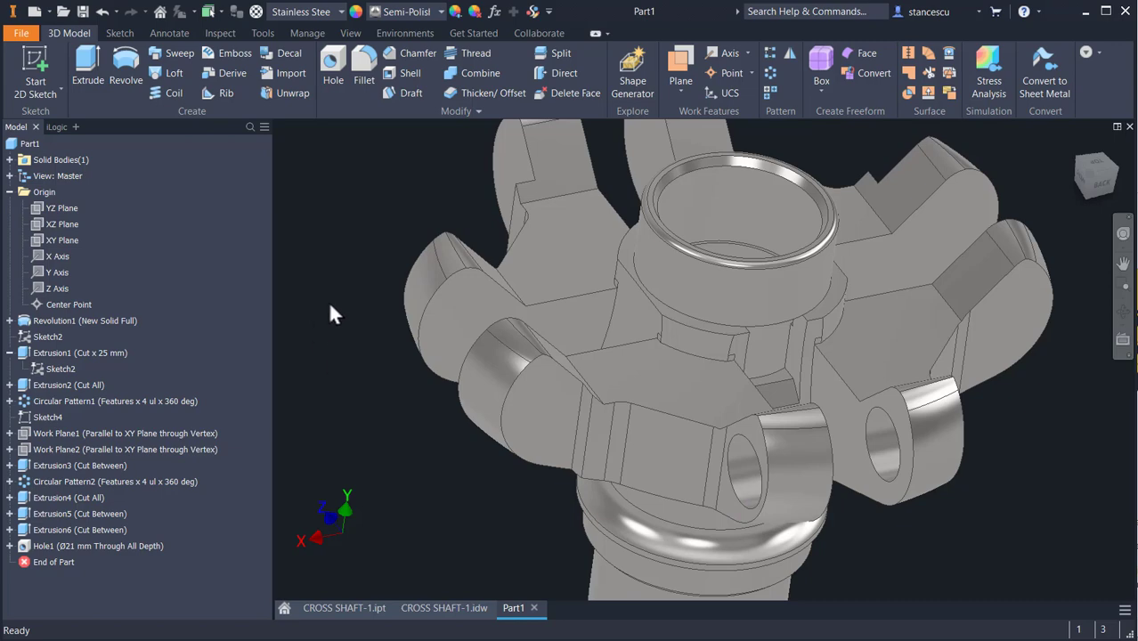
click(770, 72)
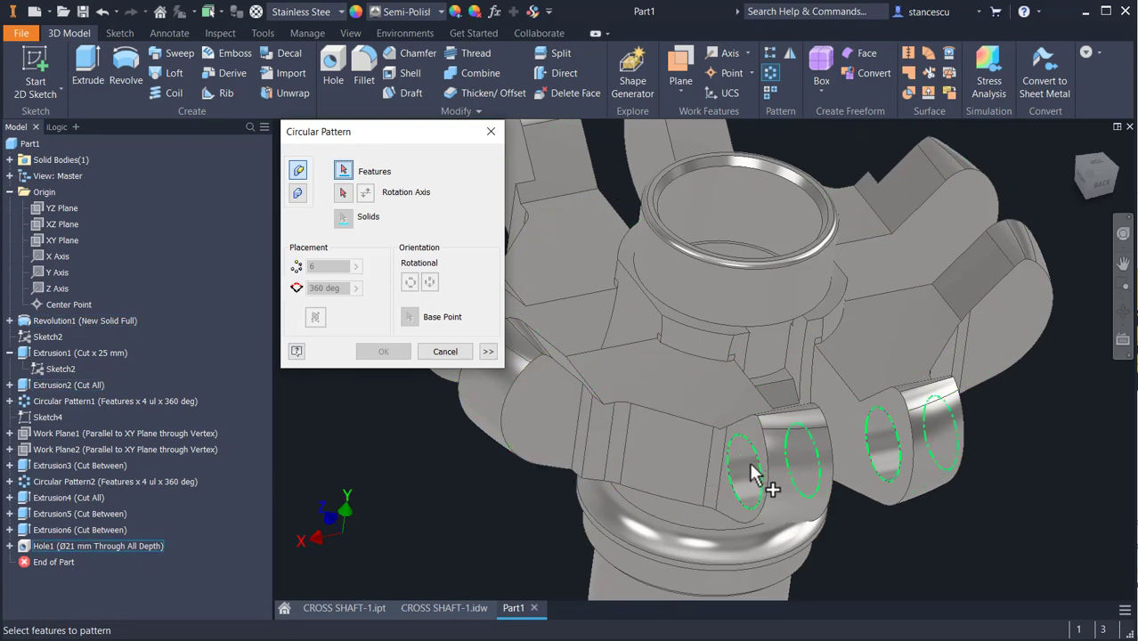
click(39, 547)
ctrl+click(50, 530)
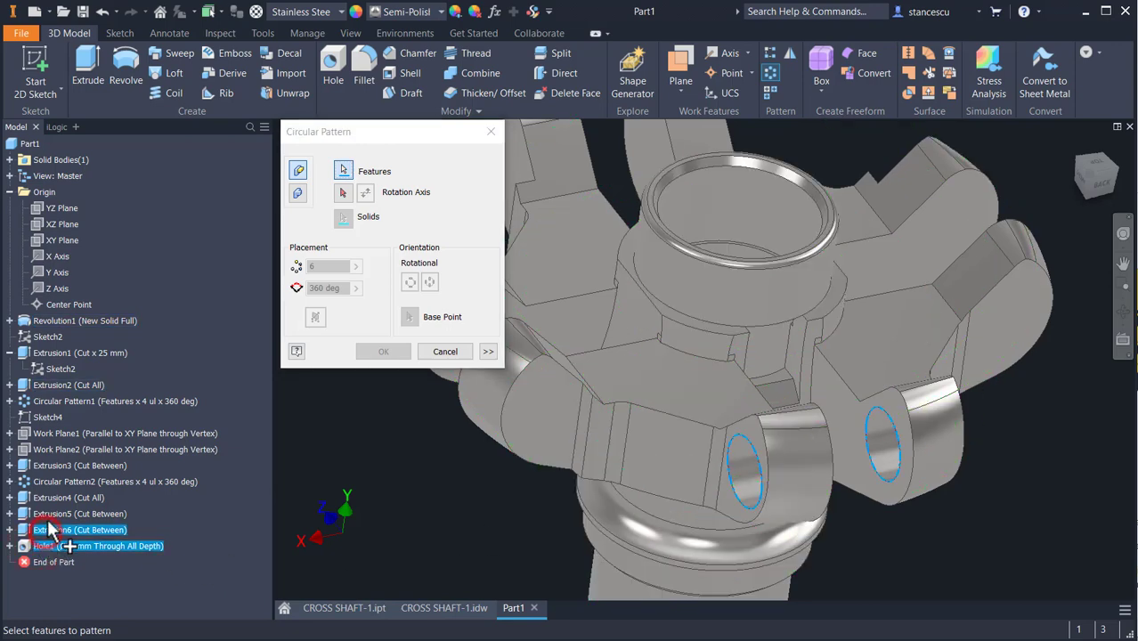
ctrl+click(55, 516)
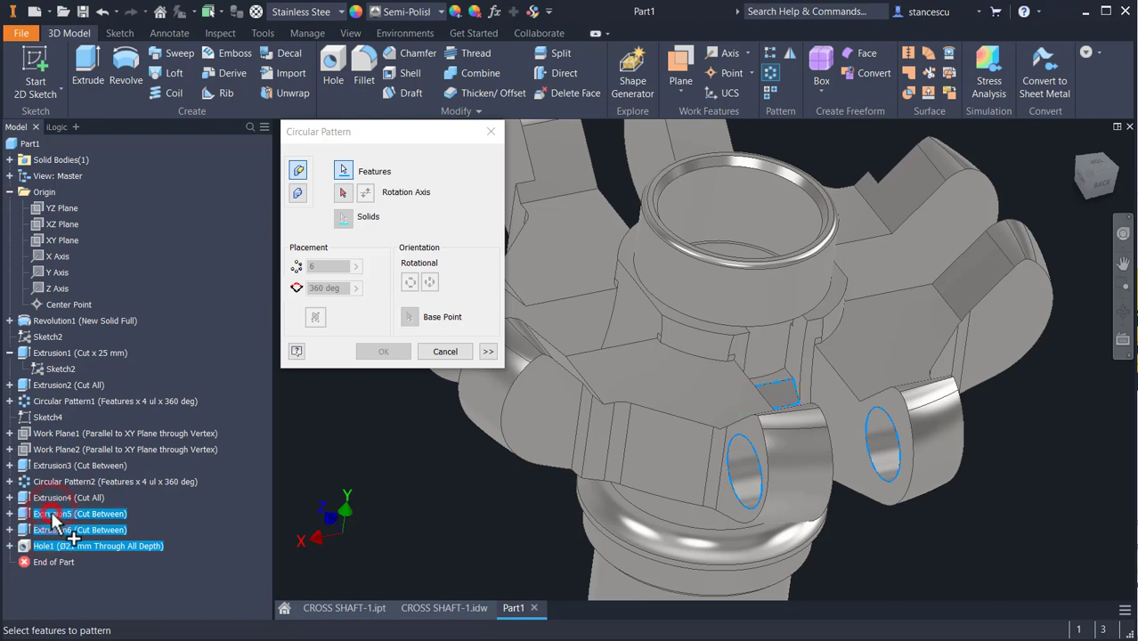
ctrl+click(57, 498)
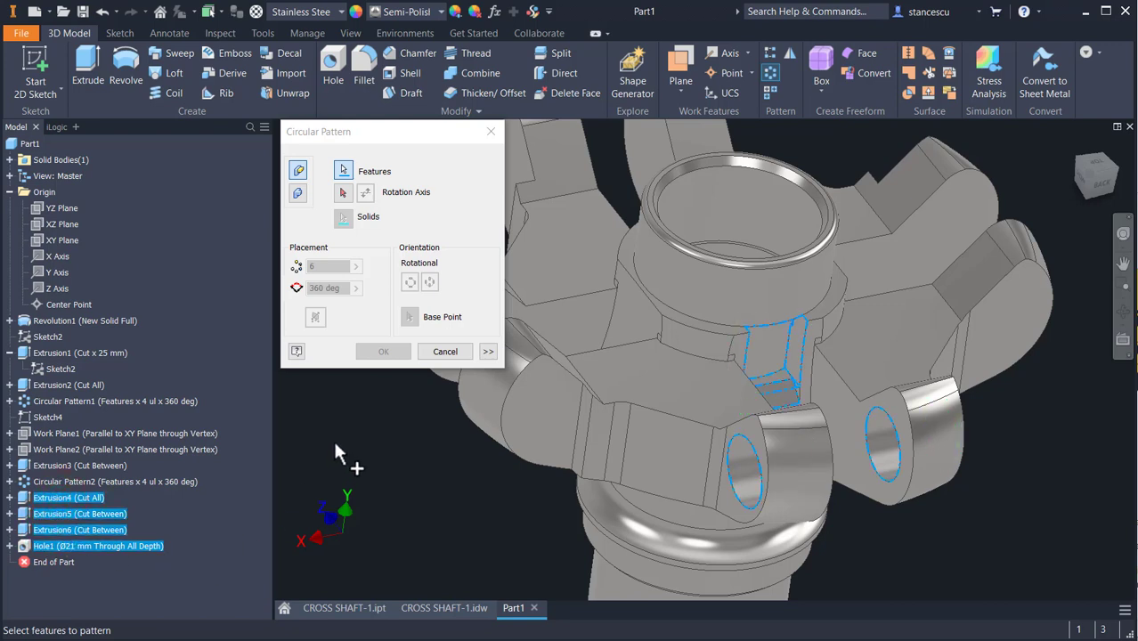
click(342, 192)
click(755, 224)
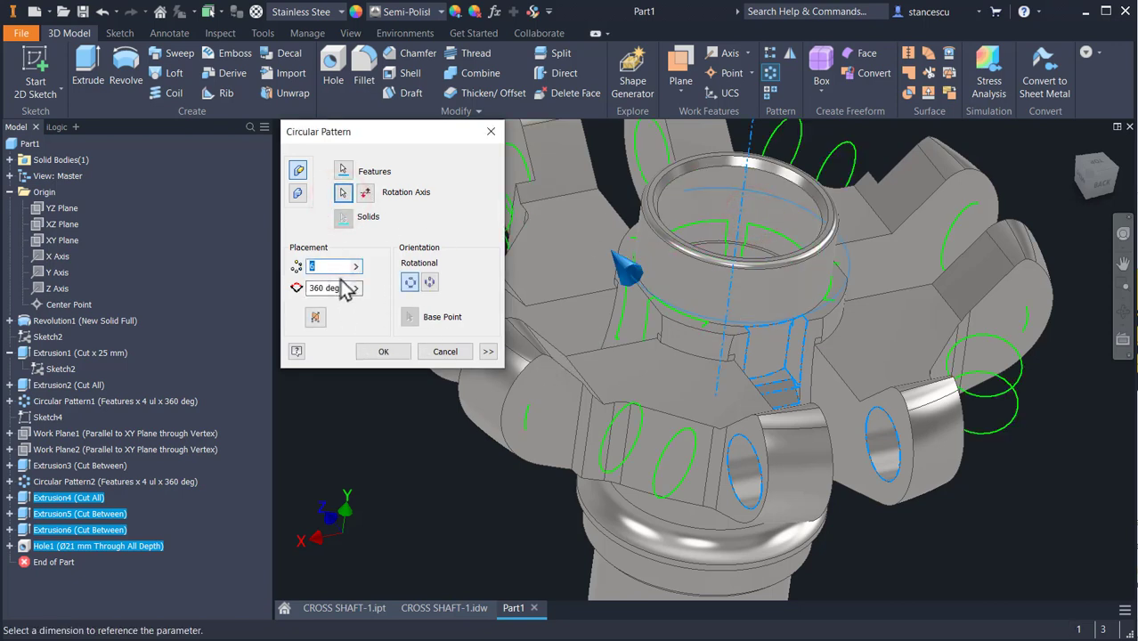
text(4)
click(378, 352)
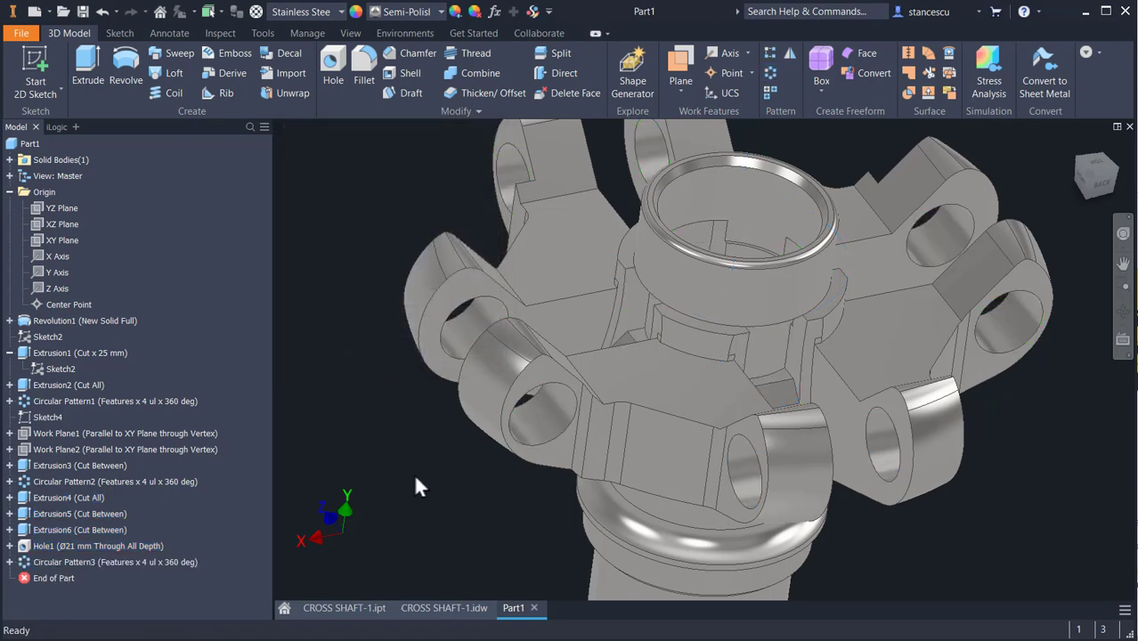
- Examine the underside of the arms and the stepped shaft, then restore the home view
key(F6)
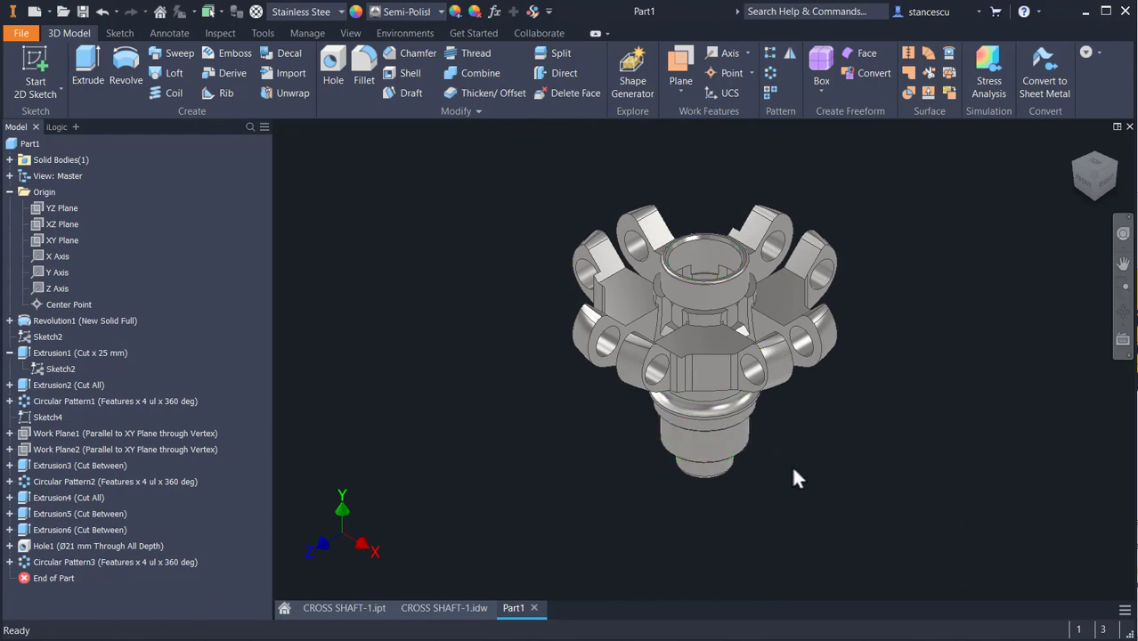
shift+middle_drag(814, 509, 806, 443)
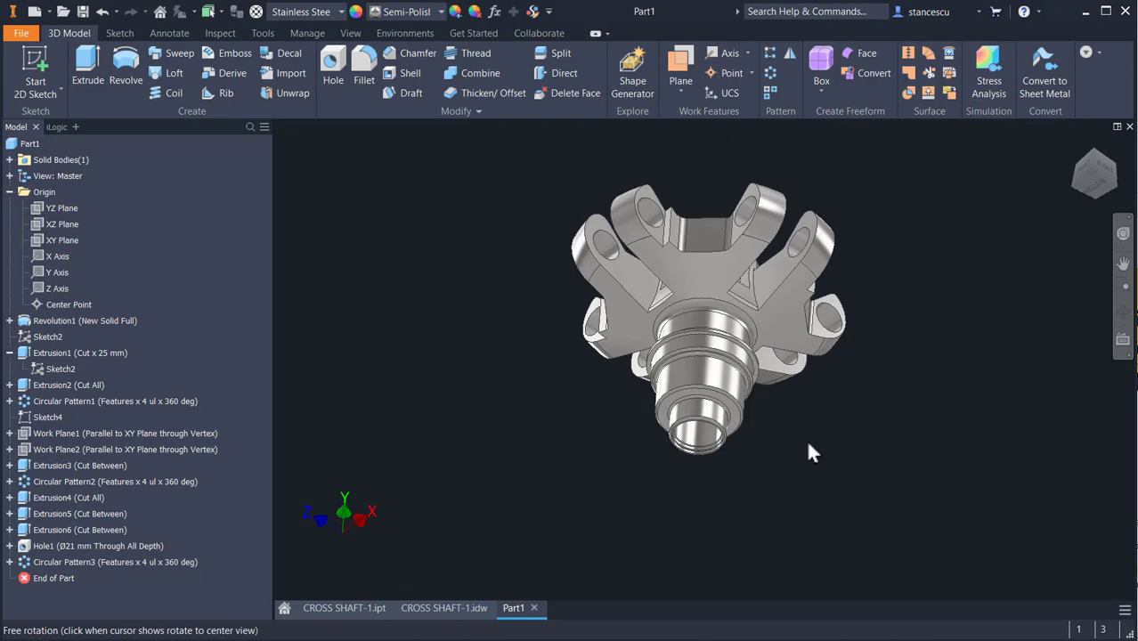
scroll(682, 257, up, 3)
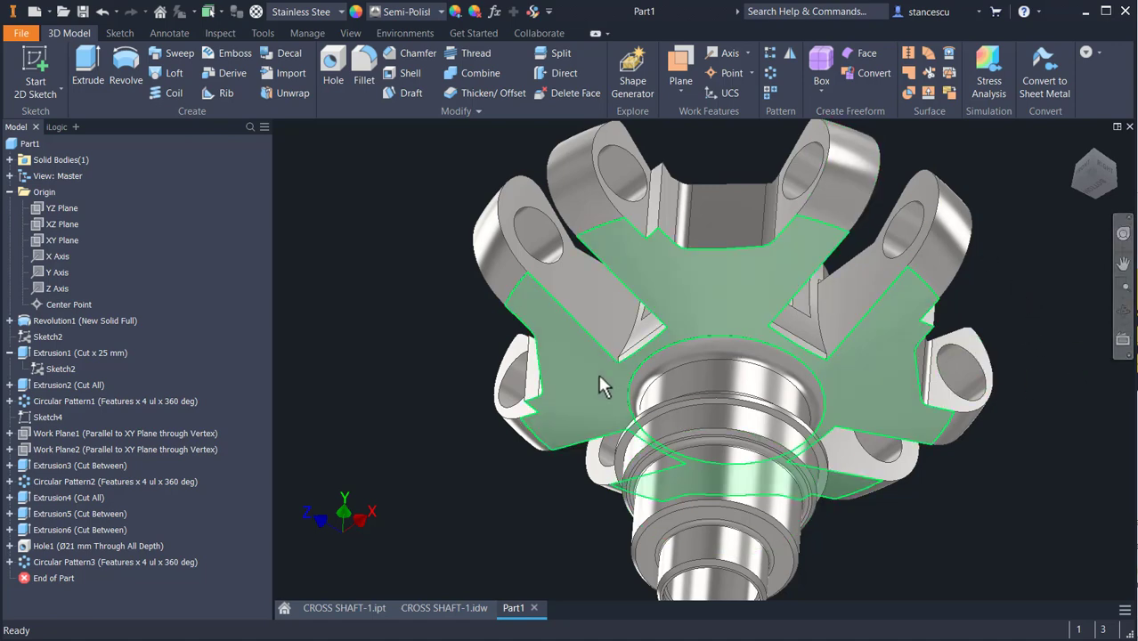
scroll(1004, 317, down, 3)
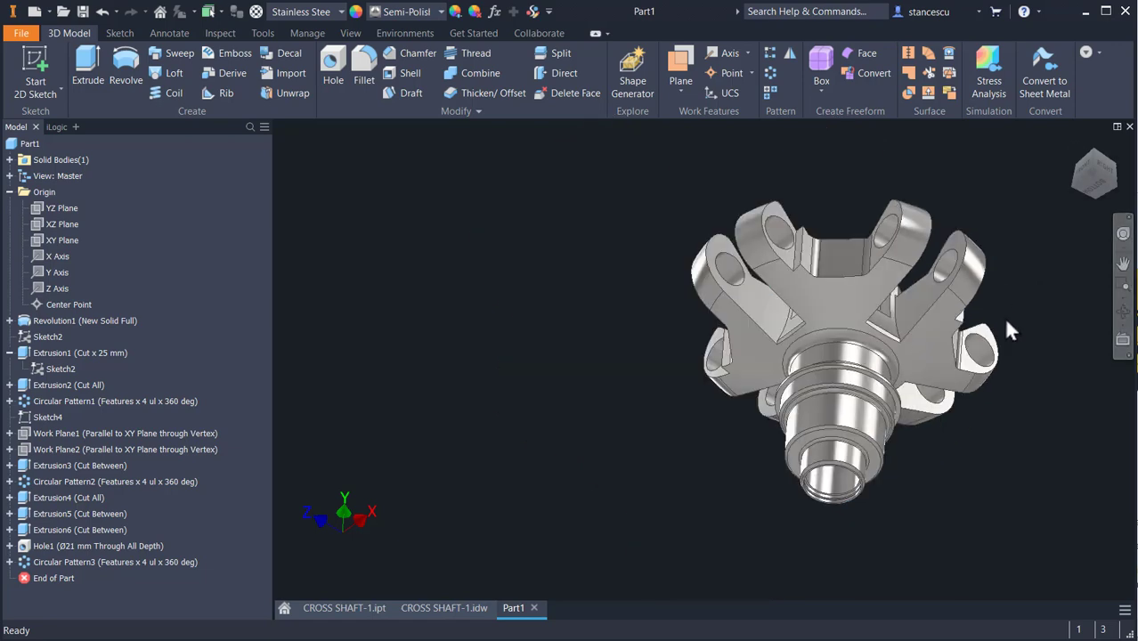
middle_drag(997, 357, 862, 396)
scroll(908, 370, up, 3)
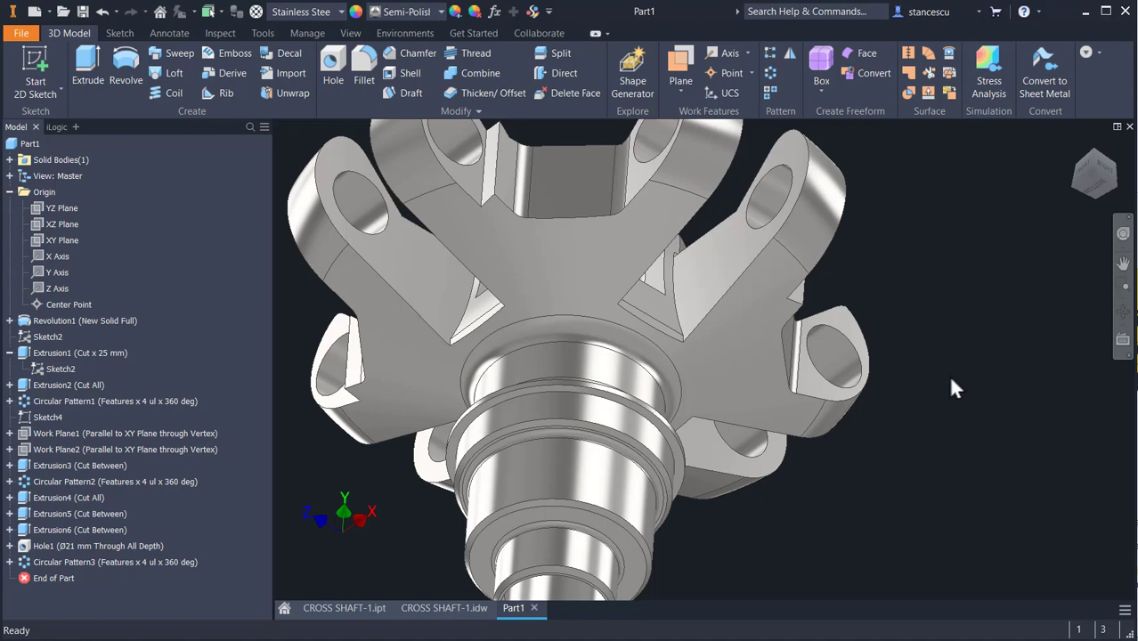
shift+middle_drag(933, 410, 1000, 360)
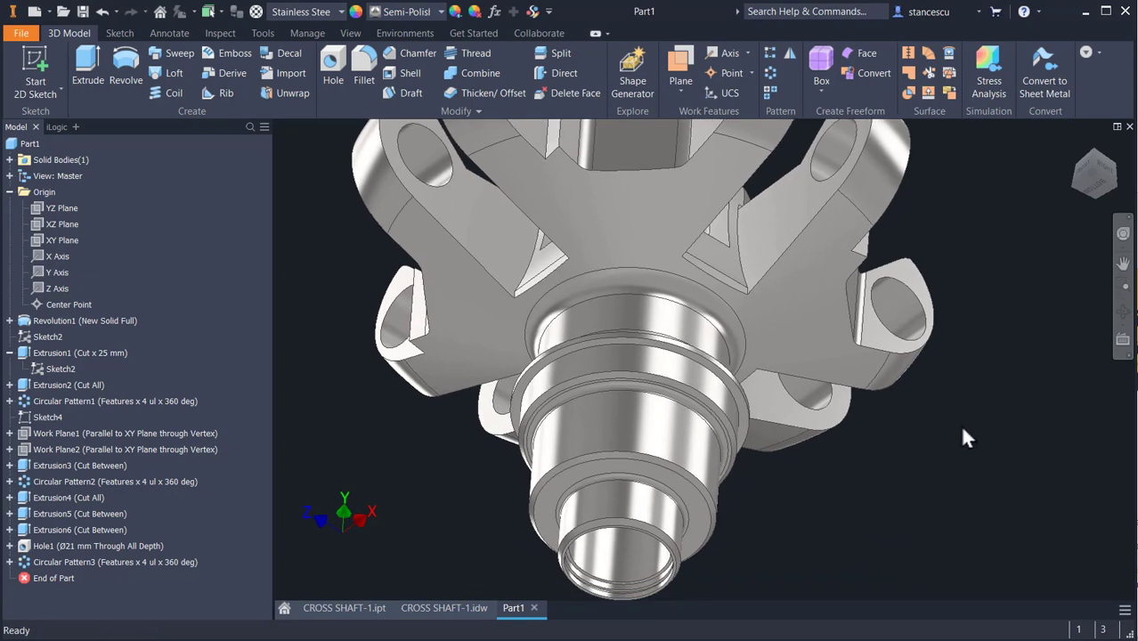
key(F6)
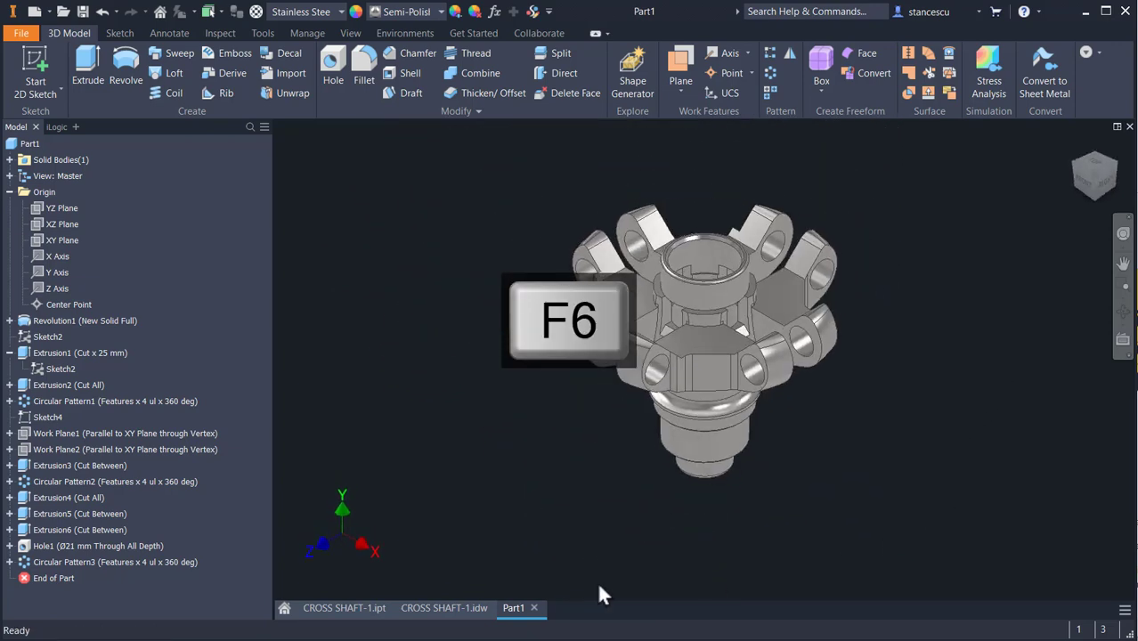
- Consult view D and section B-B of the CROSS SHAFT-1.idw drawing for the dimensions of the pockets under the arms
click(460, 608)
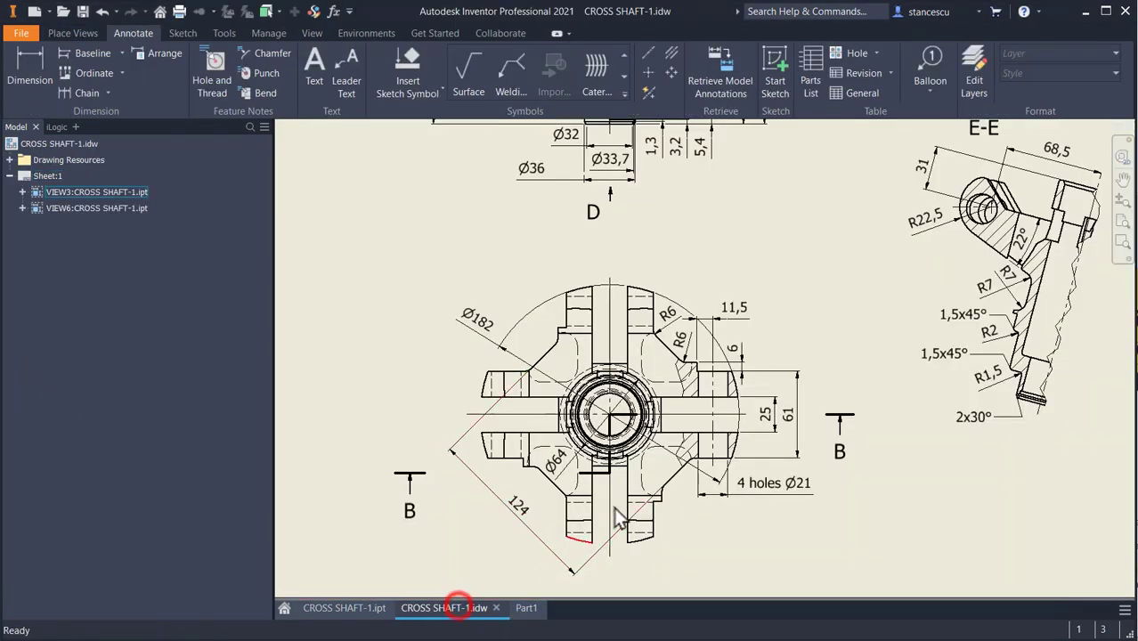
mouse_move(873, 333)
middle_down()
mouse_move(691, 521)
mouse_move(490, 633)
middle_up()
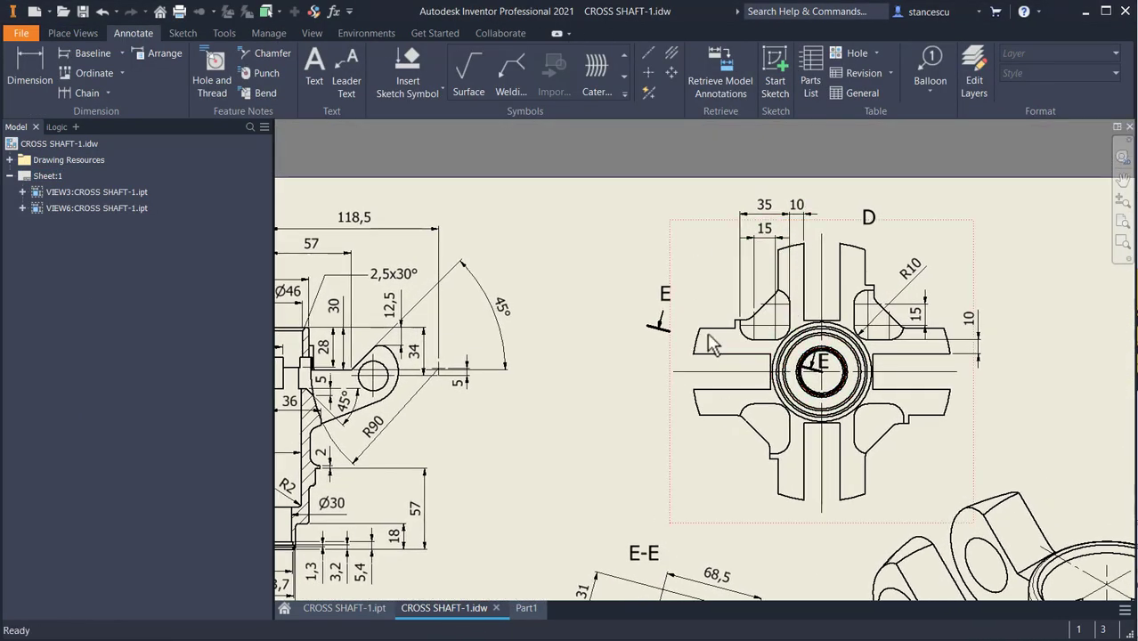
scroll(753, 315, up, 3)
middle_drag(750, 330, 659, 397)
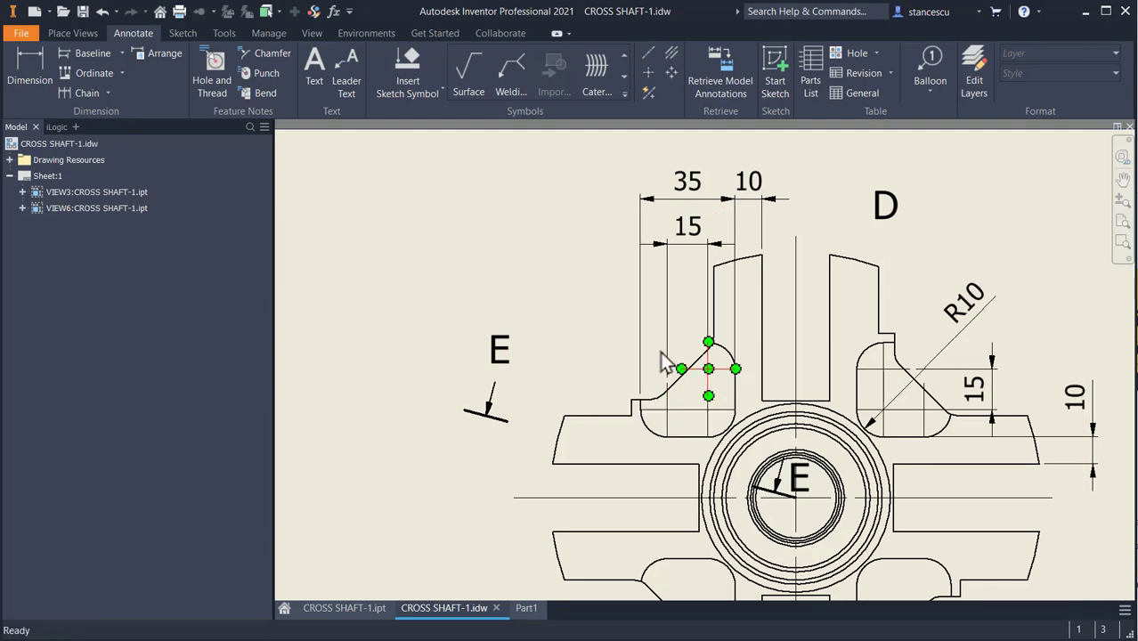
scroll(563, 332, down, 3)
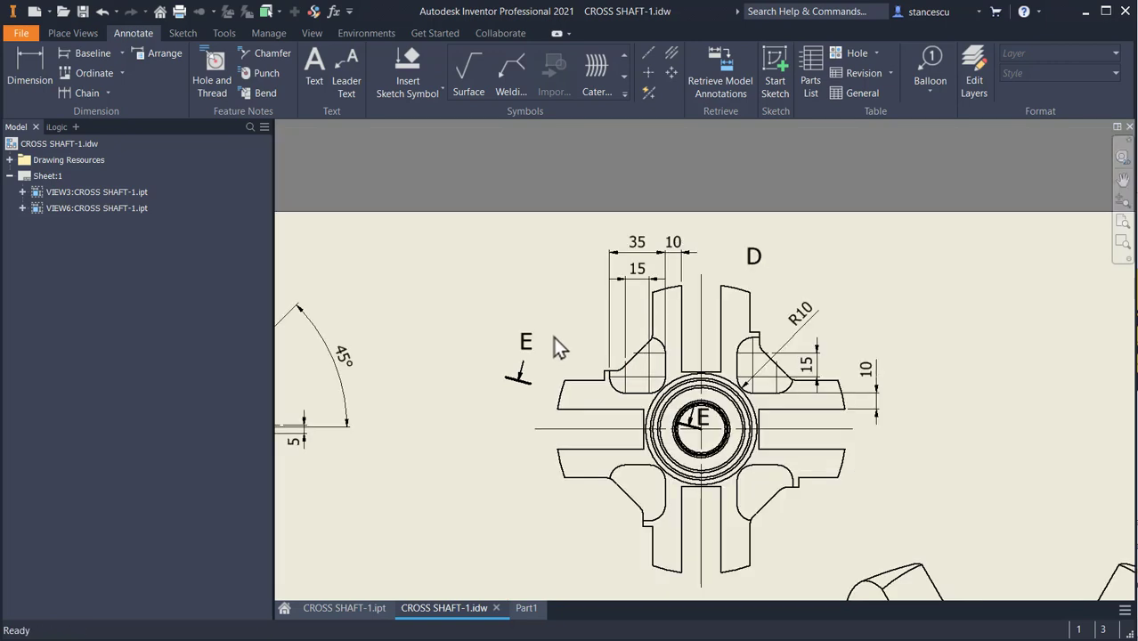
middle_drag(564, 335, 573, 264)
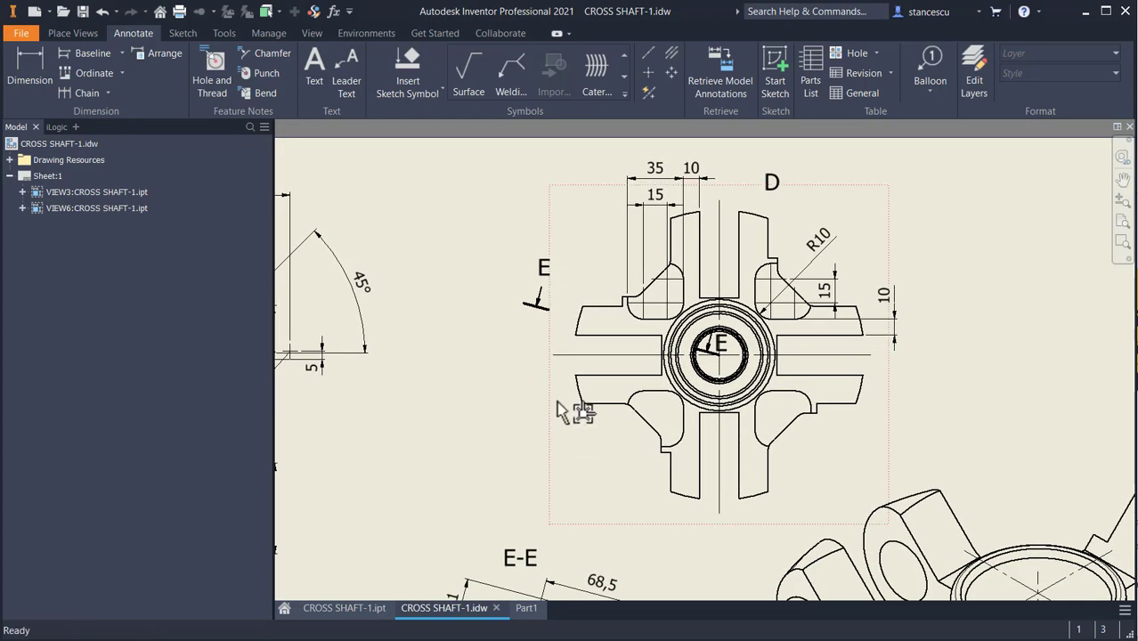
middle_drag(521, 384, 755, 391)
middle_drag(654, 386, 889, 419)
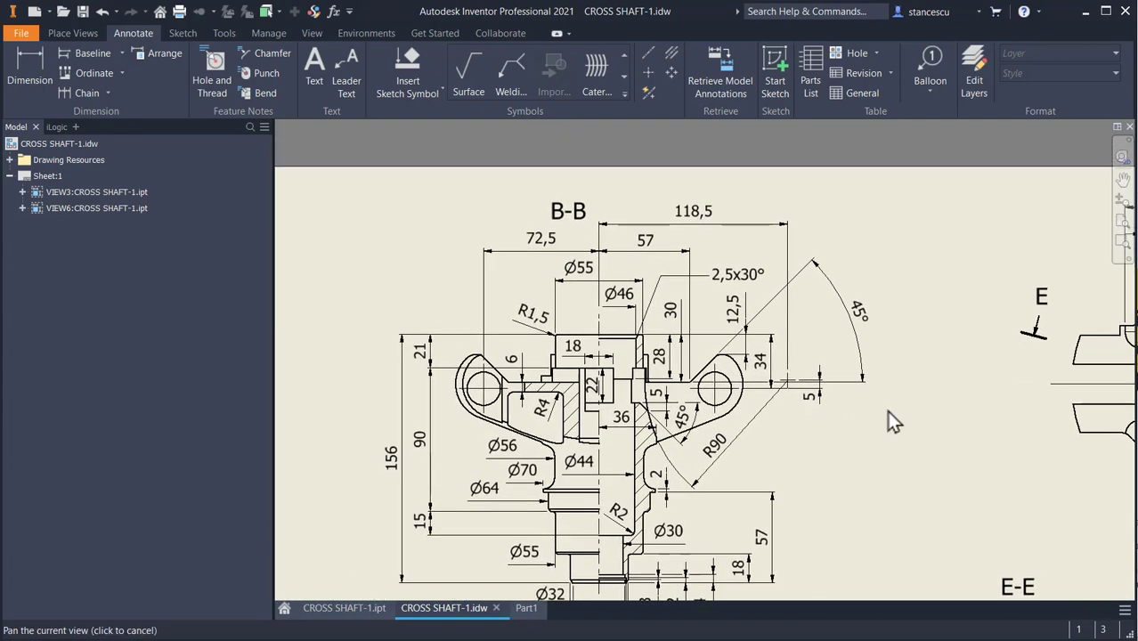
scroll(601, 392, up, 3)
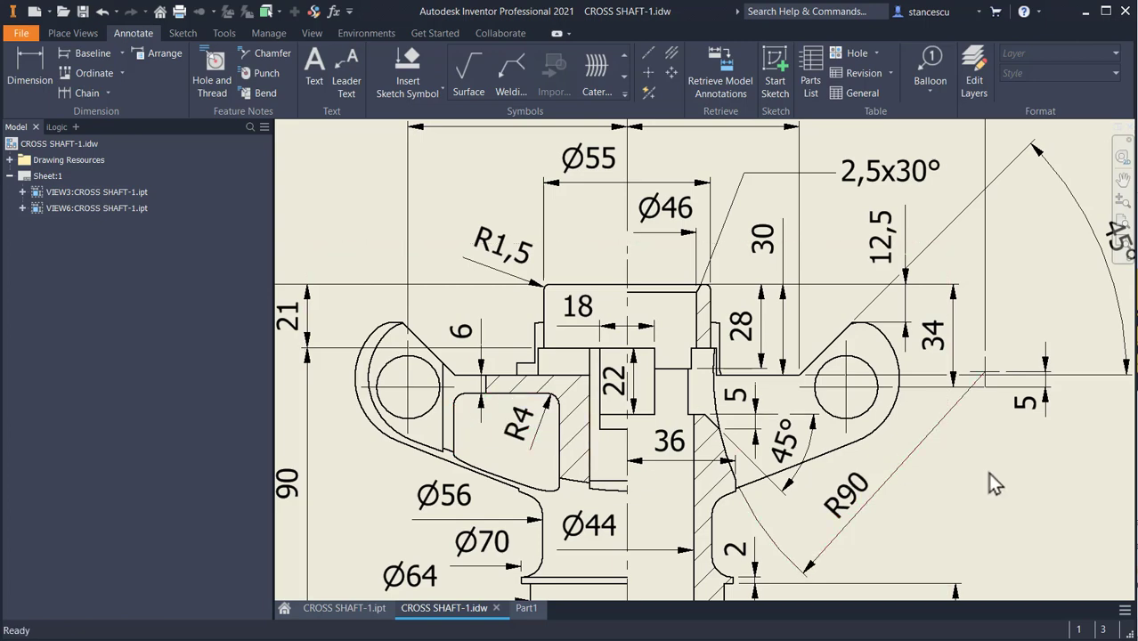
scroll(987, 473, up, 2)
mouse_move(993, 481)
middle_down()
mouse_move(926, 392)
mouse_move(845, 376)
mouse_move(846, 320)
middle_up()
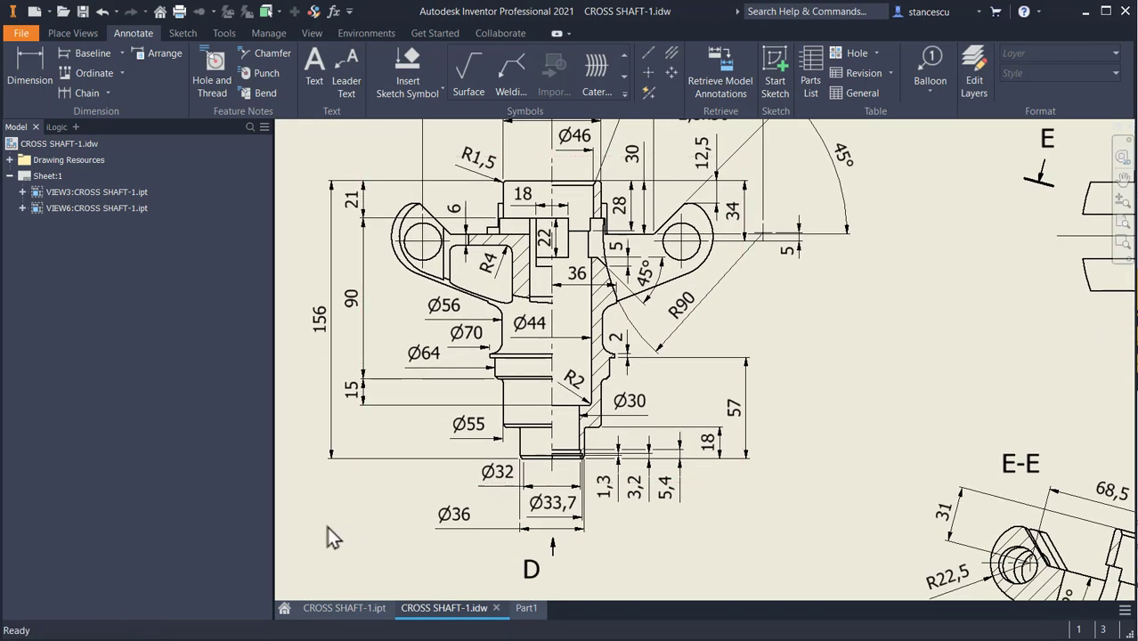
- Examine the pockets under the arms in the finished CROSS SHAFT-1.ipt model and return to Part1
click(344, 608)
shift+middle_drag(789, 439, 797, 358)
scroll(705, 289, down, 6)
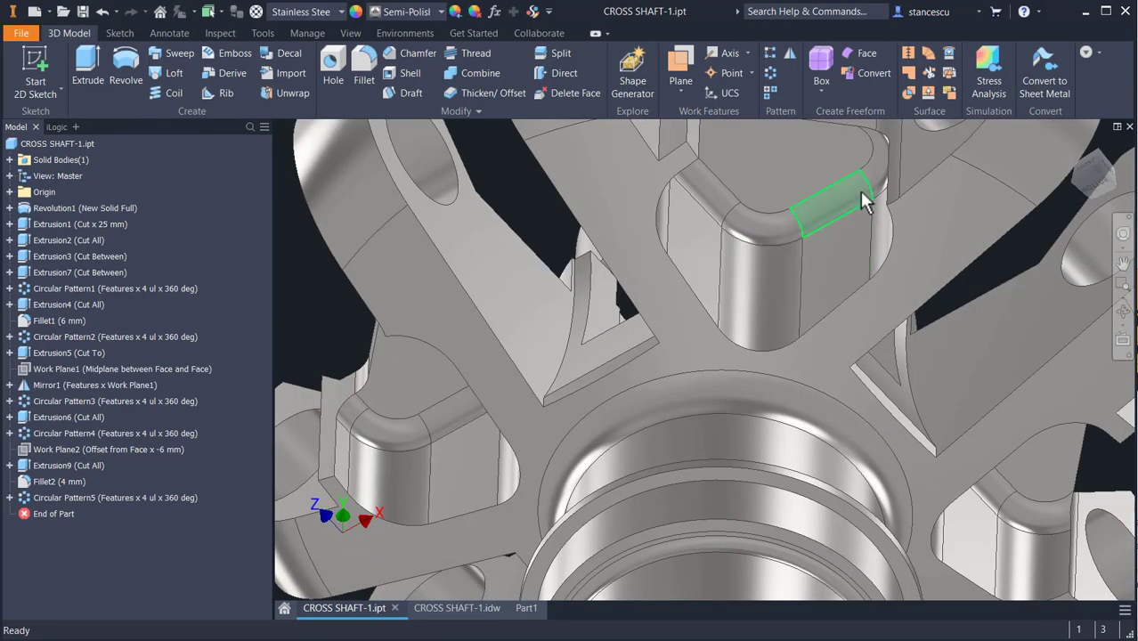
scroll(860, 209, up, 5)
shift+middle_drag(802, 393, 764, 383)
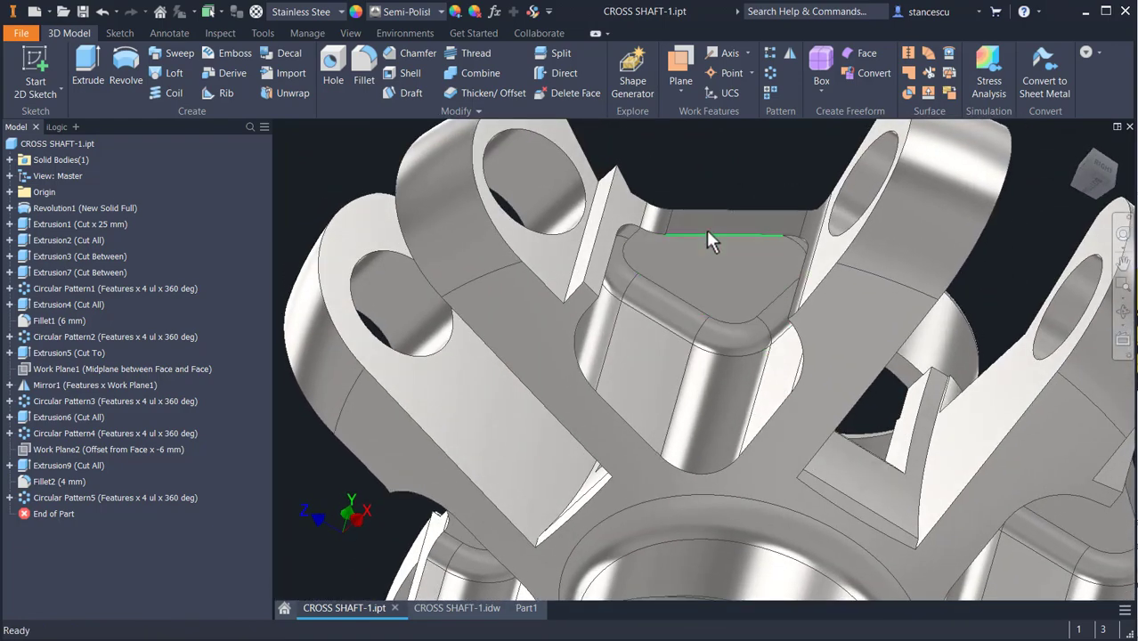
shift+middle_drag(745, 256, 739, 312)
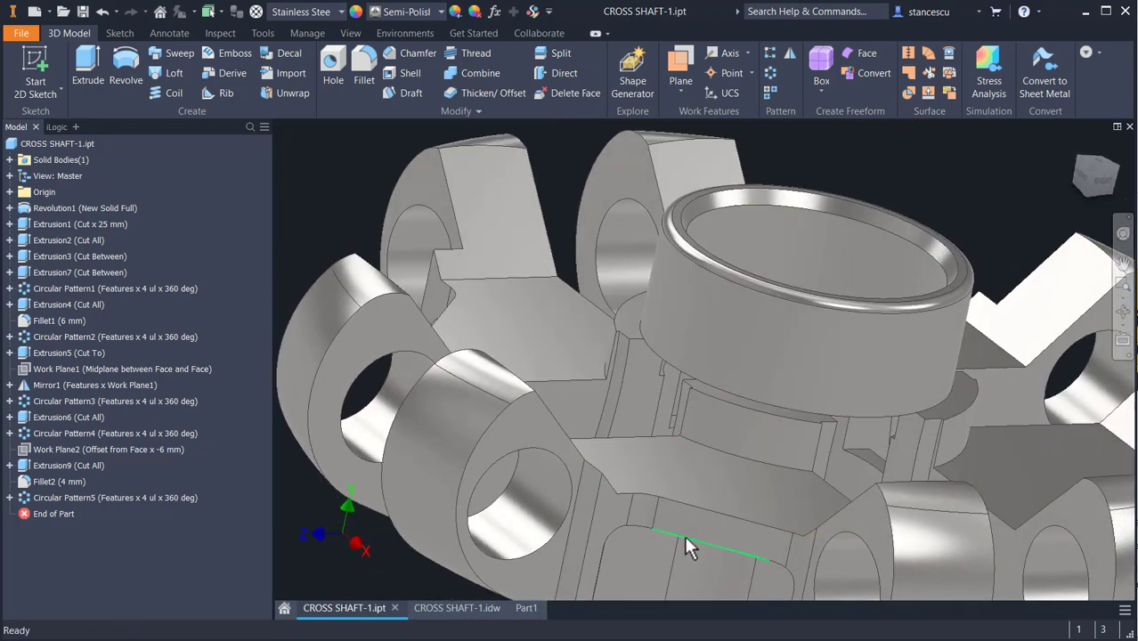
click(526, 612)
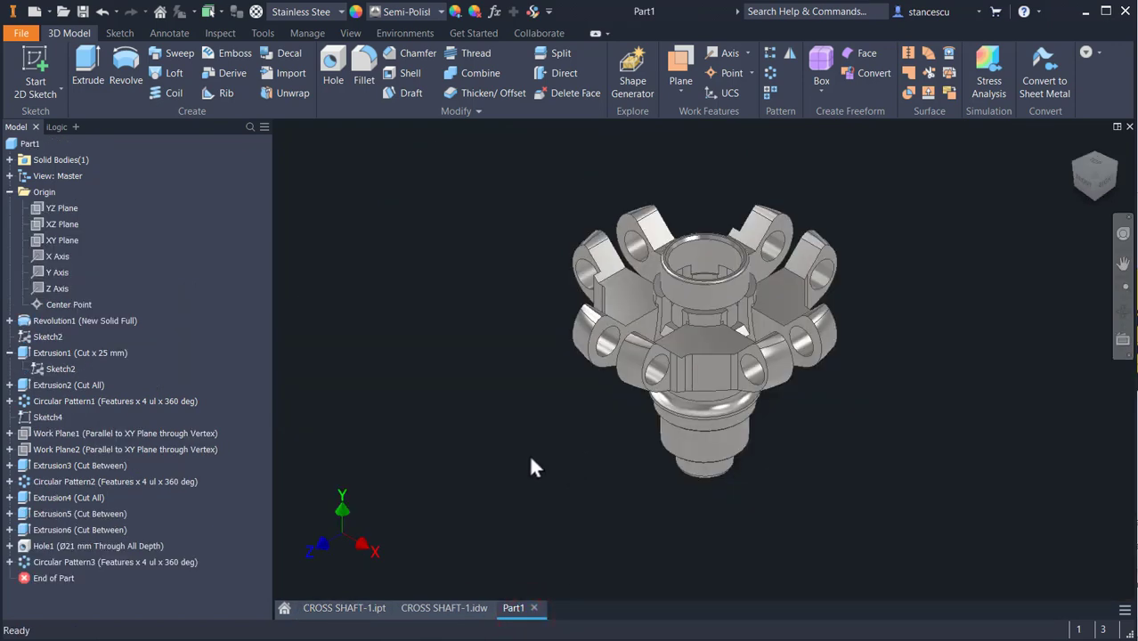
- Create a work plane offset -6 mm from the flat upper face of the front arm and set it to auto-resize
click(670, 62)
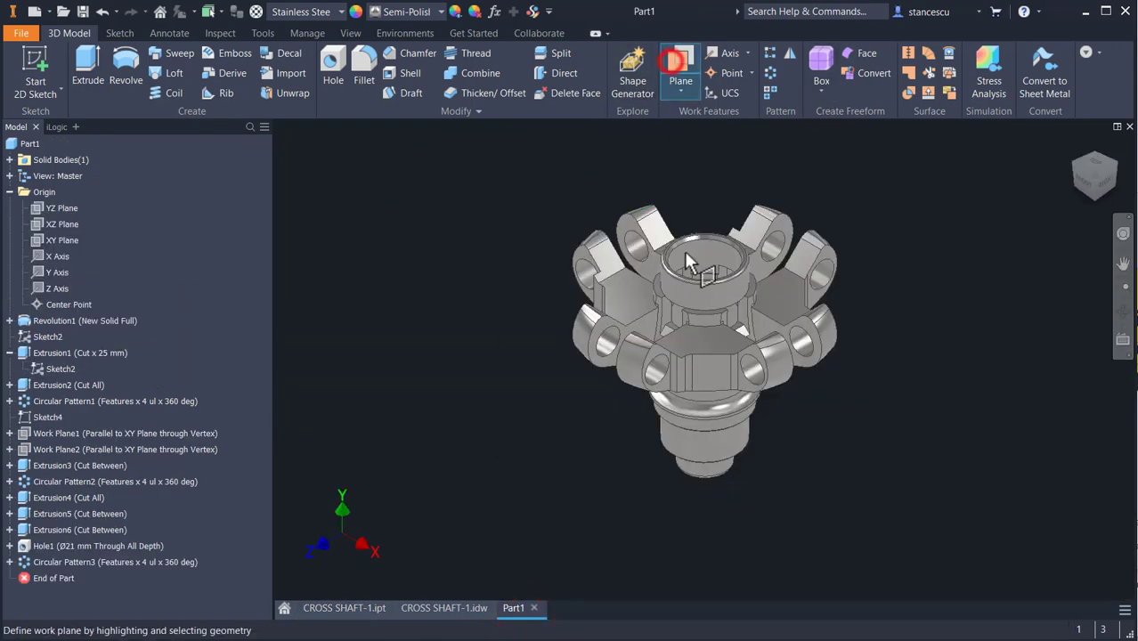
click(705, 349)
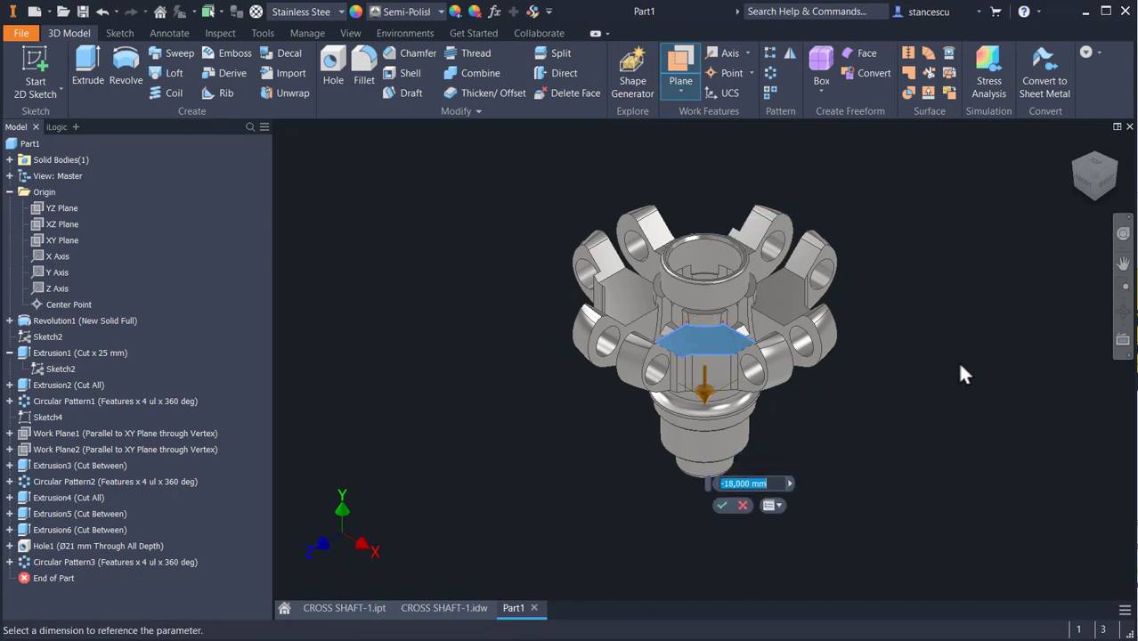
key(BackSpace)
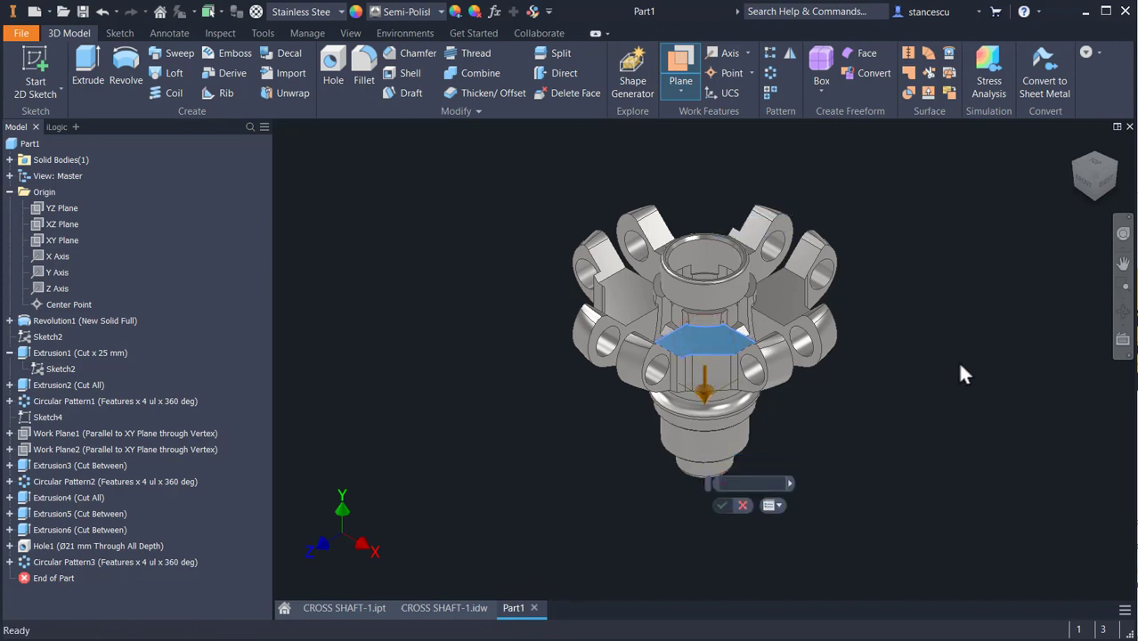
key(BackSpace)
key(BackSpace)
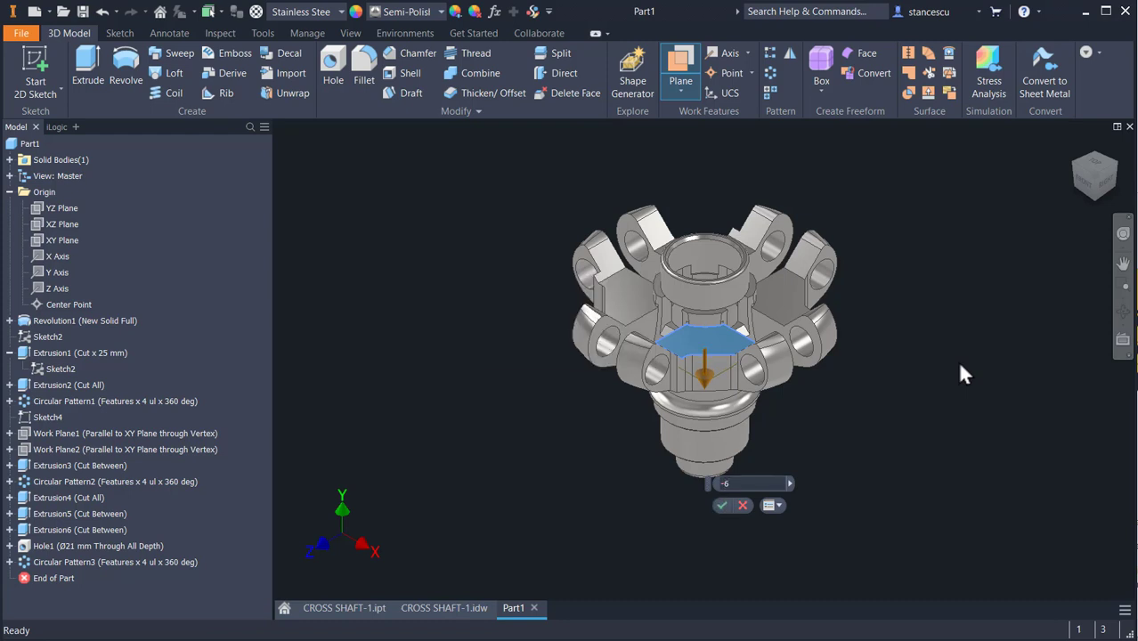
key(Return)
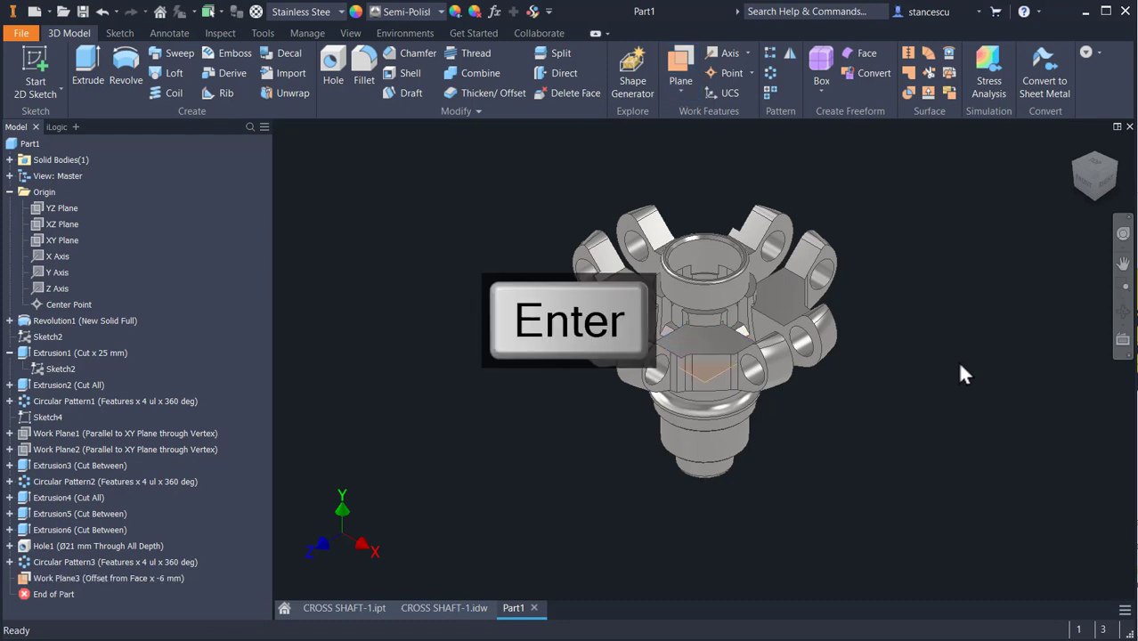
click(708, 381)
right_click(709, 379)
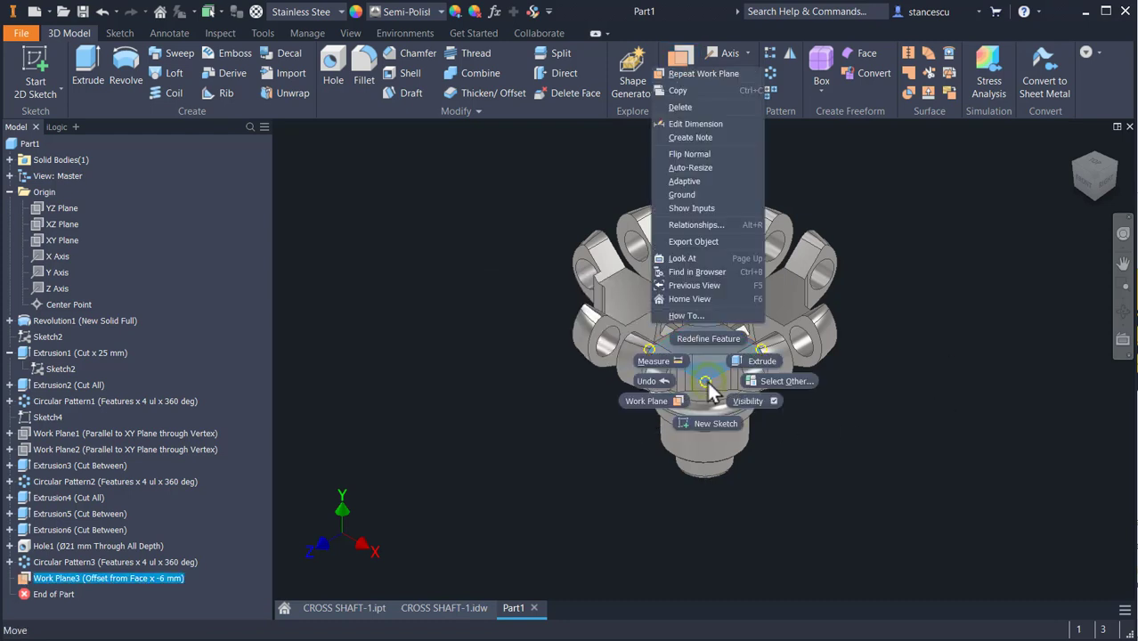
click(713, 166)
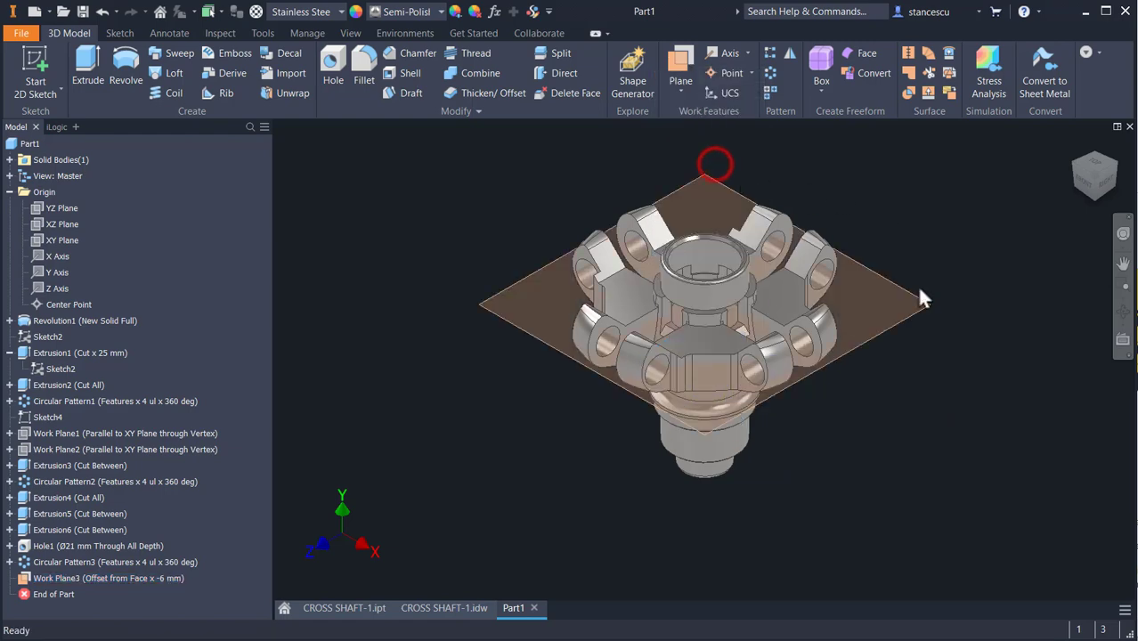
- Start a sketch on the -6 mm offset work plane and slice the model graphics at the sketch plane
shift+middle_drag(902, 464, 907, 311)
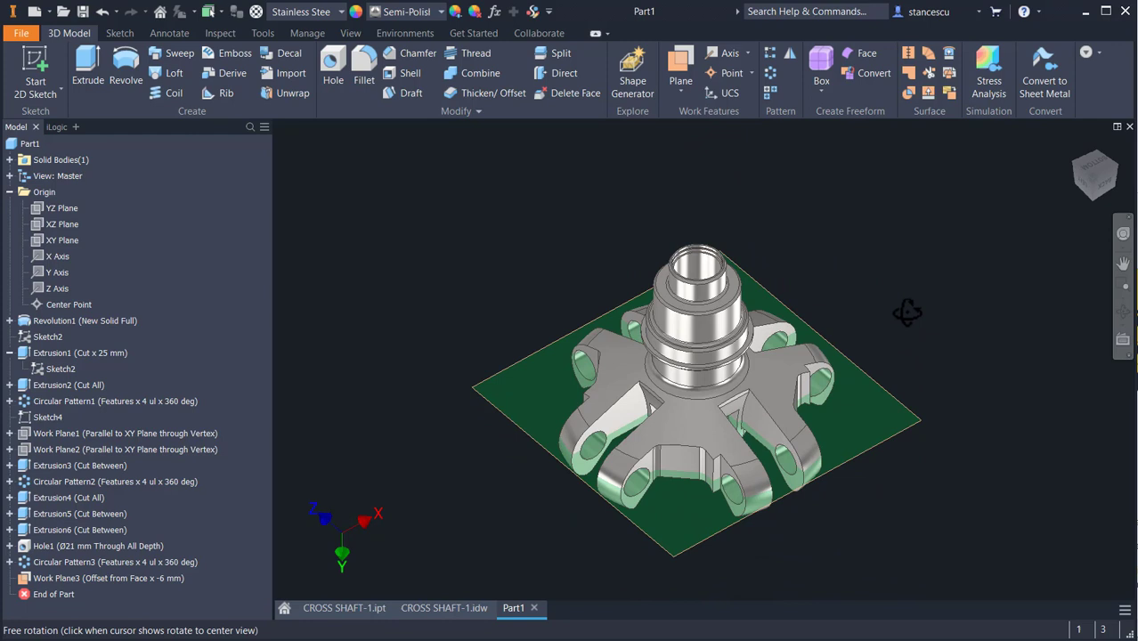
right_click(901, 410)
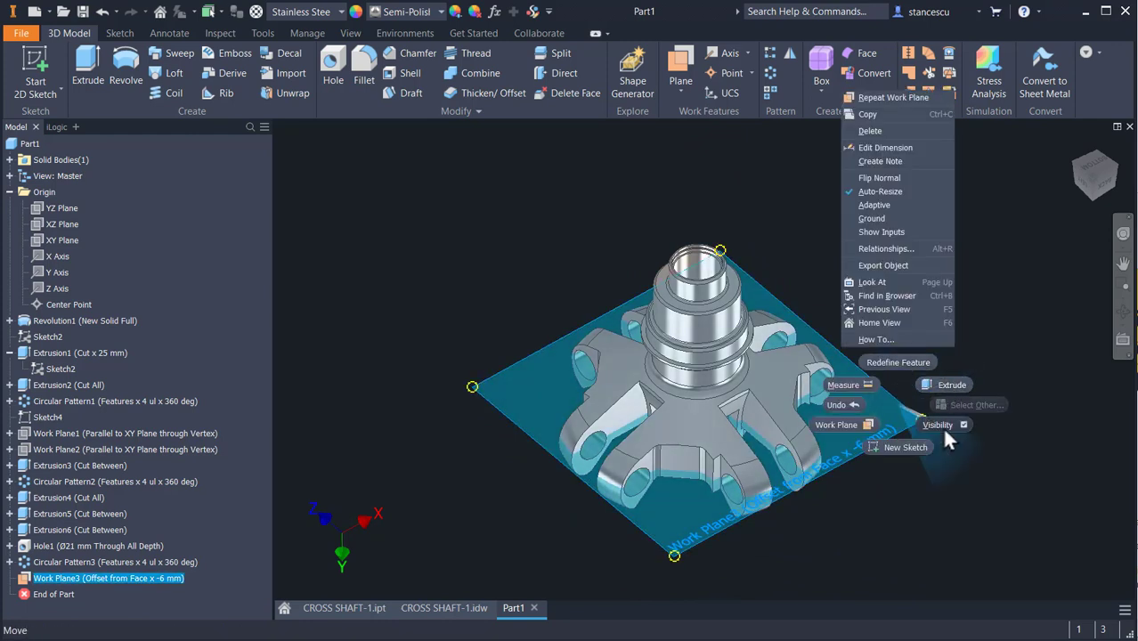
click(901, 447)
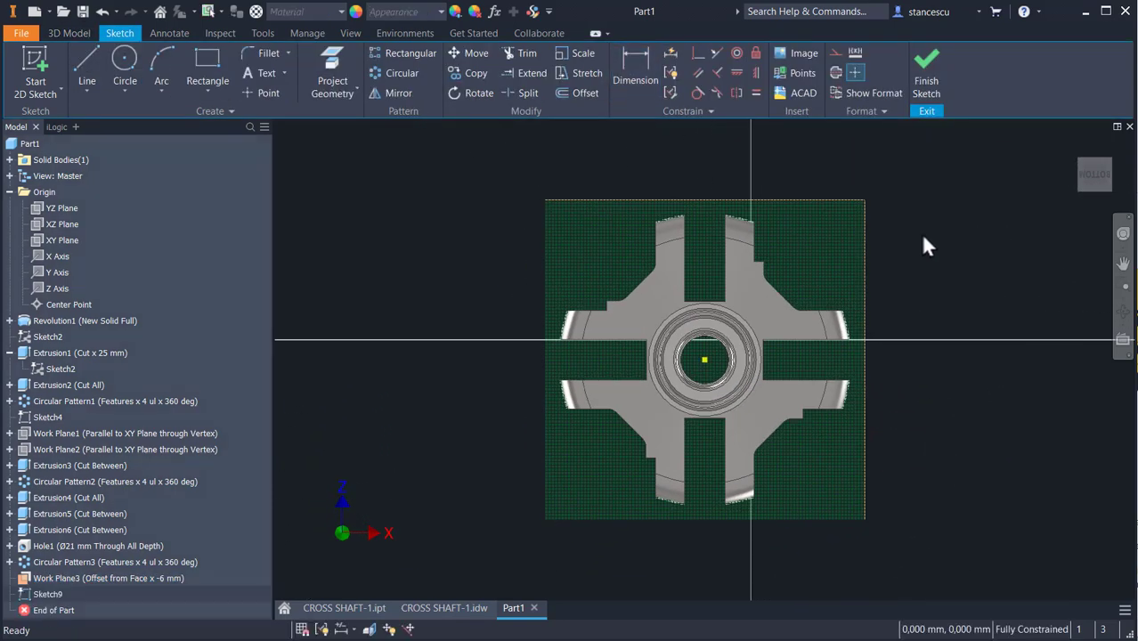
key(F7)
scroll(903, 279, up, 3)
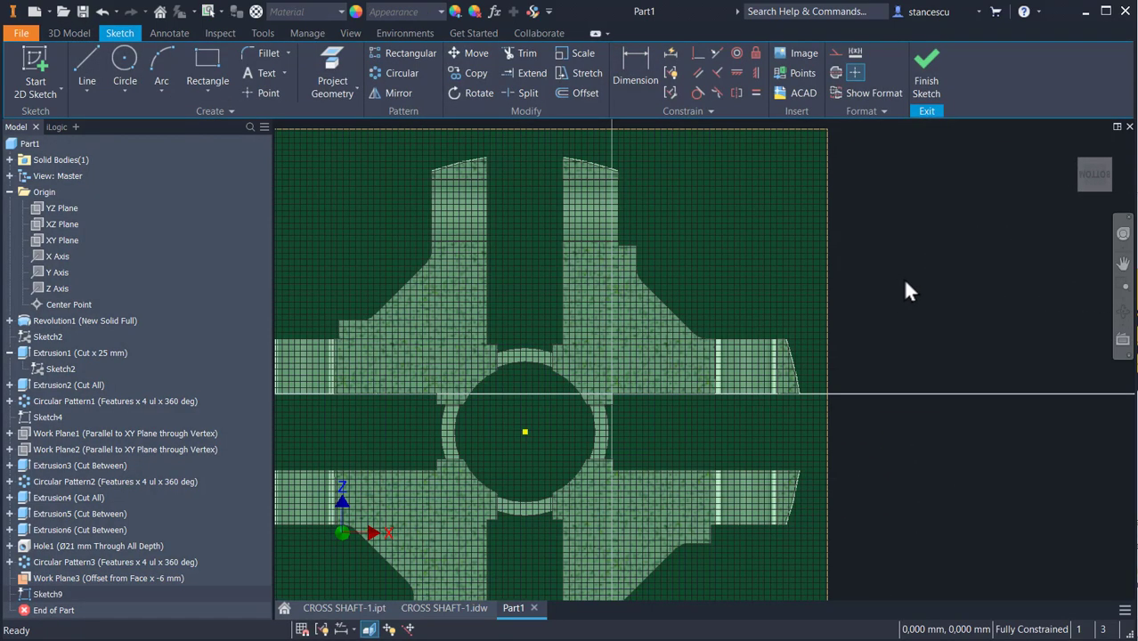
scroll(907, 291, up, 2)
scroll(979, 316, up, 2)
scroll(969, 314, down, 1)
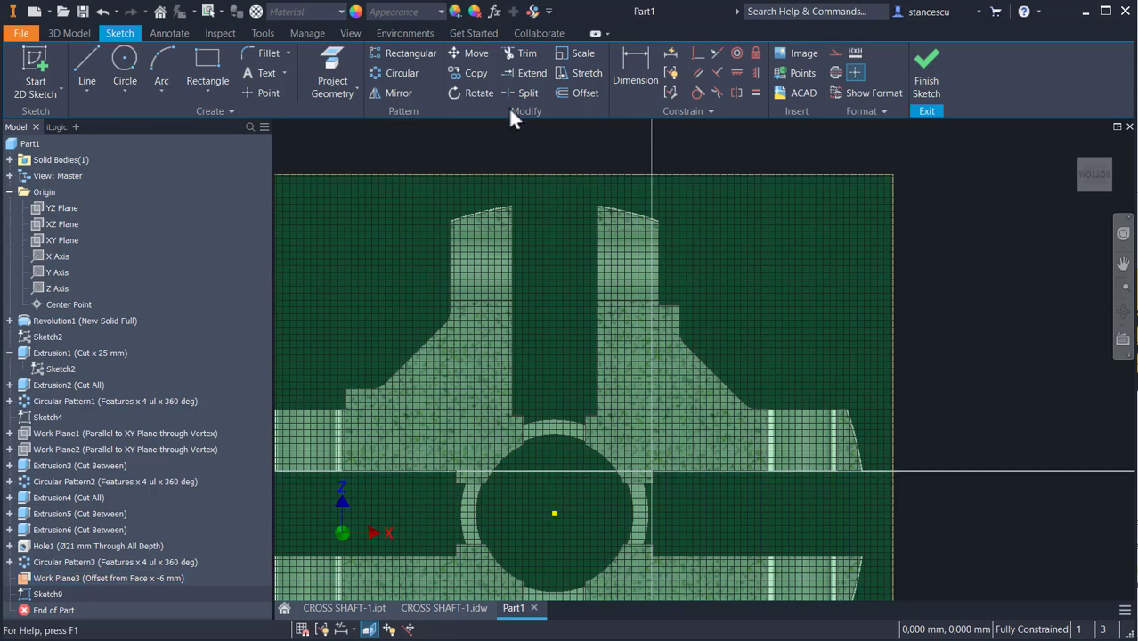
- Project the vertical and horizontal slot-side edges of the upper-right arm into the sketch
click(320, 63)
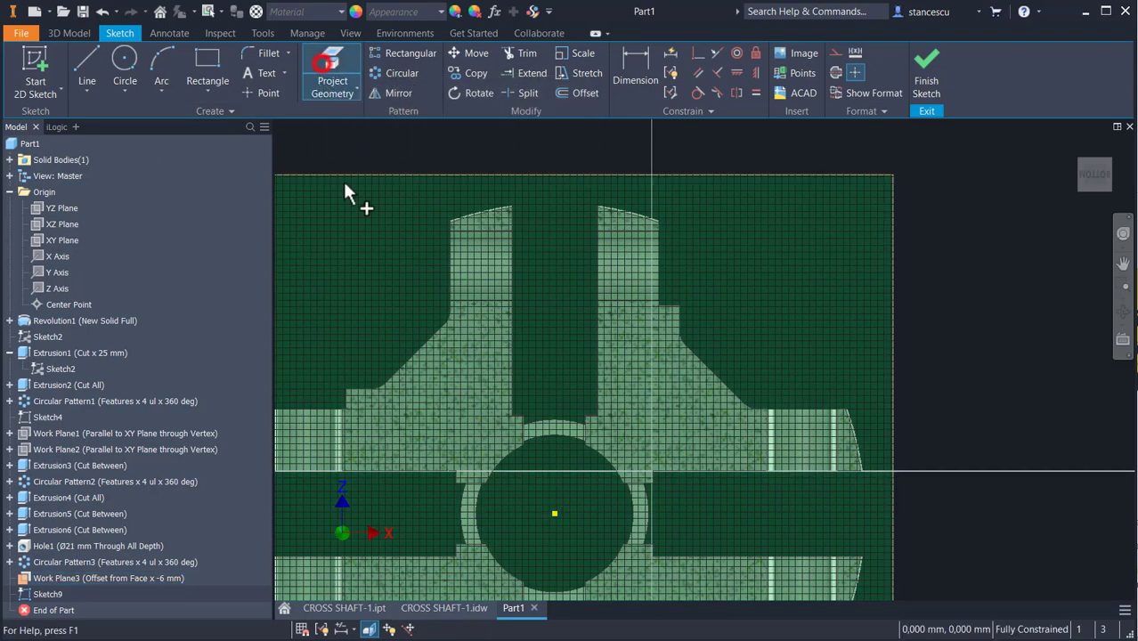
click(599, 358)
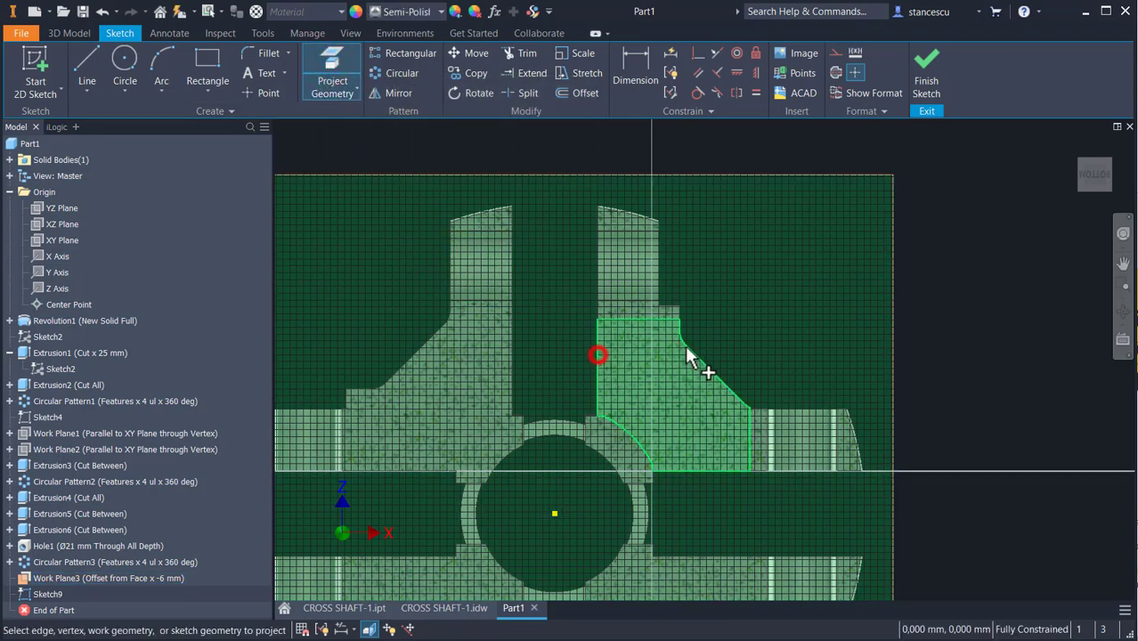
click(699, 472)
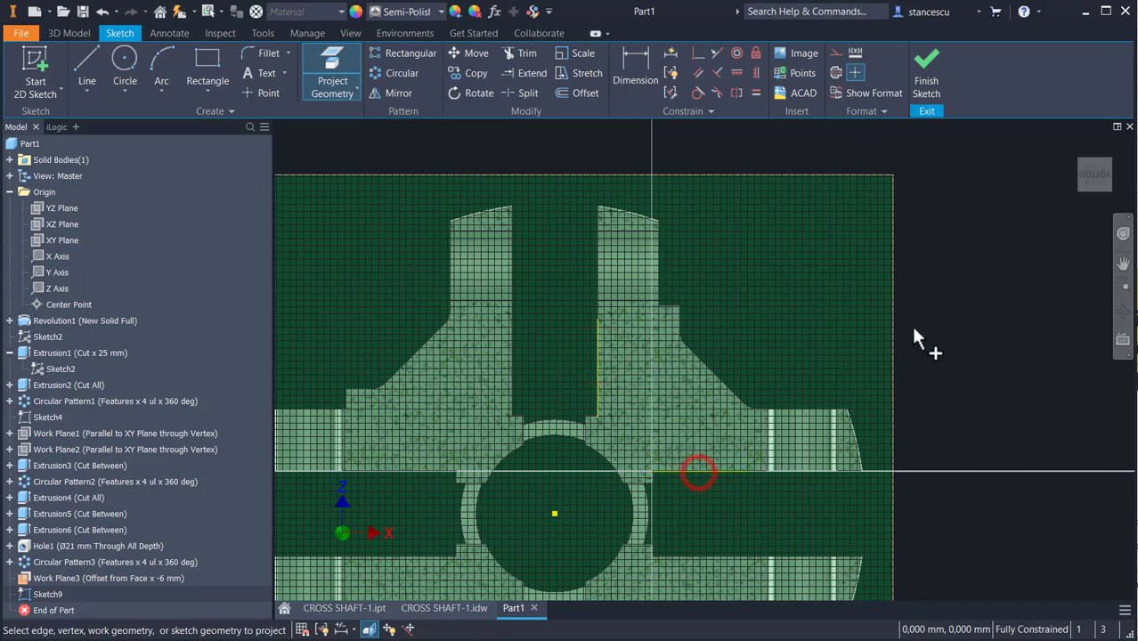
- Draw a 35 x 35 mm rectangle in the empty area beside the upper-right arm
middle_drag(950, 320, 802, 403)
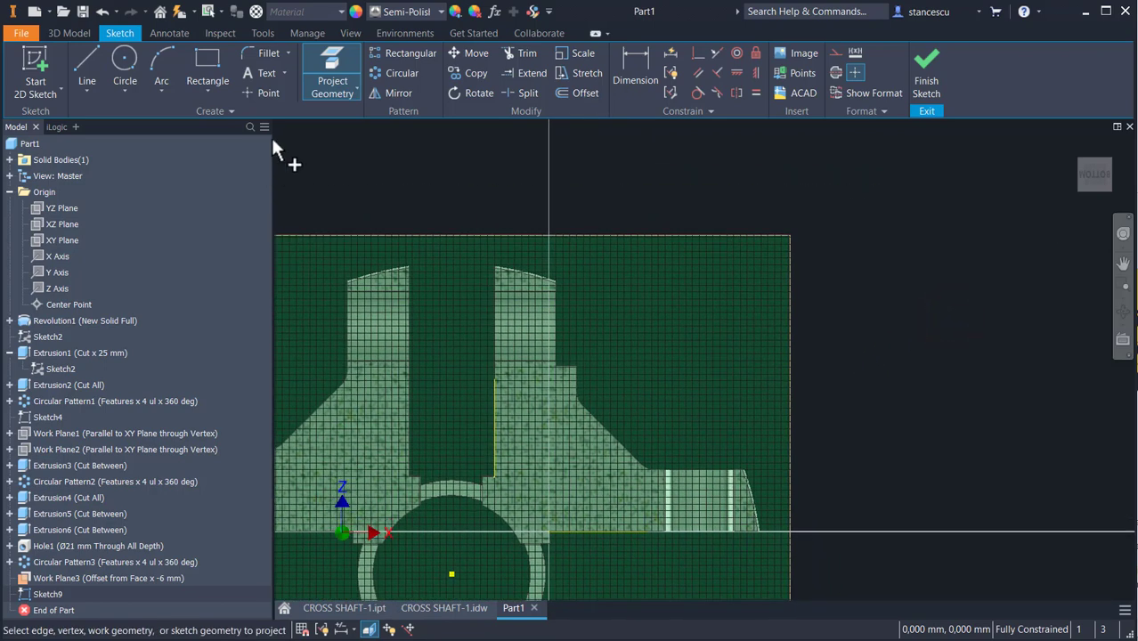
click(210, 56)
click(857, 260)
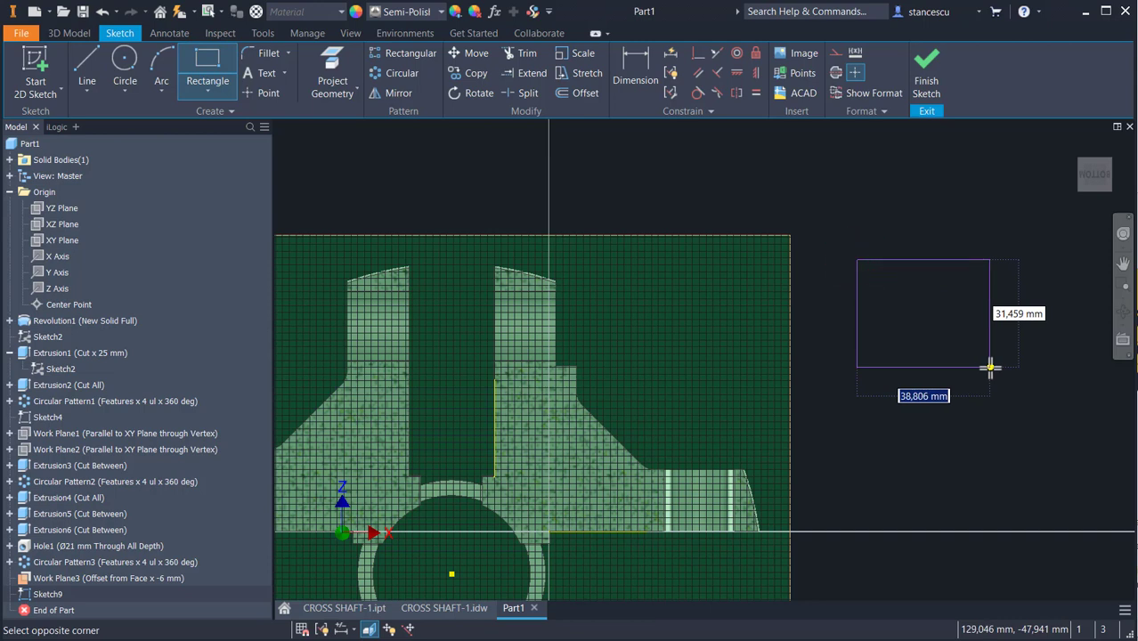
text(35)
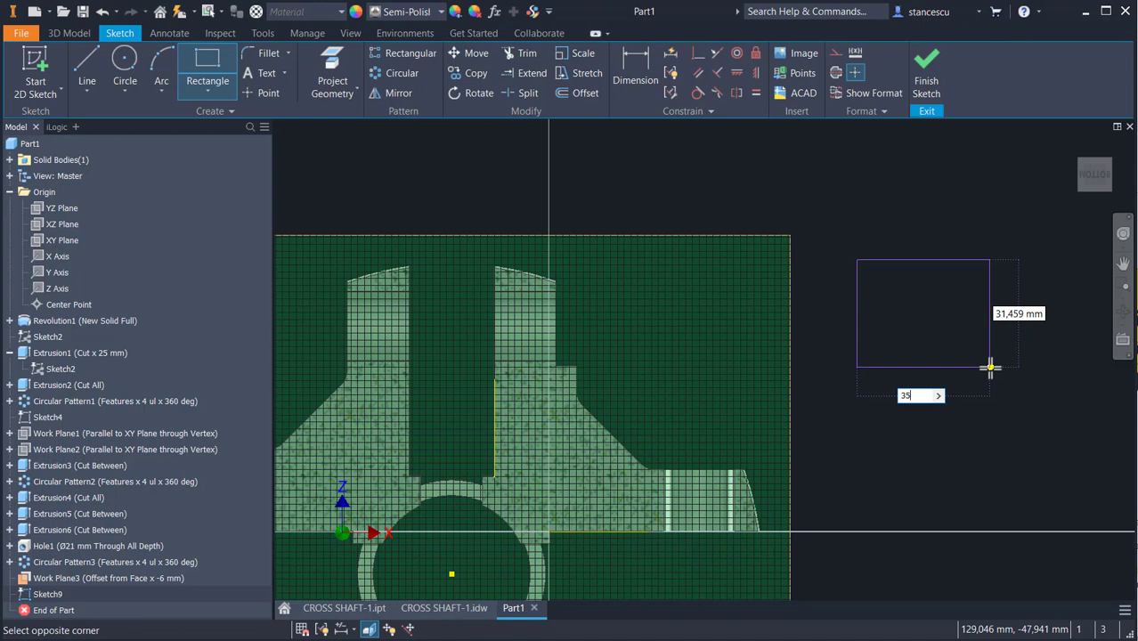
key(Tab)
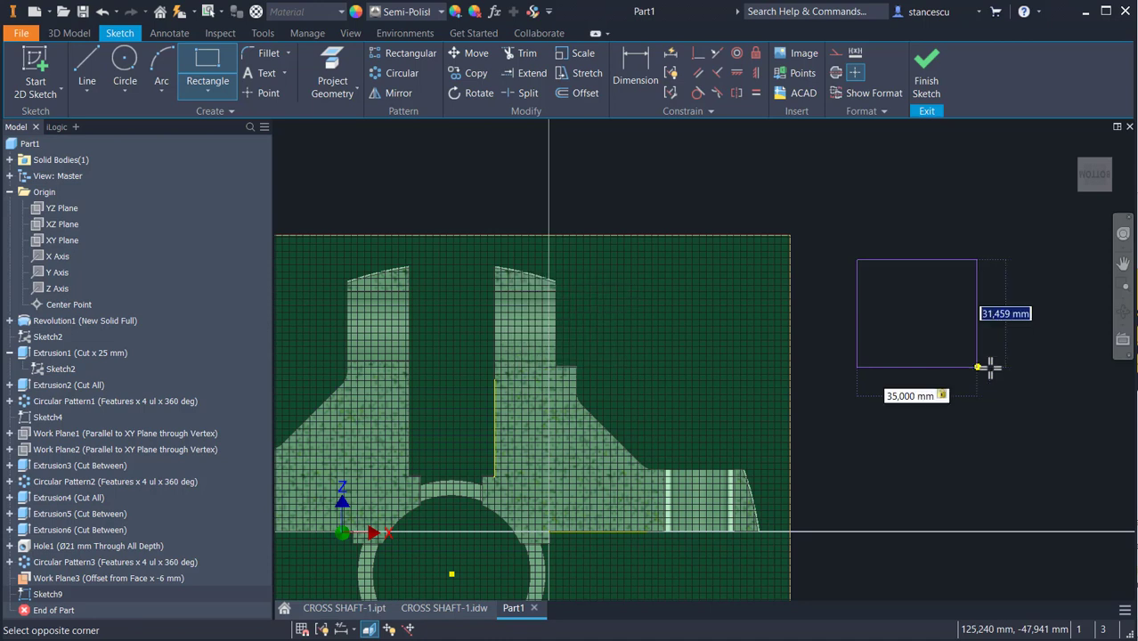
text(35)
key(Return)
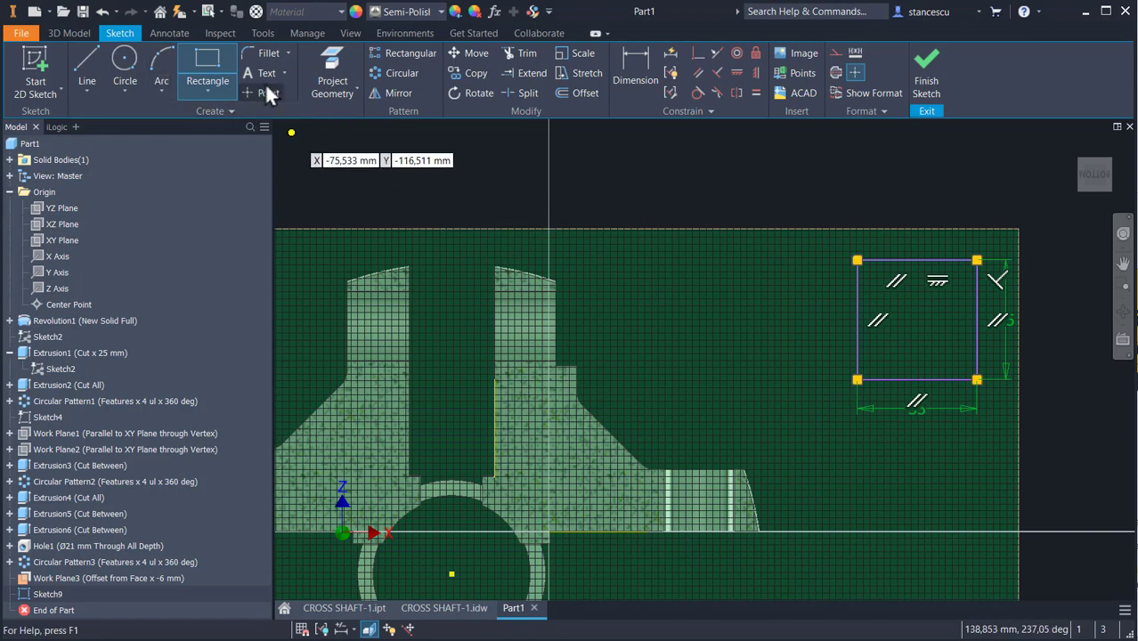
- Fillet all four corners of the 35 mm square with a 10 mm radius
click(269, 54)
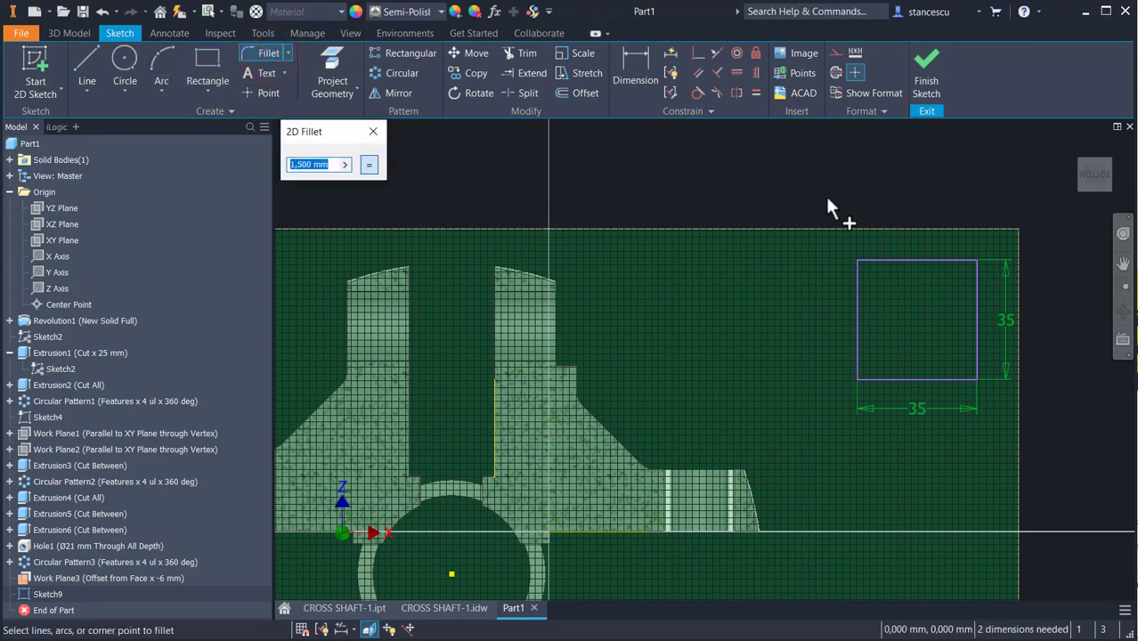
text(10)
click(858, 258)
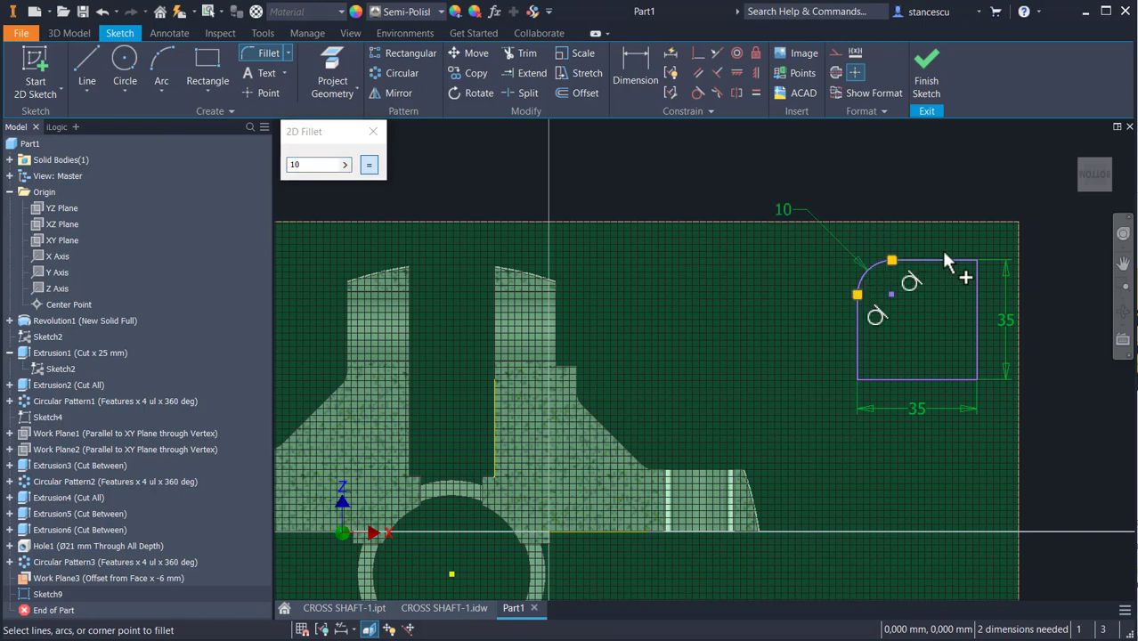
click(974, 261)
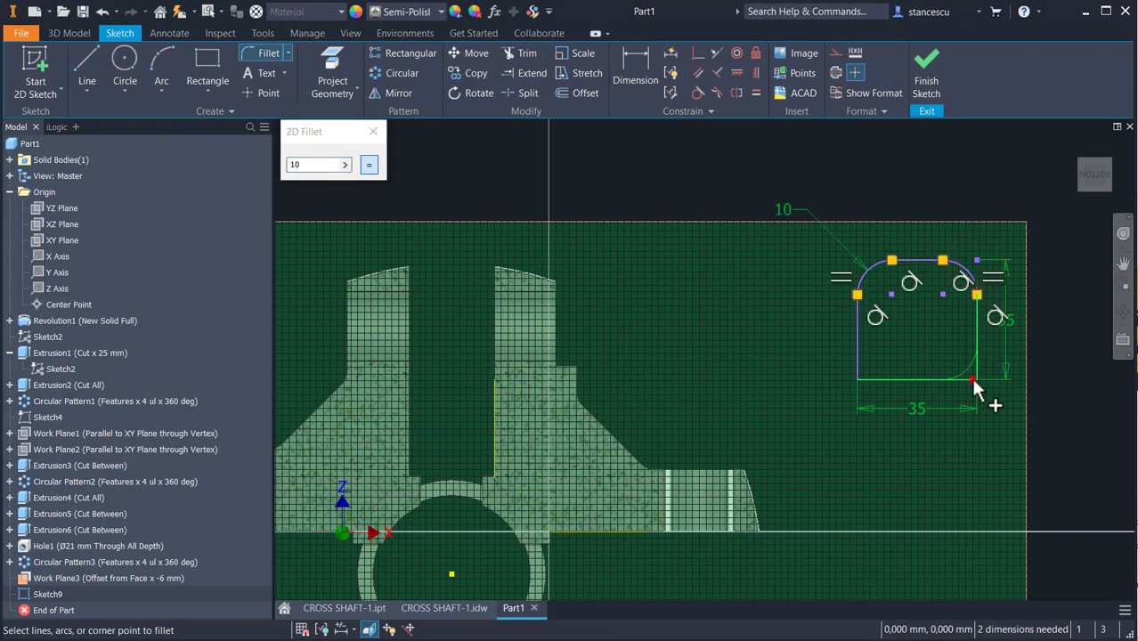
click(975, 379)
click(857, 381)
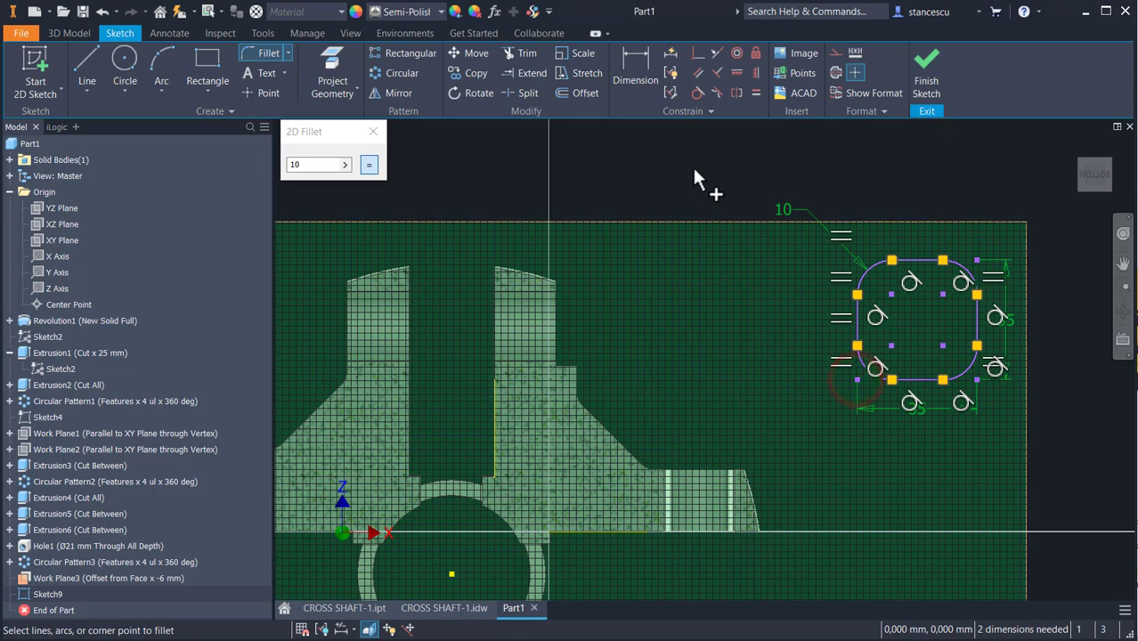
key(Escape)
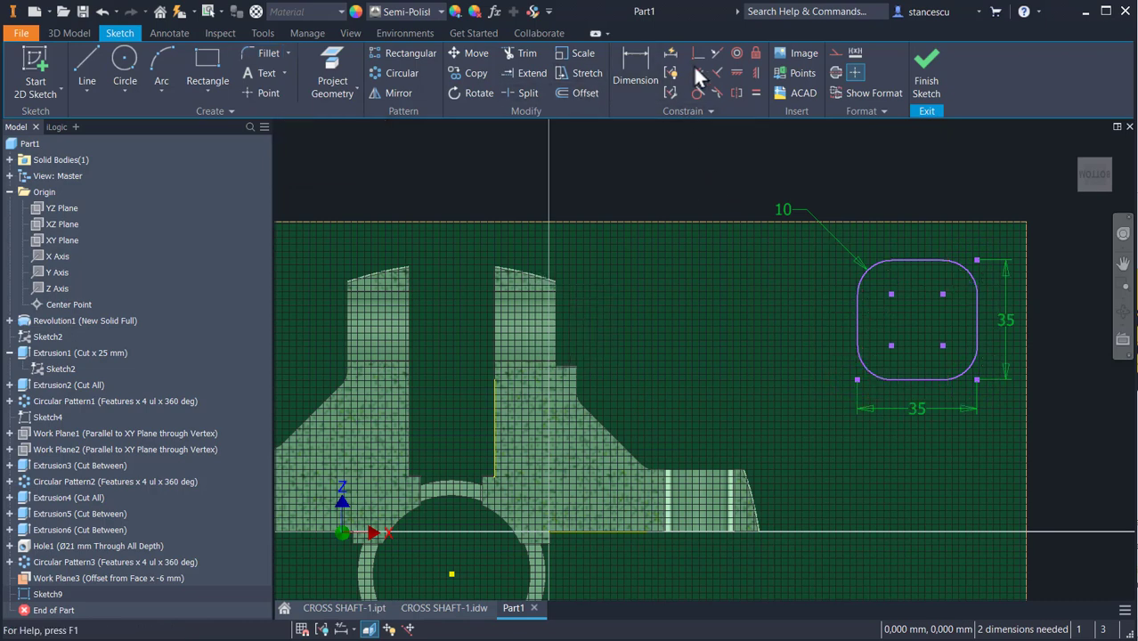
- Dimension the rounded square's left side 10 mm from the projected vertical slot edge
click(644, 67)
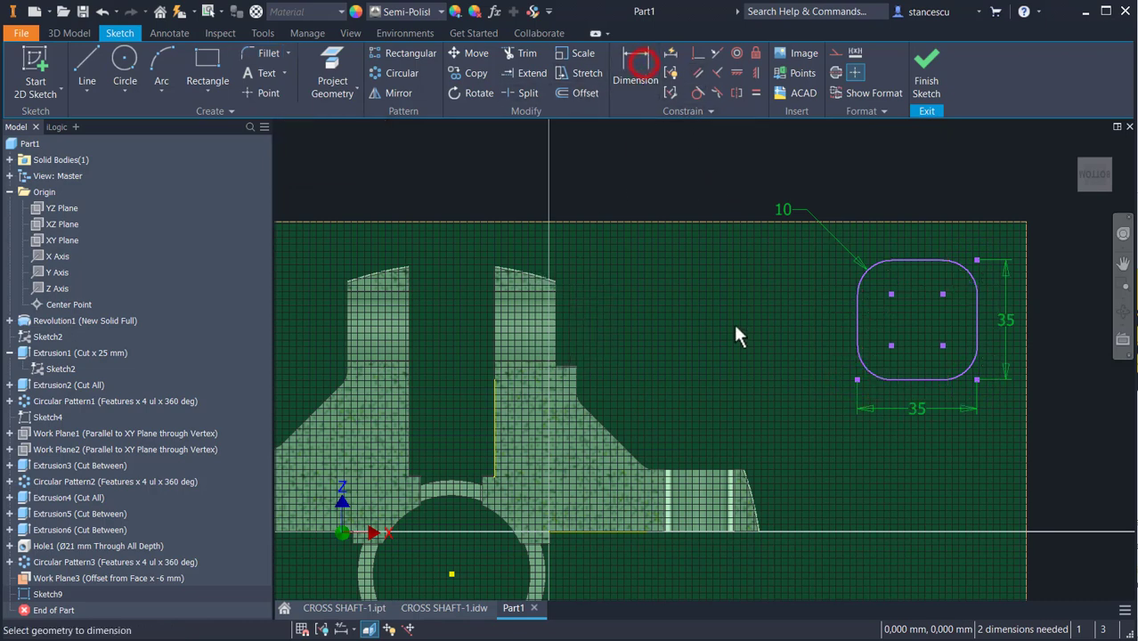
click(855, 328)
key(Escape)
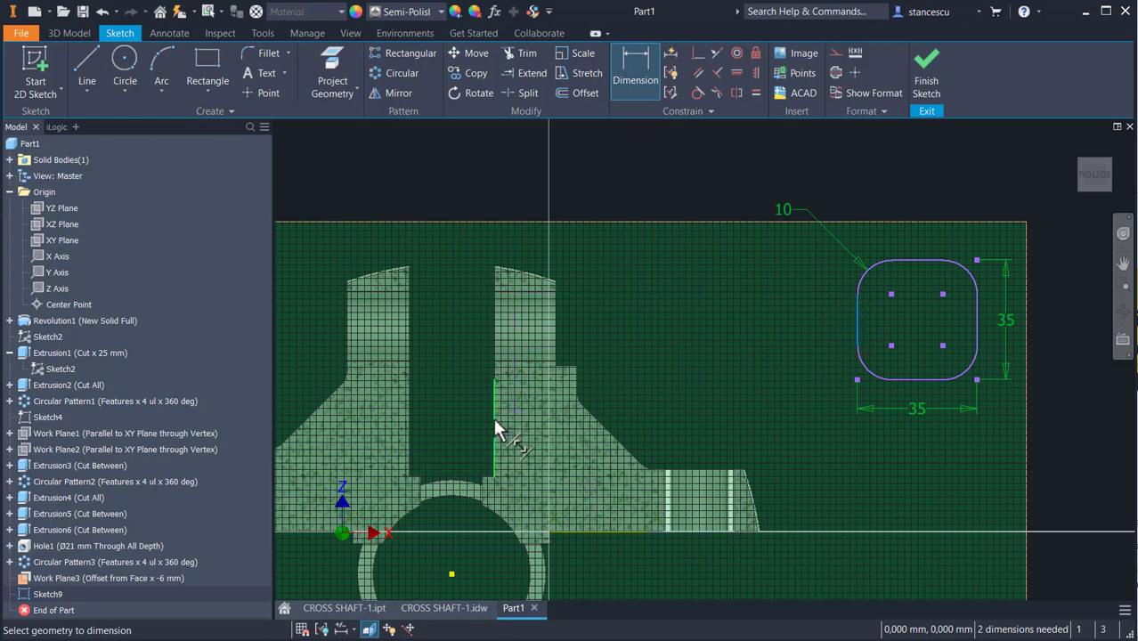
click(495, 423)
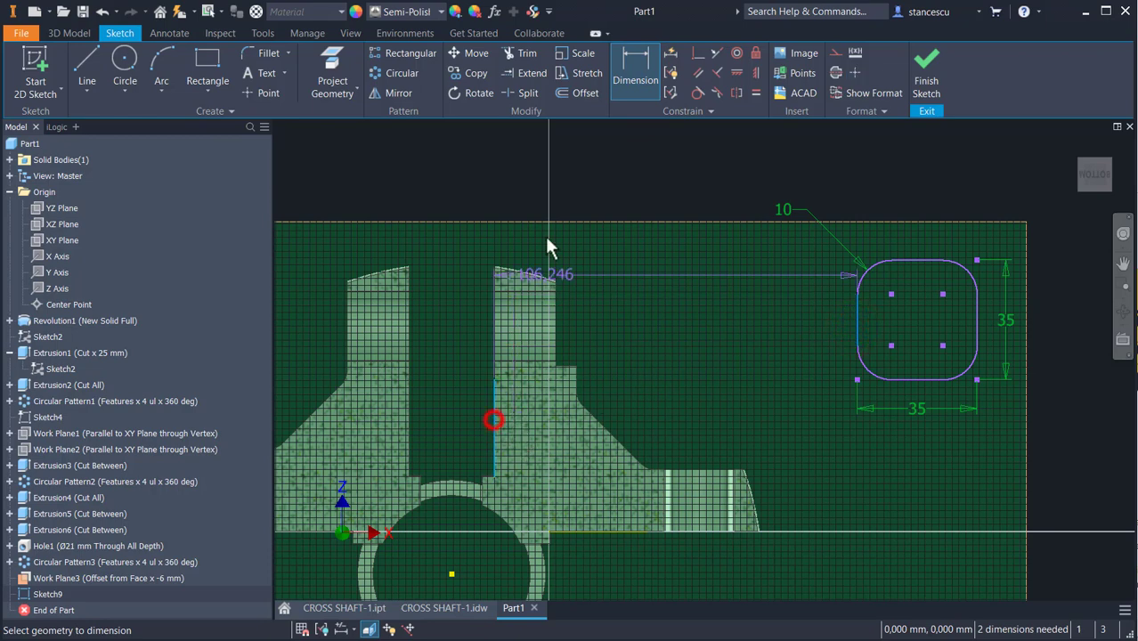
click(525, 175)
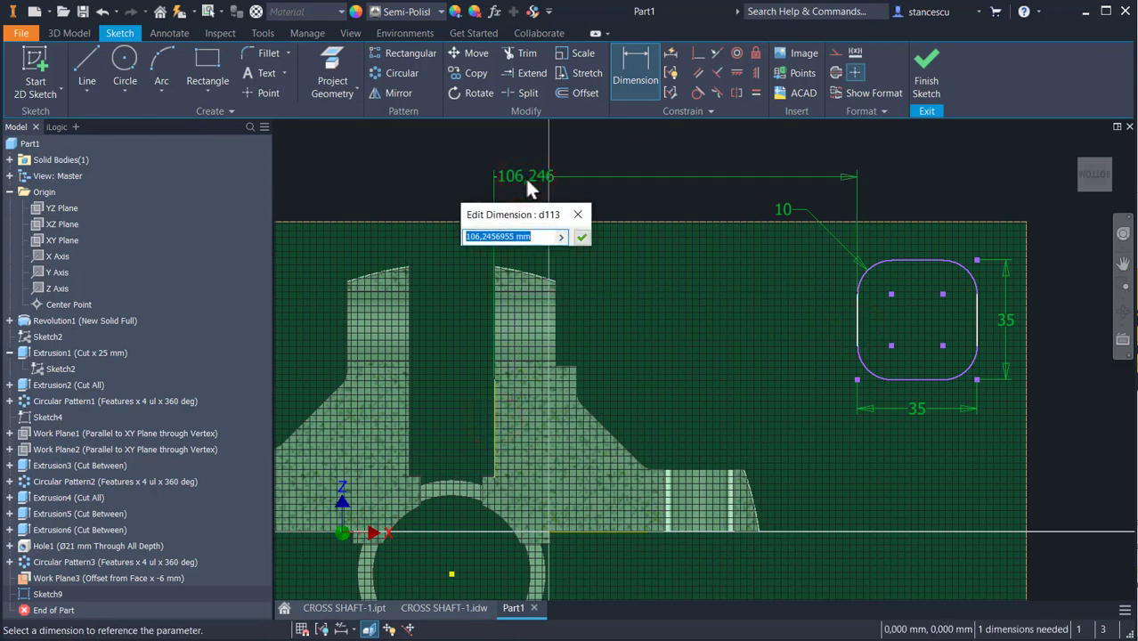
text(10)
key(Return)
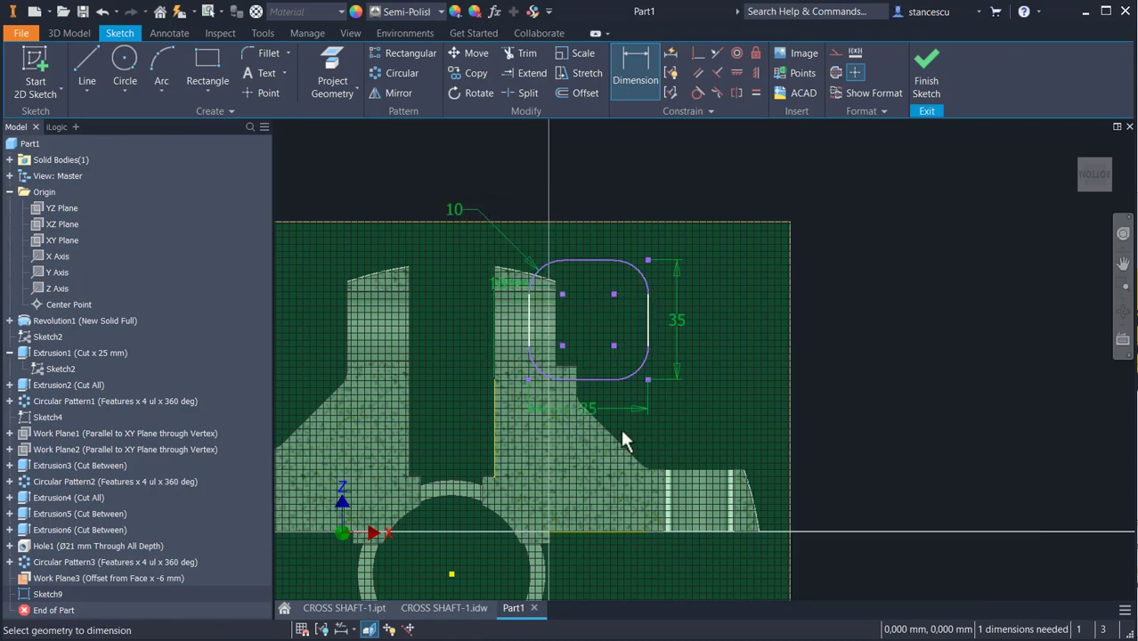
- Dimension the rounded square's lower side 10 mm from the projected horizontal slot edge and finish the sketch
click(602, 379)
click(599, 529)
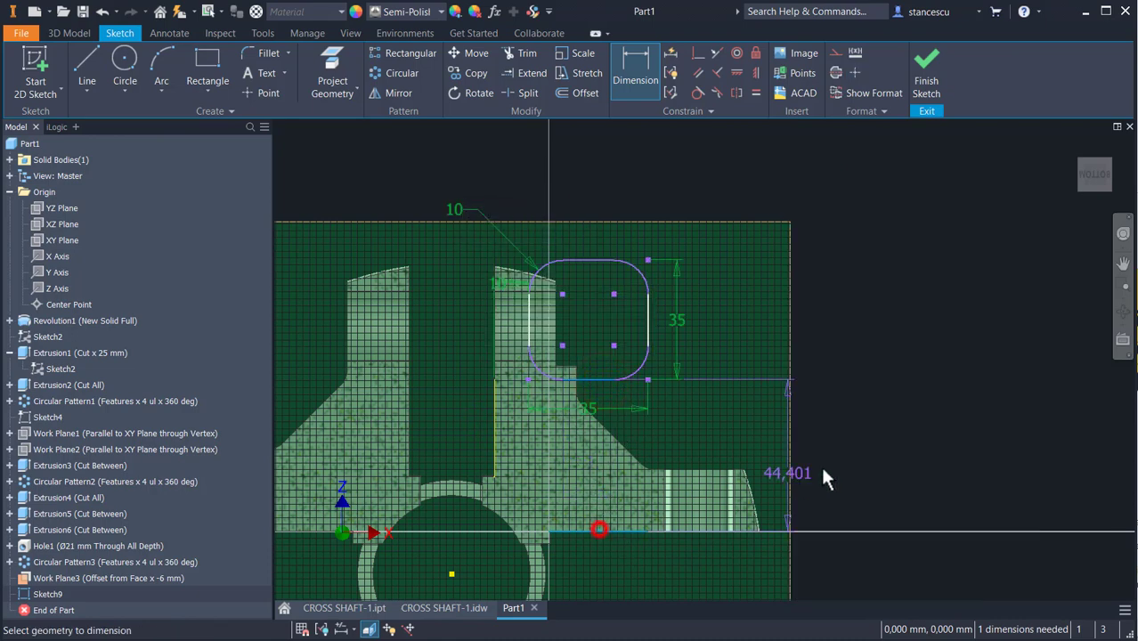
click(858, 433)
text(10)
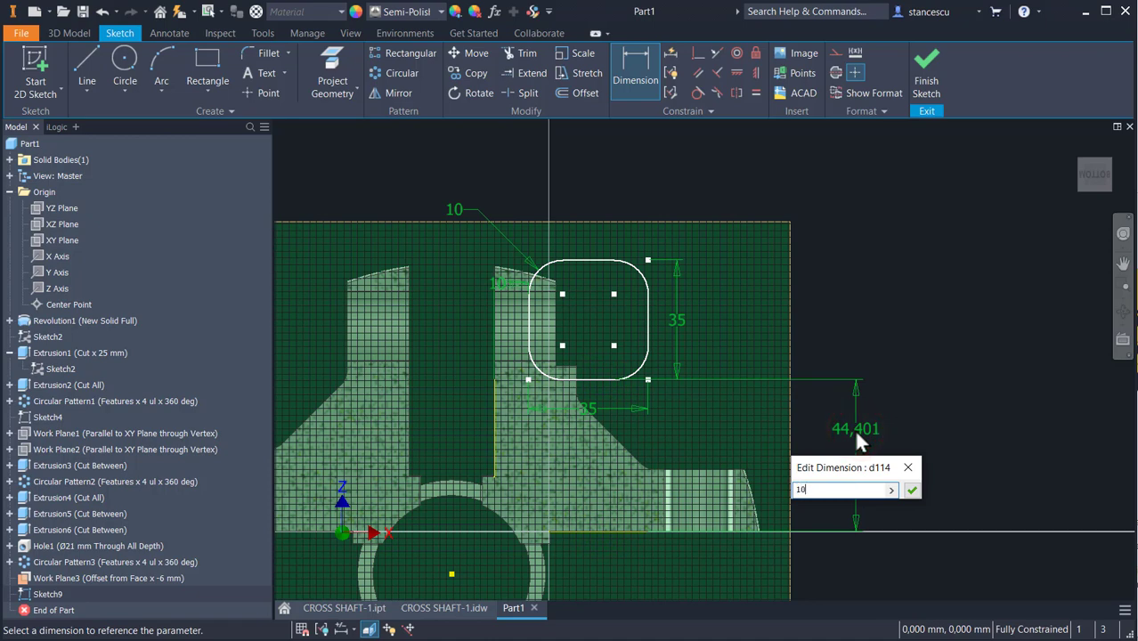
key(Return)
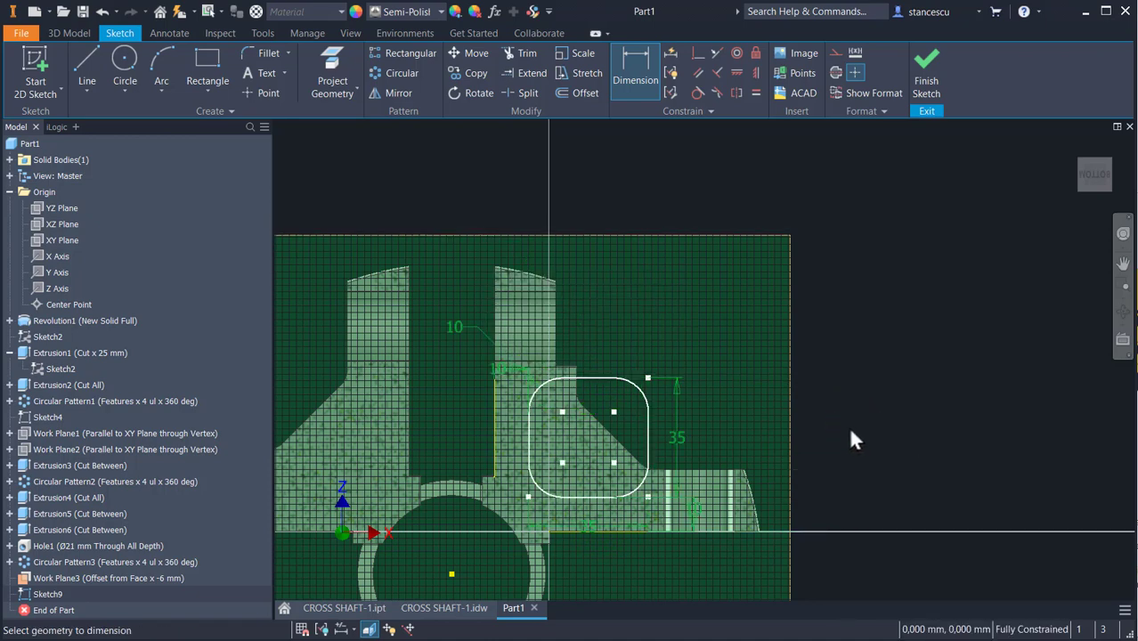
click(929, 71)
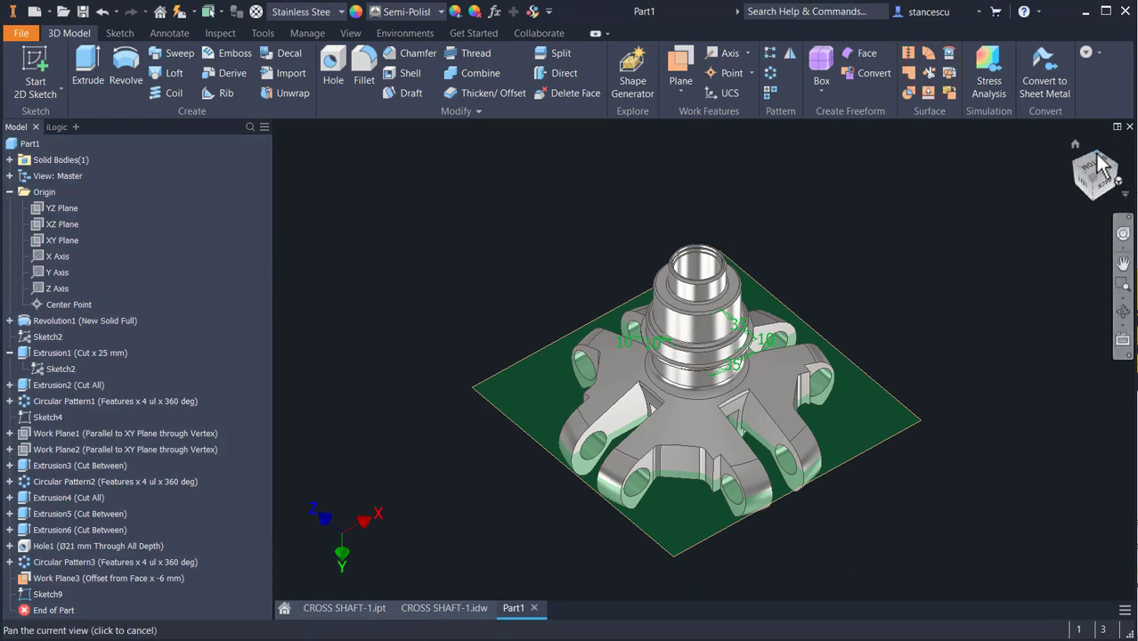
click(1100, 161)
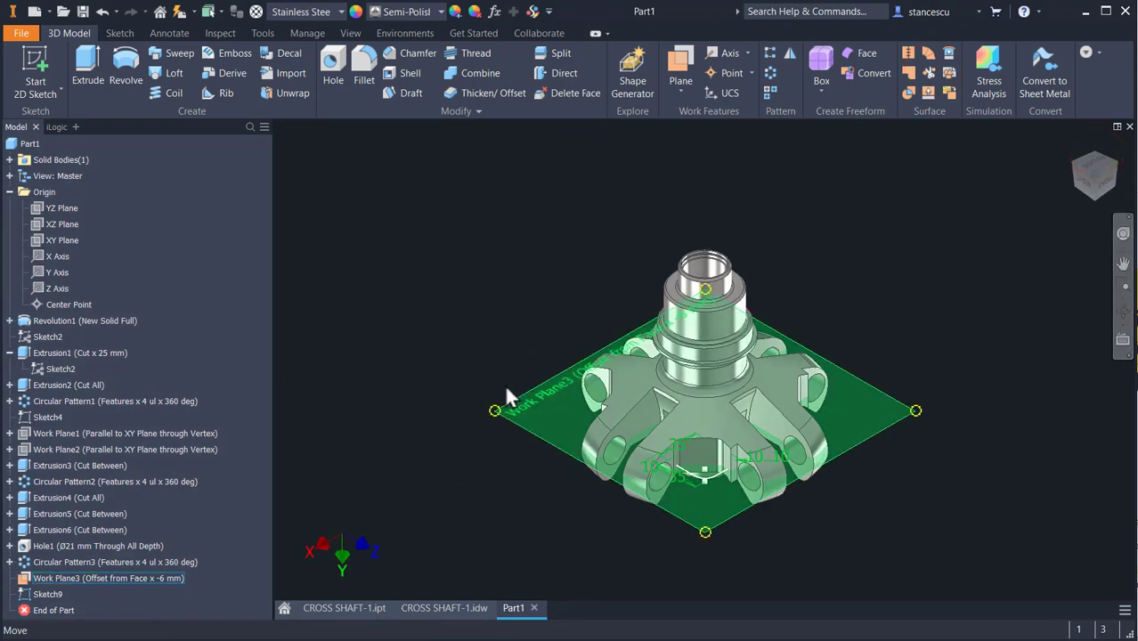
- Extrude the rounded square profile as a cut through all, flipped upward into the arm body
click(98, 56)
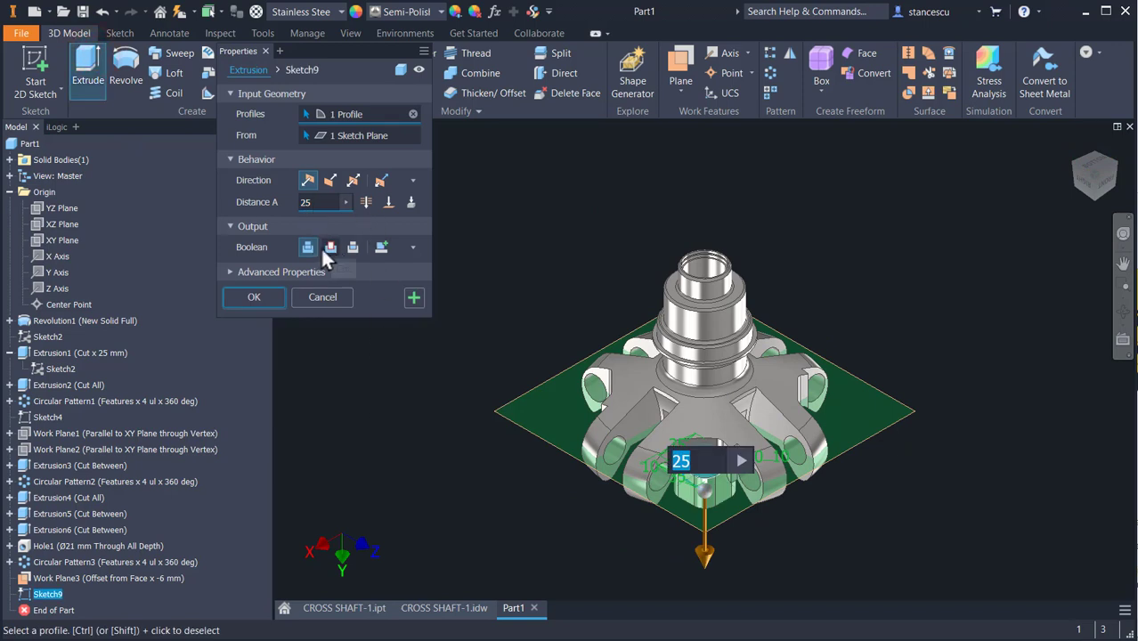
click(329, 248)
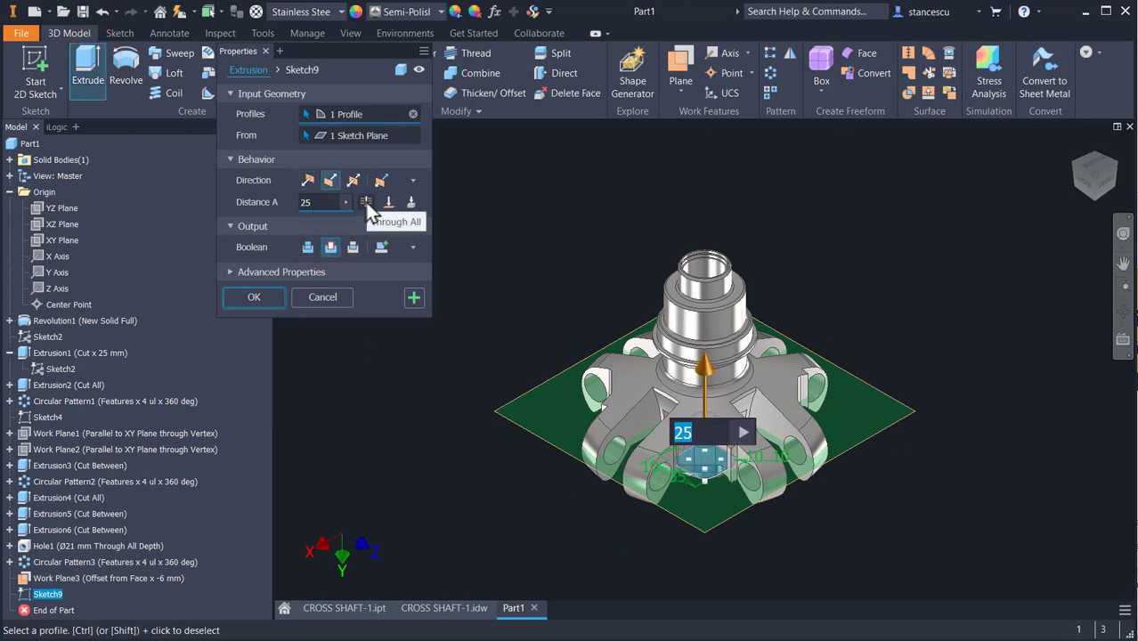
click(366, 203)
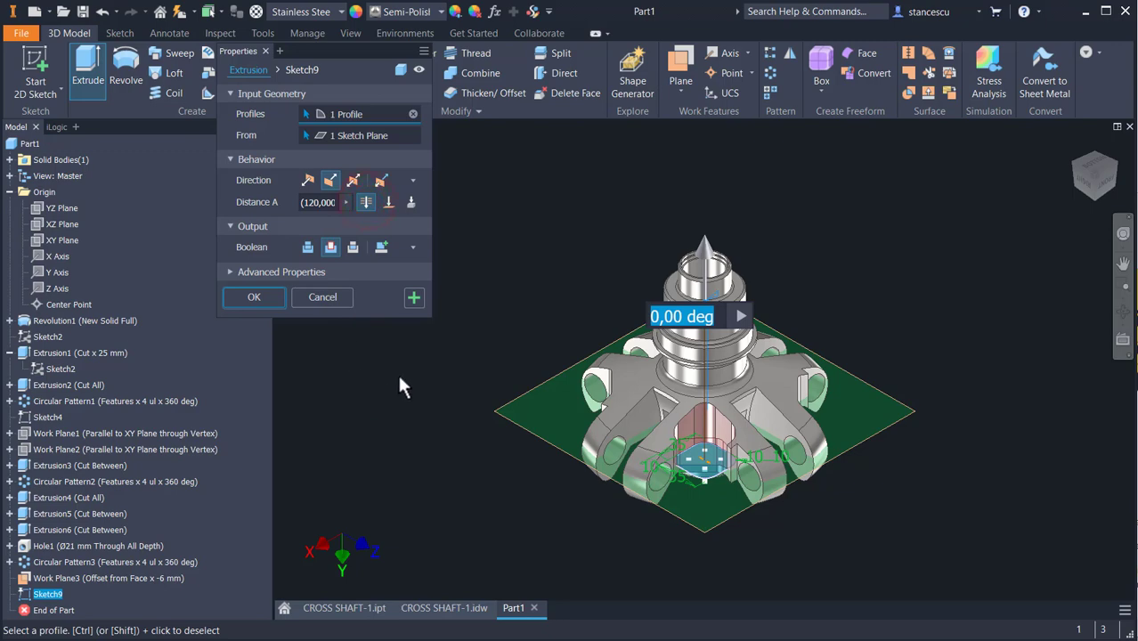
click(253, 298)
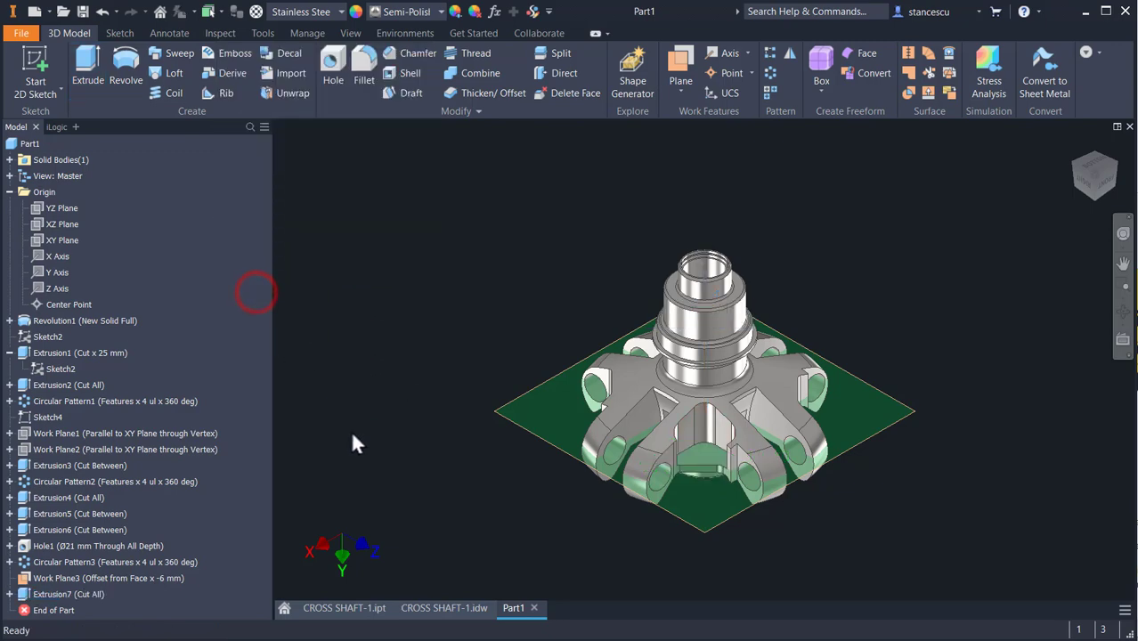
- Hide the offset work plane used for the pocket sketch
scroll(667, 479, up, 3)
right_click(747, 574)
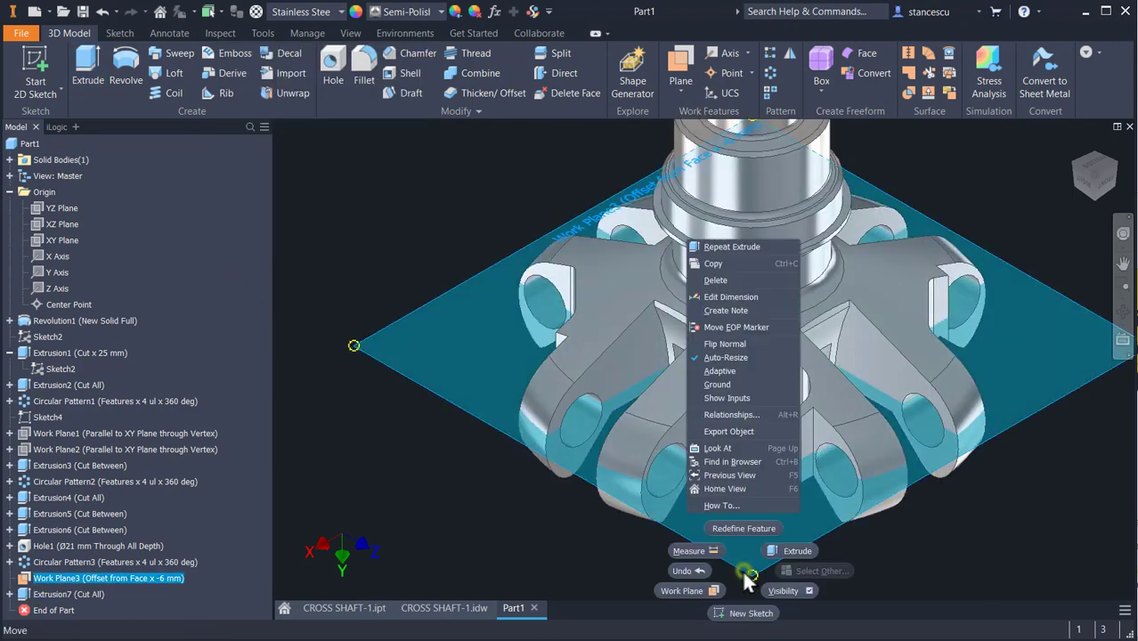
click(782, 590)
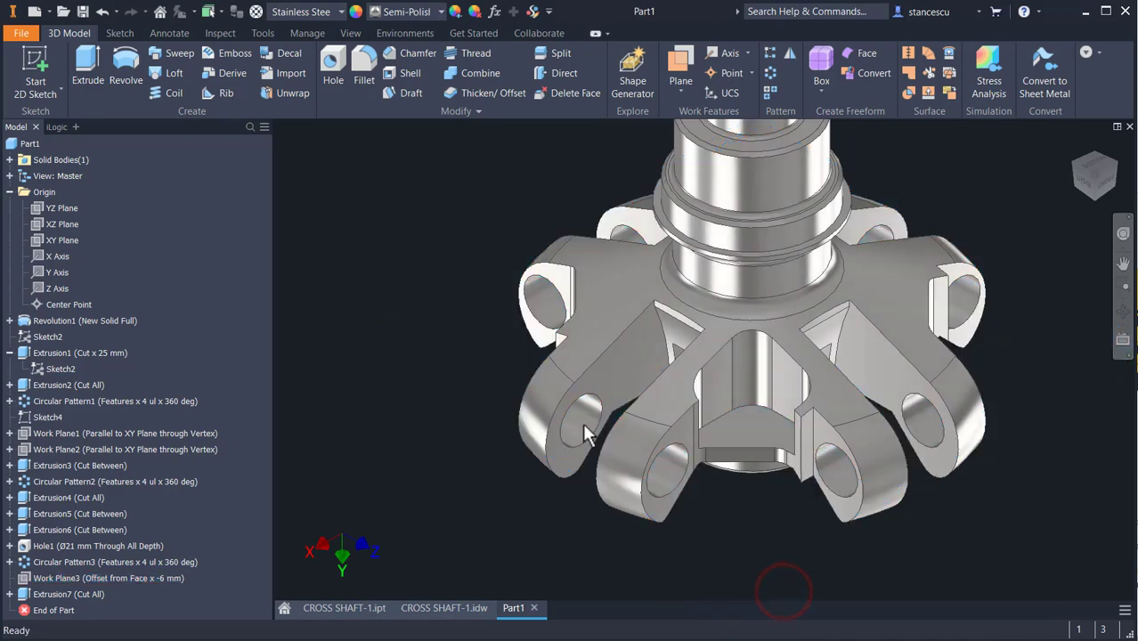
- Fillet the edge loop around the pocket's floor with a 4 mm radius
click(727, 412)
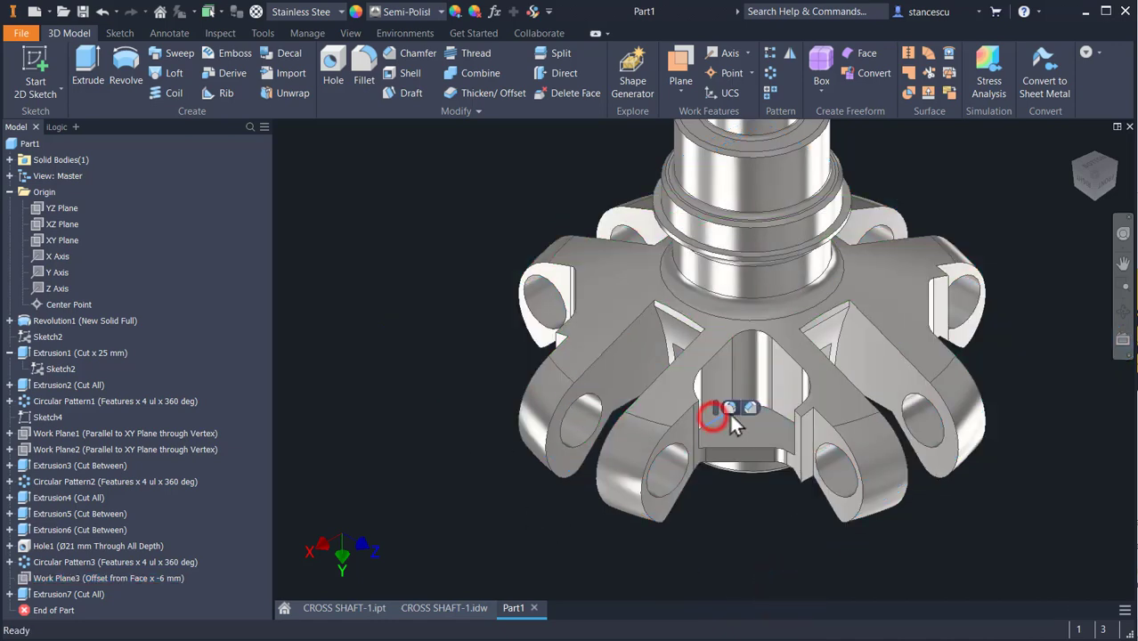
key(f)
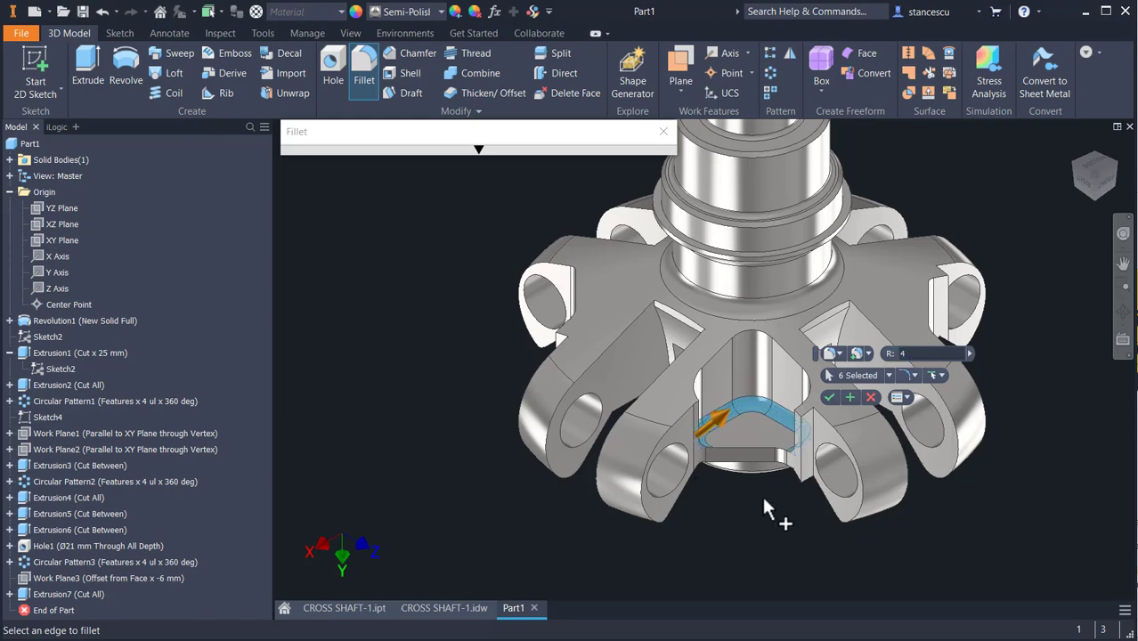
mouse_move(761, 495)
shift+middle_down()
mouse_move(780, 544)
mouse_move(763, 552)
mouse_move(777, 518)
mouse_move(763, 508)
shift+middle_up()
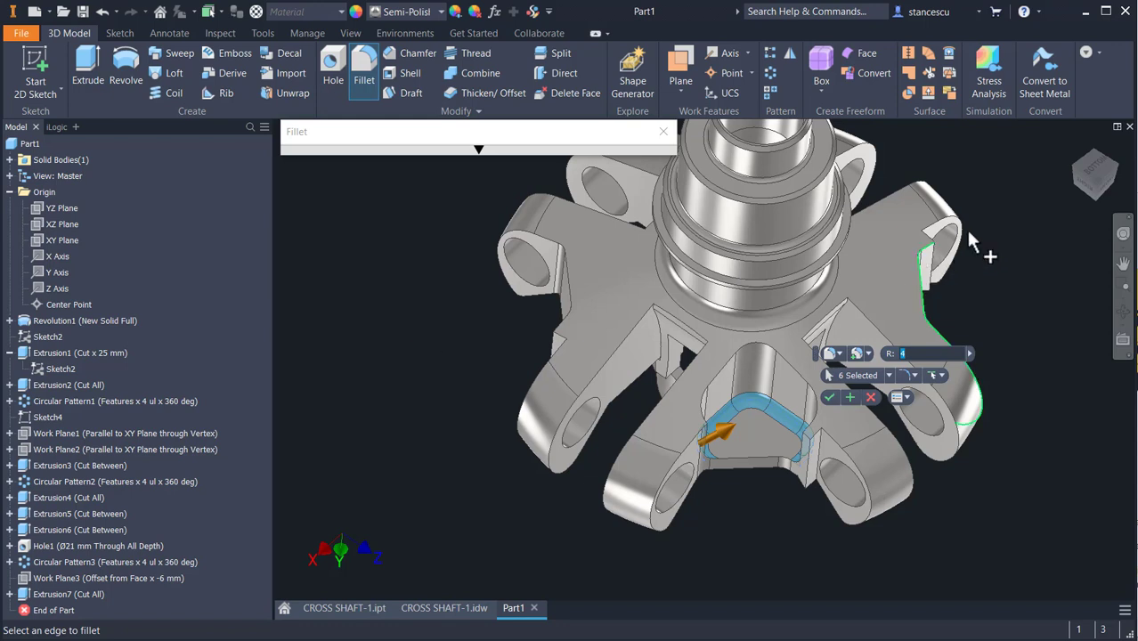
click(830, 397)
click(427, 371)
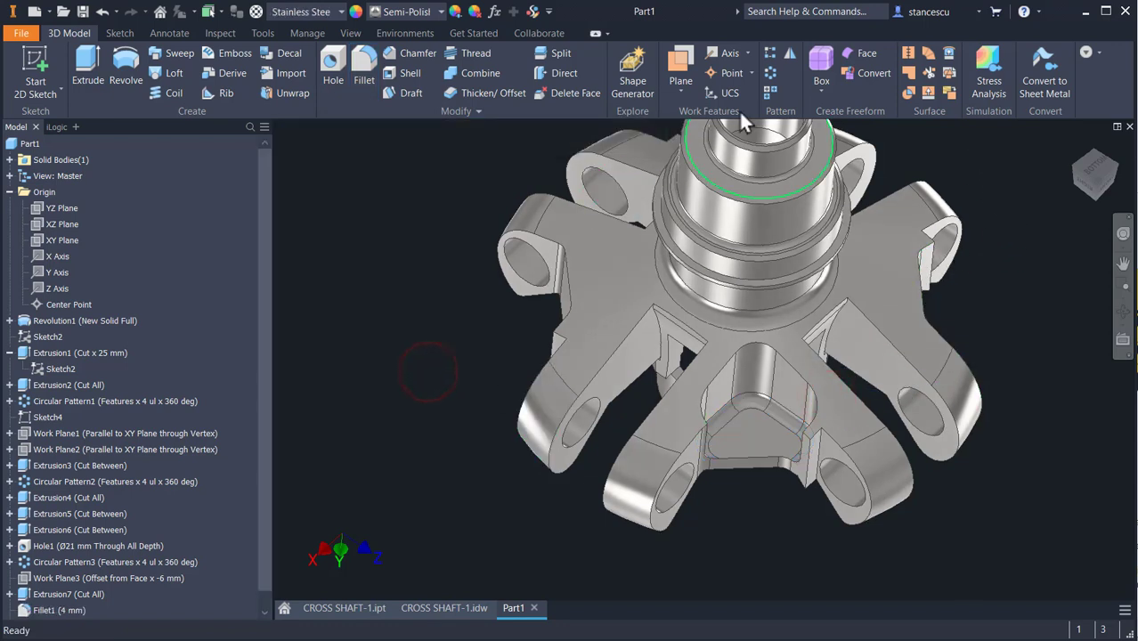
- Circular-pattern the pocket cut and its fillet around the shaft axis with 4 occurrences over 360 degrees
click(767, 72)
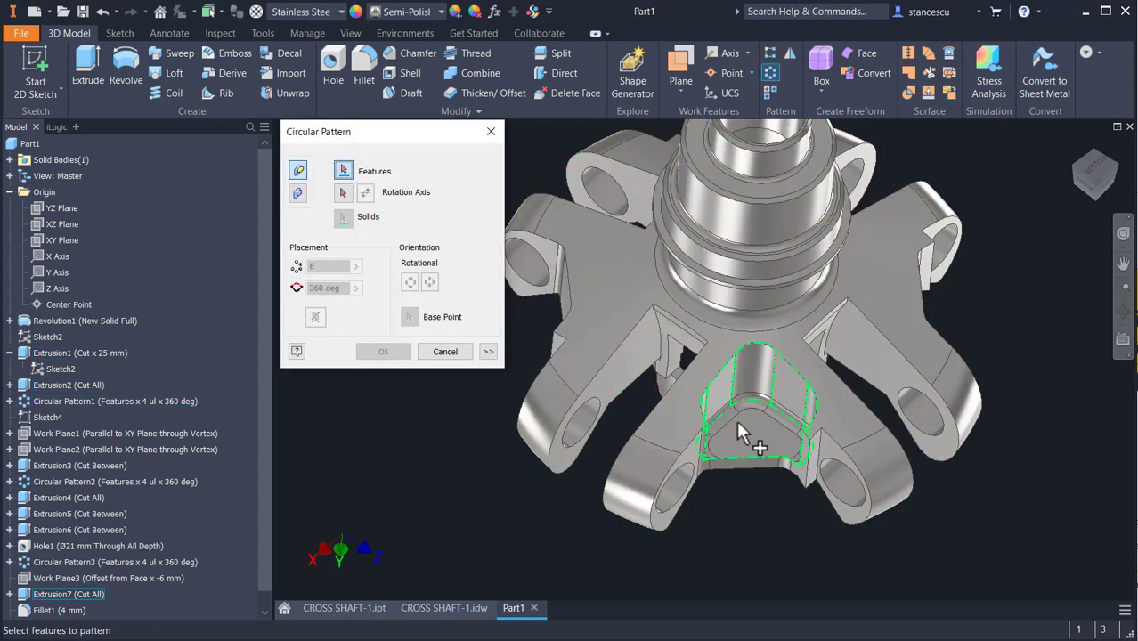
click(262, 552)
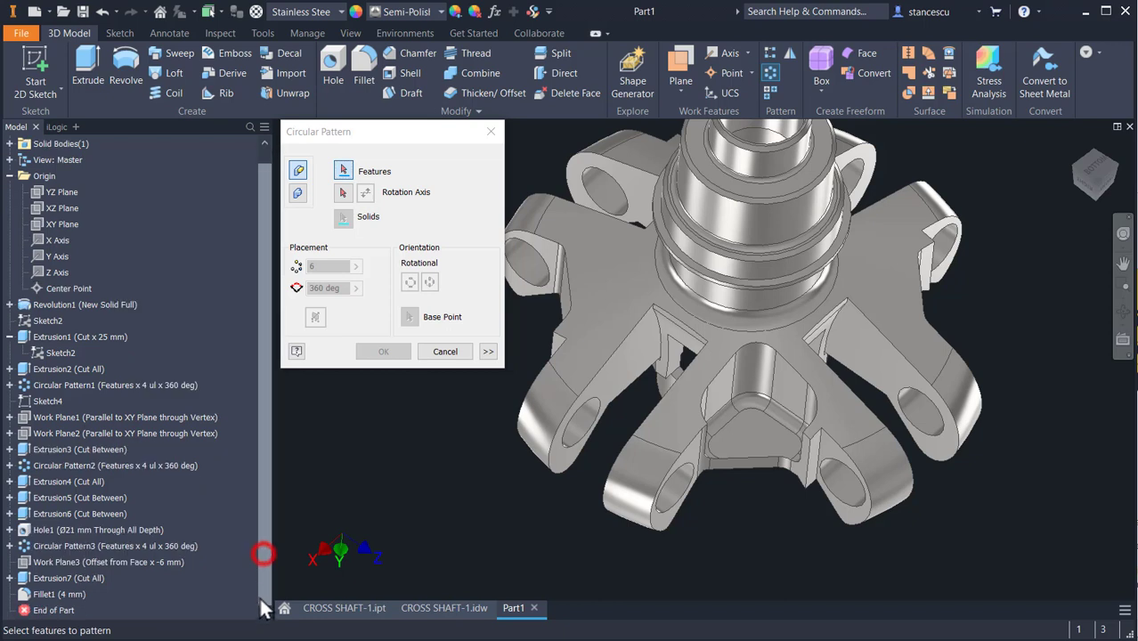
click(47, 595)
ctrl+click(53, 578)
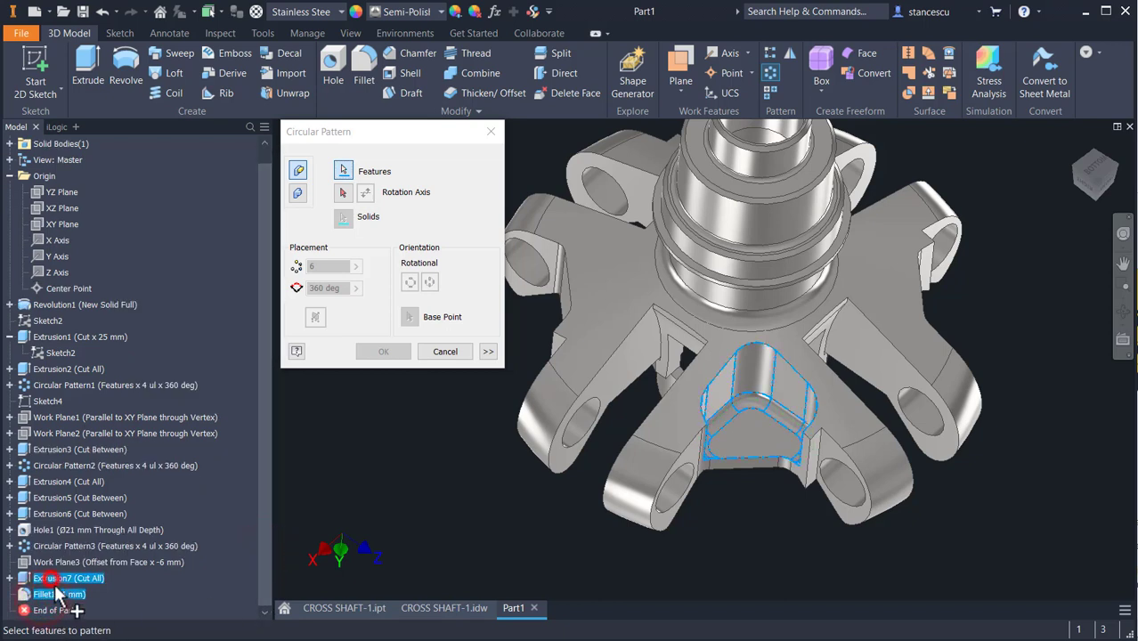
click(344, 193)
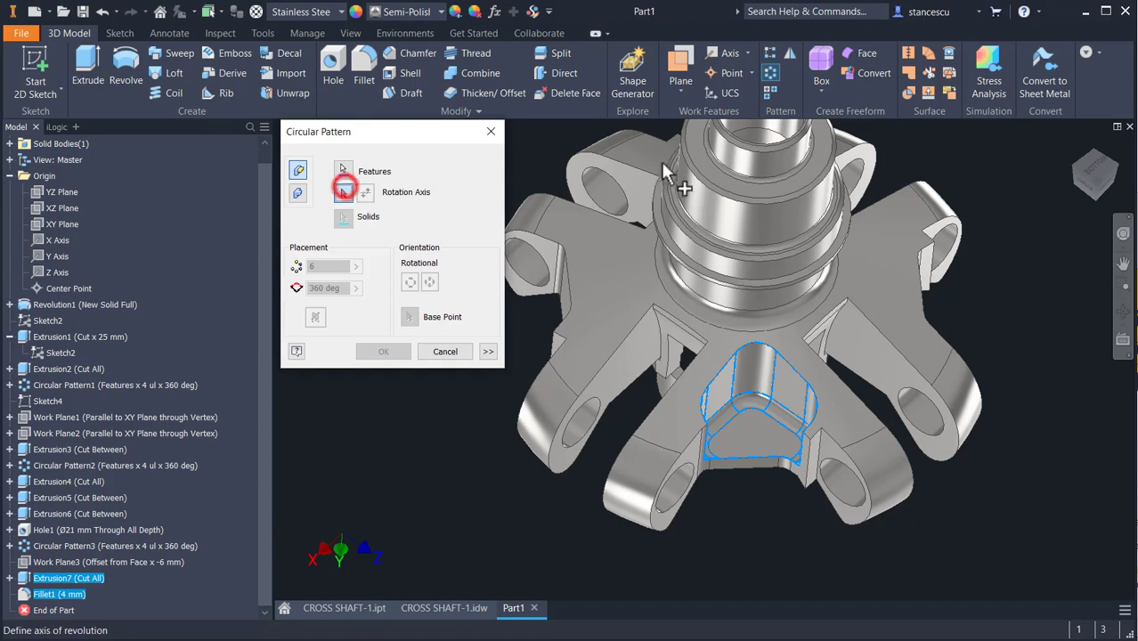
click(771, 169)
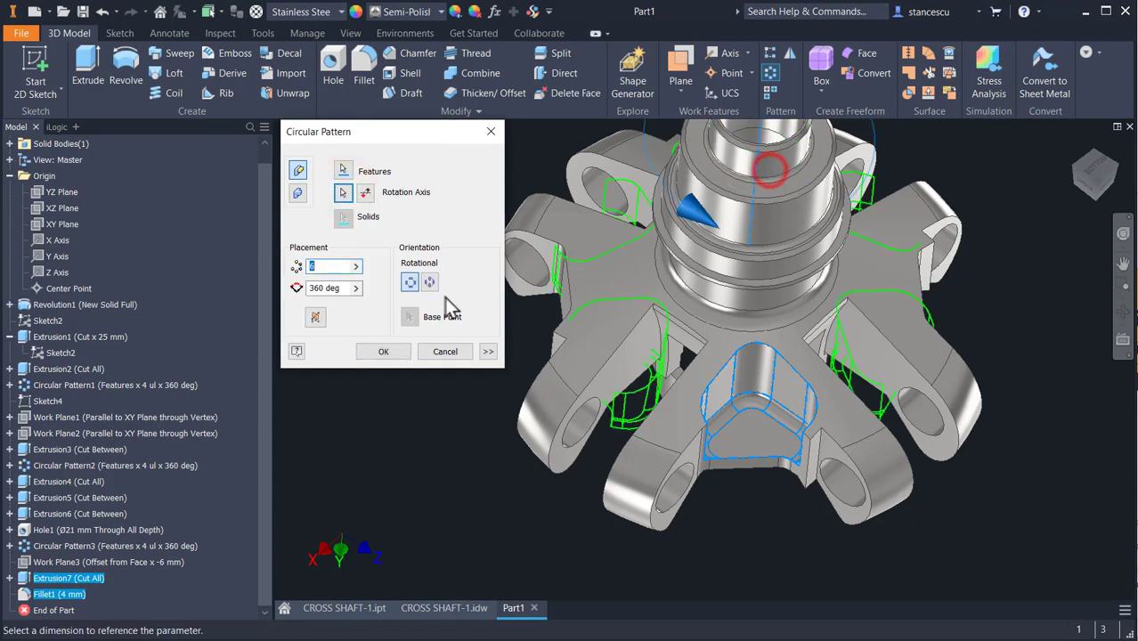
click(370, 353)
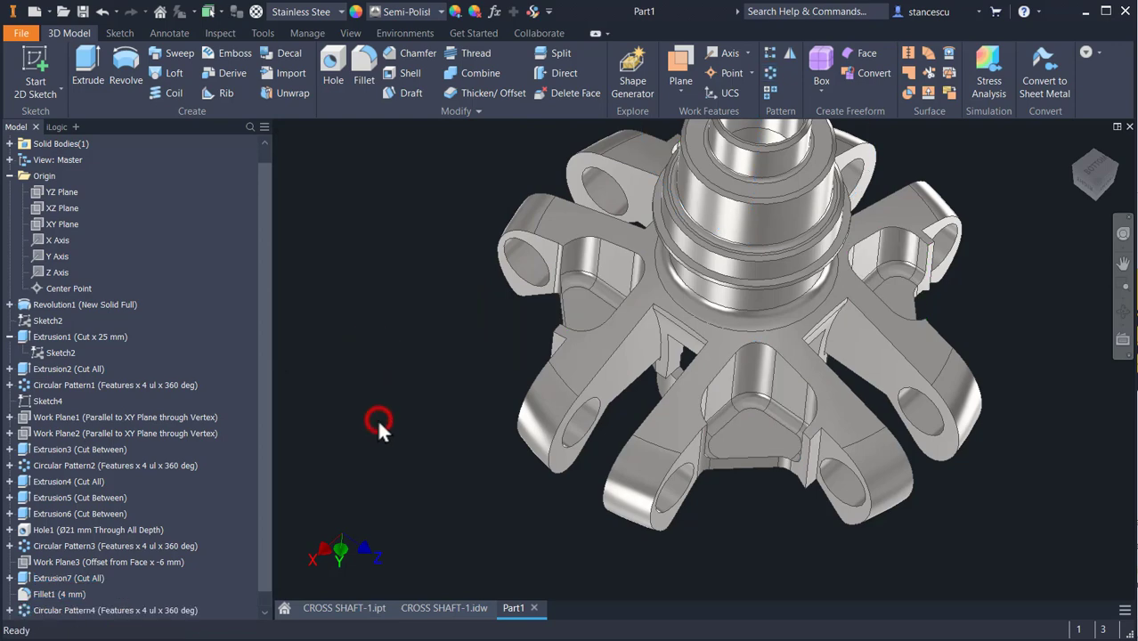
key(F6)
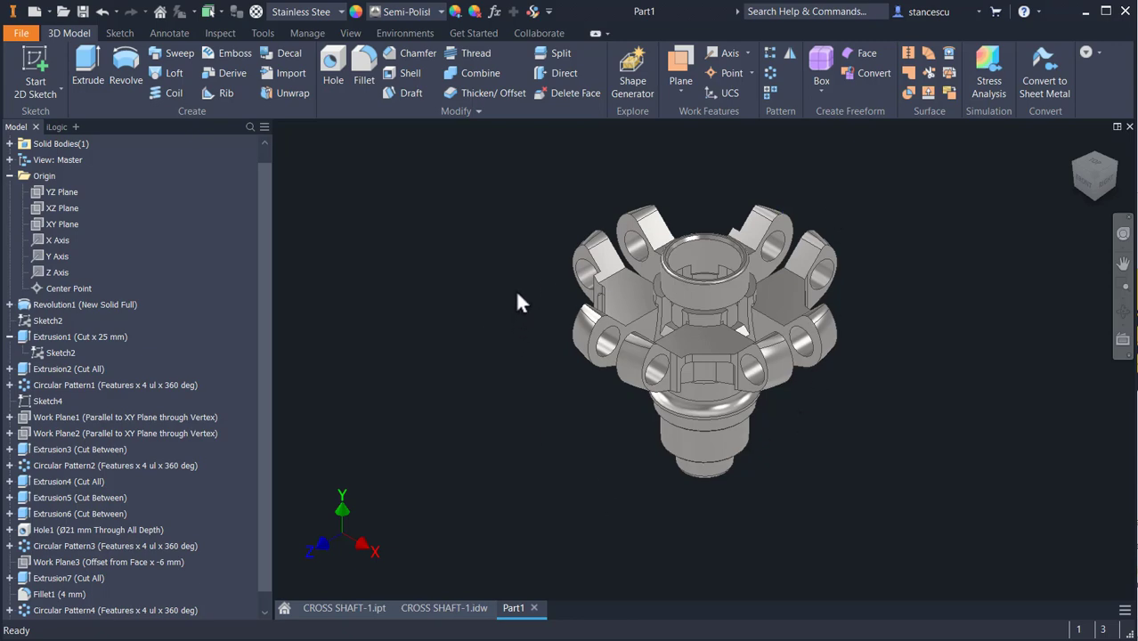
- Examine the views and dimensions in the CROSS SHAFT-1.idw drawing to check for missing features, and return to the part
click(448, 608)
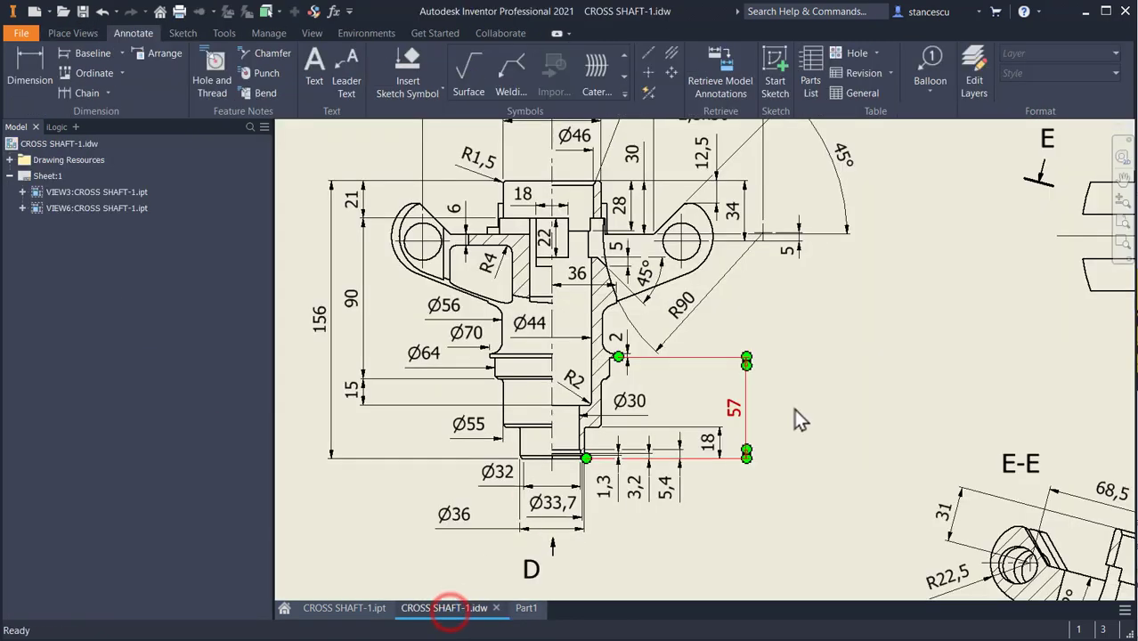
mouse_move(842, 356)
middle_down()
mouse_move(591, 310)
mouse_move(620, 205)
middle_up()
mouse_move(650, 327)
middle_down()
mouse_move(583, 328)
mouse_move(634, 384)
mouse_move(761, 402)
mouse_move(828, 375)
middle_up()
mouse_move(751, 373)
middle_down()
mouse_move(823, 354)
mouse_move(845, 293)
middle_up()
mouse_move(835, 356)
middle_down()
mouse_move(829, 213)
mouse_move(699, 397)
mouse_move(584, 440)
middle_up()
mouse_move(691, 268)
middle_down()
mouse_move(649, 361)
mouse_move(579, 351)
mouse_move(577, 328)
middle_up()
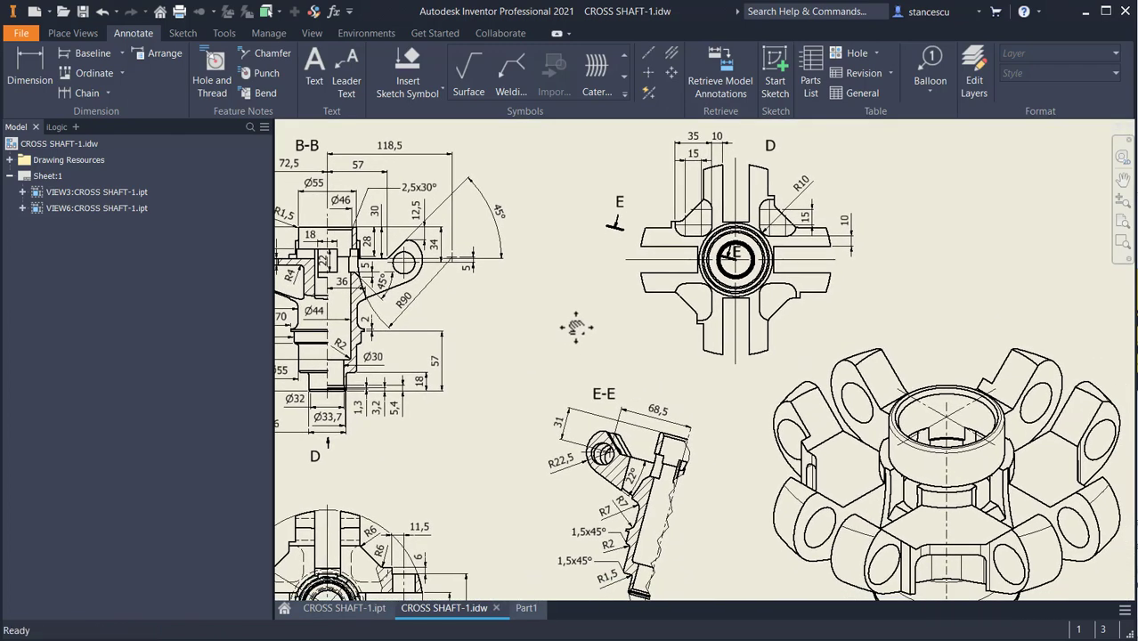
key(Home)
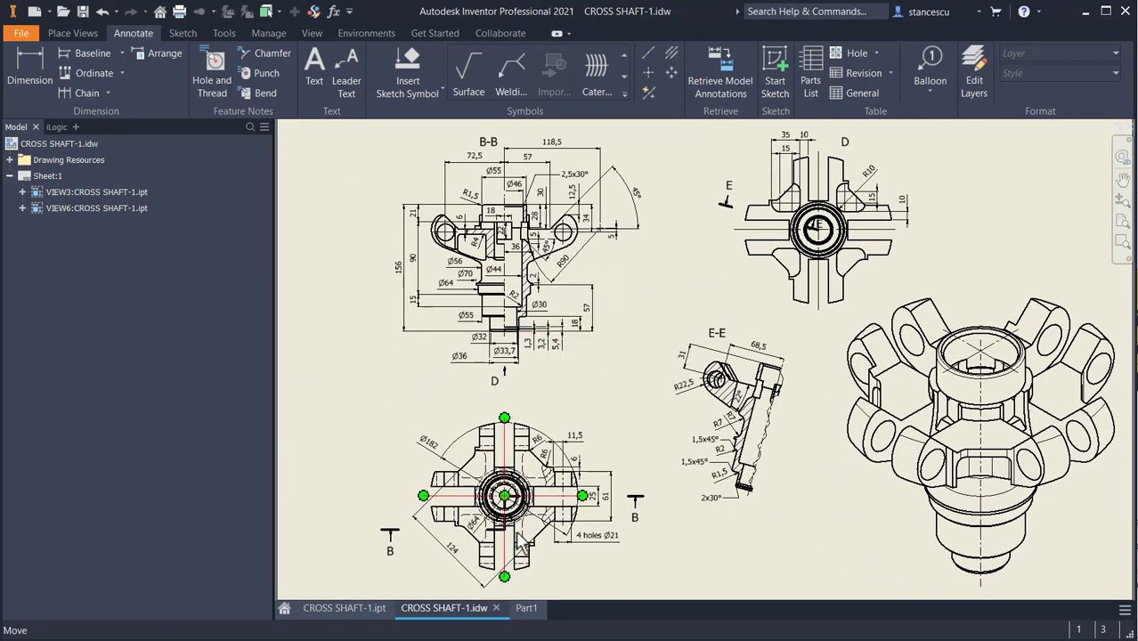
click(525, 611)
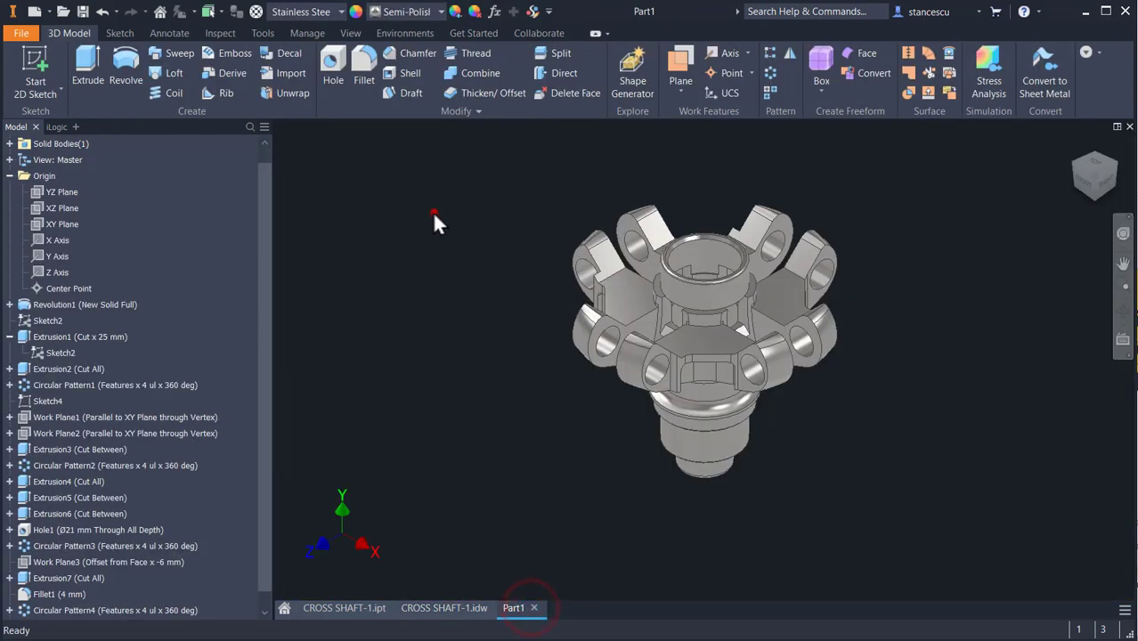
click(433, 212)
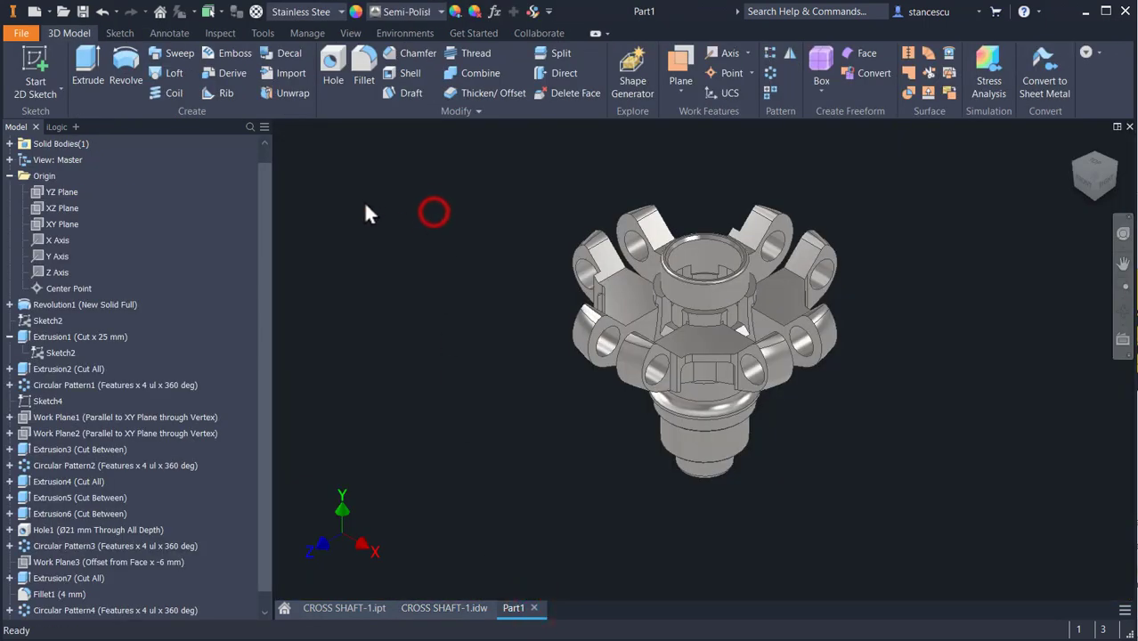
- Collapse the Origin folder, update the physical properties in the part's iProperties and copy them to the clipboard
click(10, 176)
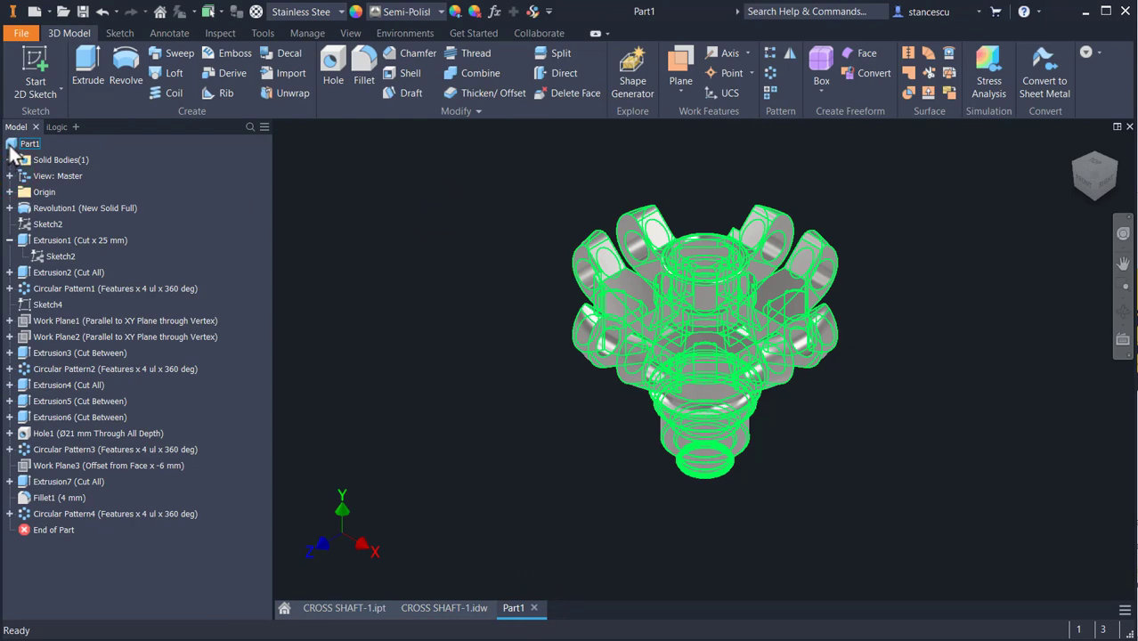
right_click(26, 144)
click(53, 305)
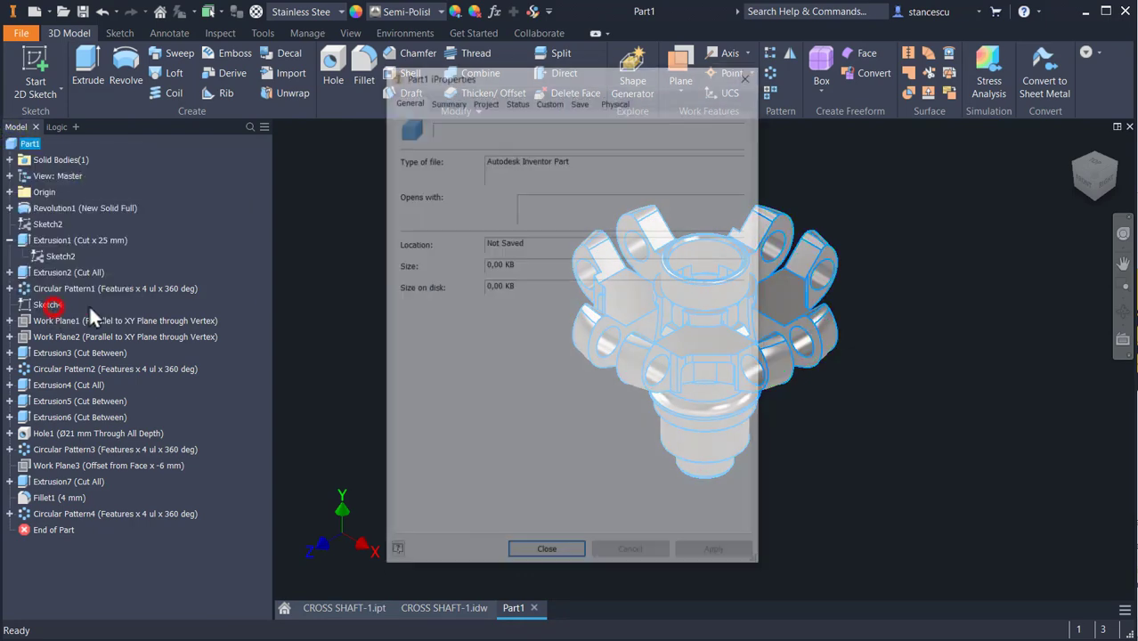
click(614, 101)
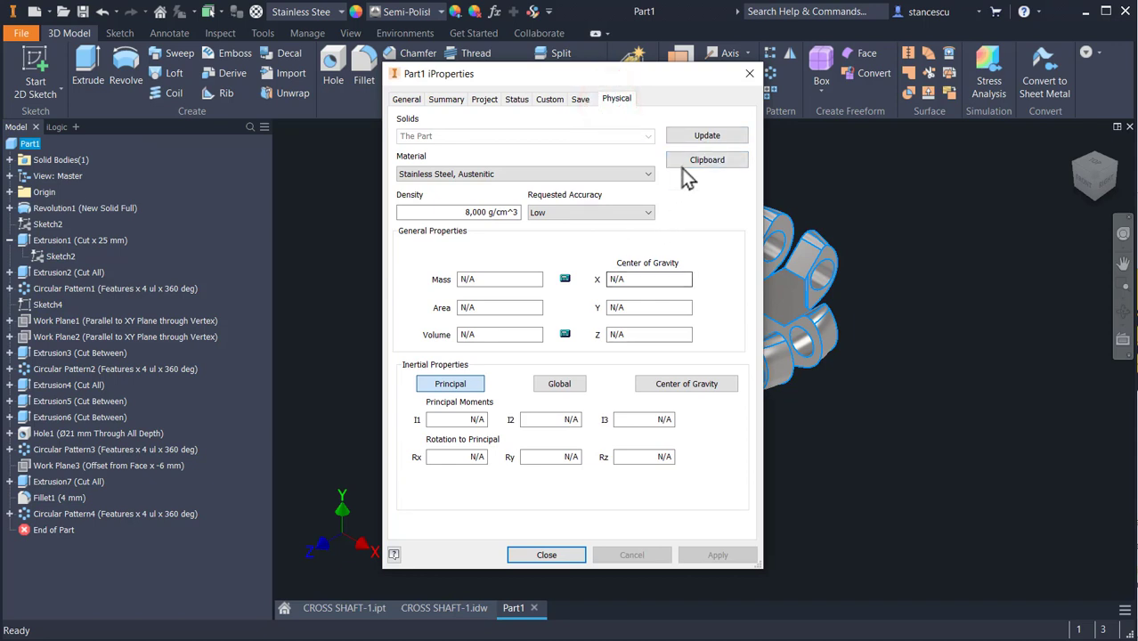
click(701, 139)
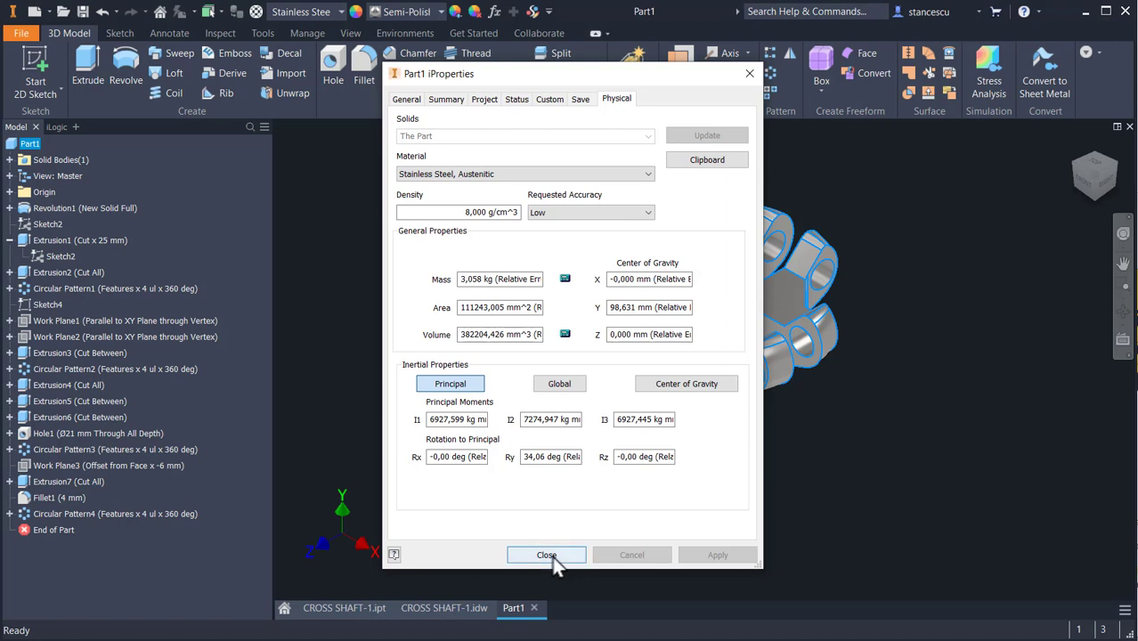
click(715, 168)
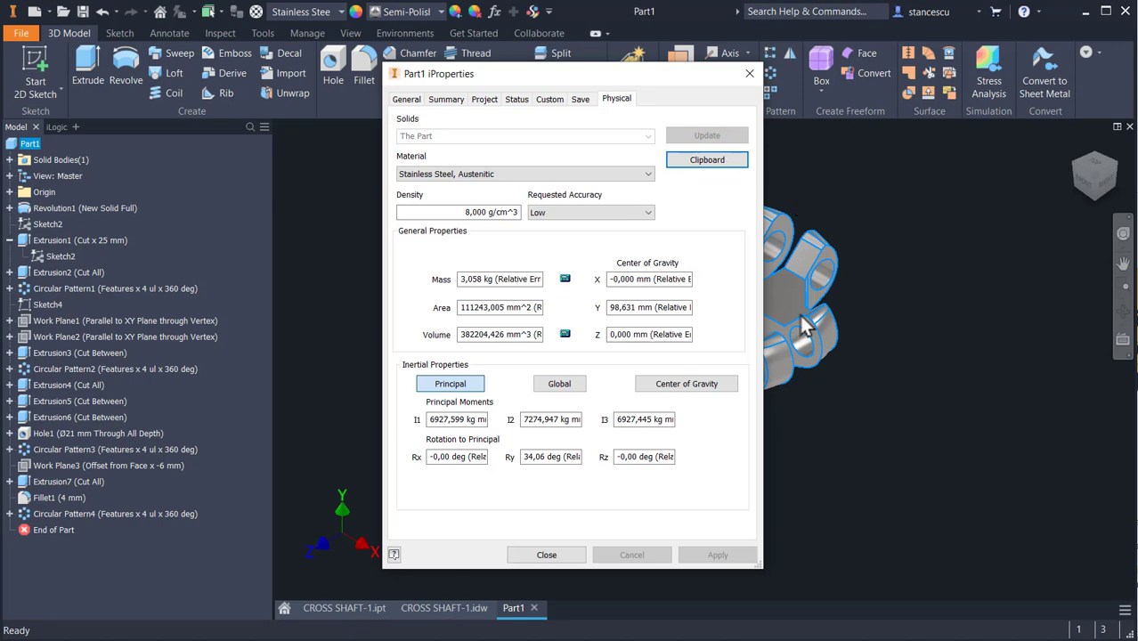
click(547, 555)
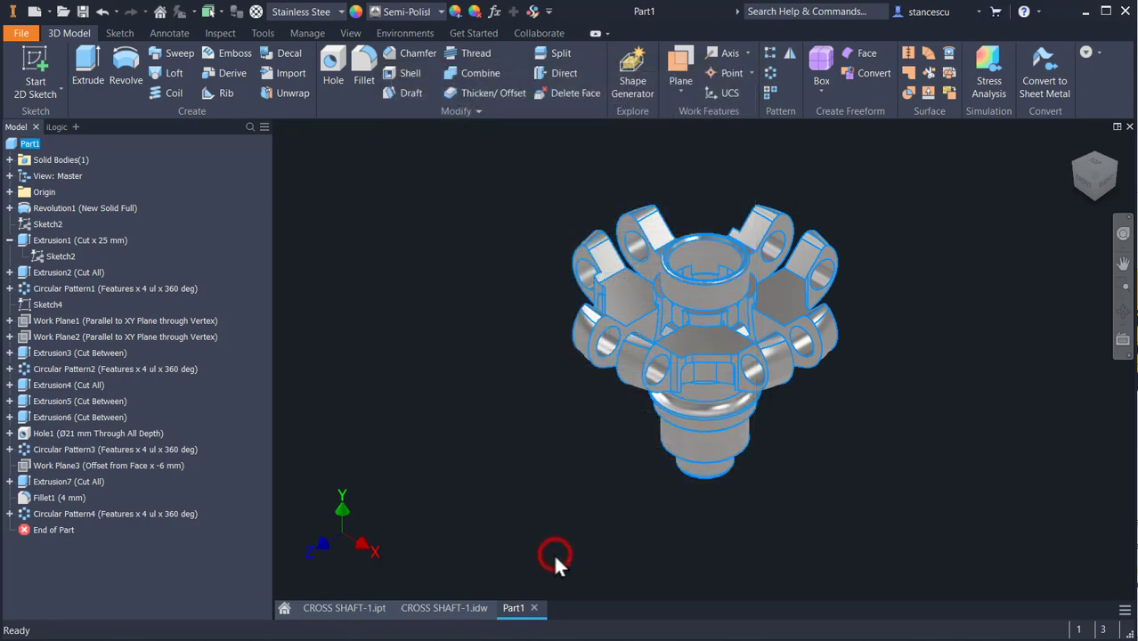
click(548, 447)
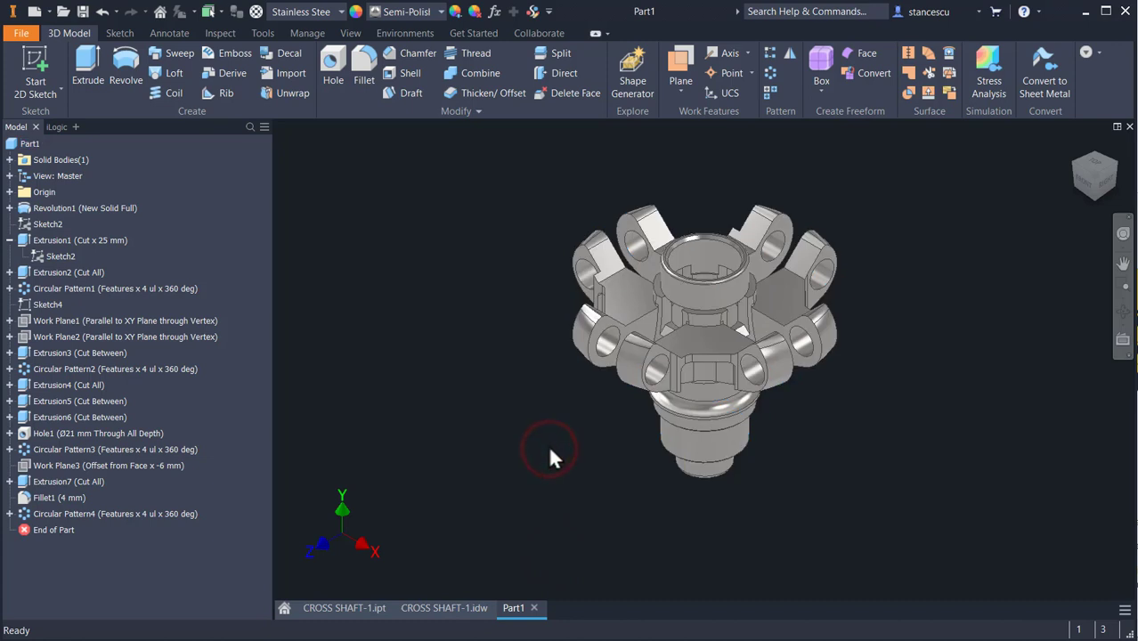